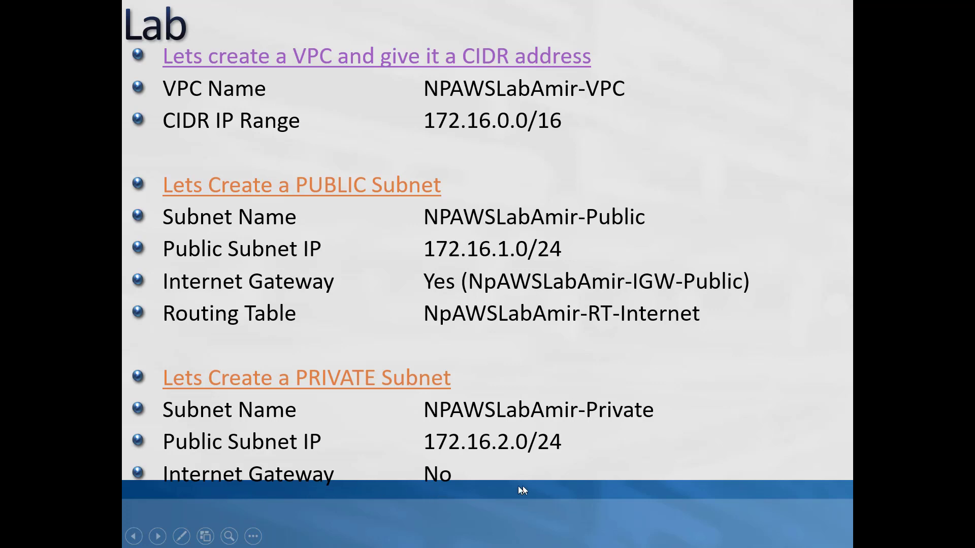
Advance past the routing-table and security-group slide to the end-of-show screen
left_click(595, 234)
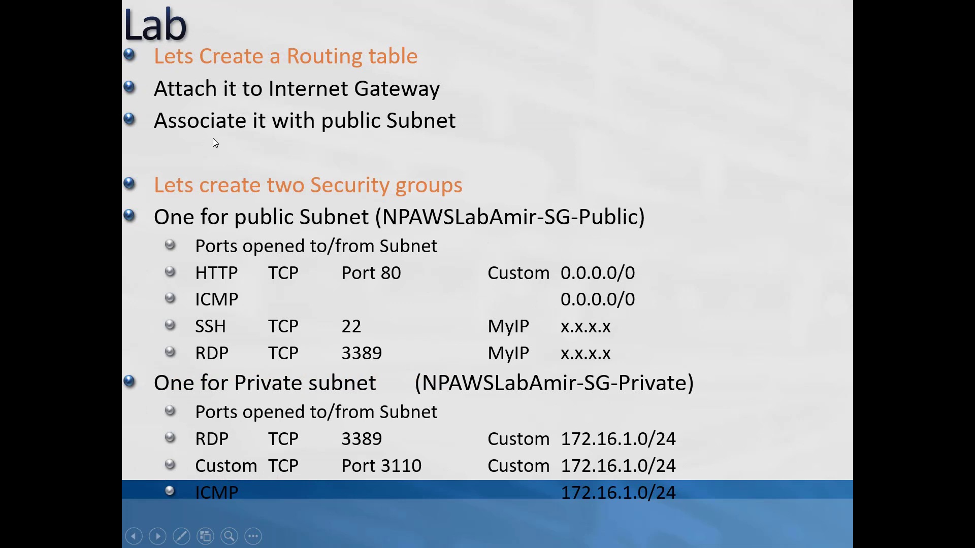
left_click(619, 168)
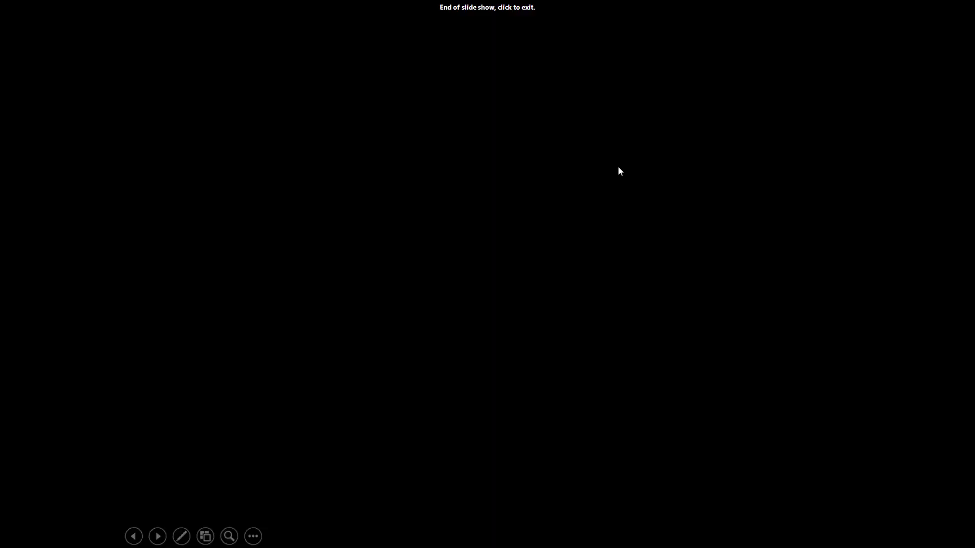
Exit the slide show with slide 25 in the editor and switch to the AWS Management Console
key("Left")
key("Left")
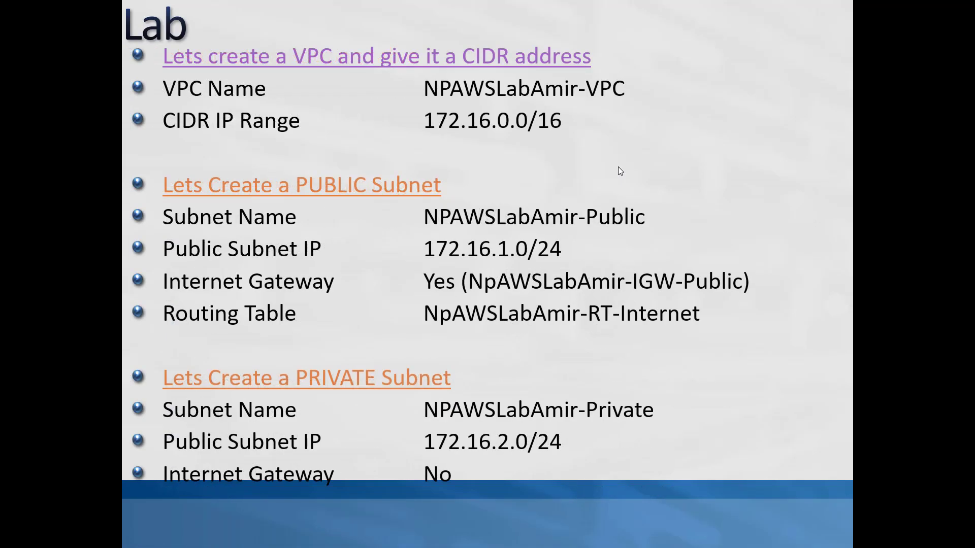
key("Escape")
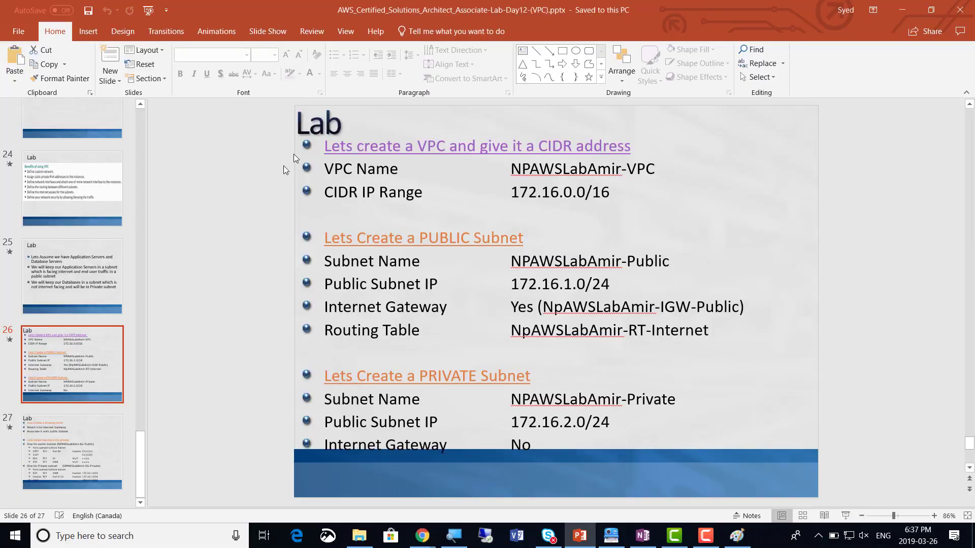
left_click(51, 275)
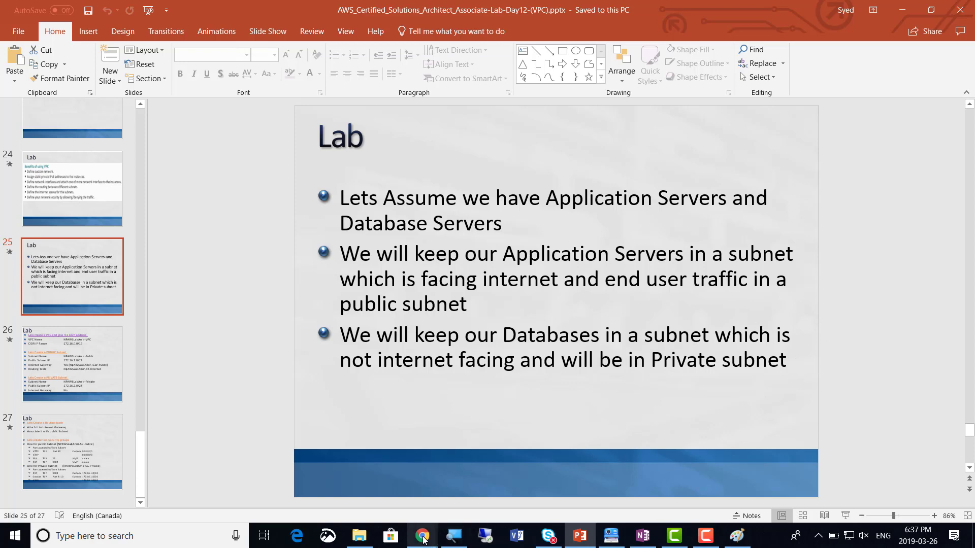
mouse_move(432, 528)
left_click(552, 473)
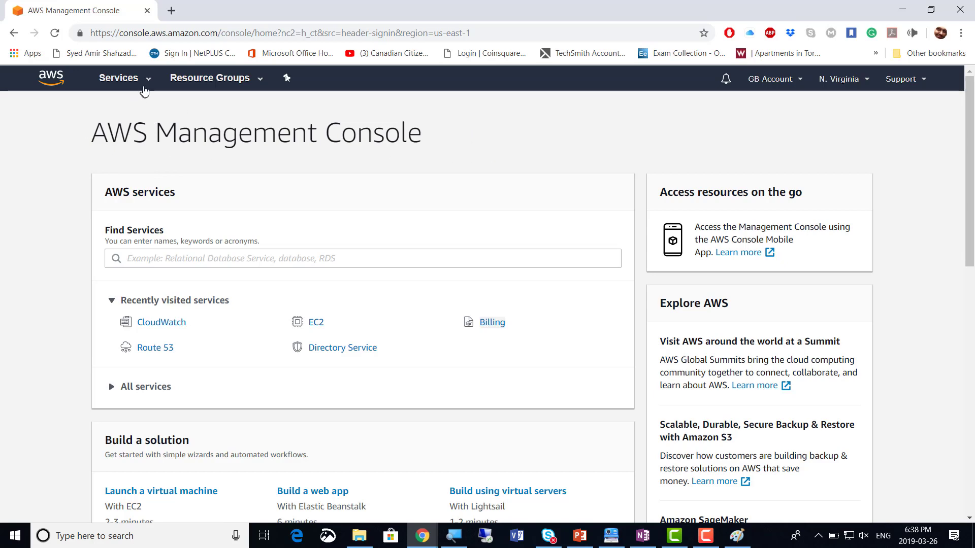
Open the VPC dashboard from Networking & Content Delivery in Services, then bring OneNote forward
left_click(151, 85)
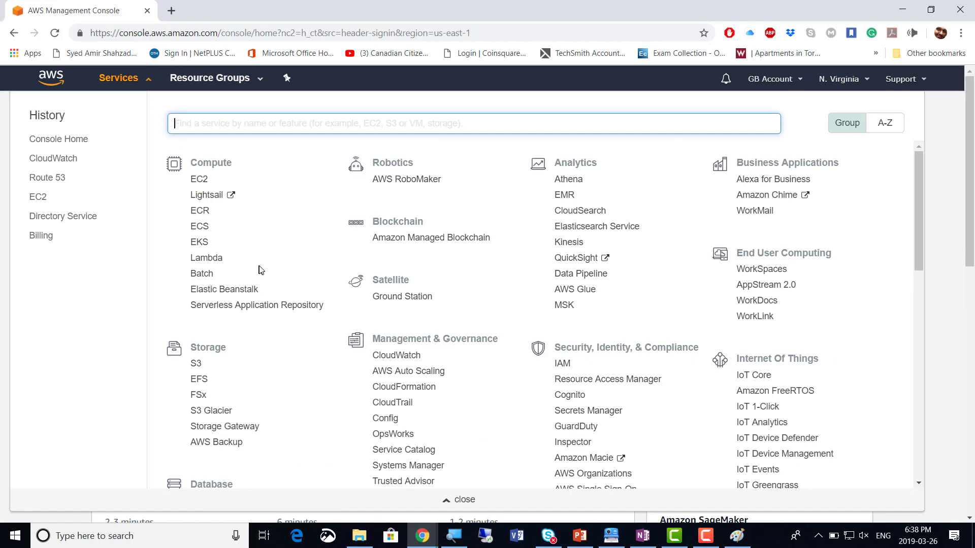
scroll(258, 272, "down", 5)
scroll(260, 263, "down", 4)
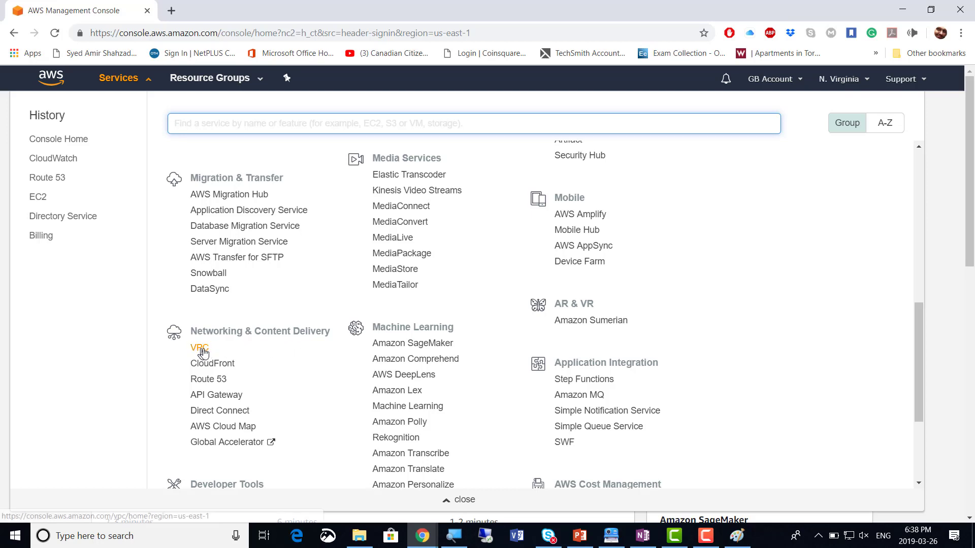
scroll(262, 343, "down", 1)
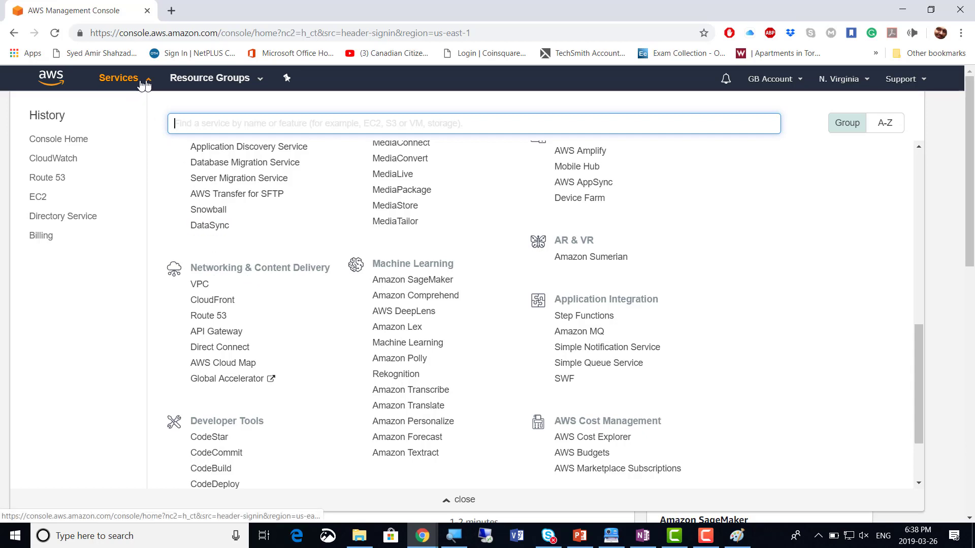
left_click(199, 284)
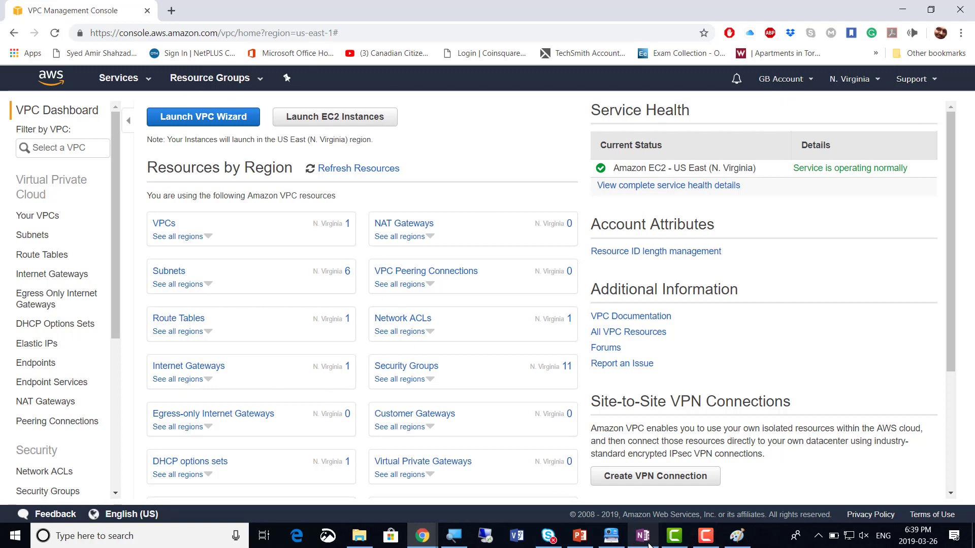
left_click(635, 518)
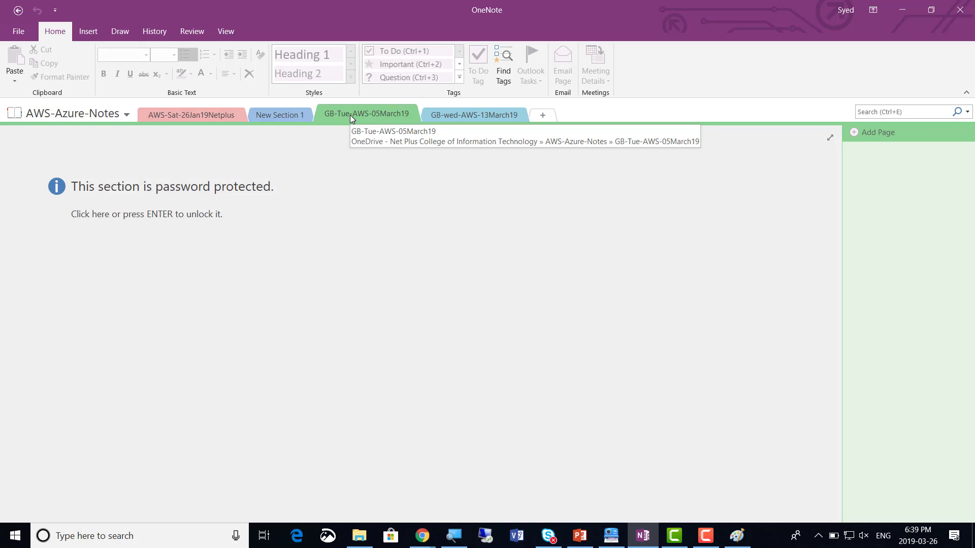
Browse the GB-wed-AWS-13March19 and GB-Tue-AWS-05March19 sections, dismissing the password prompt
left_click(449, 118)
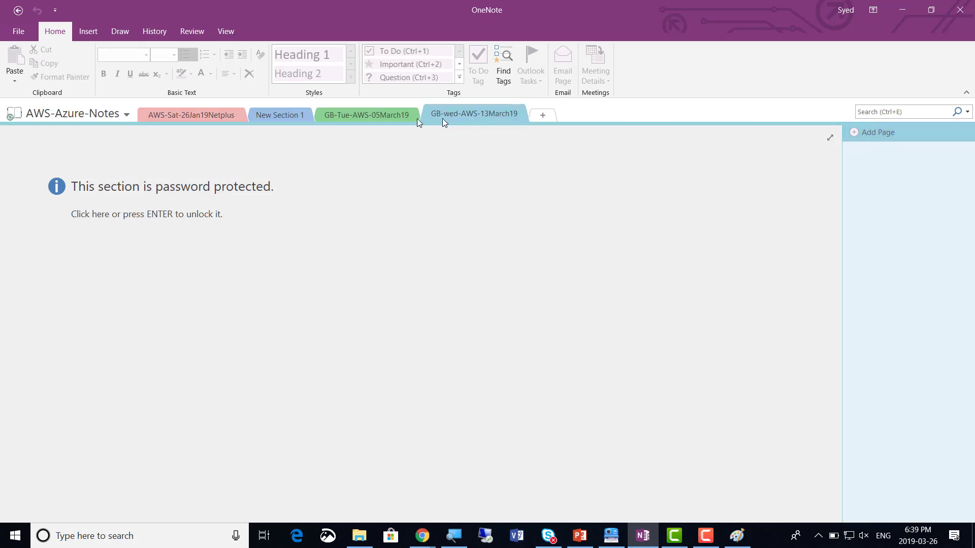
left_click(366, 117)
left_click(332, 211)
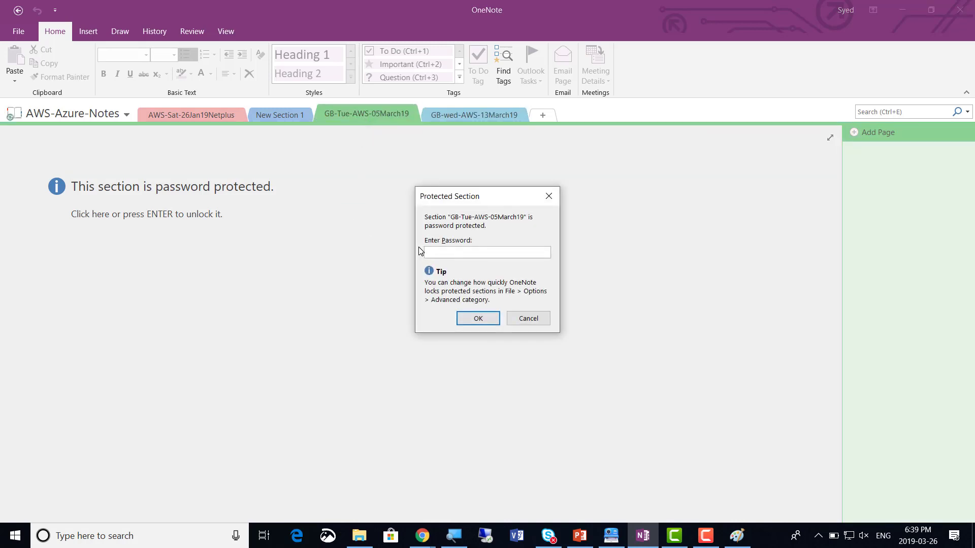
left_click(529, 319)
Add New Section 2 with a page titled COMP3108
left_click(552, 121)
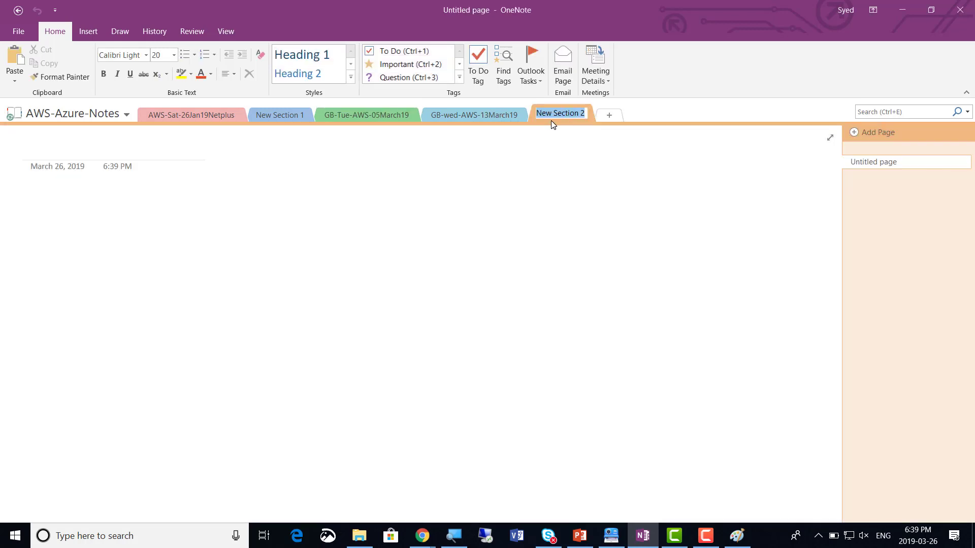
left_click(46, 195)
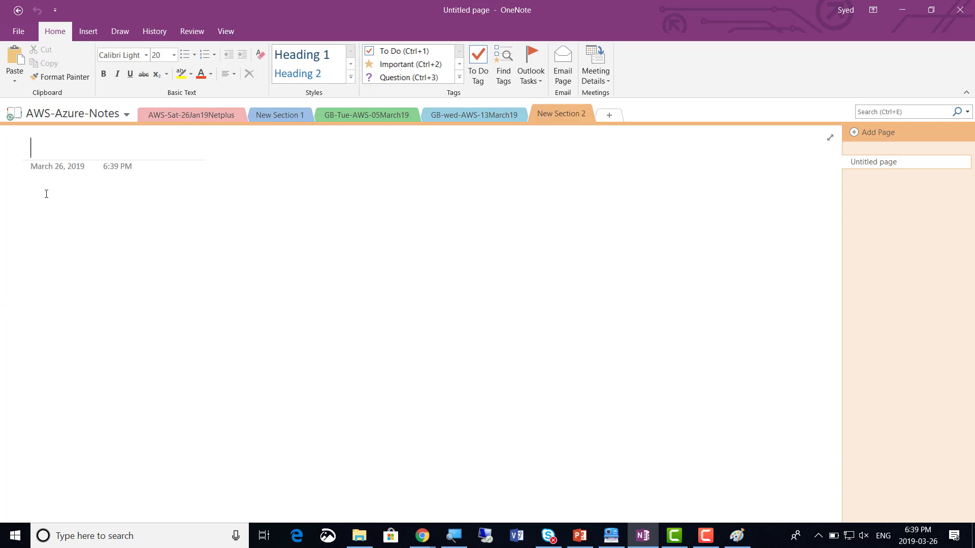
left_click(38, 147)
type("COMP")
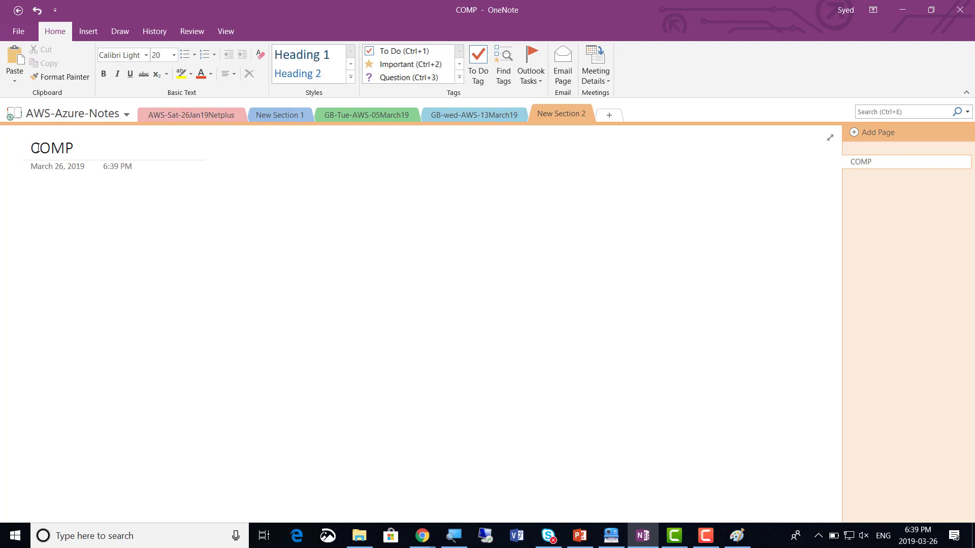
type("3108")
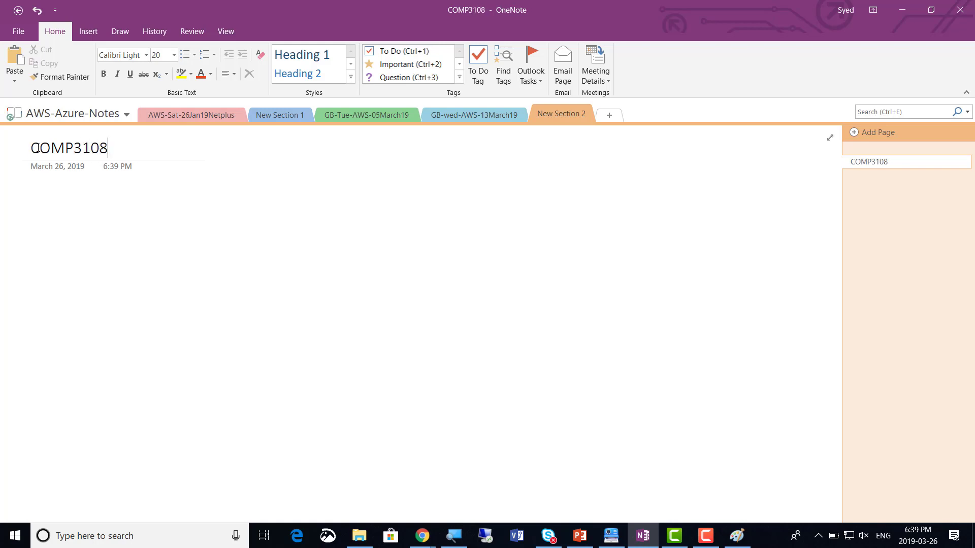
Write the heading 'COMP3108 - Tuesday Eve - AWS' with a '- SCREENSHOTS' table line below
left_click(35, 232)
type("COM")
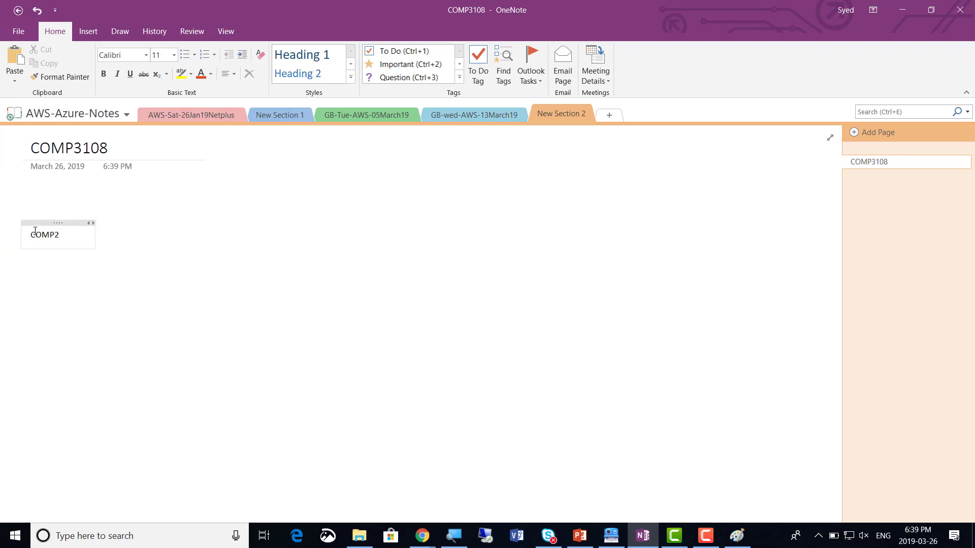
type("P3108 - Tuesday ")
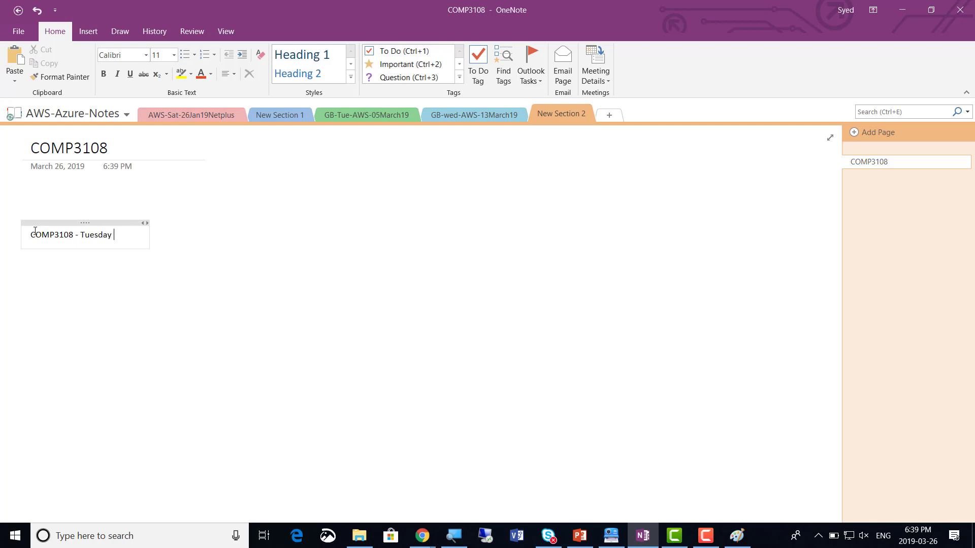
type("Eve - AWS")
key("Return")
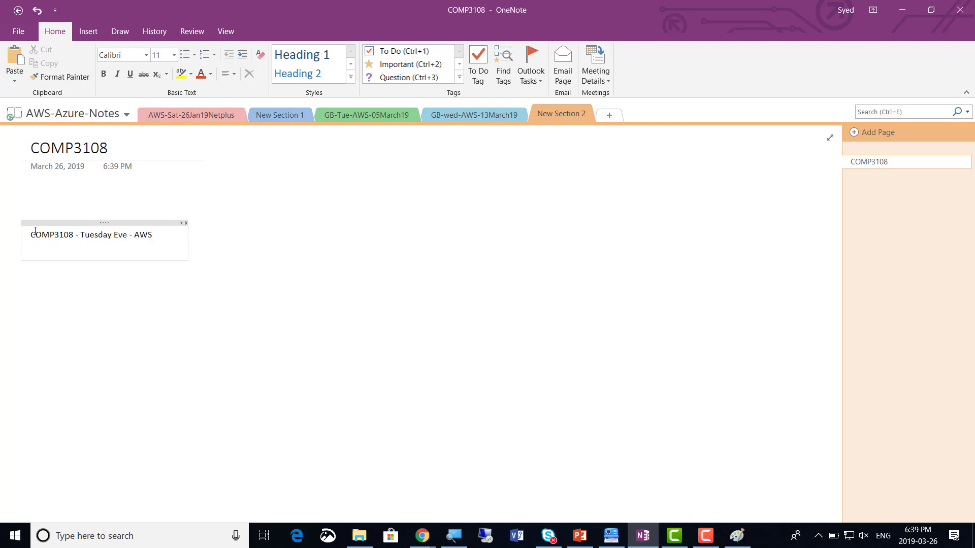
key("Return")
type("- ")
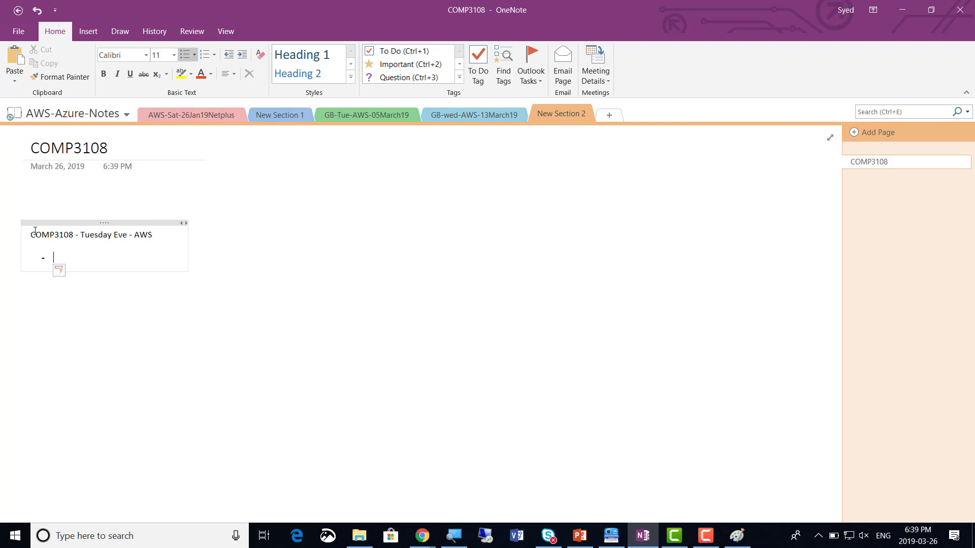
type("SCREENSHOTS")
key("Tab")
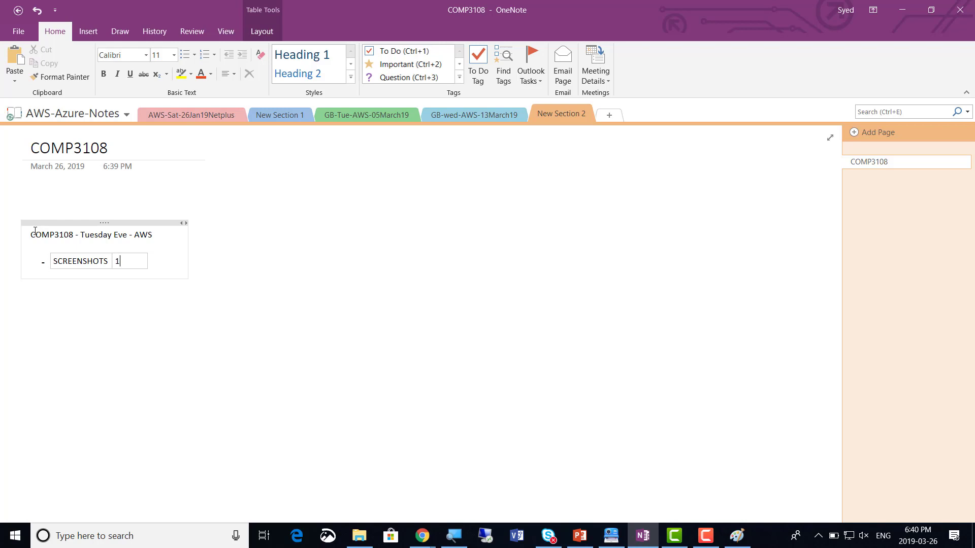
key("ctrl+a")
key("ctrl+a")
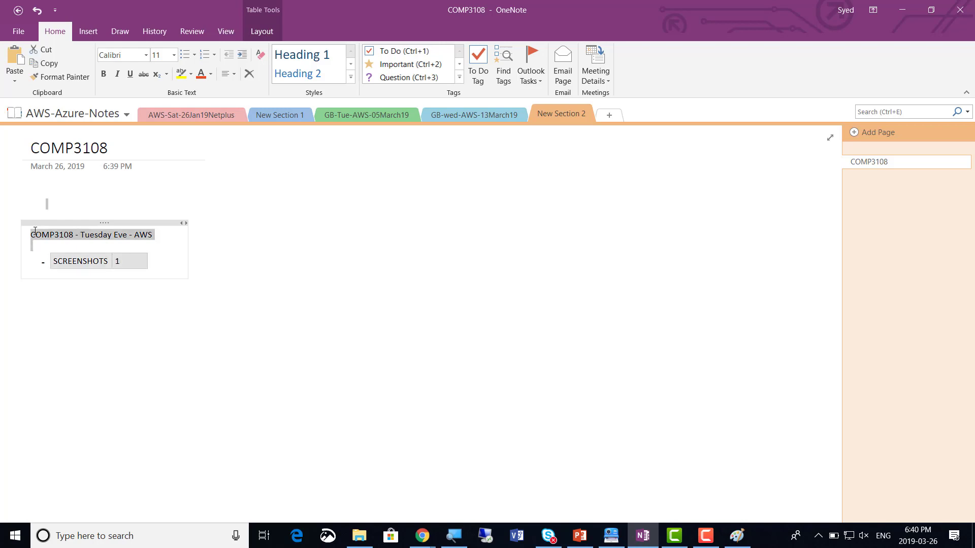
Append '-26March19' to the heading and enlarge all note text to 20 pt
left_click(35, 231)
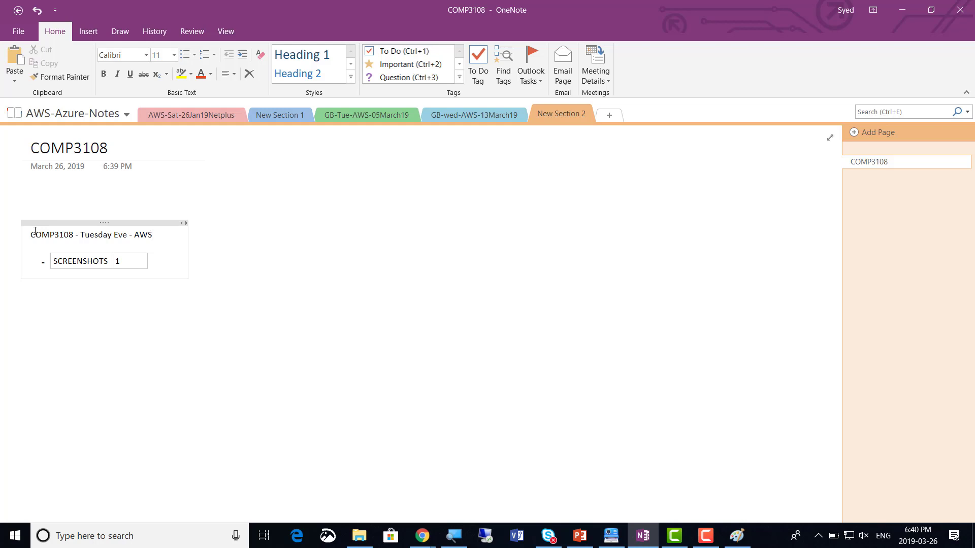
type("-")
type("26March1")
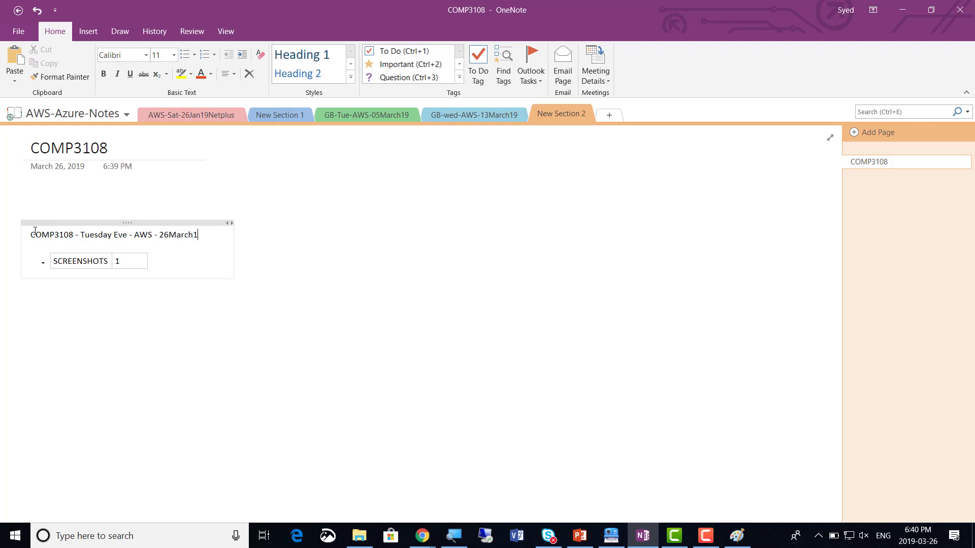
type("9")
key("ctrl+a")
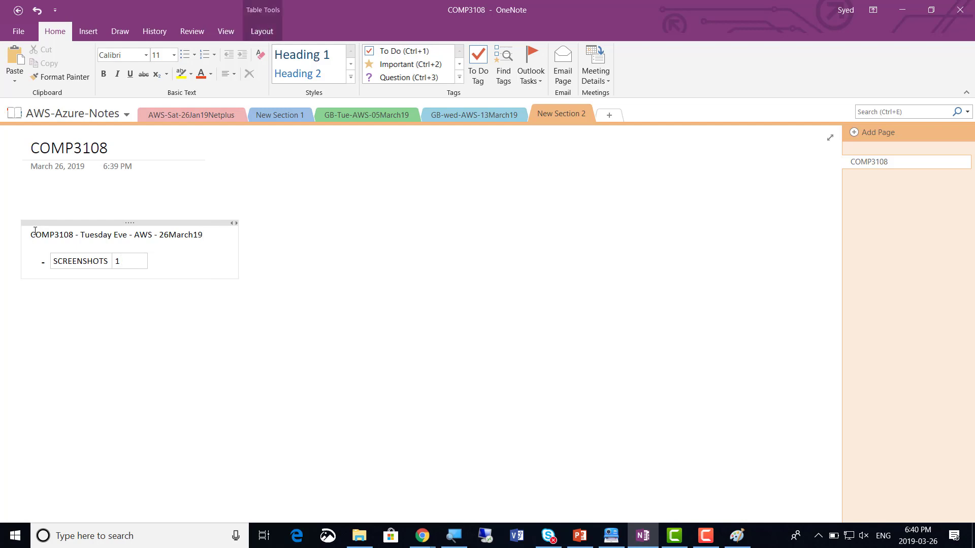
left_click(174, 56)
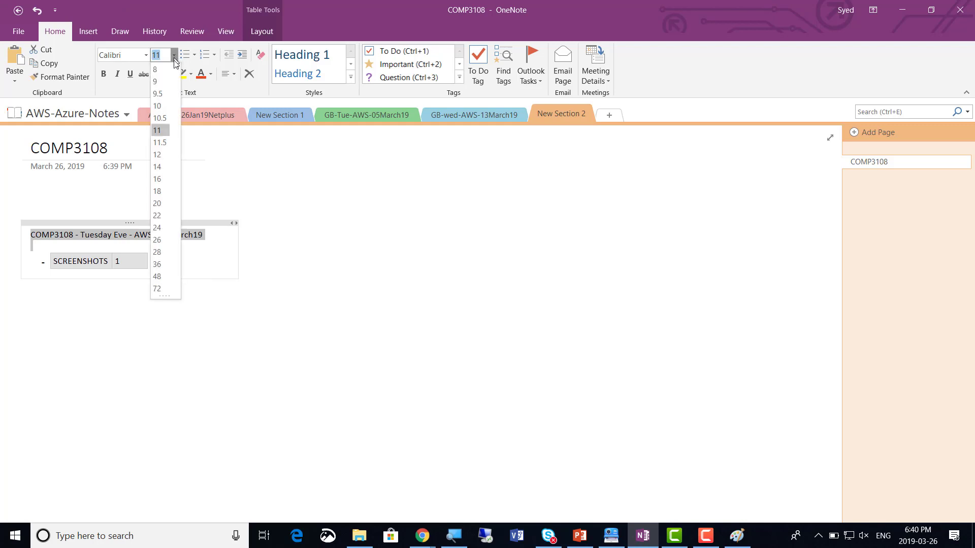
left_click(167, 196)
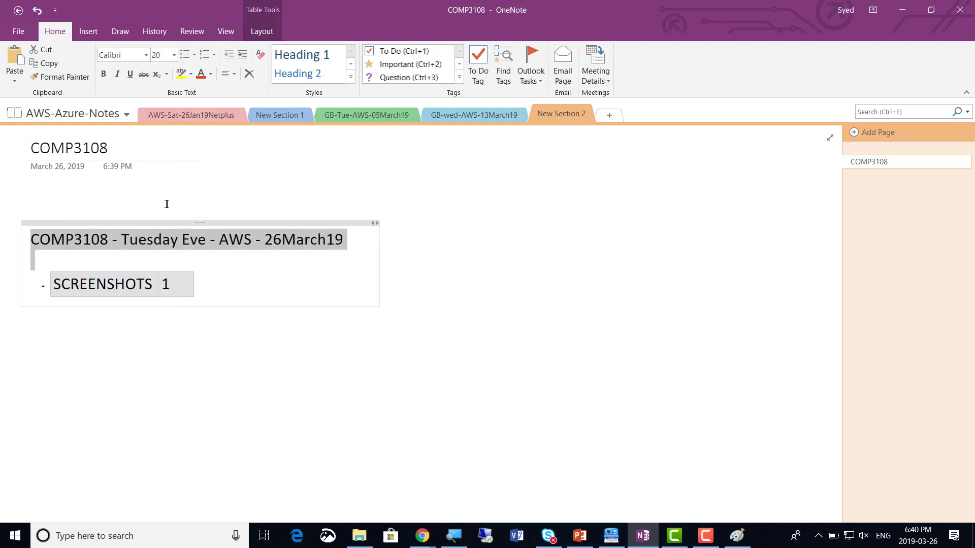
left_click(225, 291)
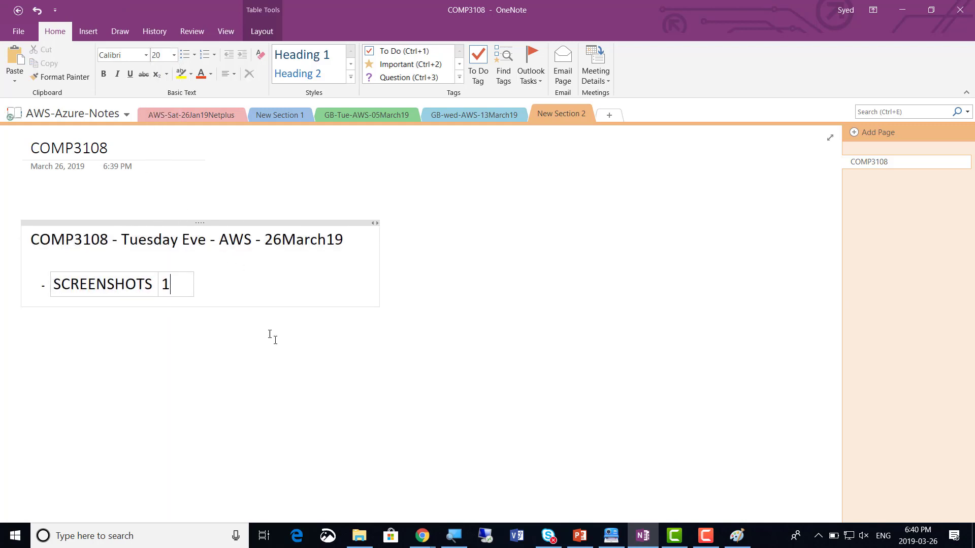
Append ' - Week 12' to the page title and return to the VPC console
key("alt+Tab")
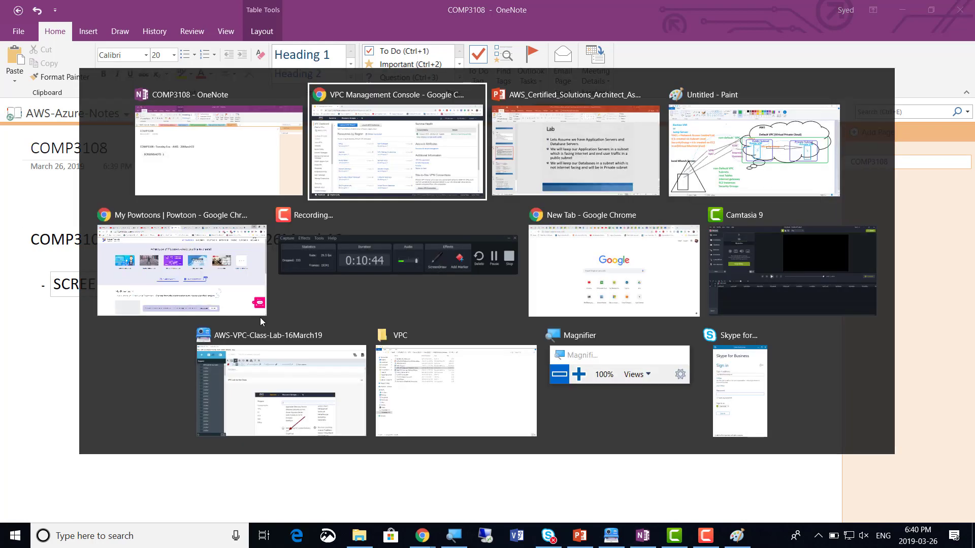
key("alt+Tab")
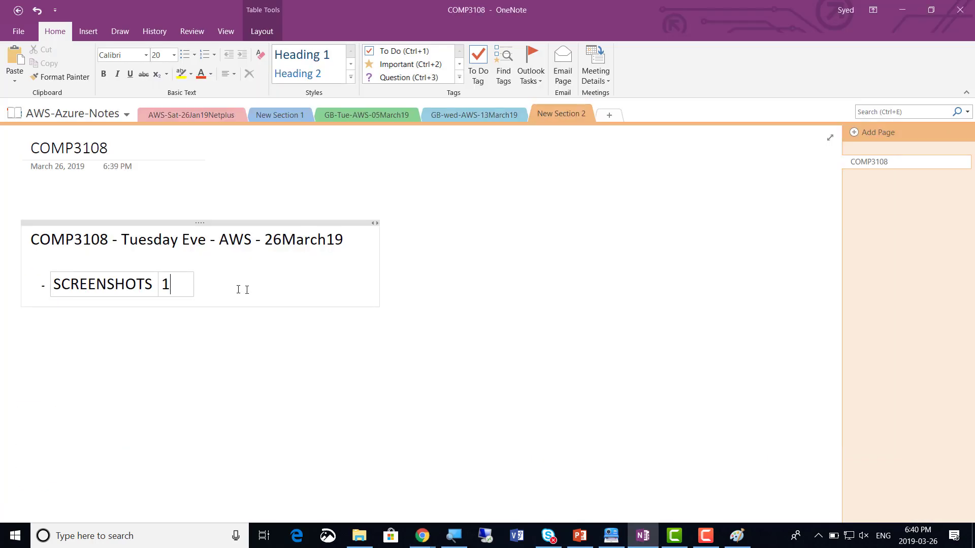
left_click(366, 238)
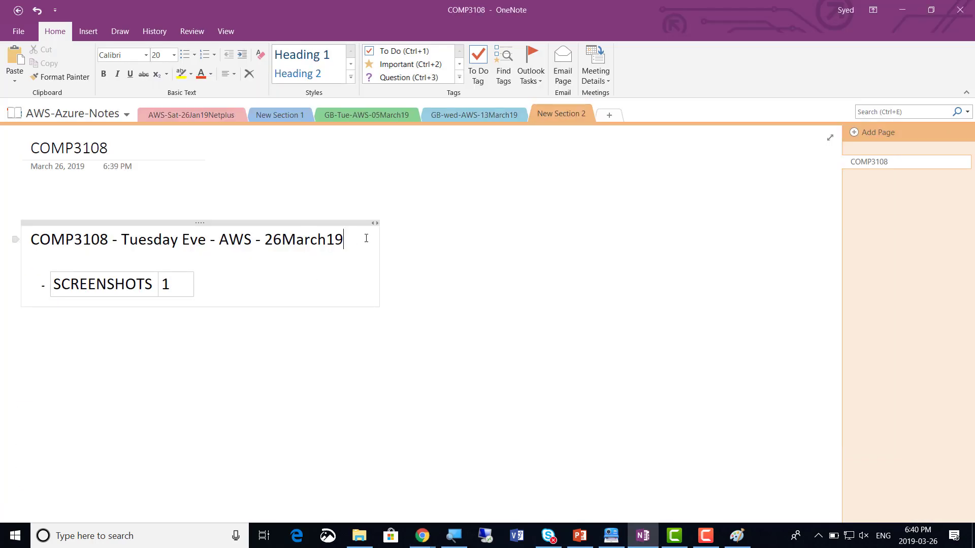
type("- Wee")
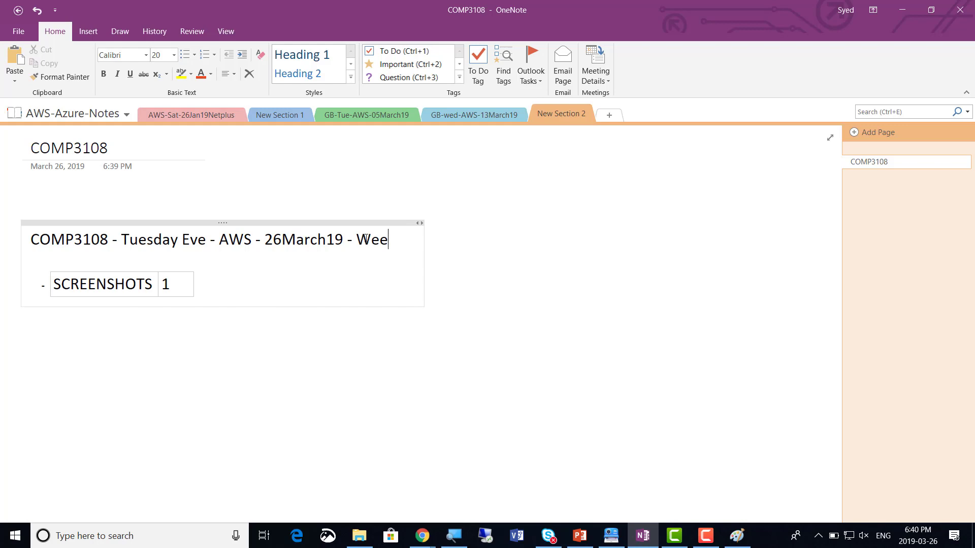
type("k 12")
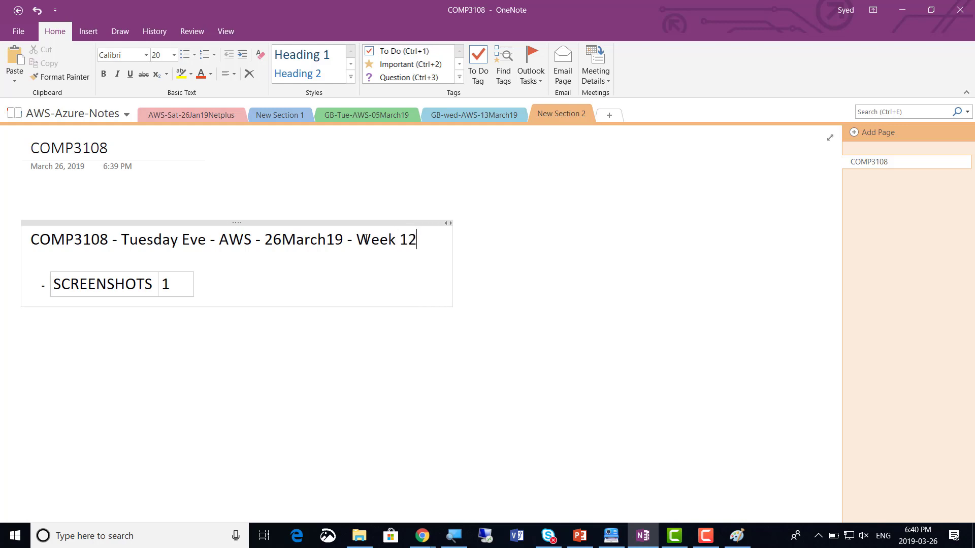
key("alt+Tab")
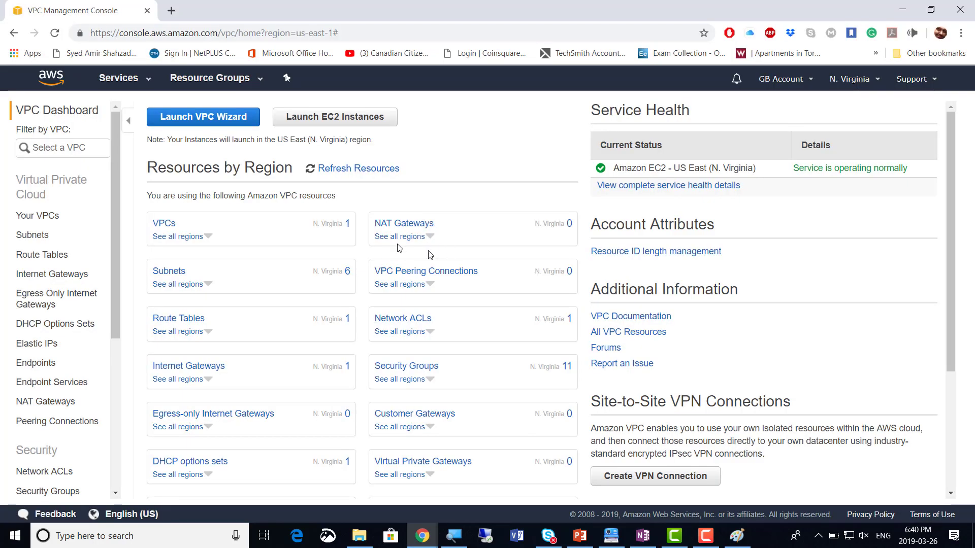
Show Your VPCs and magnify the table listing 'DEFAULT - Touch Me NOT' at 172.31.0.0/16
left_click(35, 219)
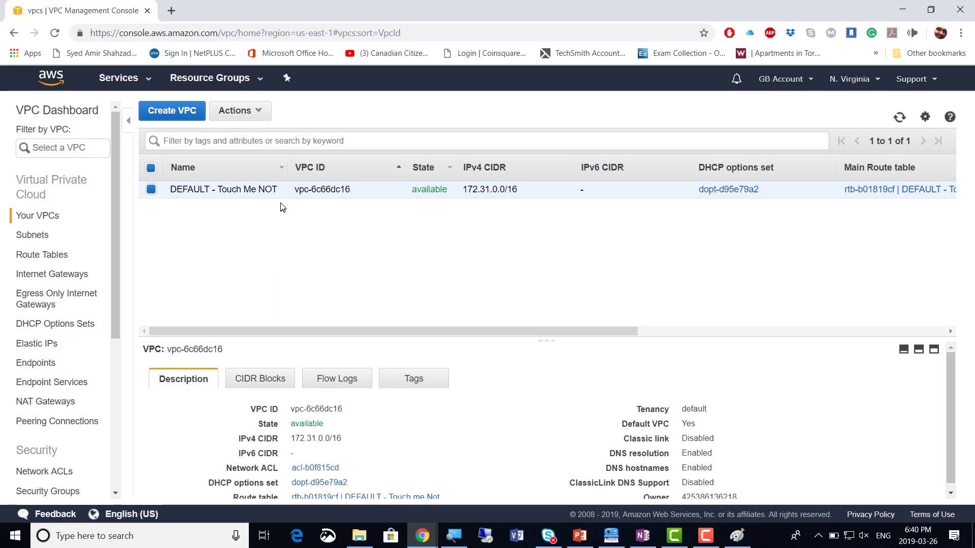
mouse_move(282, 197)
left_click(454, 535)
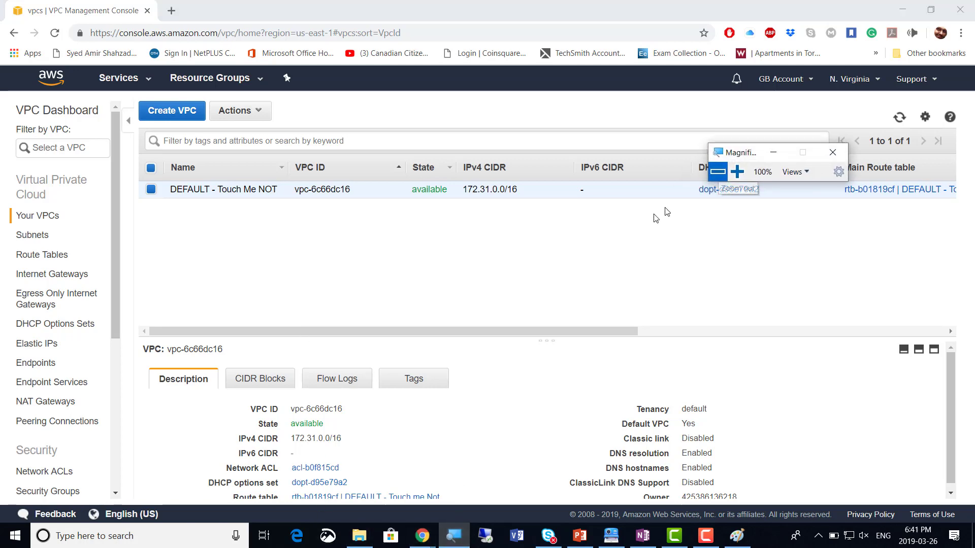
left_click(737, 172)
left_click(737, 172)
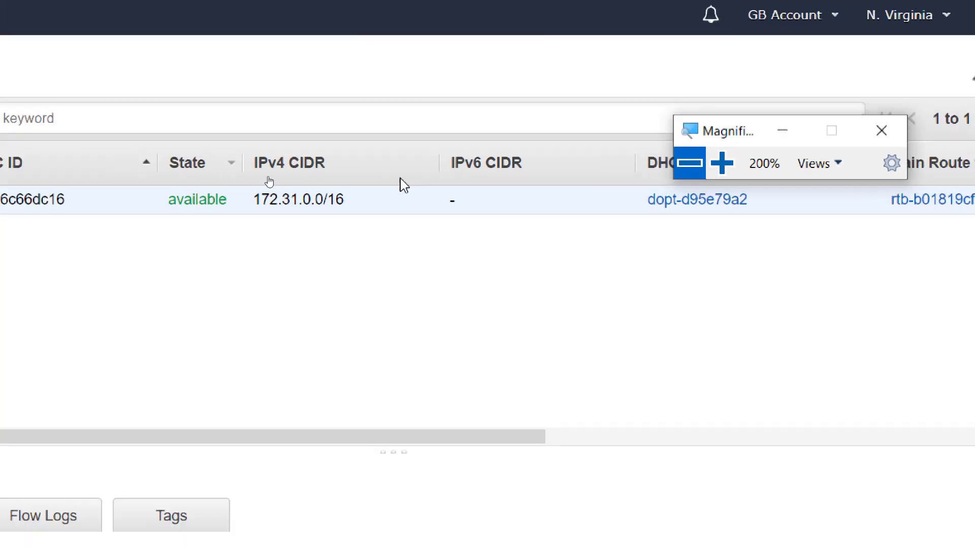
left_click(717, 172)
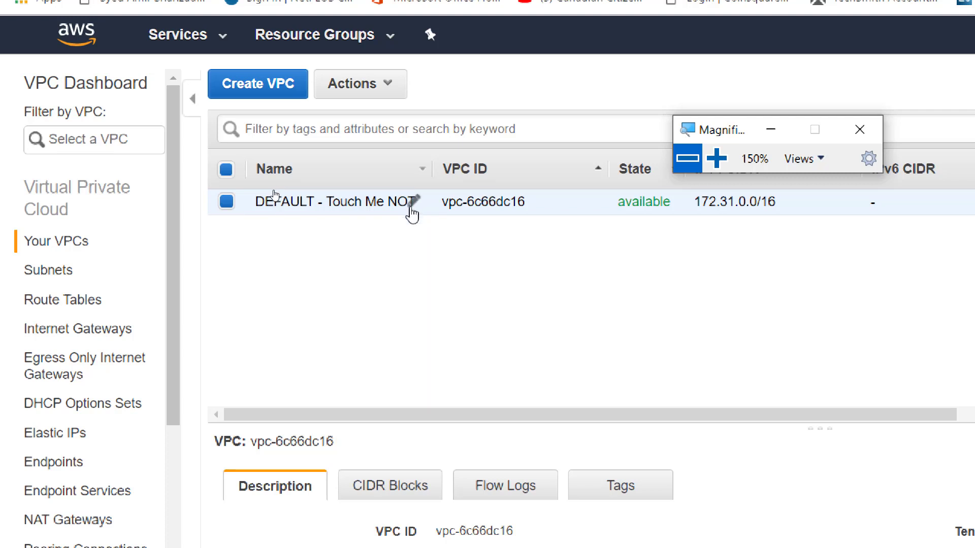
Rename the default VPC to 'DEFAULT - Touch Me NOT -' plus the owner's name, widening the Name column
left_click(415, 203)
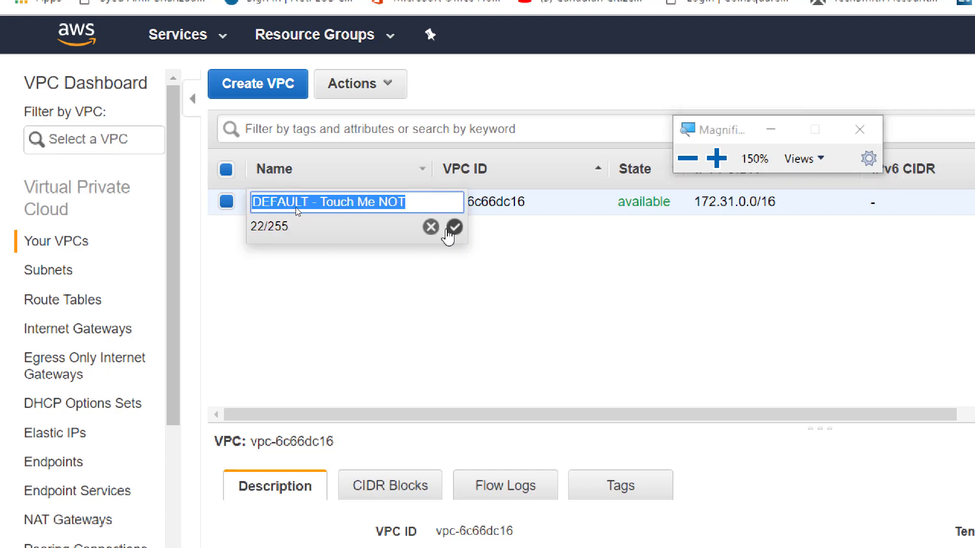
left_click(430, 228)
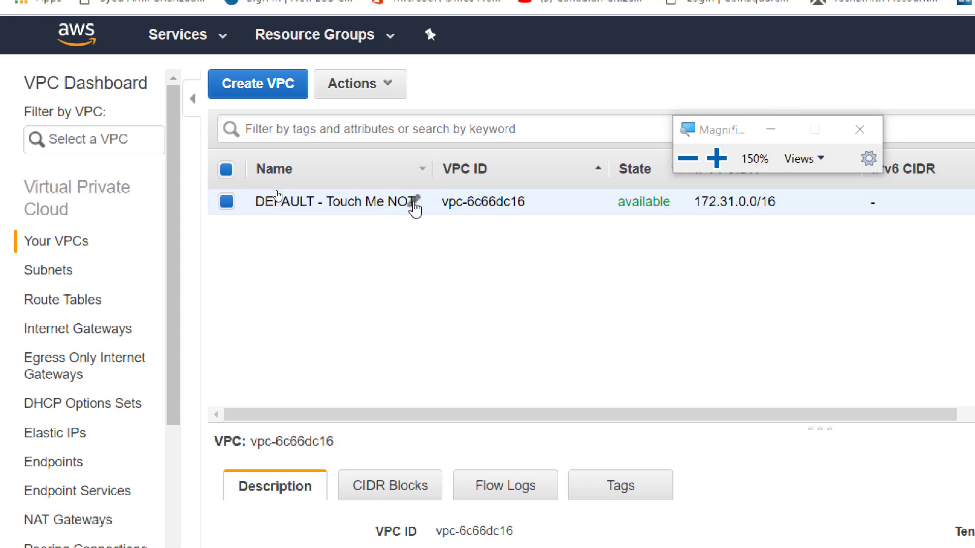
left_click(416, 203)
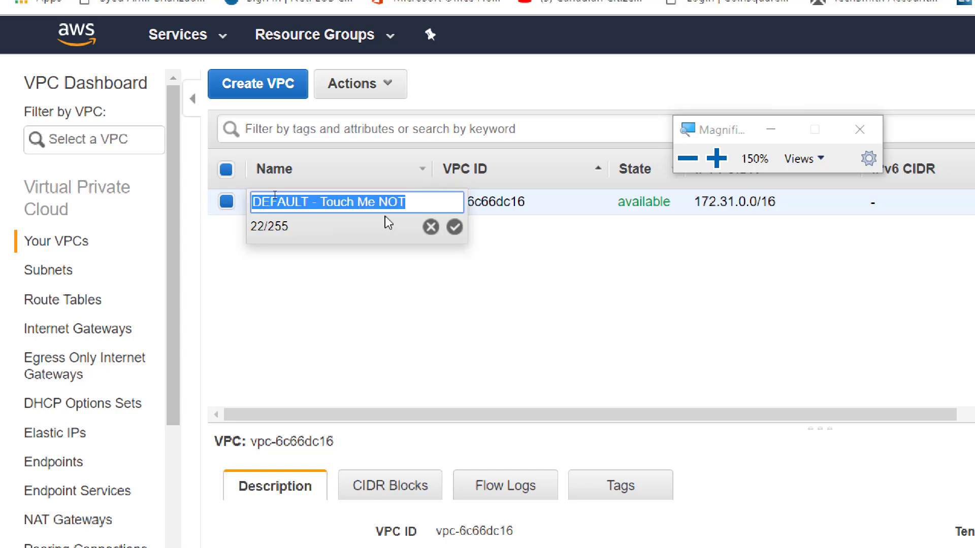
left_click(421, 203)
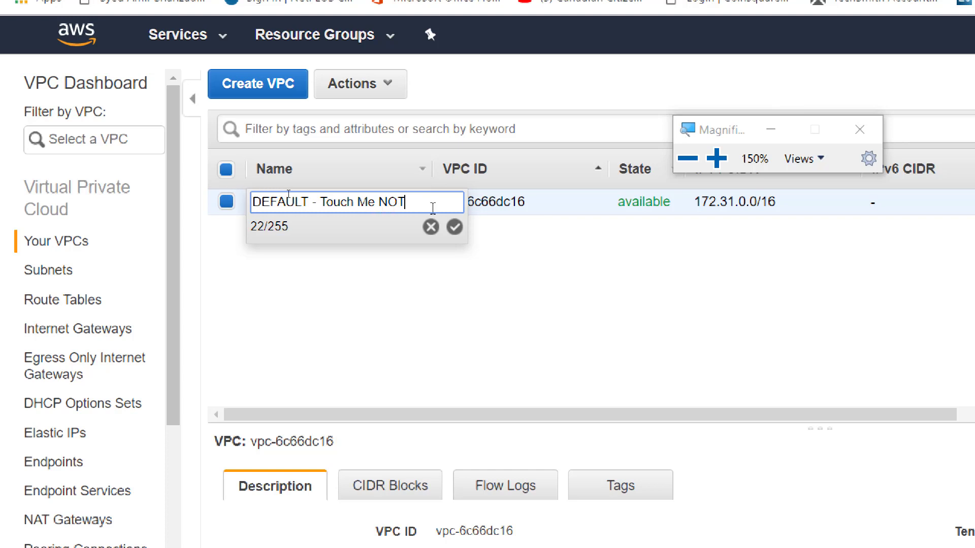
type("- Amir")
left_click(454, 227)
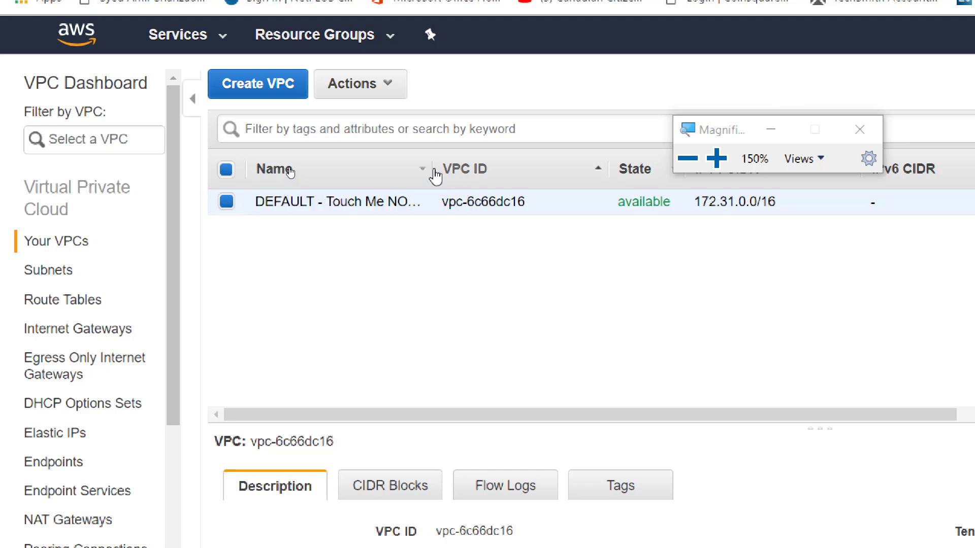
left_click_drag(430, 169, 500, 168)
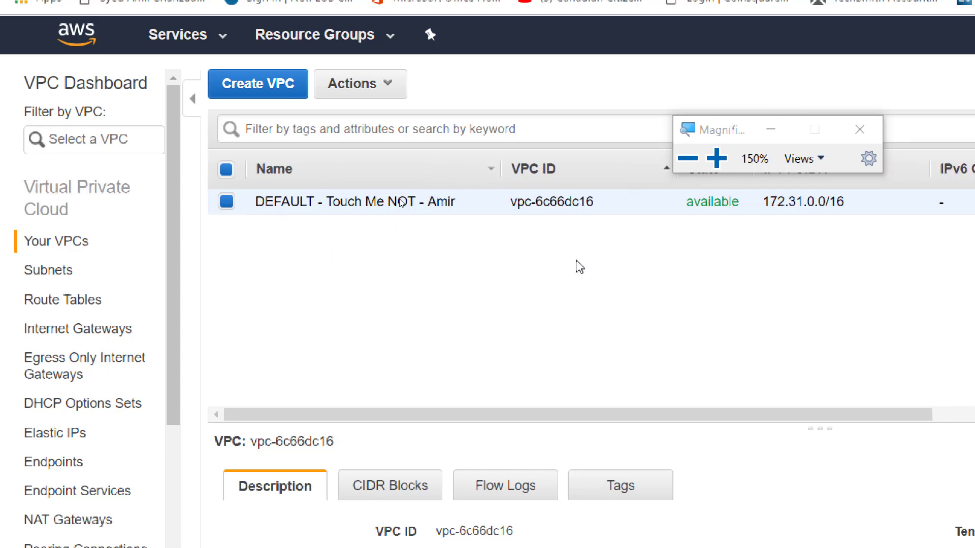
Reset magnification, deselect the default VPC and open a magnified Create VPC form
left_click(687, 158)
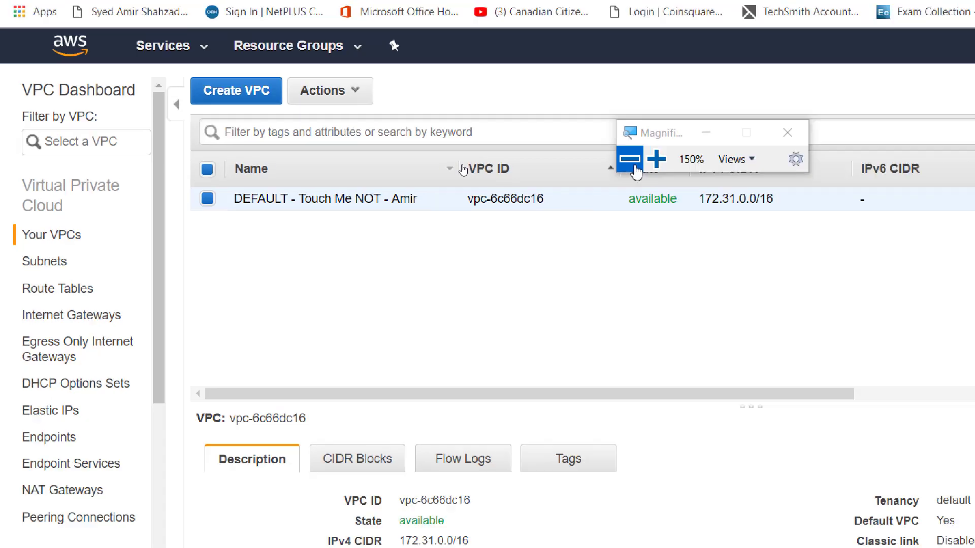
left_click(687, 158)
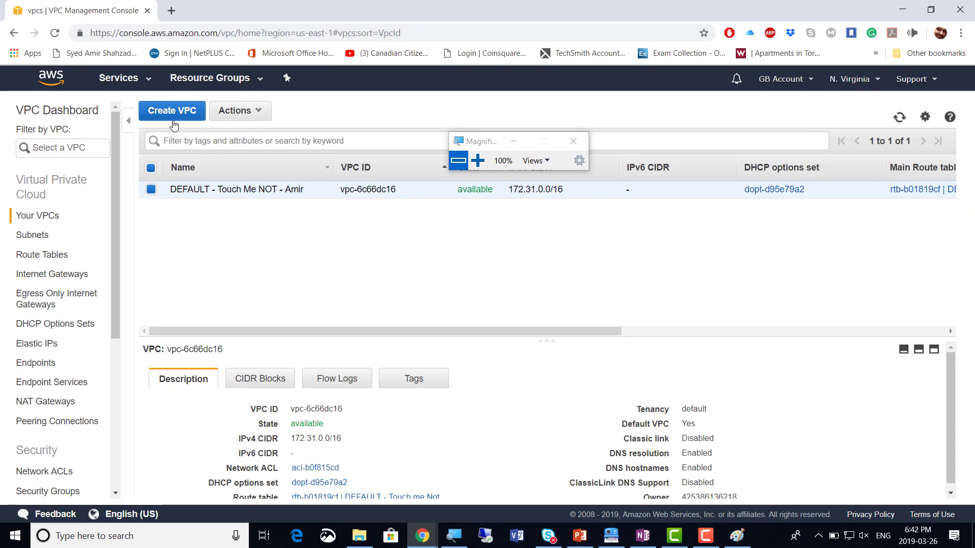
left_click(151, 189)
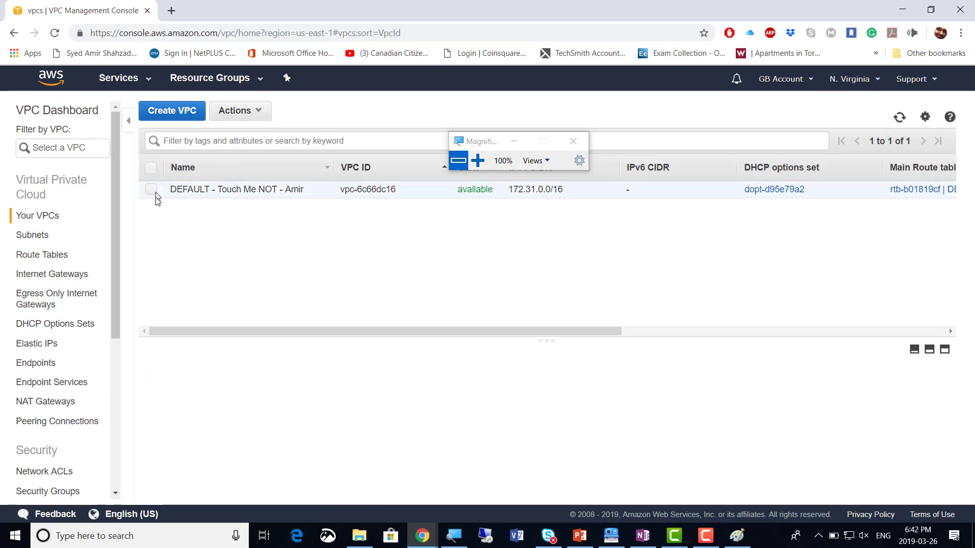
left_click(172, 117)
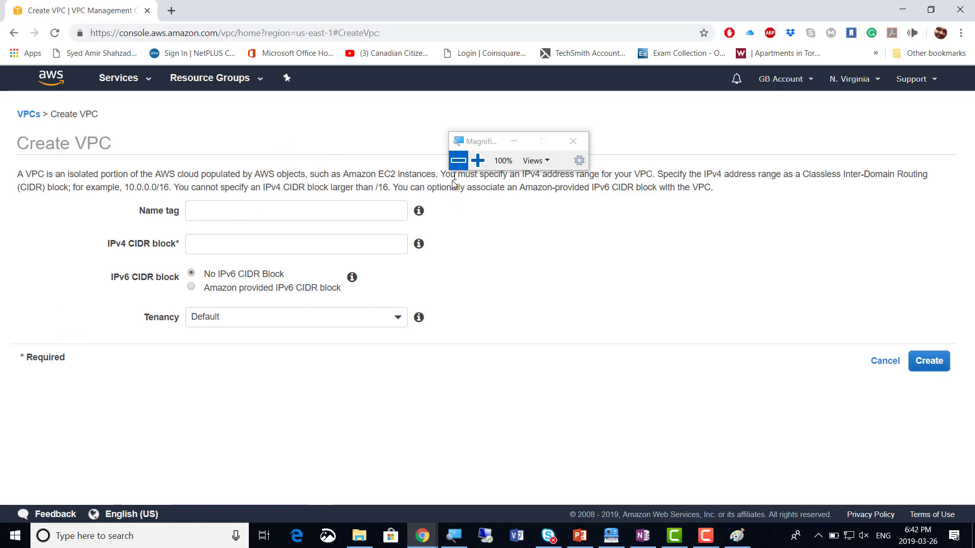
left_click(478, 161)
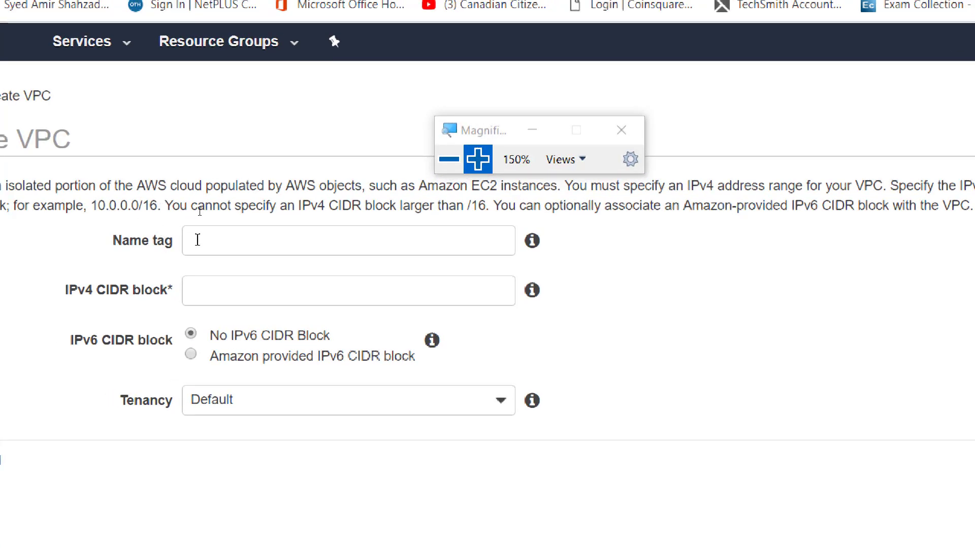
Enter the owner's name plus '-non-Default VPC 1' as name tag and CIDR 172.16.0.0/16
left_click(199, 212)
type("Am")
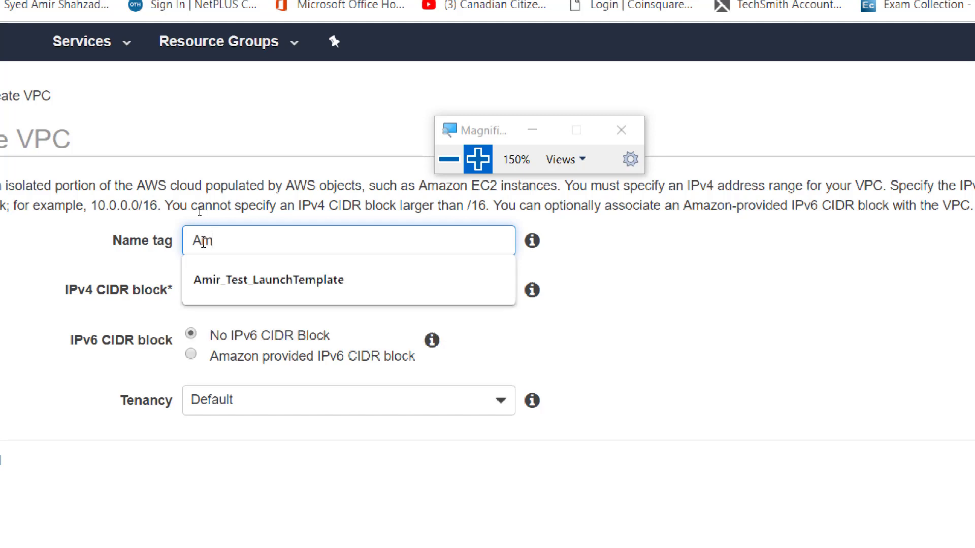
type("ir-")
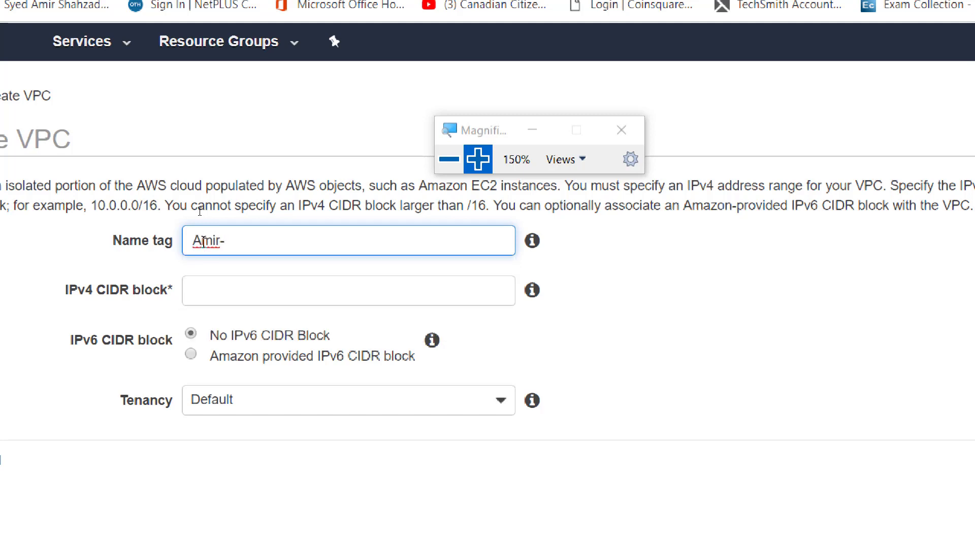
type("non-Default VPC 1")
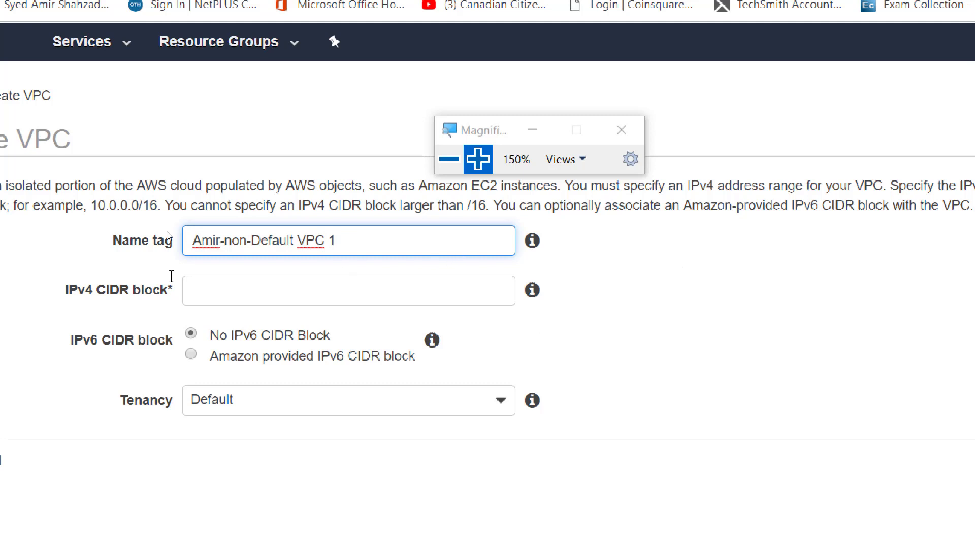
left_click(205, 291)
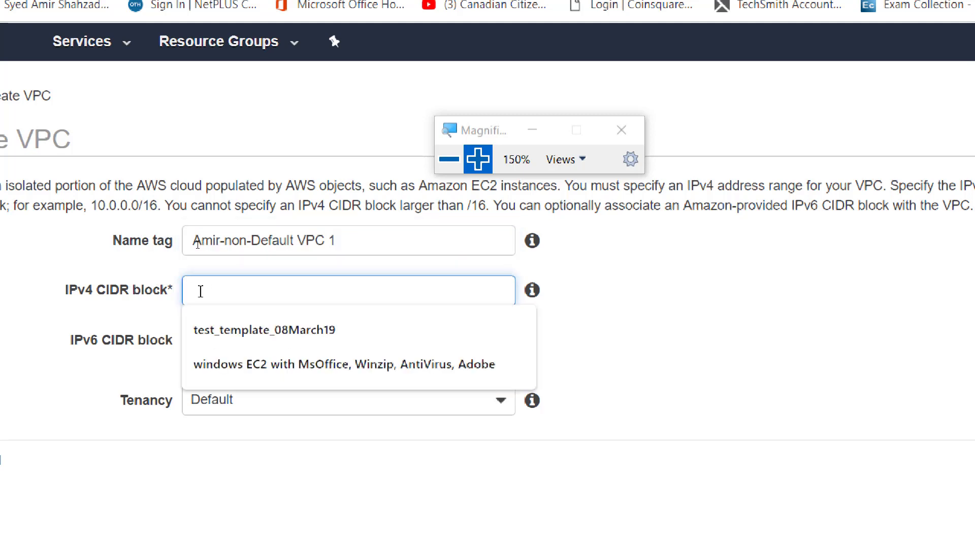
type("172")
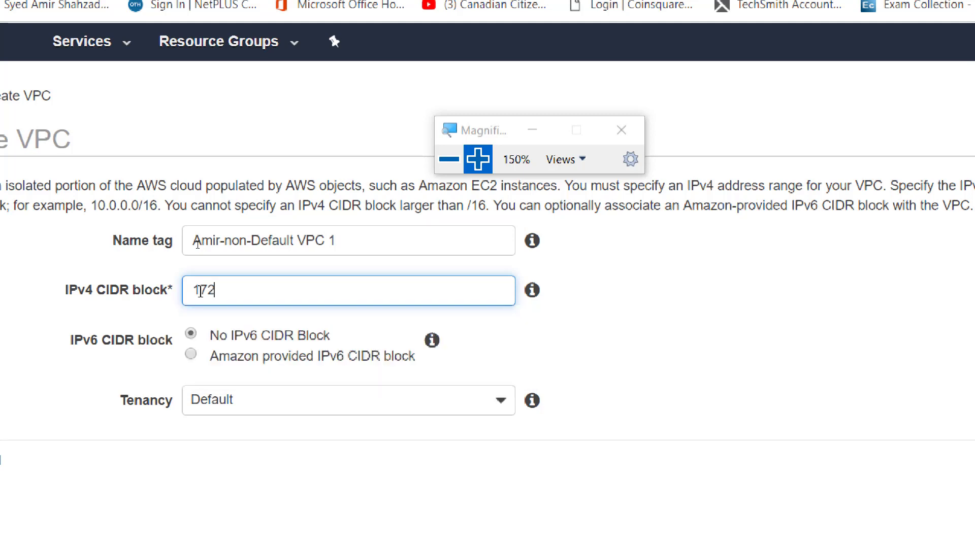
type(".16.0.0/16")
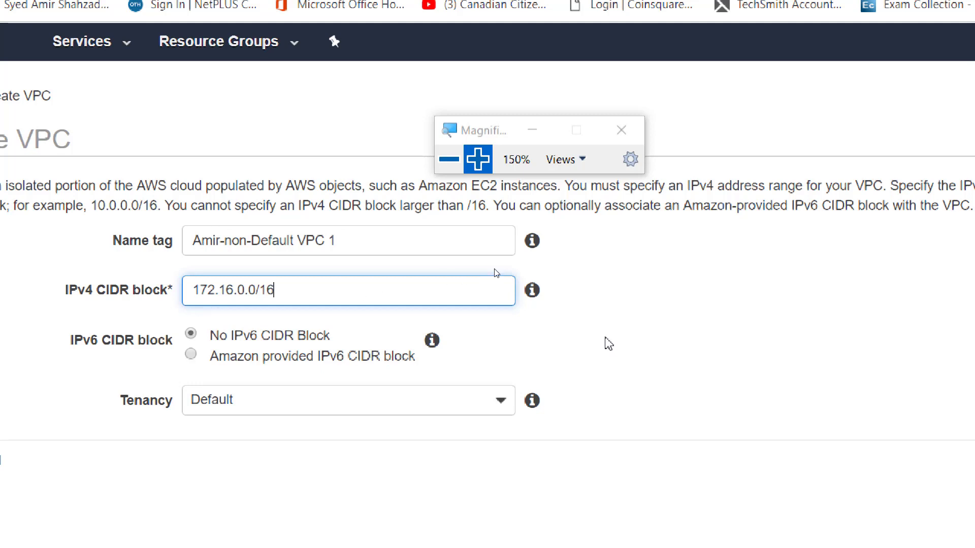
left_click(708, 321)
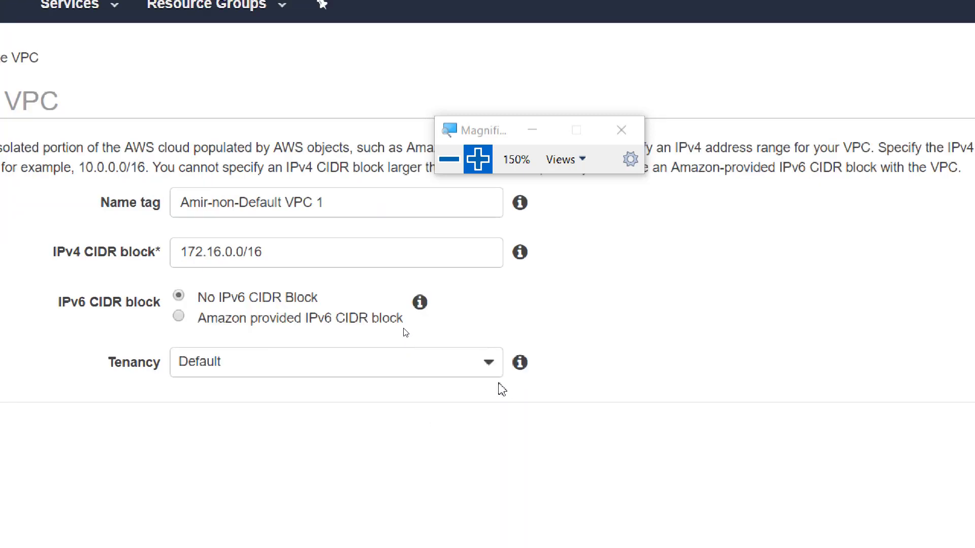
Keep Default tenancy for the new VPC and return the screen to 100% magnification
left_click(492, 369)
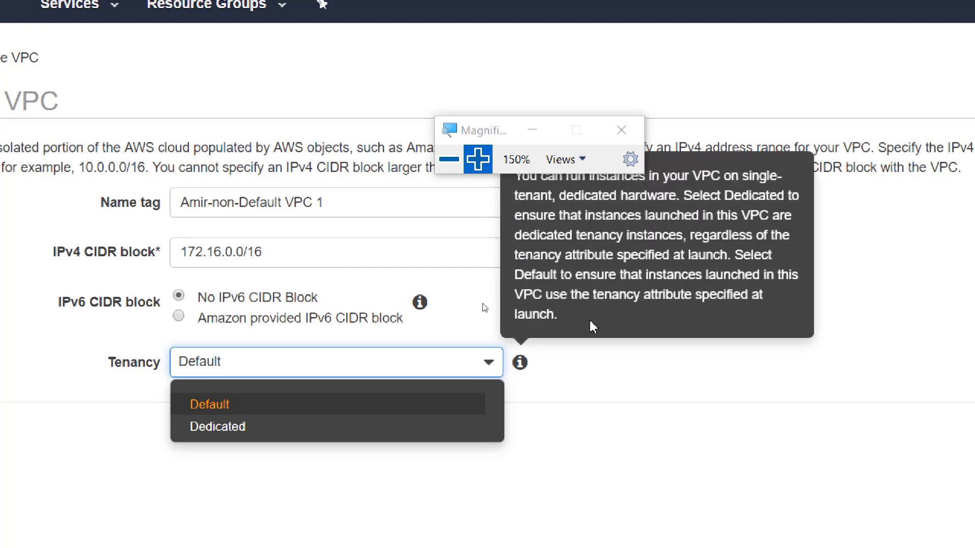
left_click(659, 381)
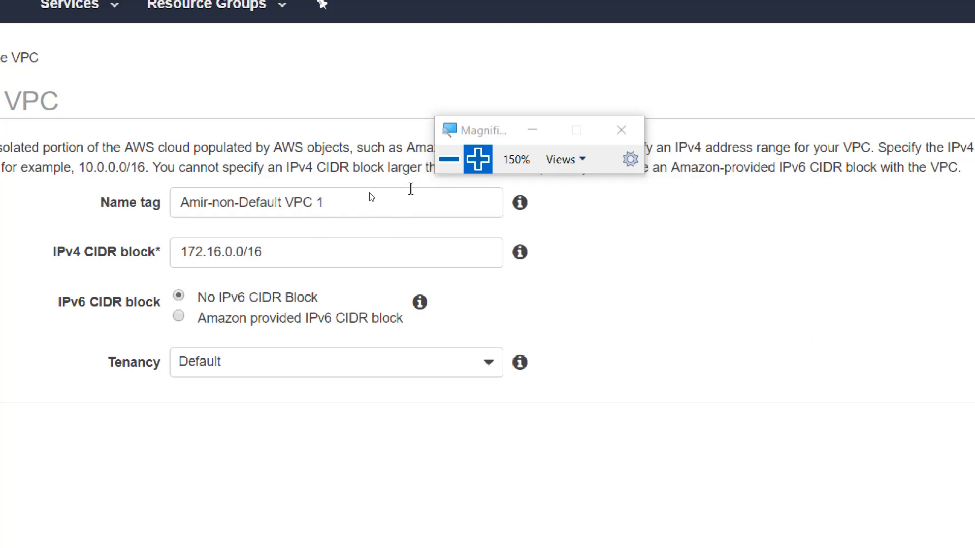
left_click(449, 159)
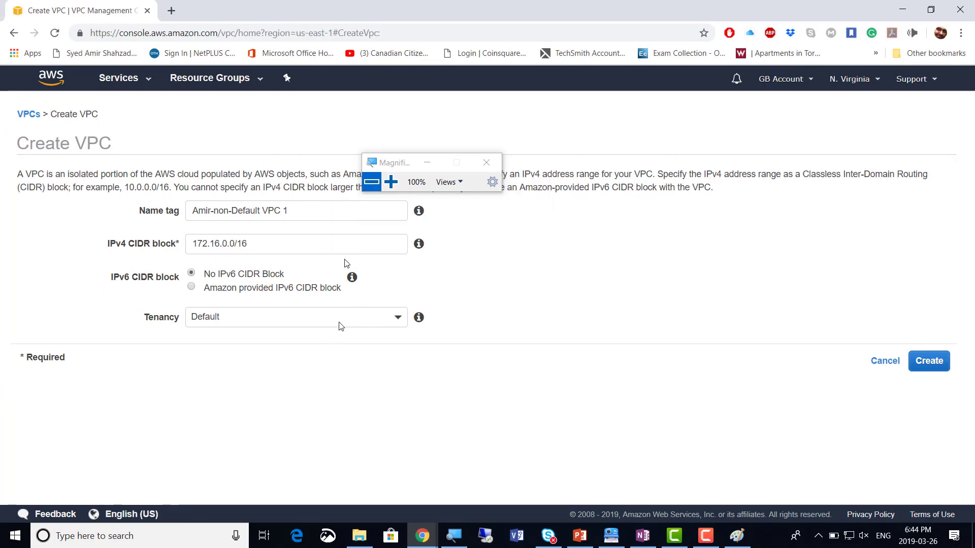
Change the OneNote SCREENSHOTS count from 1 to 2, then return to the Create VPC page
left_click(644, 539)
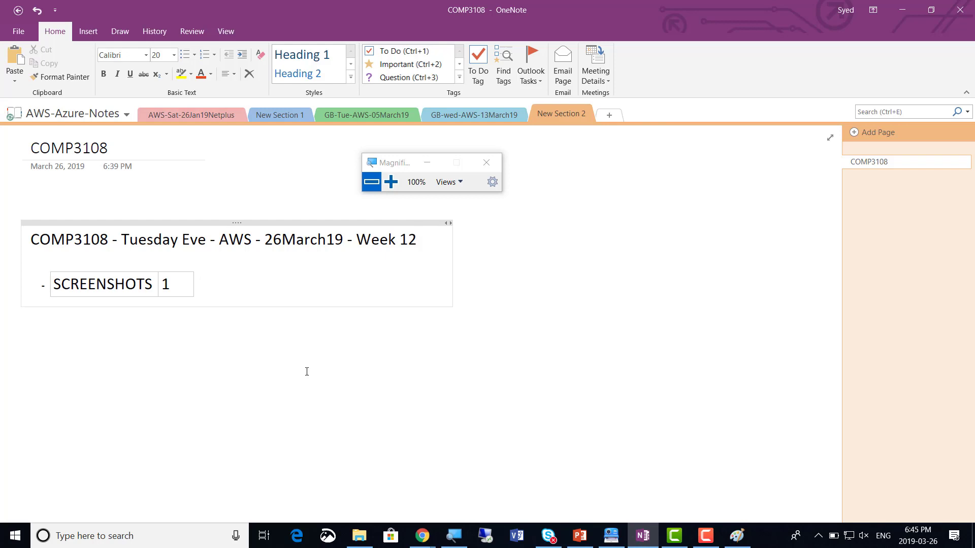
left_click(179, 290)
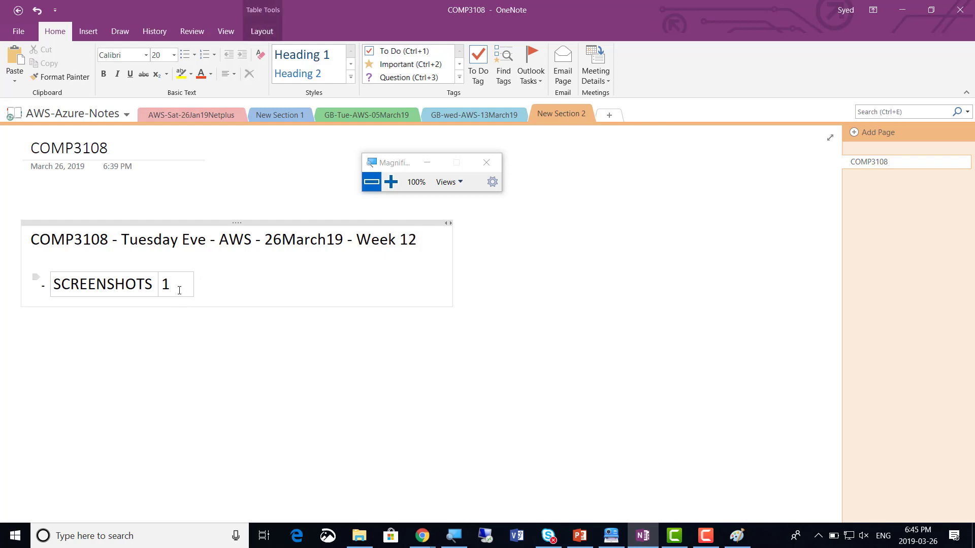
key("BackSpace")
type("2")
key("alt+Tab")
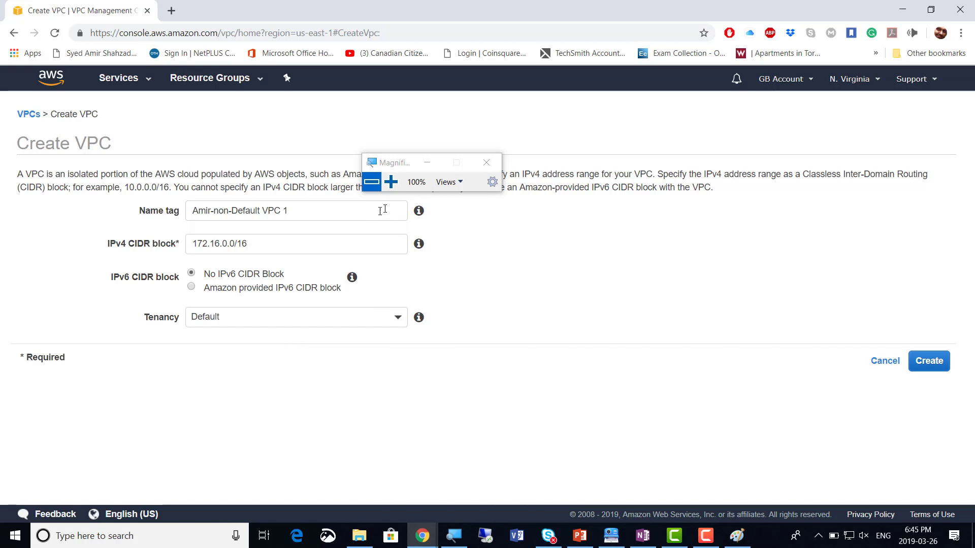
Create the non-default VPC with CIDR 172.16.0.0/16 and return to the VPC list
left_click_drag(401, 163, 336, 135)
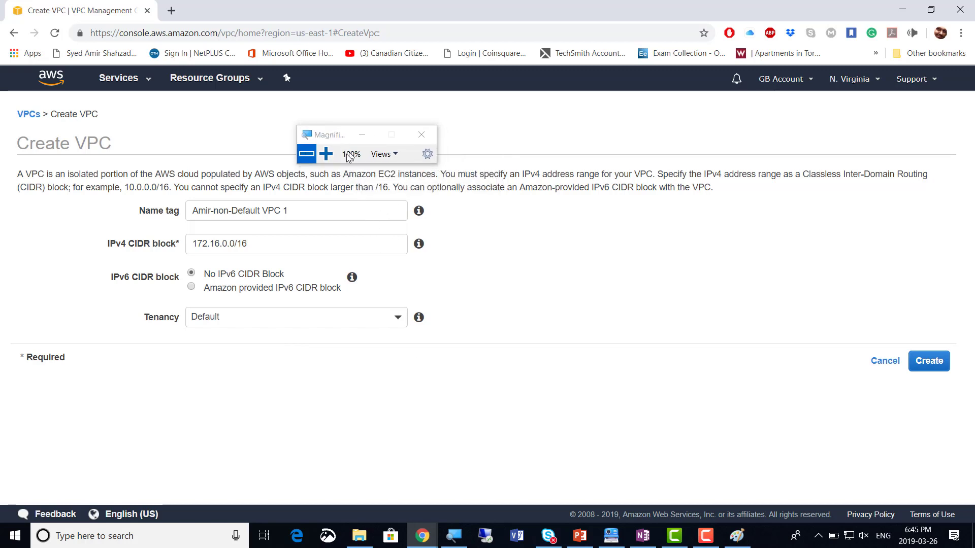
left_click(937, 367)
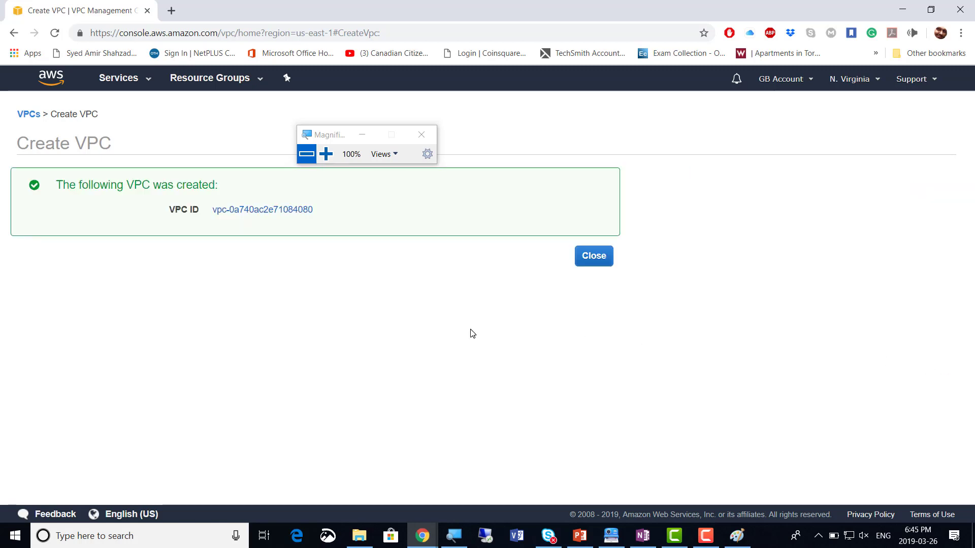
left_click(599, 258)
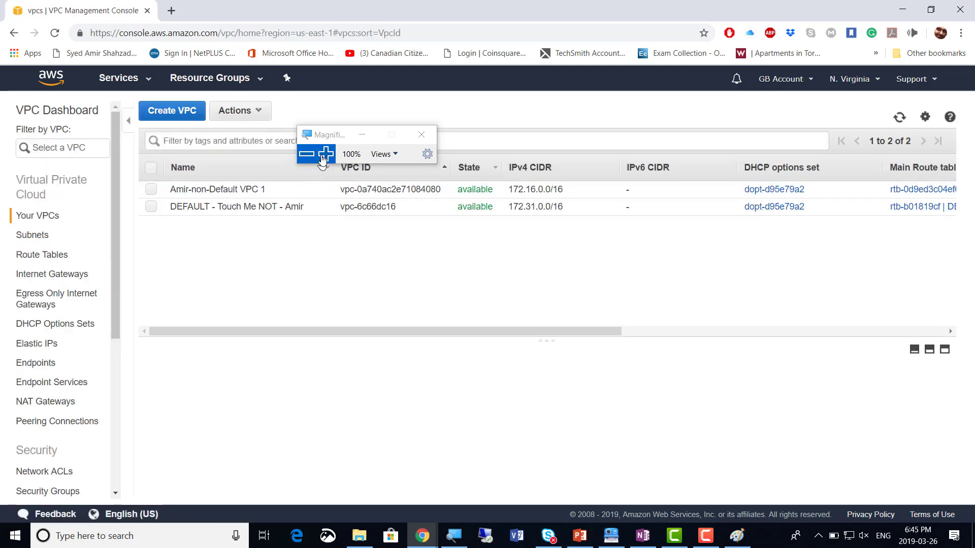
Select the new non-default VPC and enlarge its details pane
left_click_drag(326, 136, 511, 123)
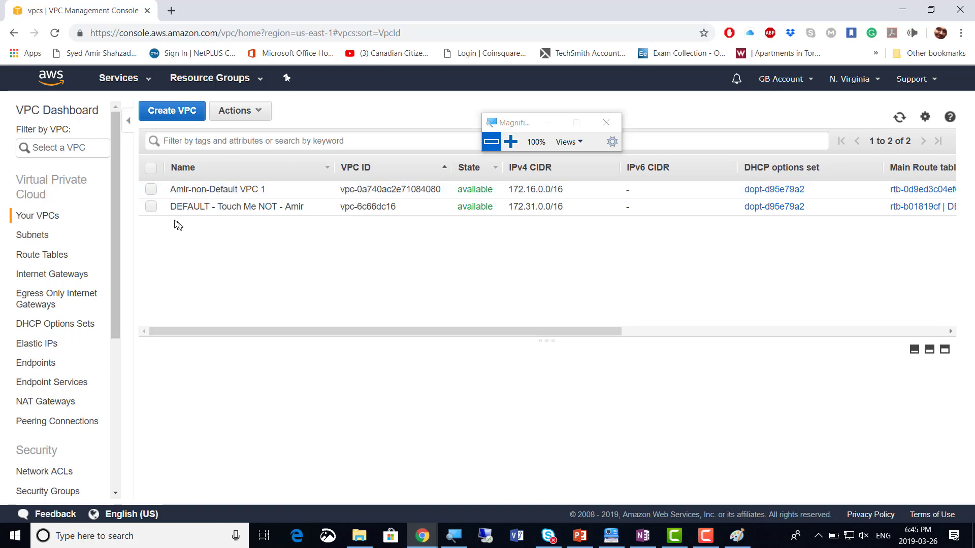
left_click(151, 190)
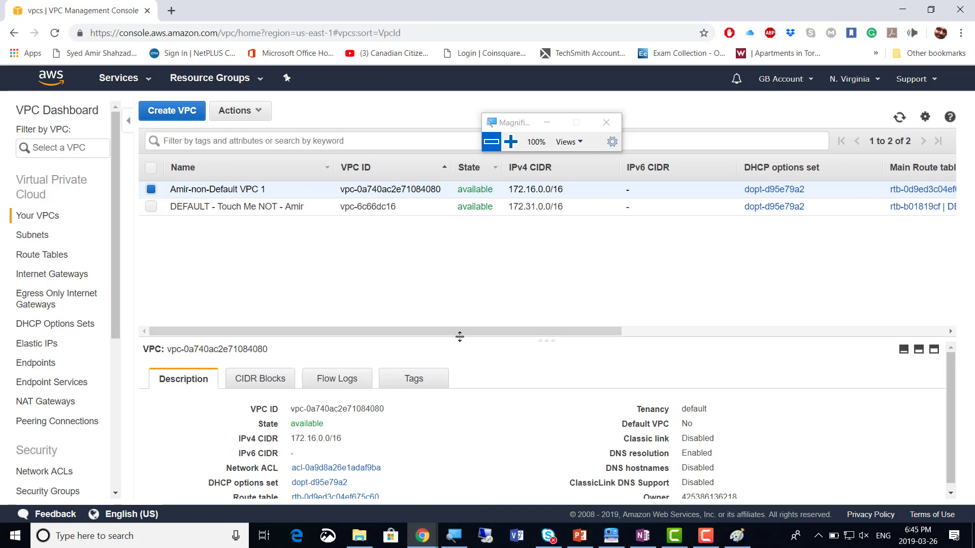
left_click_drag(457, 337, 446, 269)
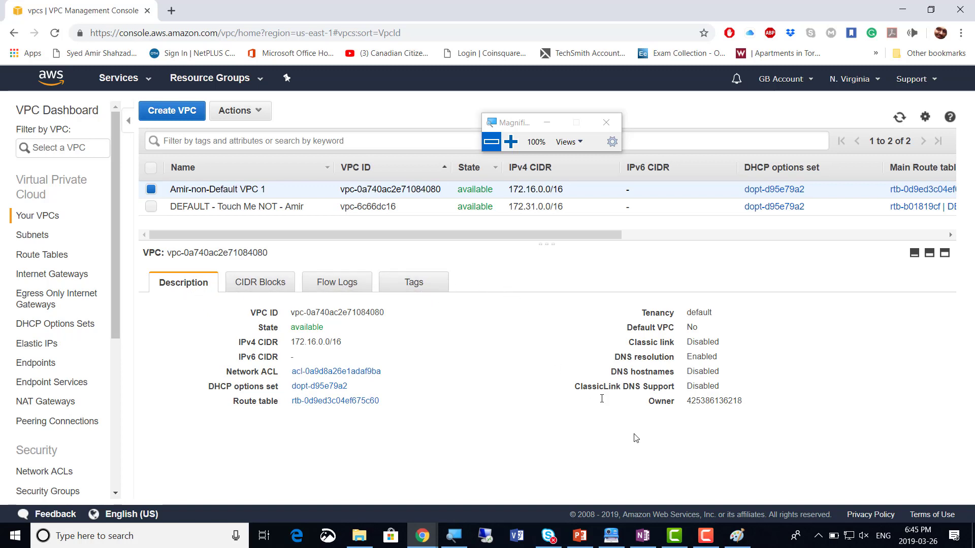
left_click(612, 537)
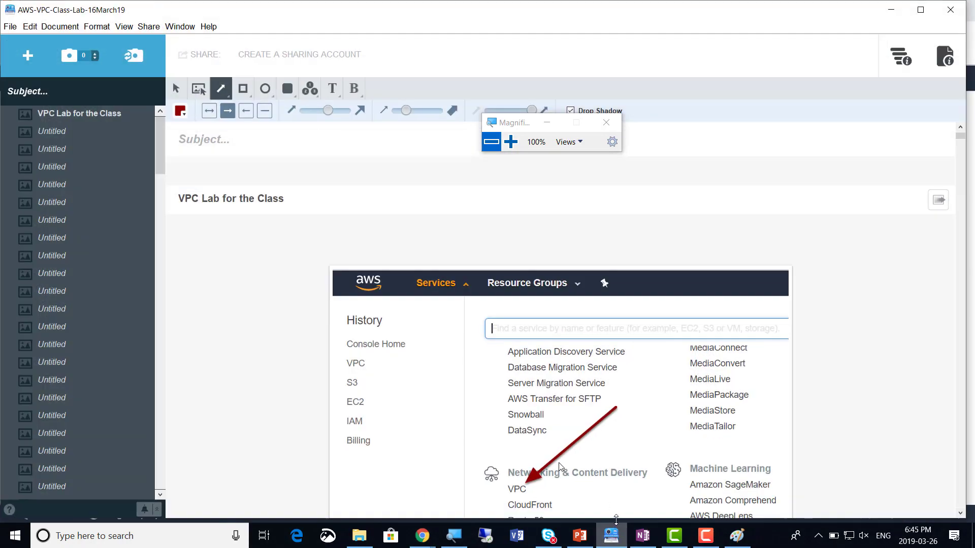
scroll(254, 327, "down", 15)
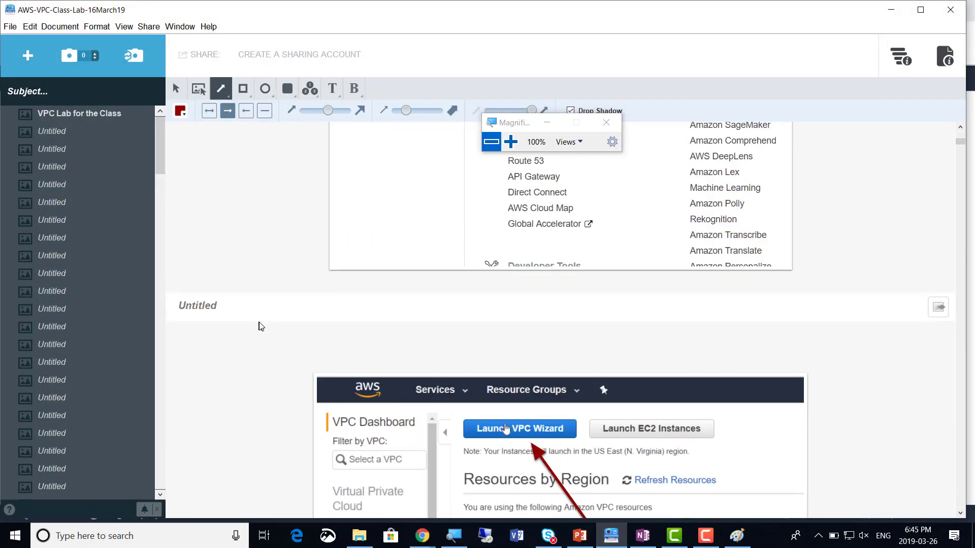
scroll(262, 327, "down", 3)
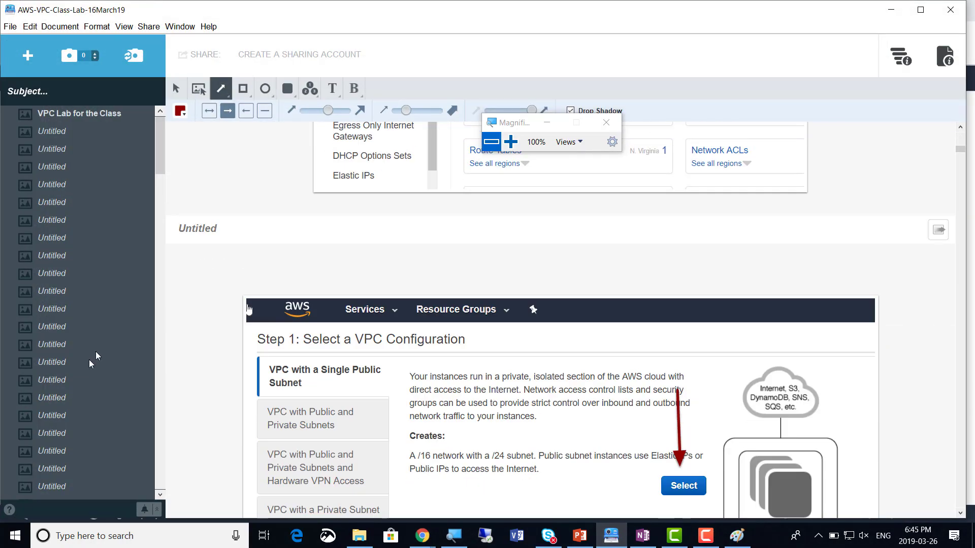
left_click(68, 363)
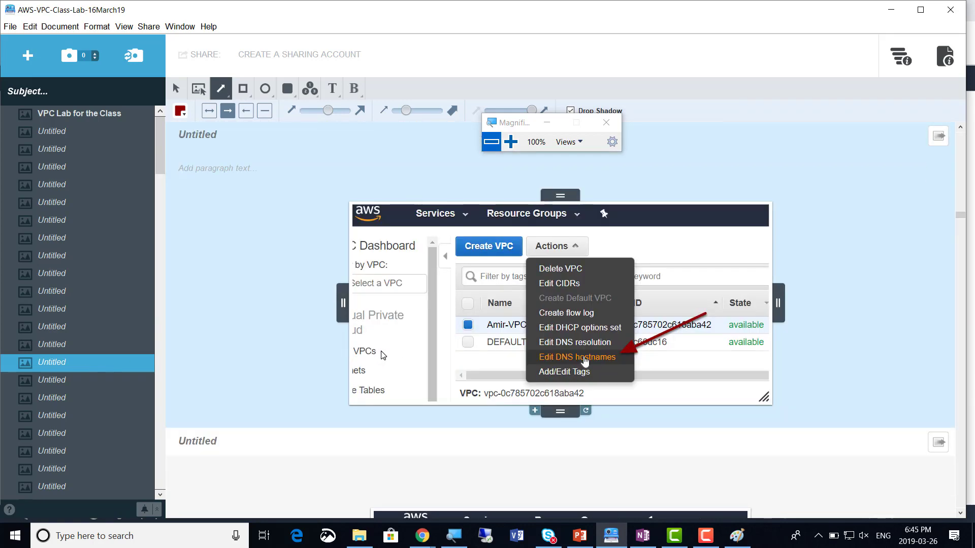
left_click(40, 253)
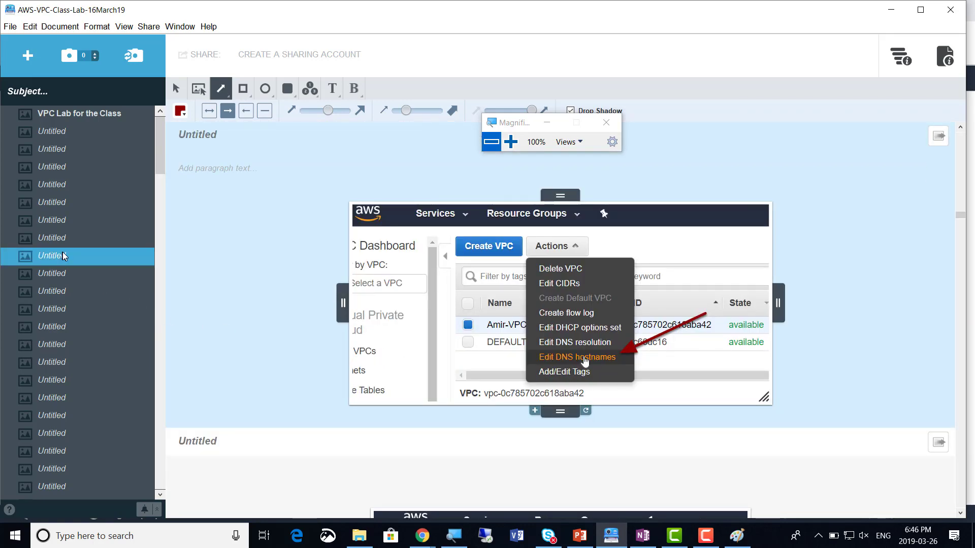
left_click(58, 278)
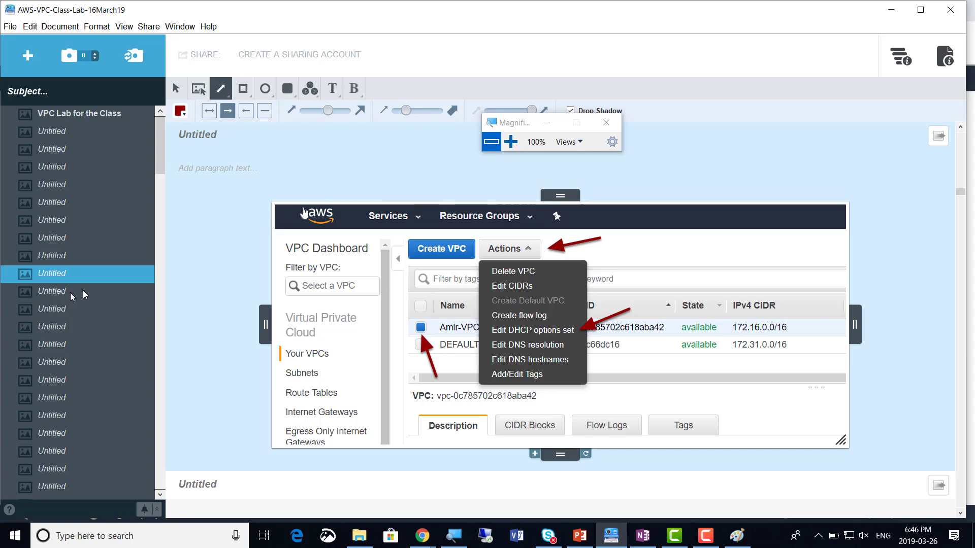
key("alt+Tab")
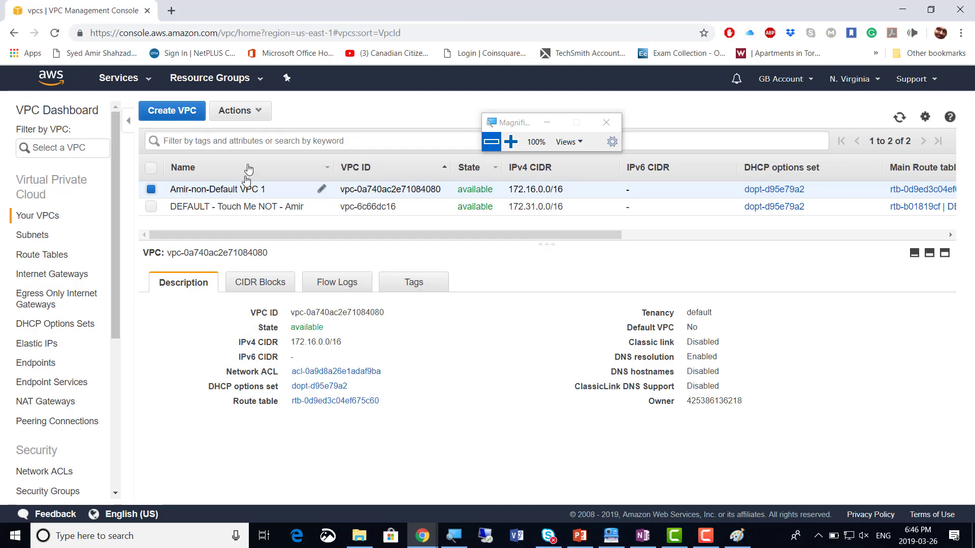
Open the new VPC's DHCP options set and keep dopt-d95e79a2 selected
left_click(260, 114)
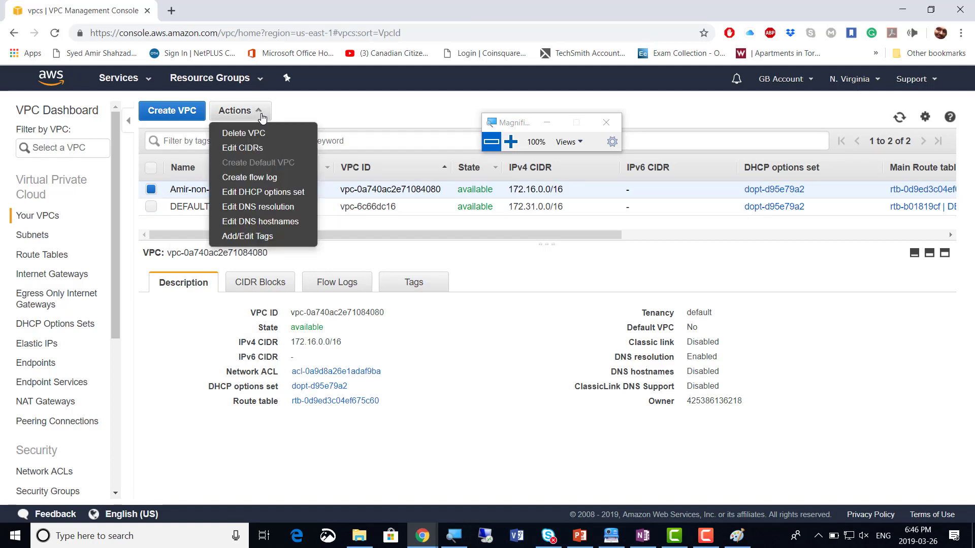
left_click(286, 196)
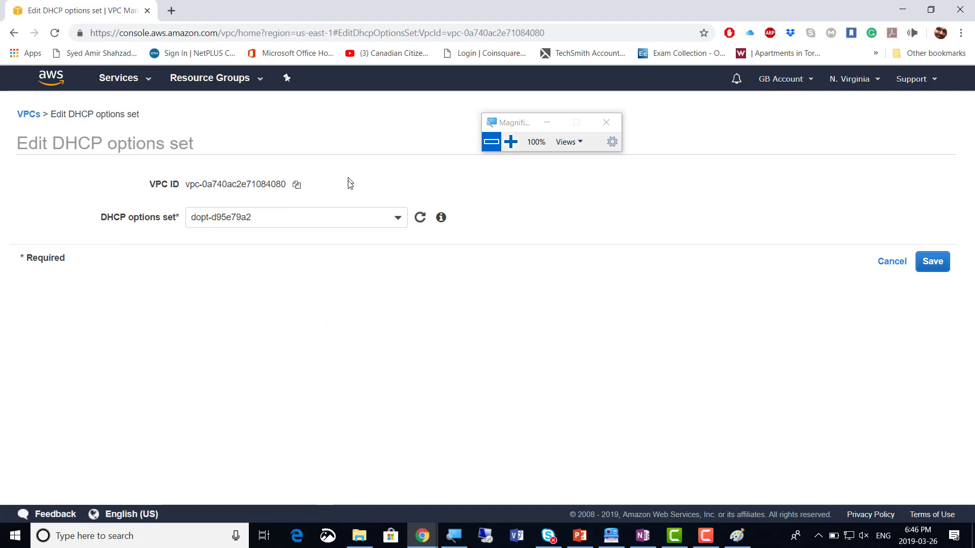
left_click(398, 218)
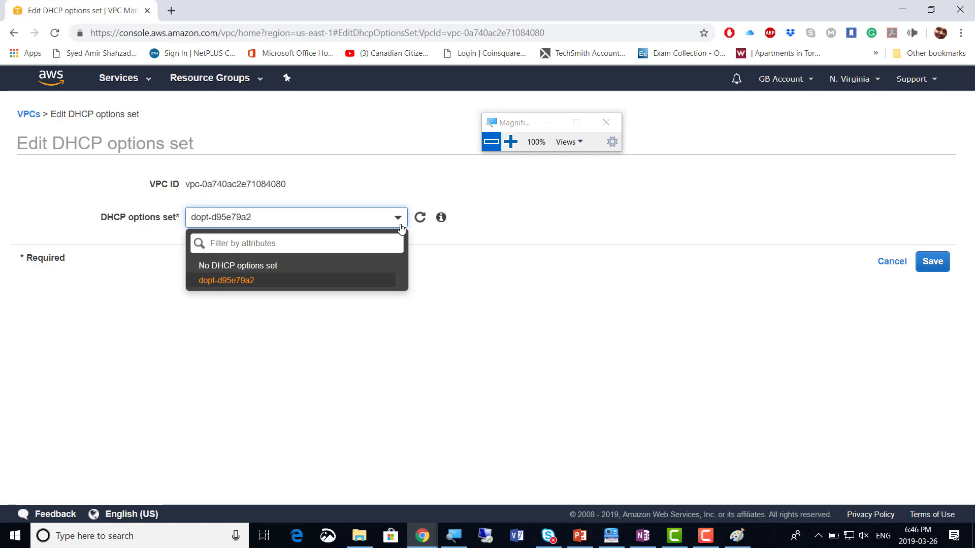
left_click(466, 287)
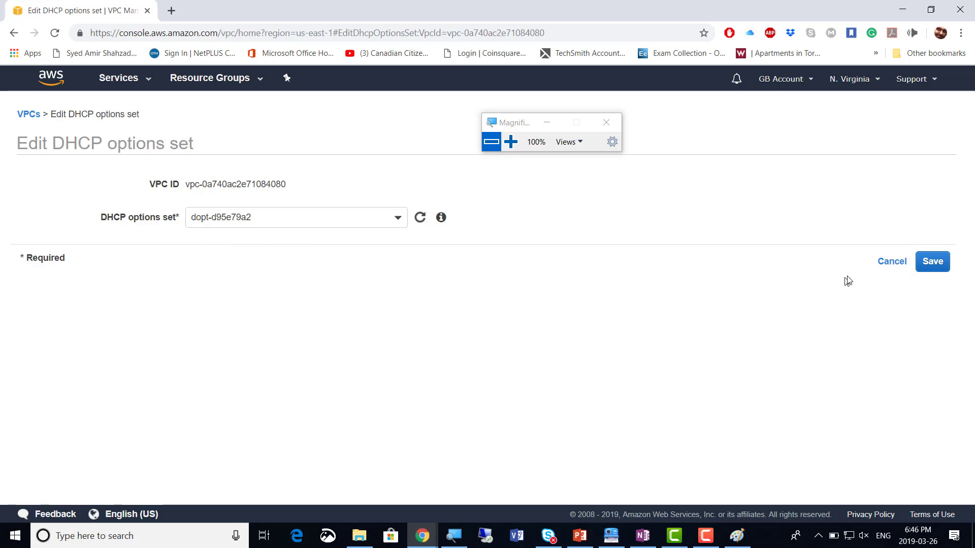
Leave DHCP options and DNS resolution (Enabled) unchanged, returning to the VPC list
left_click(886, 263)
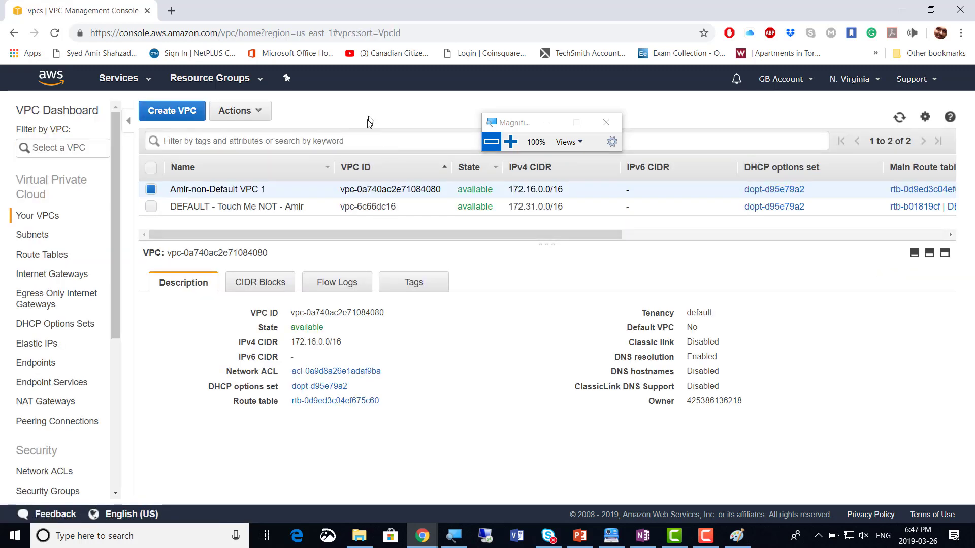
left_click(263, 118)
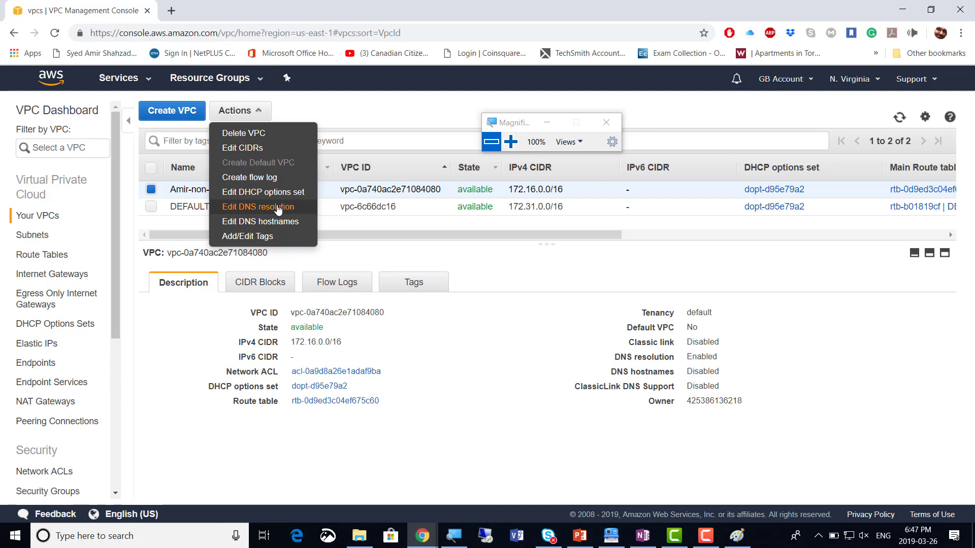
left_click(282, 210)
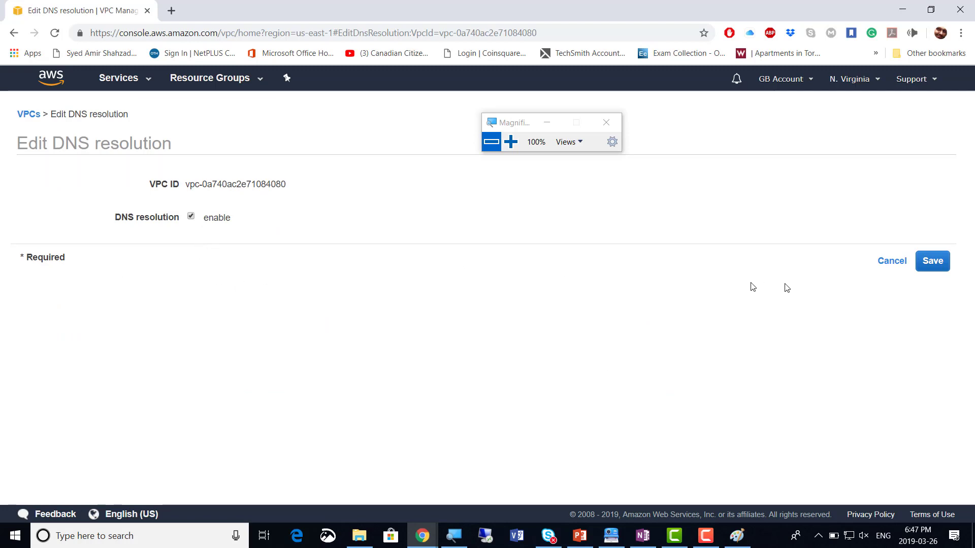
left_click(885, 264)
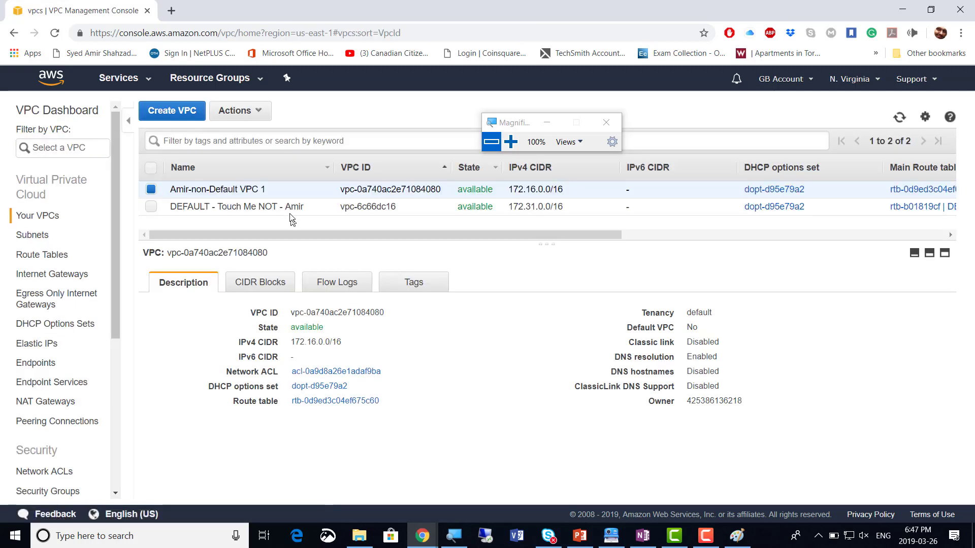
left_click(257, 111)
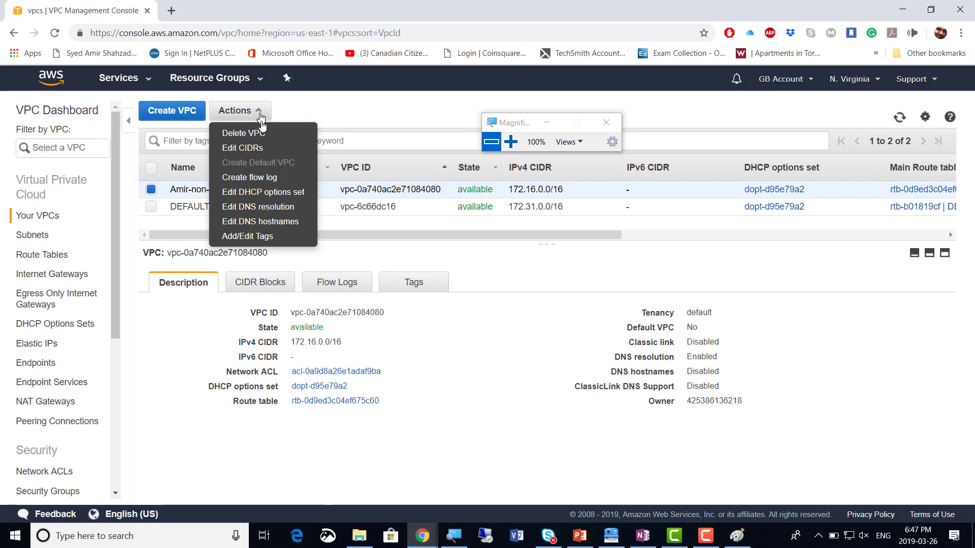
left_click(279, 226)
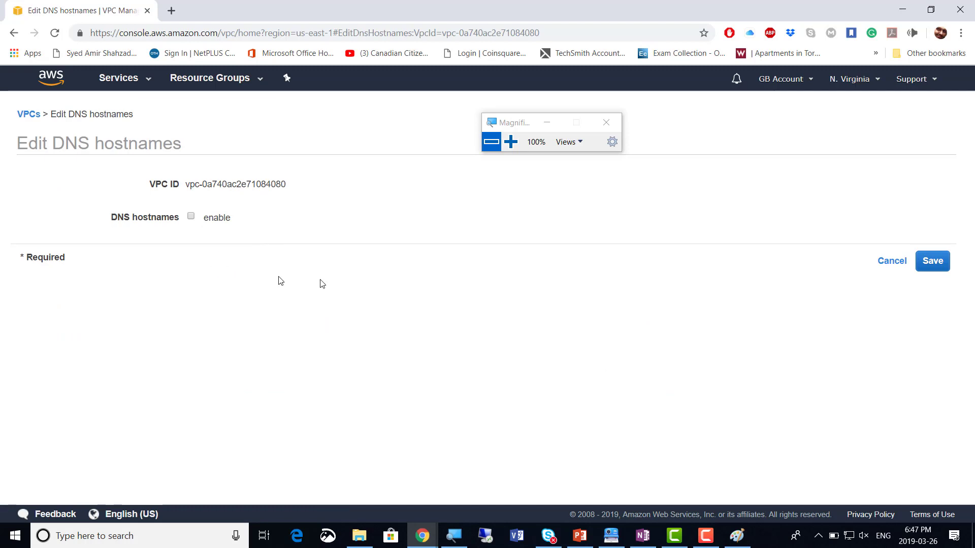
left_click(887, 264)
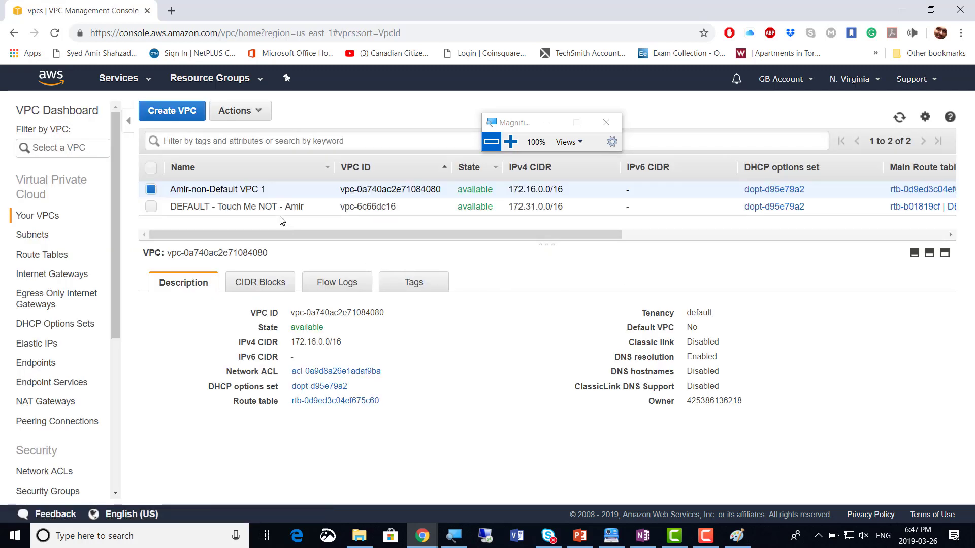
left_click(238, 111)
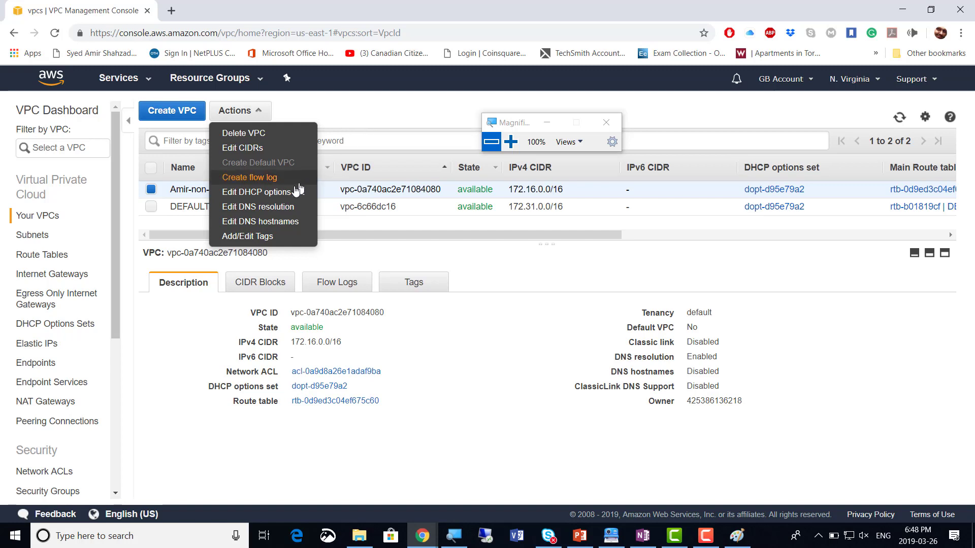
left_click(376, 119)
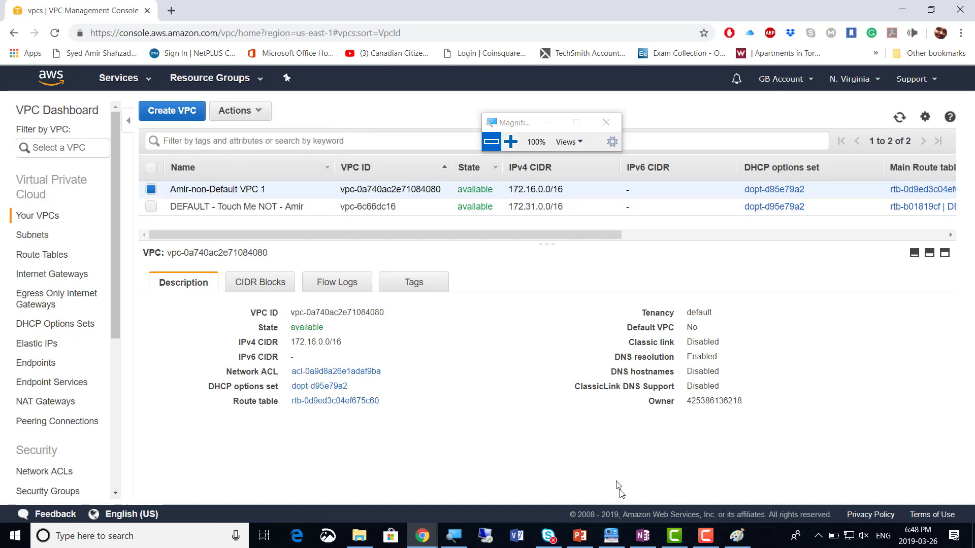
left_click(612, 536)
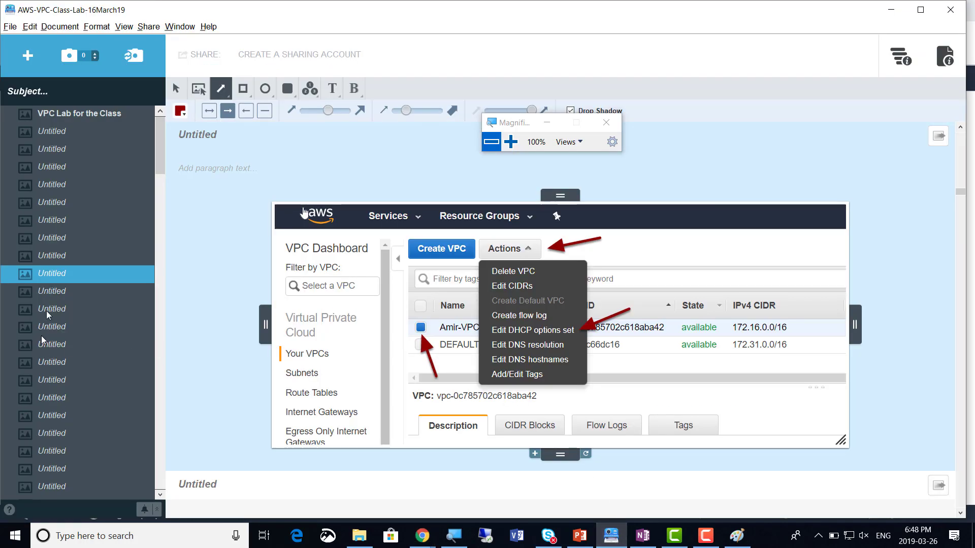
left_click(68, 385)
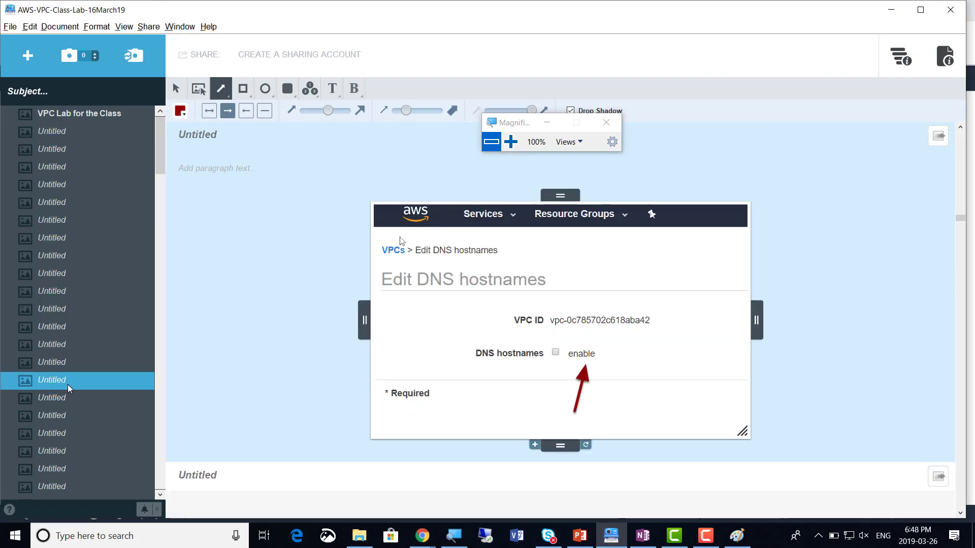
left_click(57, 325)
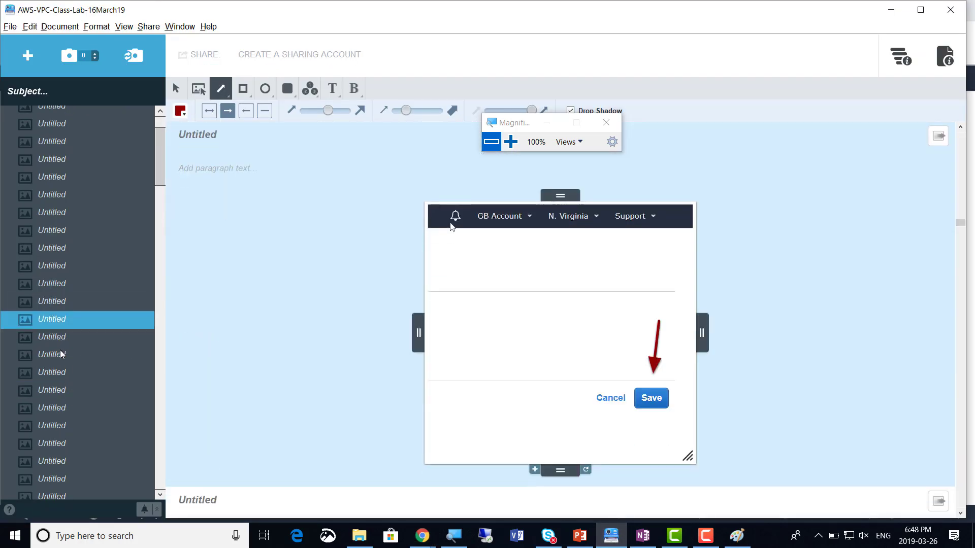
left_click(51, 265)
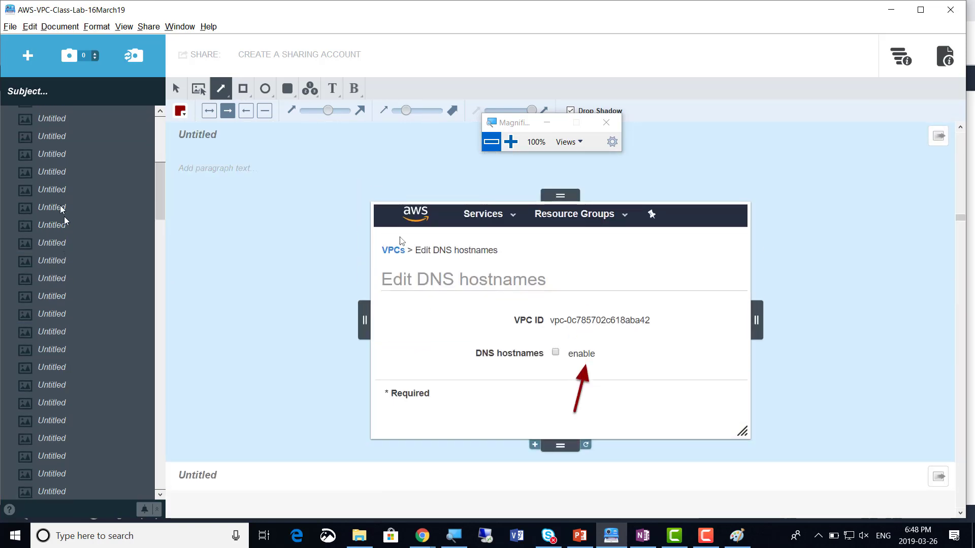
left_click(53, 190)
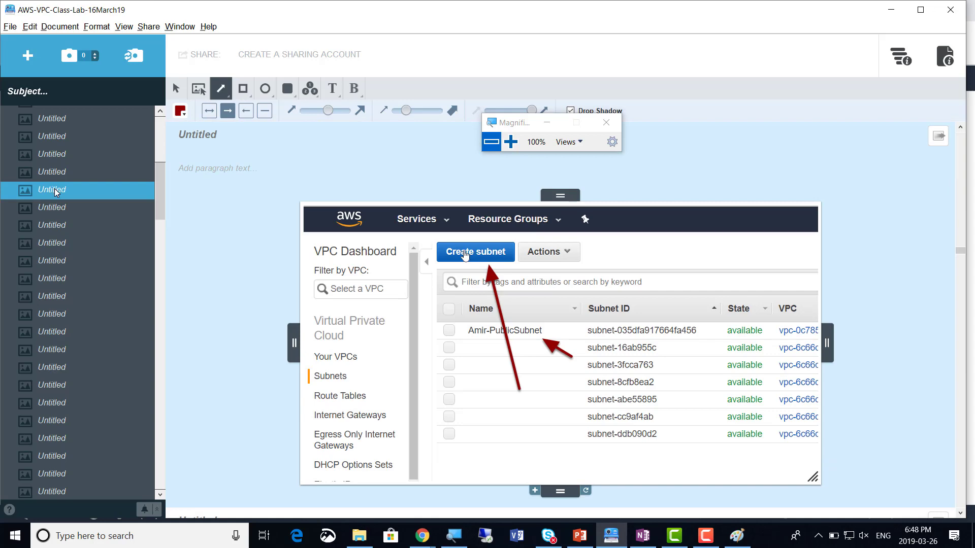
left_click(59, 179)
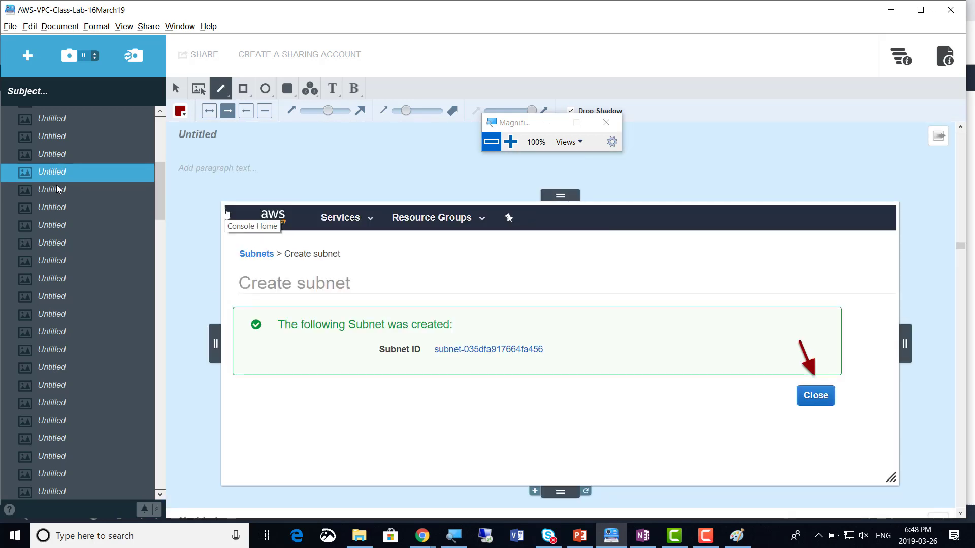
scroll(59, 183, "up", 1)
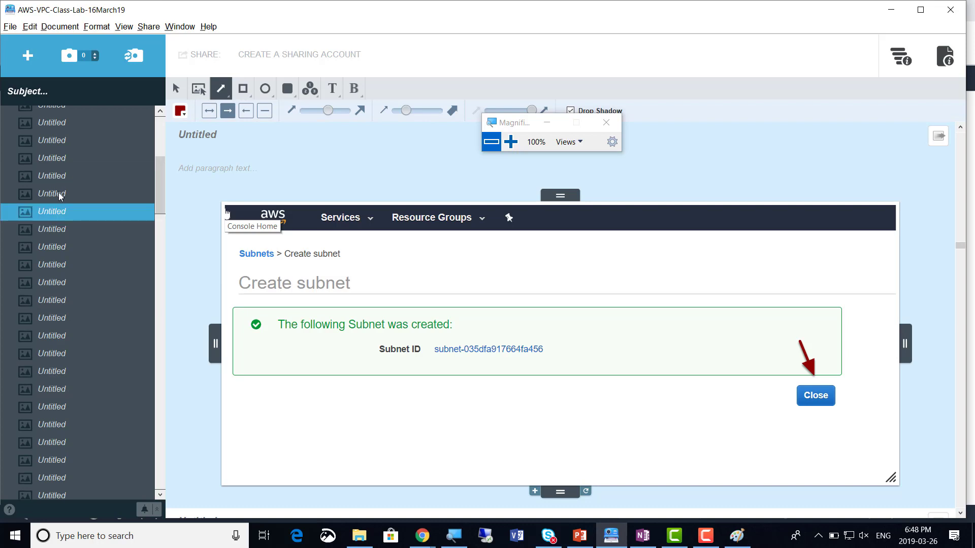
left_click(59, 196)
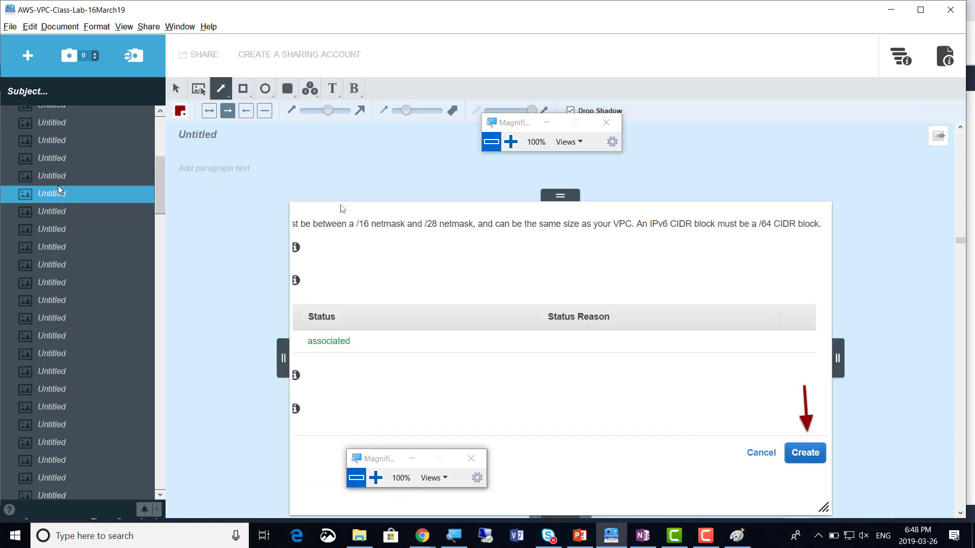
left_click(59, 179)
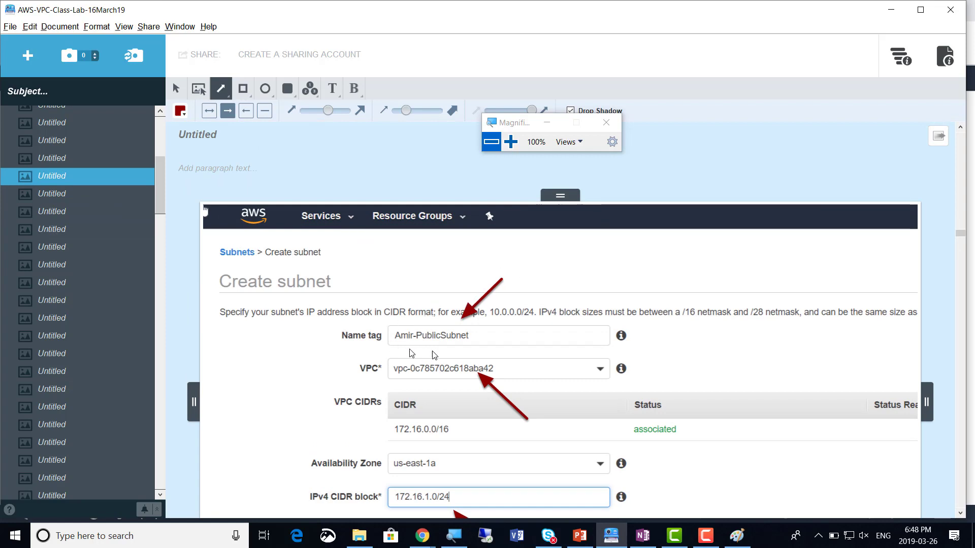
scroll(671, 358, "down", 1)
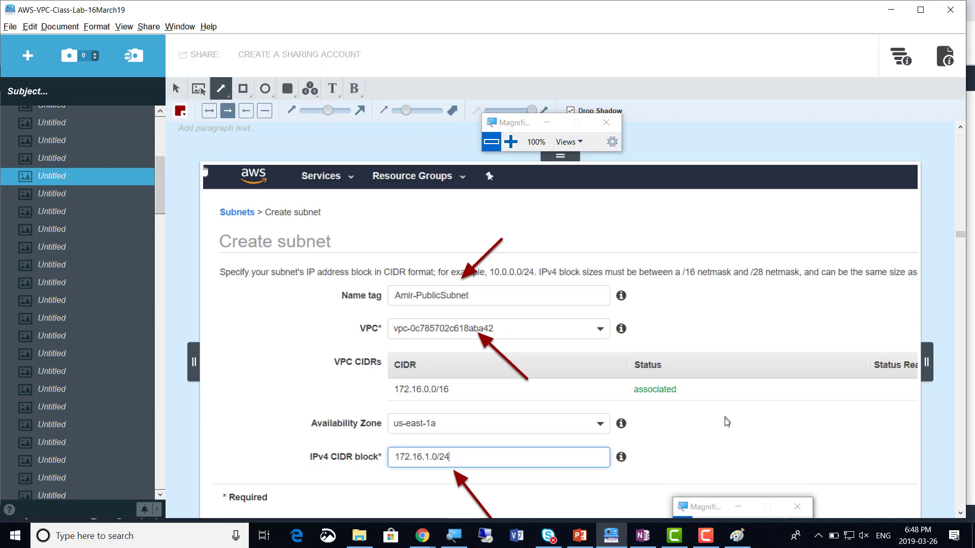
scroll(727, 421, "down", 1)
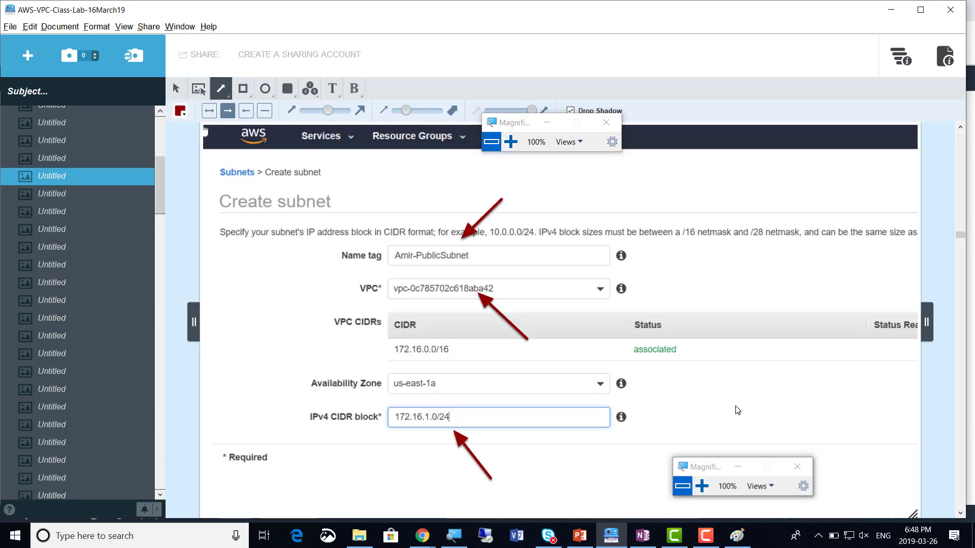
key("alt+Tab")
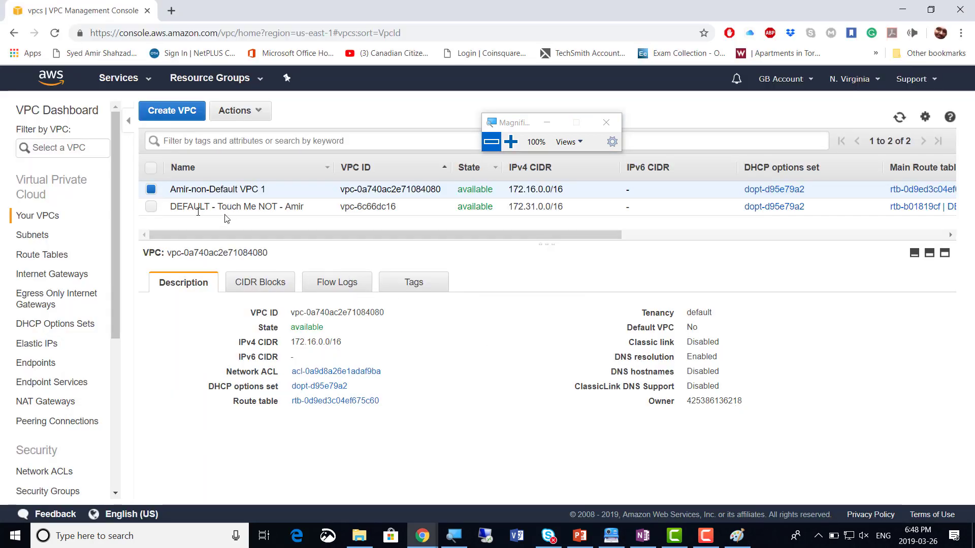
Start a new subnet whose Name tag is the owner's name plus 'Public Subnet 1'
left_click(33, 241)
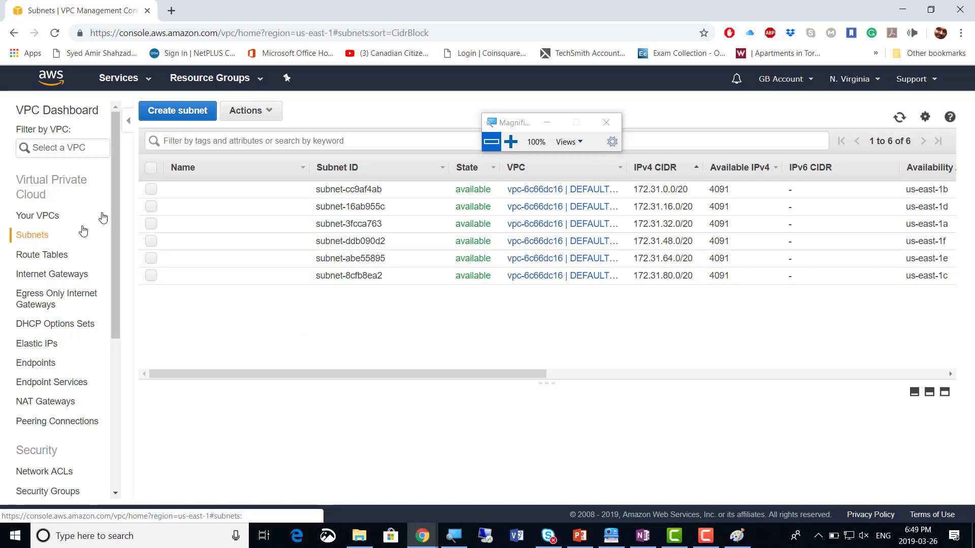
left_click(169, 116)
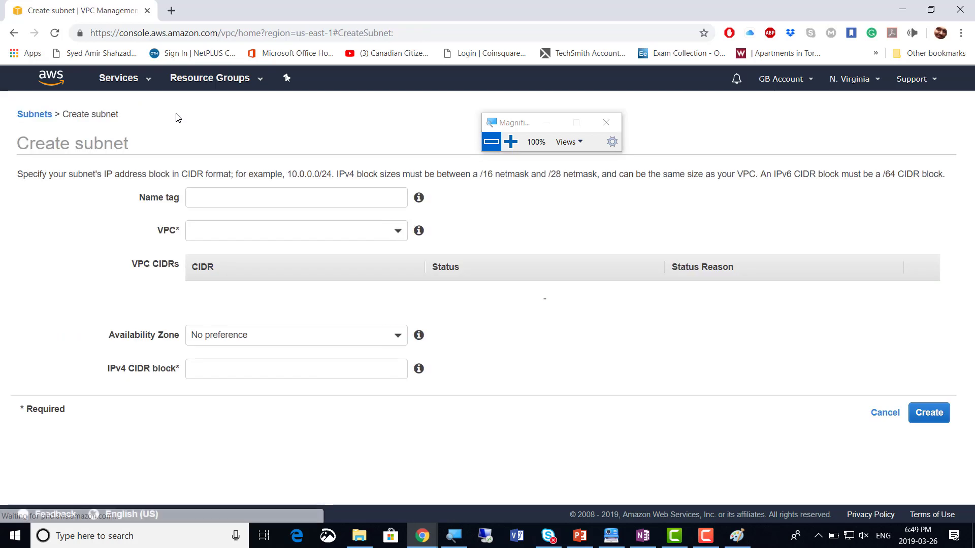
left_click(236, 202)
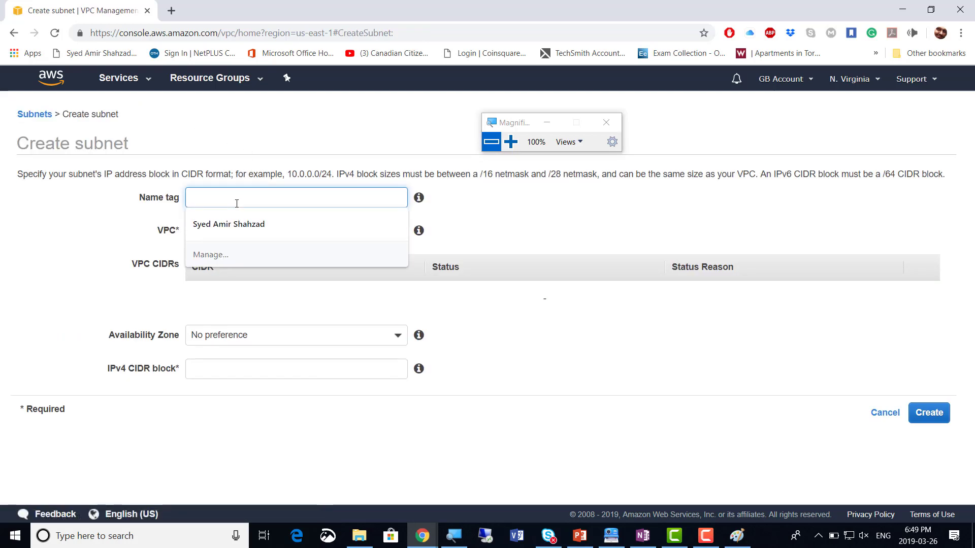
type("Amir-")
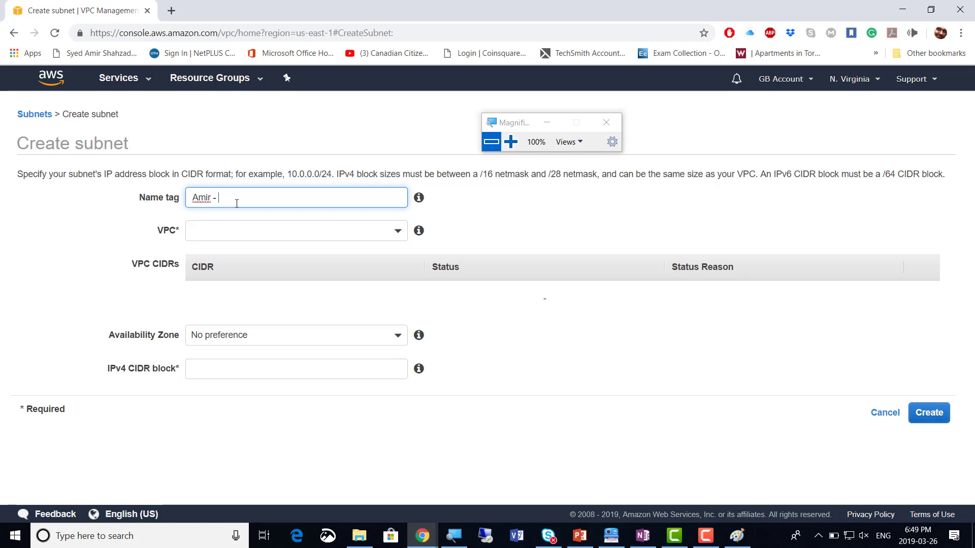
type("Public Subnet 1")
Place the subnet in the non-default 172.16.0.0/16 VPC, availability zone us-east-1a
left_click(511, 142)
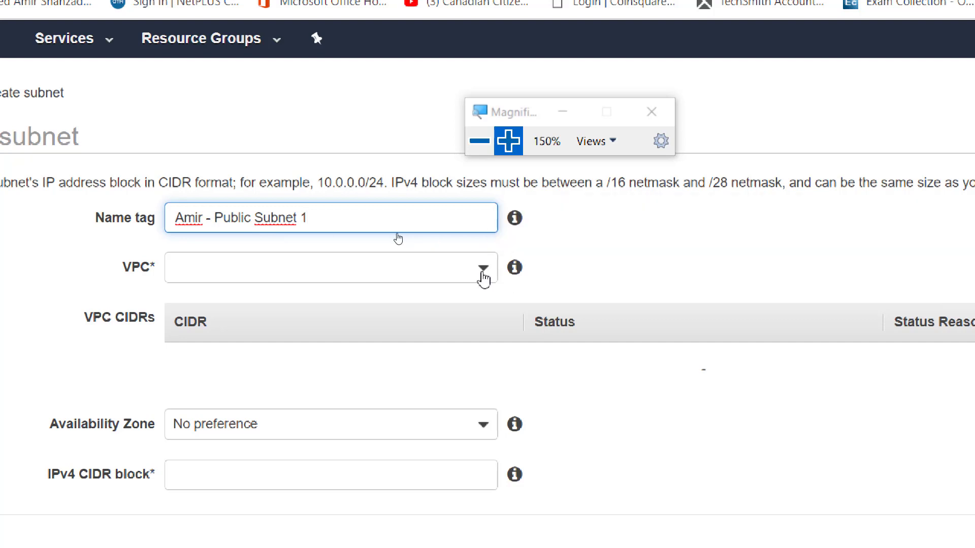
left_click(482, 273)
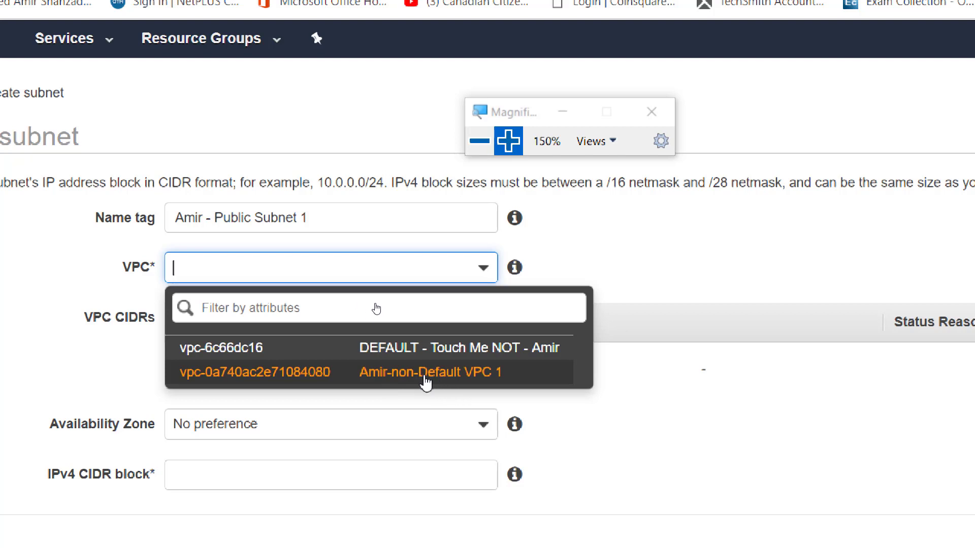
left_click(433, 377)
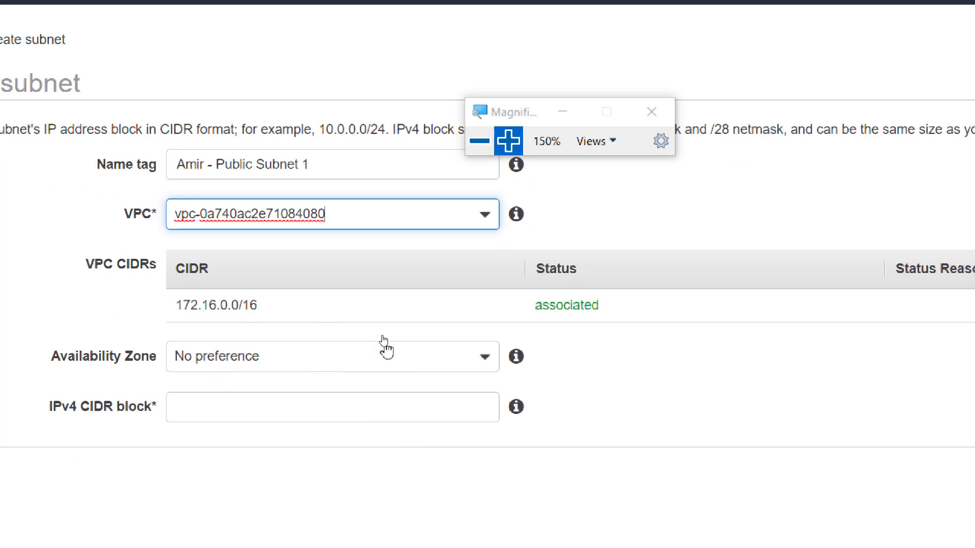
left_click(484, 363)
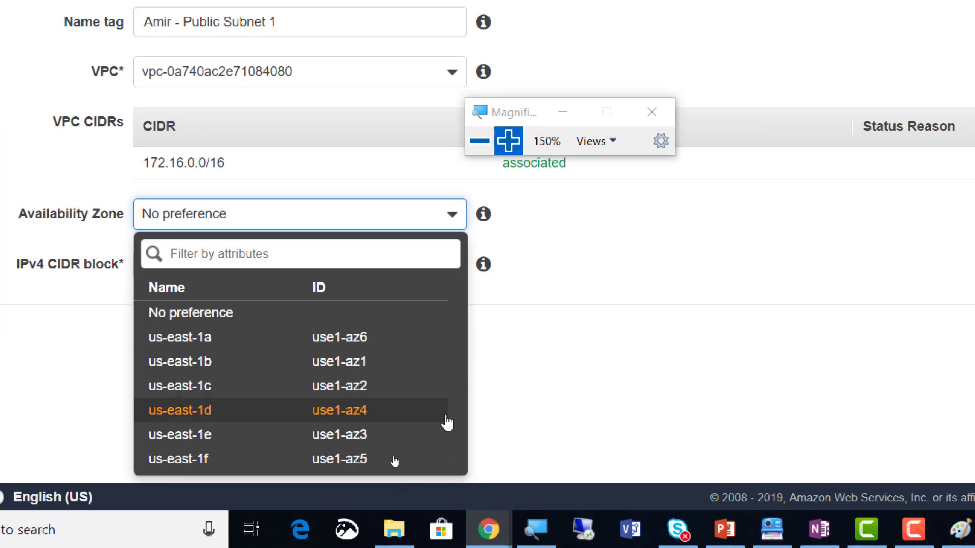
left_click(222, 348)
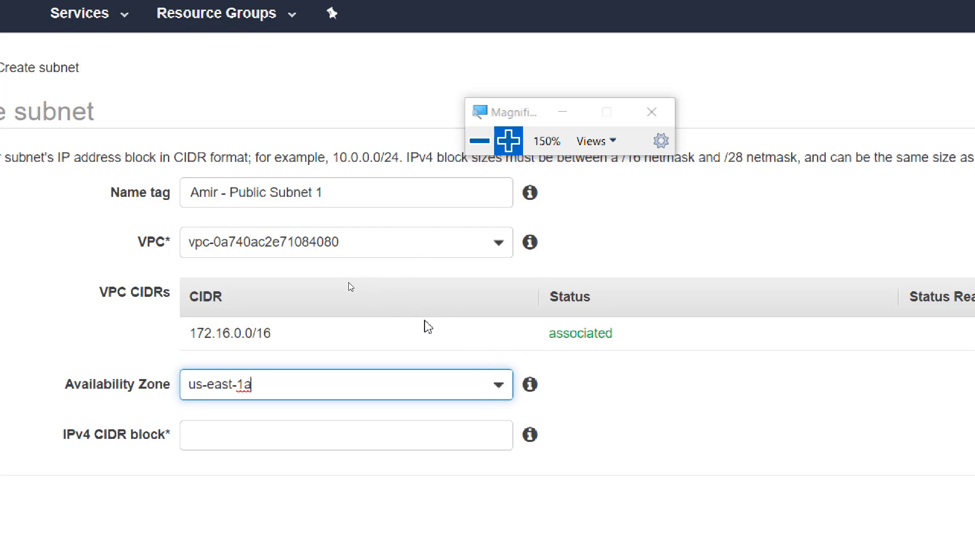
left_click(503, 251)
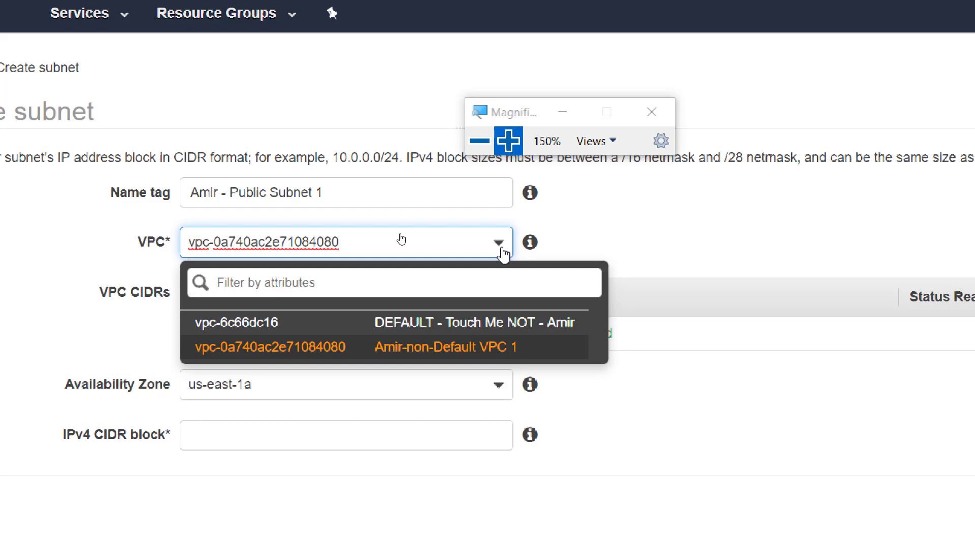
left_click(618, 243)
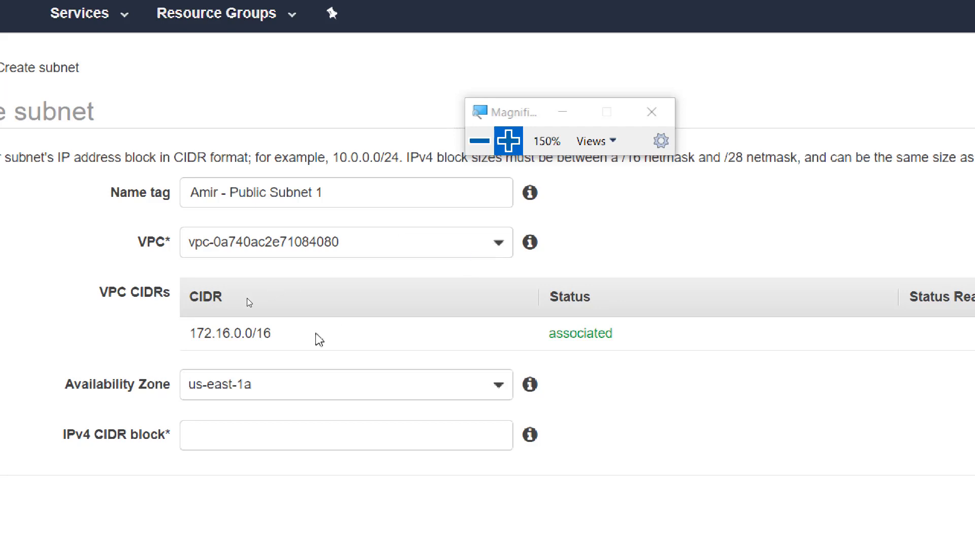
double_click(263, 333)
left_click_drag(242, 333, 185, 331)
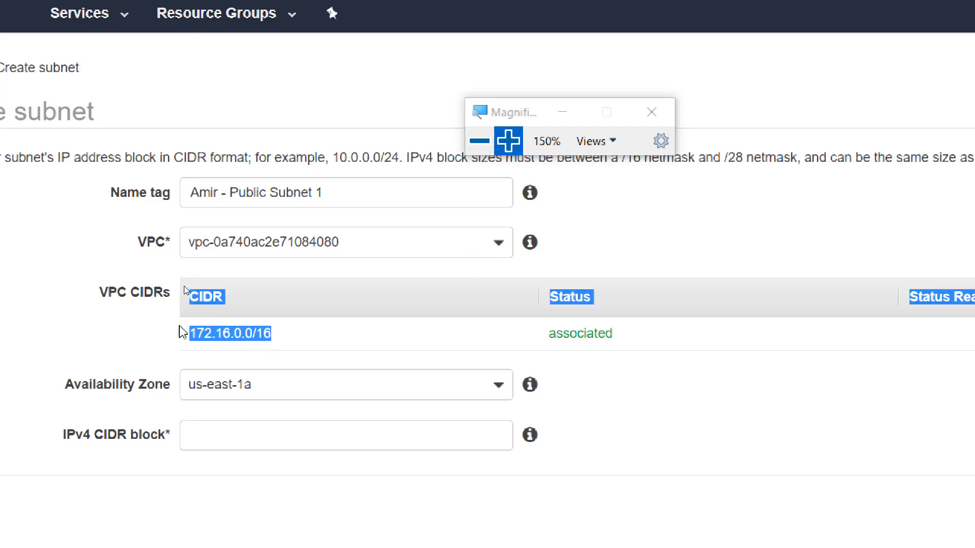
left_click(268, 334)
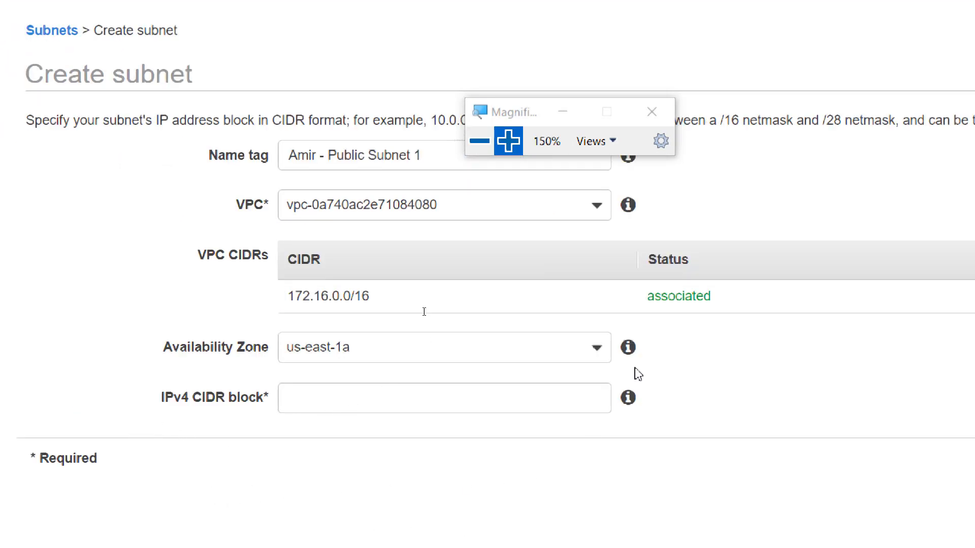
left_click_drag(540, 114, 650, 67)
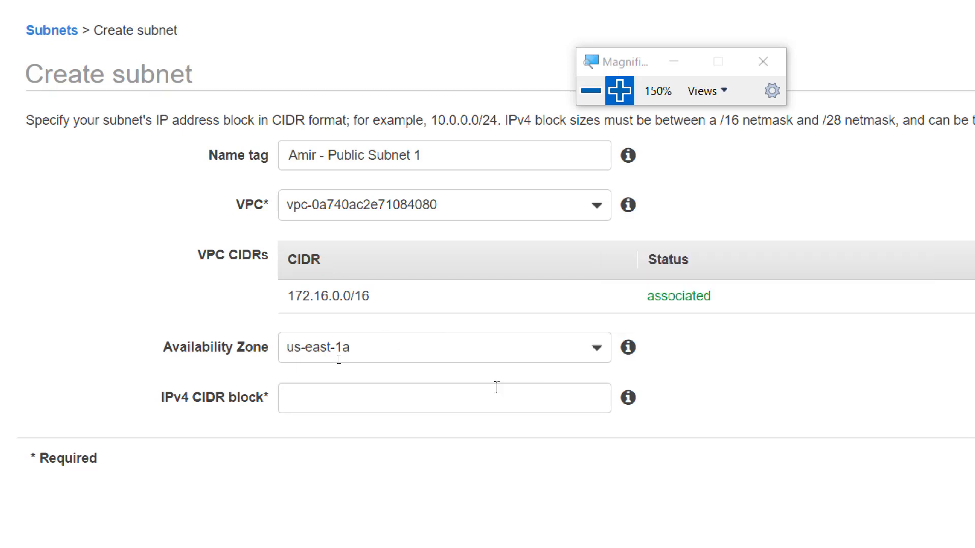
Begin the subnet's IPv4 CIDR block with '172.'
left_click(520, 400)
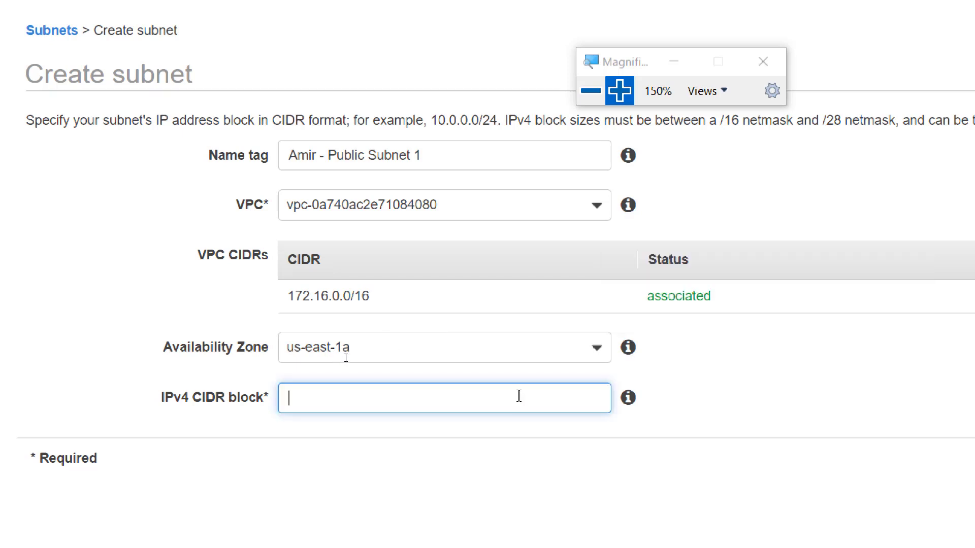
type("172.")
Reselect the non-default VPC and complete the IPv4 CIDR block as 172.16.1.0/24
left_click(605, 217)
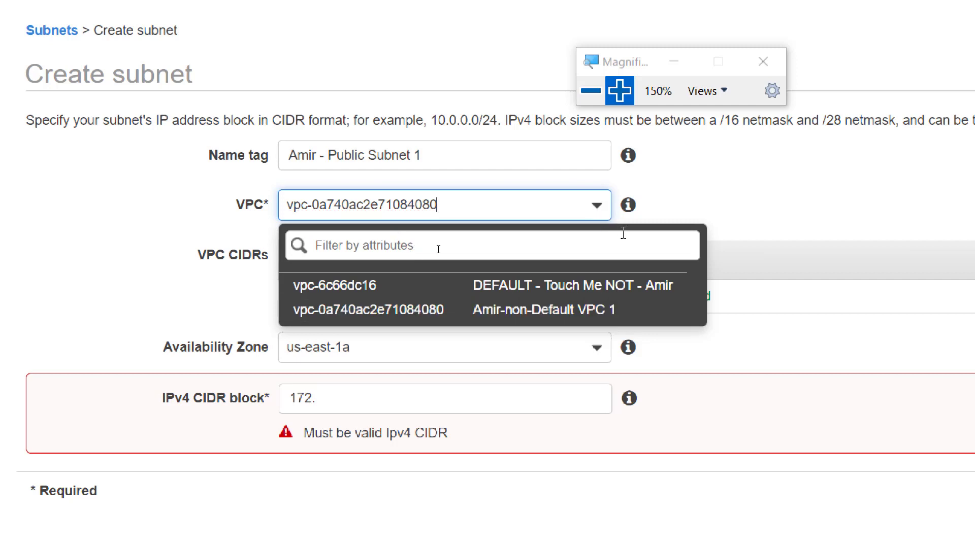
left_click(558, 323)
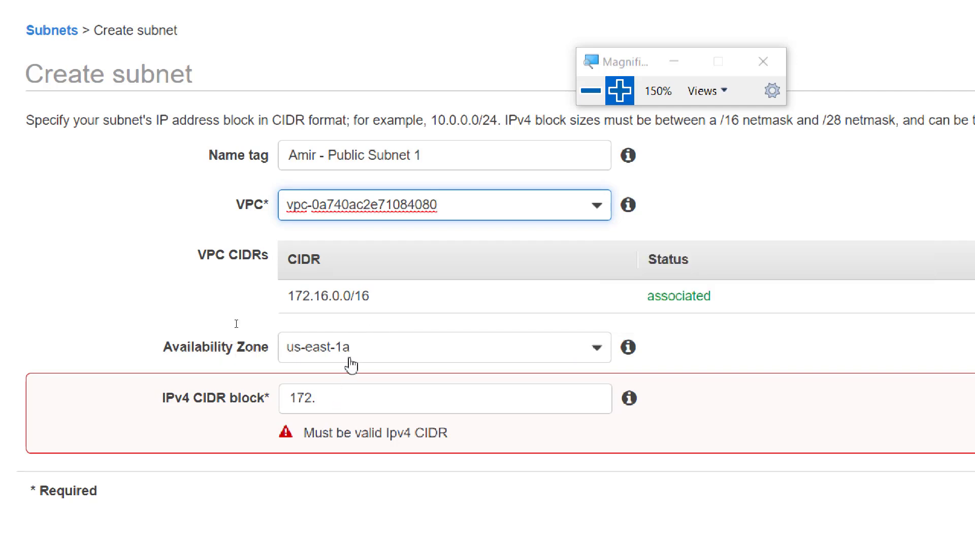
left_click(374, 396)
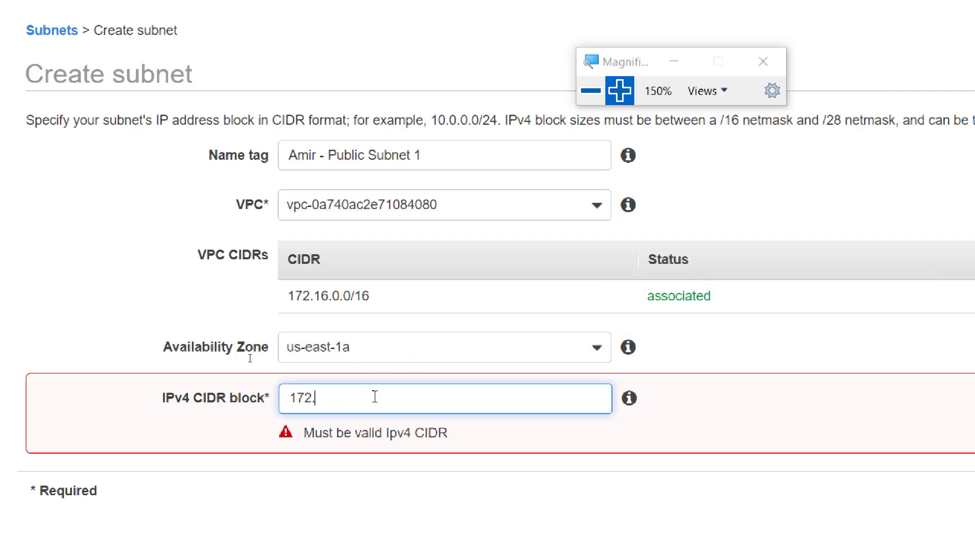
type("16")
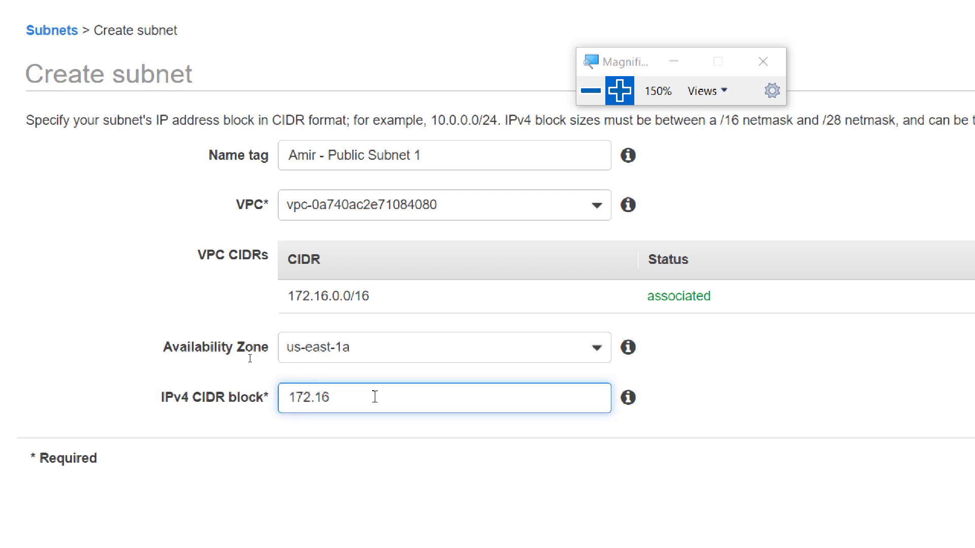
type(".1.0/24")
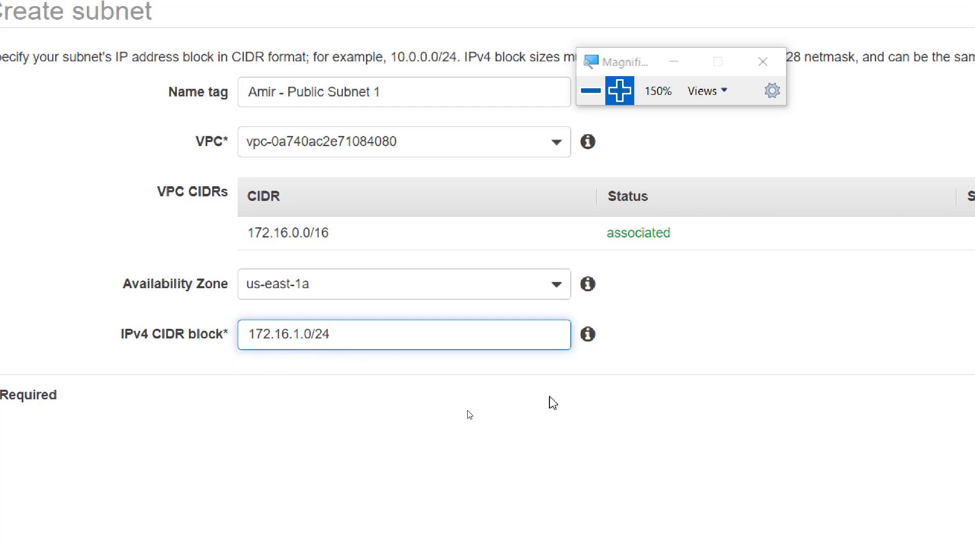
left_click(726, 431)
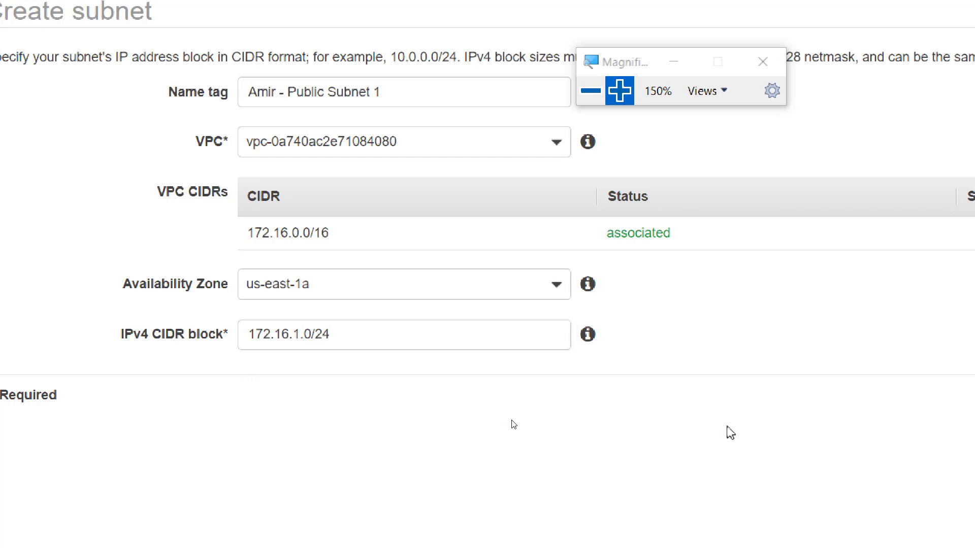
left_click(591, 91)
left_click(443, 178)
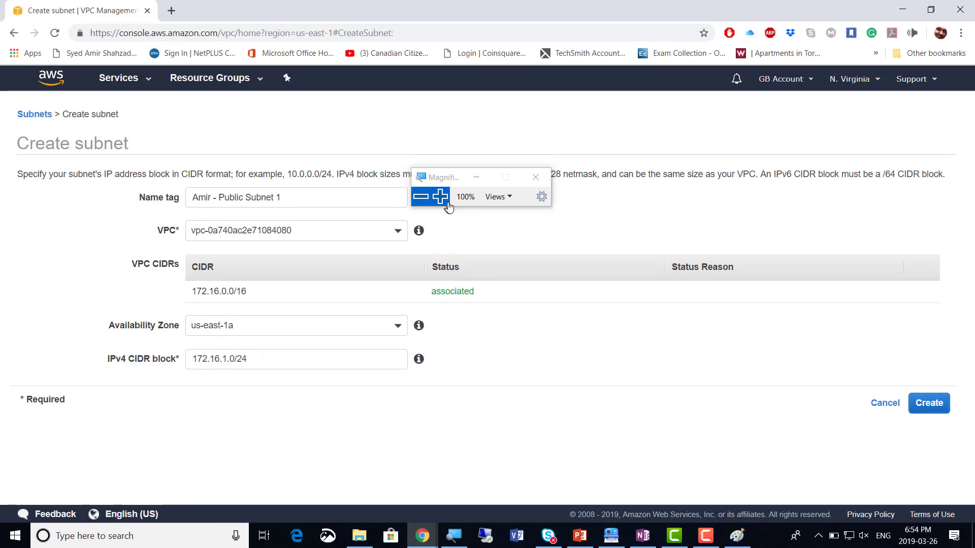
left_click(439, 197)
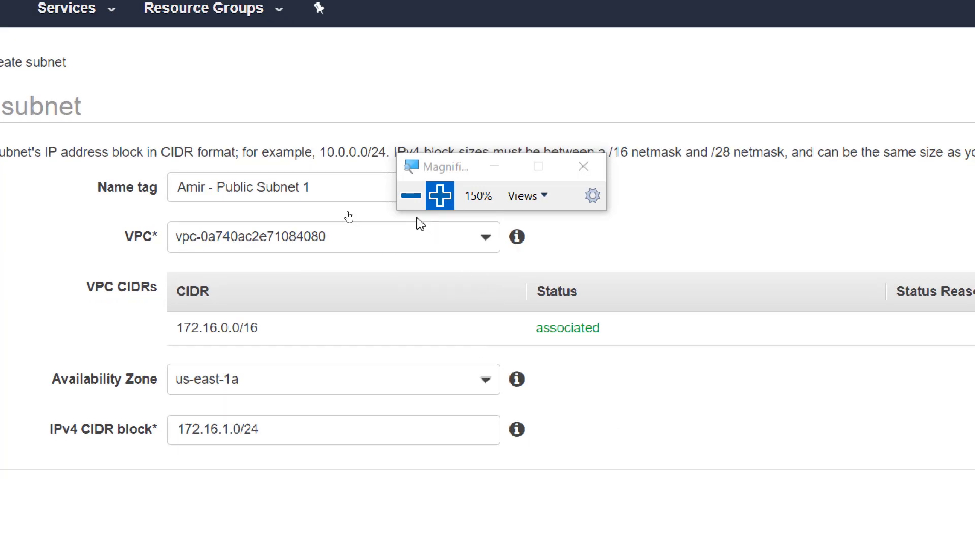
left_click(410, 213)
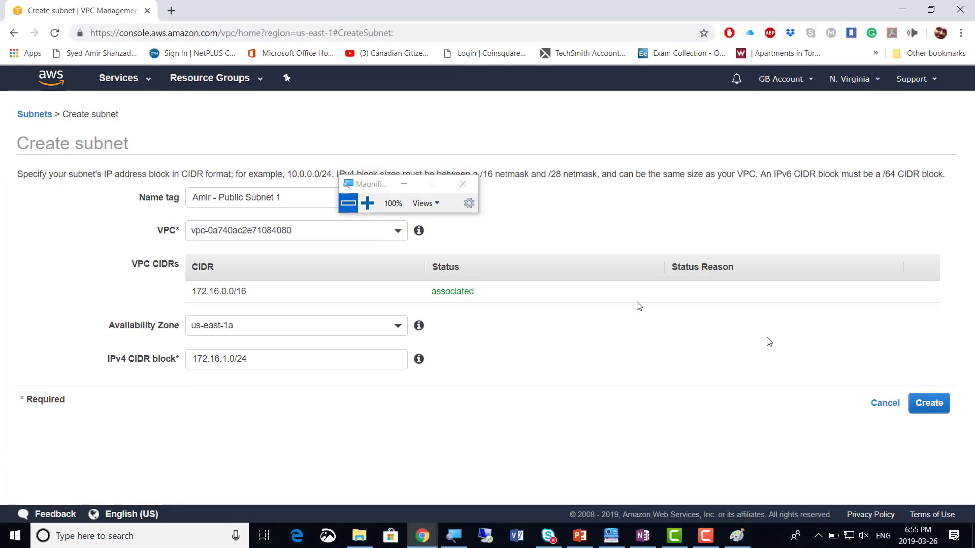
Create the public subnet 172.16.1.0/24 and return to the Subnets list
left_click(931, 410)
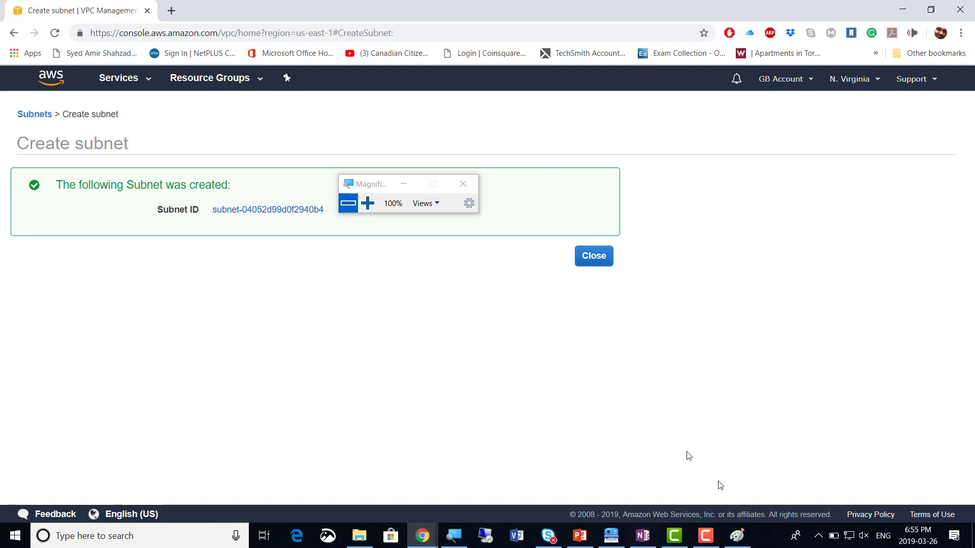
left_click(594, 258)
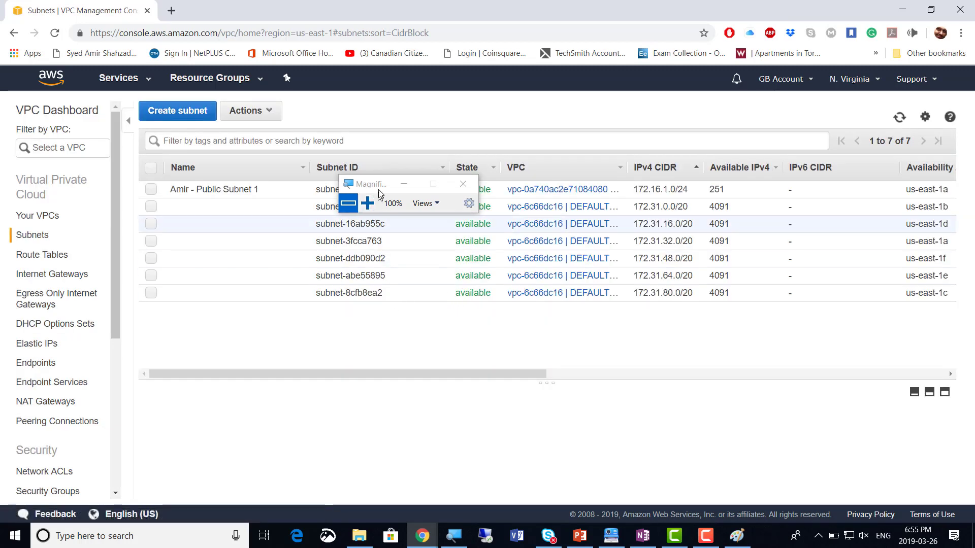
left_click_drag(371, 184, 509, 105)
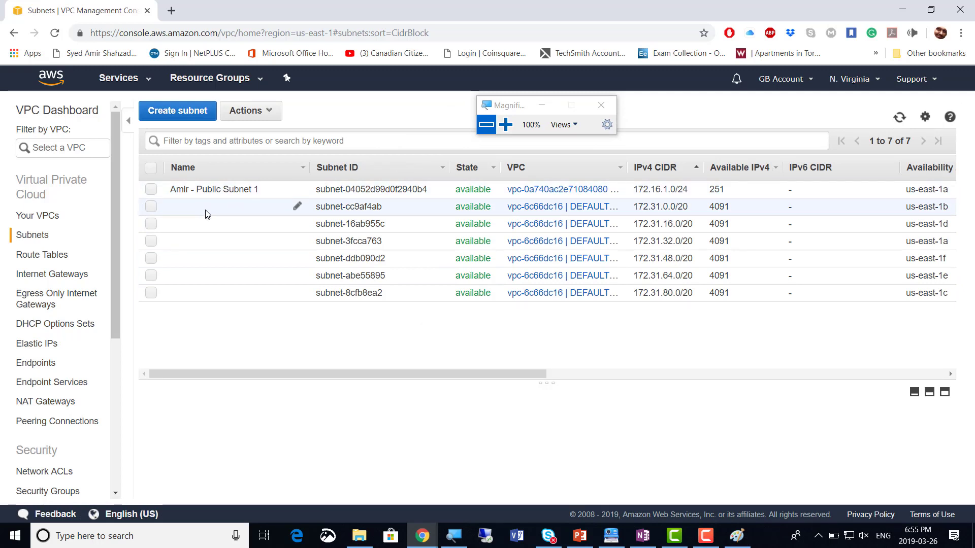
Start a second subnet named with the owner's name plus 'Private Subnet 1'
left_click(179, 116)
left_click(259, 198)
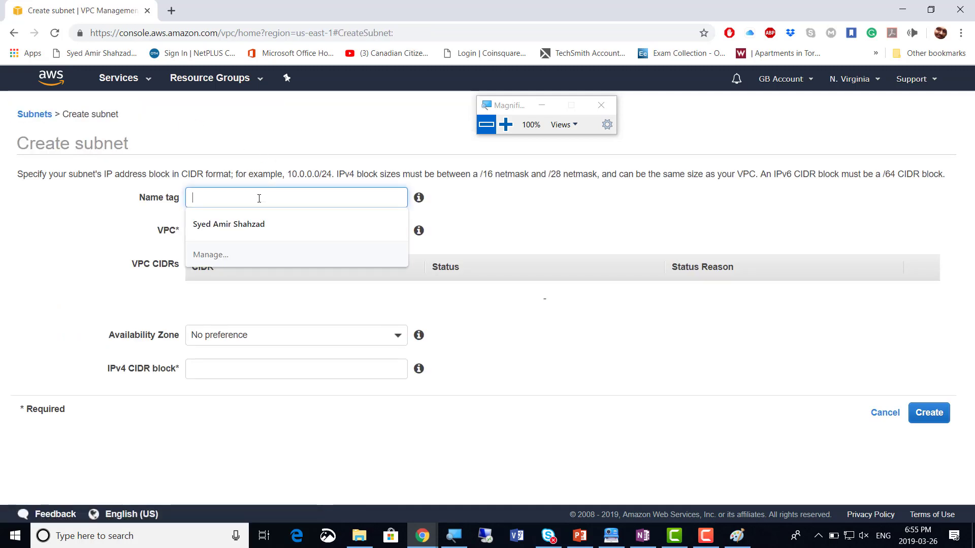
type("Amir")
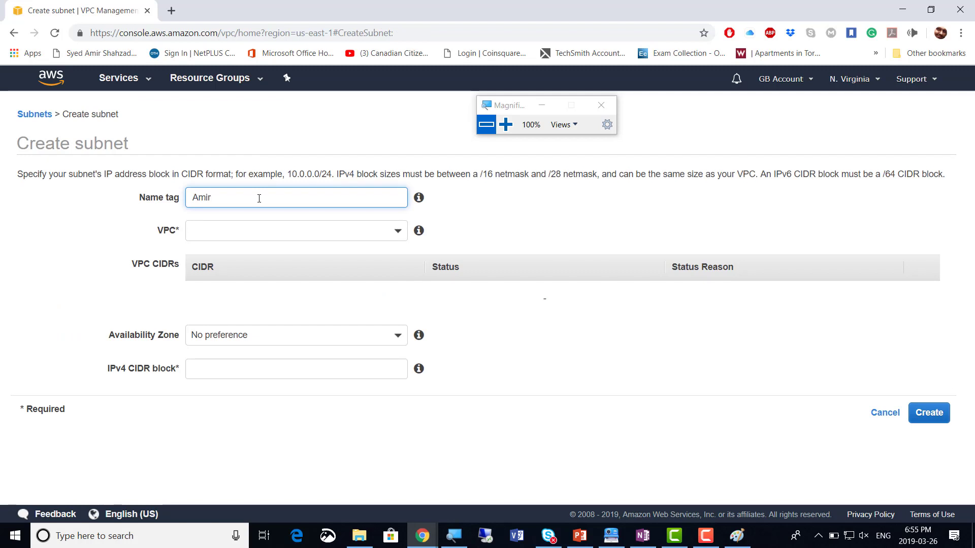
type(" - Private Subnet 1")
left_click(506, 124)
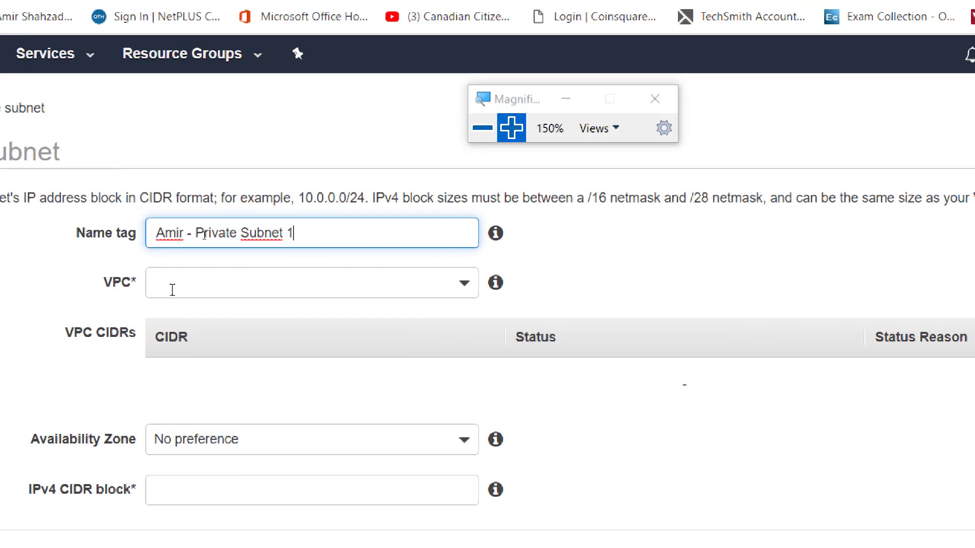
Put it in the non-default VPC, us-east-1a, CIDR 172.16.2.0/24, and create it
left_click(464, 294)
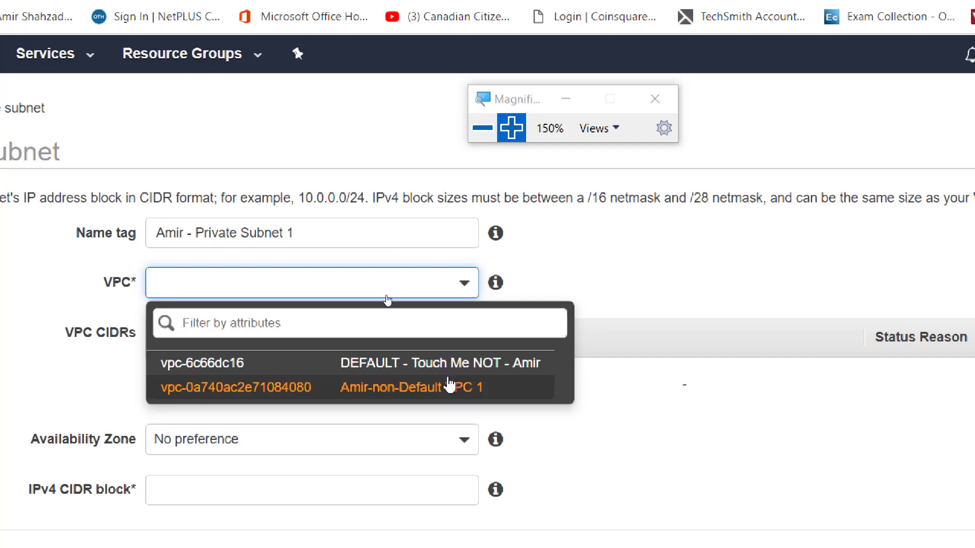
left_click(443, 395)
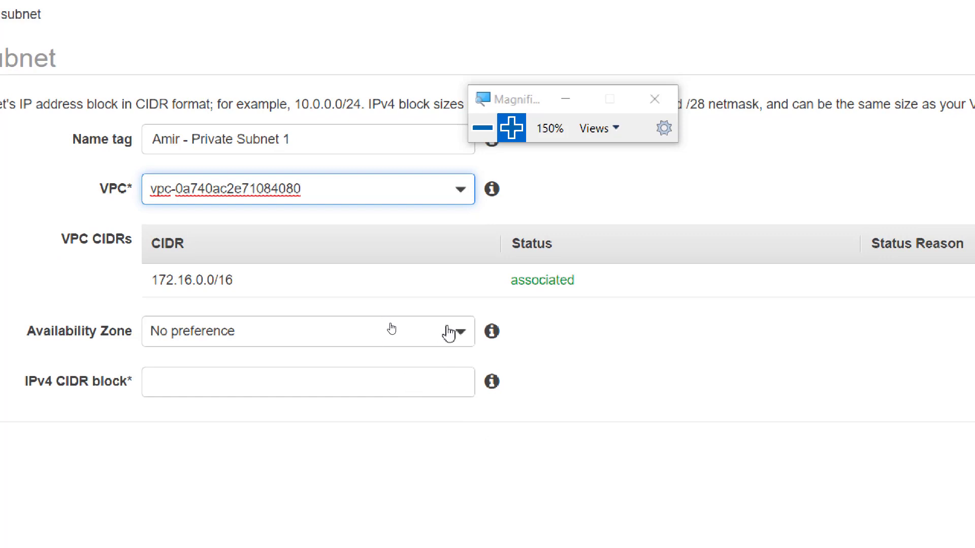
left_click(460, 332)
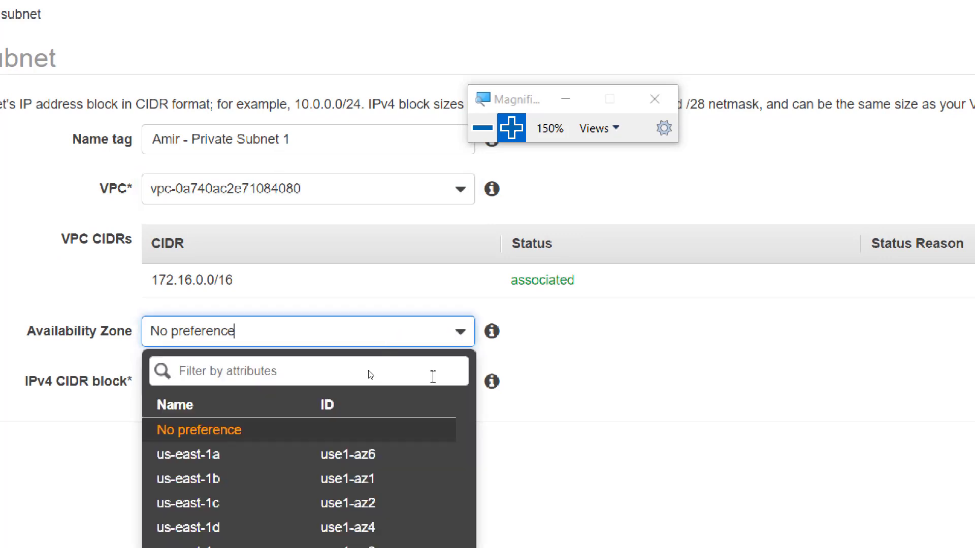
left_click(366, 455)
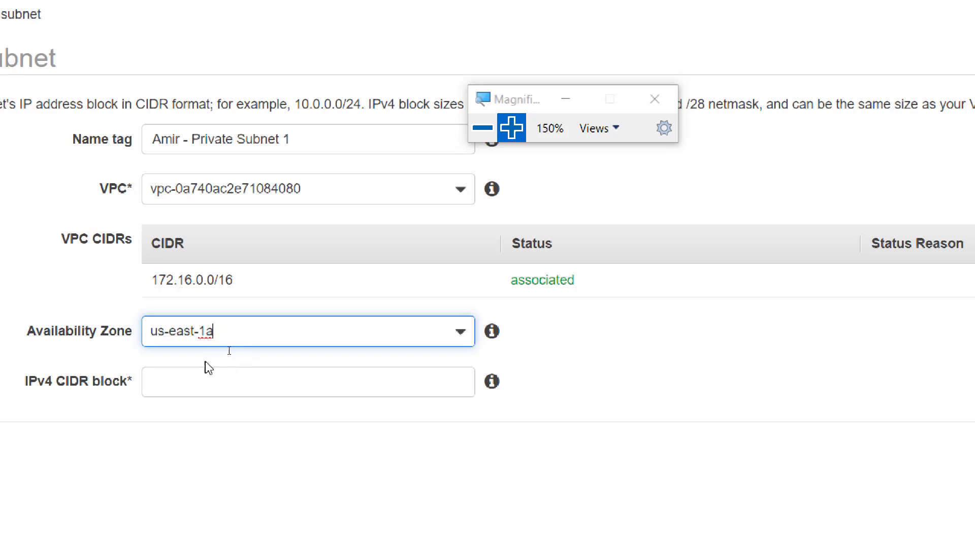
left_click(202, 382)
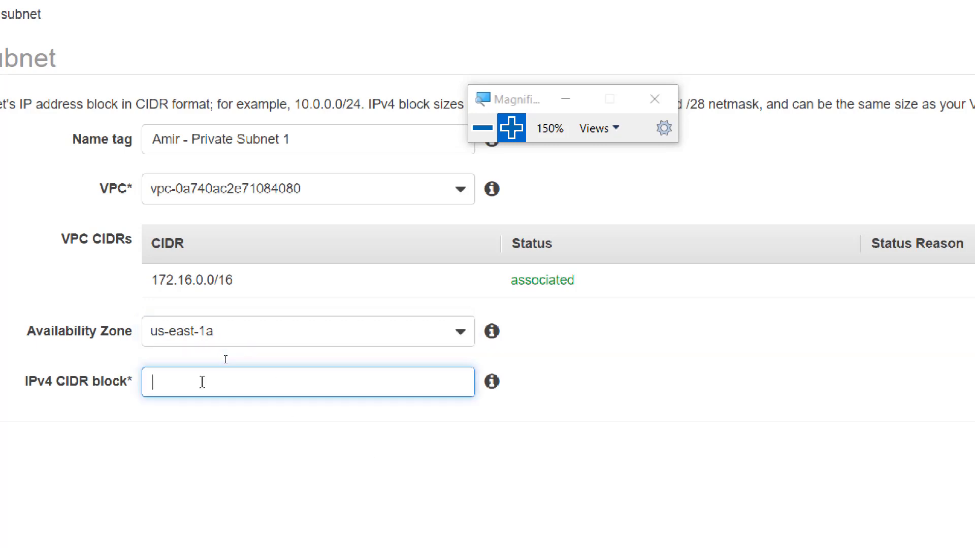
type("172.16.2.0/24")
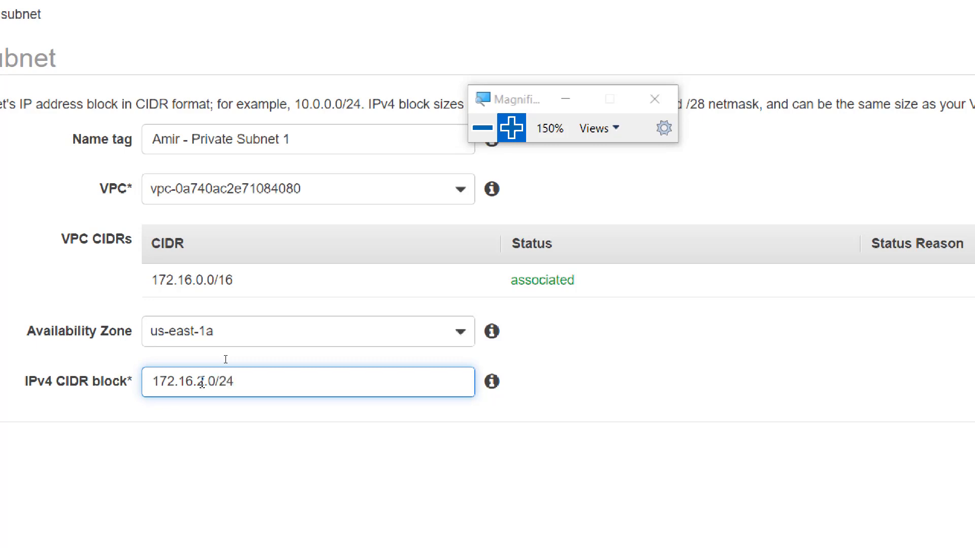
left_click(503, 455)
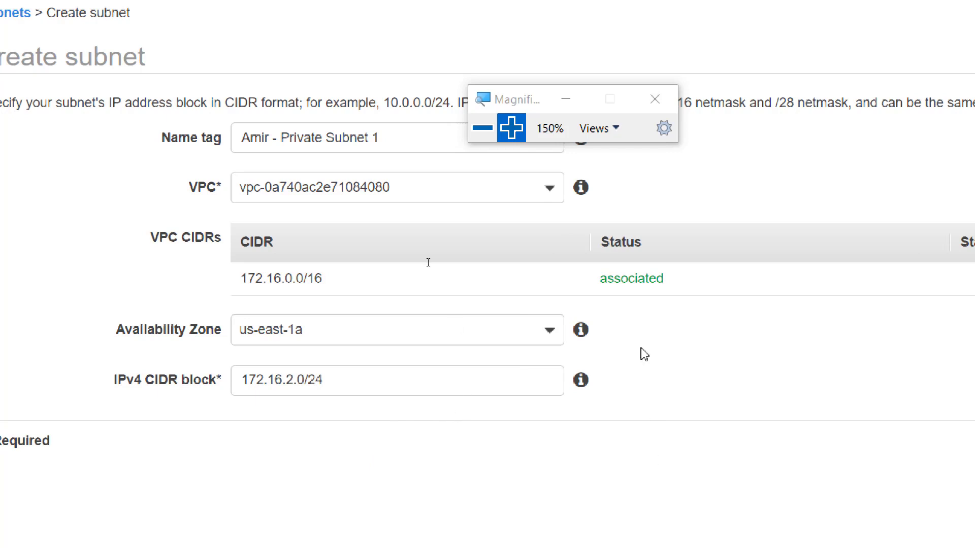
left_click(482, 128)
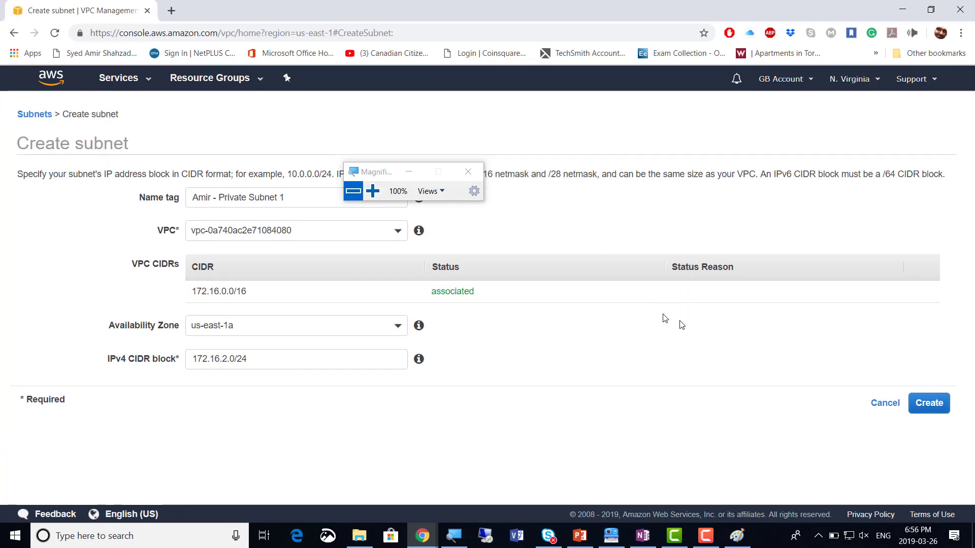
left_click(927, 405)
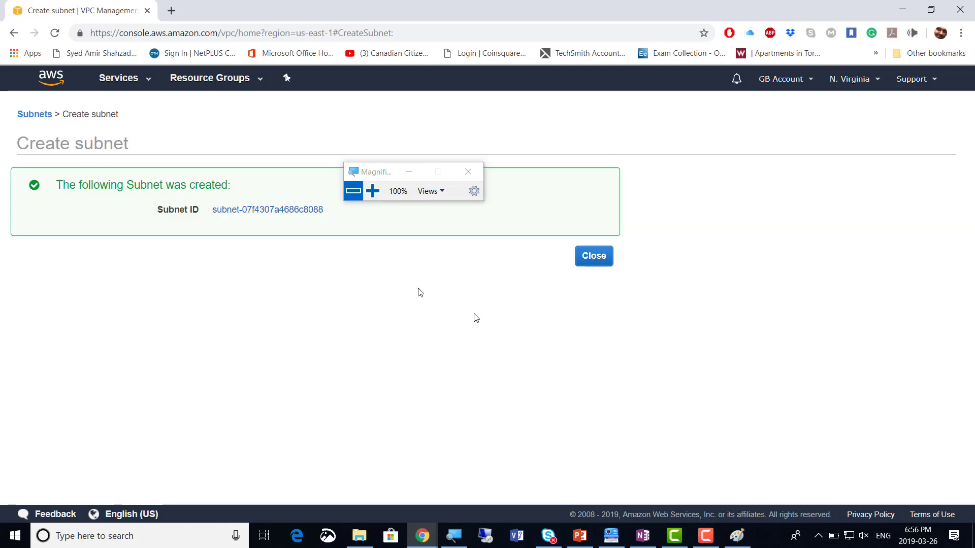
Return to the Subnets list, now showing eight subnets including 172.16.2.0/24
left_click(594, 259)
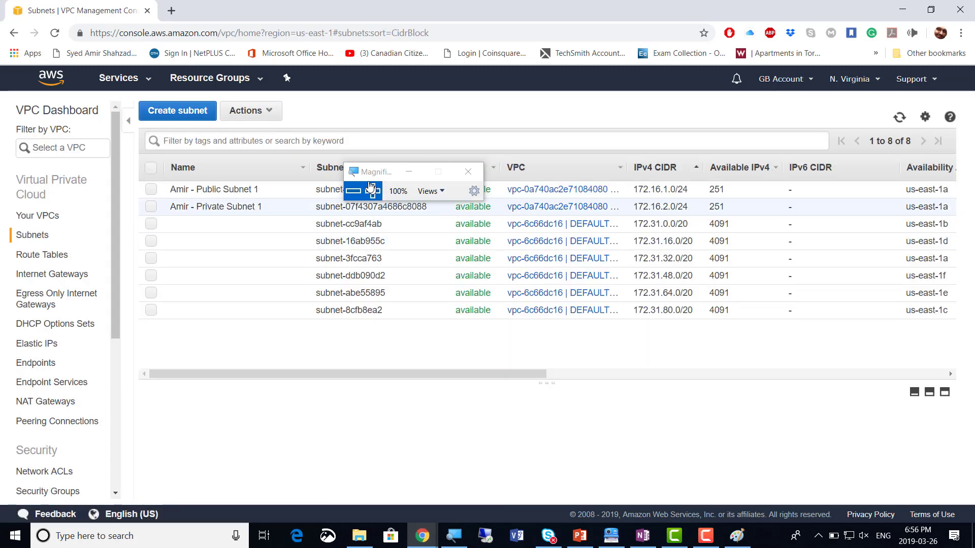
left_click_drag(383, 176, 515, 111)
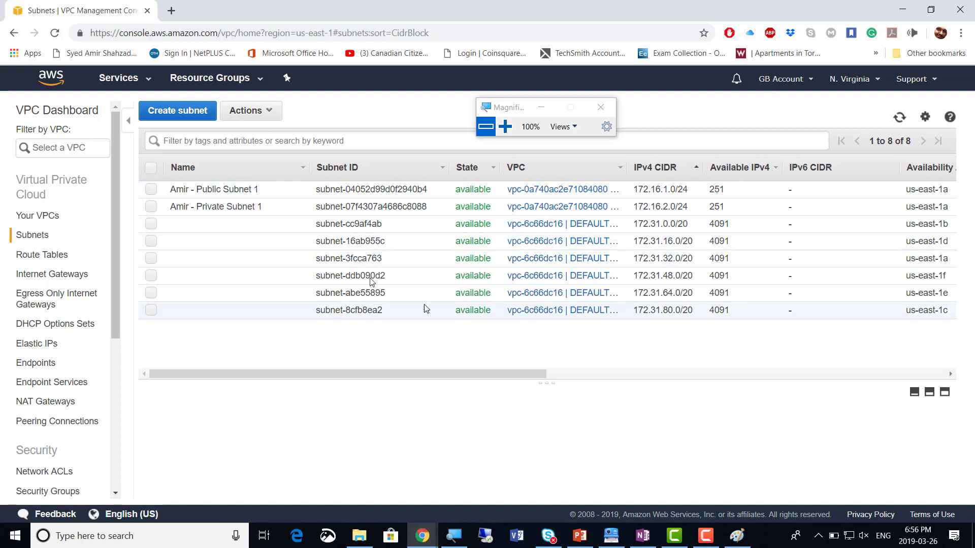
Filter the subnet list by the owner's name plus a dash, leaving Public Subnet 1 and Private Subnet 1
left_click(168, 142)
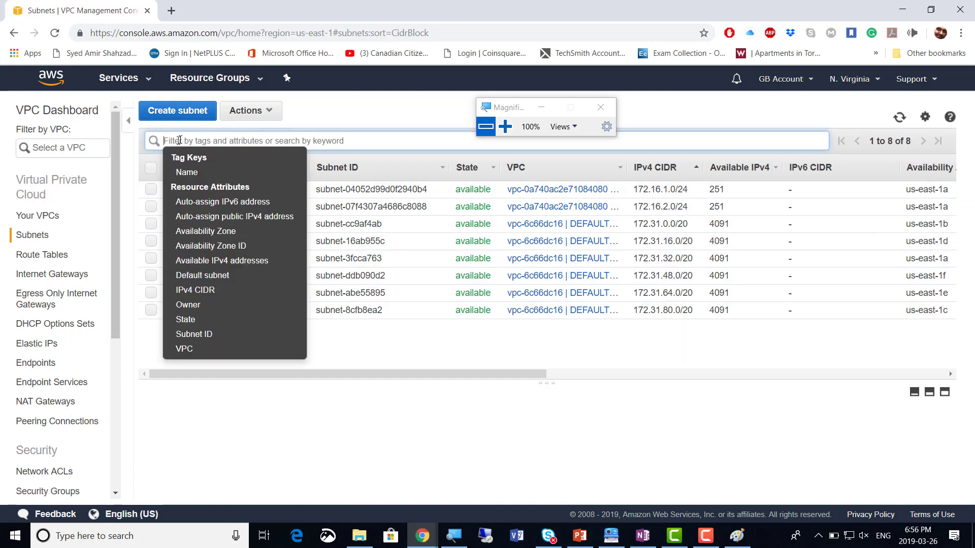
left_click(174, 139)
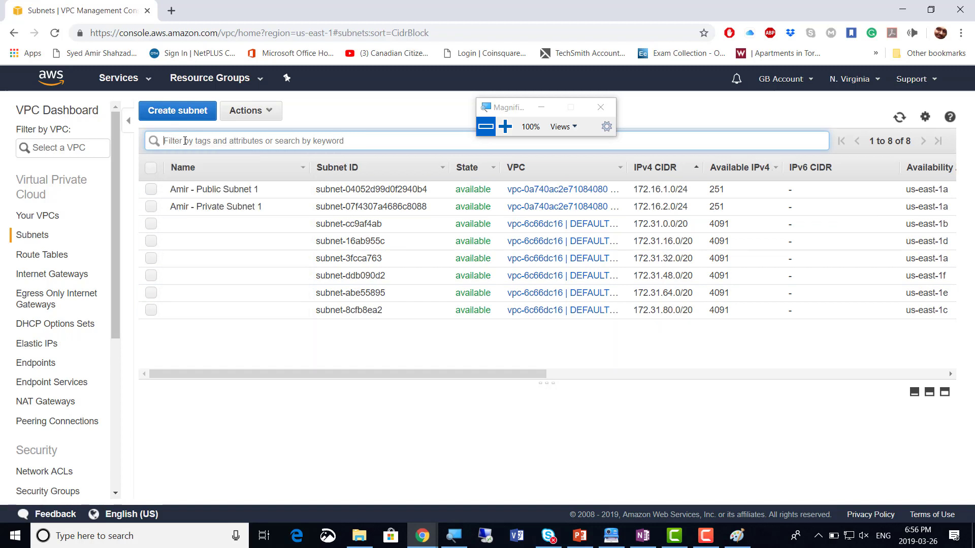
type("Am")
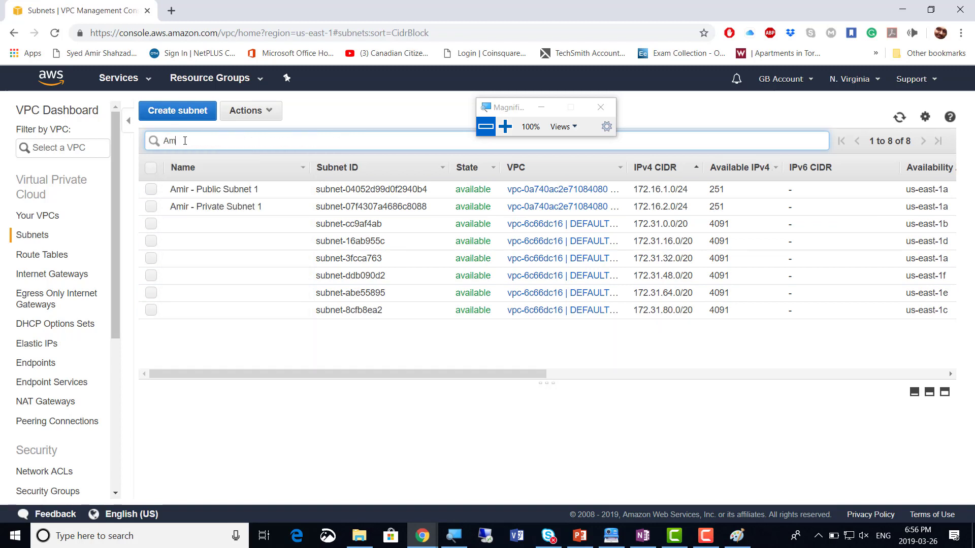
type("ir")
key("Return")
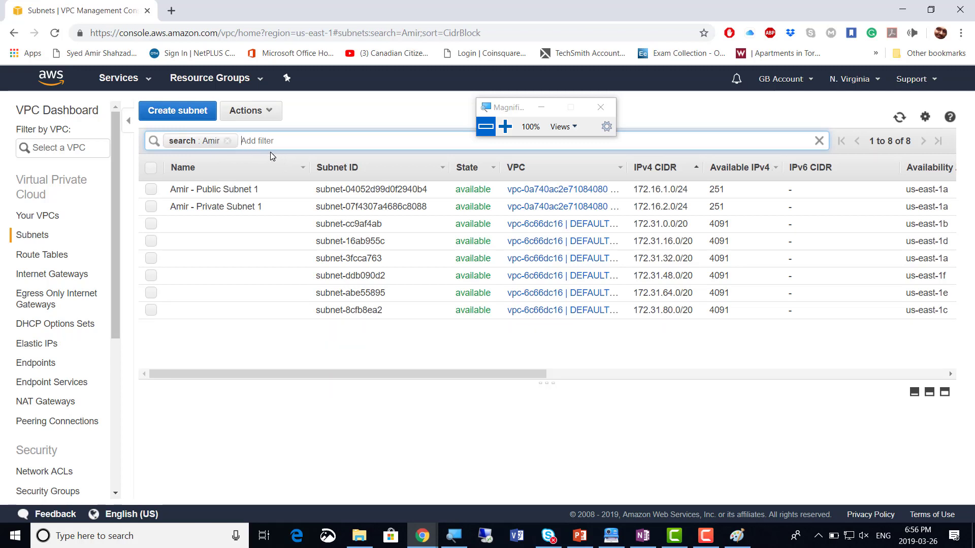
left_click(227, 140)
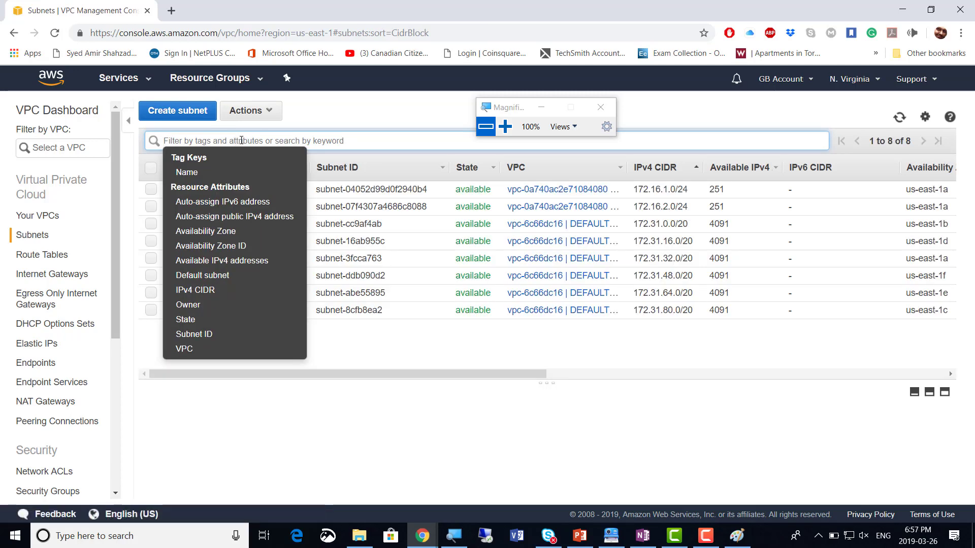
type("Amir")
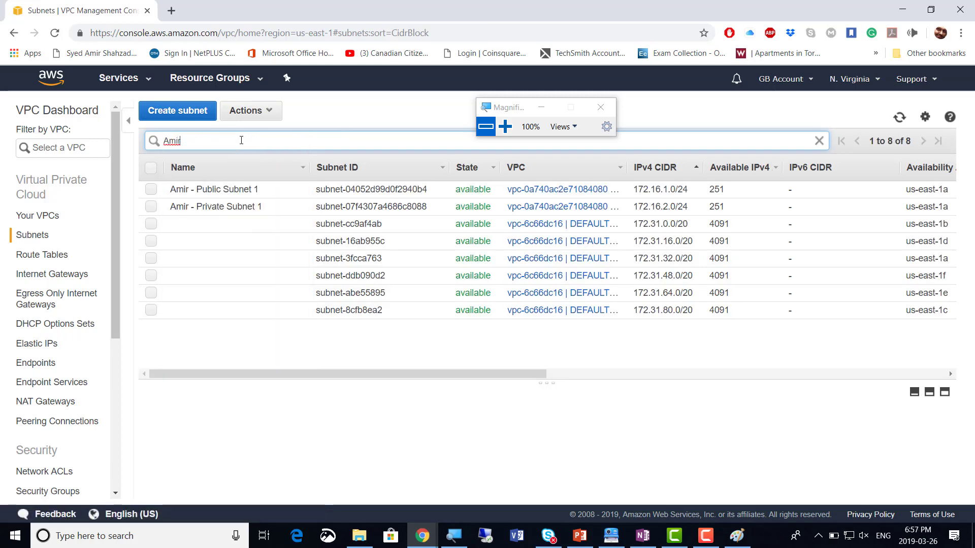
type(" -")
key("Return")
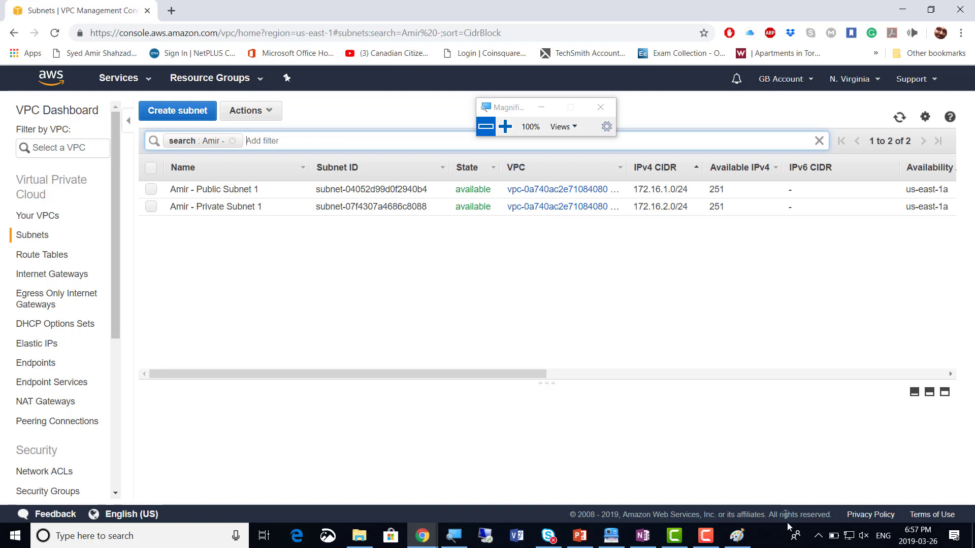
Update the screenshot count in the class notes to 3 and return to the console
left_click(643, 536)
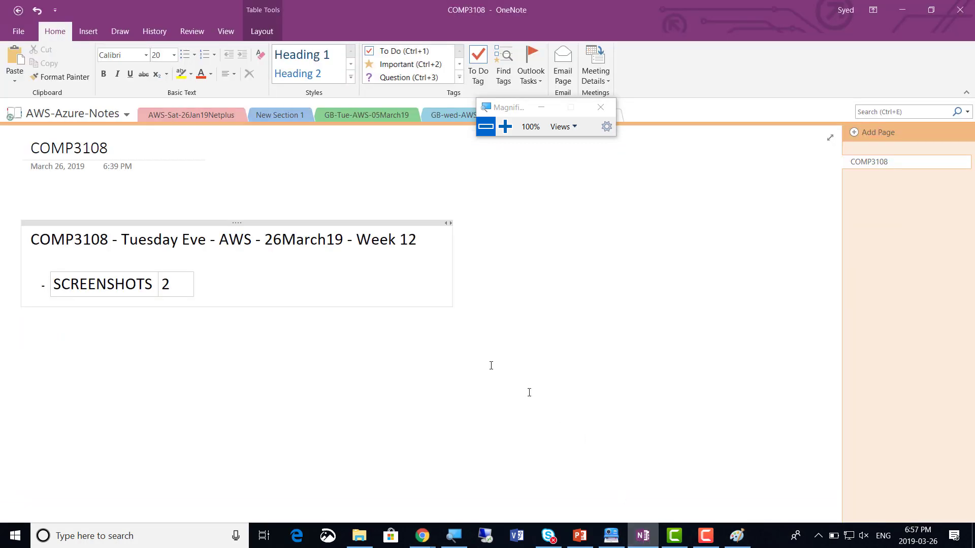
key("BackSpace")
type("3")
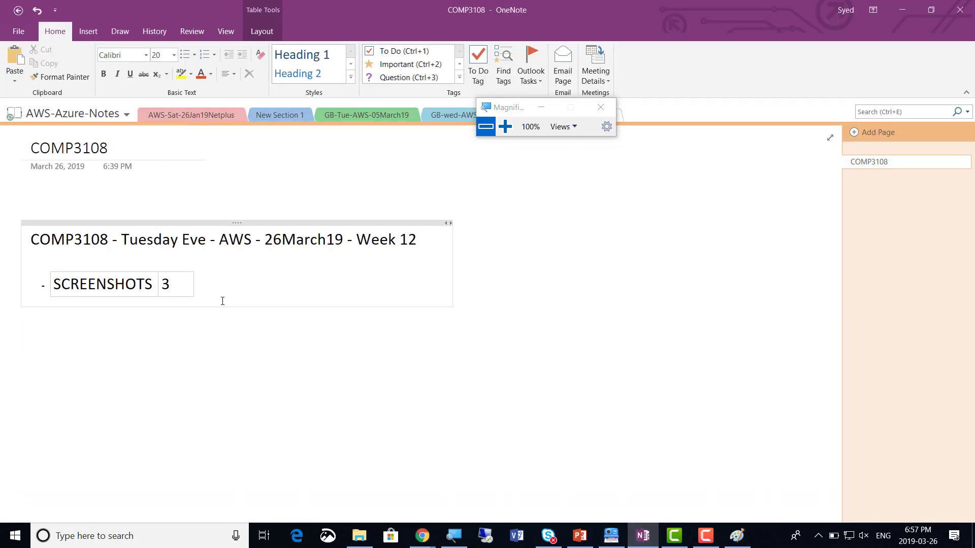
key("alt+Tab")
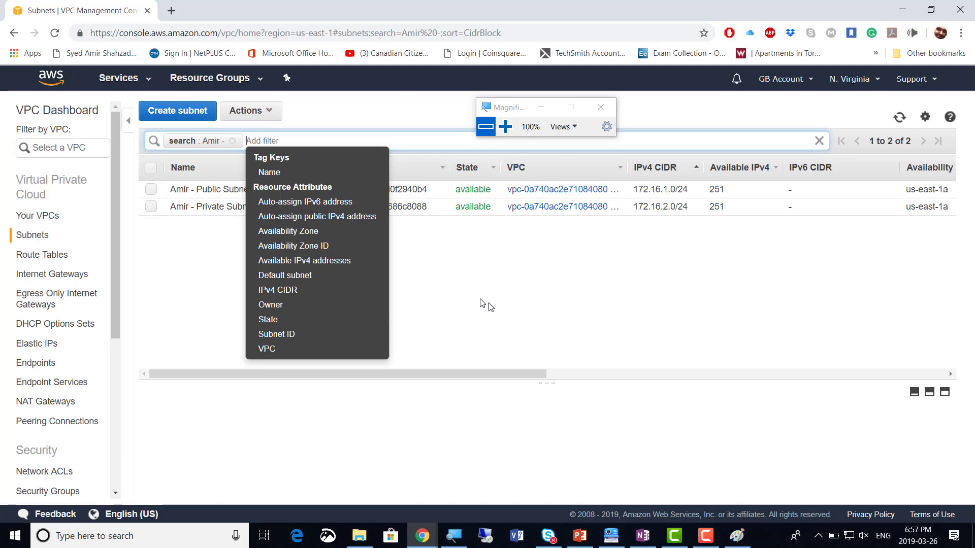
left_click(476, 298)
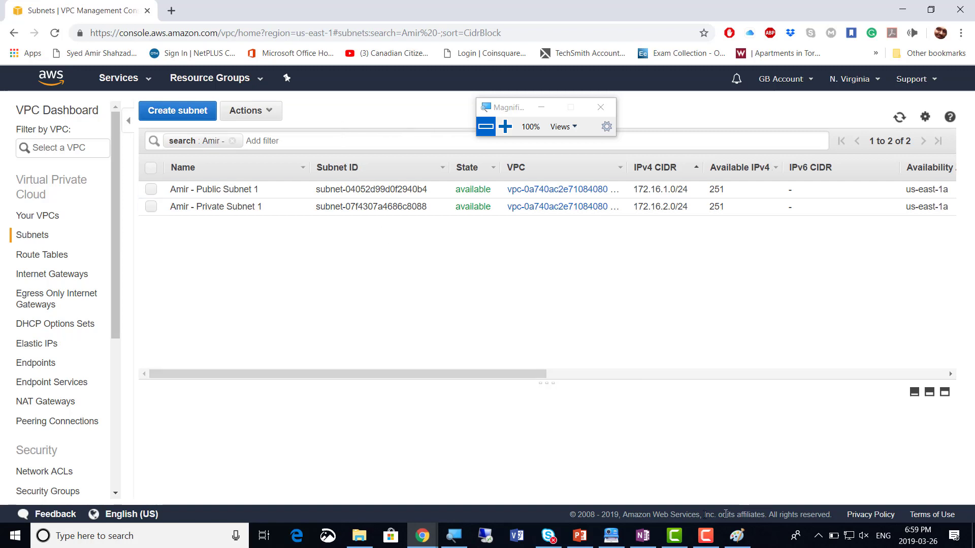
Title the subnet Actions-menu screenshot in Clarify 'auto Assign Public IP to Public Subnet'
left_click(611, 536)
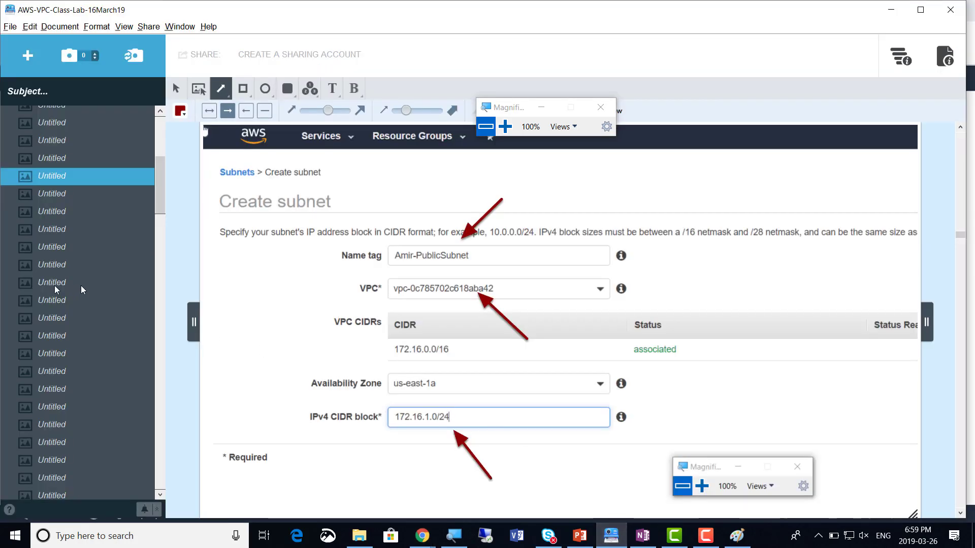
left_click(57, 217)
left_click(57, 240)
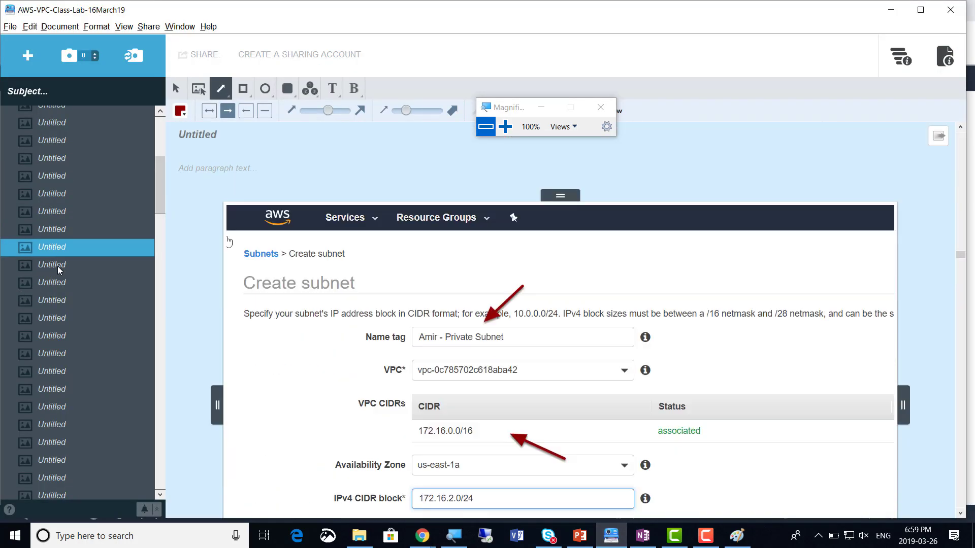
left_click(57, 266)
left_click(59, 284)
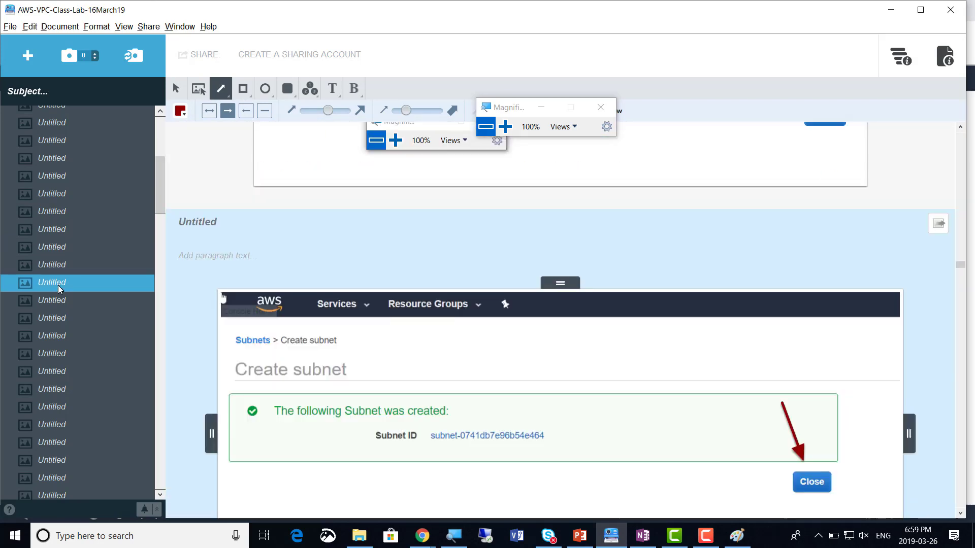
left_click(60, 301)
left_click(64, 321)
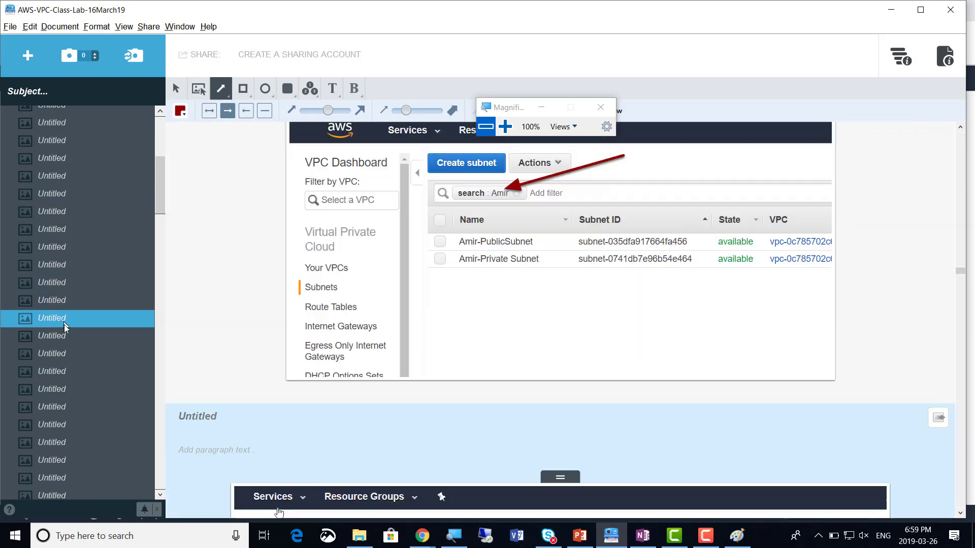
left_click(65, 341)
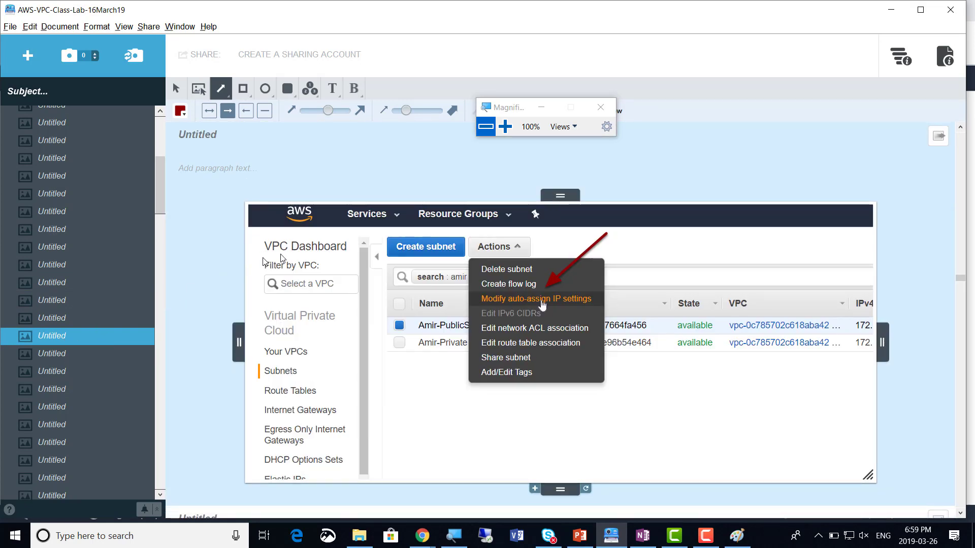
left_click(190, 138)
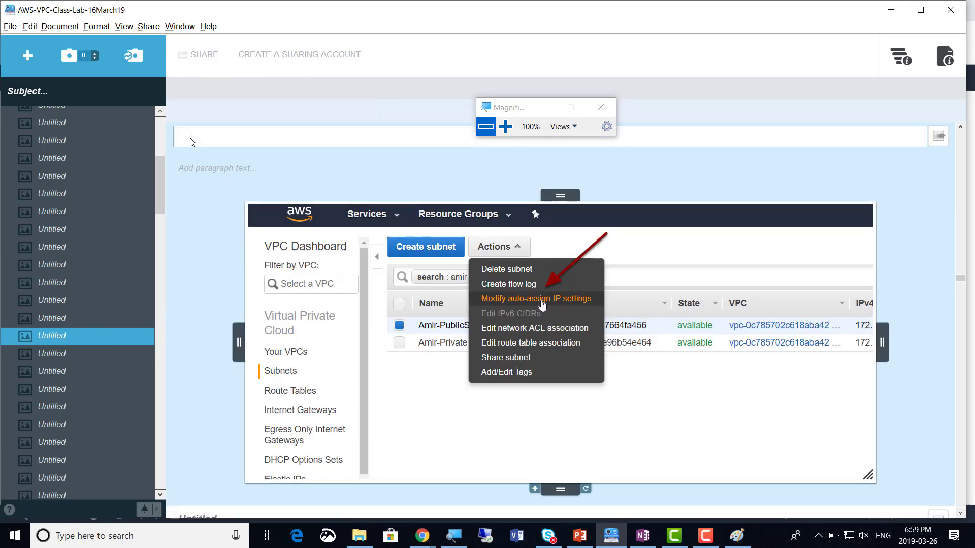
type("auto Assign")
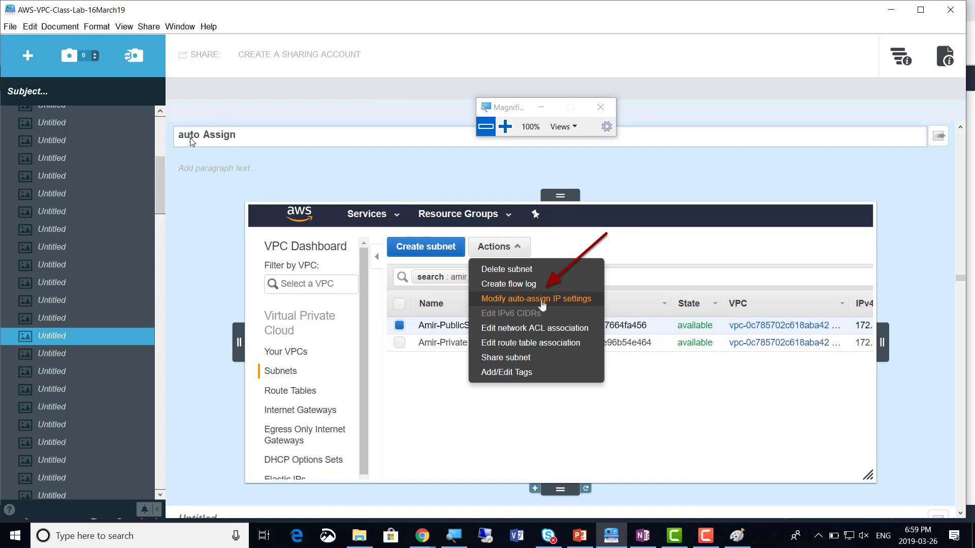
type(" Public IP to Publ")
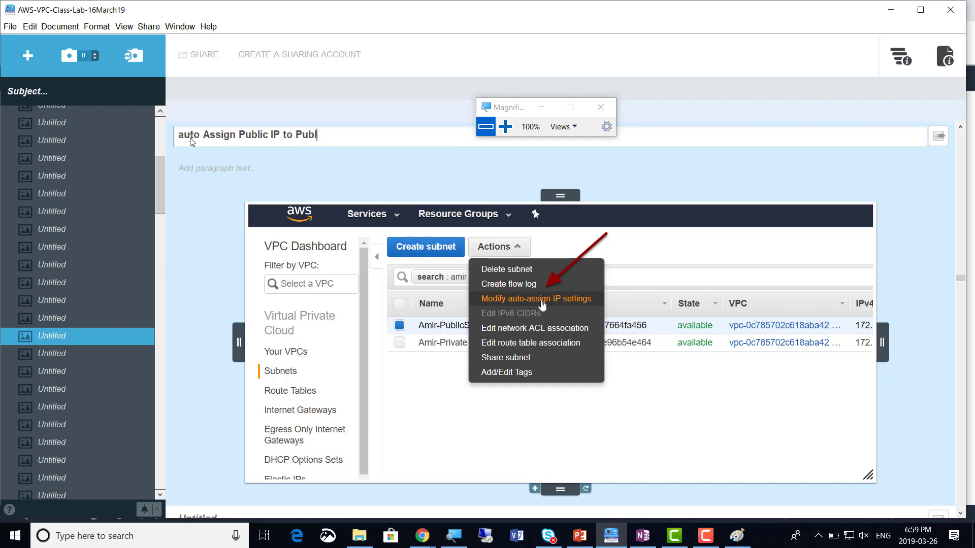
type("ic Subnet")
key("alt+Tab")
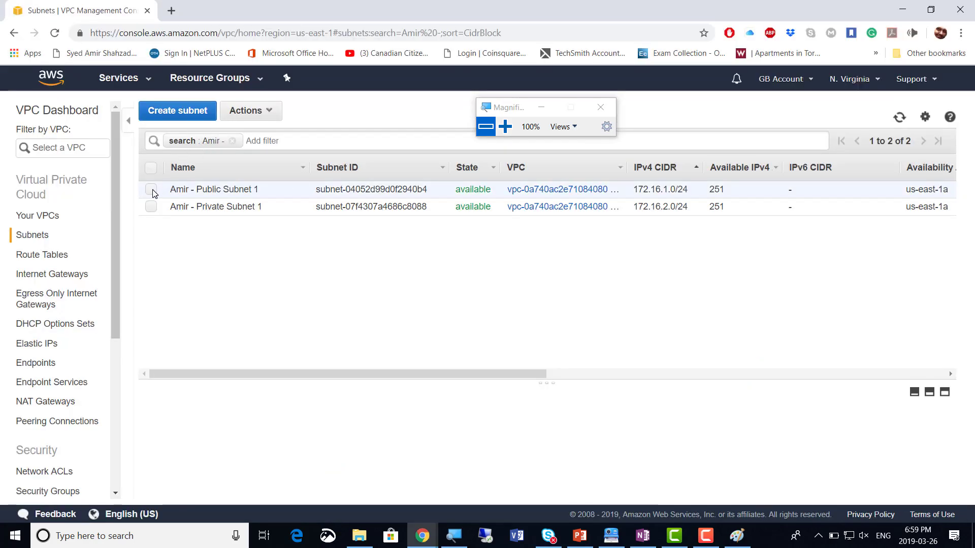
Turn on 'Enable auto-assign public IPv4 address' for Public Subnet 1 and save it
left_click(737, 536)
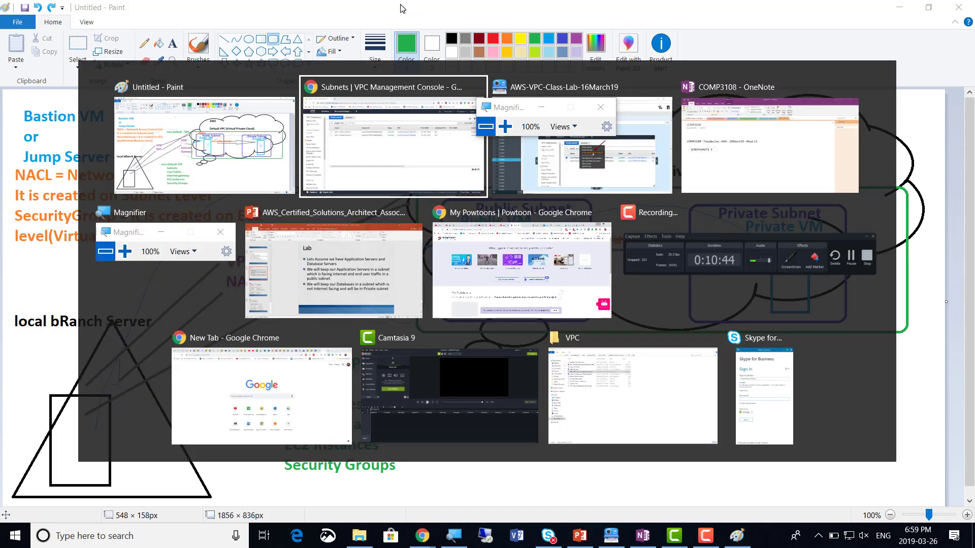
key("alt+Tab")
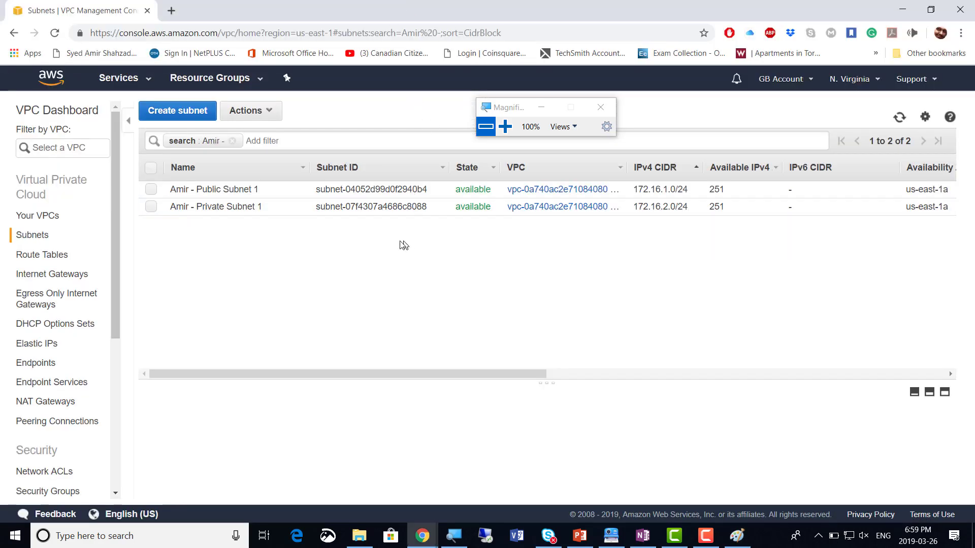
left_click(150, 189)
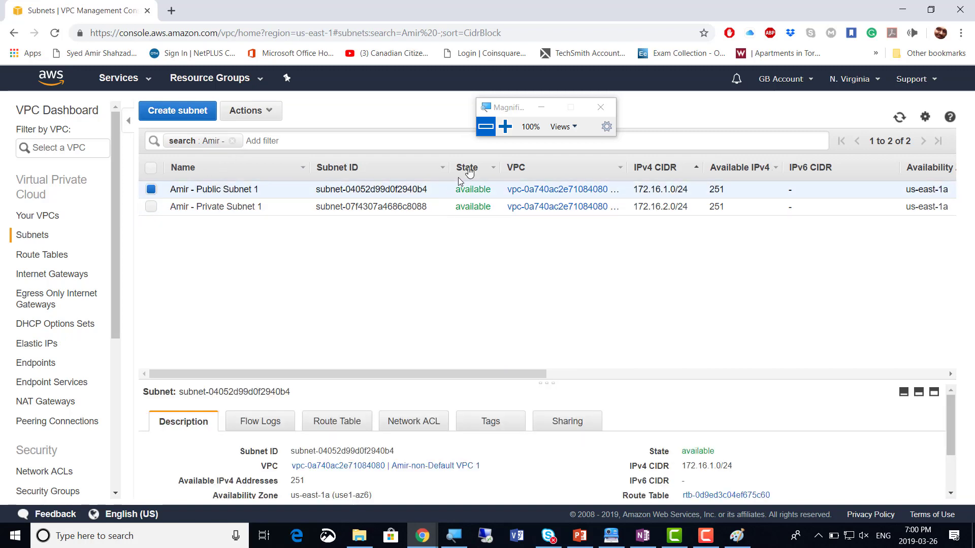
left_click(505, 126)
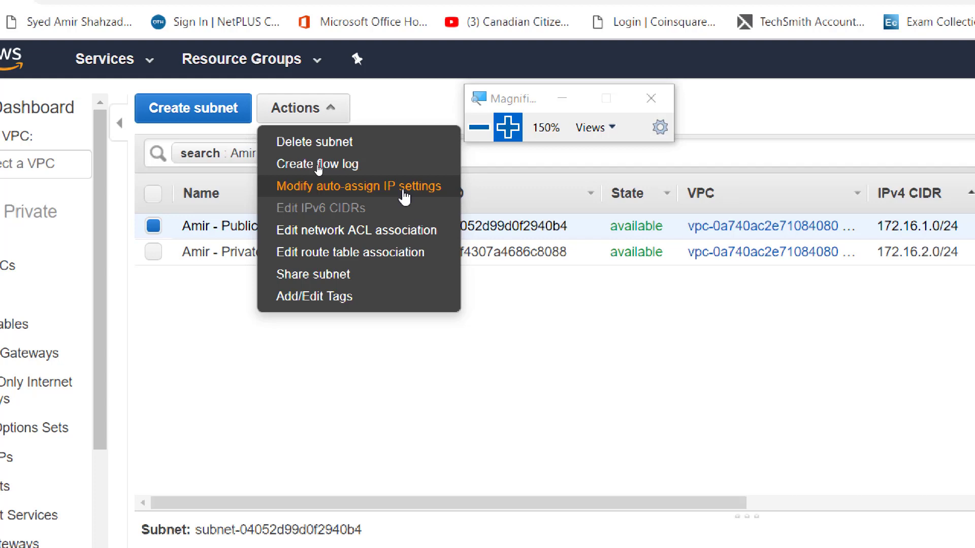
left_click(404, 196)
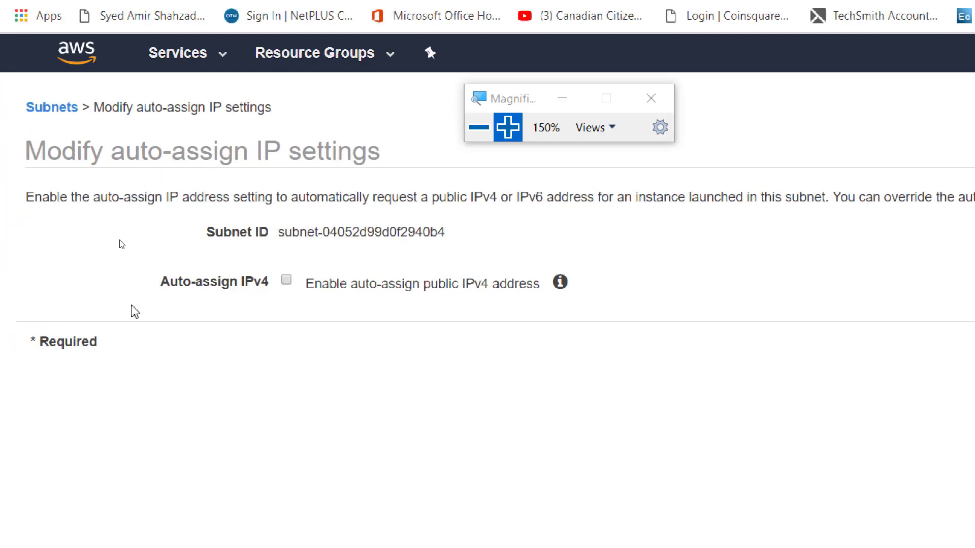
left_click(286, 281)
left_click(480, 128)
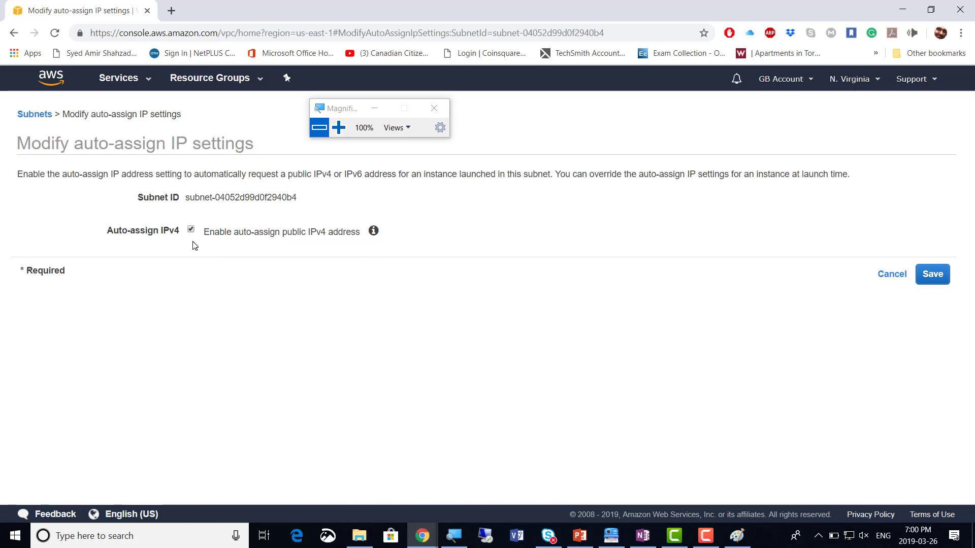
left_click(933, 274)
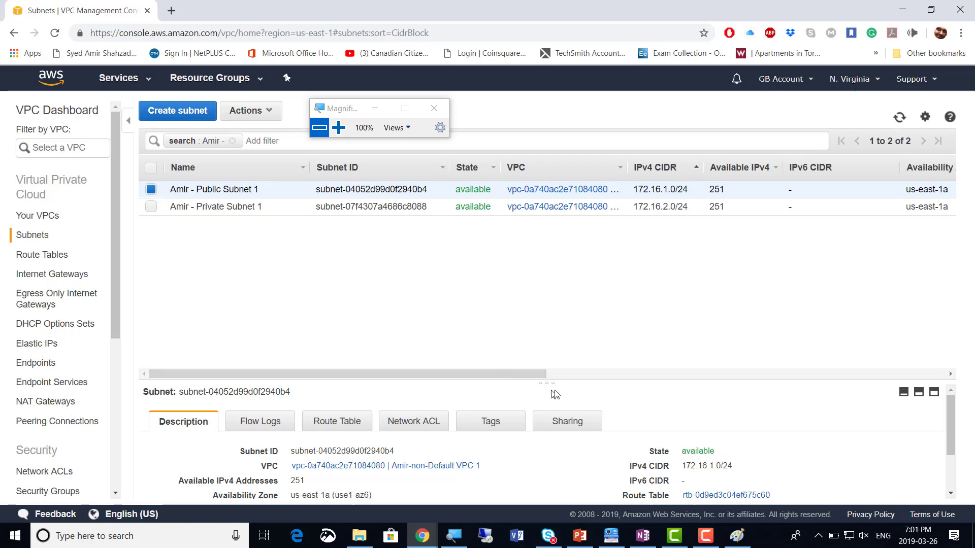
Check the Auto-assign public IPv4 column: Yes for Public Subnet 1, No for Private Subnet 1
left_click_drag(548, 381, 854, 224)
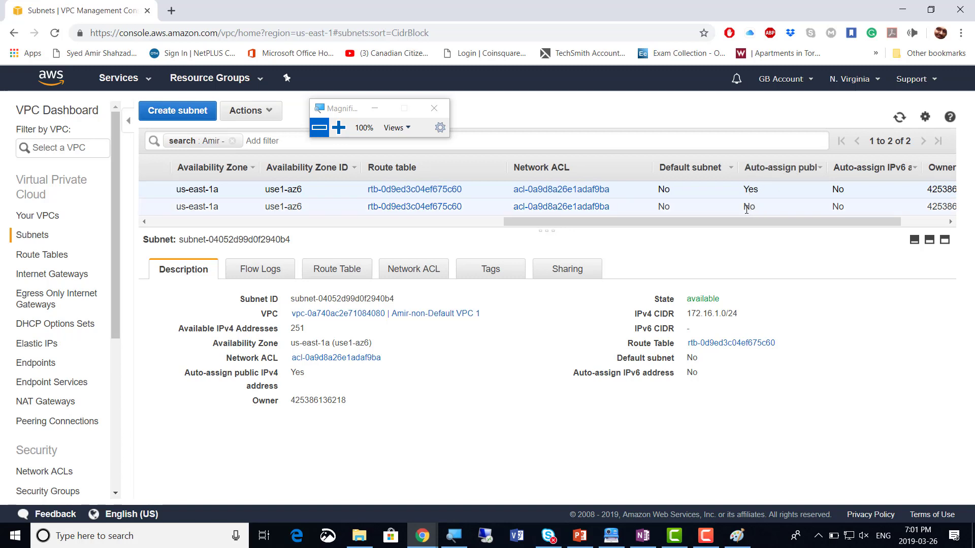
mouse_move(735, 221)
left_mouse_down()
mouse_move(342, 234)
mouse_move(310, 219)
left_mouse_up()
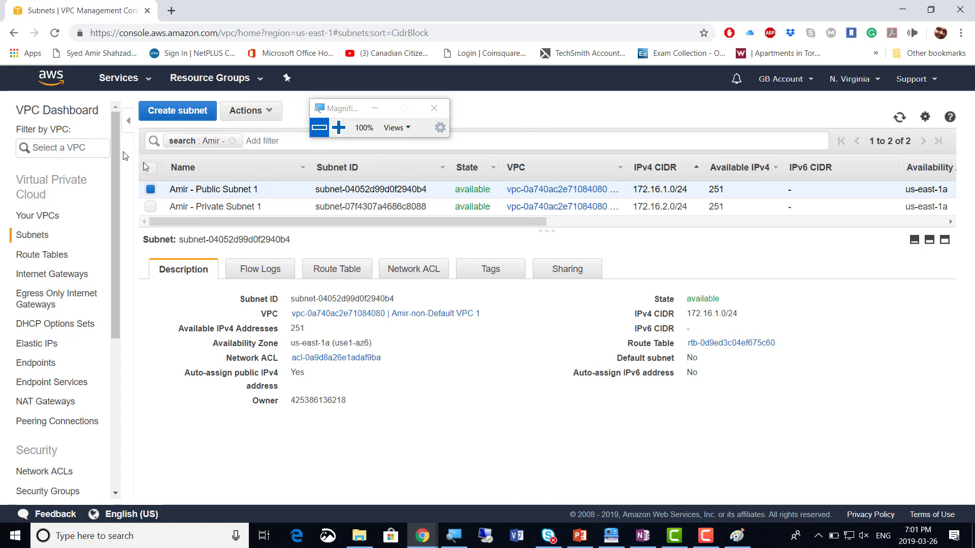
left_click(151, 193)
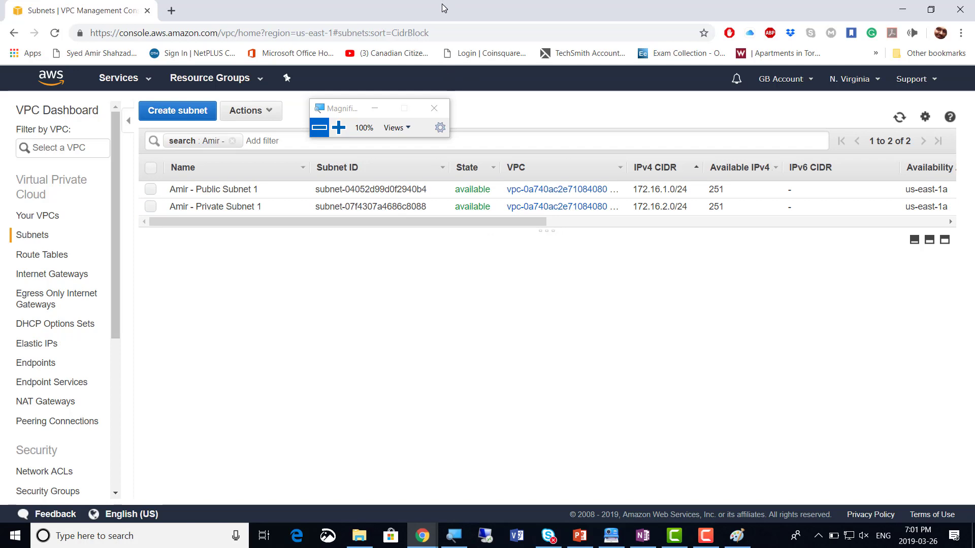
key("alt+Tab")
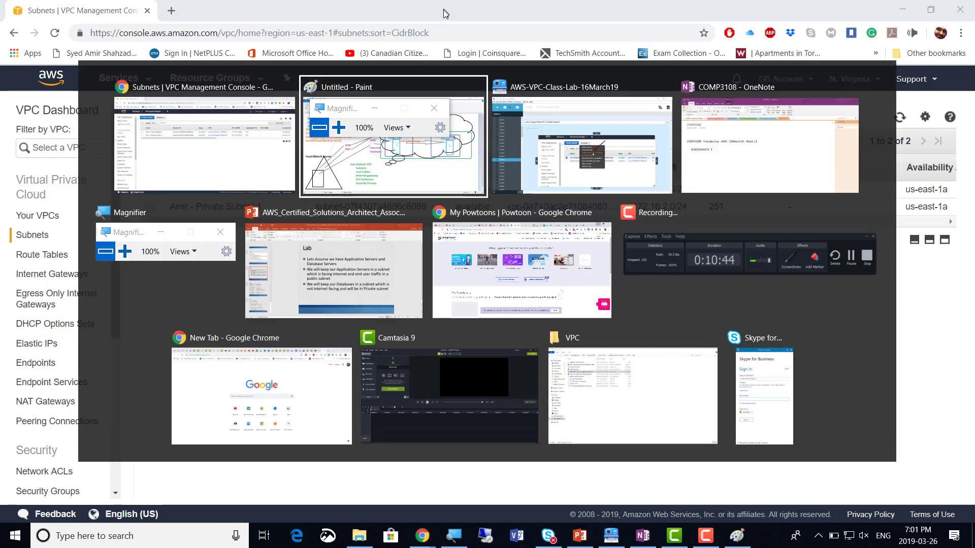
Retitle the VPC Dashboard screenshot step in Clarify to 'Lets create Internet gateway'
key("alt+Tab")
scroll(350, 359, "down", 15)
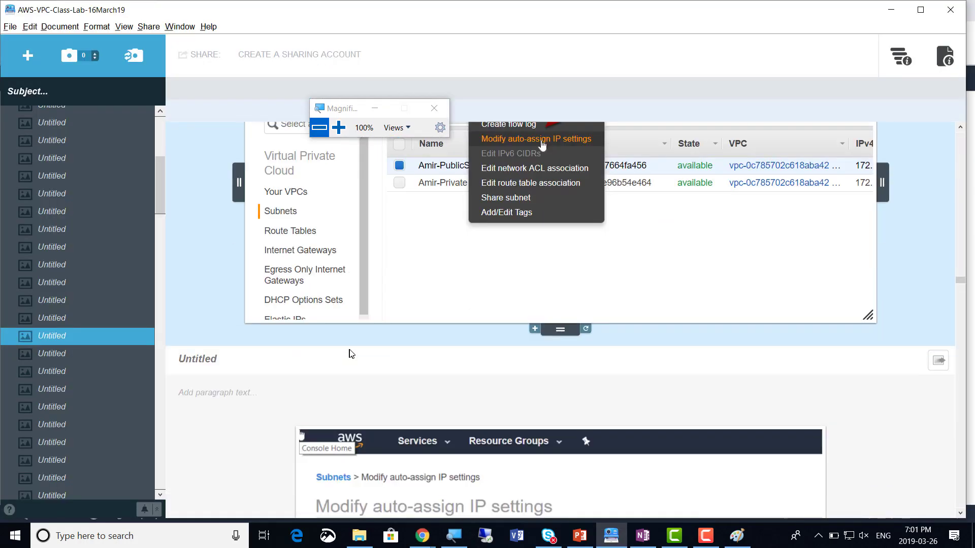
scroll(357, 348, "down", 12)
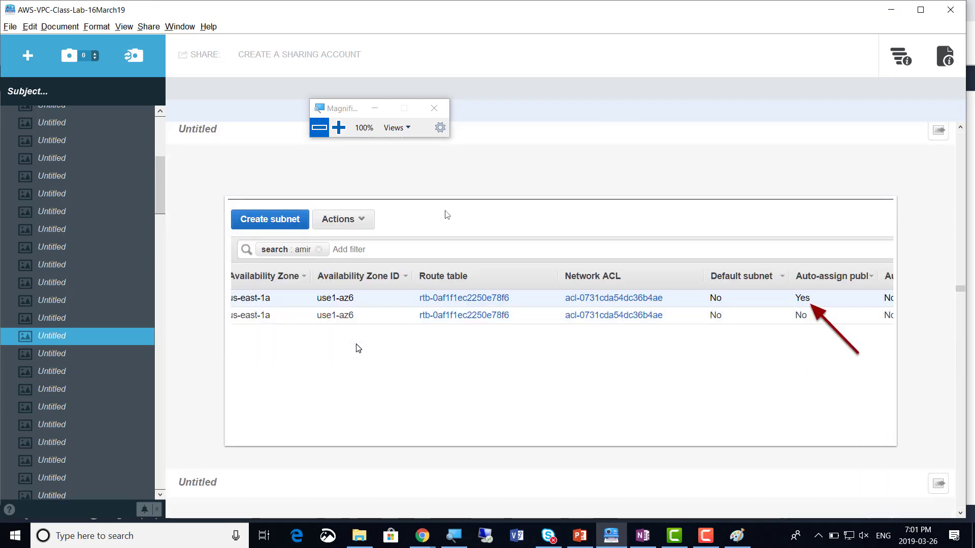
scroll(358, 348, "down", 8)
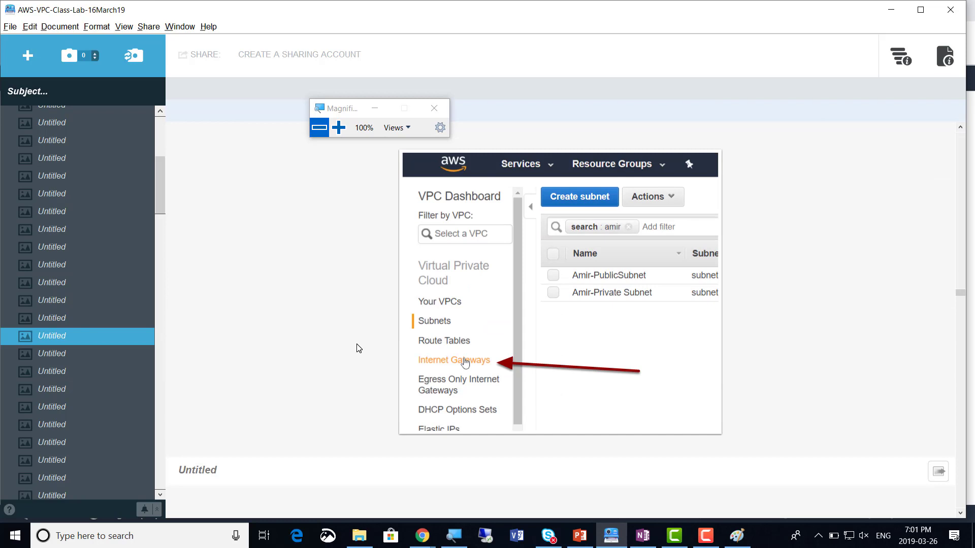
scroll(355, 340, "up", 4)
left_click(253, 248)
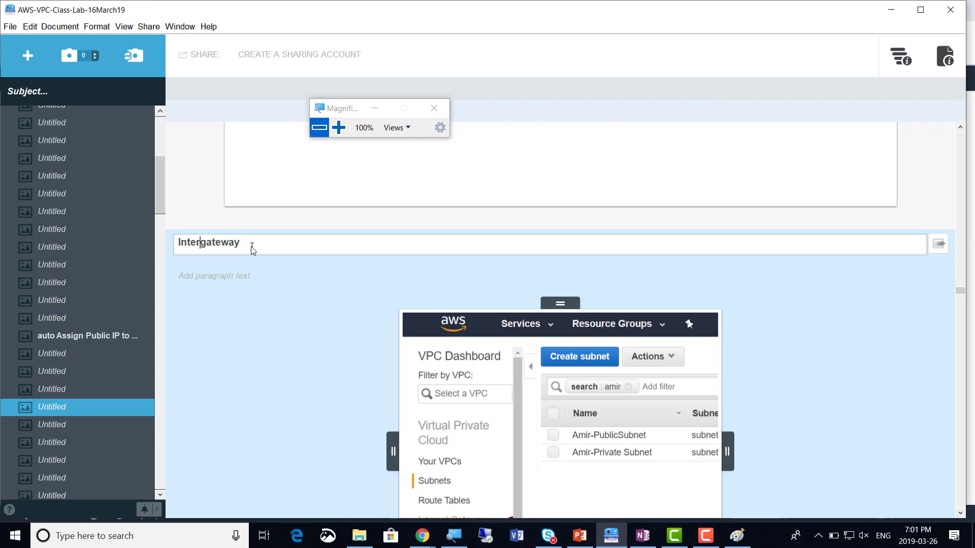
type("net")
key("Home")
type("Lets create")
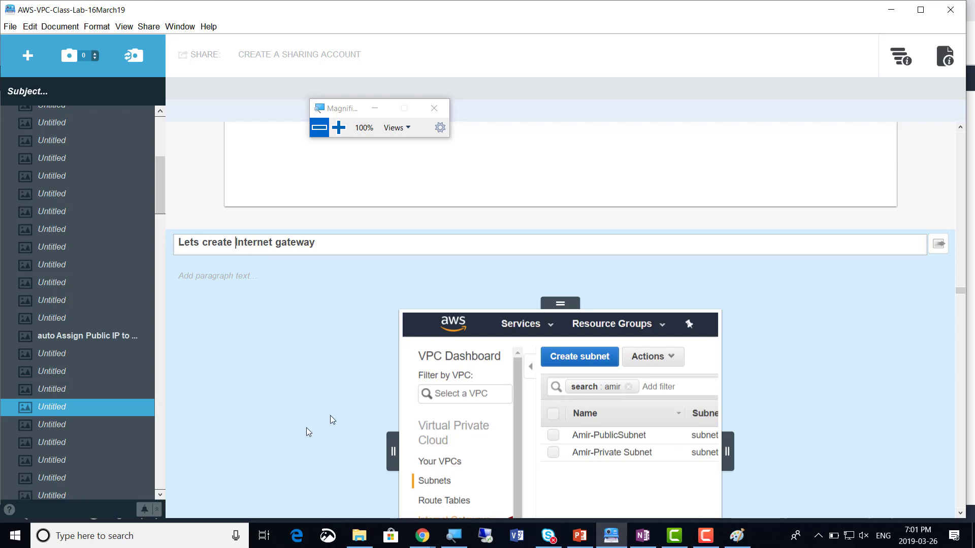
key("alt+Tab")
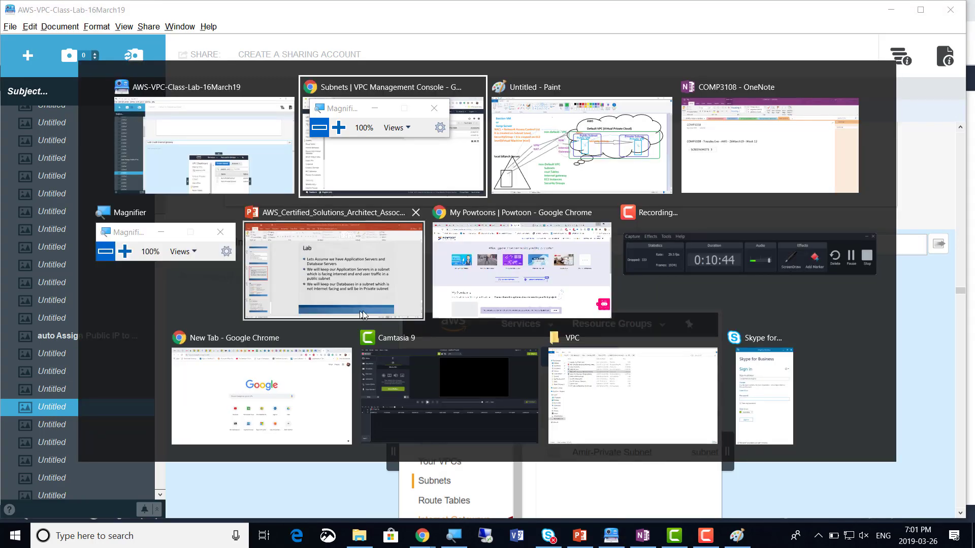
Glance over the VPC diagram in Paint, then return to the filtered Subnets list
key("alt+Tab")
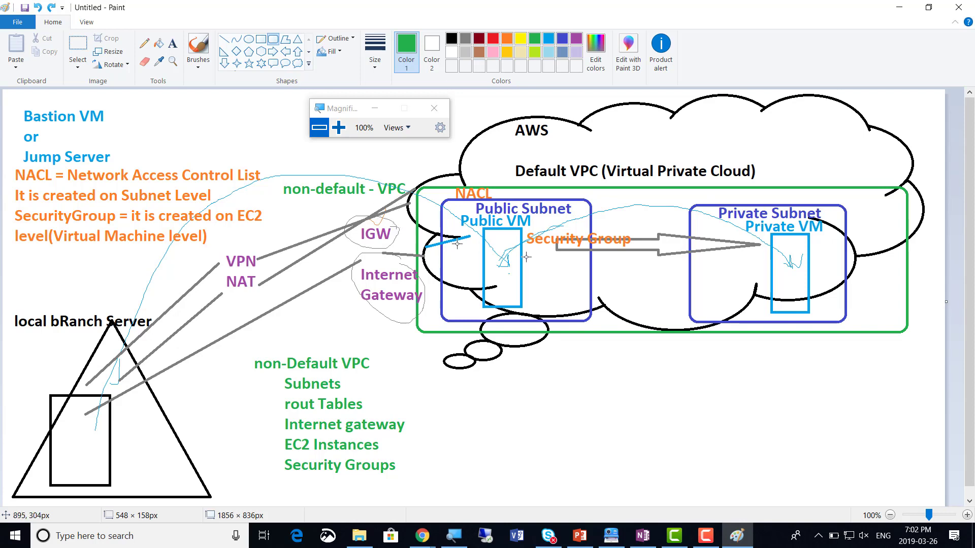
key("alt+Tab")
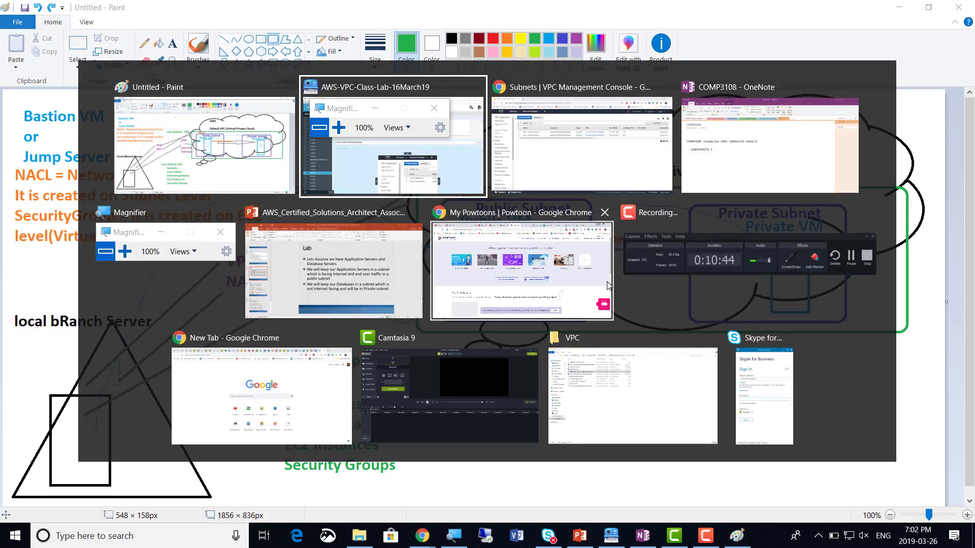
key("alt+Tab")
key("alt+Tab")
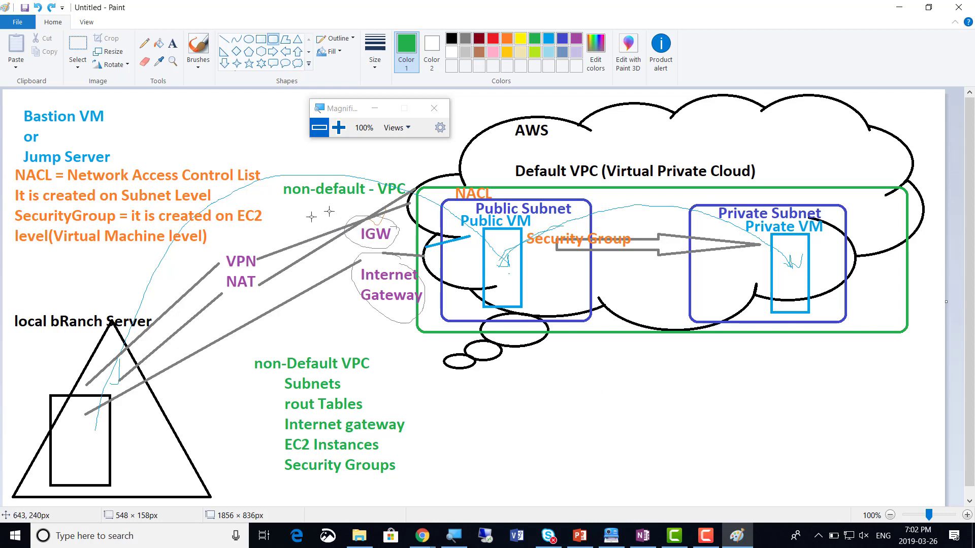
key("alt+Tab")
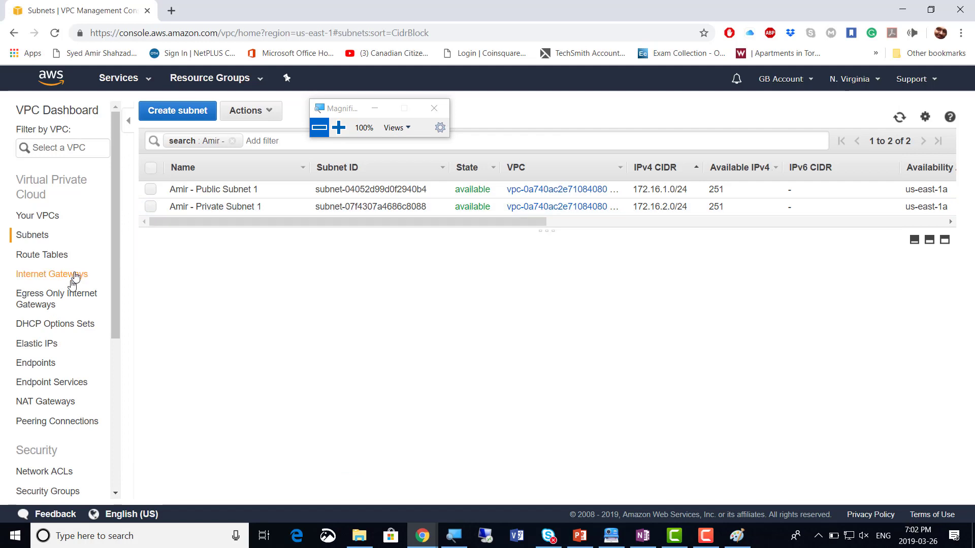
Rename default internet gateway igw-70937a0b to 'DEFAULT - Touch me Not - ' plus the owner's name
left_click(45, 276)
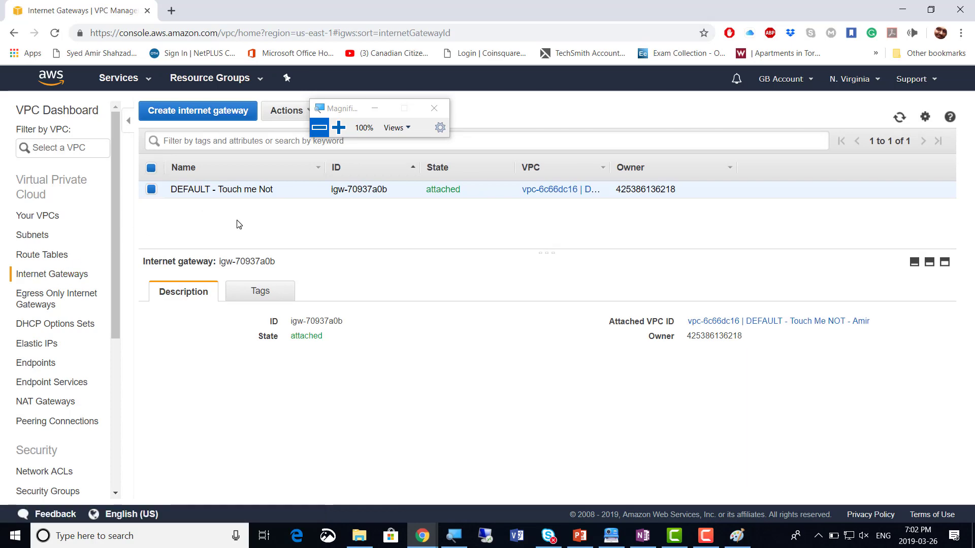
left_click(338, 127)
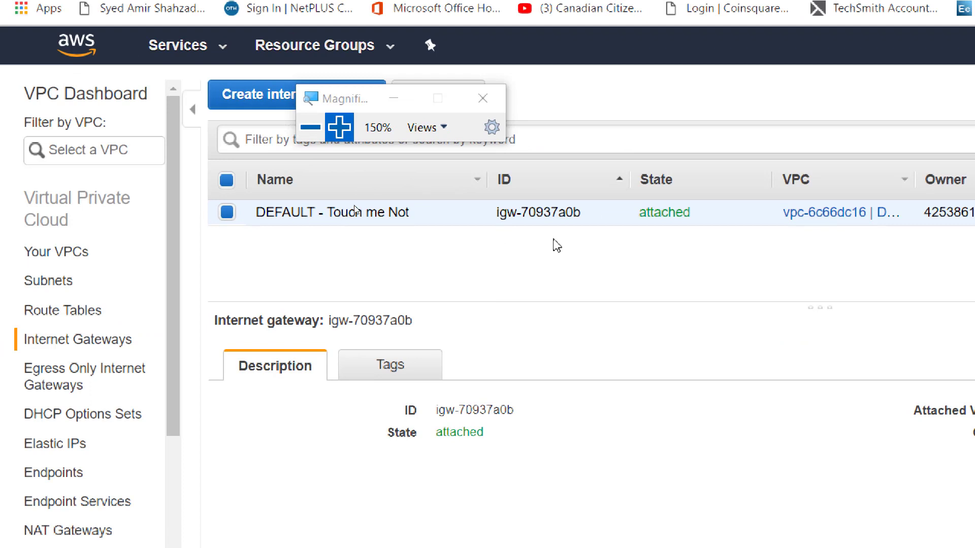
mouse_move(464, 217)
left_click(468, 221)
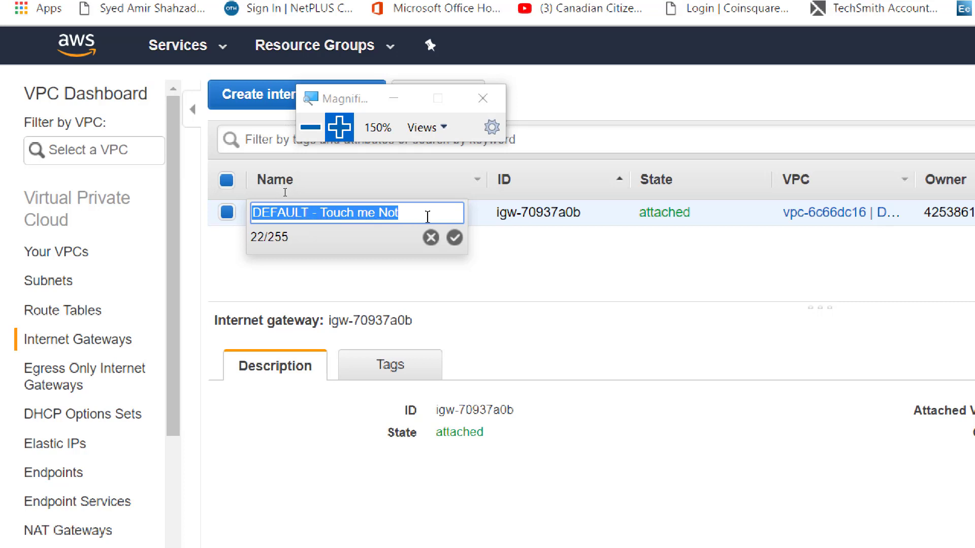
key("ctrl+z")
double_click(366, 212)
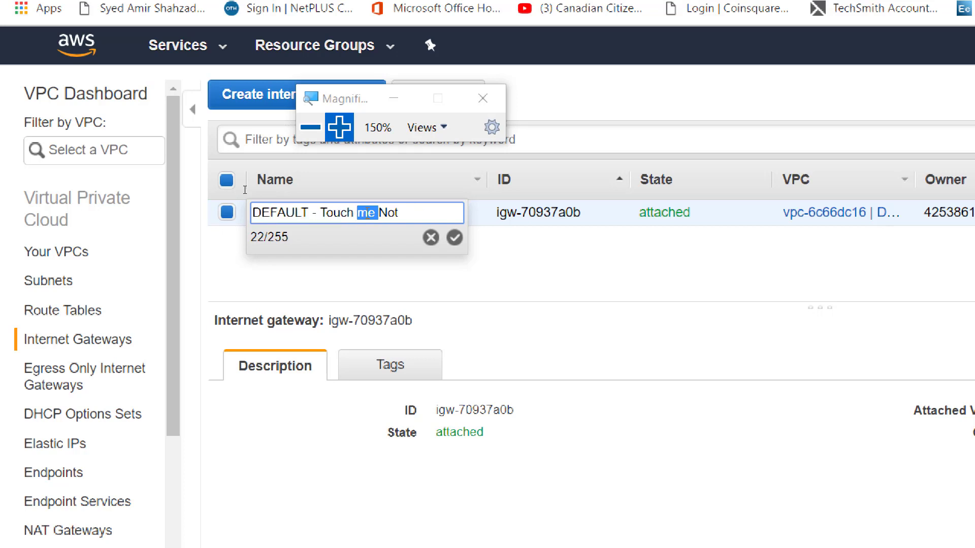
left_click(410, 214)
type("- Amir")
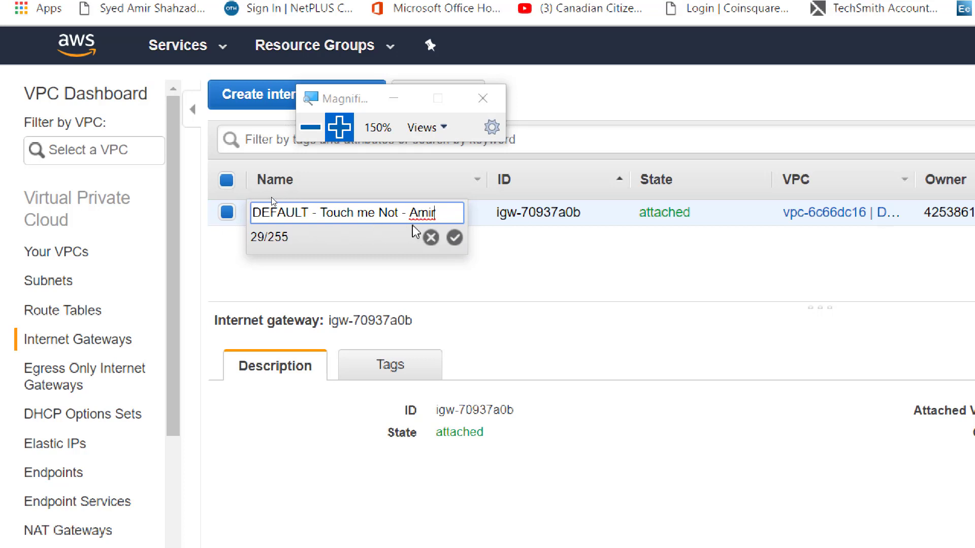
left_click(456, 237)
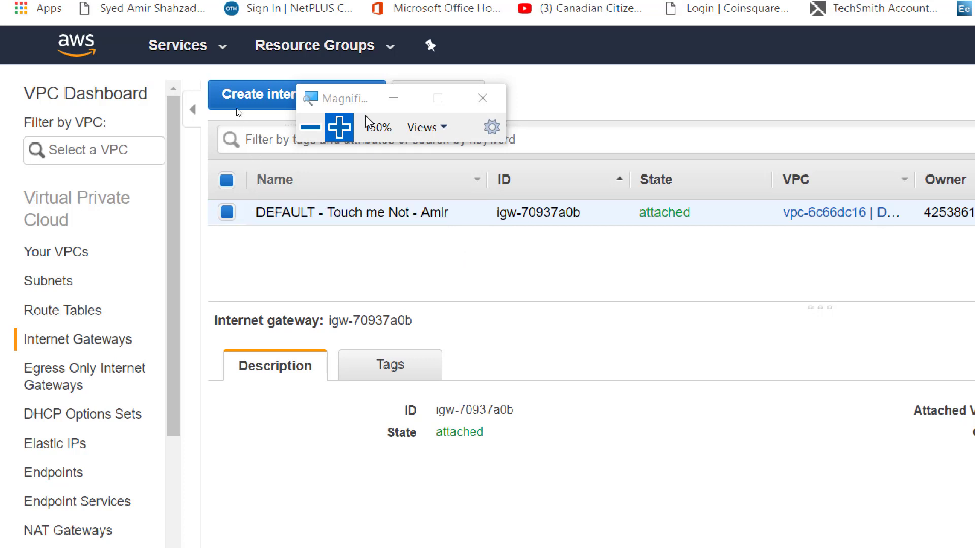
left_click_drag(355, 99, 626, 91)
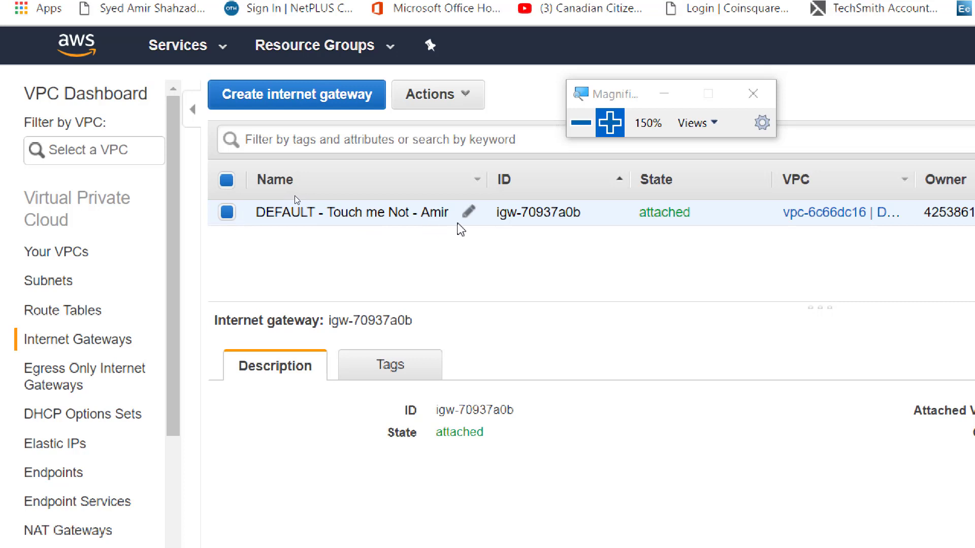
left_click(231, 216)
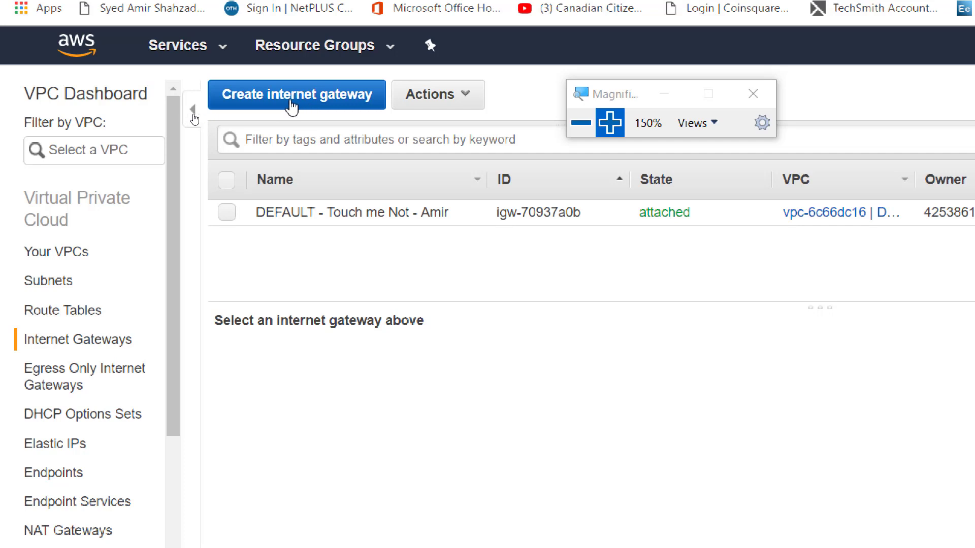
Create a new internet gateway named with the owner's name followed by ' - Internet'
left_click(296, 106)
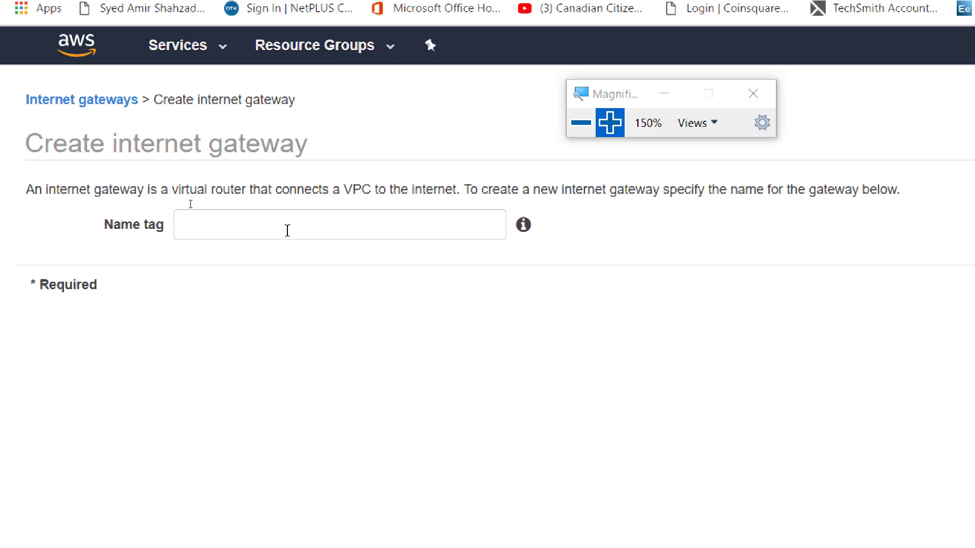
left_click(282, 231)
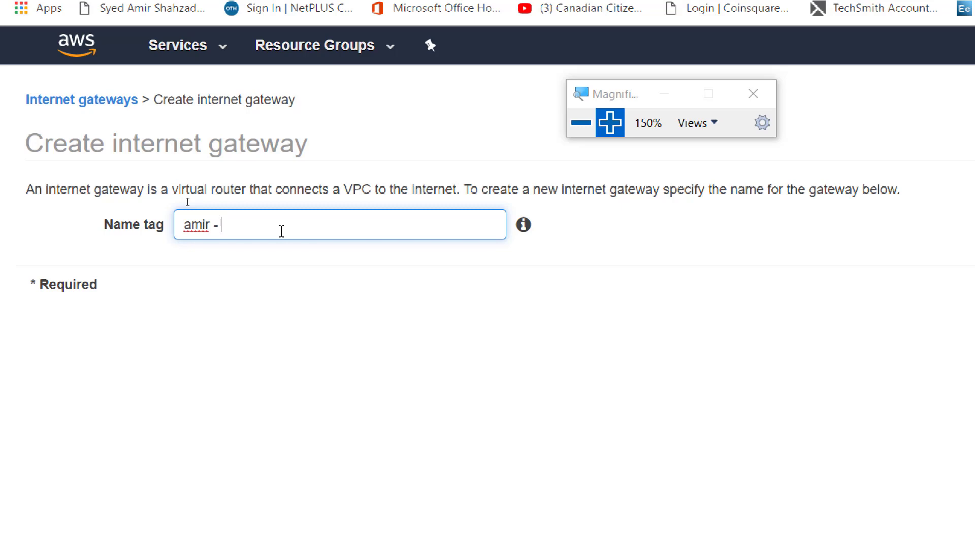
type("amir - Internet")
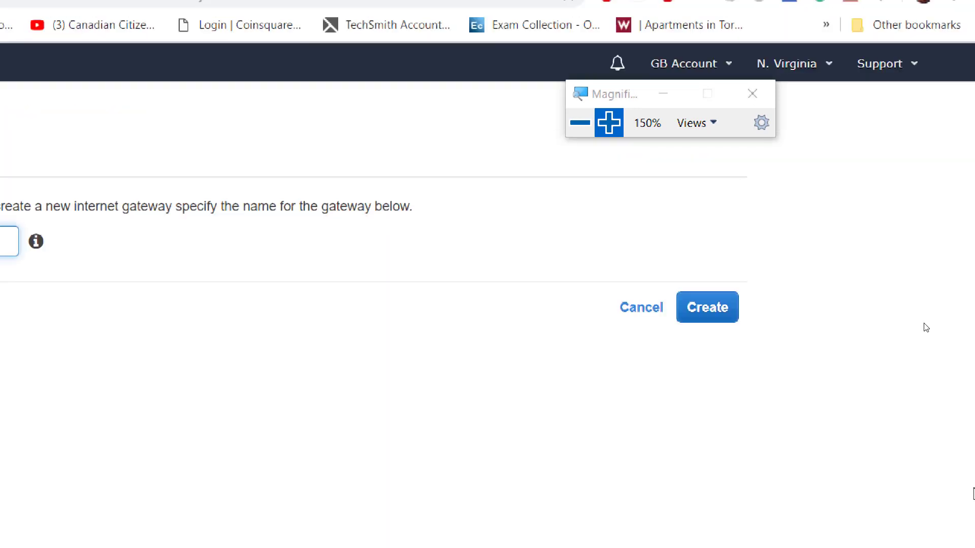
left_click(717, 318)
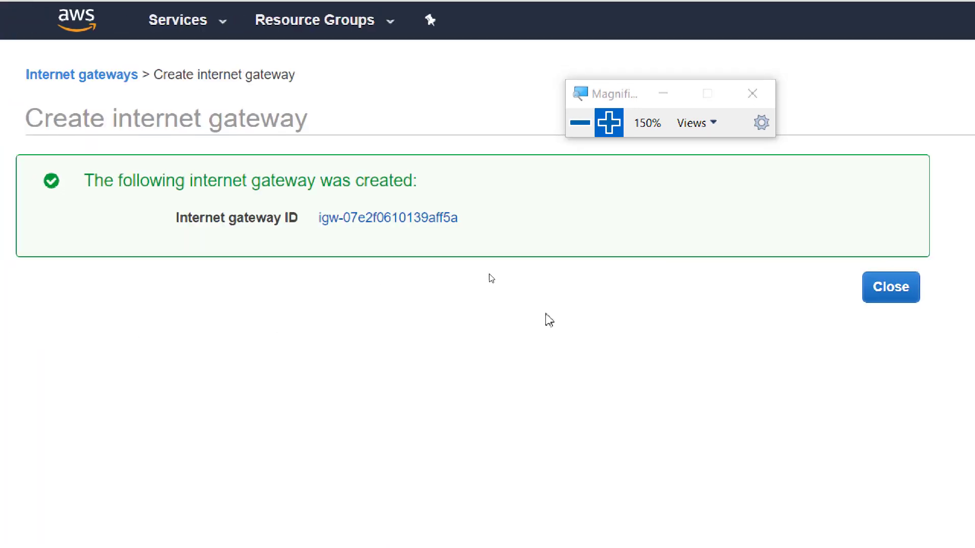
left_click(895, 300)
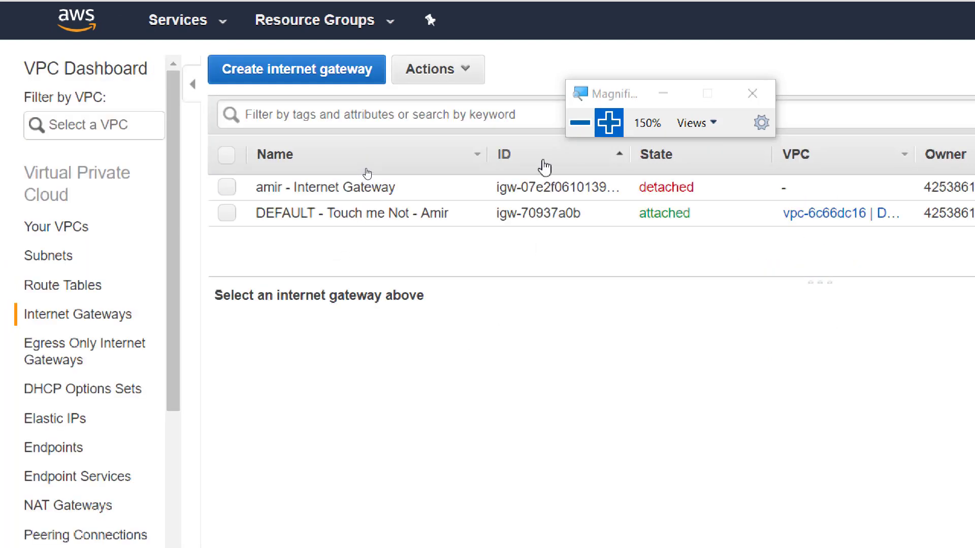
left_click(580, 122)
key("alt+Tab")
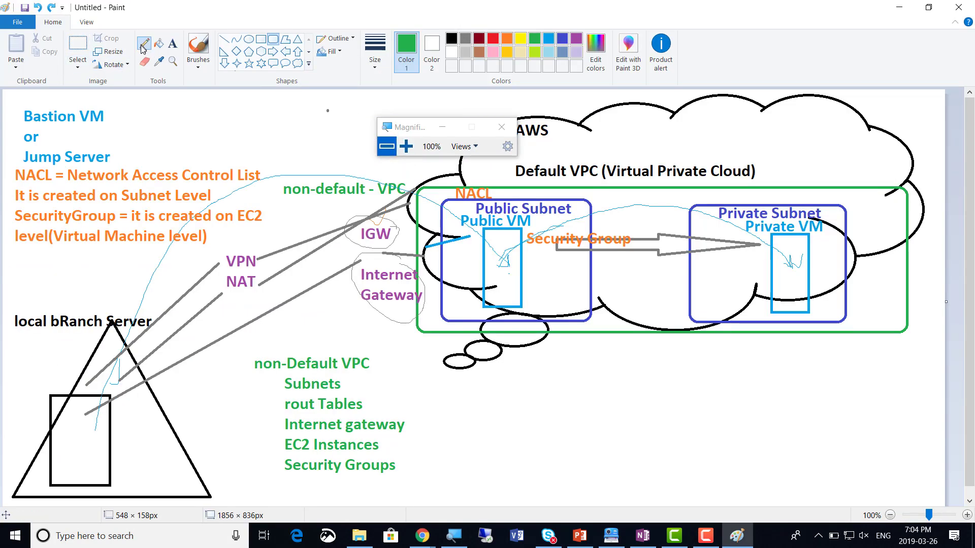
Circle the IGW label in the Paint diagram in green with the pencil
left_click(143, 47)
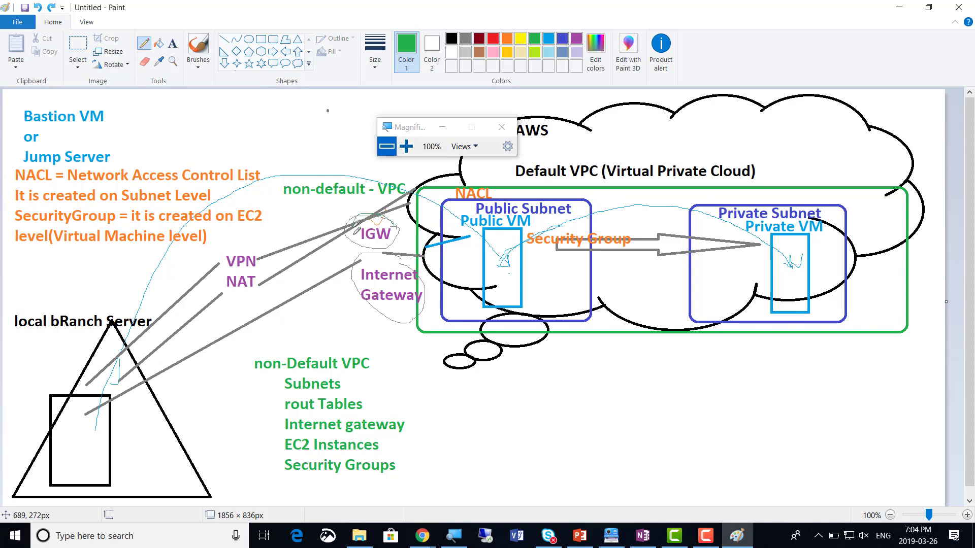
mouse_move(352, 228)
left_mouse_down()
mouse_move(373, 208)
mouse_move(396, 231)
mouse_move(381, 243)
mouse_move(374, 225)
left_mouse_up()
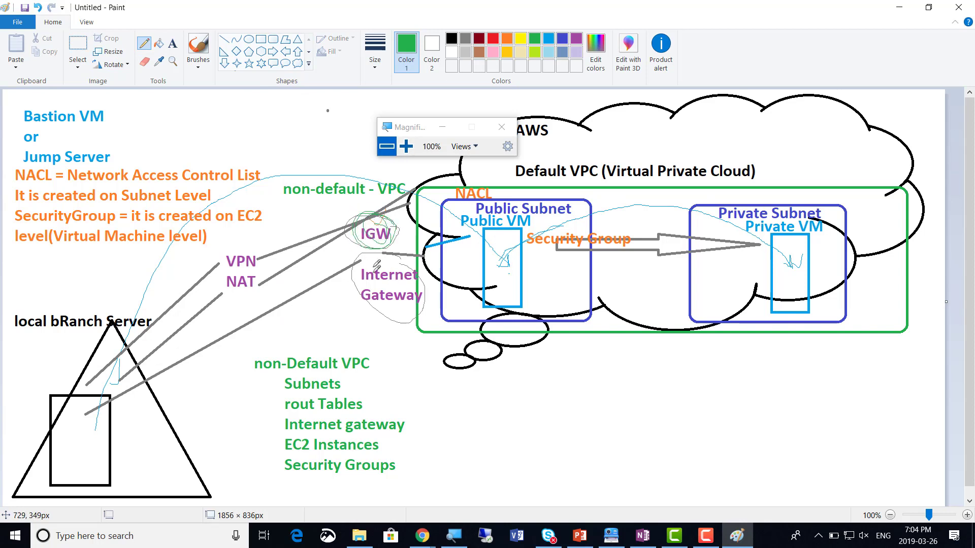
key("alt+Tab")
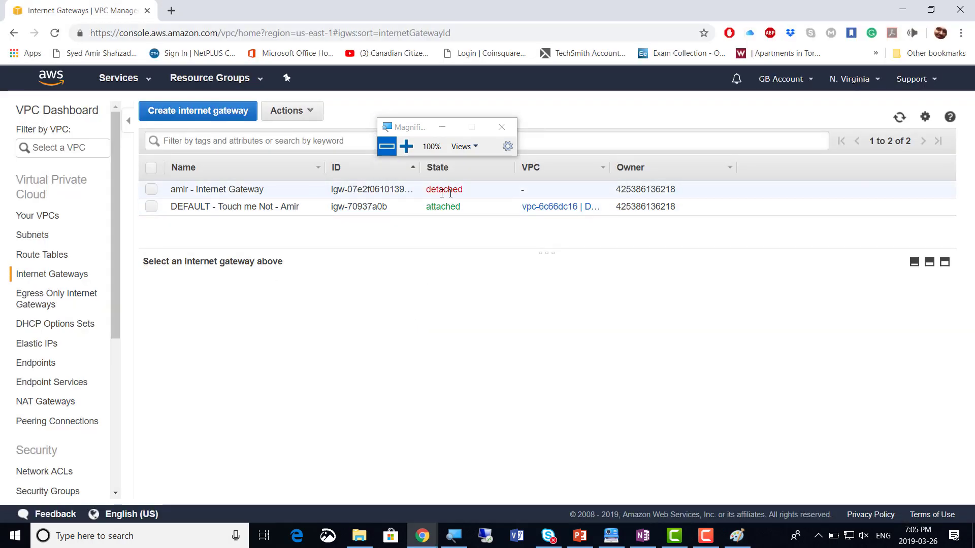
Attach the new gateway igw-07e2f0610139aff5a to VPC vpc-0a740ac2e71084080
left_click(406, 146)
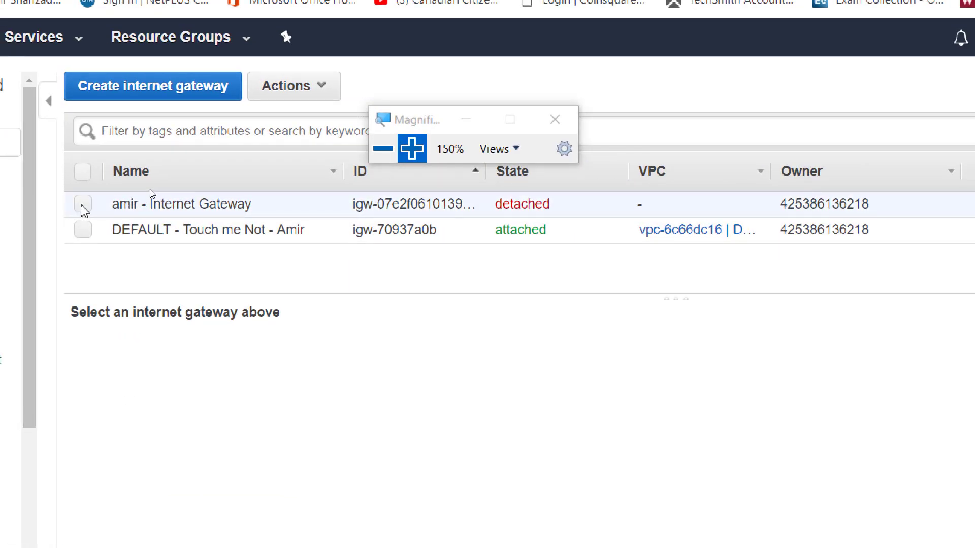
left_click(83, 205)
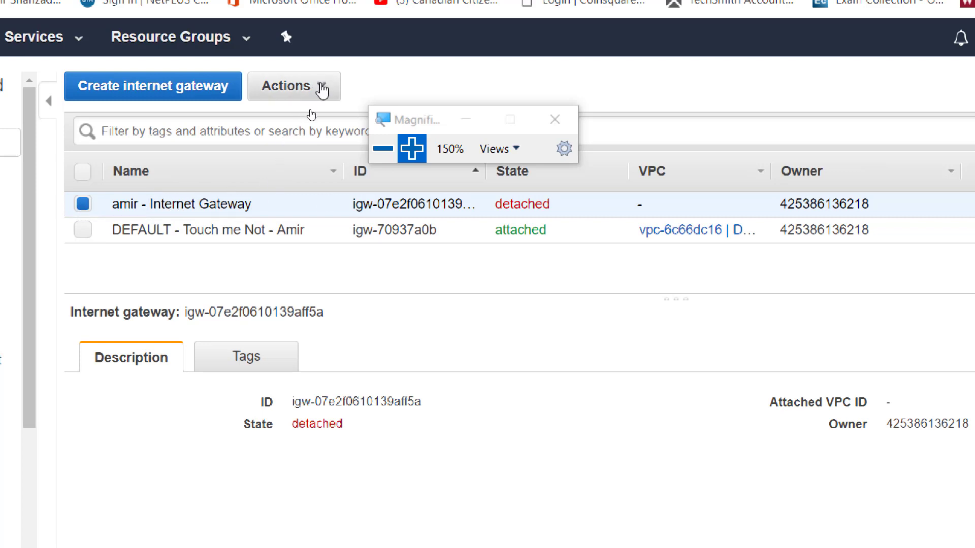
left_click(322, 92)
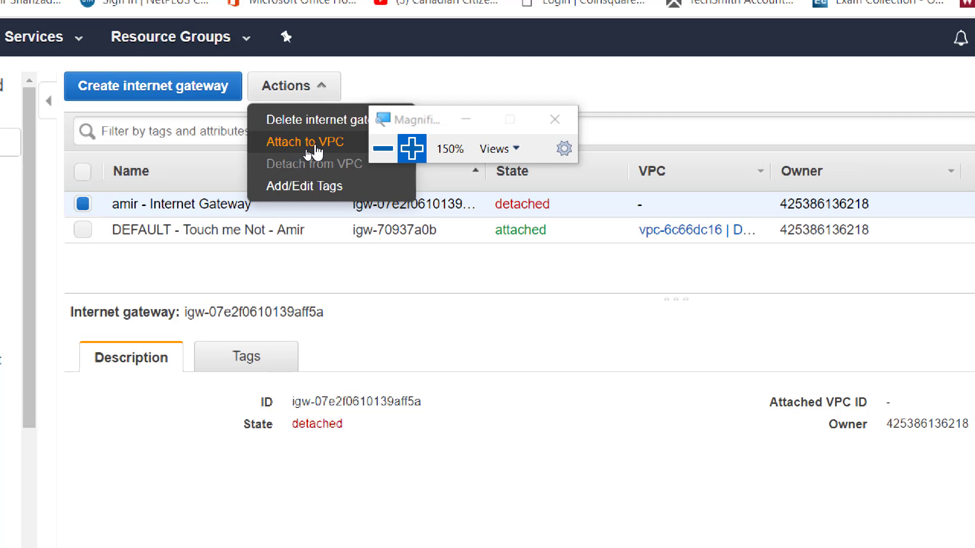
left_click(307, 143)
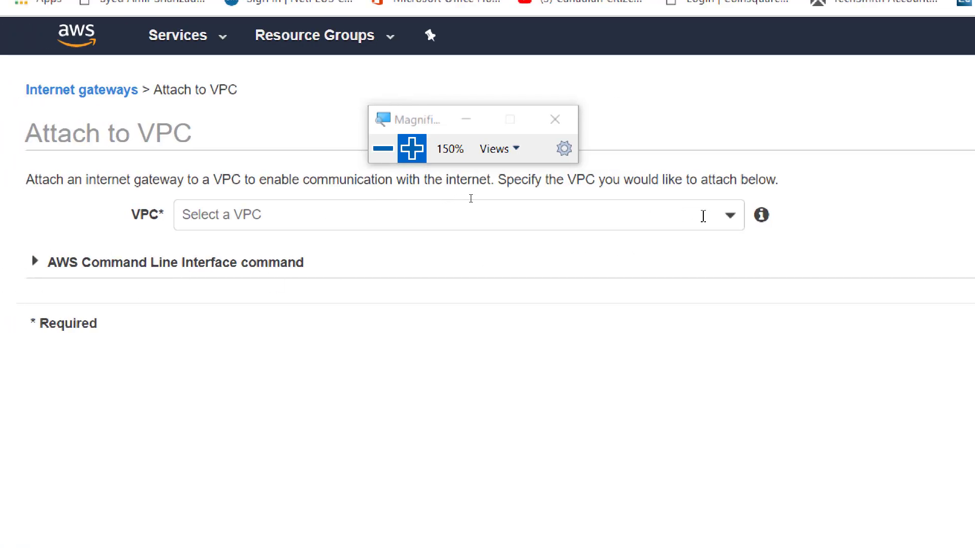
left_click(729, 216)
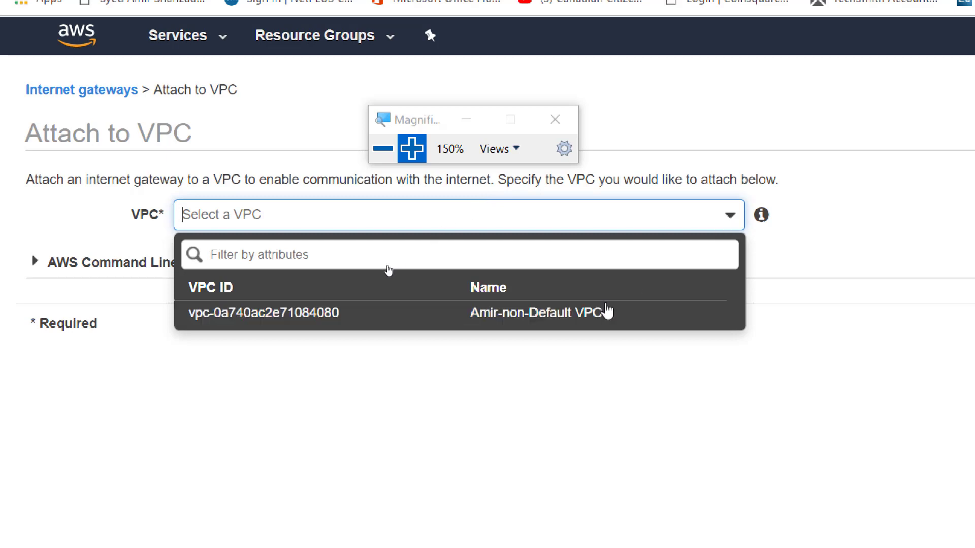
left_click(581, 325)
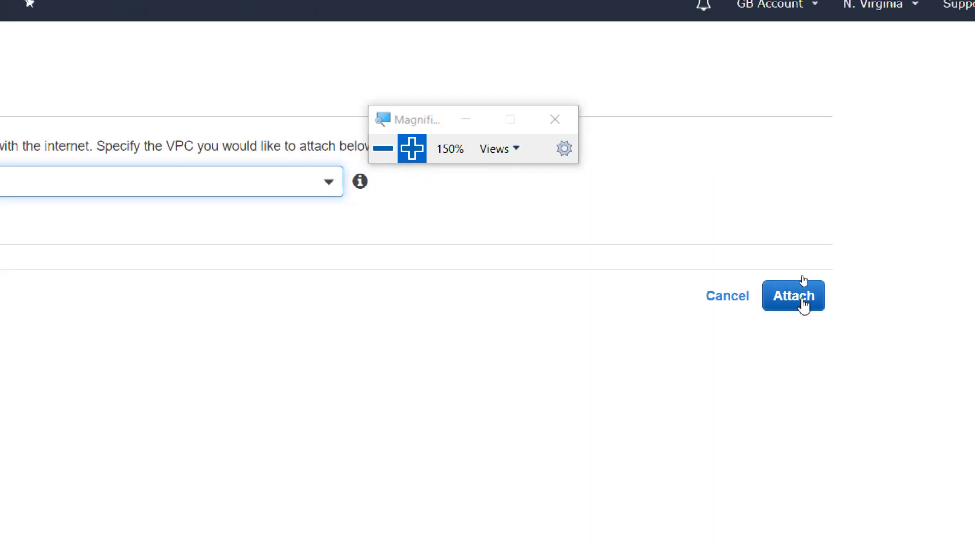
left_click(804, 302)
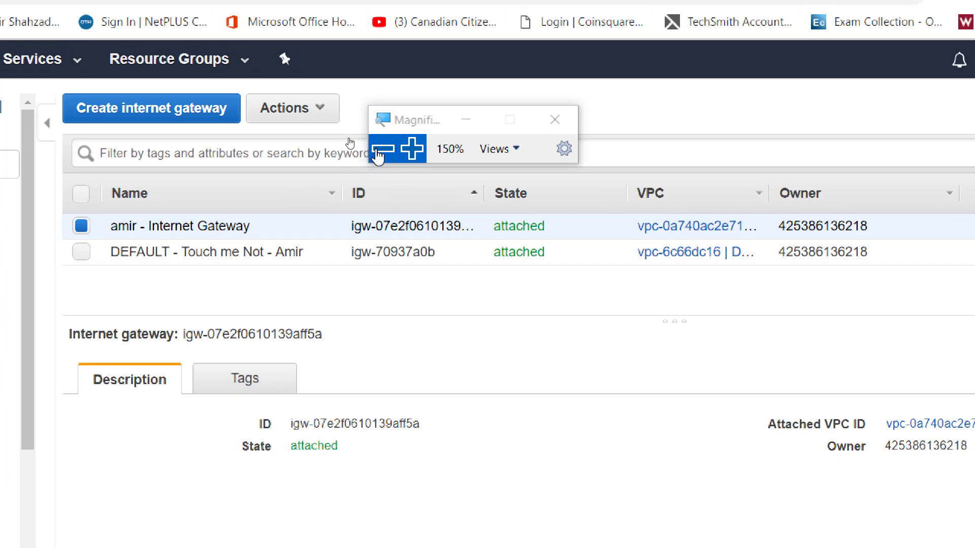
left_click(377, 155)
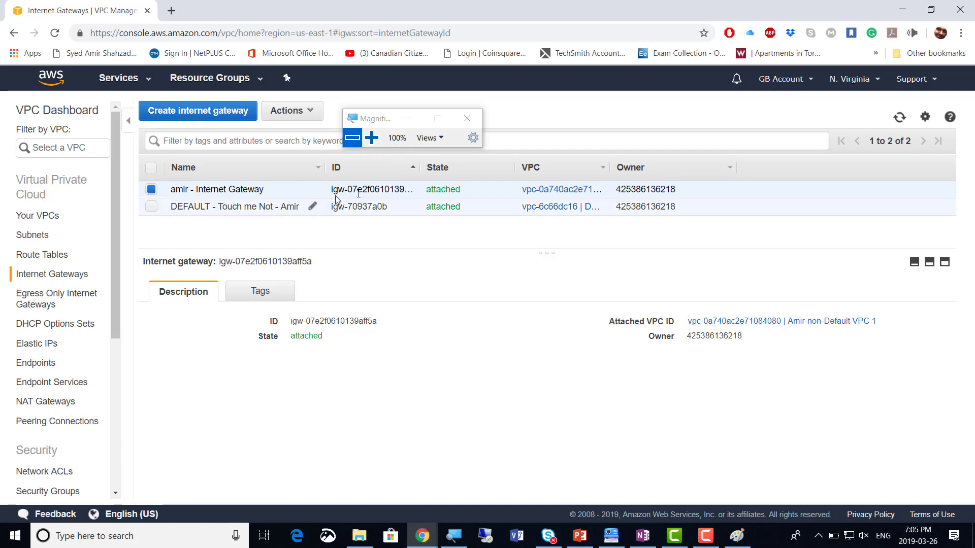
left_click(642, 541)
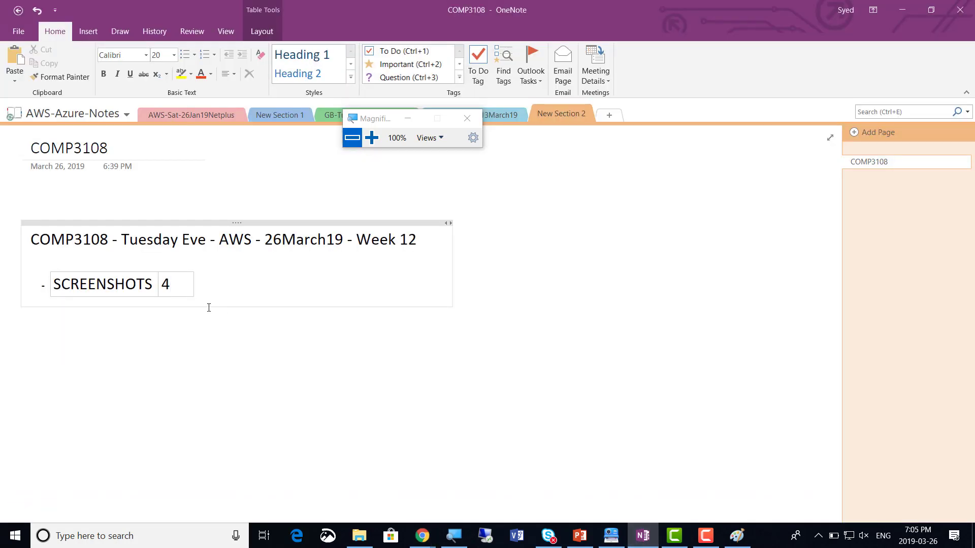
key("alt+Tab")
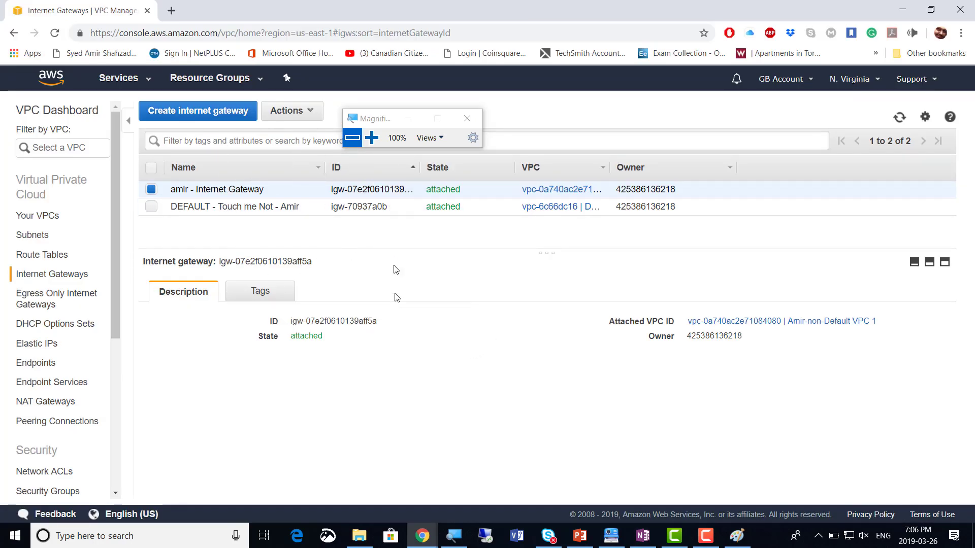
left_click(152, 191)
left_click(152, 191)
Bring the Clarify VPC lab guide forward and scroll through the internet gateway attach screenshots
left_click(611, 536)
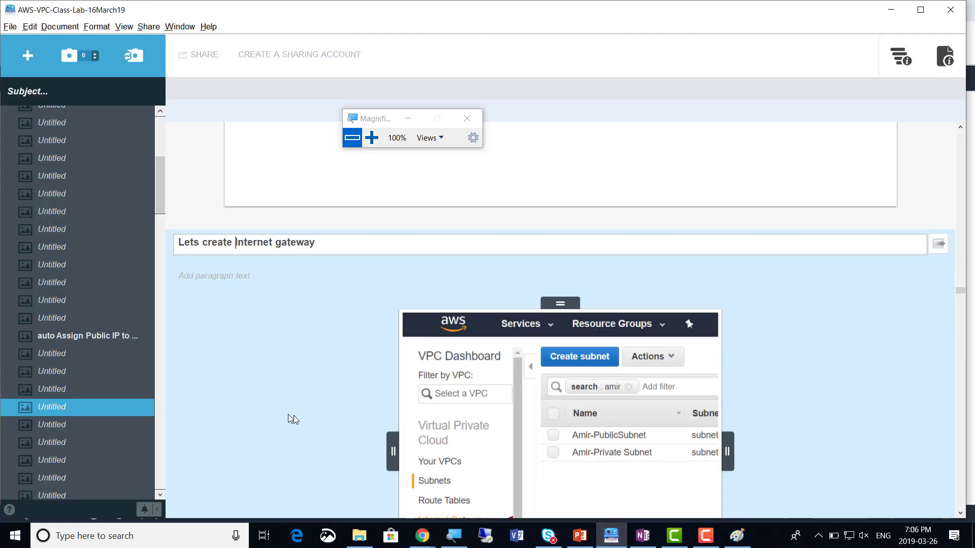
scroll(282, 413, "down", 6)
scroll(297, 409, "down", 12)
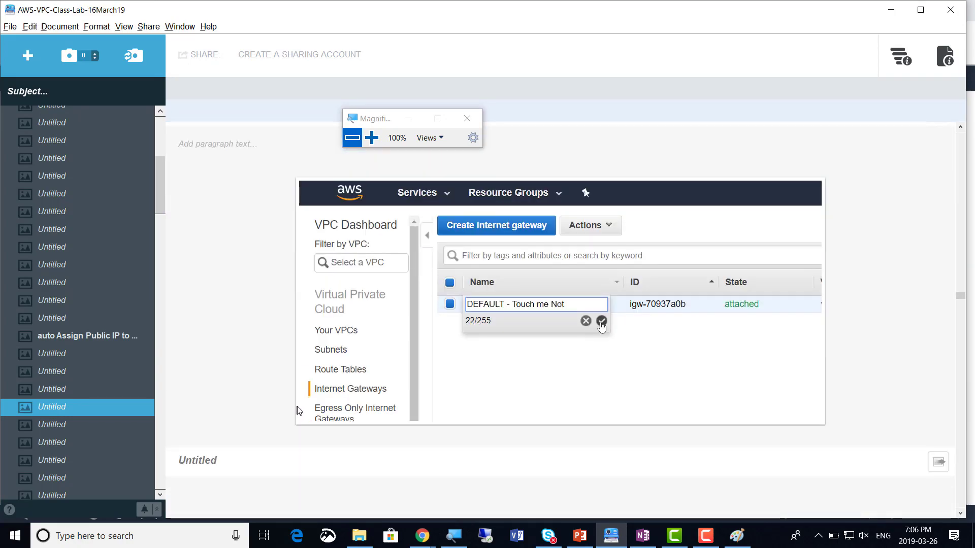
scroll(300, 407, "down", 15)
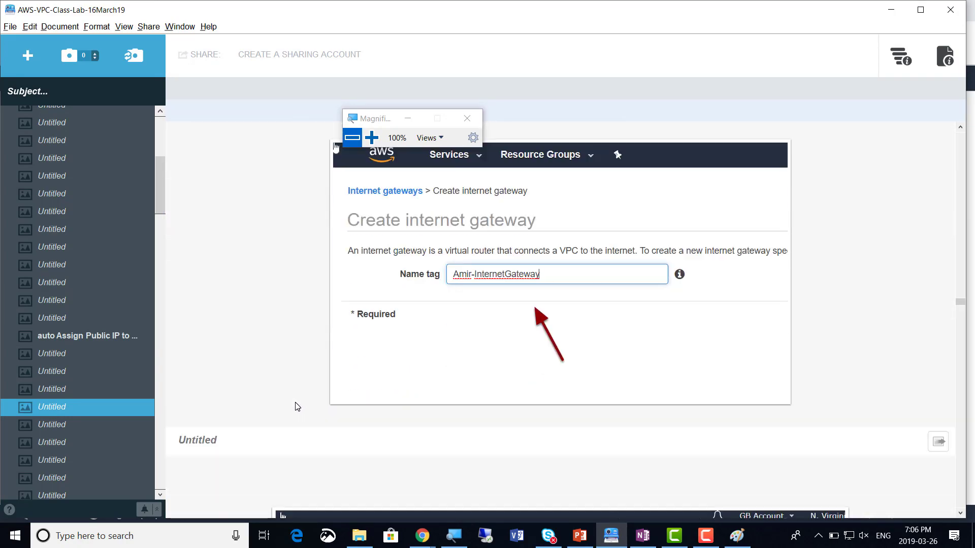
scroll(299, 406, "down", 15)
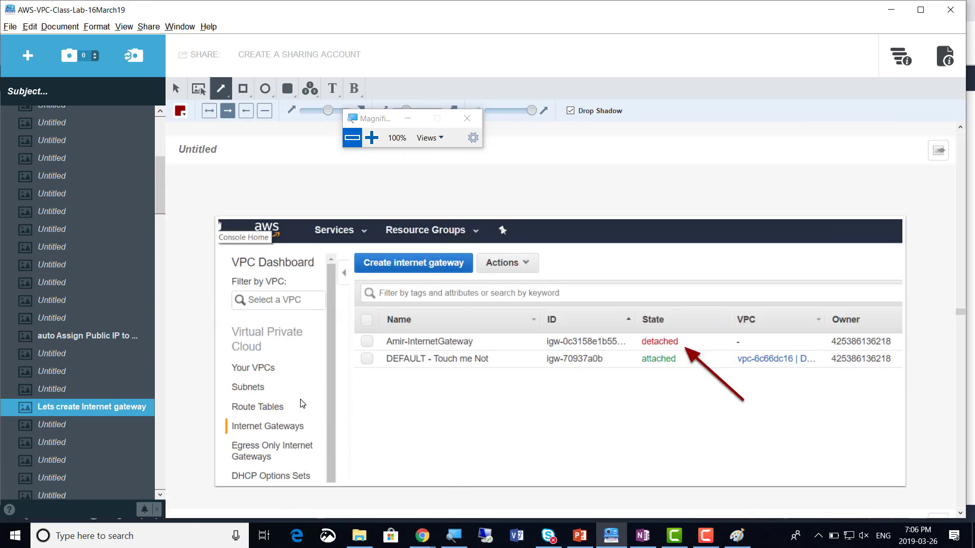
scroll(302, 404, "down", 12)
scroll(302, 404, "down", 10)
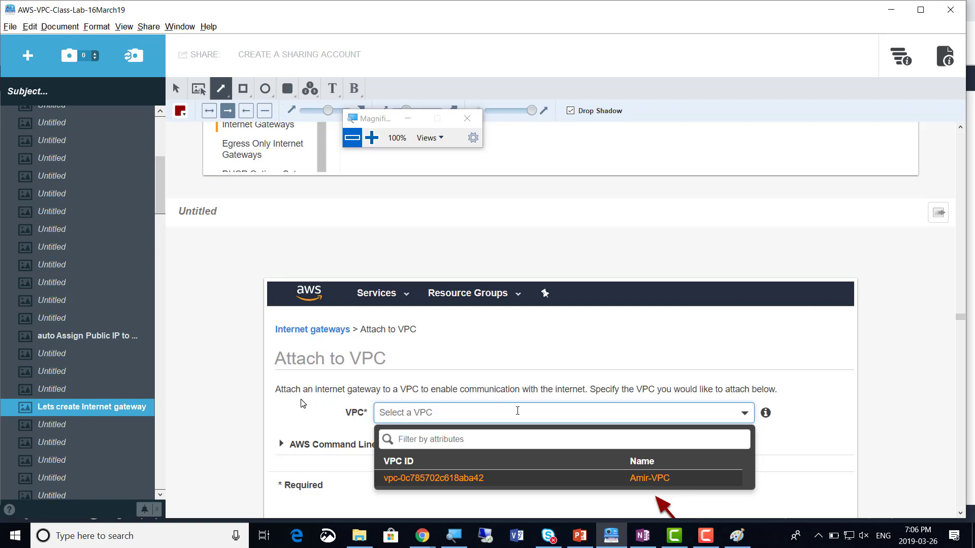
scroll(304, 403, "down", 10)
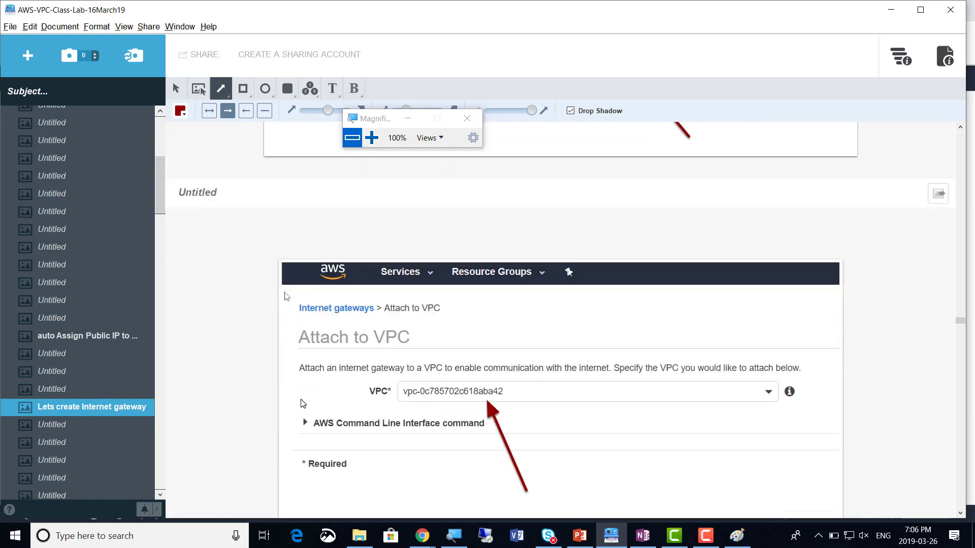
scroll(303, 404, "down", 10)
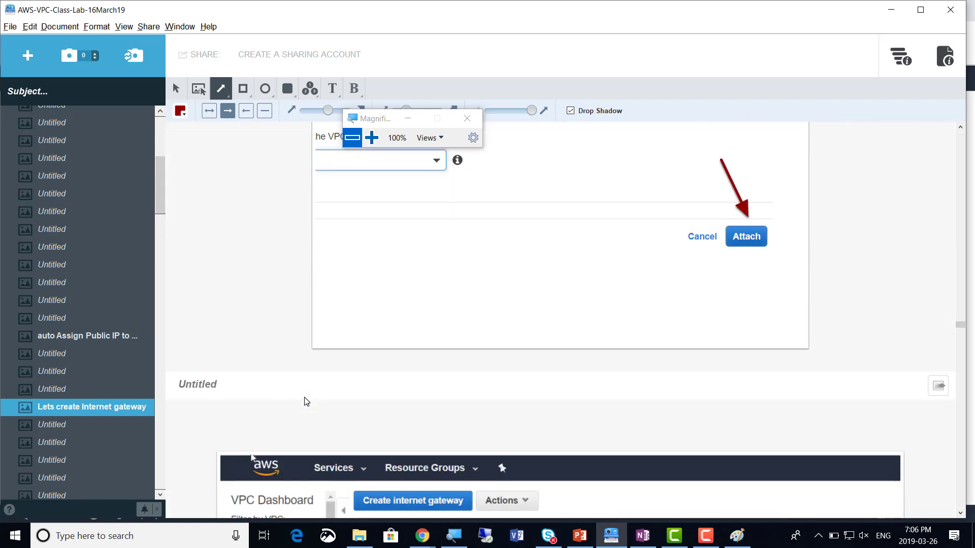
scroll(306, 402, "down", 5)
scroll(306, 400, "down", 6)
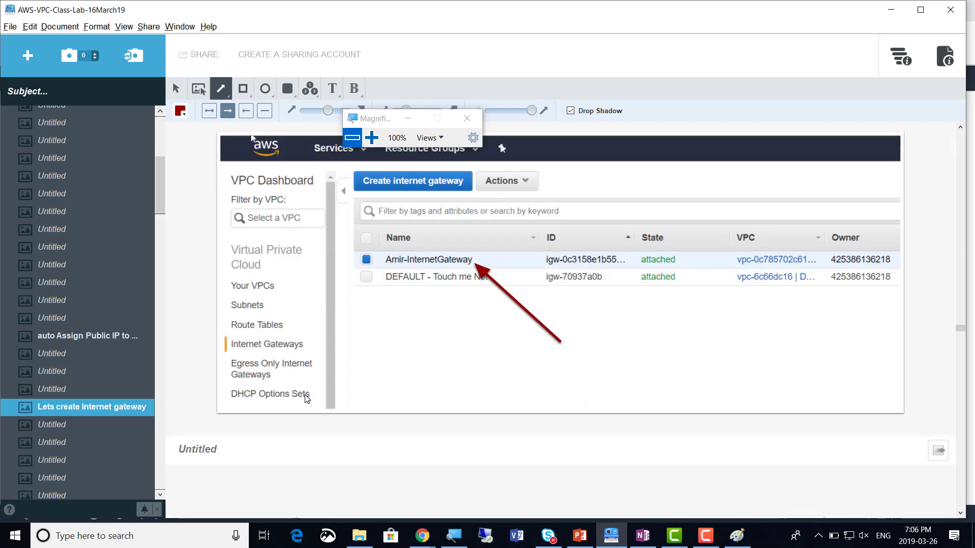
scroll(307, 399, "down", 1)
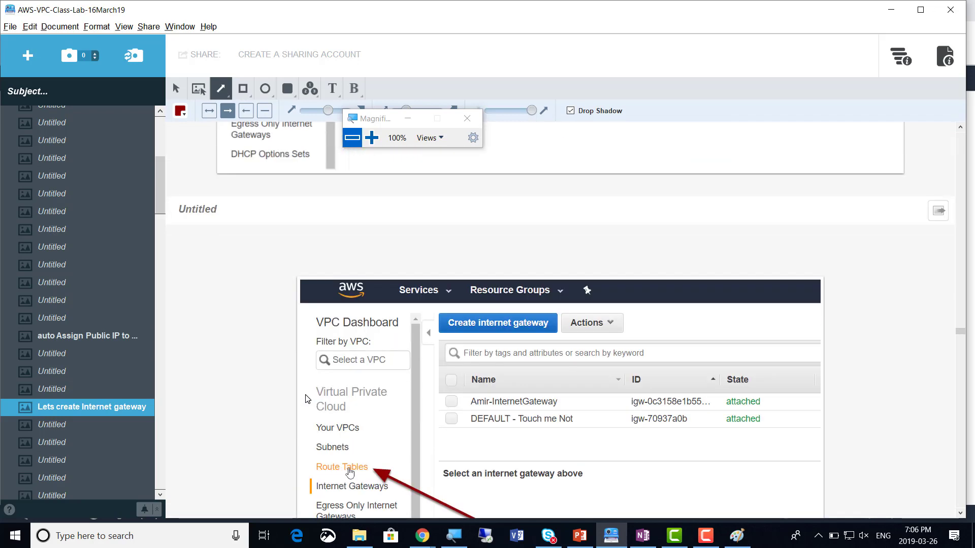
Title the Clarify step 'Lets Create a Rout Table', attaching it to the INTERNET GATEWAY and PUBLIC SUBNET
left_click(206, 219)
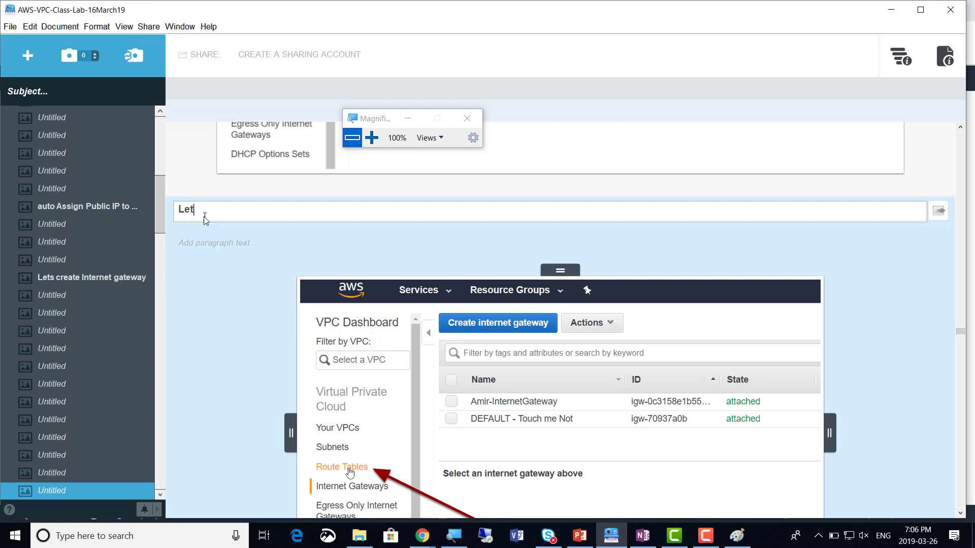
type("Lets Create a Rout Table. attach")
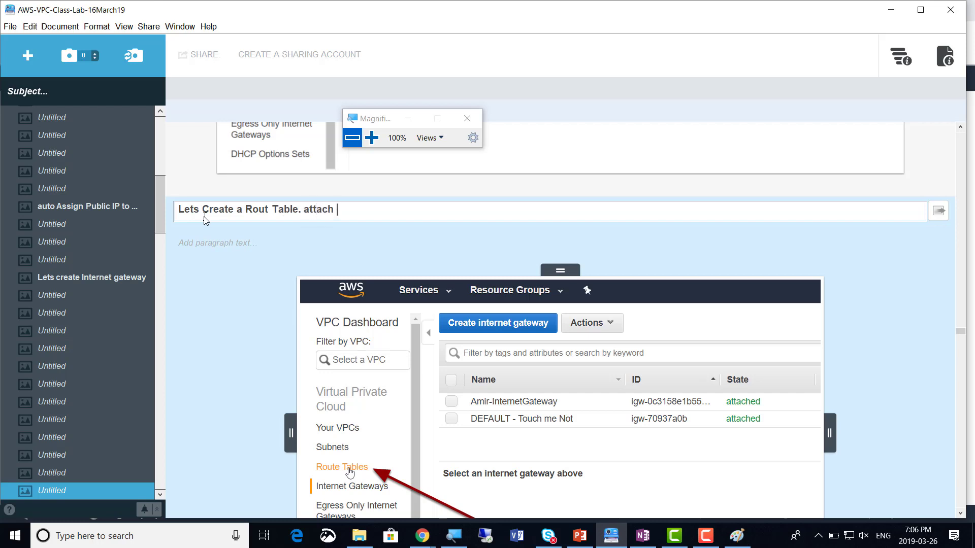
type(" one side of it to the")
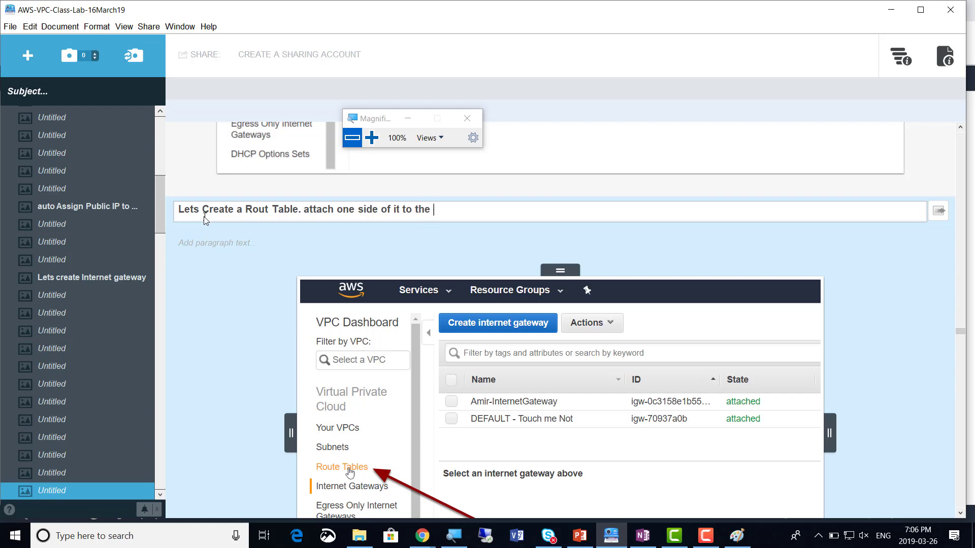
type(" INTER")
type("T")
key("BackSpace")
key("BackSpace")
type("T GATEWAY a")
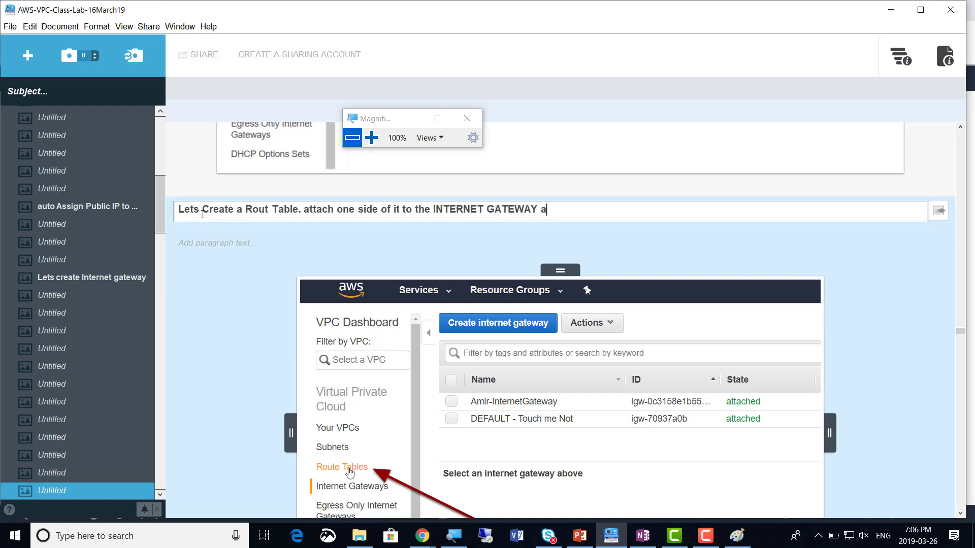
type("nd the other side to")
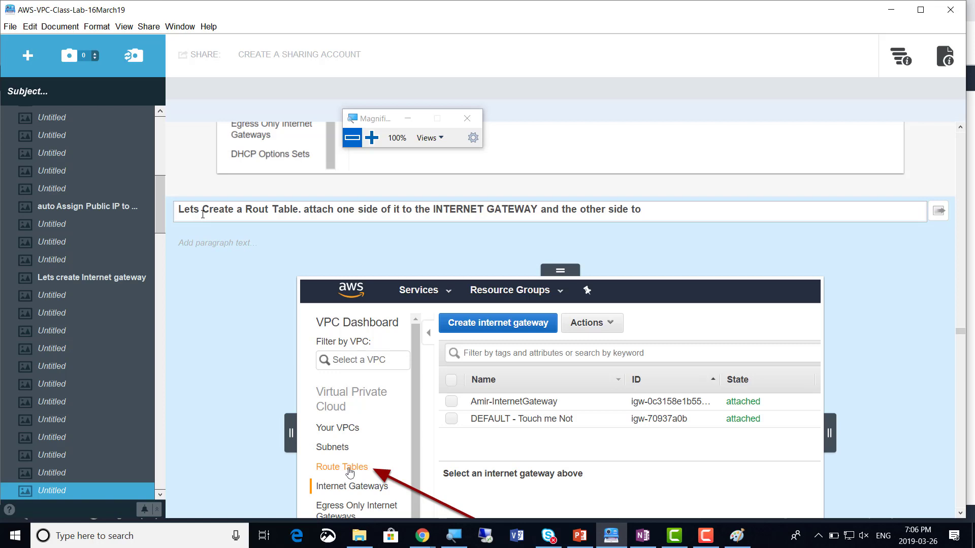
type(" PUBLIC SUBNET")
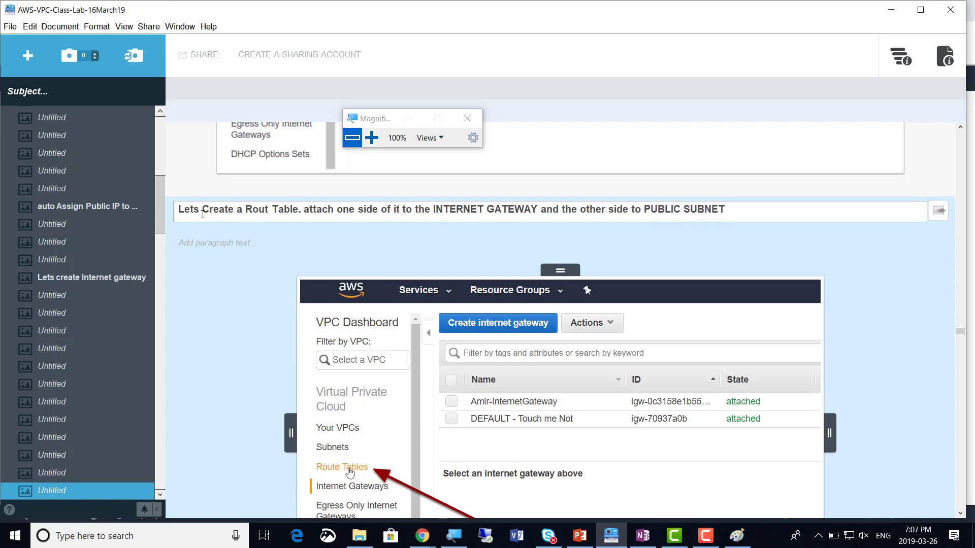
In the Paint VPC diagram, pick dark red and place a text box beside the IGW label
key("alt+Tab")
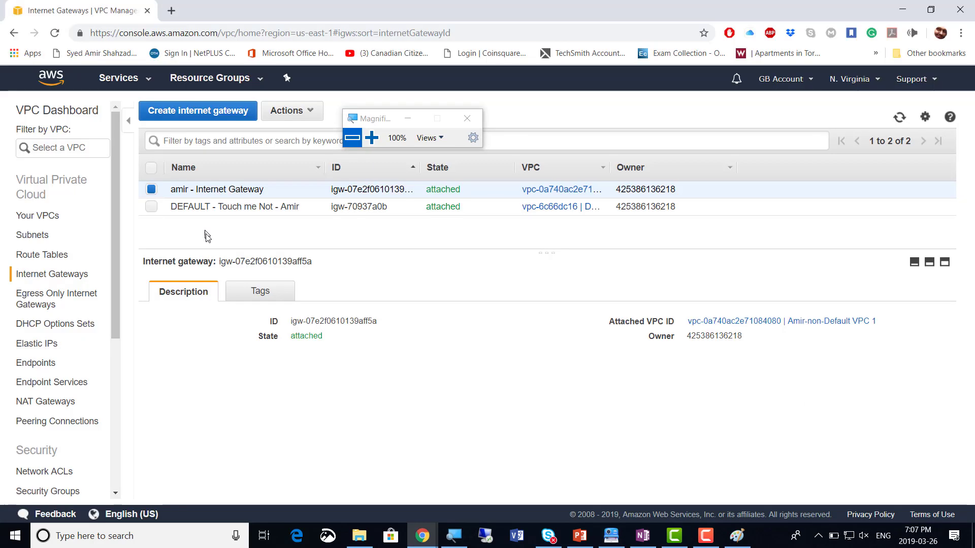
key("alt+Tab")
key("alt+Tab")
key("alt+Tab")
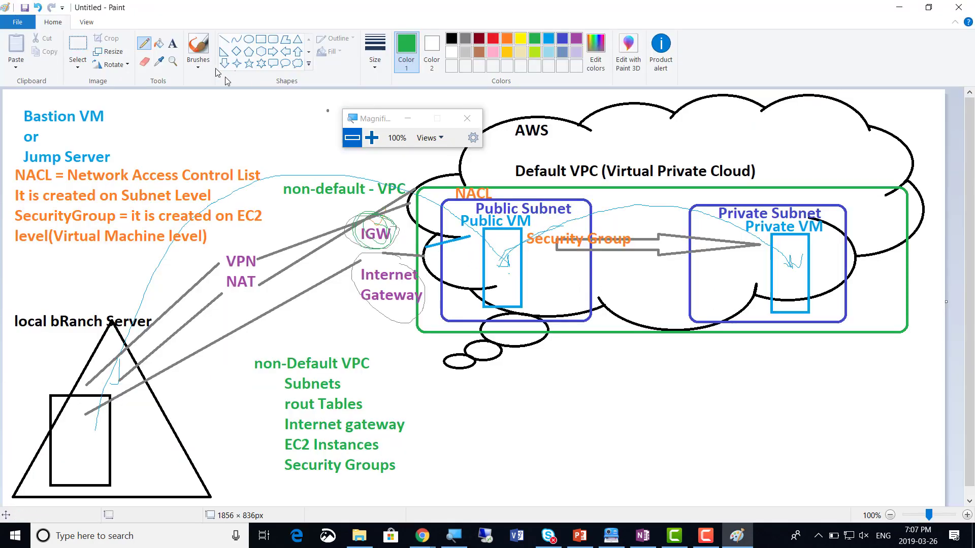
left_click(479, 39)
left_click(173, 44)
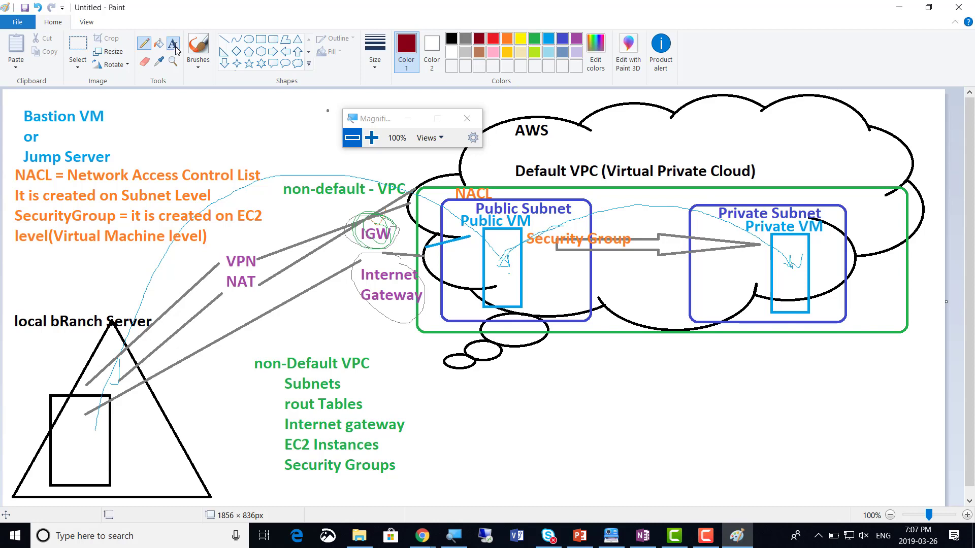
left_click(403, 245)
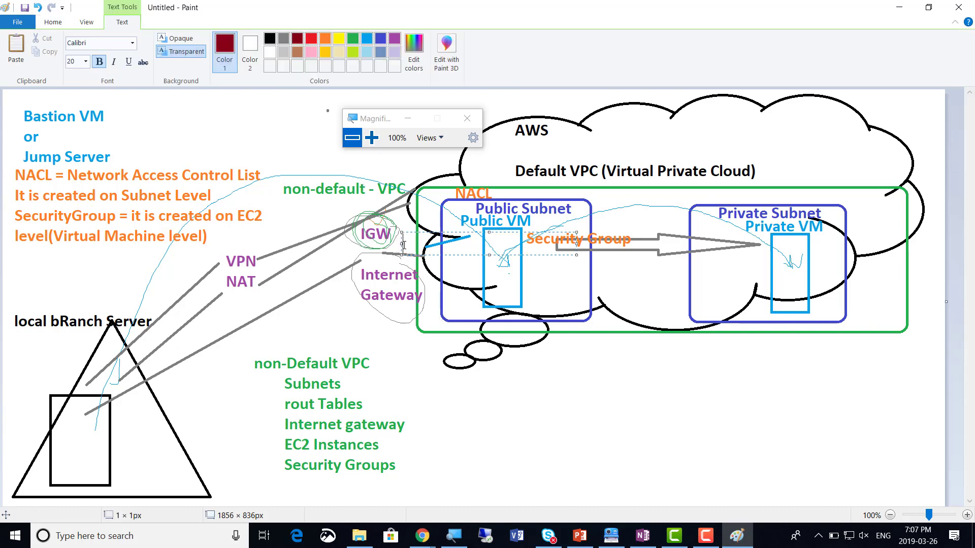
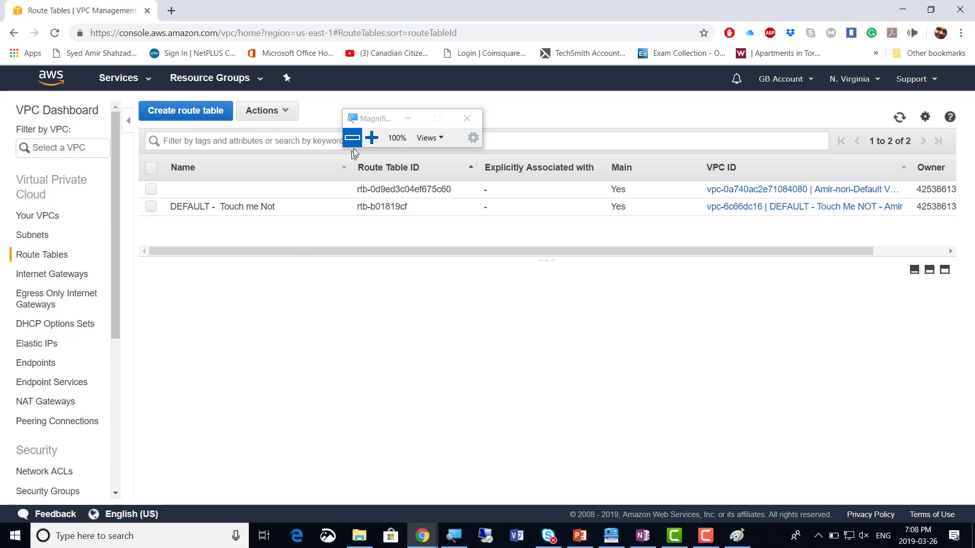
Append the owner's name to the default route table's 'Touch me Not' name and save it
left_click(371, 138)
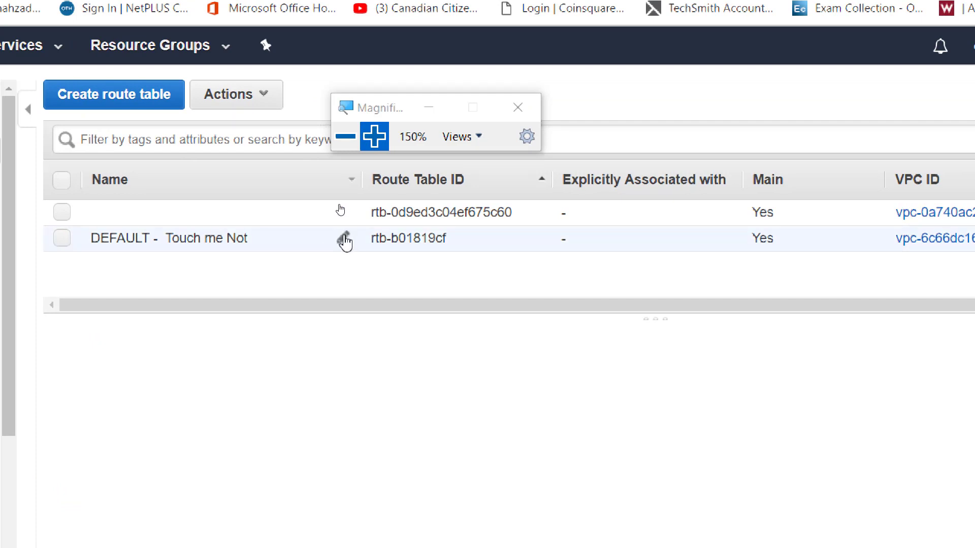
left_click(343, 238)
left_click(257, 241)
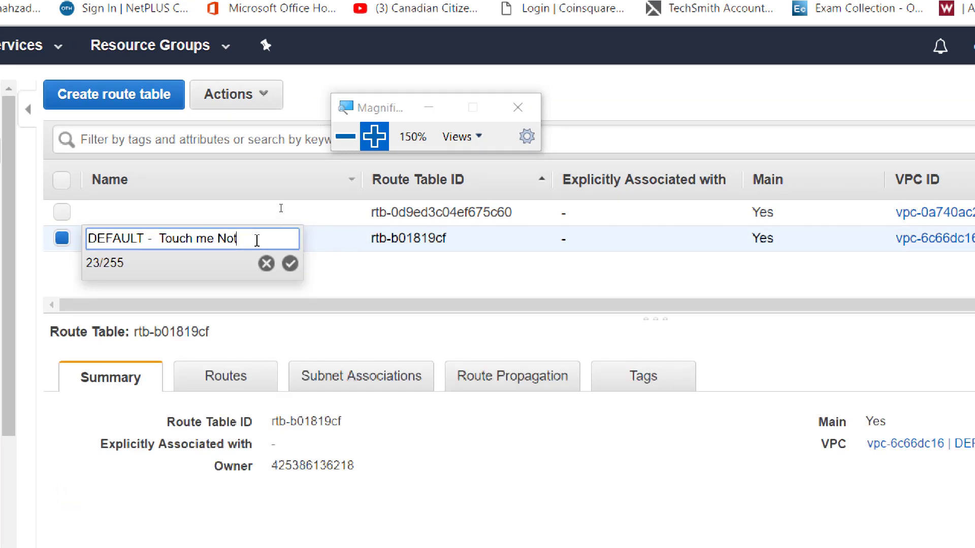
type("- Amir")
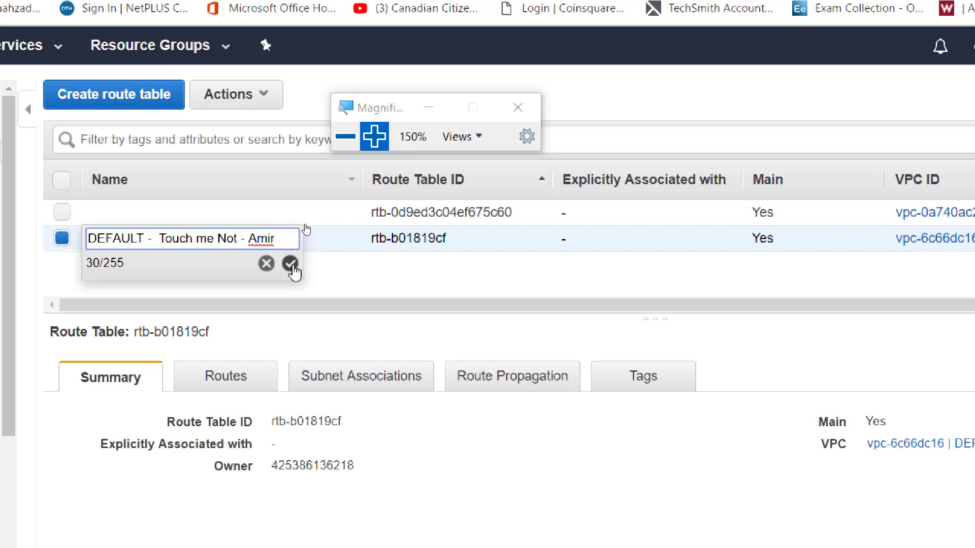
left_click(291, 264)
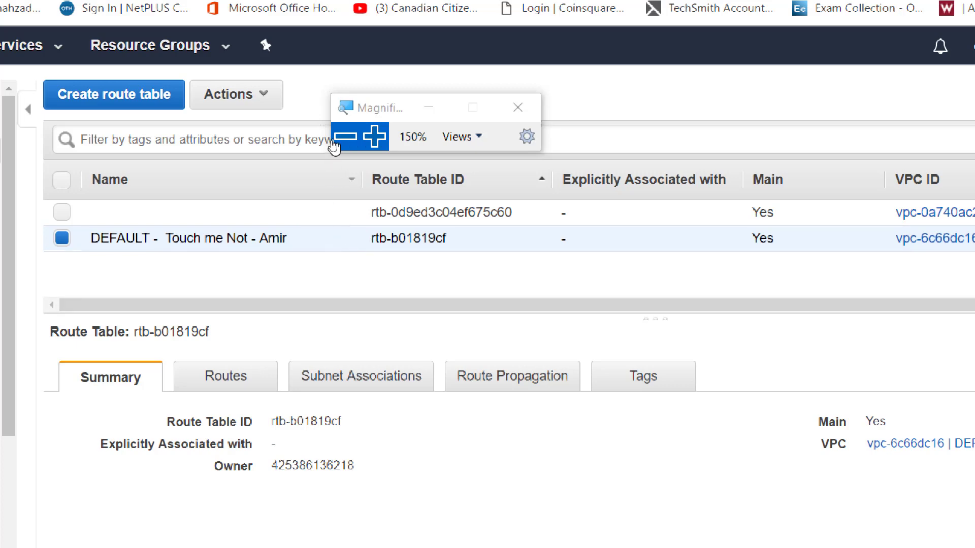
left_click(337, 145)
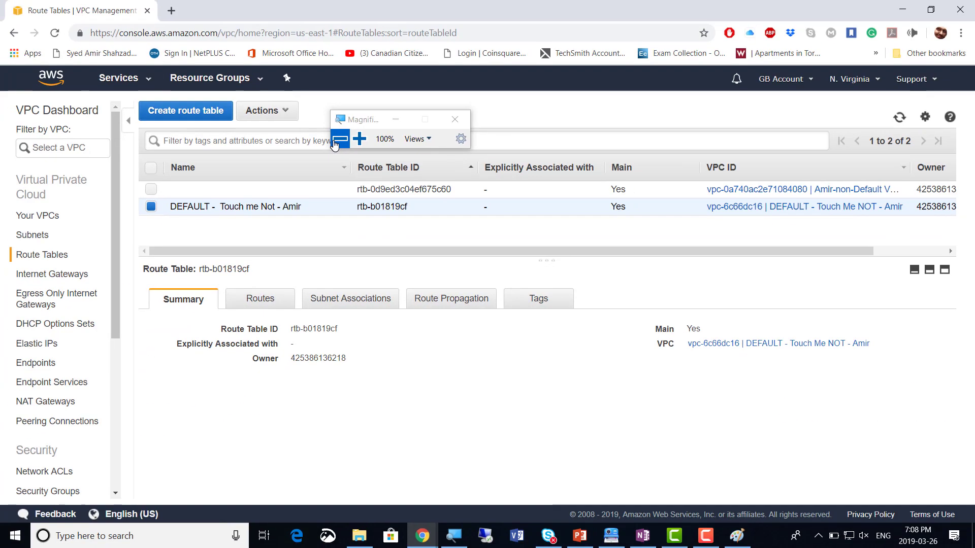
Start a new route table, naming it with the owner's name plus 'Rout Table - Connecting IGW to Public Subn'
left_click(181, 116)
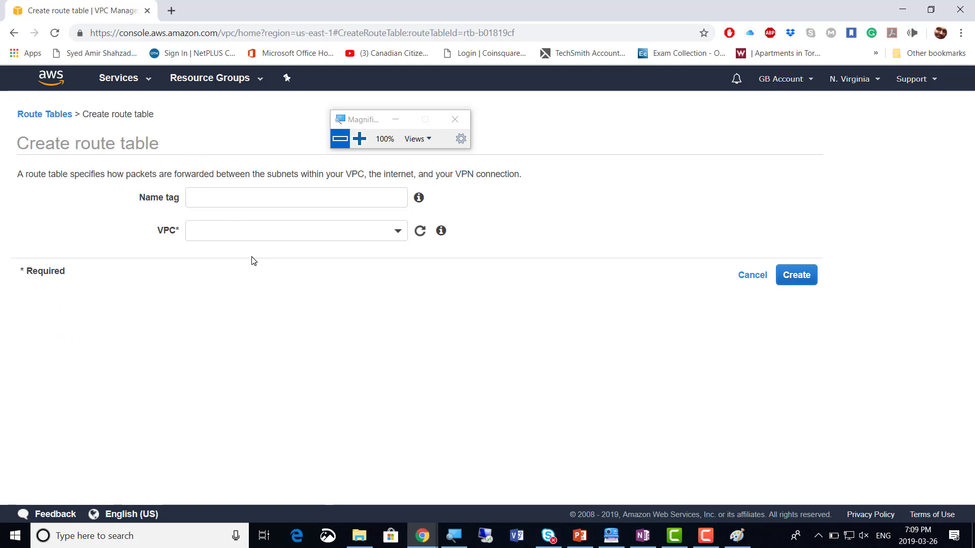
left_click(13, 32)
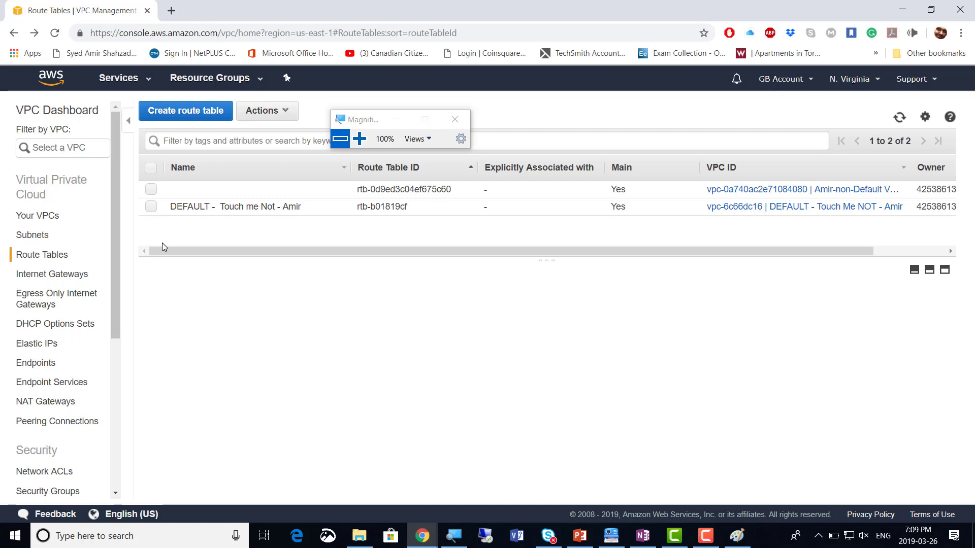
left_click(174, 116)
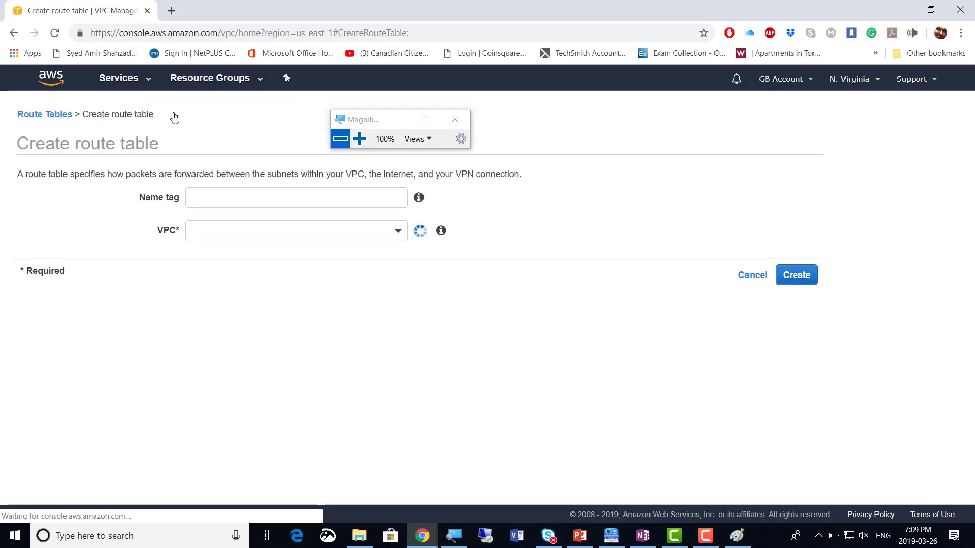
left_click(237, 196)
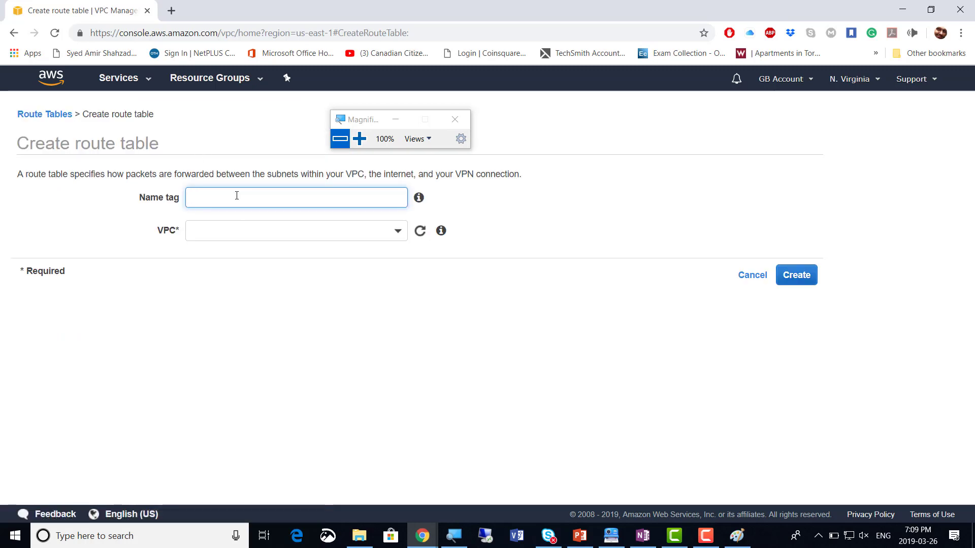
type("amir - Rout Table")
left_click(359, 139)
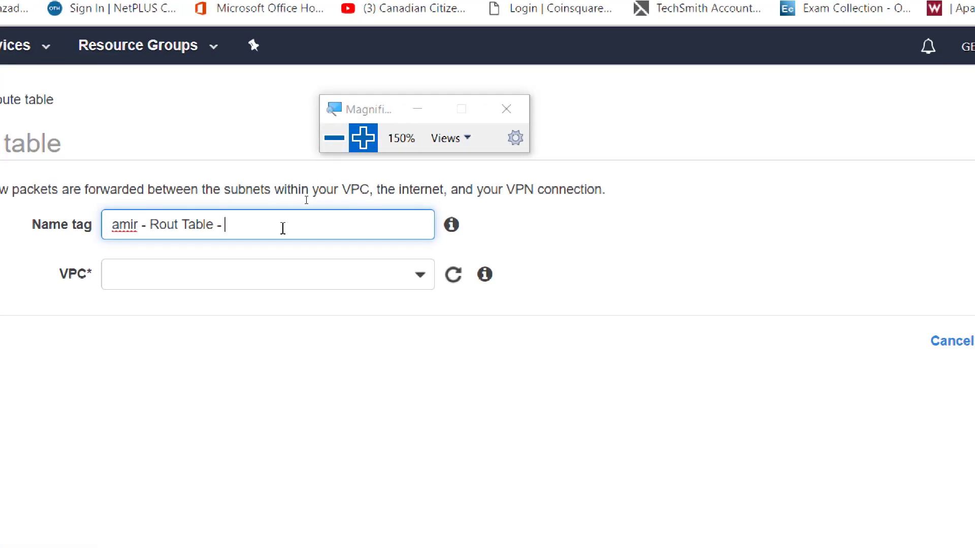
type("- Connecting I")
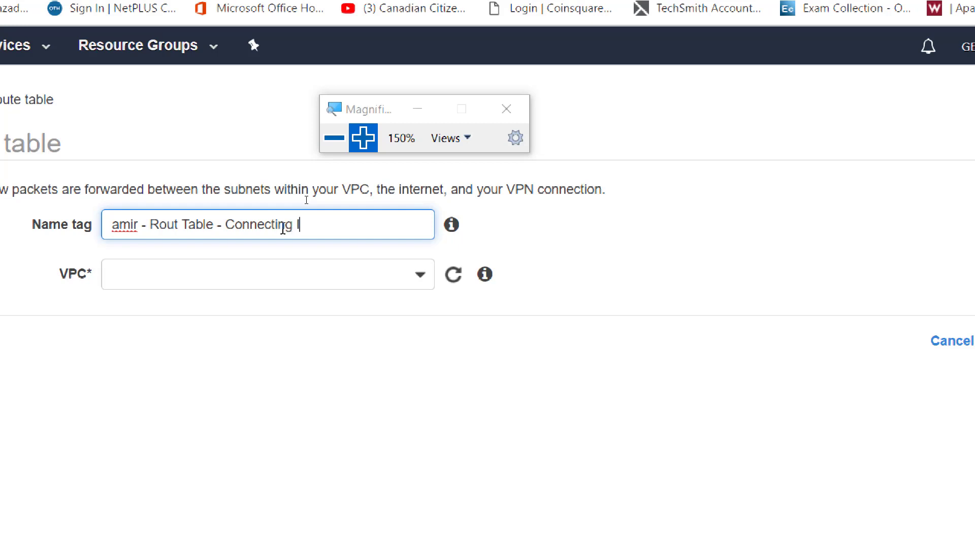
type("GW to Public S")
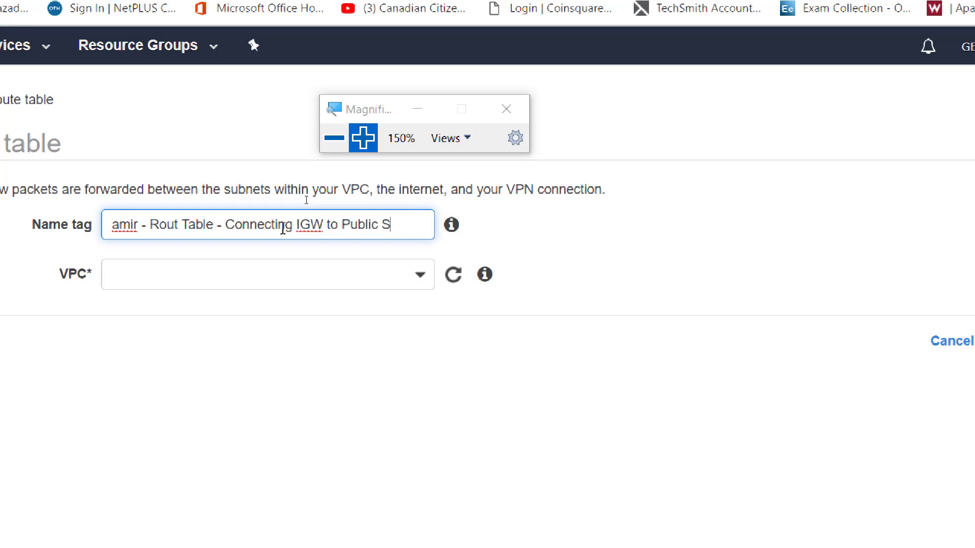
type("ubnet")
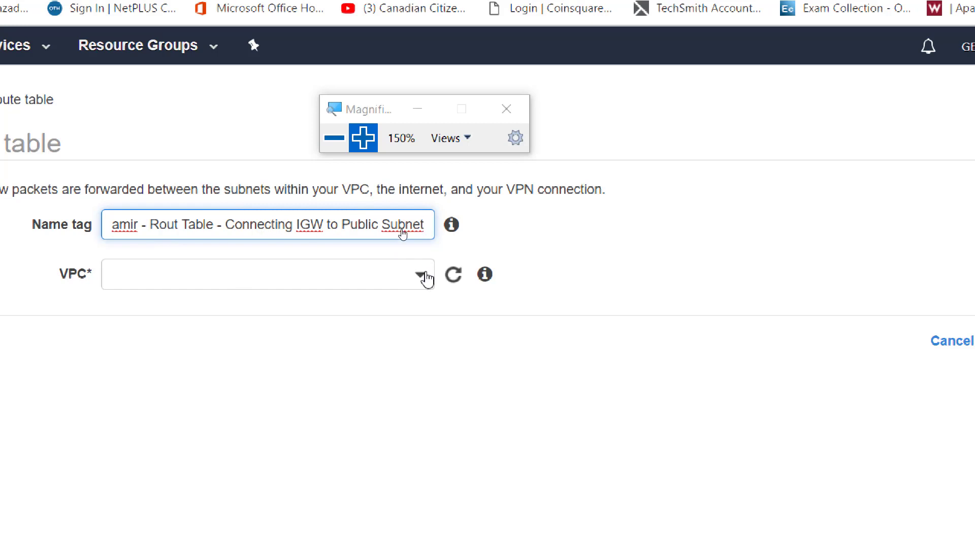
Assign the table to the non-default VPC, correct 'Rout' to 'Route', and create it
left_click(422, 278)
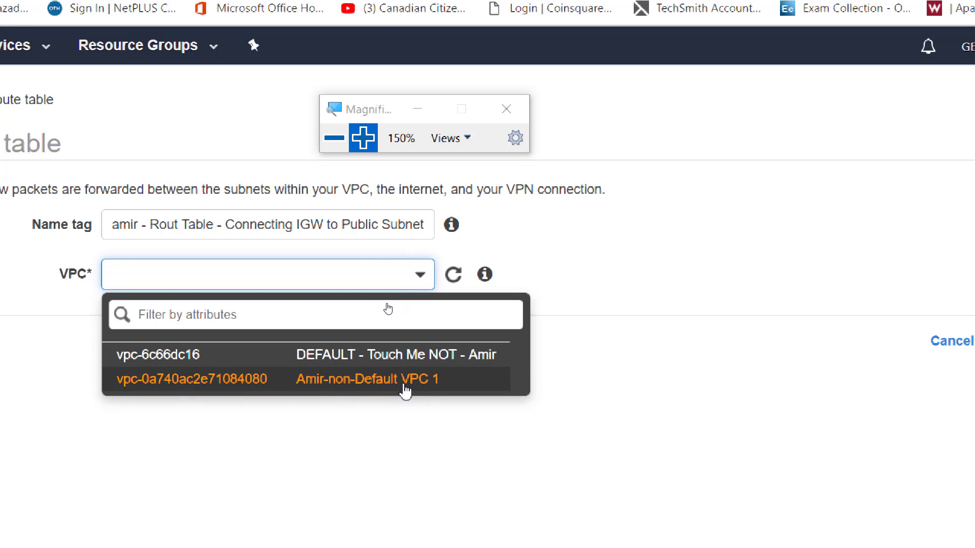
left_click(405, 390)
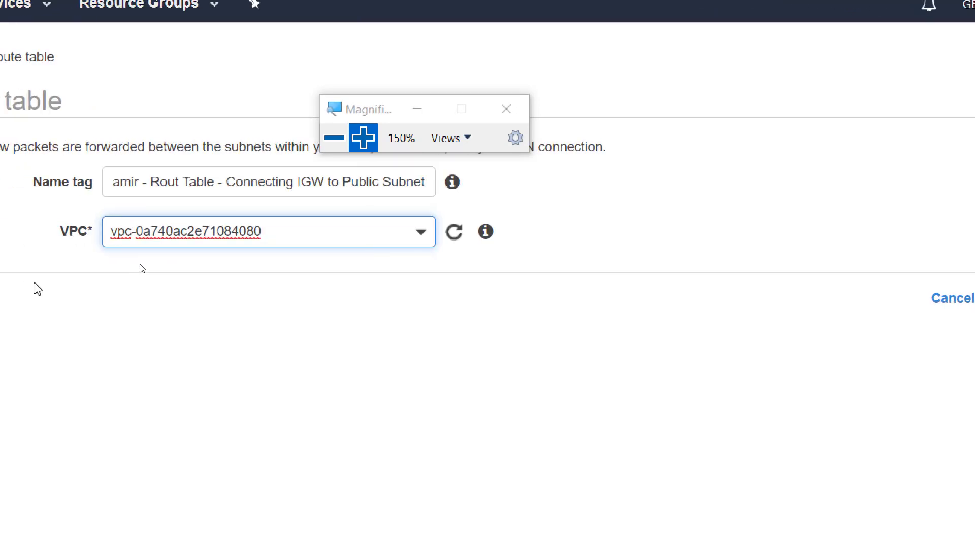
left_click(179, 183)
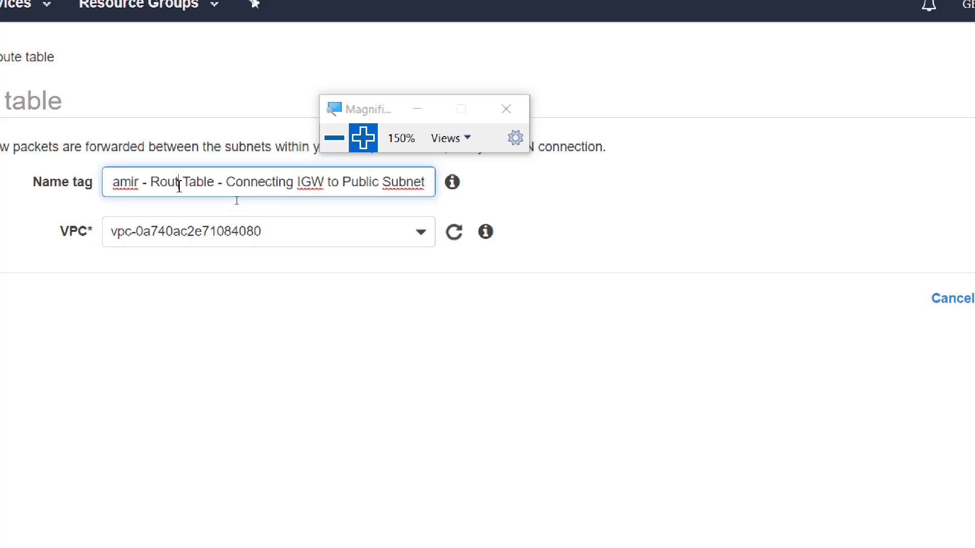
type("e")
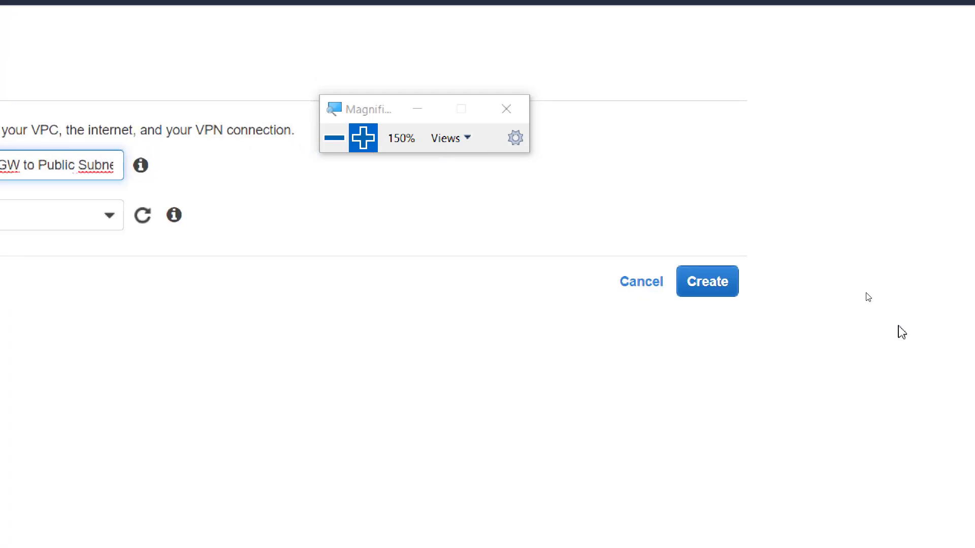
left_click(692, 291)
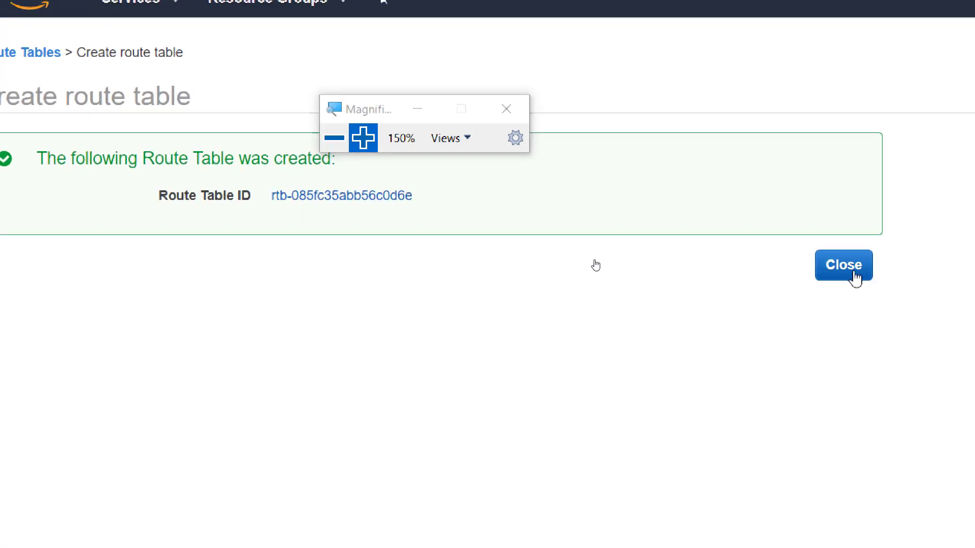
left_click(842, 271)
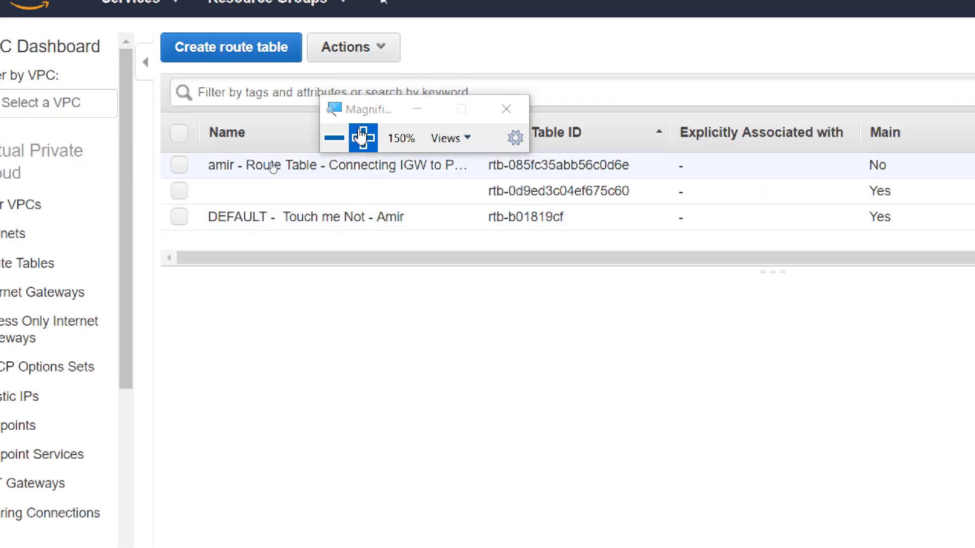
left_click_drag(367, 115, 852, 364)
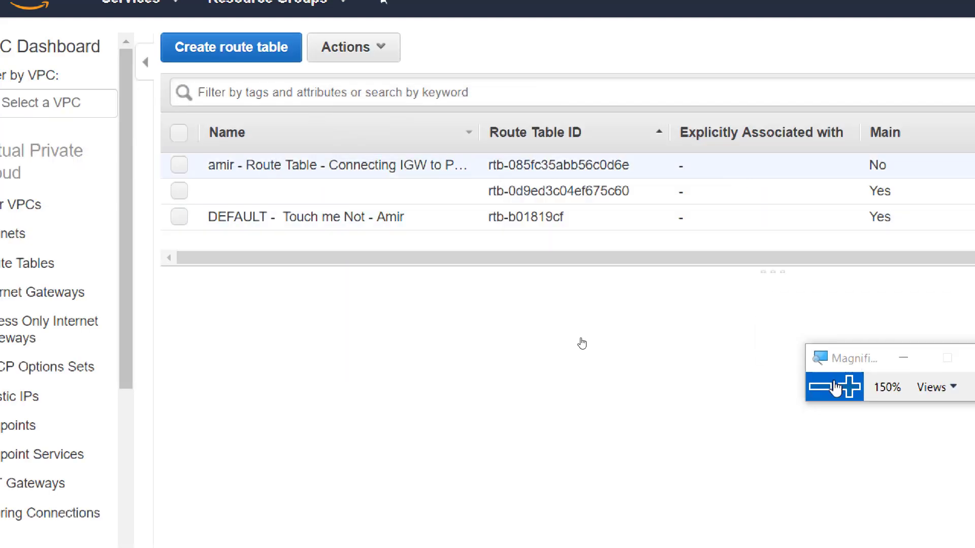
left_click(825, 394)
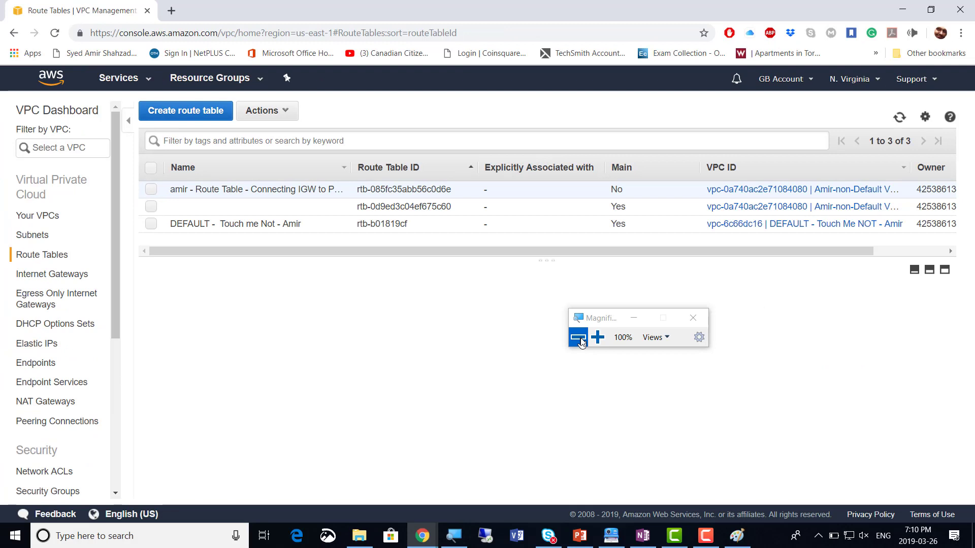
Open Edit routes for rtb-085fc35abb56c0d6e from its Routes tab
left_click(151, 191)
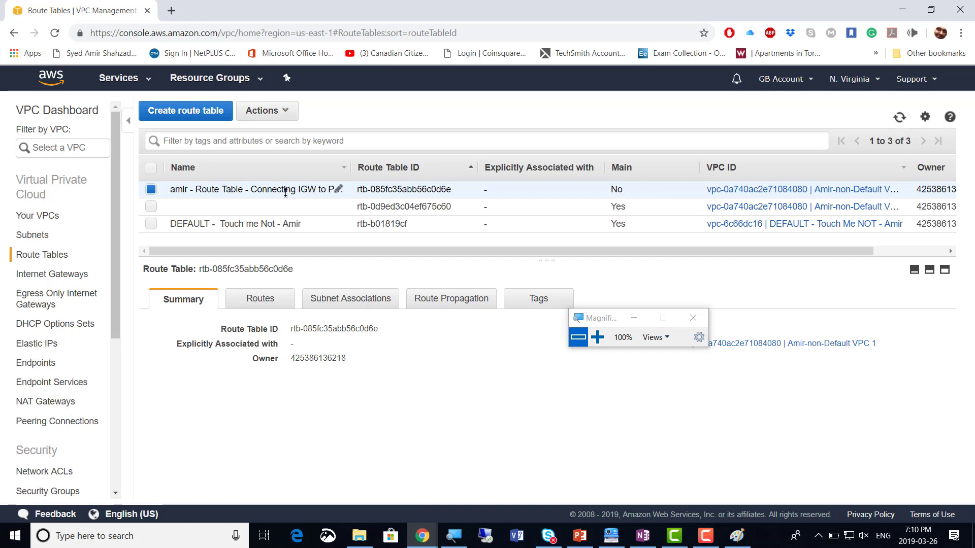
left_click(257, 303)
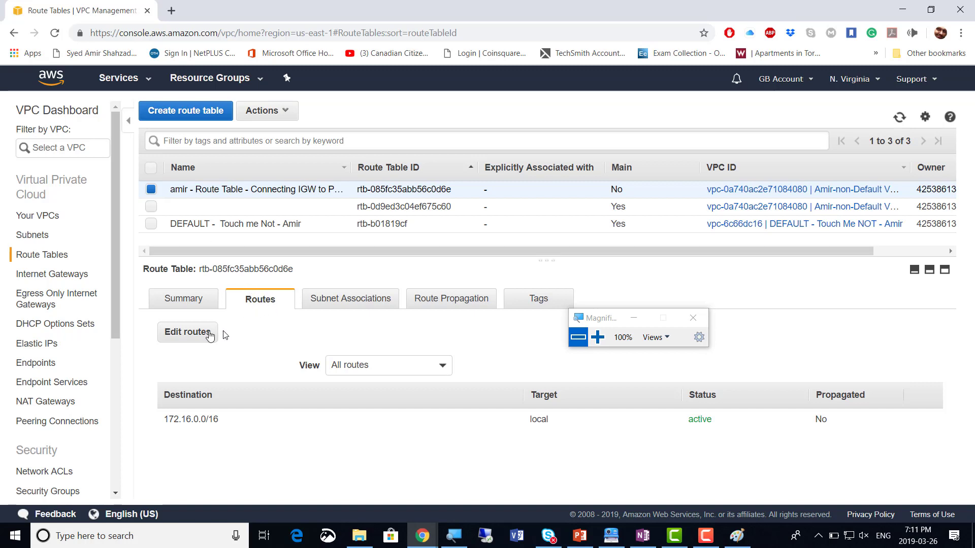
left_click(197, 336)
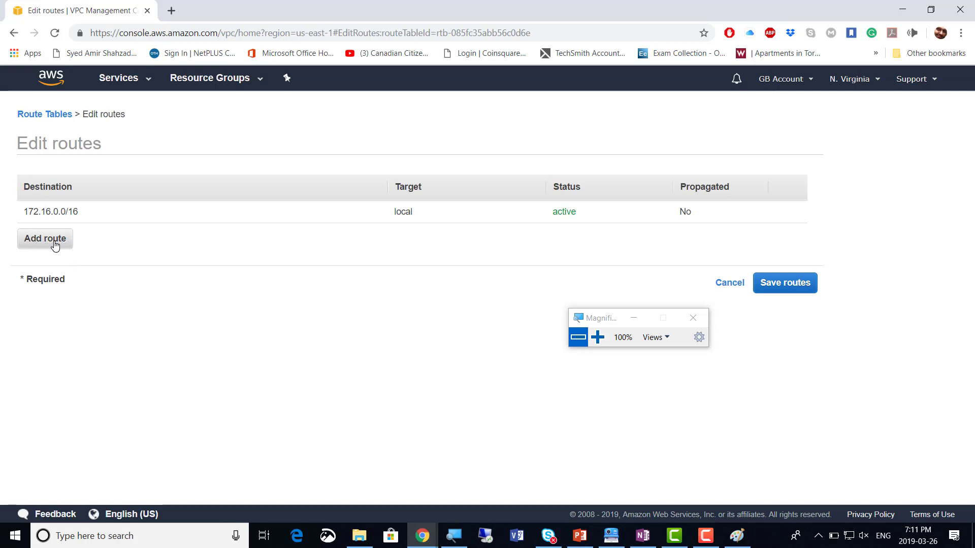
Add a 0.0.0.0/0 route targeting internet gateway igw-07e2f0610139aff5a and save the routes
left_click(57, 246)
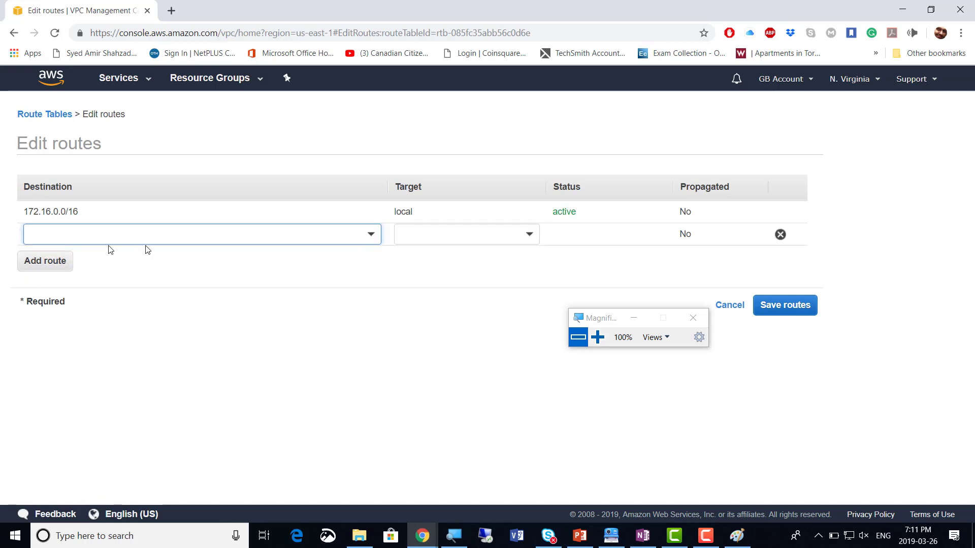
left_click(371, 236)
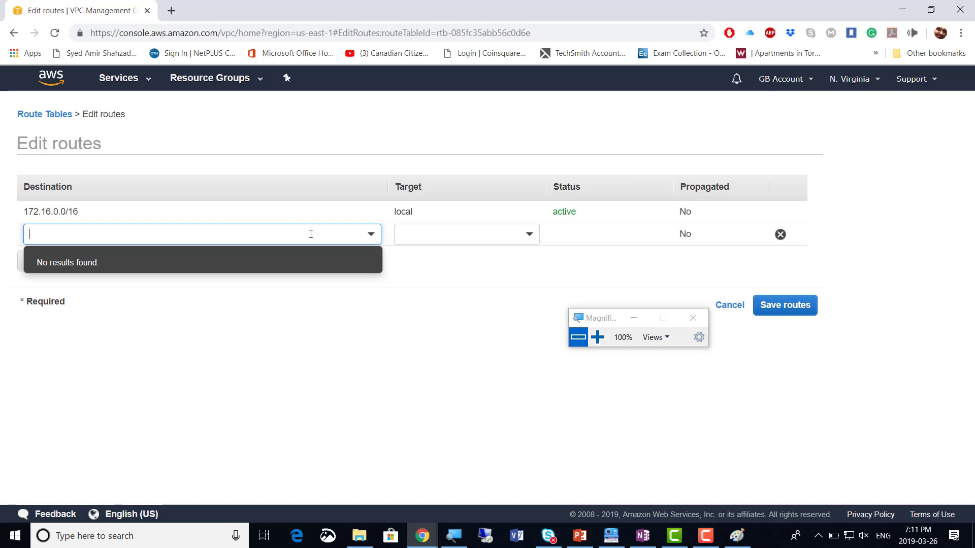
type("0.0.")
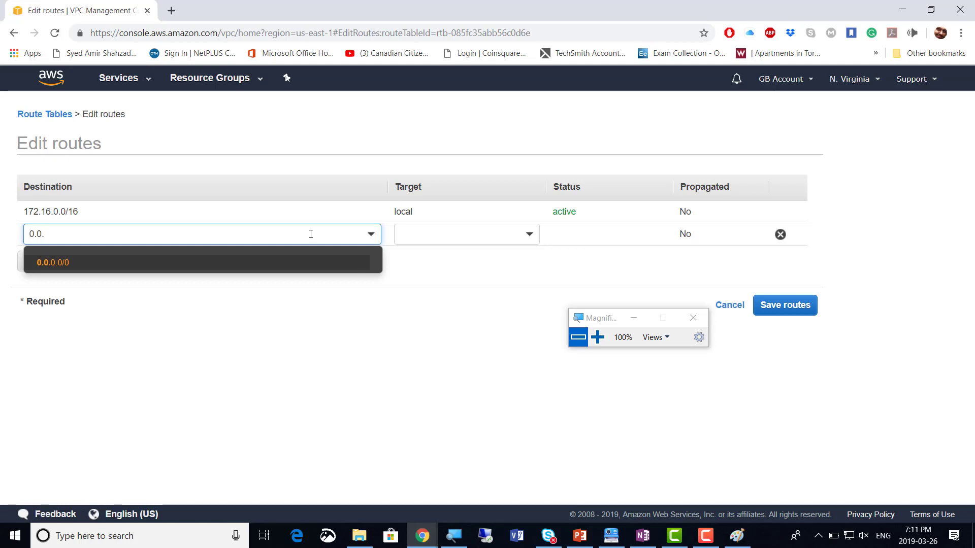
left_click(67, 269)
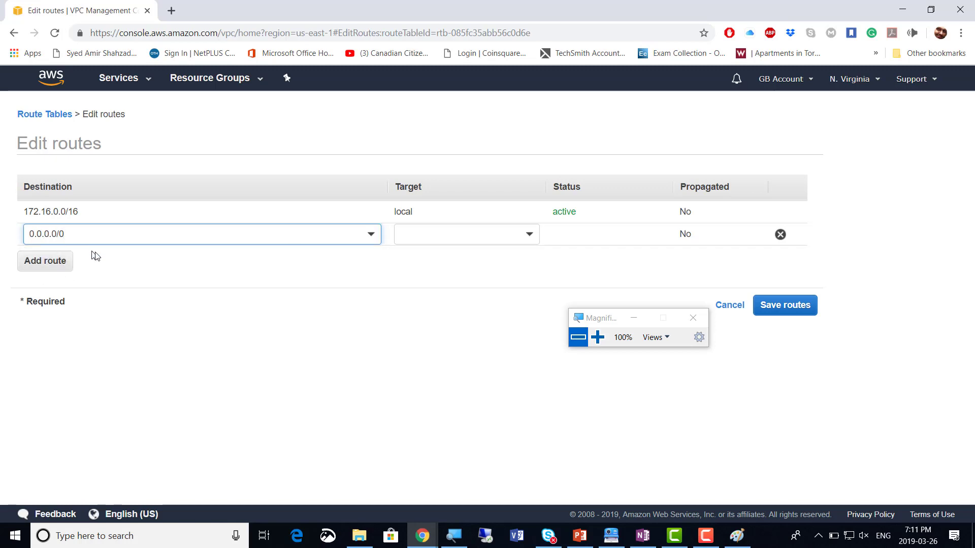
left_click(527, 239)
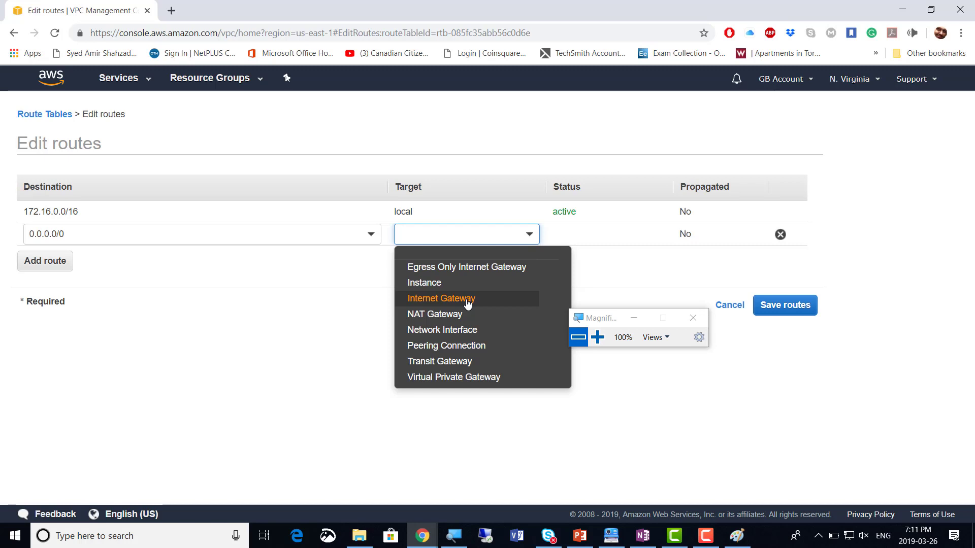
left_click(468, 299)
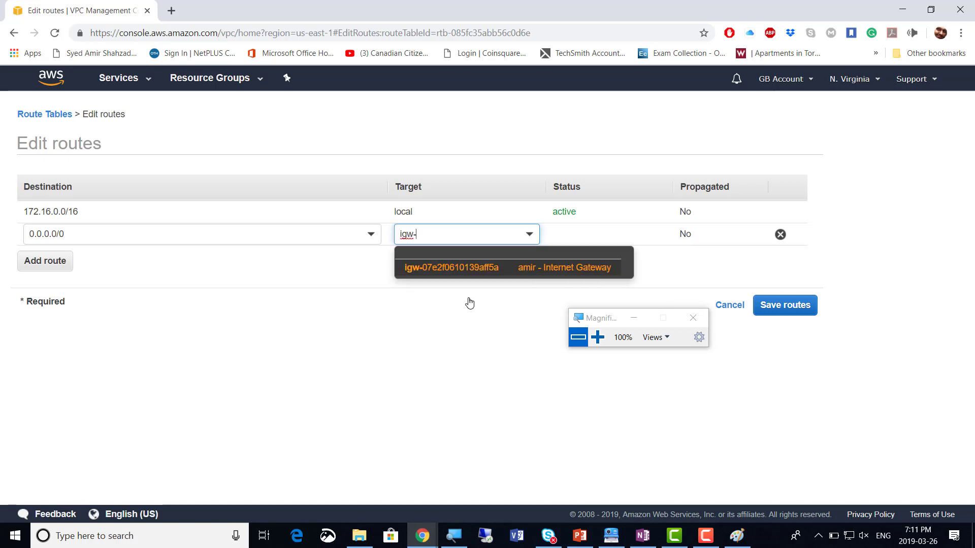
left_click(527, 272)
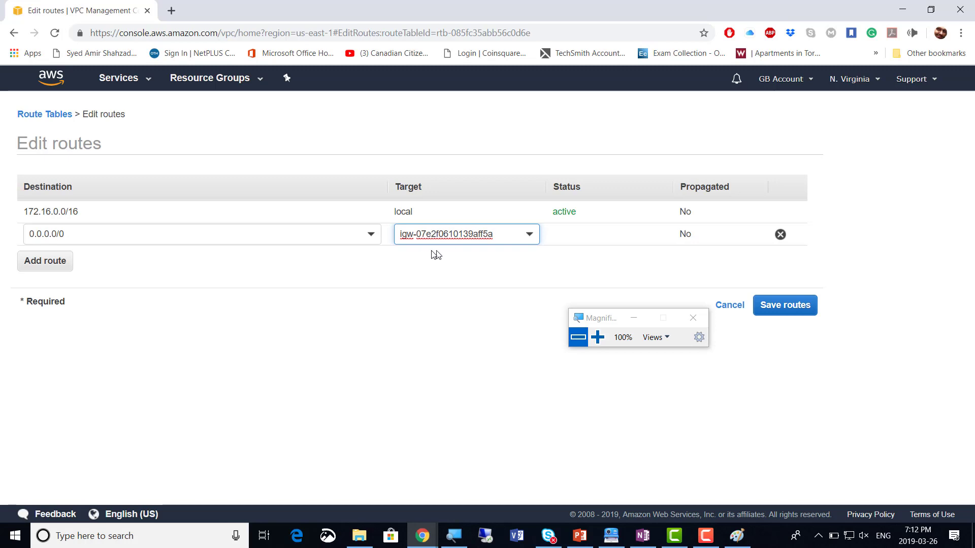
left_click(152, 264)
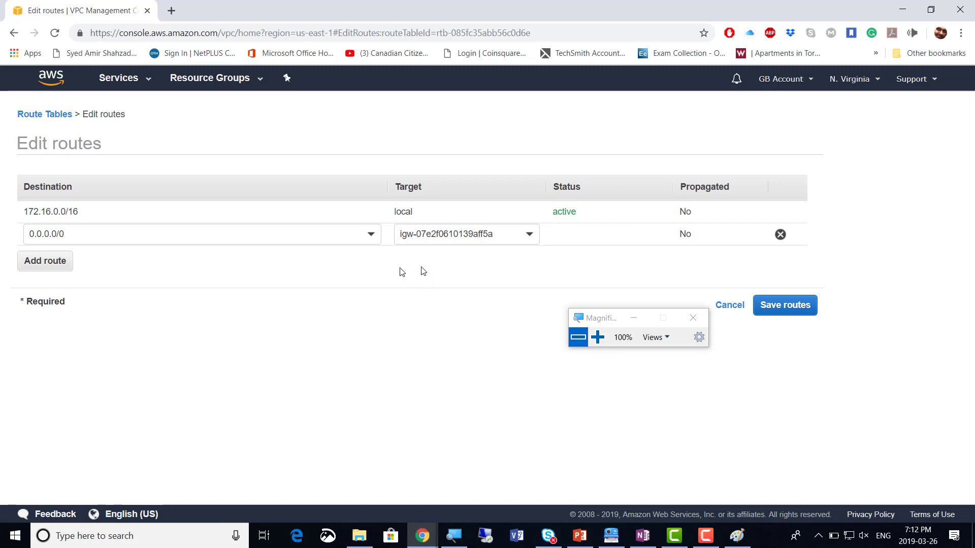
left_click(790, 311)
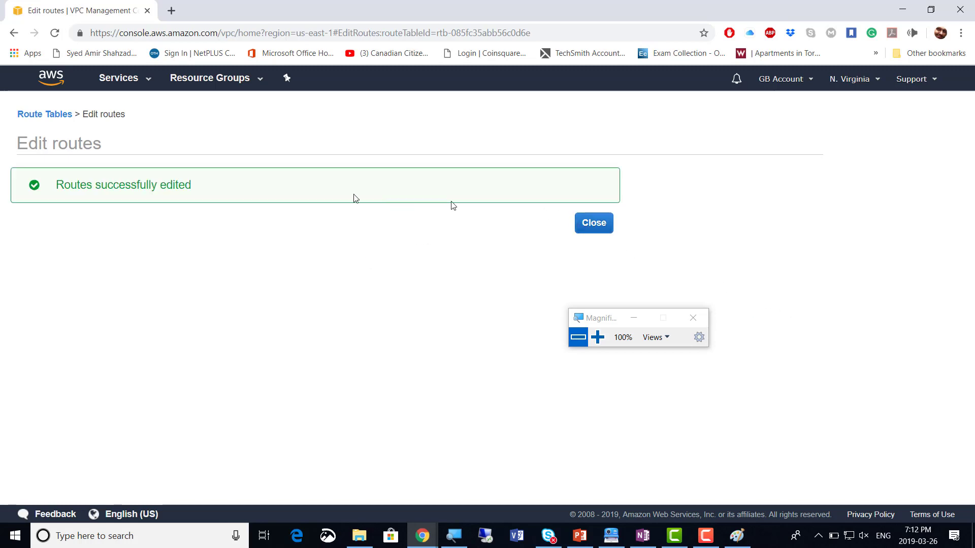
Close the confirmation to see the active 0.0.0.0/0 route, then switch to OneNote
left_click(598, 230)
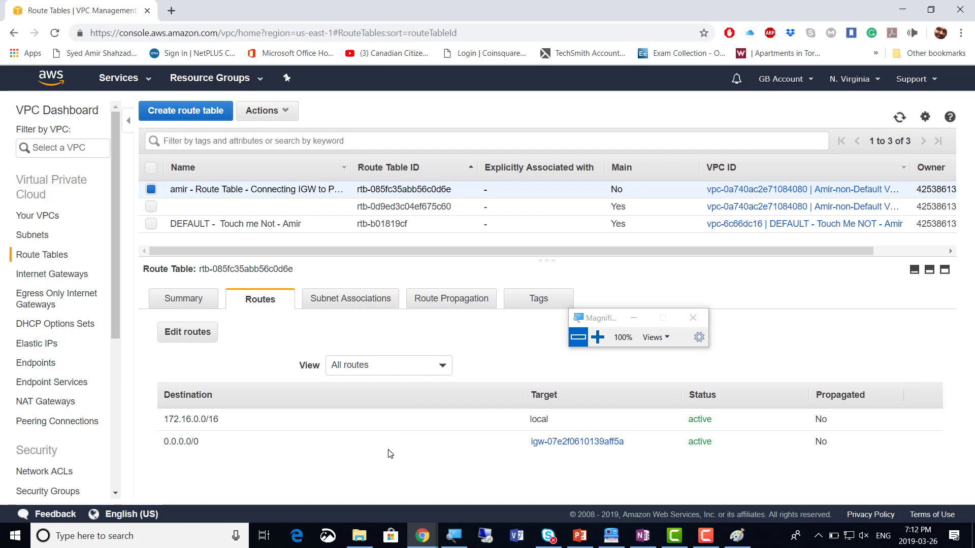
key("alt+Tab")
key("alt+Tab")
key("alt+Tab")
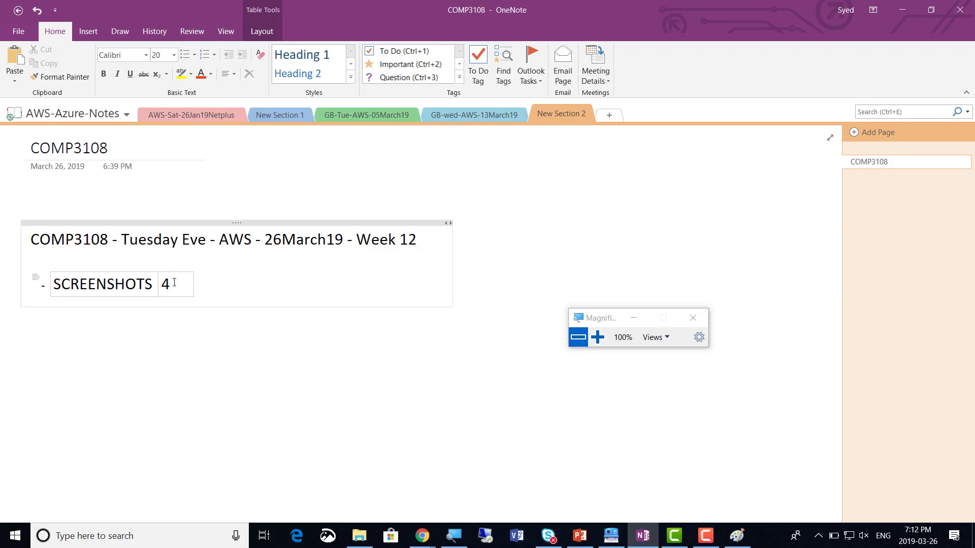
Change the OneNote SCREENSHOTS count from 4 to 5 and return to the AWS console
key("BackSpace")
type("5")
key("alt+Tab")
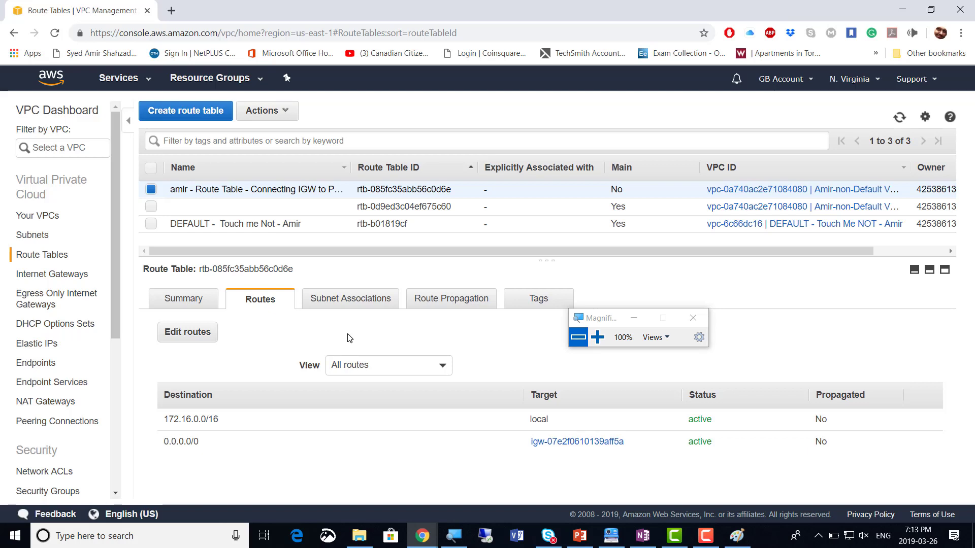
Show the Subnet Associations of rtb-085fc35abb56c0d6e, which has no subnets yet
left_click(344, 303)
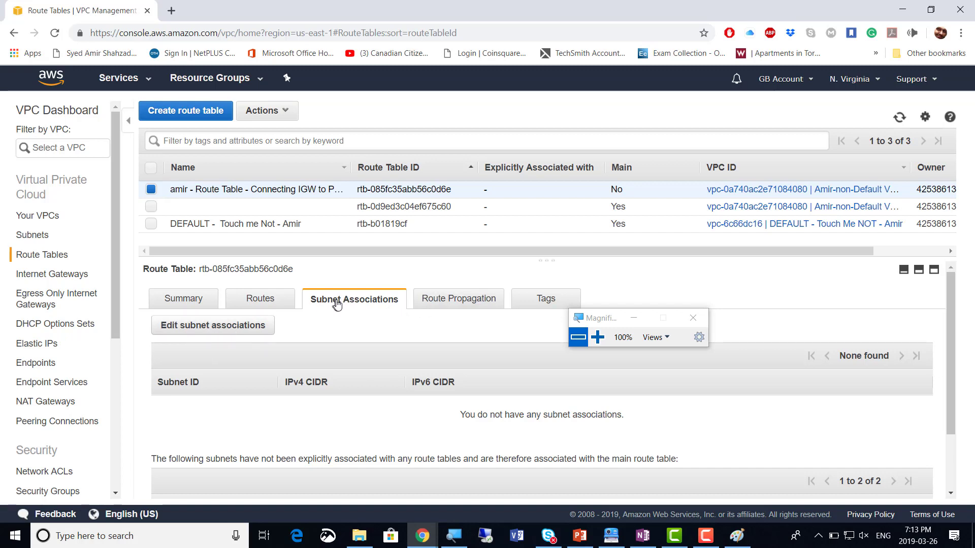
Open Edit subnet associations for the IGW route table, then bring up the Paint diagram
left_click(216, 330)
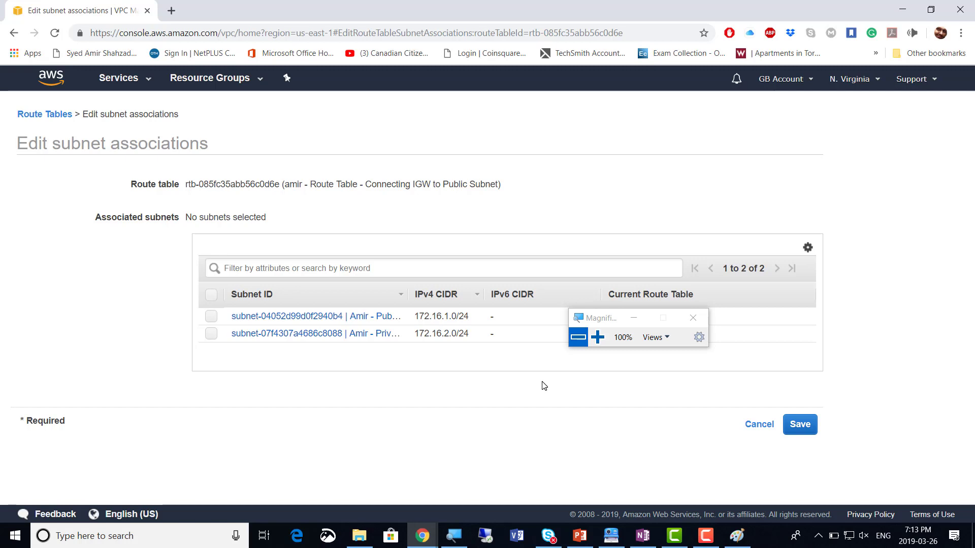
mouse_move(723, 530)
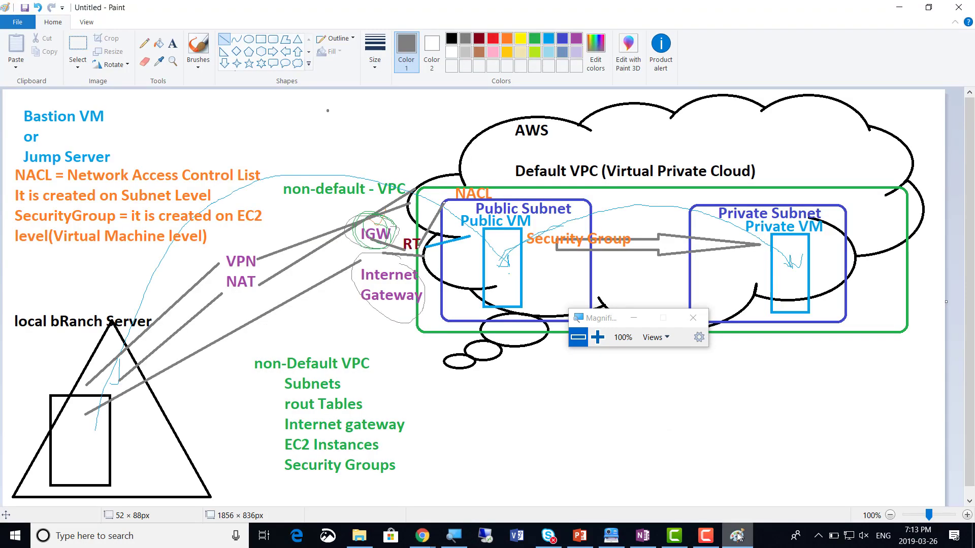
left_click(736, 536)
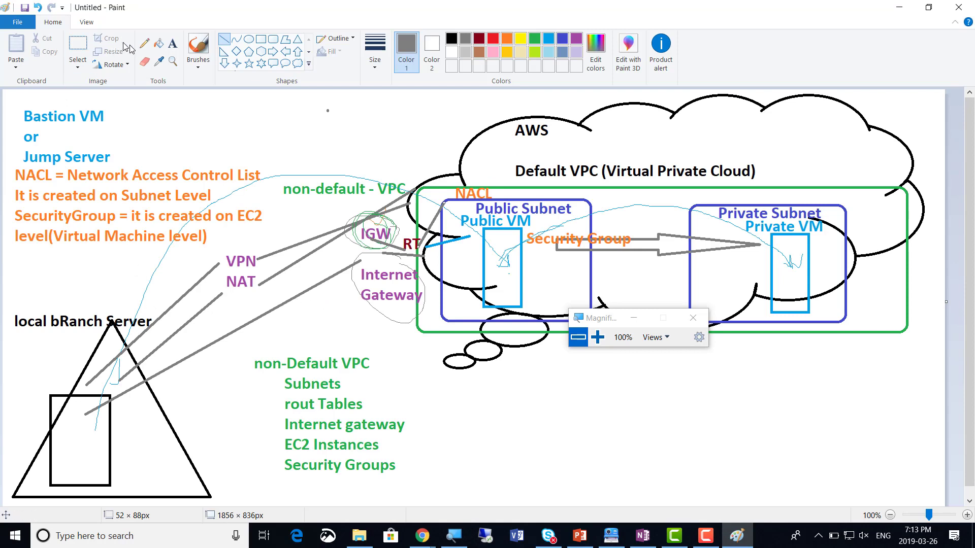
Pencil a path from the branch server to the IGW, circle Public Subnet, and return to AWS
left_click(143, 47)
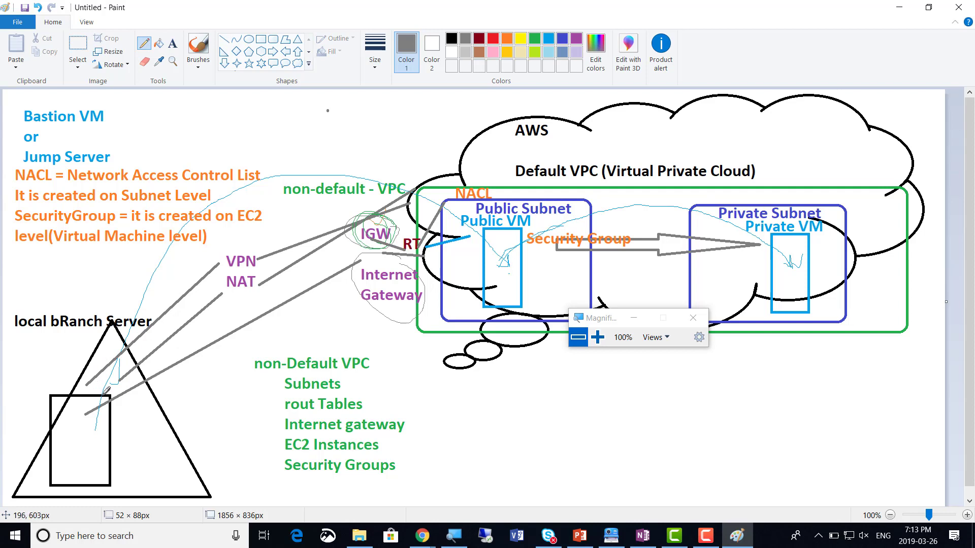
mouse_move(98, 399)
left_mouse_down()
mouse_move(165, 233)
mouse_move(244, 212)
mouse_move(333, 234)
left_mouse_up()
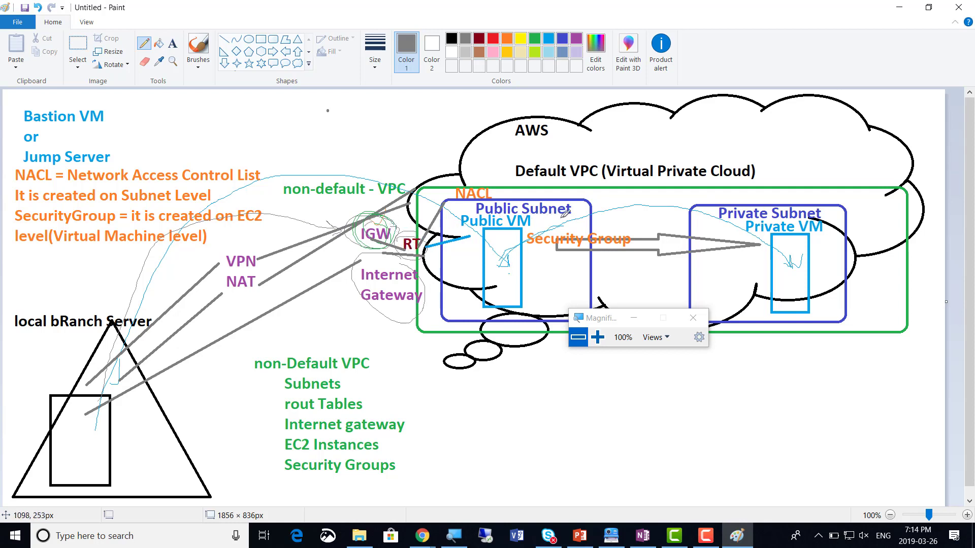
mouse_move(564, 215)
left_mouse_down()
mouse_move(492, 186)
mouse_move(506, 218)
mouse_move(562, 198)
mouse_move(546, 194)
left_mouse_up()
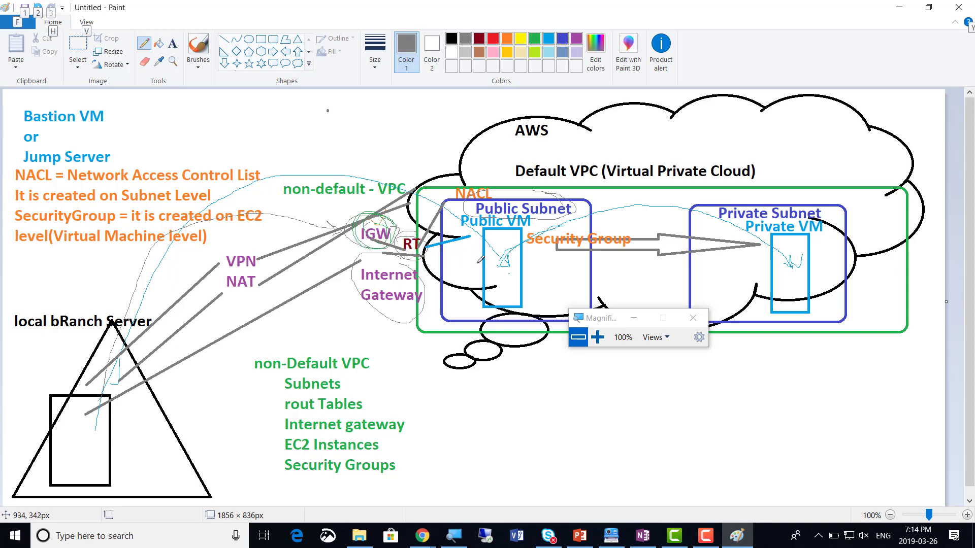
key("alt+Tab")
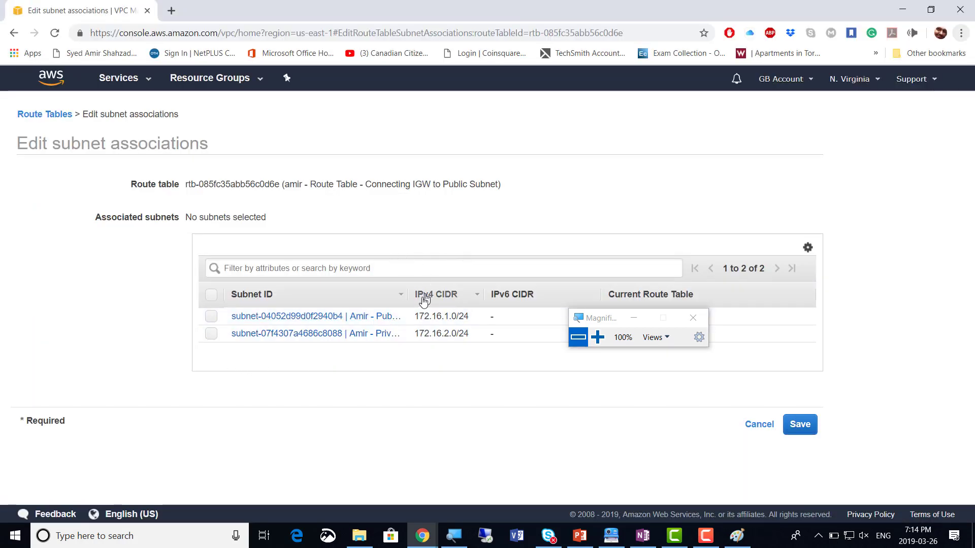
Select Public Subnet 1 (172.16.1.0/24) for association, then switch back to Paint
left_click_drag(405, 300, 462, 303)
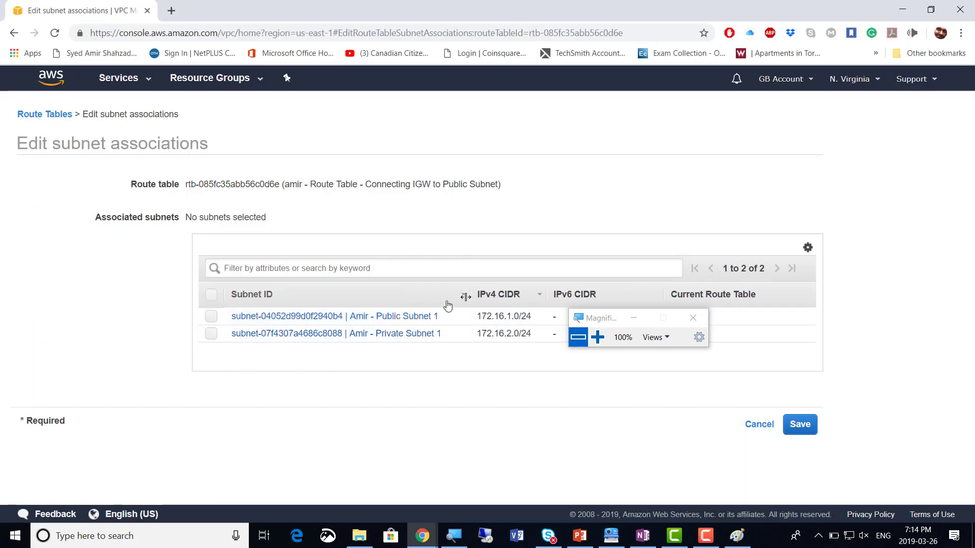
left_click(211, 316)
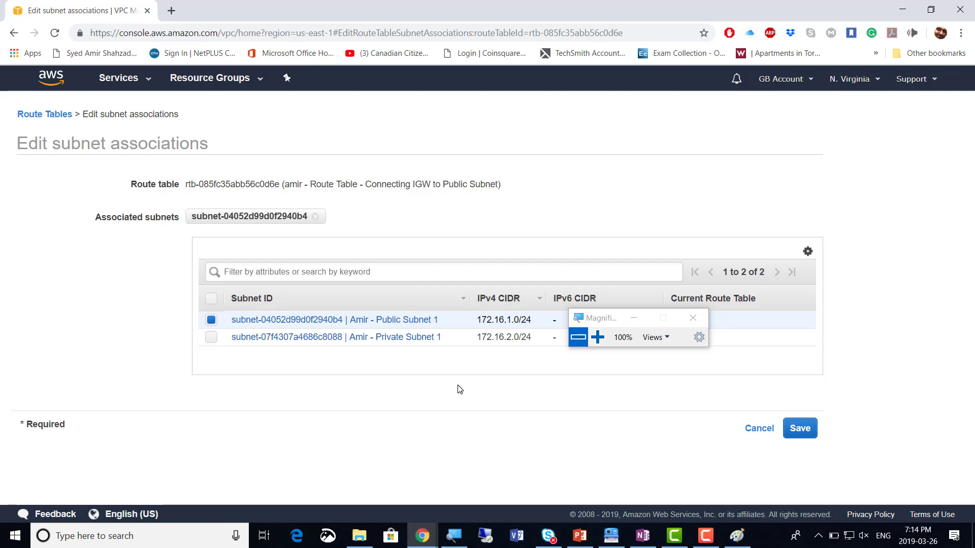
key("alt+Tab")
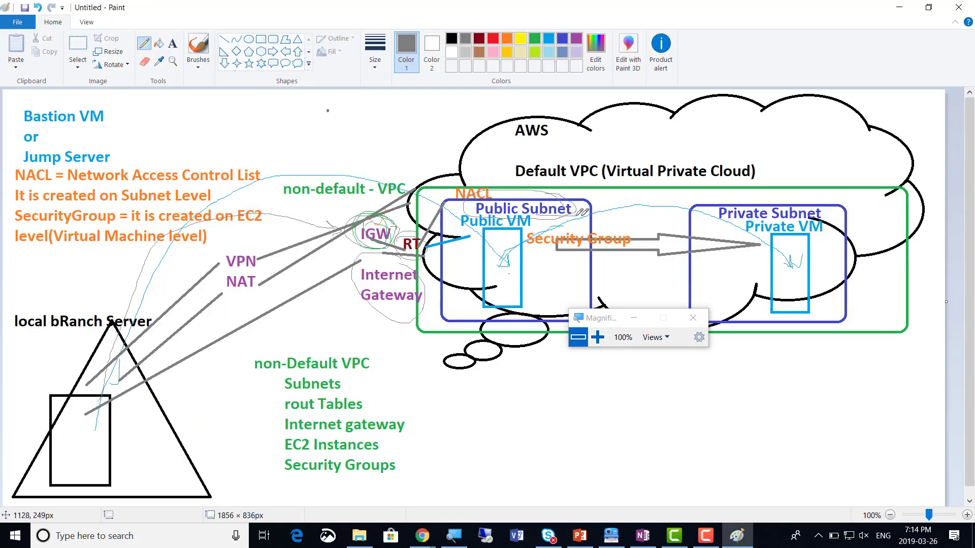
Sketch a pencil stroke from the Public Subnet label to the Private VM box in Paint
left_click_drag(575, 216, 784, 246)
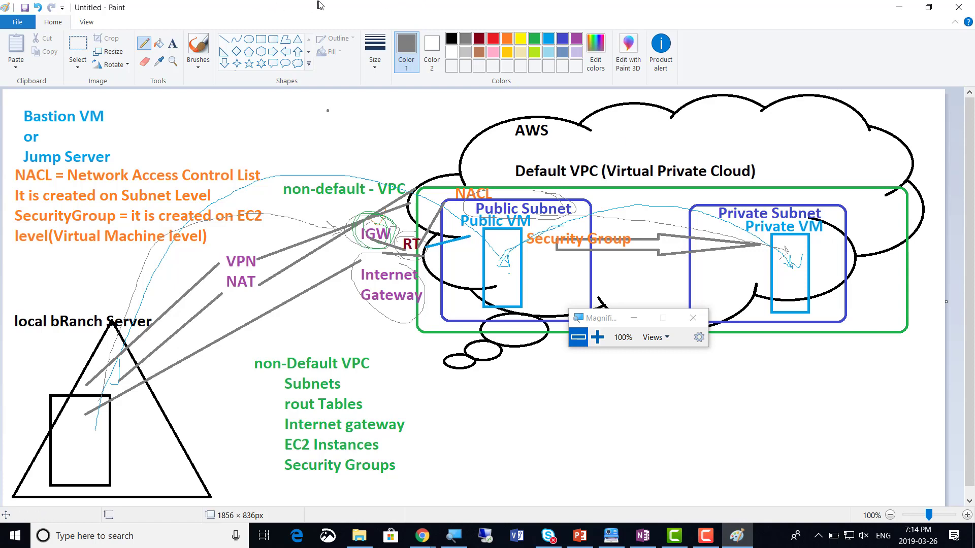
key("alt+Tab")
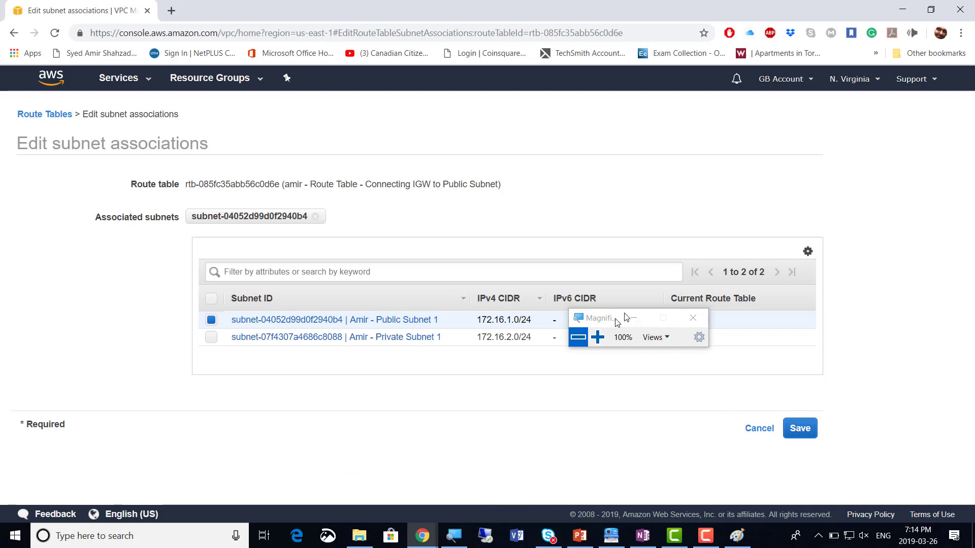
Save subnet 172.16.1.0/24's association with route table rtb-085fc35abb56c0d6e and check both subnet lists
left_click_drag(617, 321, 741, 136)
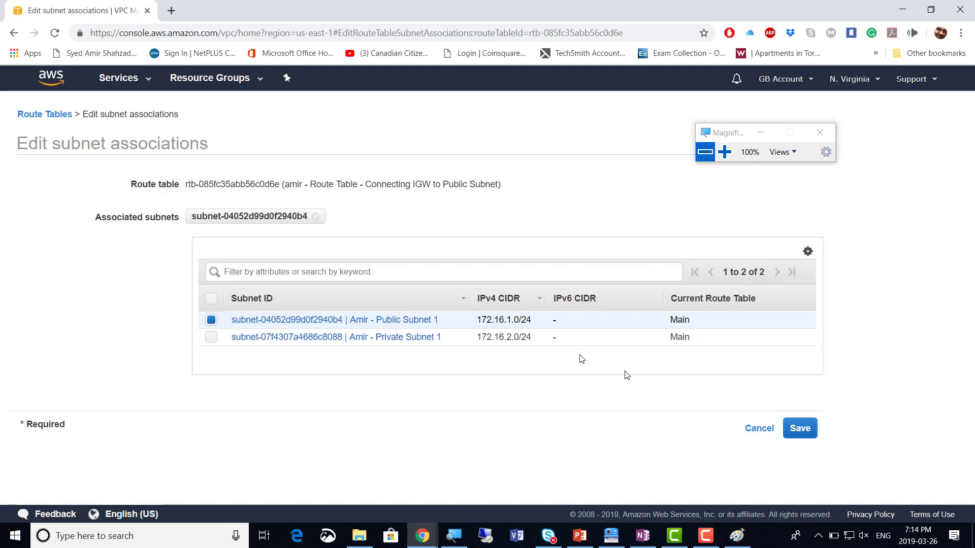
left_click(805, 432)
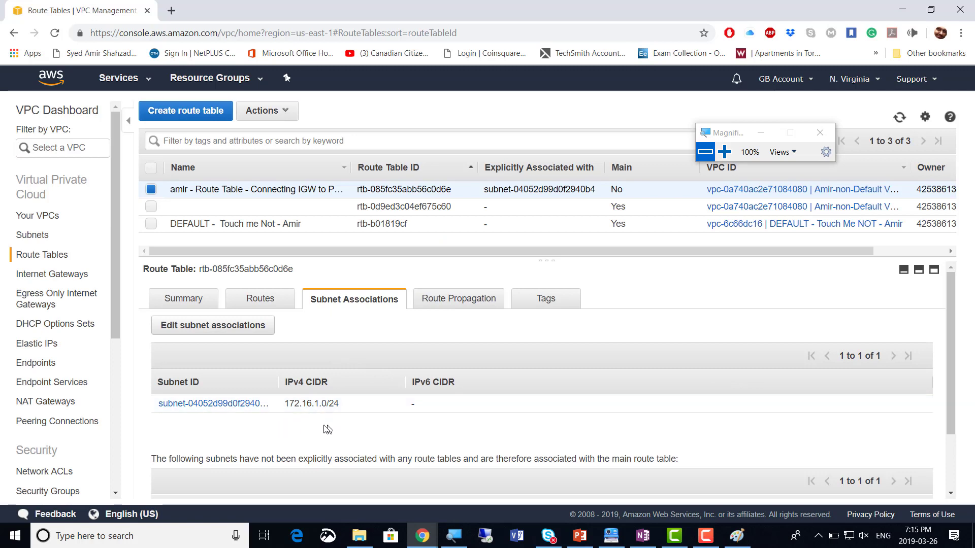
scroll(416, 425, "down", 2)
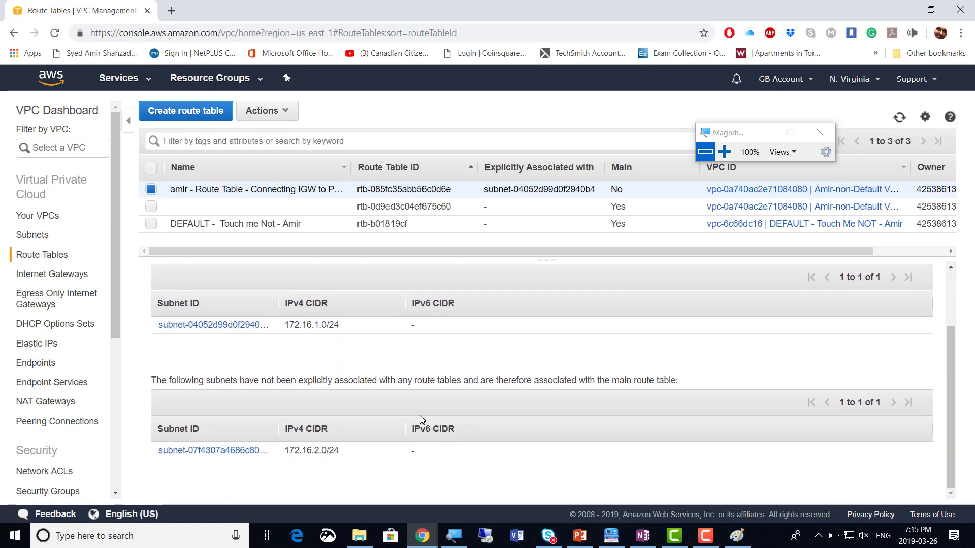
scroll(421, 413, "up", 1)
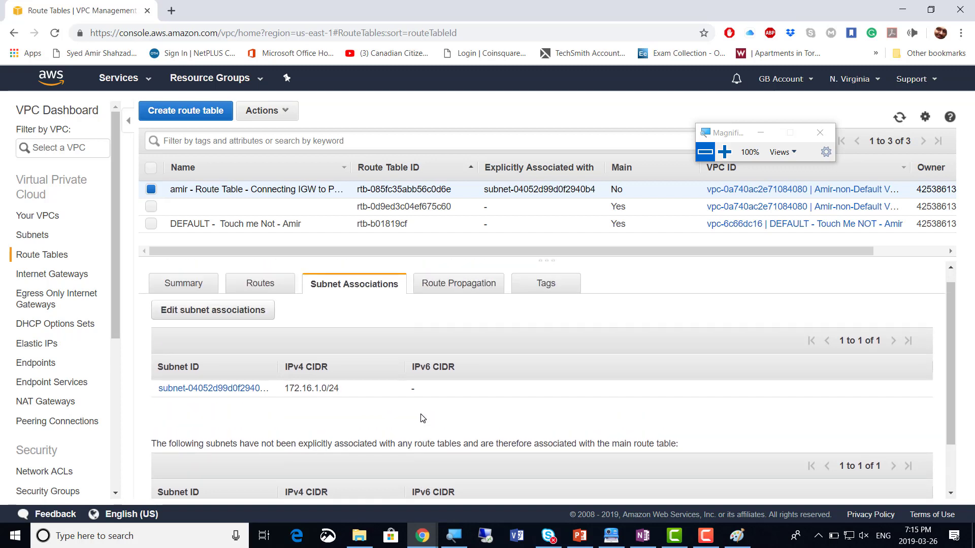
scroll(417, 412, "down", 1)
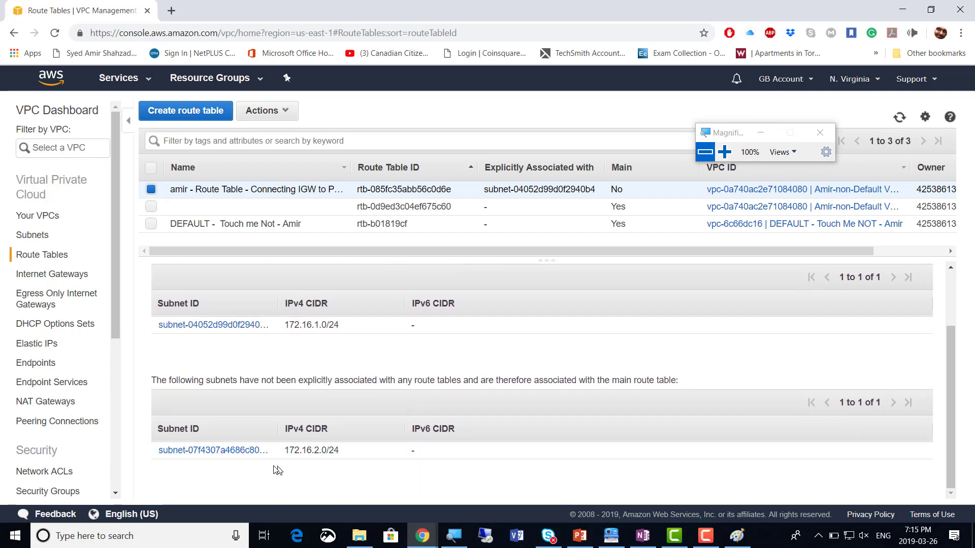
scroll(435, 401, "up", 2)
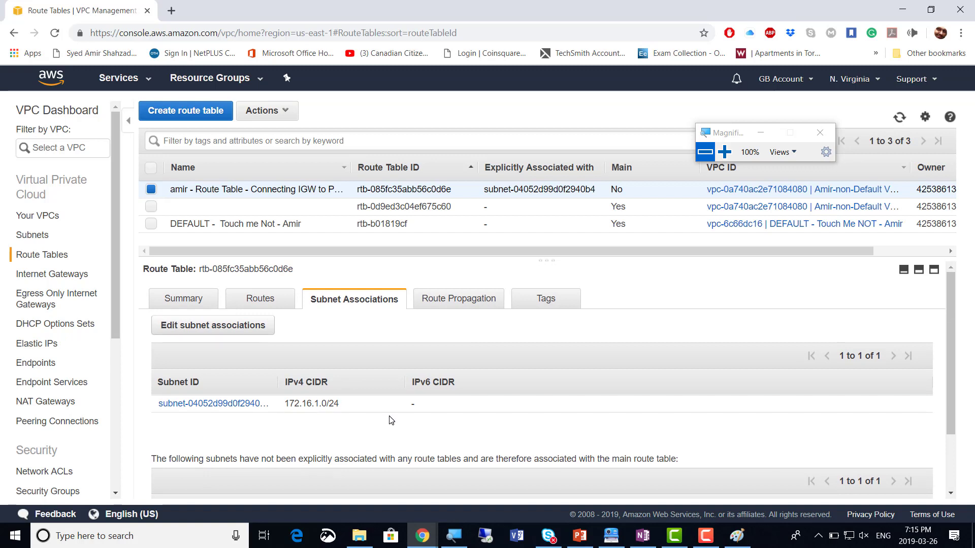
scroll(391, 420, "down", 2)
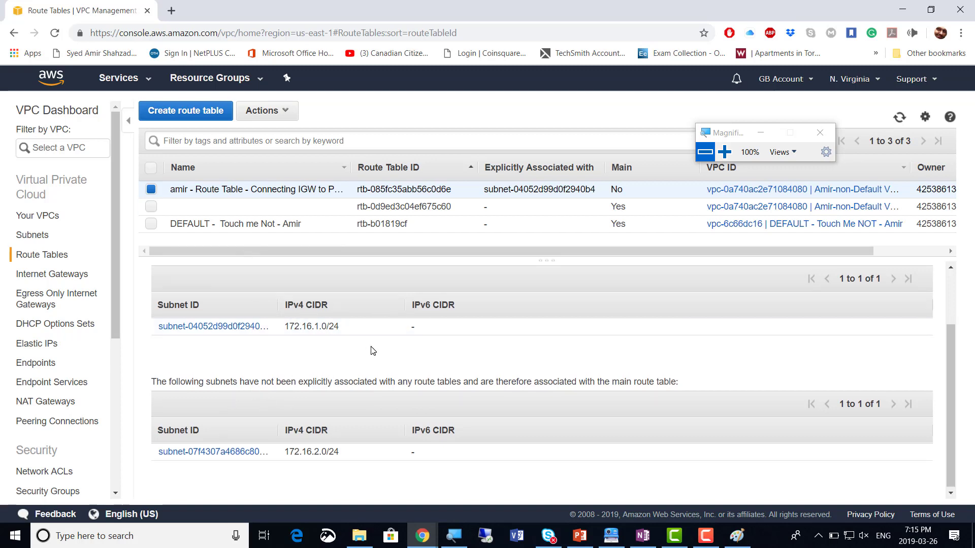
scroll(333, 304, "up", 2)
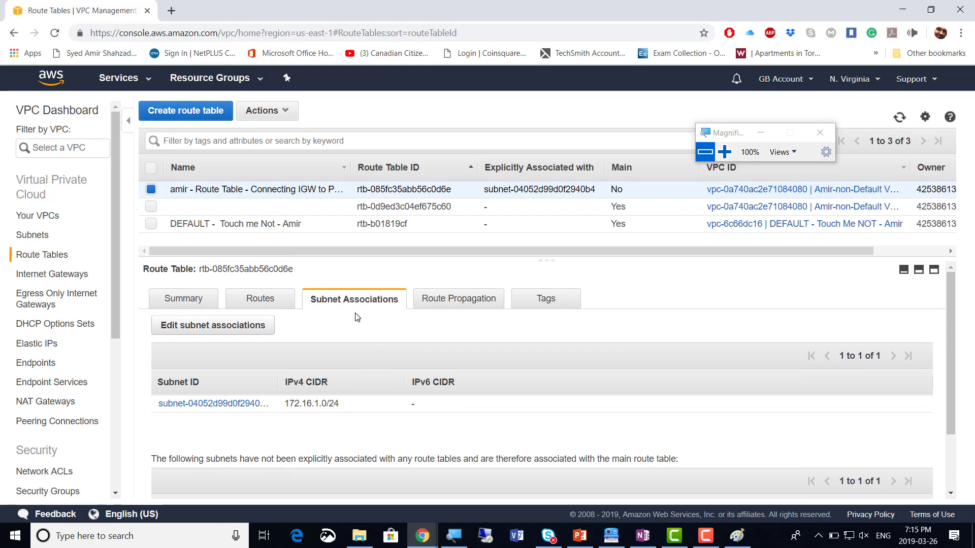
key("alt+Tab")
key("alt+Tab")
key("alt+Tab")
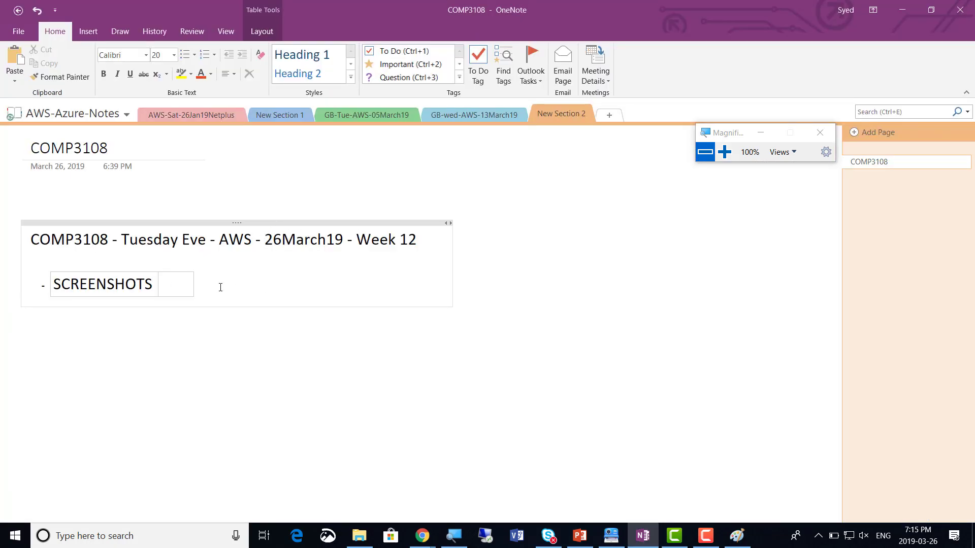
Bring the Paint diagram forward and draw a straight line from the branch server to the IGW
key("alt+Tab")
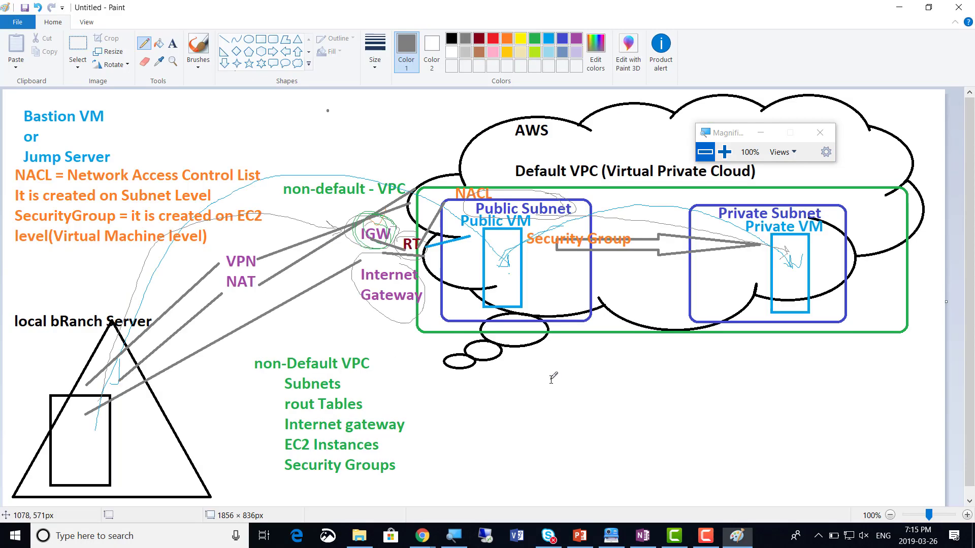
key("alt+Tab")
key("alt+Tab")
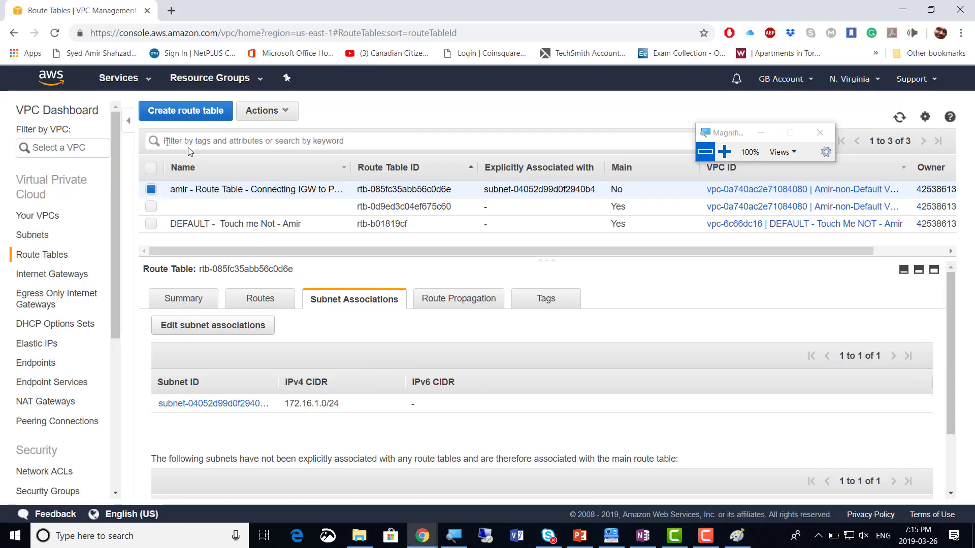
left_click(736, 537)
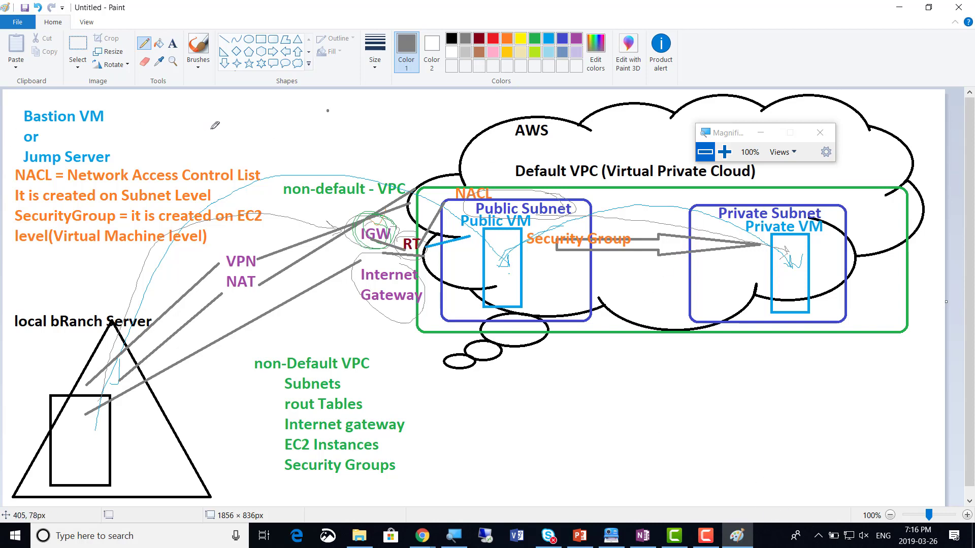
key("XF86MonBrightnessUp")
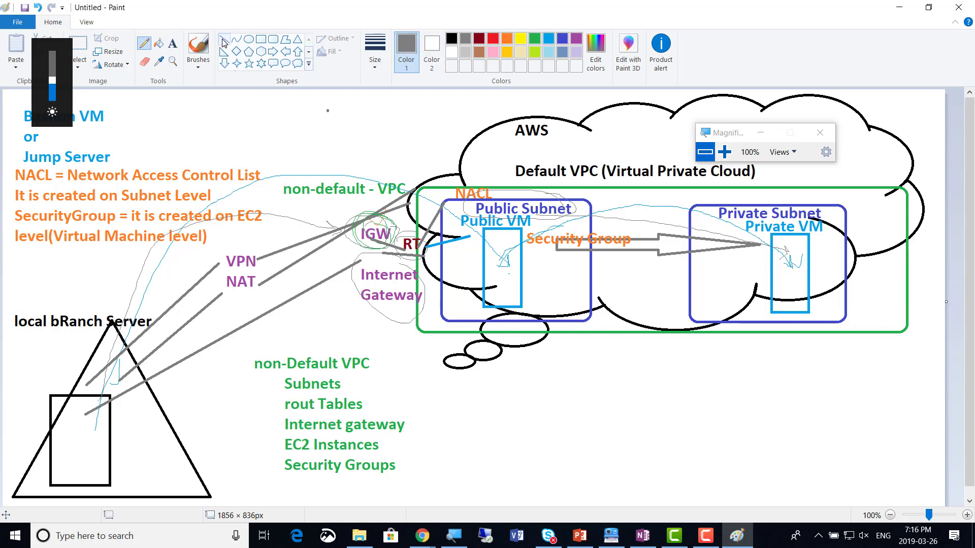
left_click(223, 40)
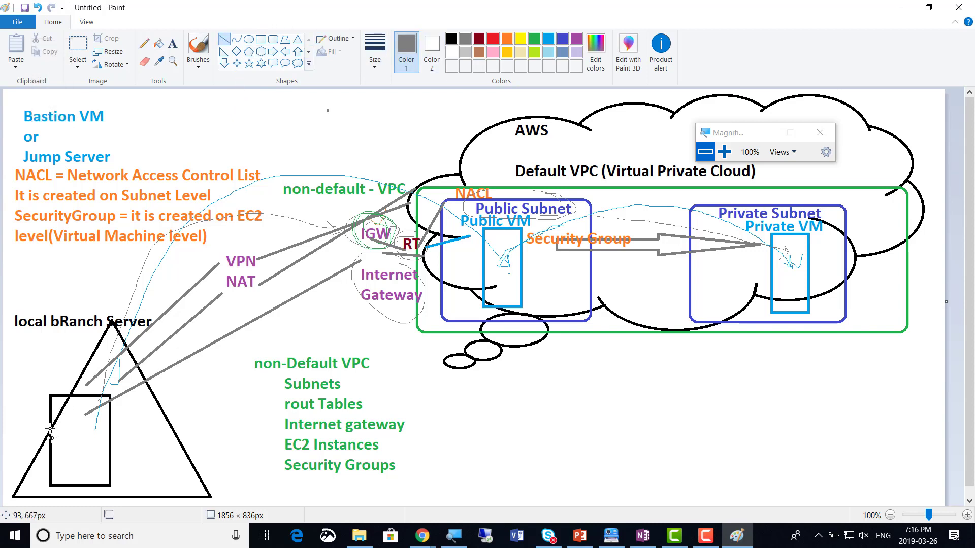
mouse_move(67, 442)
left_mouse_down()
mouse_move(213, 348)
mouse_move(359, 229)
mouse_move(426, 249)
mouse_move(460, 218)
mouse_move(492, 208)
mouse_move(431, 237)
mouse_move(457, 204)
mouse_move(478, 202)
mouse_move(432, 234)
mouse_move(123, 352)
mouse_move(70, 442)
left_mouse_up()
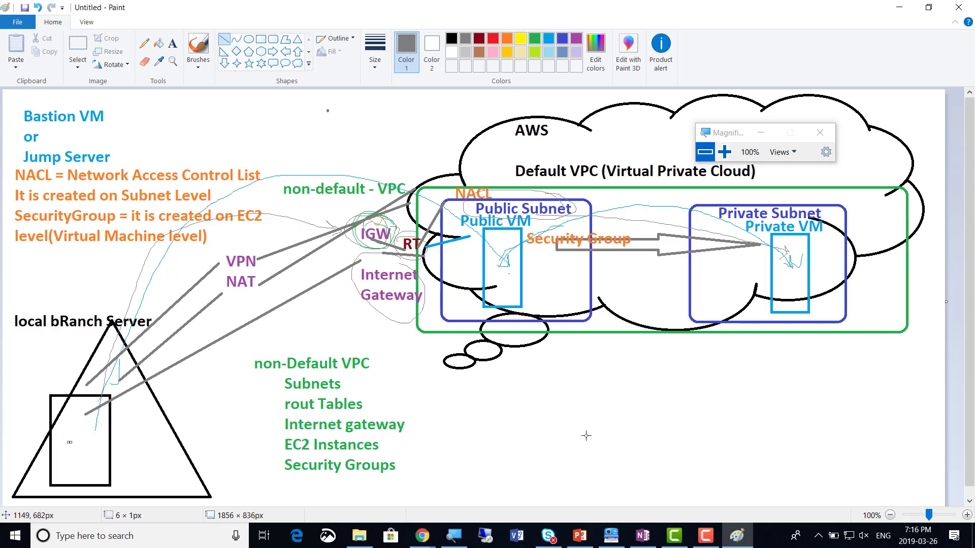
key("alt+Tab")
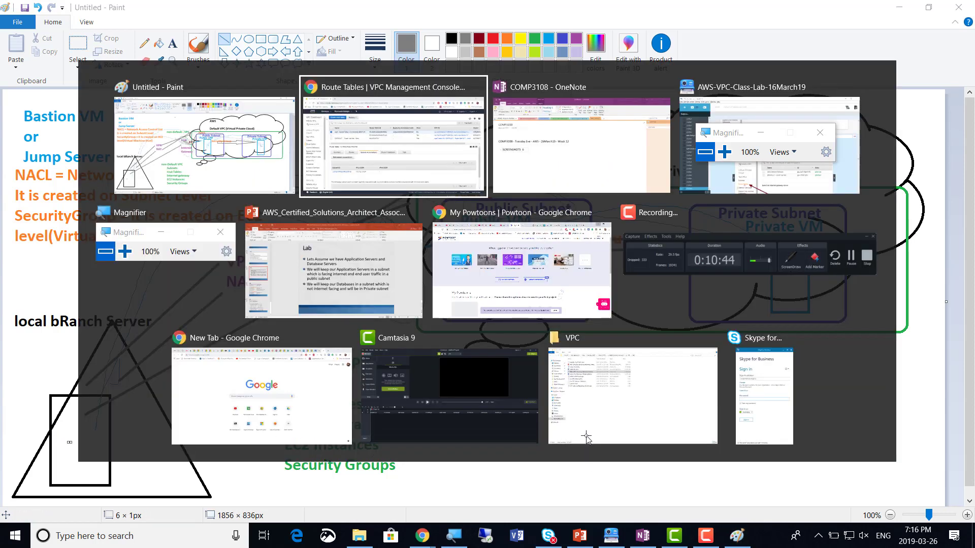
Scroll to the Create Security Group screenshot and draw an arrow pointing at the RDP 3389 rule type
key("alt+Tab")
key("alt+Tab")
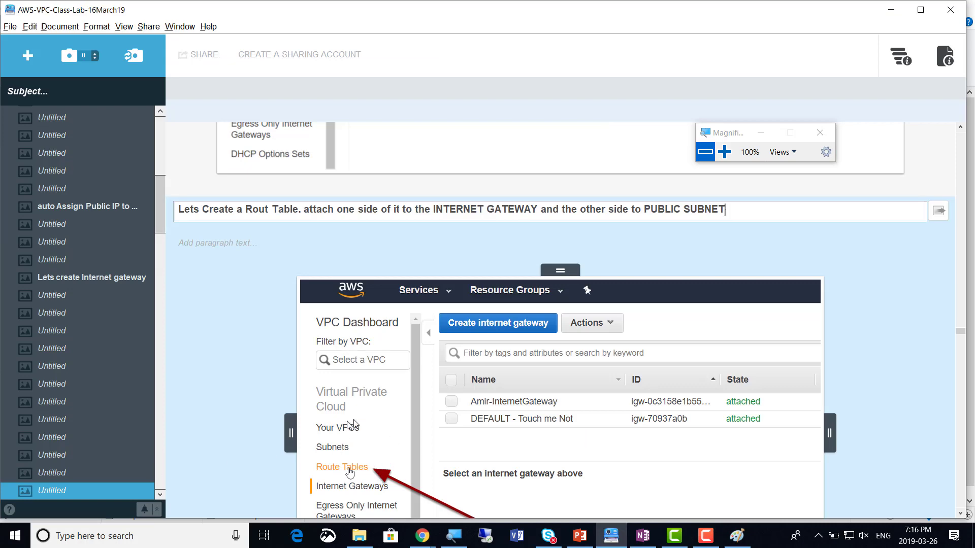
scroll(354, 425, "down", 10)
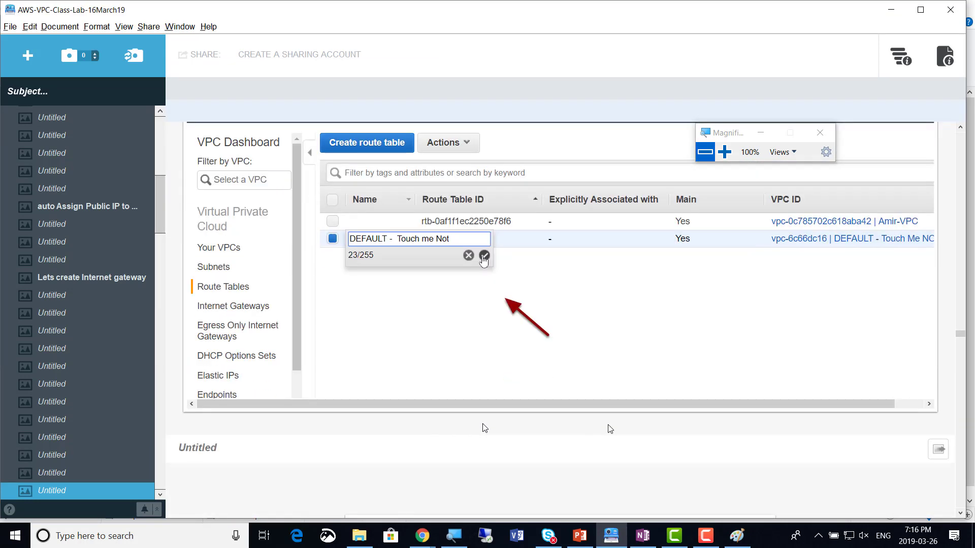
scroll(610, 429, "down", 1)
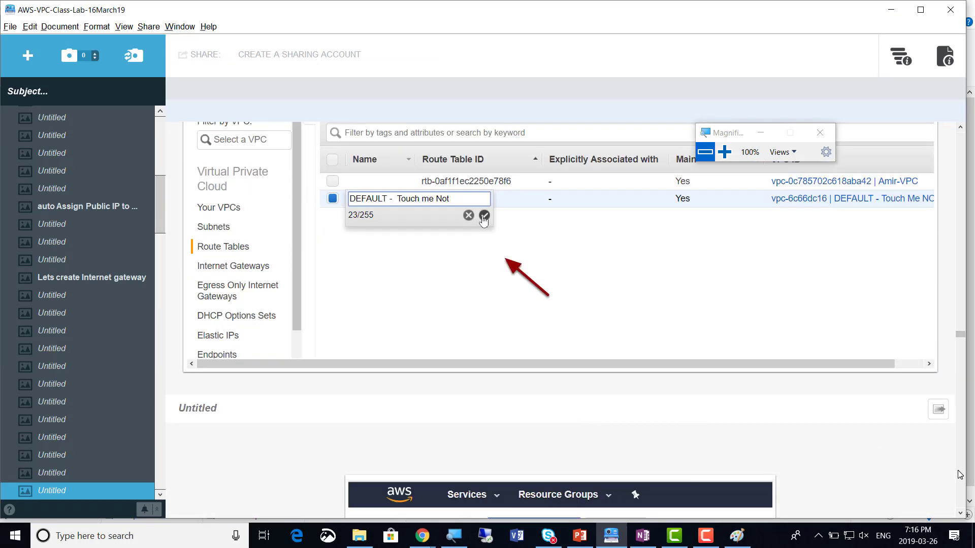
scroll(960, 474, "down", 15)
scroll(959, 474, "down", 12)
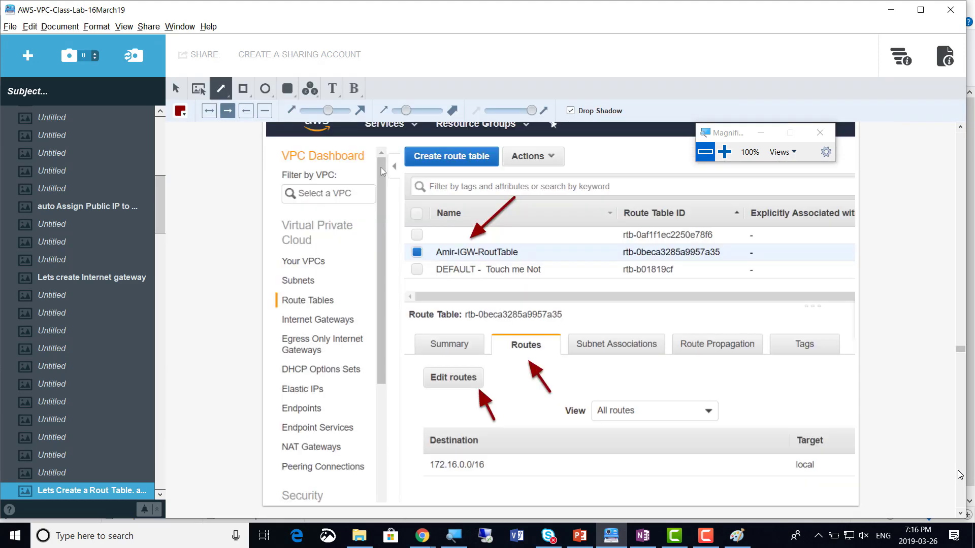
scroll(959, 474, "down", 10)
scroll(960, 474, "down", 10)
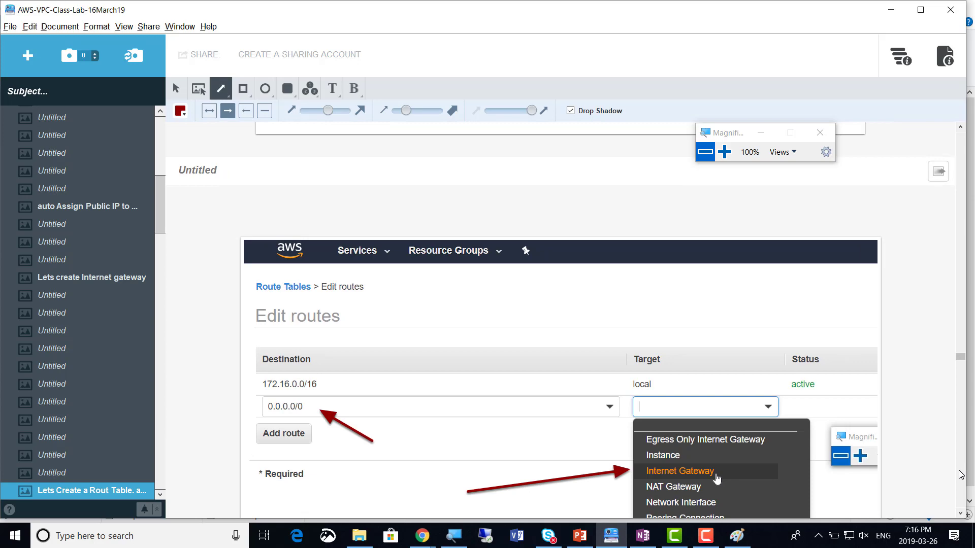
scroll(961, 474, "down", 10)
scroll(959, 475, "down", 15)
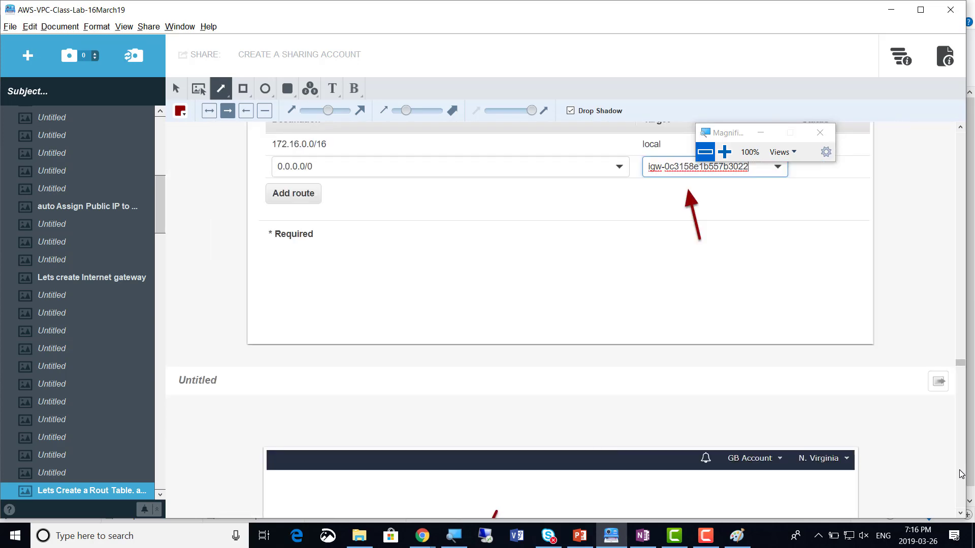
scroll(961, 474, "down", 8)
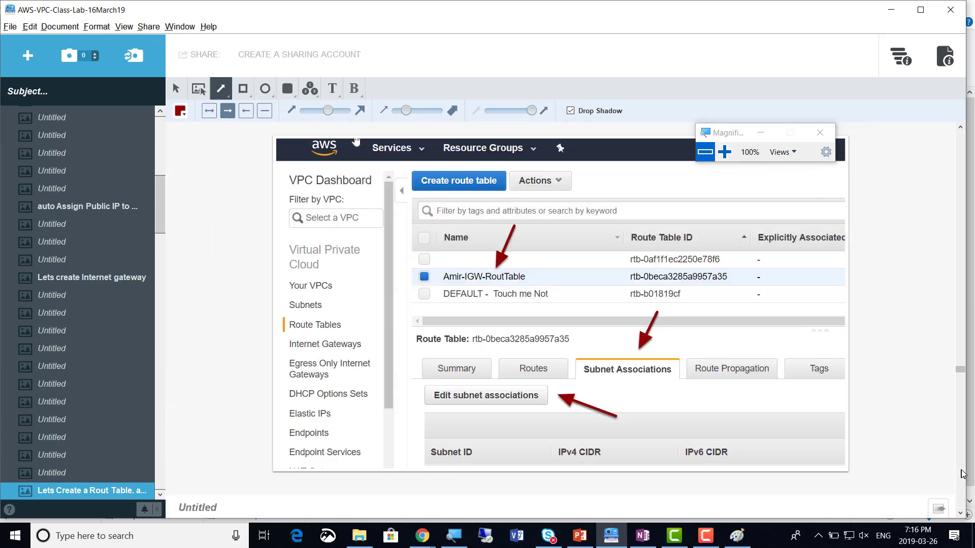
scroll(963, 474, "down", 8)
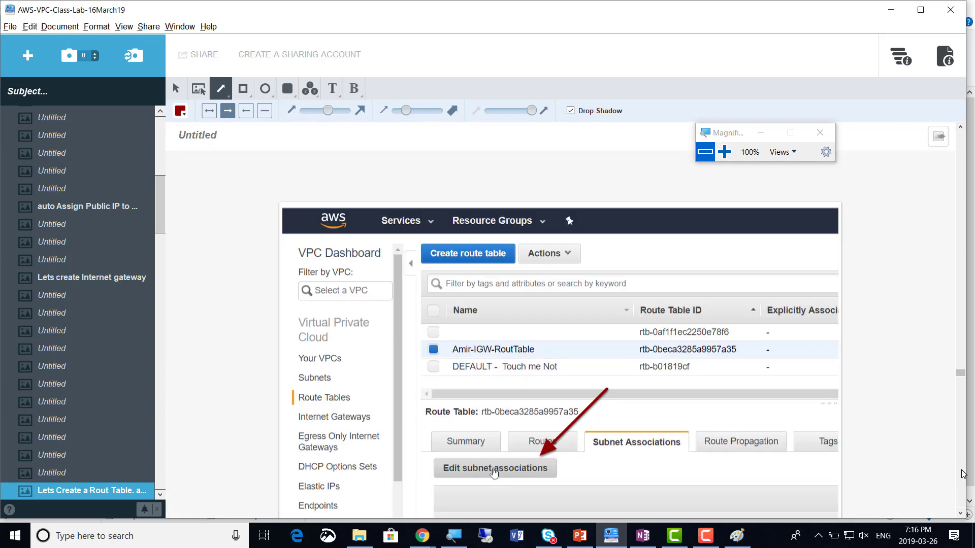
scroll(963, 474, "down", 15)
scroll(963, 474, "down", 8)
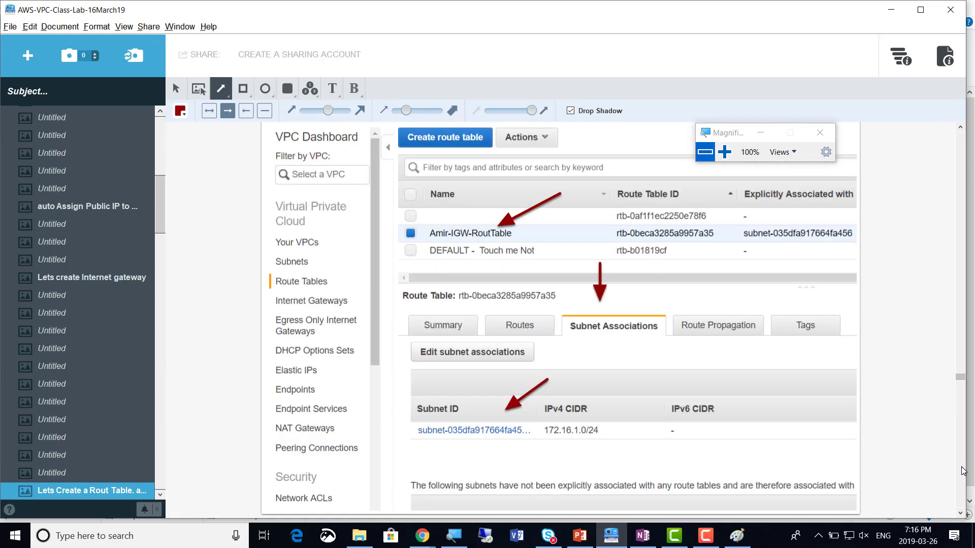
scroll(962, 474, "down", 8)
scroll(961, 473, "down", 7)
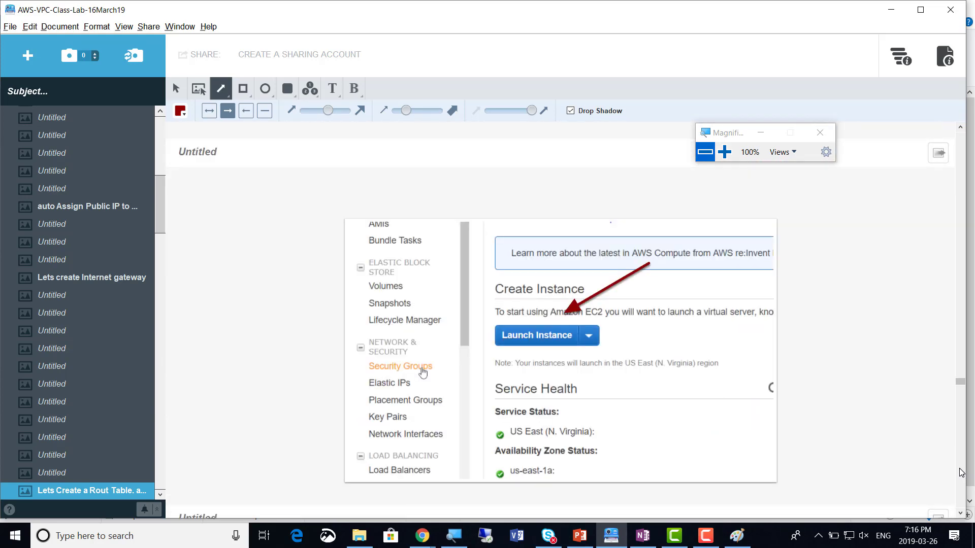
scroll(727, 381, "up", 2)
scroll(727, 381, "up", 3)
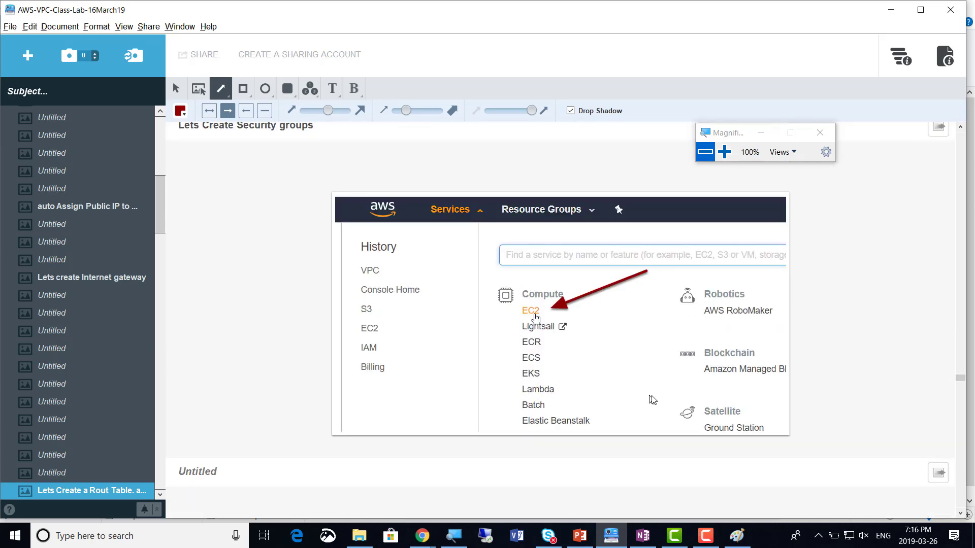
scroll(646, 409, "down", 8)
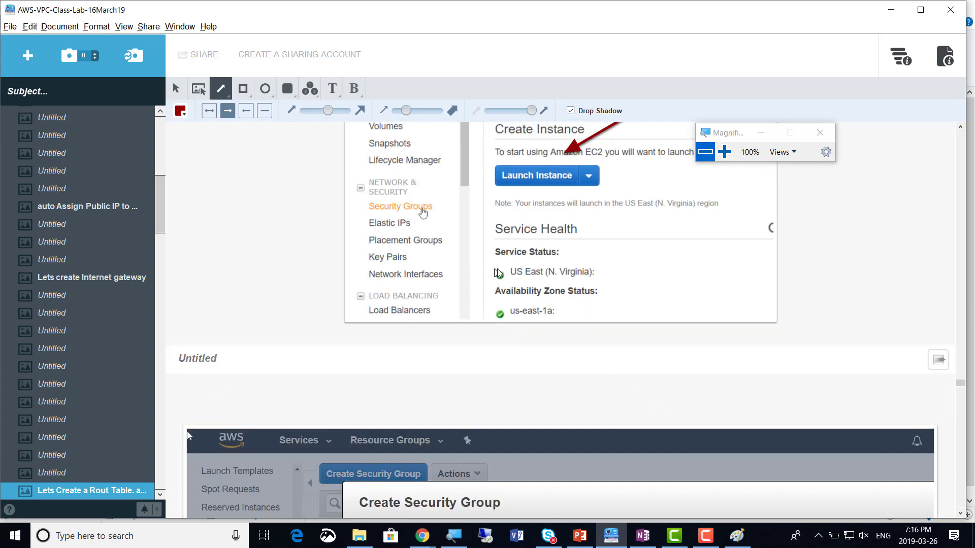
scroll(438, 266, "up", 8)
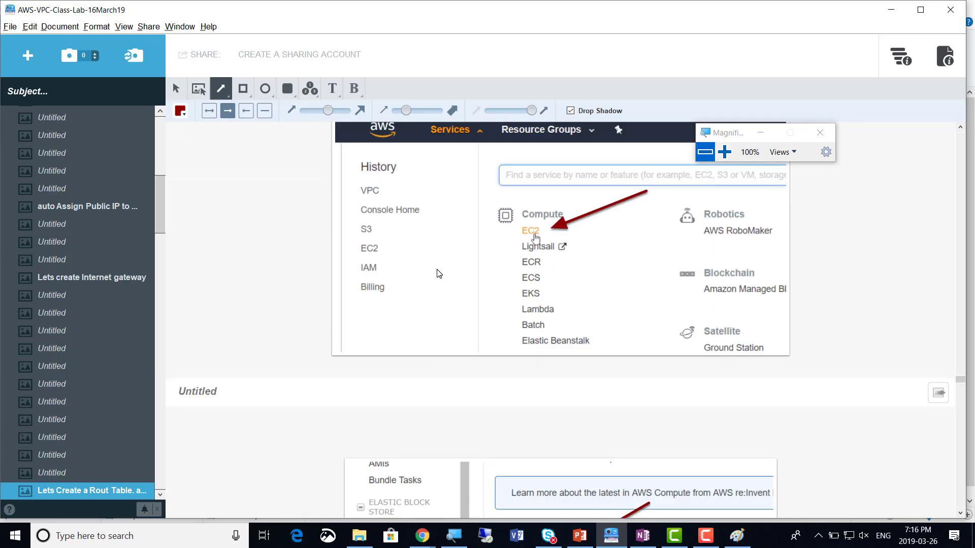
scroll(439, 274, "up", 4)
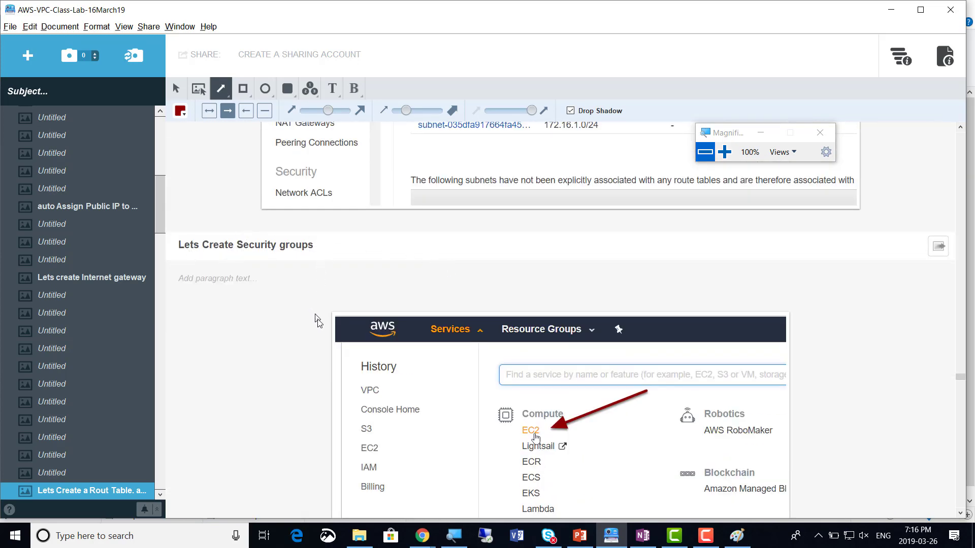
scroll(400, 365, "down", 2)
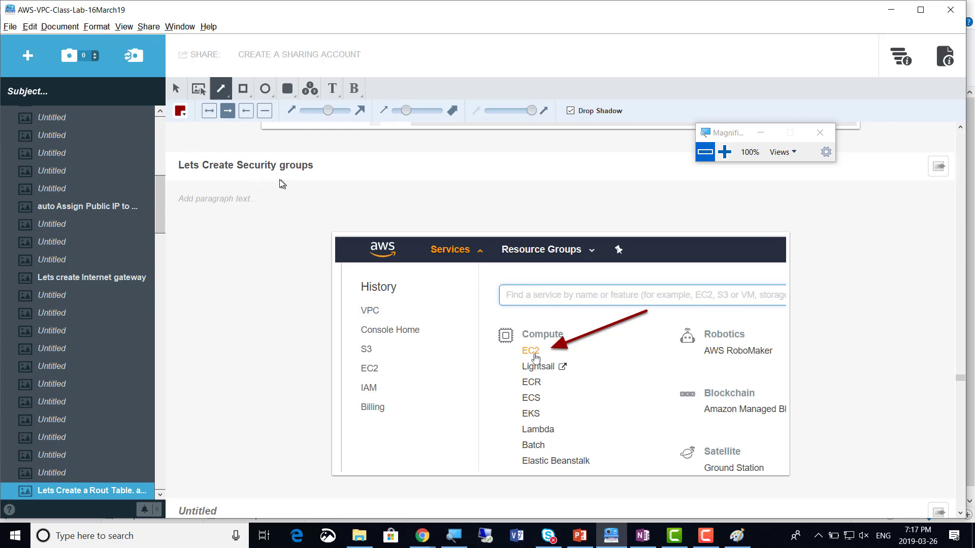
scroll(261, 254, "down", 9)
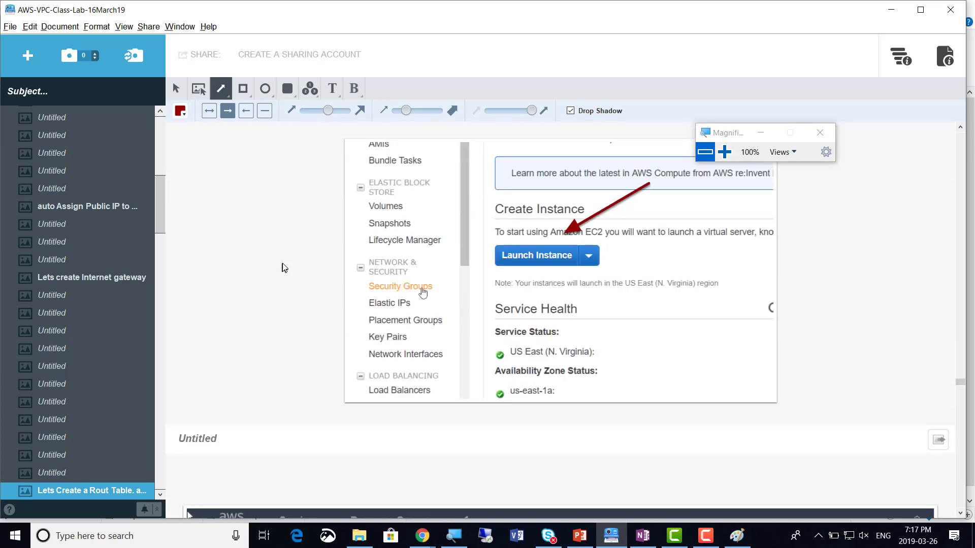
scroll(285, 267, "down", 10)
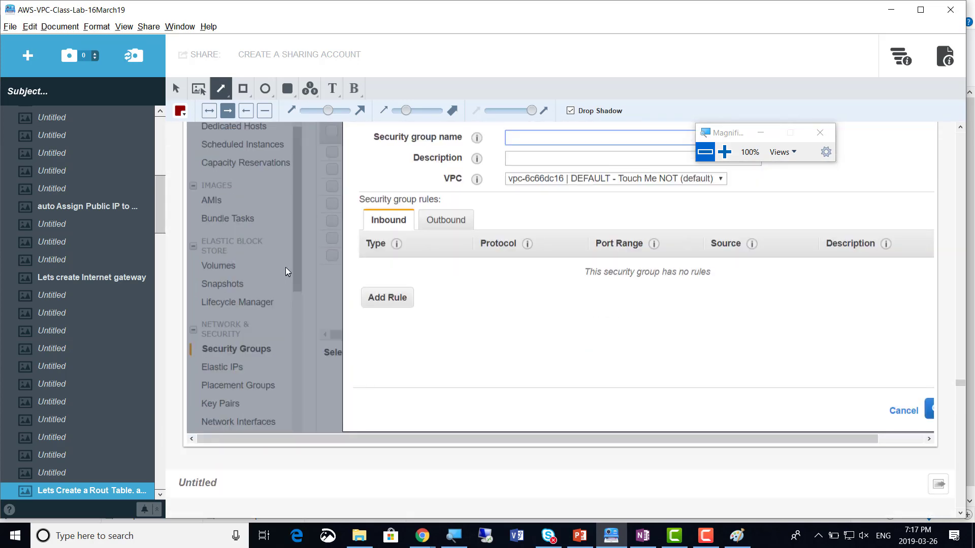
scroll(284, 267, "down", 7)
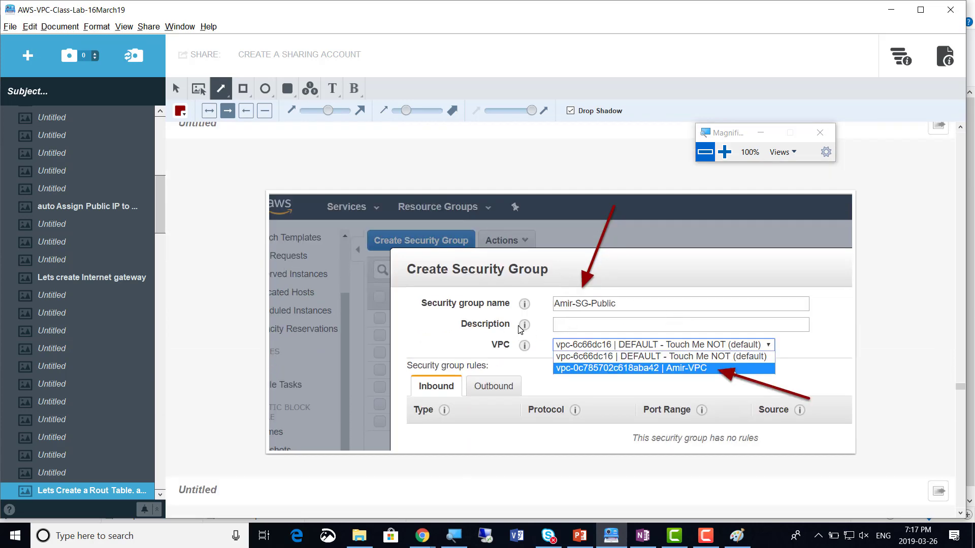
scroll(279, 321, "down", 1)
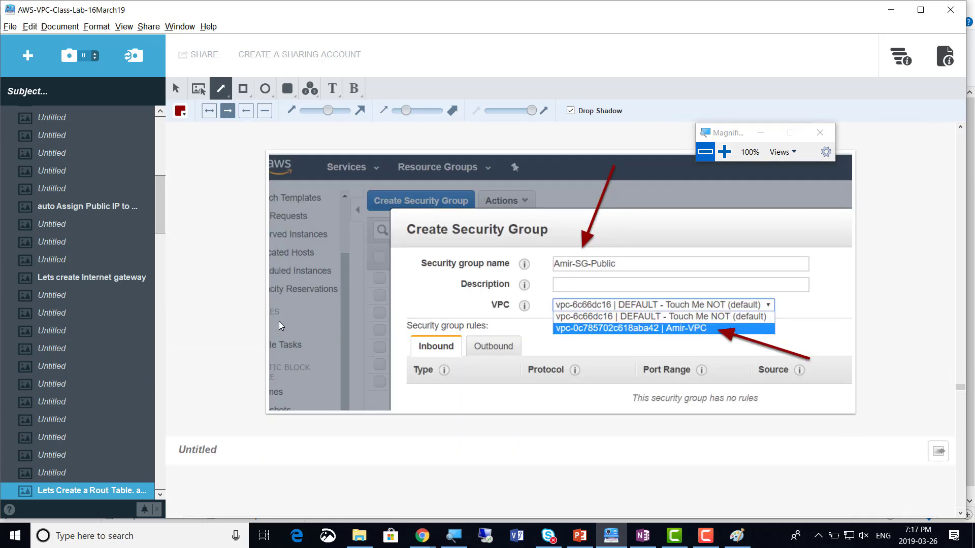
scroll(350, 343, "down", 7)
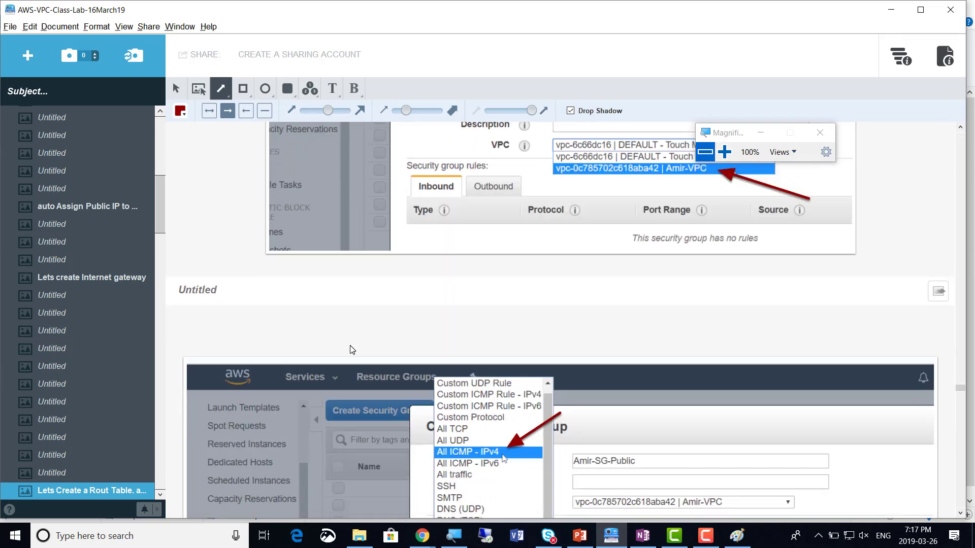
scroll(354, 345, "down", 3)
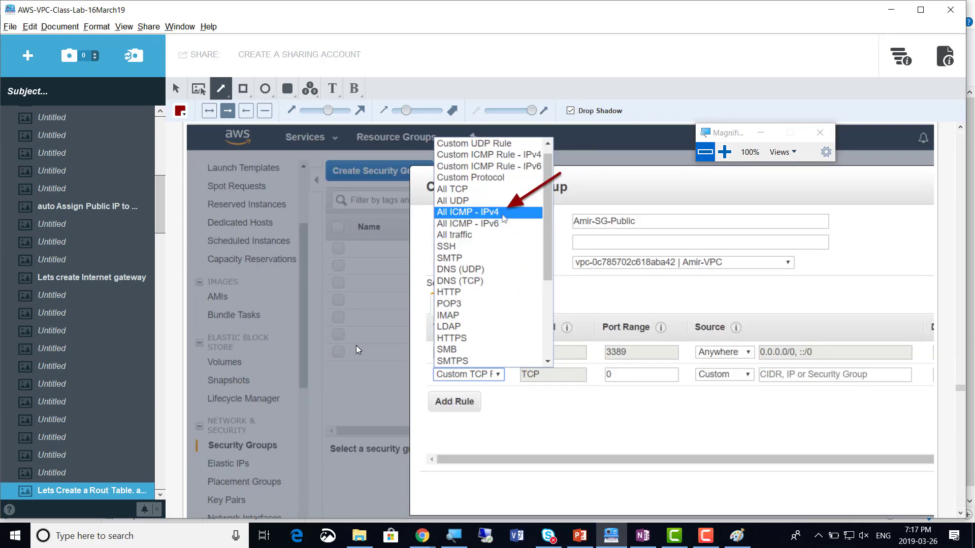
scroll(356, 345, "down", 3)
scroll(357, 349, "down", 10)
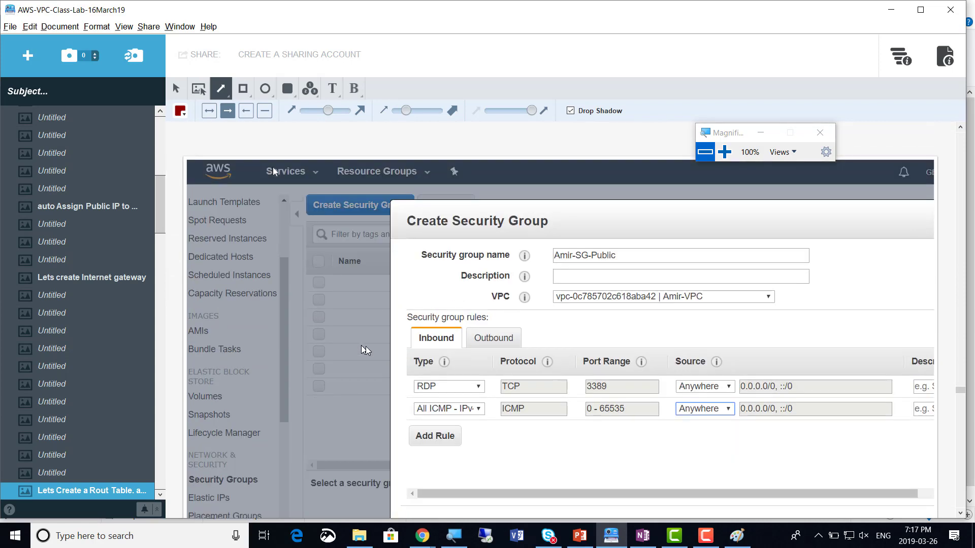
scroll(406, 435, "down", 2)
left_click_drag(542, 231, 450, 292)
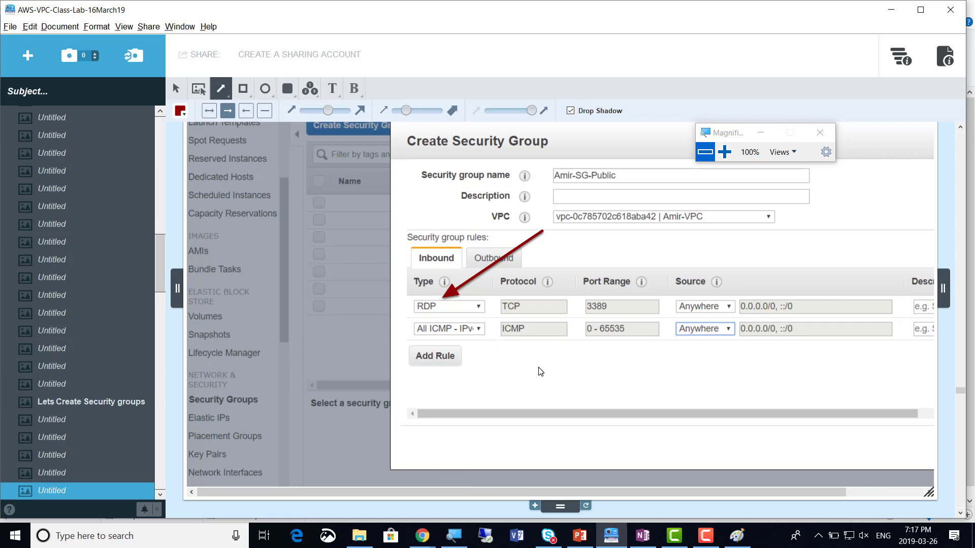
key("alt+Tab")
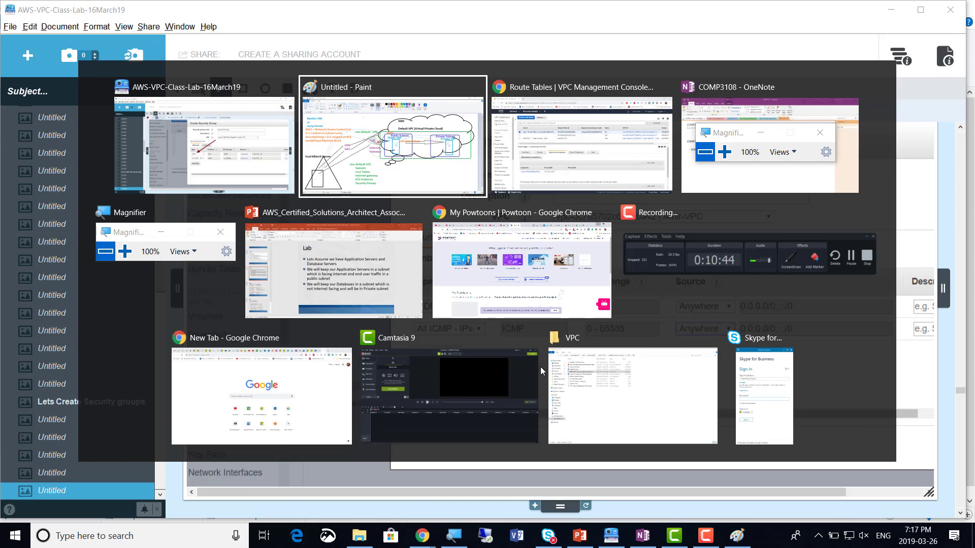
Go from the VPC route tables page to the EC2 Dashboard through the Services menu
key("alt+Tab")
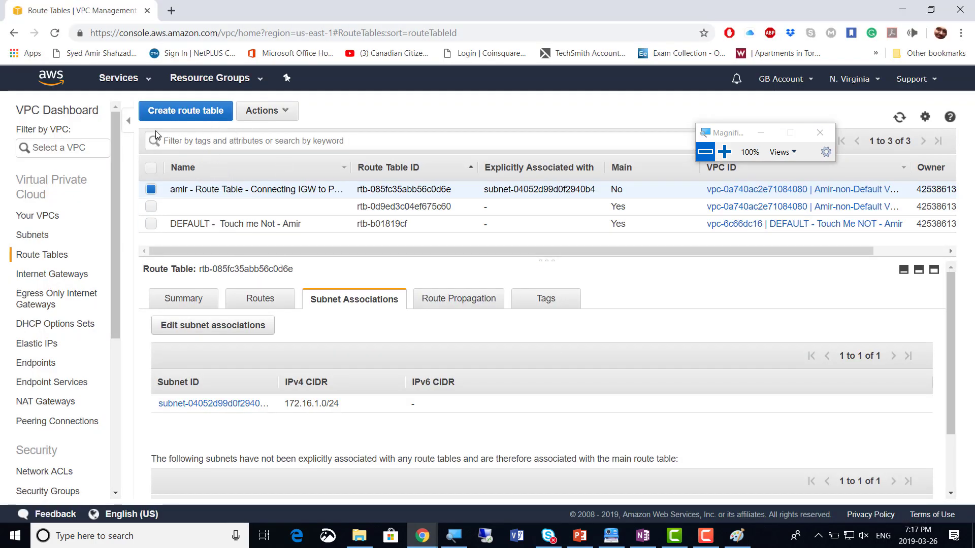
left_click(147, 81)
left_click(147, 82)
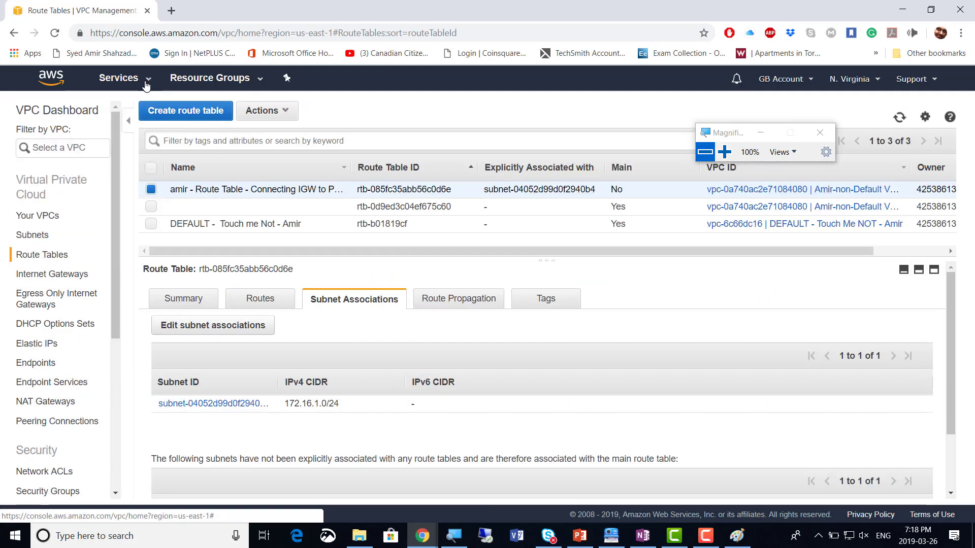
left_click(147, 82)
left_click(146, 83)
left_click(146, 82)
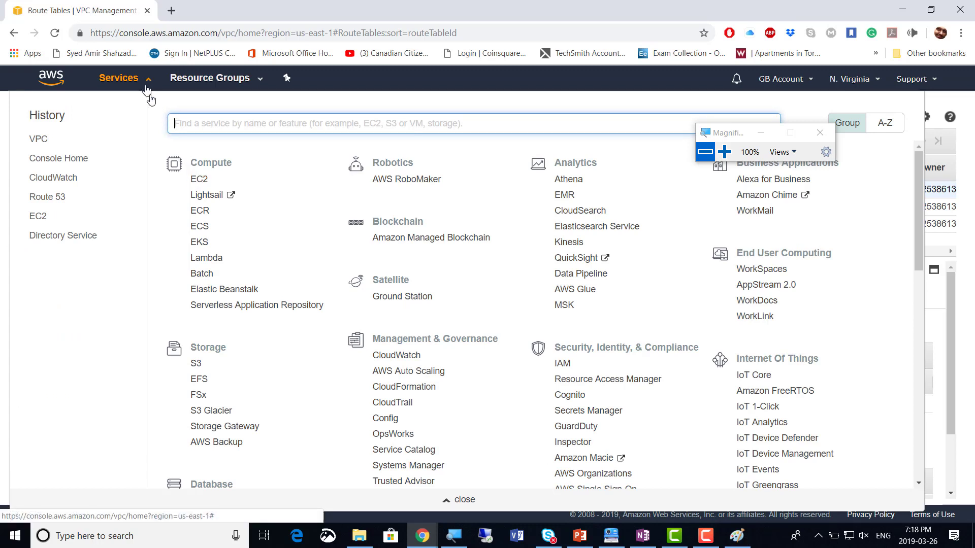
left_click(199, 181)
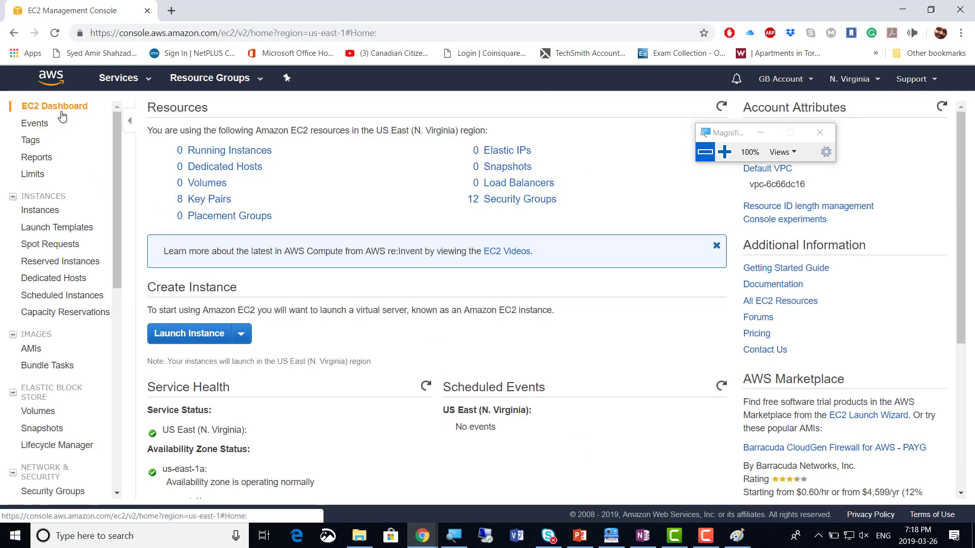
Open EC2 Network & Security > Security Groups to list the 12 existing groups
scroll(50, 322, "down", 4)
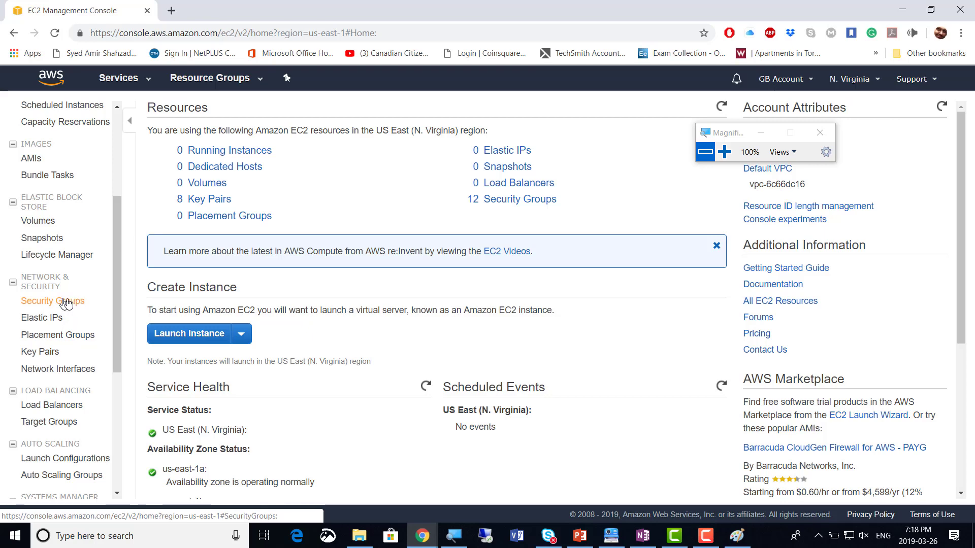
scroll(67, 295, "up", 4)
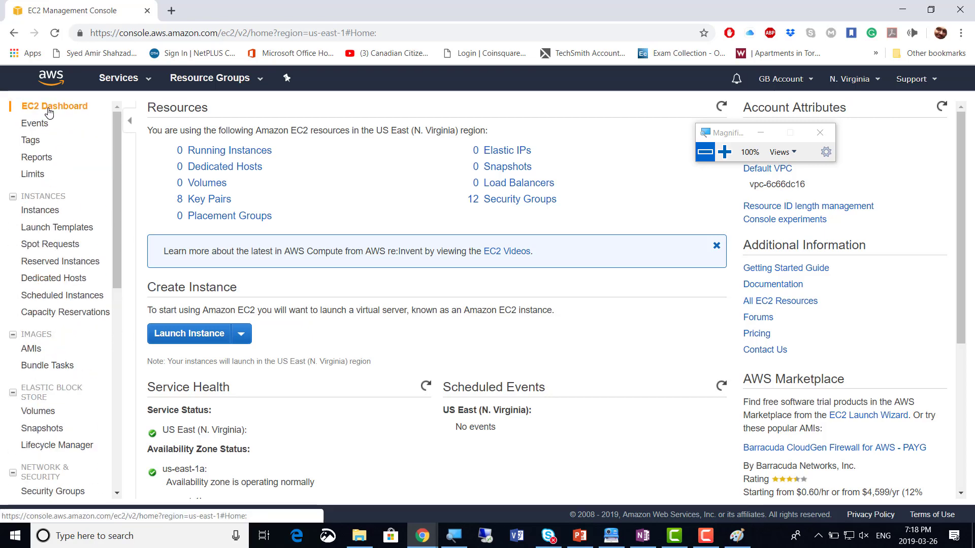
left_click(133, 79)
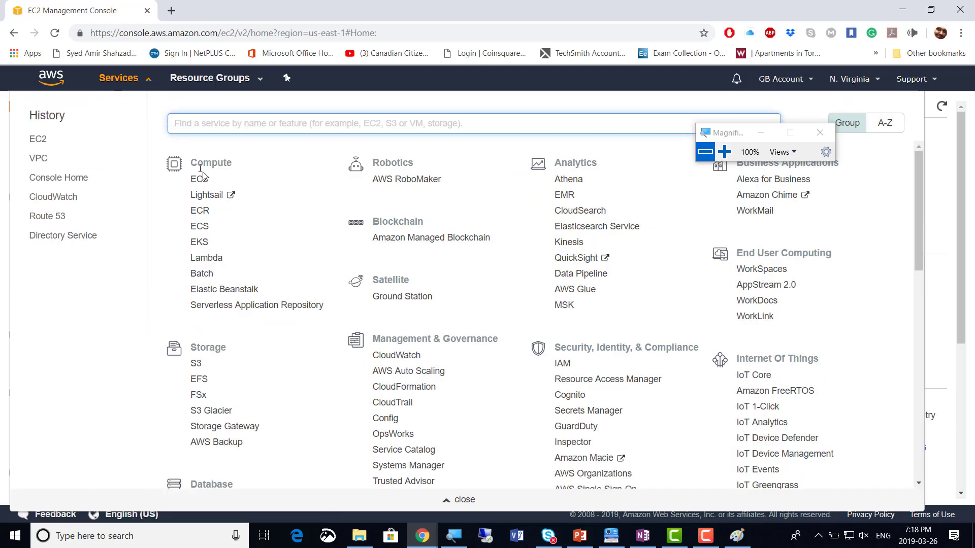
left_click(145, 81)
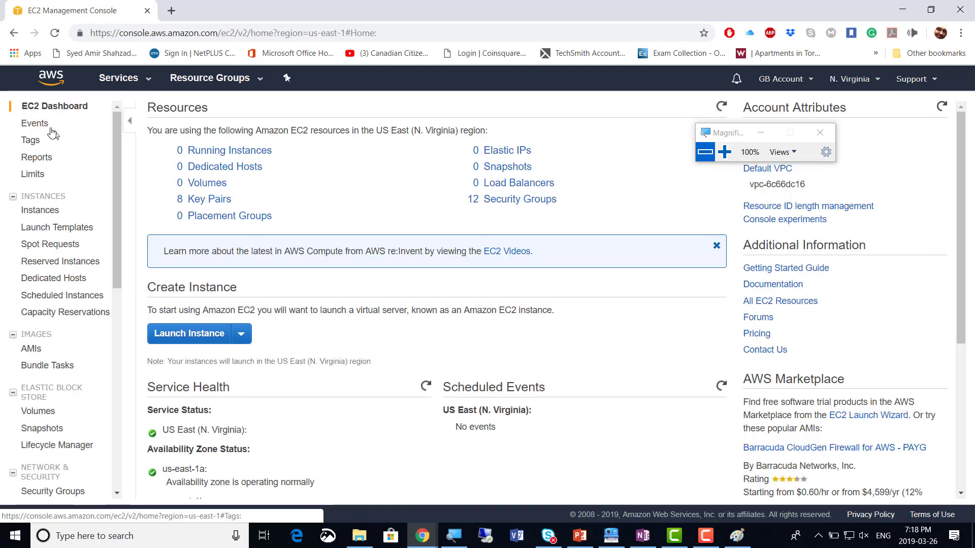
scroll(56, 244, "down", 5)
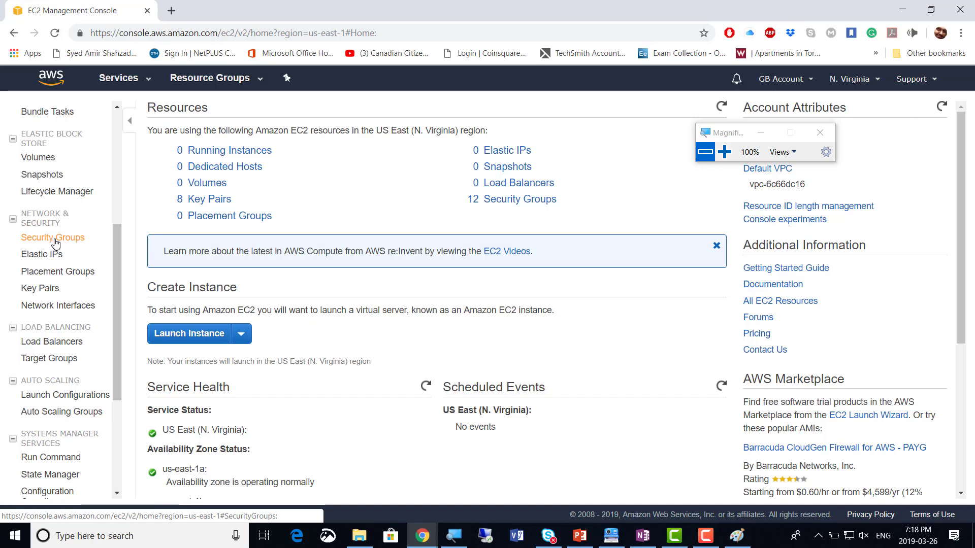
left_click(52, 242)
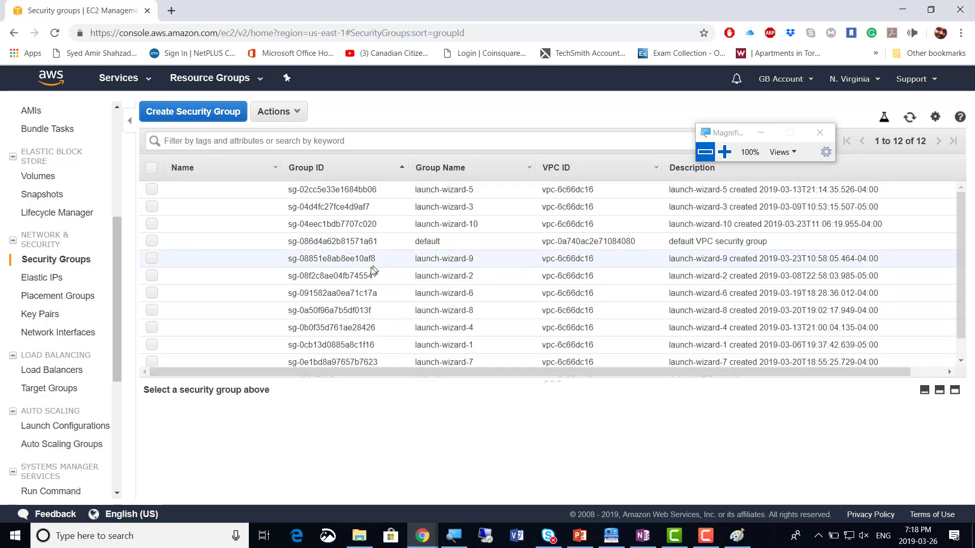
scroll(355, 284, "down", 1)
scroll(363, 286, "up", 1)
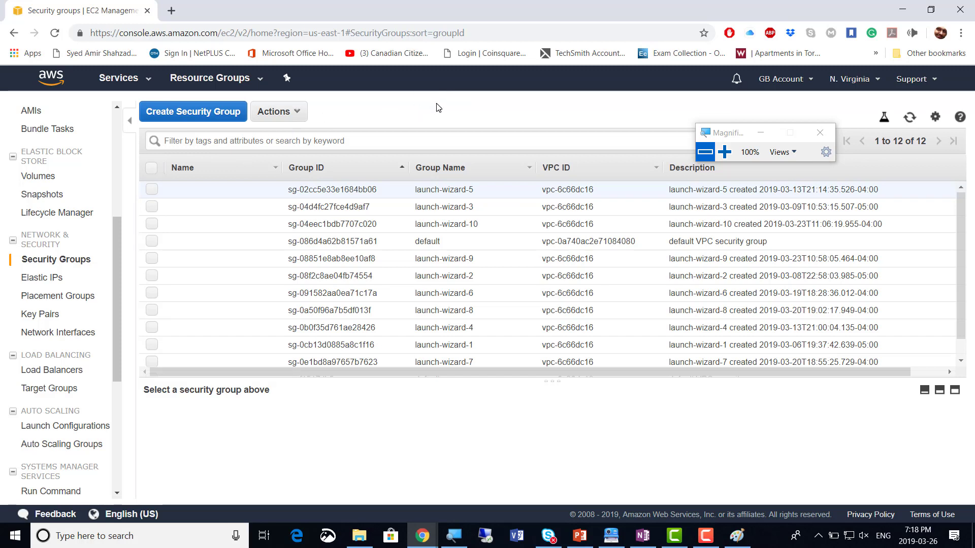
Start a security group 'SG - PUBLIC', same text as description, in the non-default VPC
left_click(193, 113)
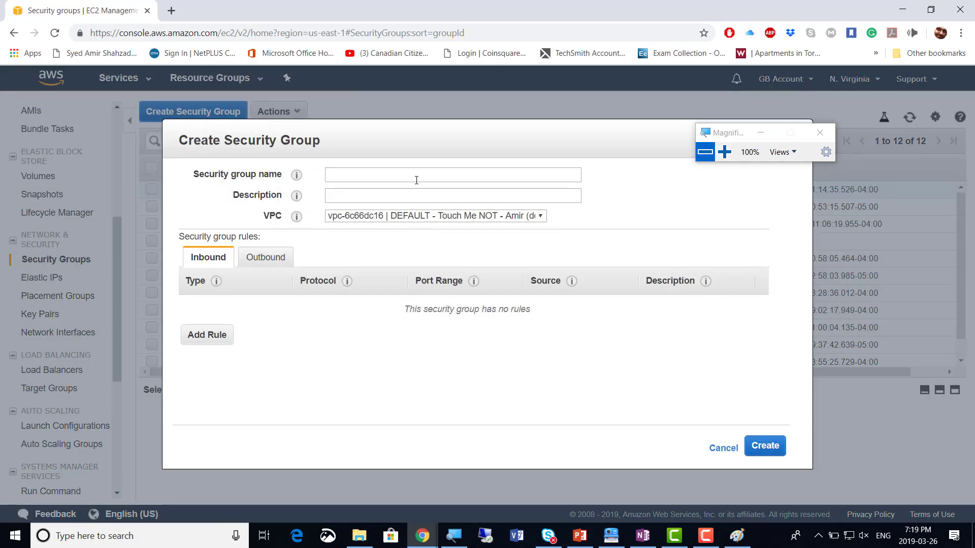
left_click(724, 151)
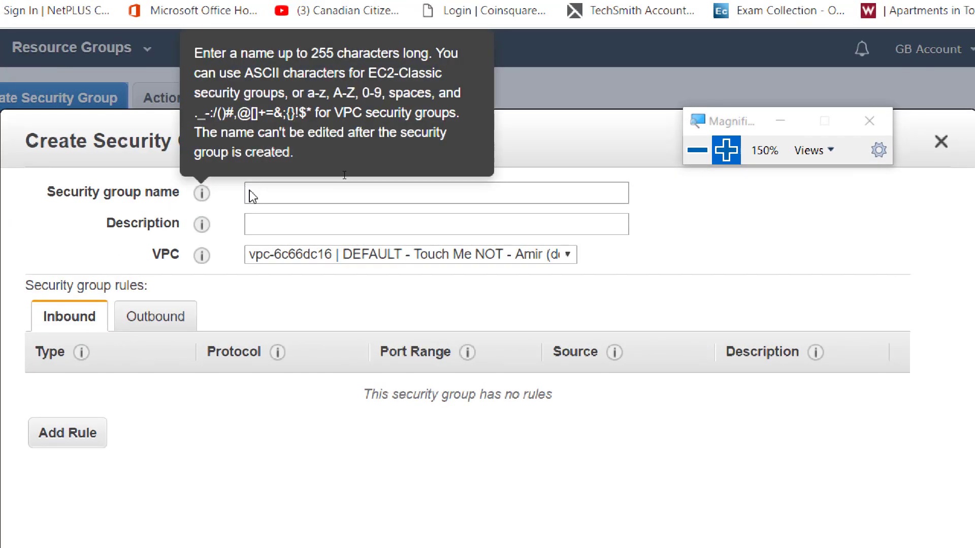
left_click(276, 193)
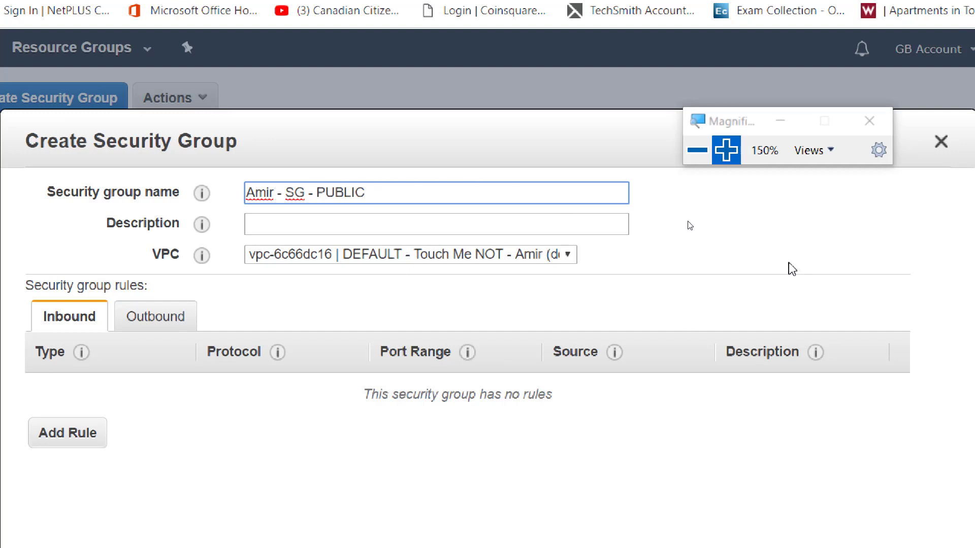
left_click(744, 248)
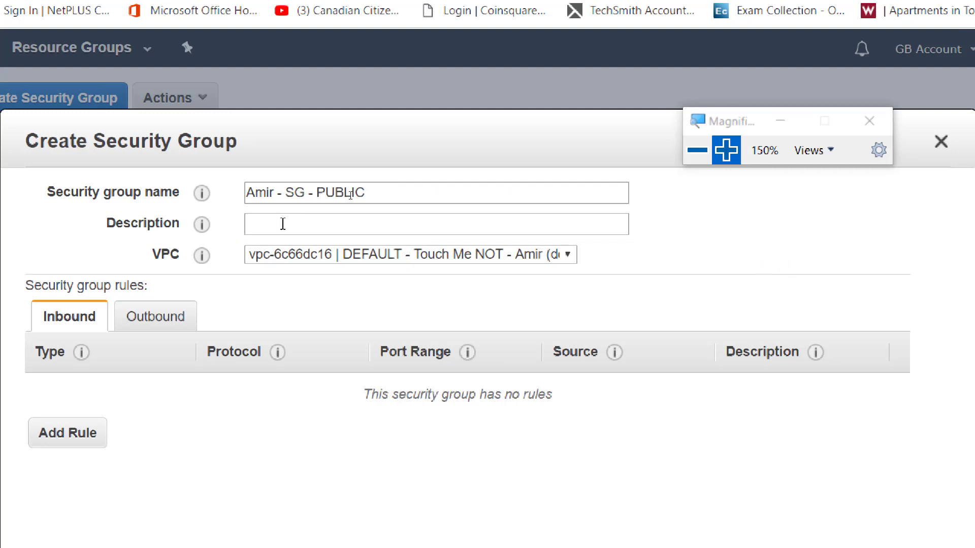
left_click_drag(384, 197, 209, 199)
key("ctrl+c")
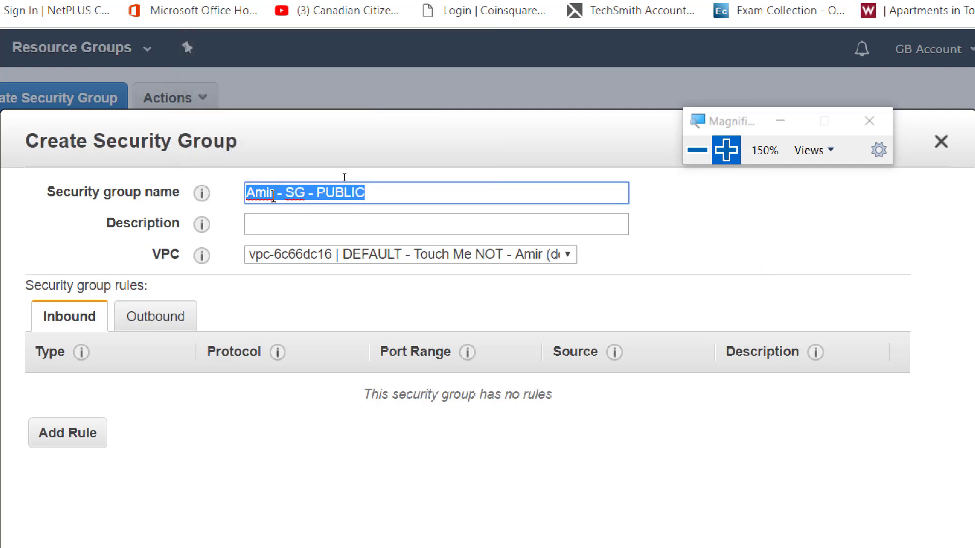
left_click(294, 218)
key("ctrl+v")
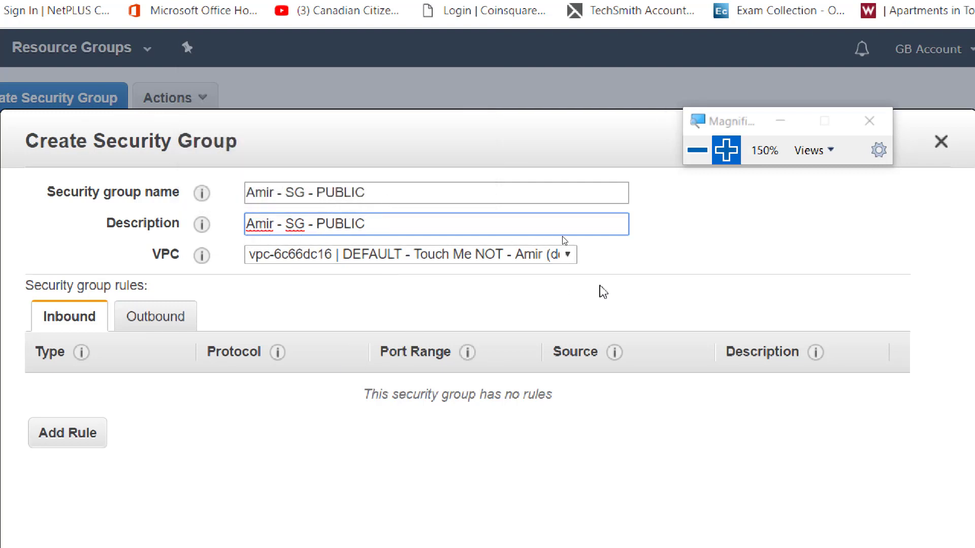
left_click(570, 256)
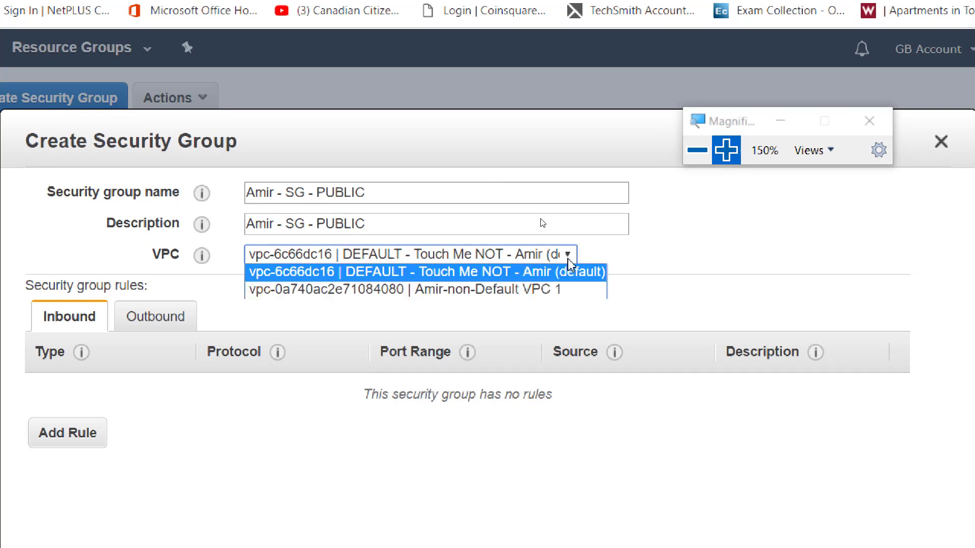
left_click(544, 298)
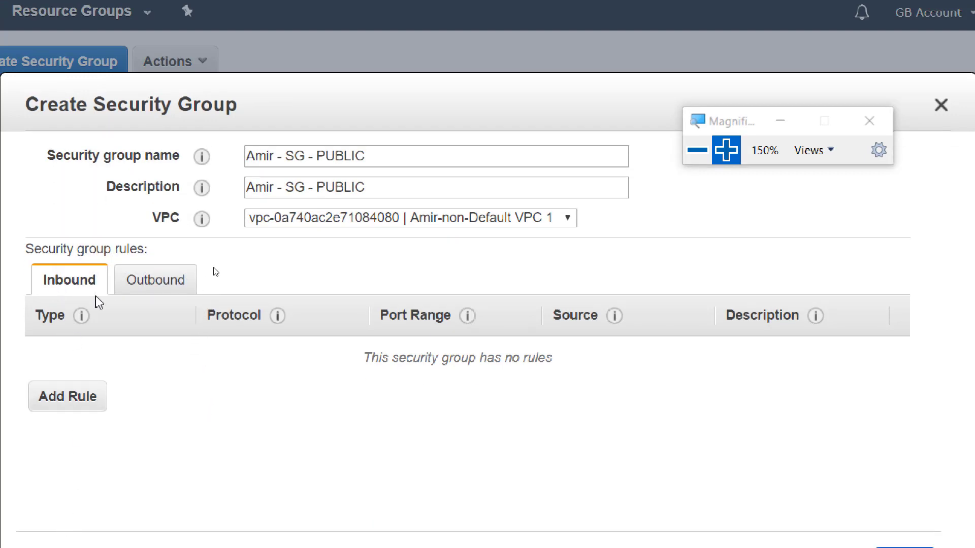
Add an inbound RDP rule on TCP port 3389 with source Anywhere
left_click(66, 399)
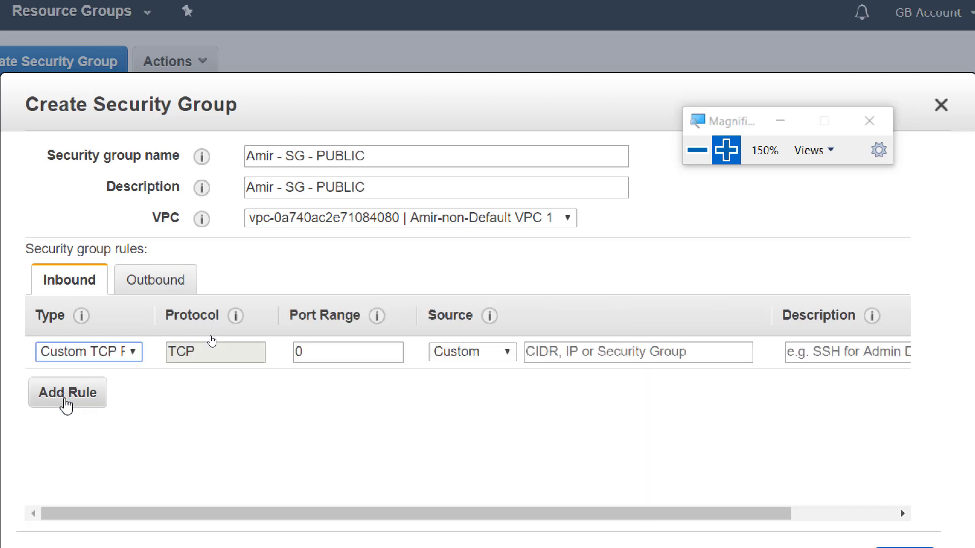
left_click(136, 359)
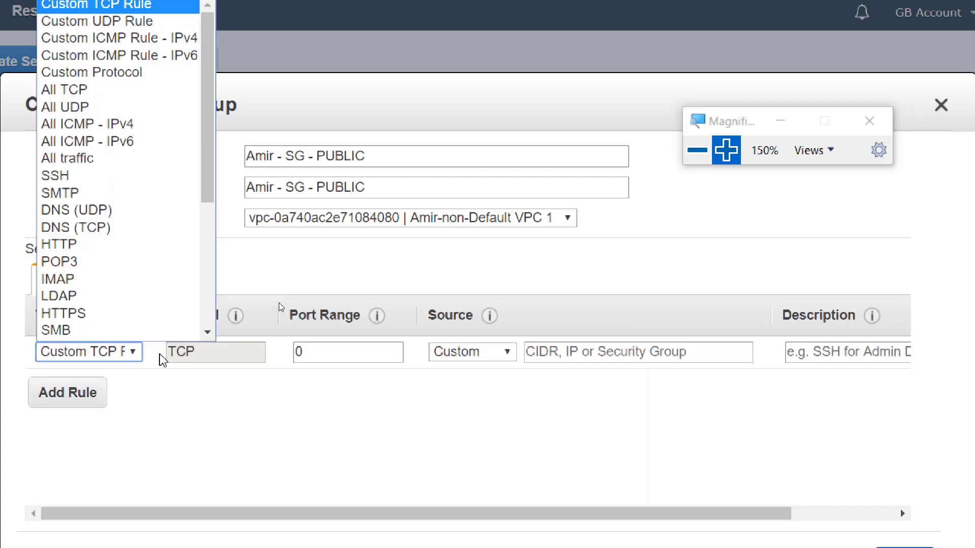
scroll(208, 340, "down", 3)
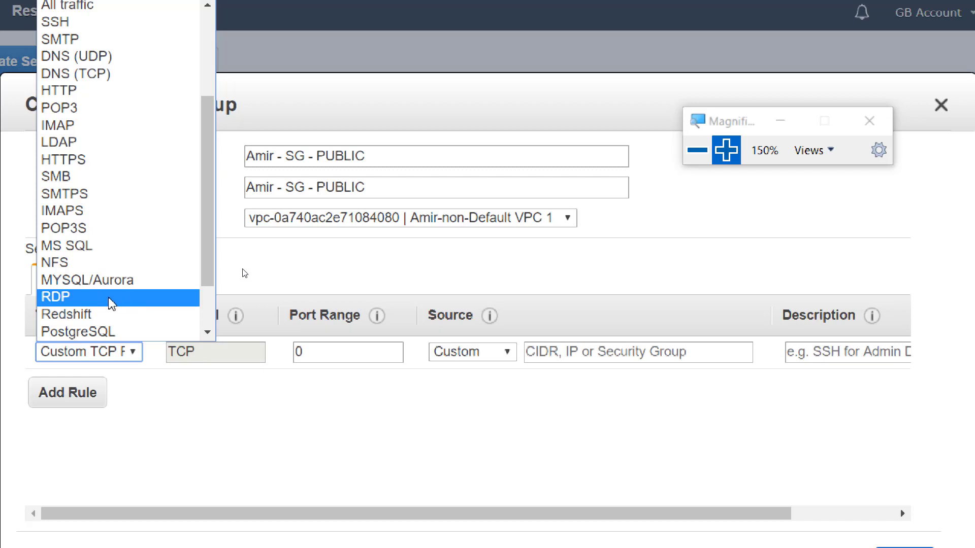
left_click(113, 299)
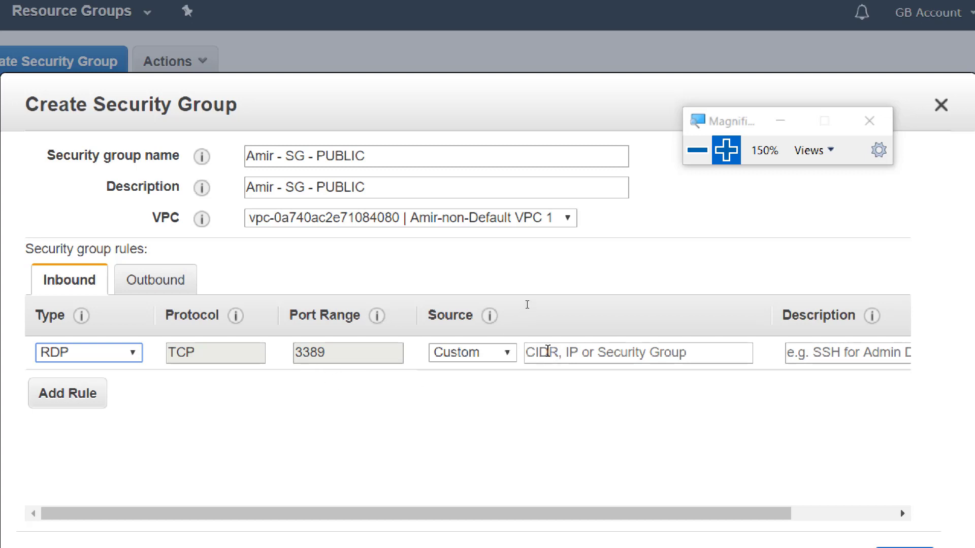
left_click(511, 355)
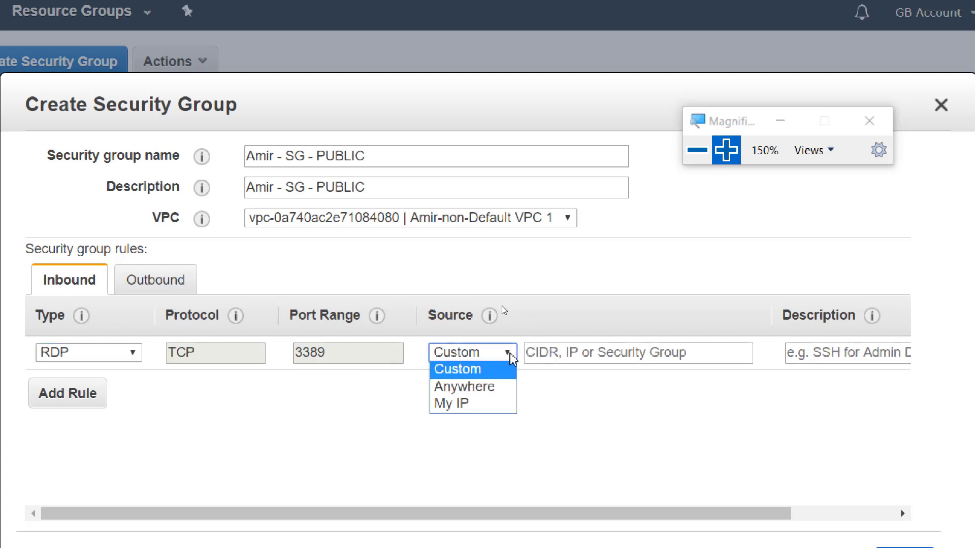
left_click(504, 390)
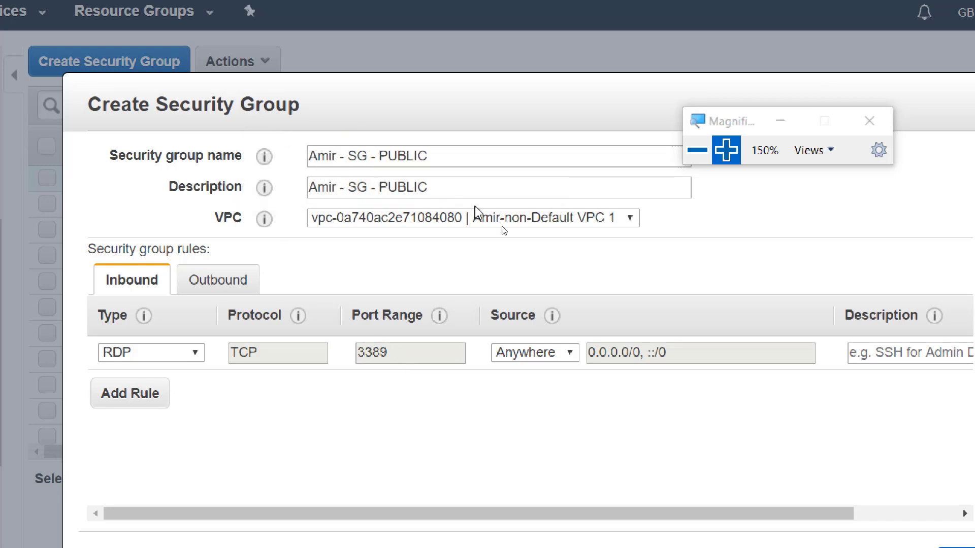
key("alt+Tab")
key("alt+Tab")
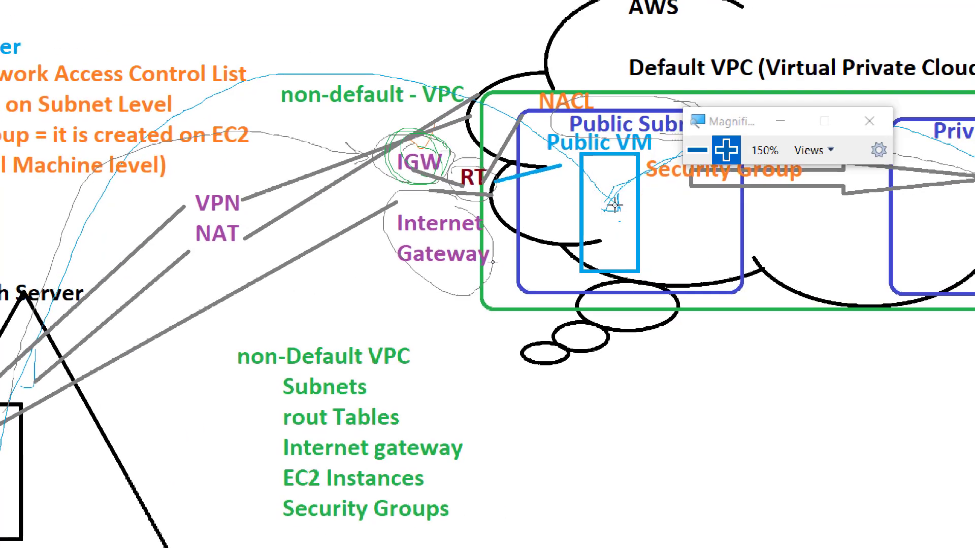
Return from the Paint diagram to the unfinished Create Security Group form
key("alt+Tab")
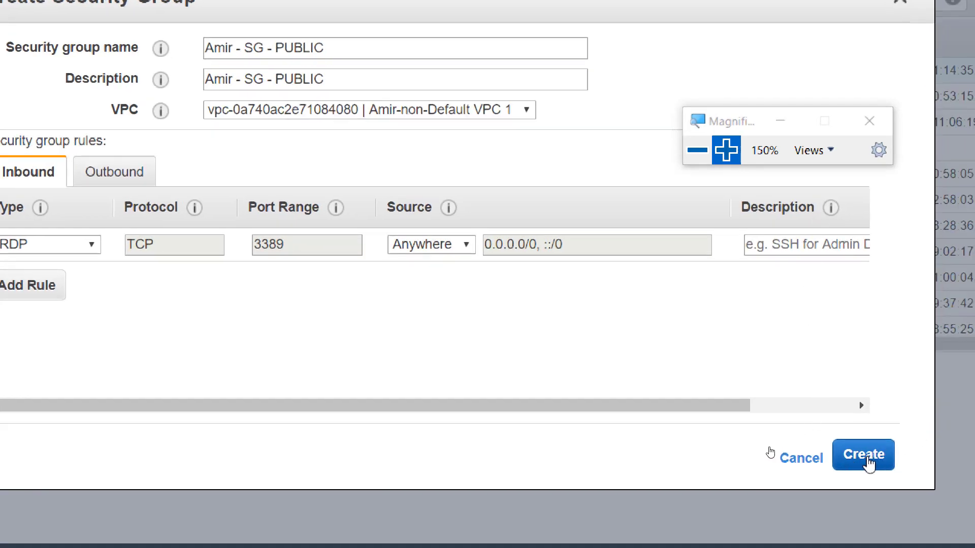
Create the SG - PUBLIC group and fill its Name column with the same group name
left_click(869, 463)
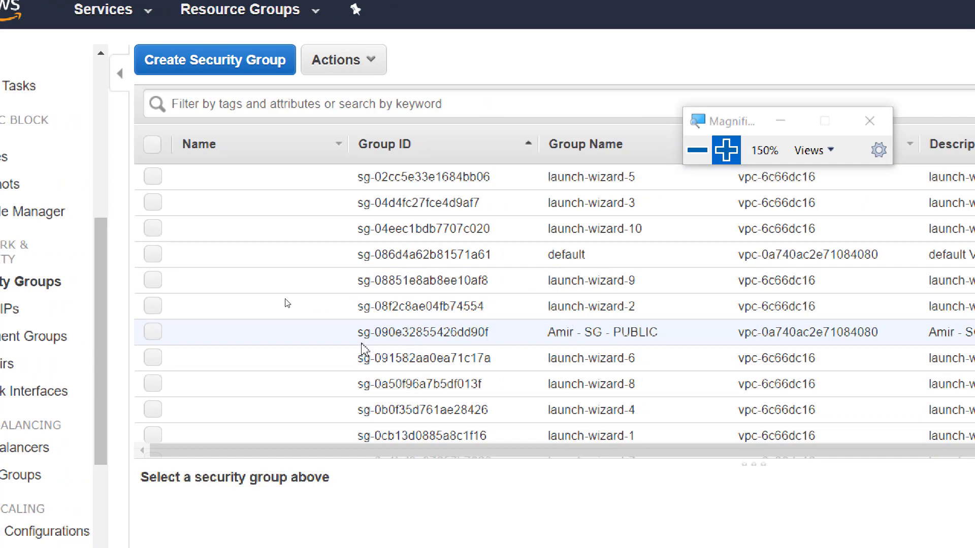
mouse_move(331, 341)
left_click(328, 331)
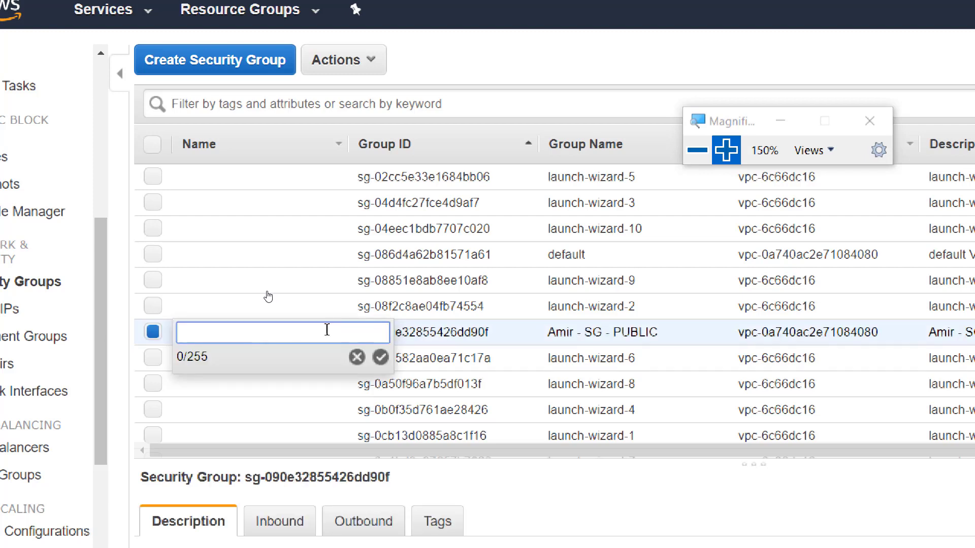
key("ctrl+v")
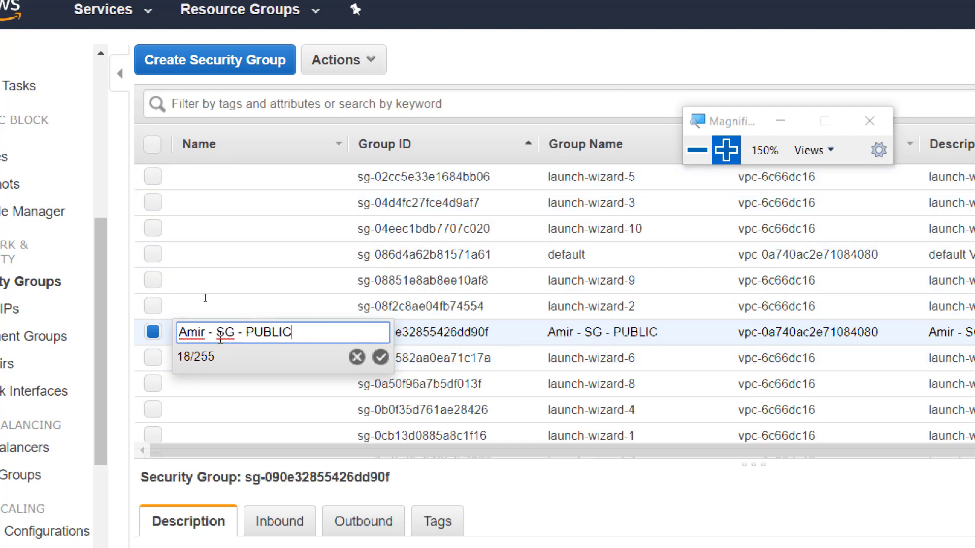
left_click(381, 359)
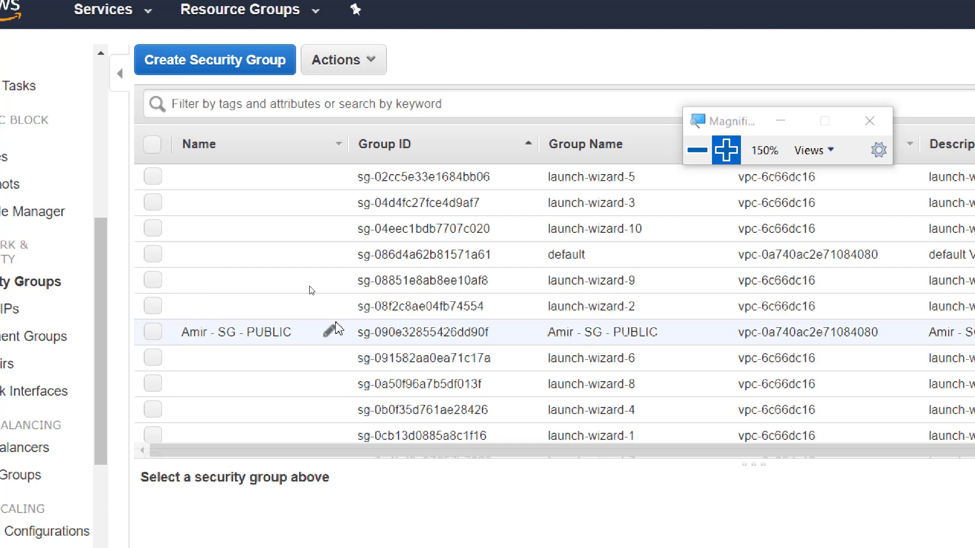
Start a new security group named for SG - PRIVATE, reuse the name as its description, and keep the non-default VPC
left_click(188, 66)
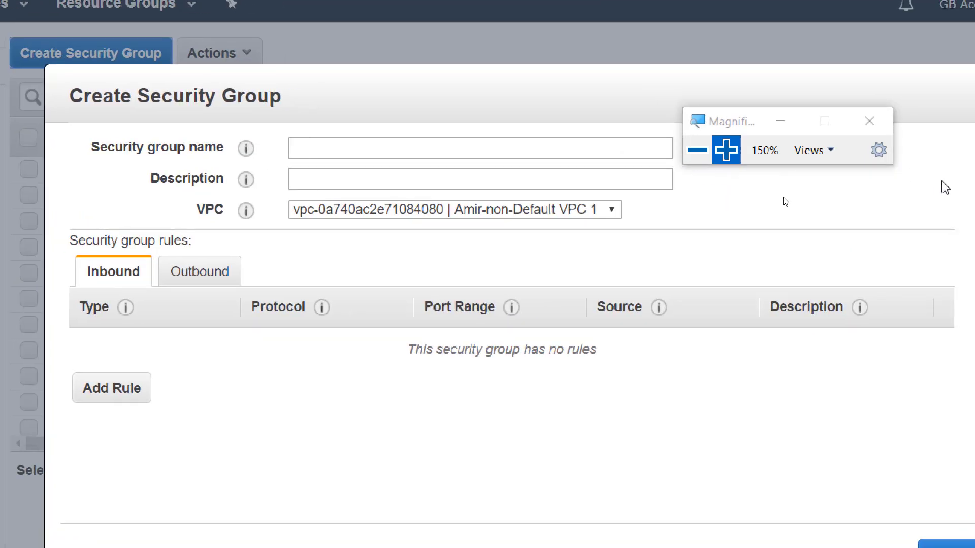
left_click(357, 147)
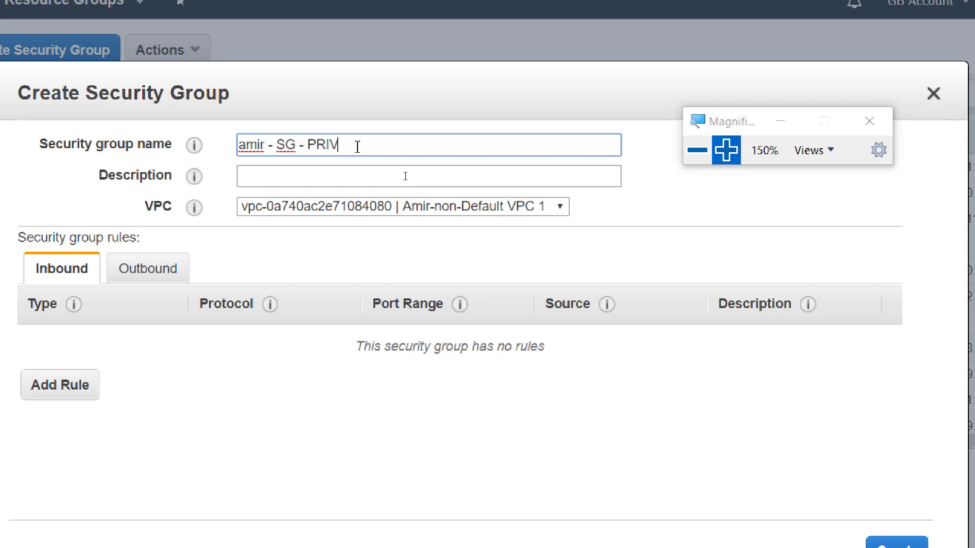
key("ctrl+a")
key("ctrl+c")
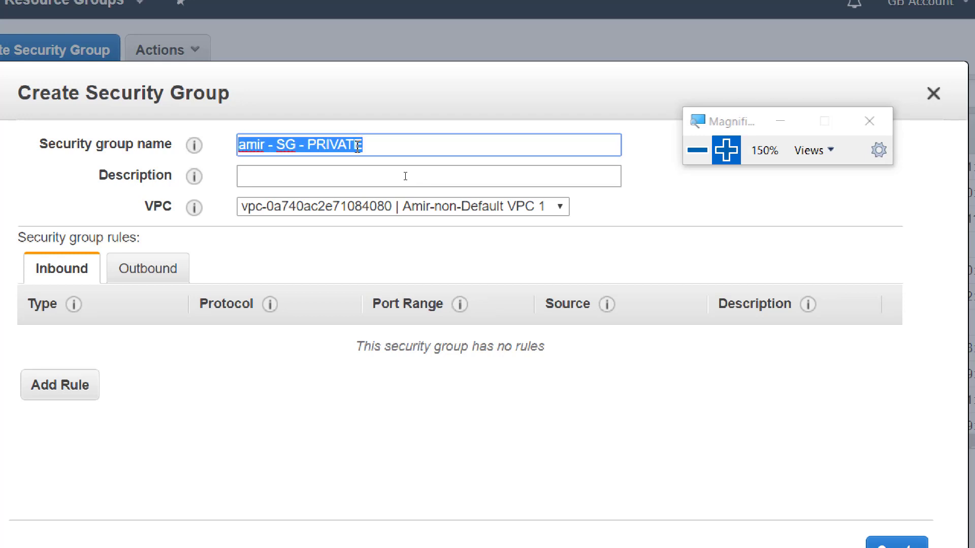
left_click(340, 177)
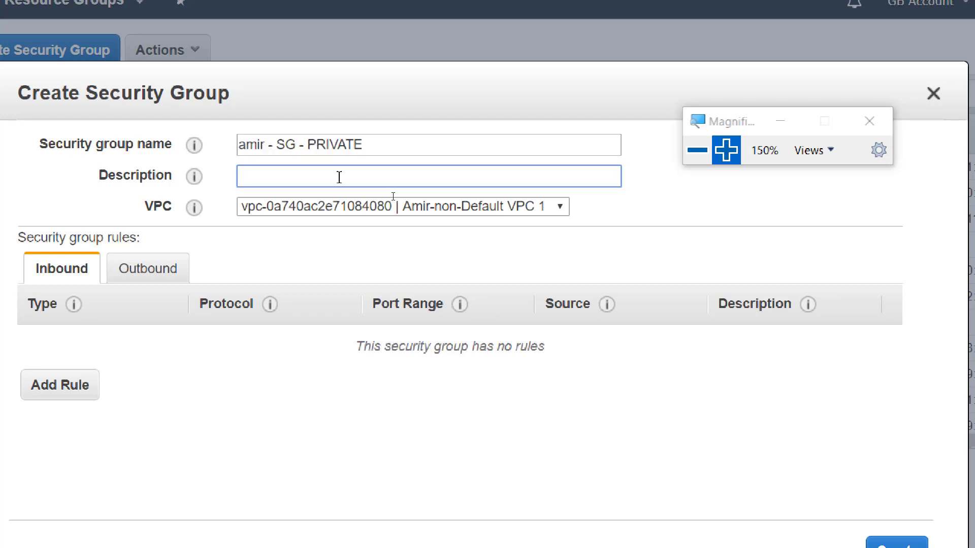
key("ctrl+v")
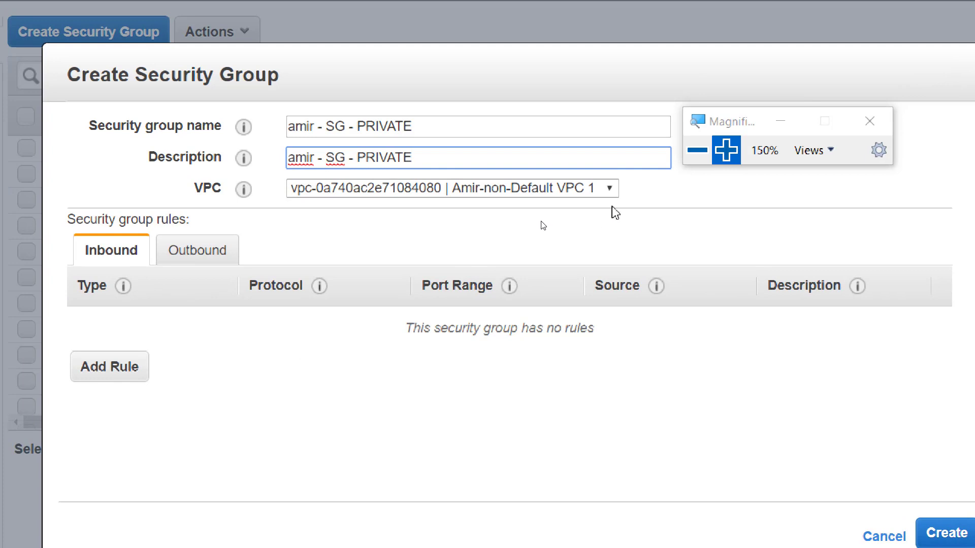
left_click(609, 190)
left_click(612, 192)
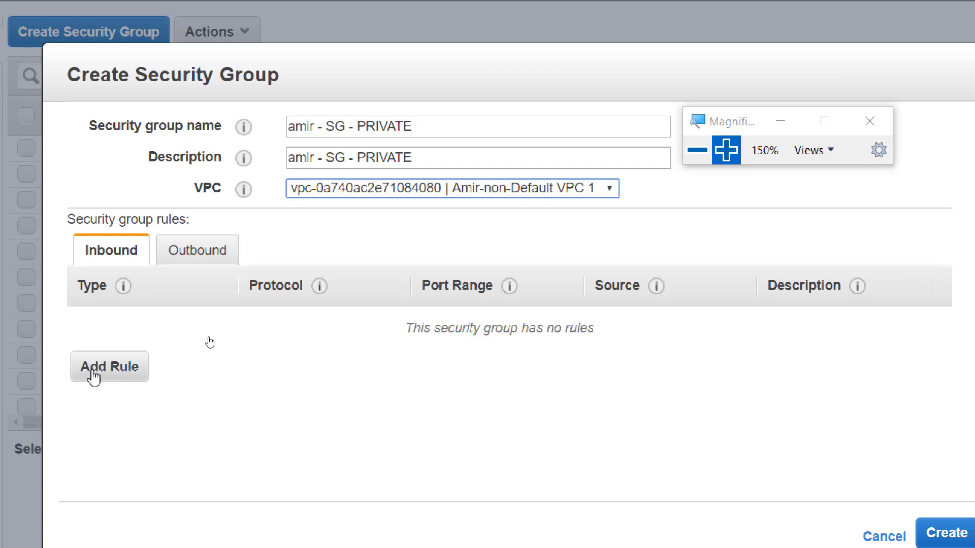
Add an inbound RDP rule on TCP port 3389 to the private group, then switch to the Paint diagram
left_click(113, 377)
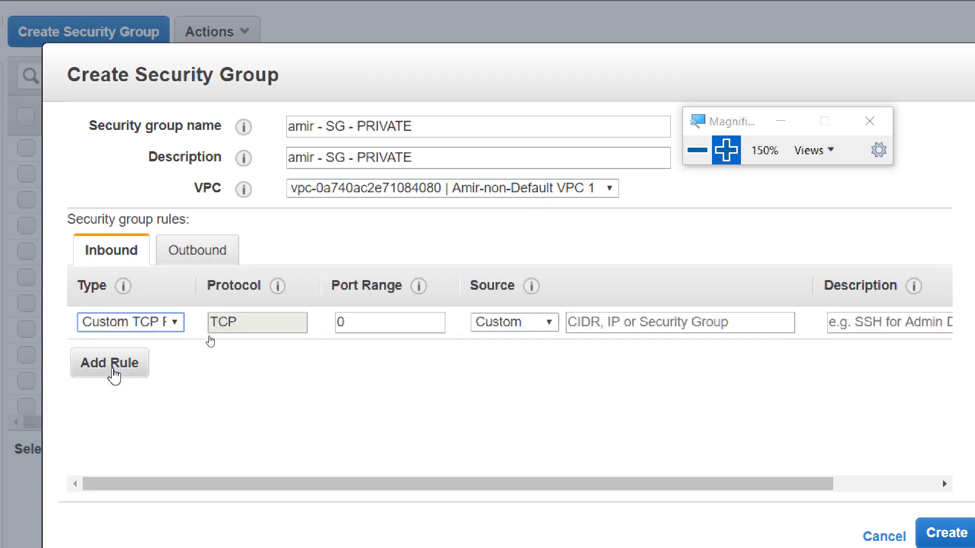
left_click(176, 325)
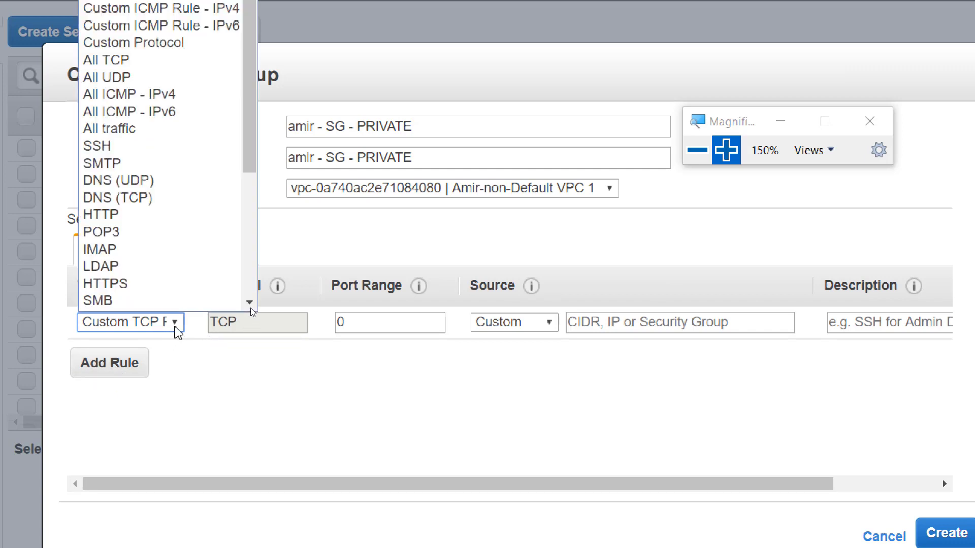
left_click(248, 307)
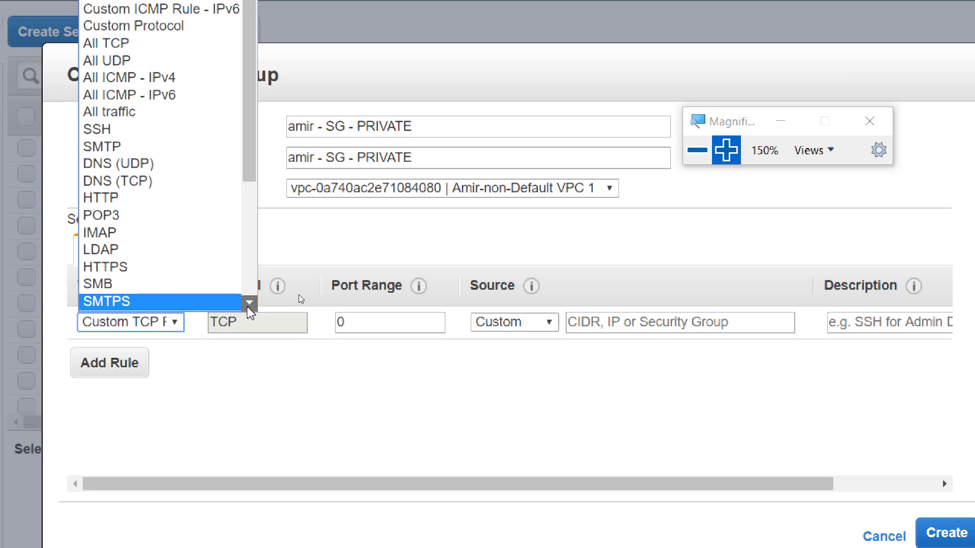
left_click(248, 306)
left_click(248, 303)
left_click(249, 303)
left_click(249, 303)
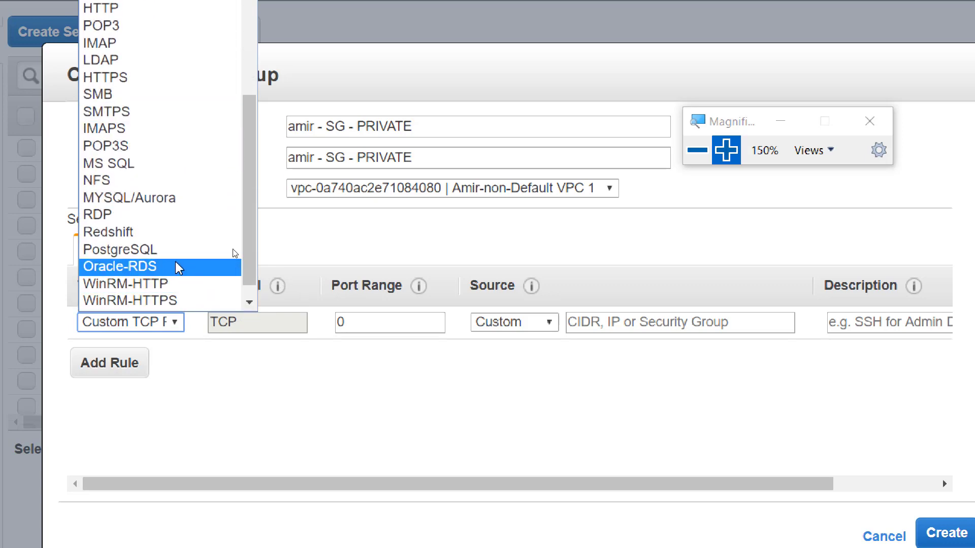
left_click(133, 222)
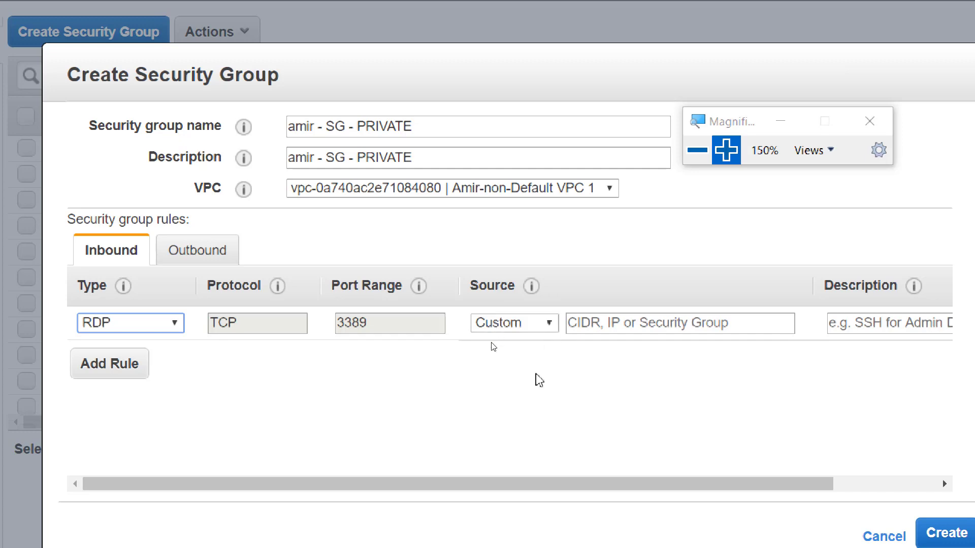
key("alt+Tab")
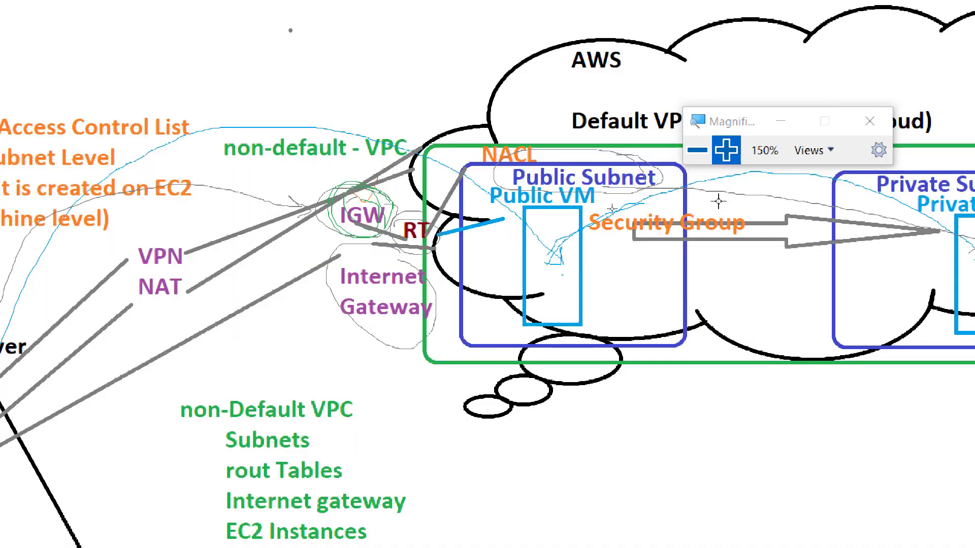
With the pencil, draw a thin line from the Public Subnet box to the Private Subnet box, undoing stray strokes
left_click(697, 150)
left_click_drag(621, 178, 631, 120)
left_click(143, 45)
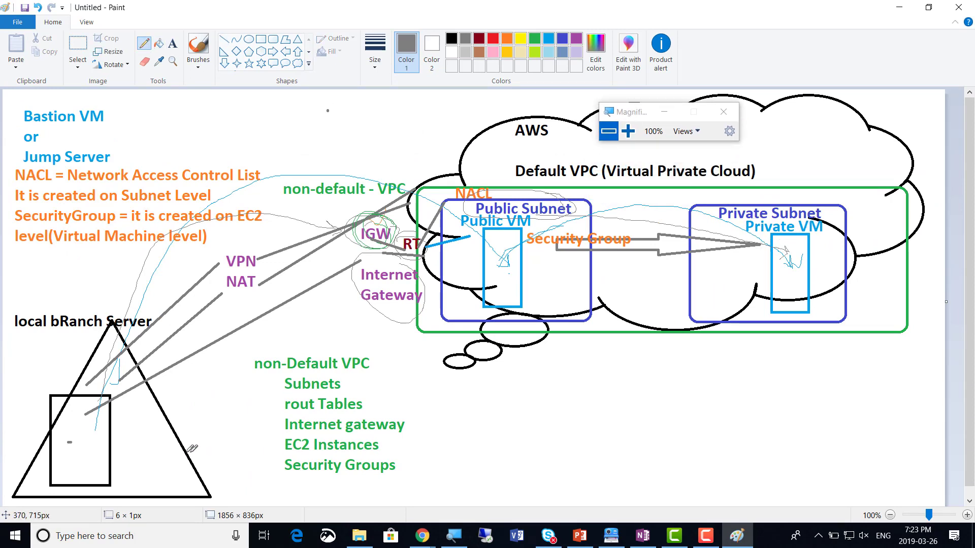
mouse_move(103, 441)
left_mouse_down()
mouse_move(531, 440)
mouse_move(727, 267)
left_mouse_up()
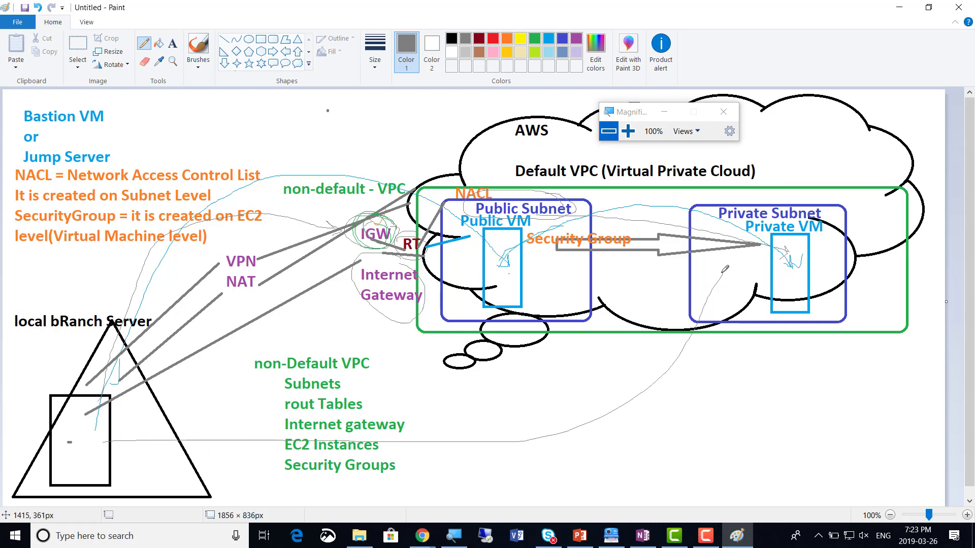
left_click_drag(506, 415, 632, 443)
left_click_drag(559, 397, 573, 467)
key("ctrl+z")
key("ctrl+z")
key("ctrl+z")
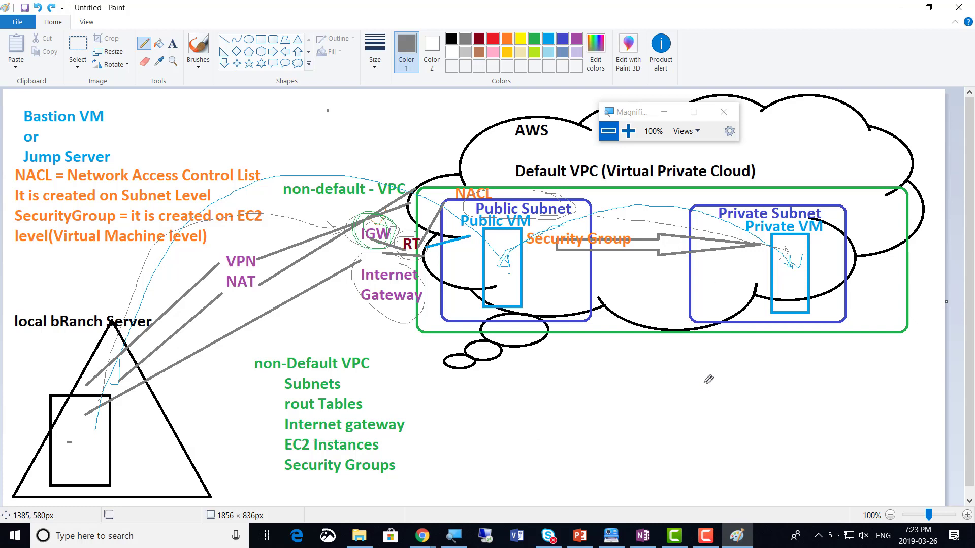
mouse_move(545, 270)
left_mouse_down()
mouse_move(689, 264)
mouse_move(680, 279)
left_mouse_up()
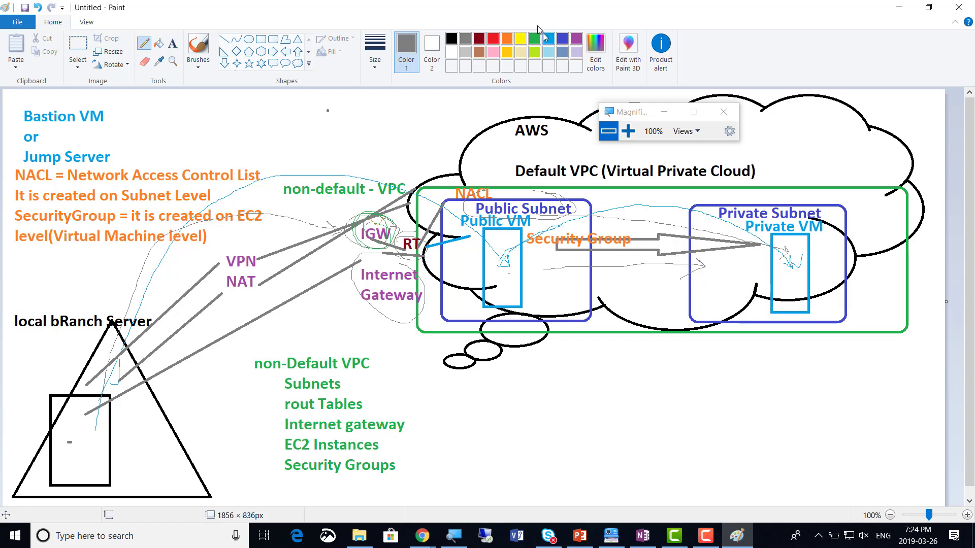
key("alt+Tab")
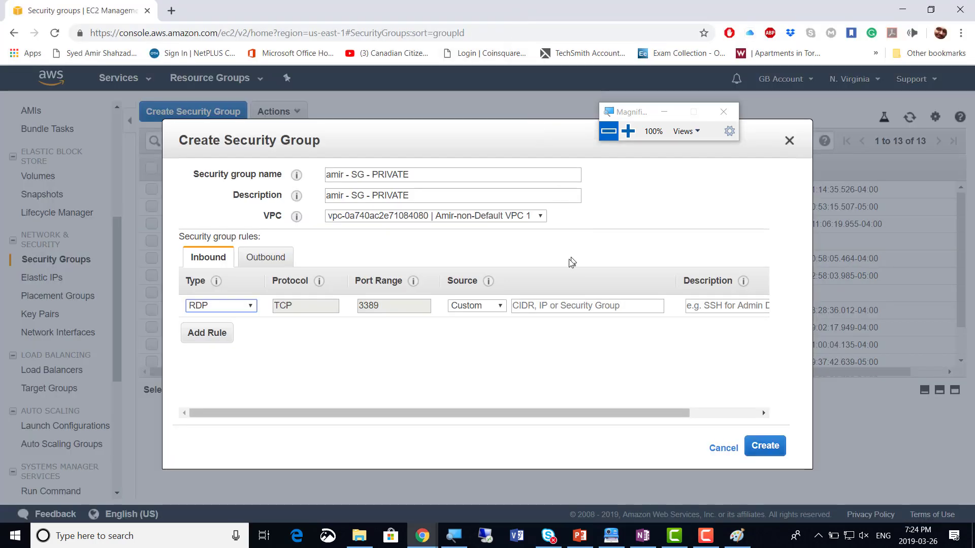
Restrict the RDP rule's source to 172.16.1.0/24 and create the private security group
left_click(628, 131)
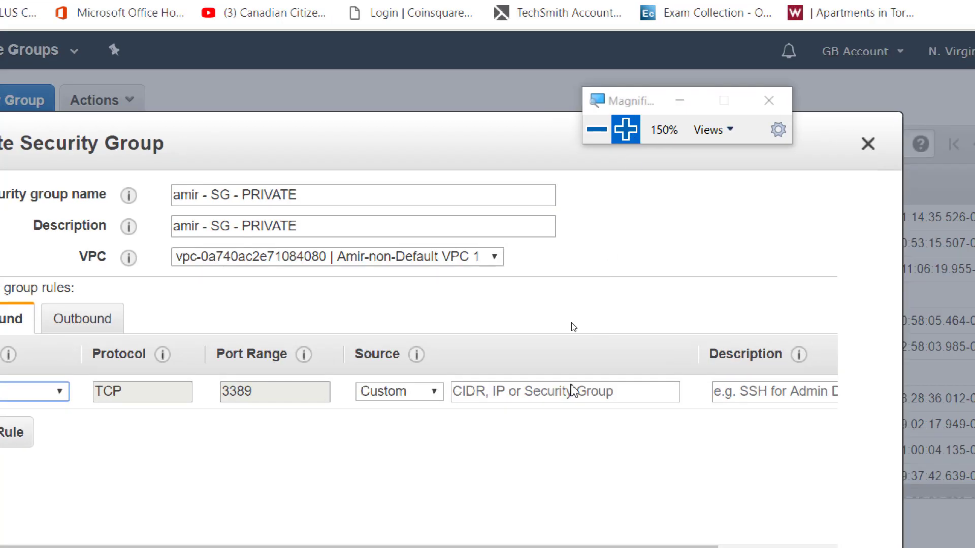
left_click(519, 391)
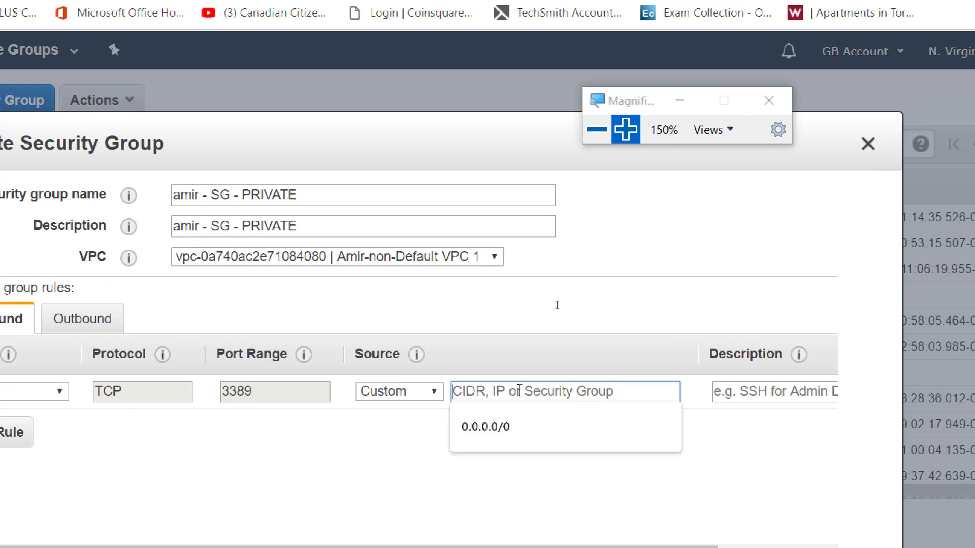
type("172.16")
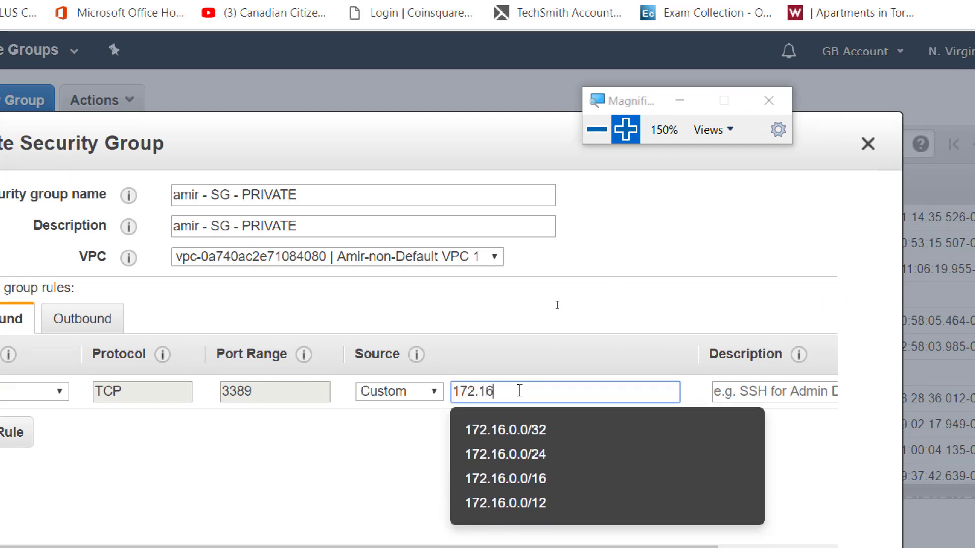
type(".1")
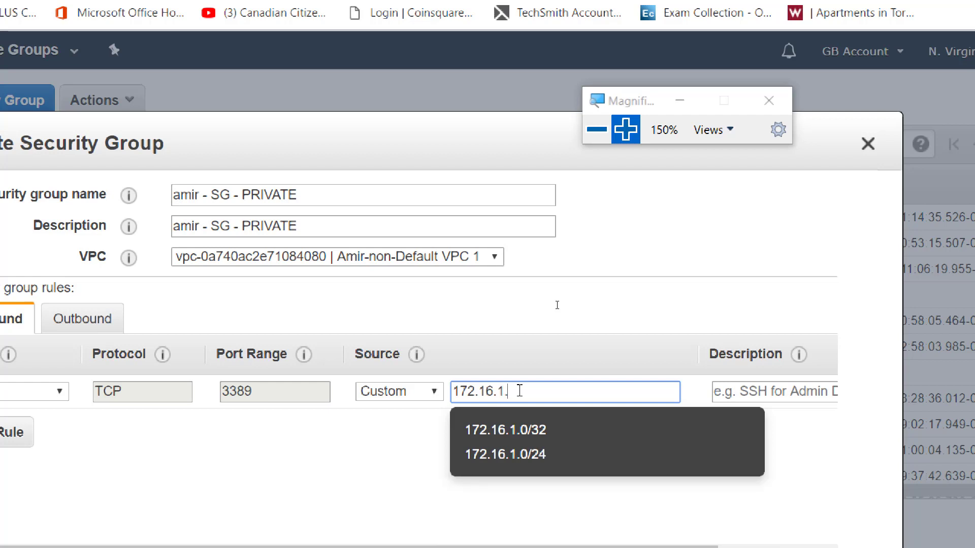
type(".0/24")
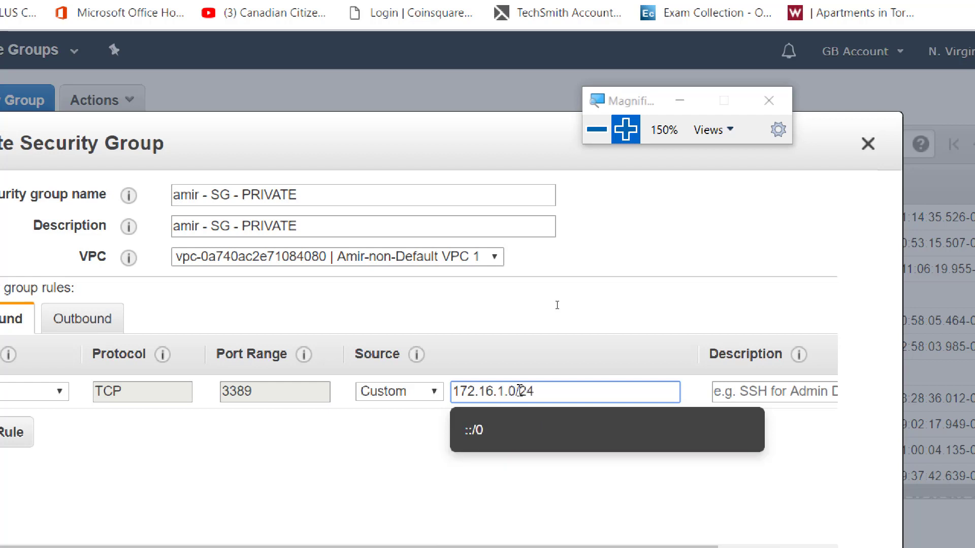
left_click(573, 323)
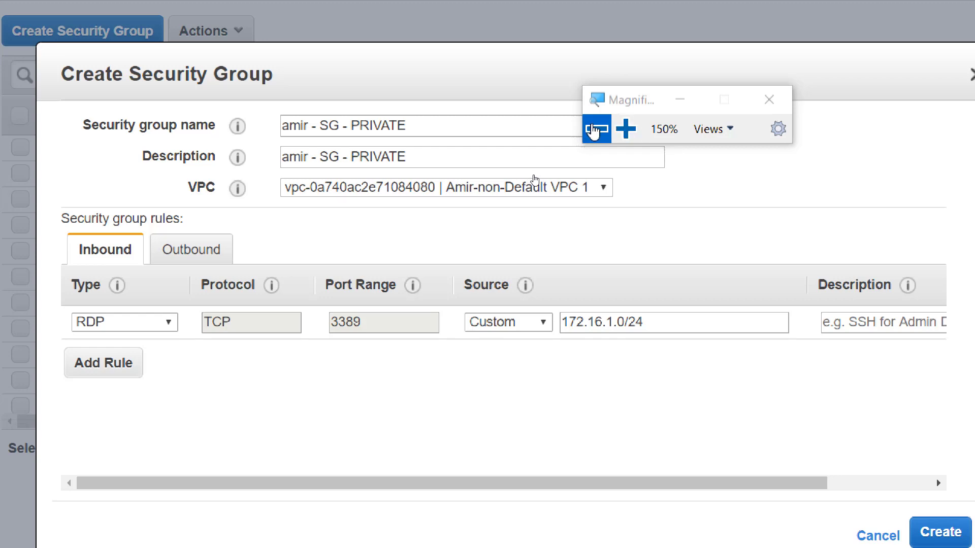
left_click(594, 130)
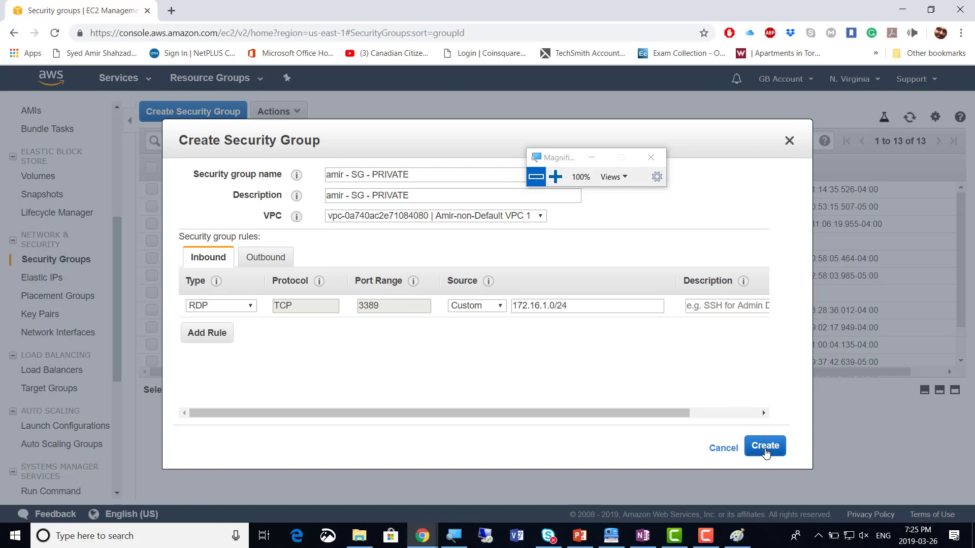
left_click(766, 450)
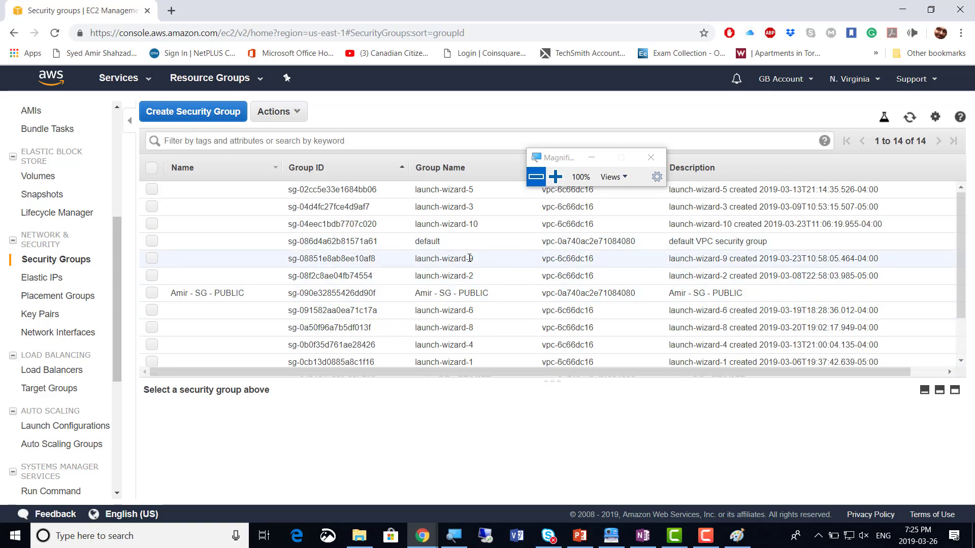
Fill in the new private group's Name column with its pasted SG - PRIVATE group name and save it
scroll(470, 259, "down", 2)
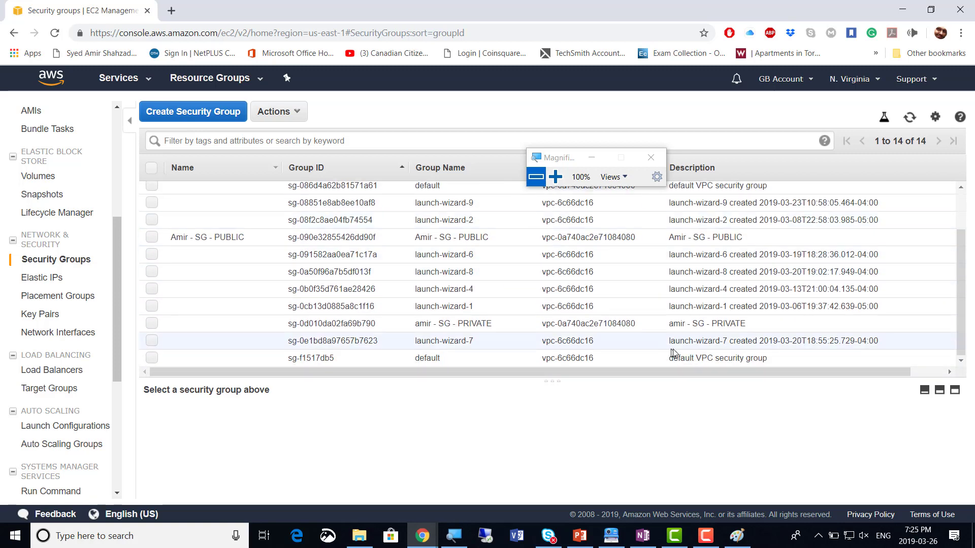
left_click(270, 325)
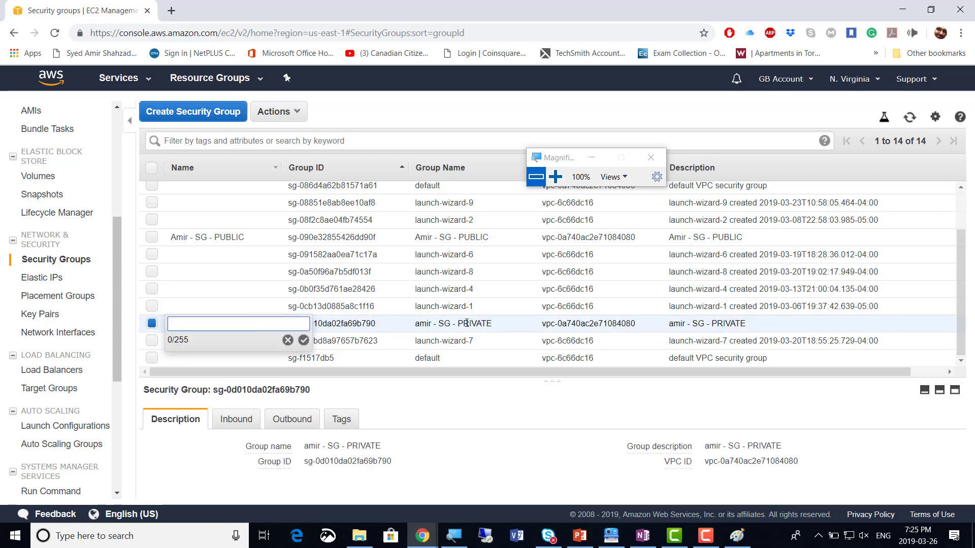
type("amir - SG - PRIVATE")
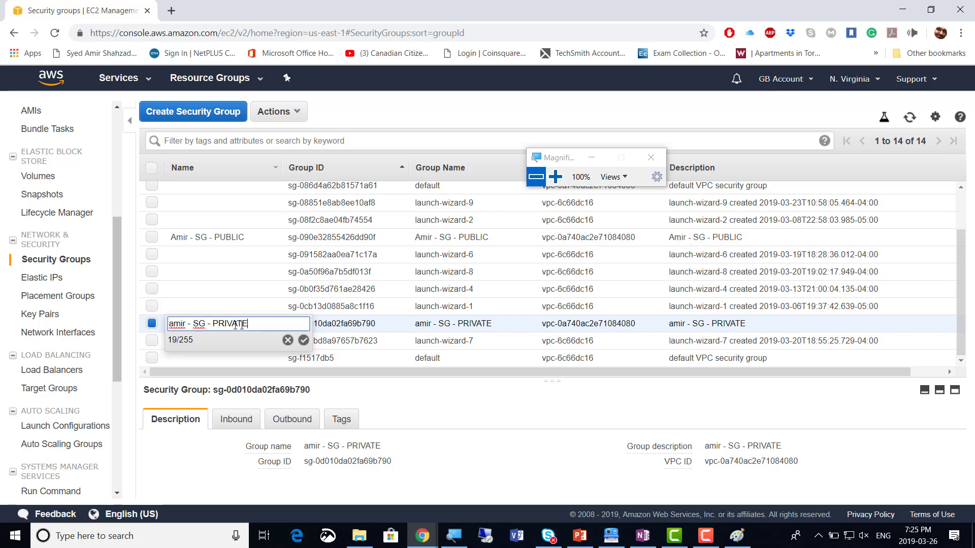
key("super+plus")
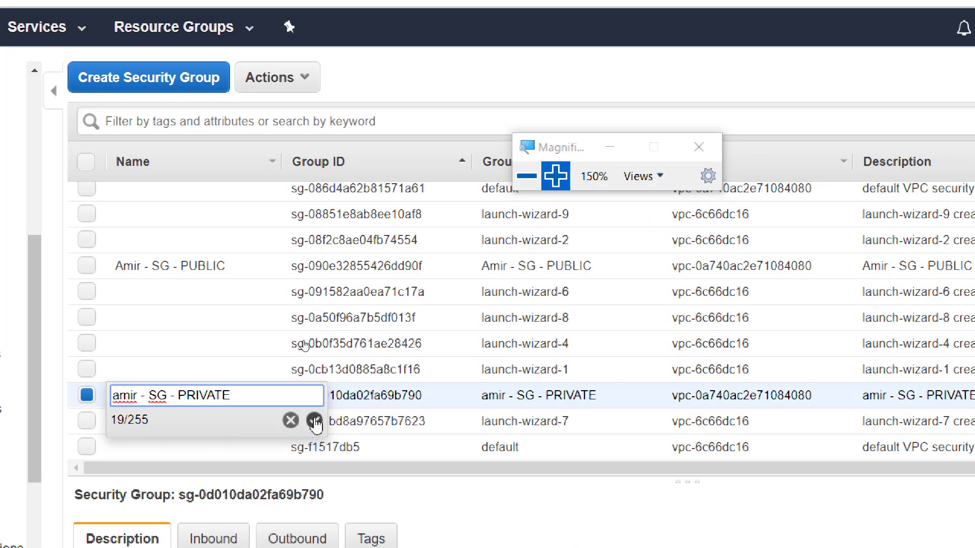
left_click(314, 421)
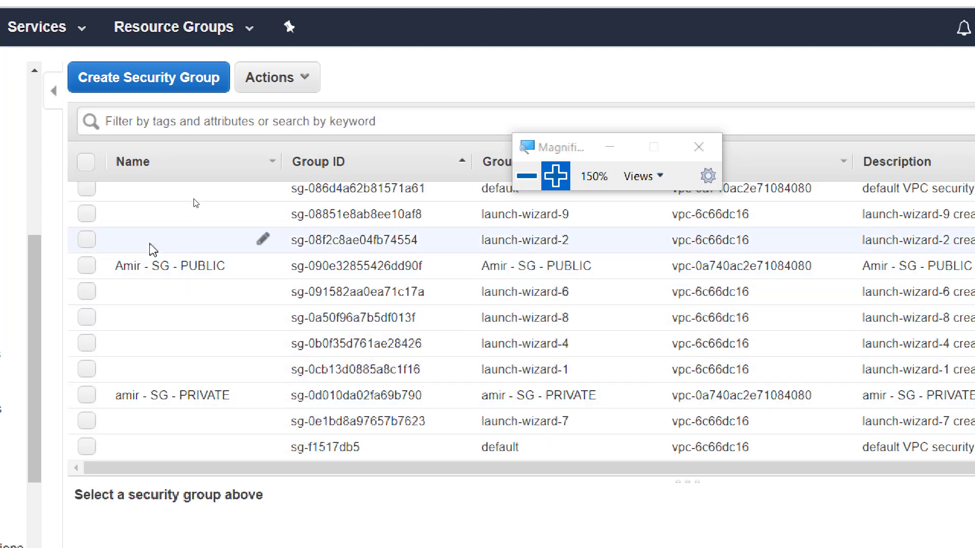
Filter the security groups by the owner's name prefix, leaving only the SG - PUBLIC and SG - PRIVATE groups
left_click(145, 122)
left_click(177, 118)
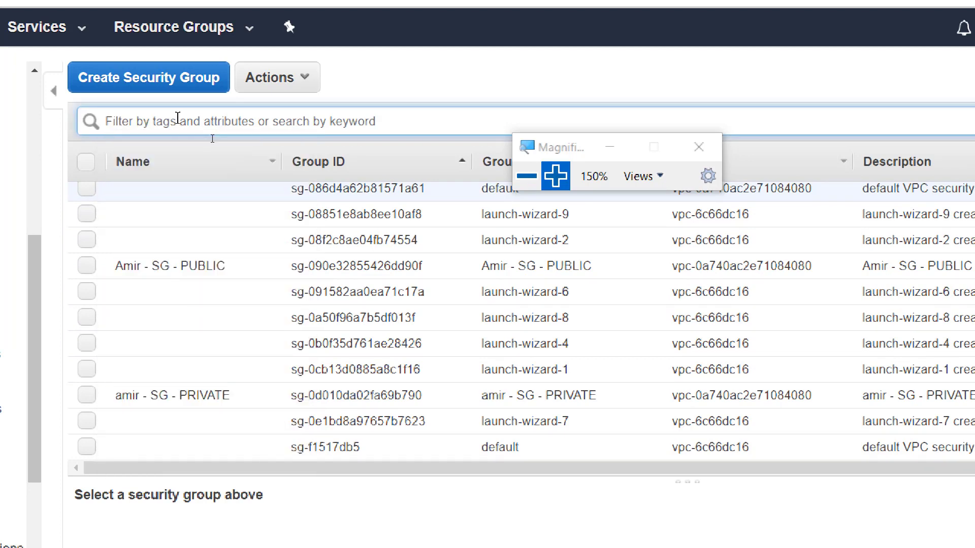
type("Am")
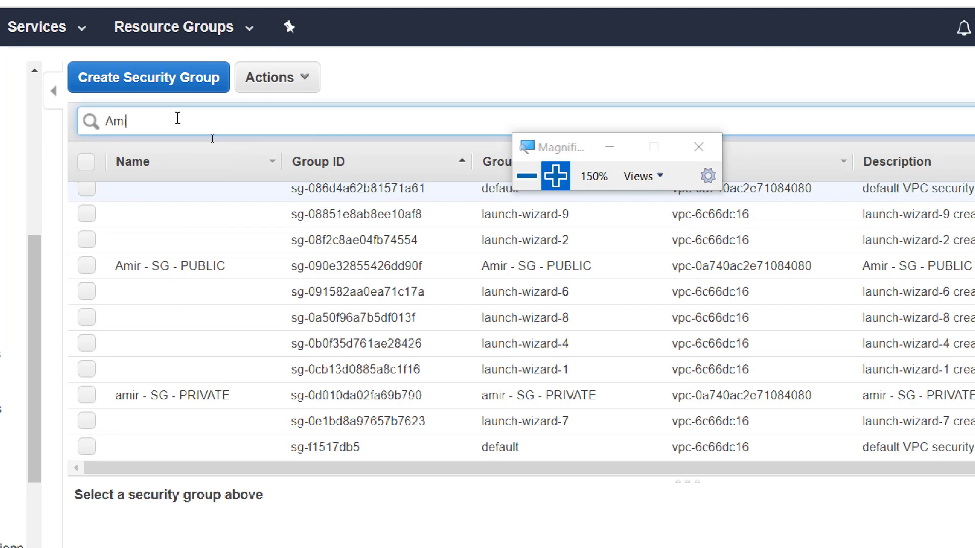
type("ir -")
key("Return")
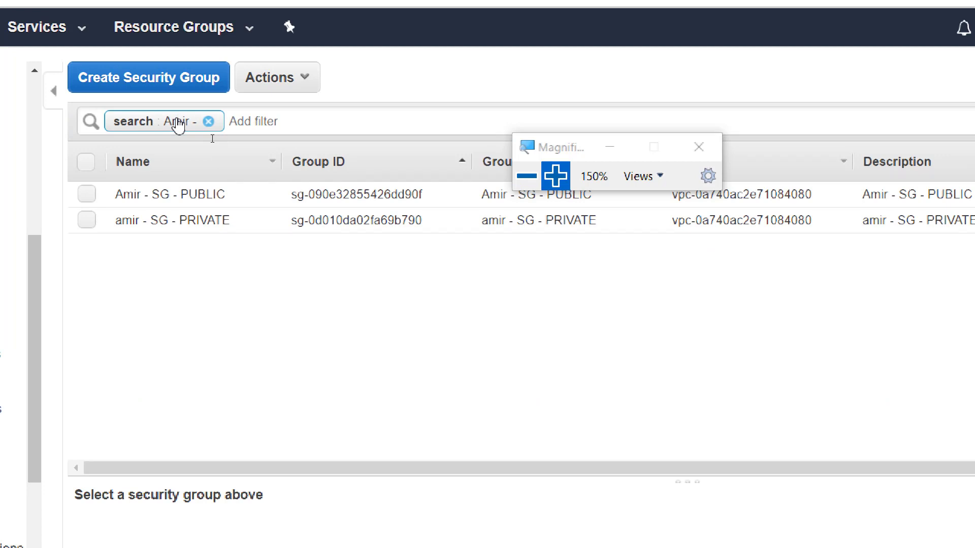
left_click_drag(584, 150, 584, 63)
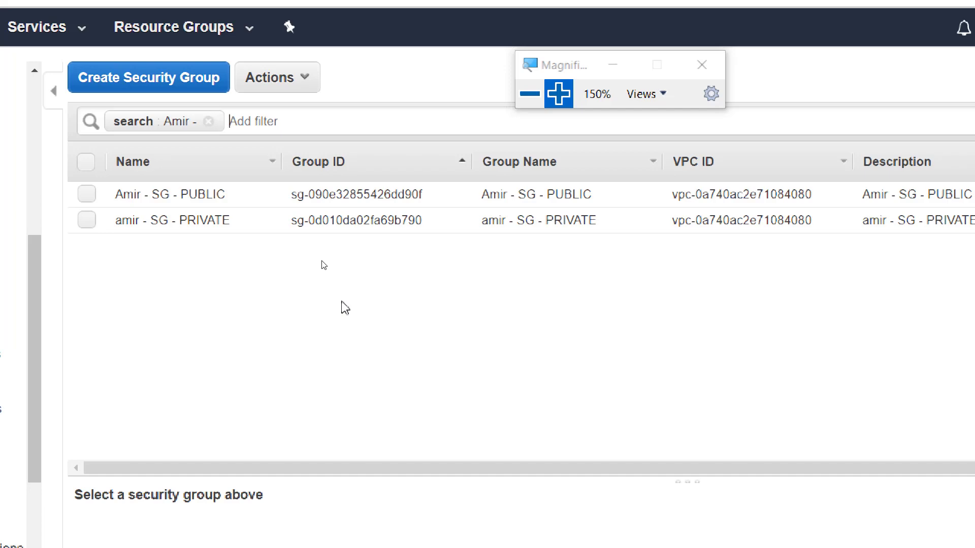
left_click(529, 94)
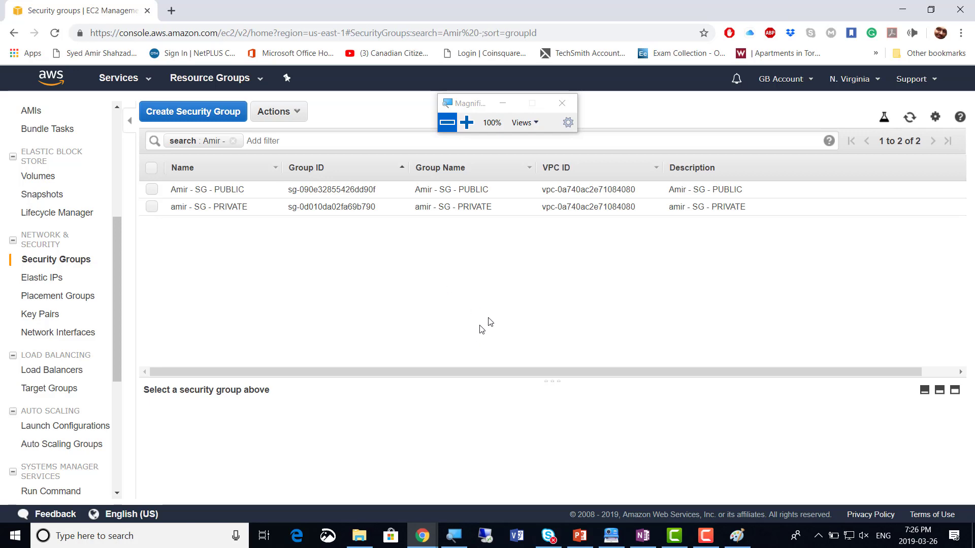
Switch back to the Paint window showing the VPC network diagram
key("alt+Tab")
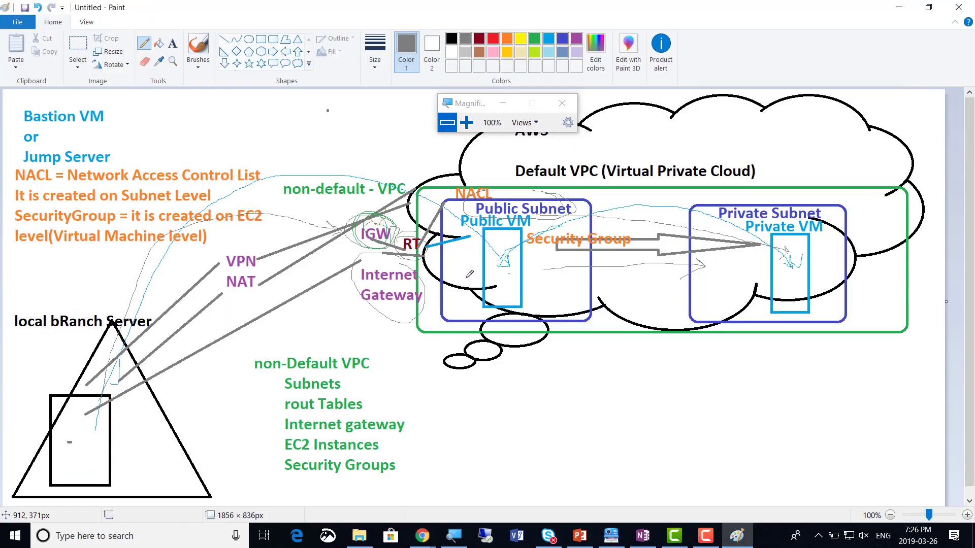
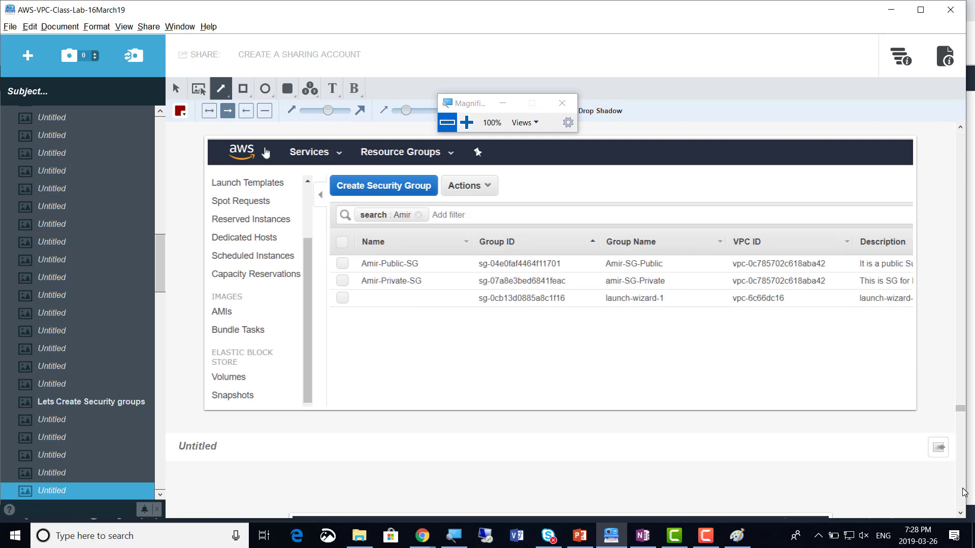
Title the untitled EC2 Instances step 'Lets create two EC2 Instances - One Public Instance and other Private Instanbce'
left_click(963, 489)
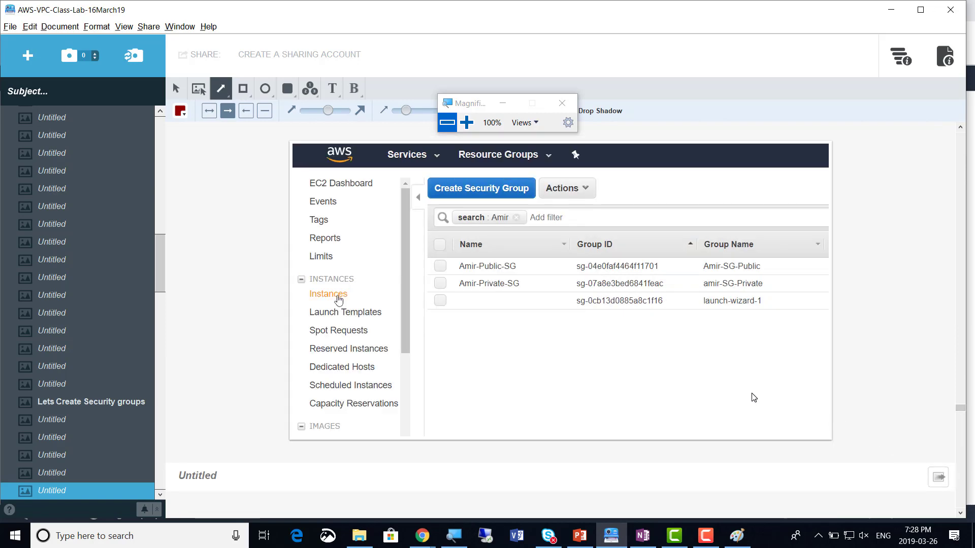
scroll(753, 397, "down", 5)
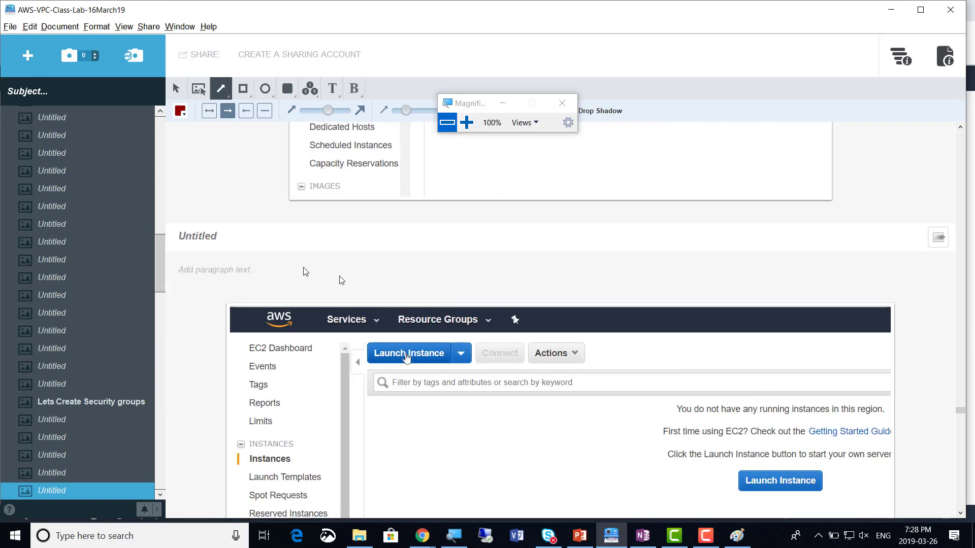
scroll(264, 239, "down", 2)
left_click(210, 137)
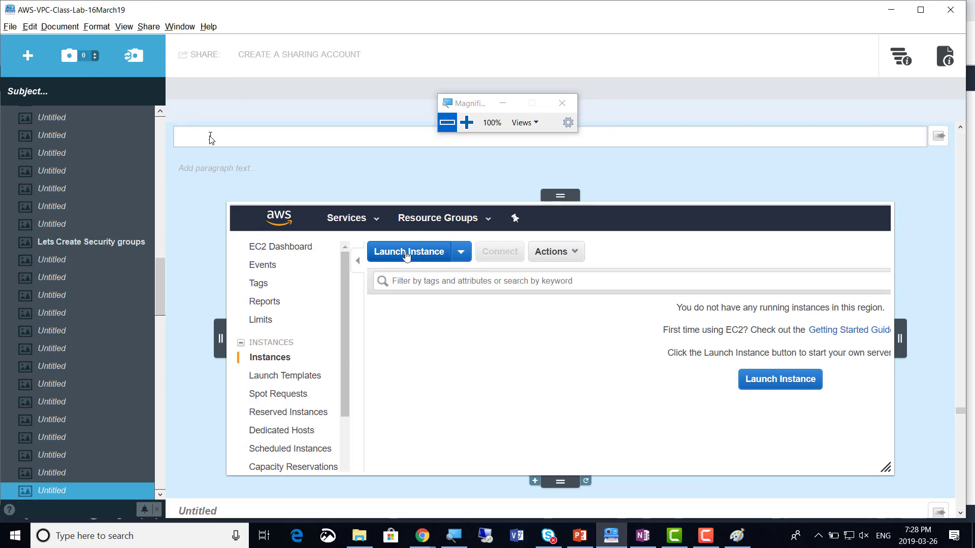
type("L")
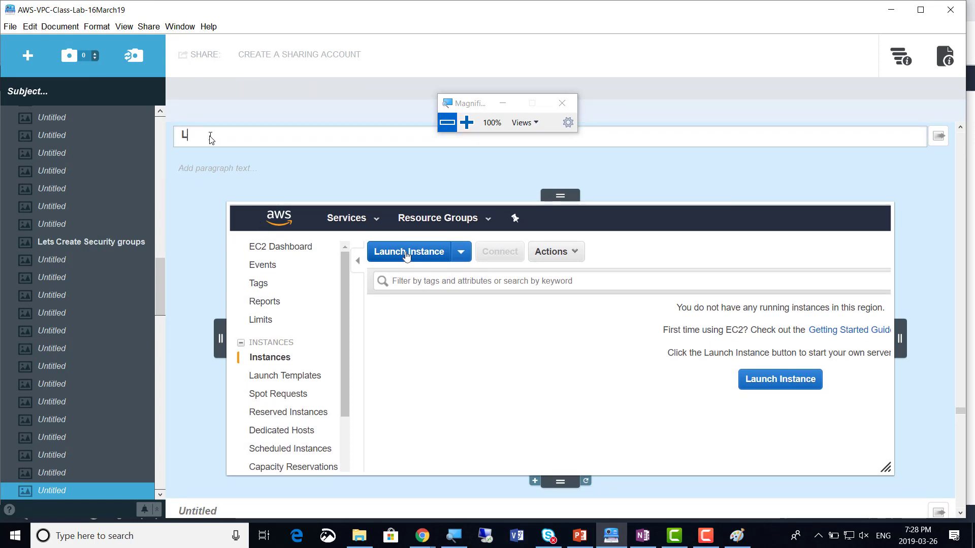
type("ets create two")
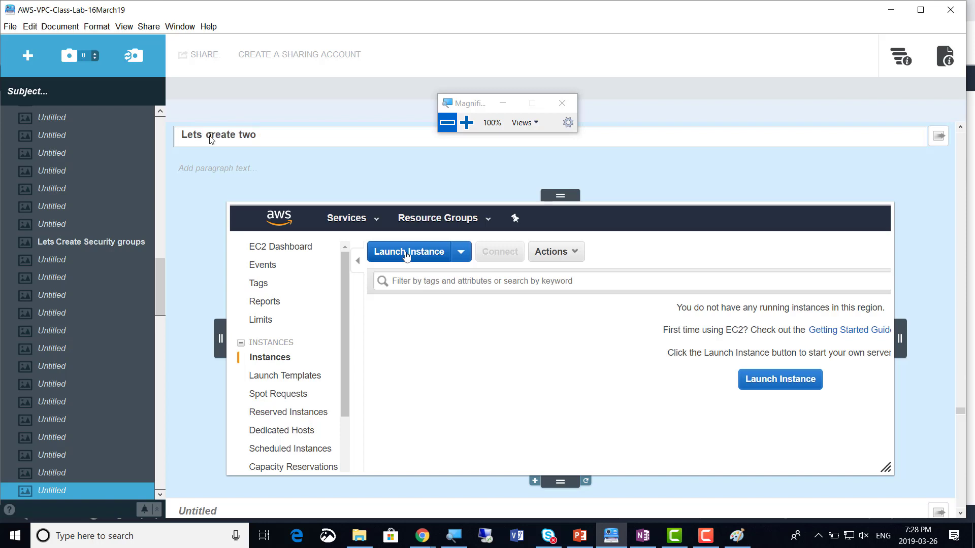
type(" EC2 Instances - One Public Instance and other Private Instanbce")
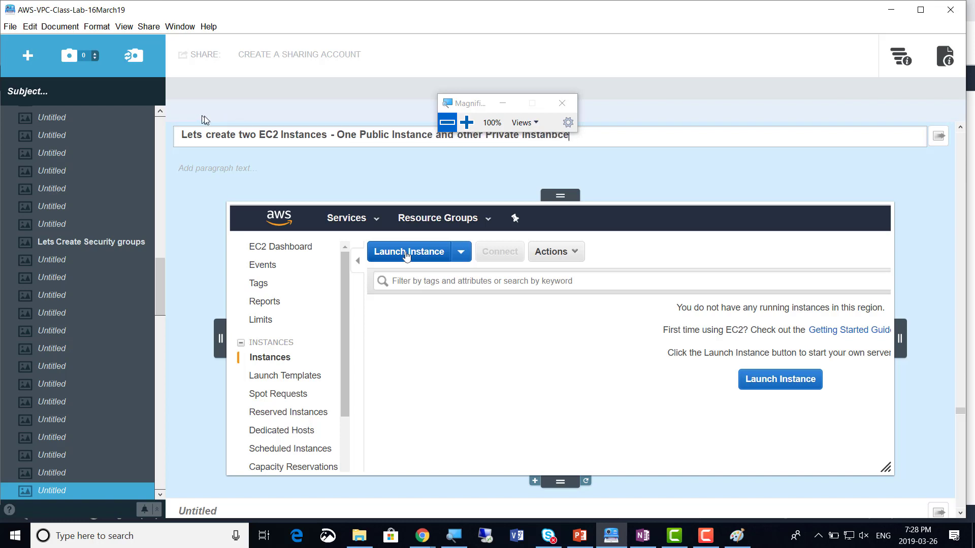
left_click_drag(482, 109, 483, 72)
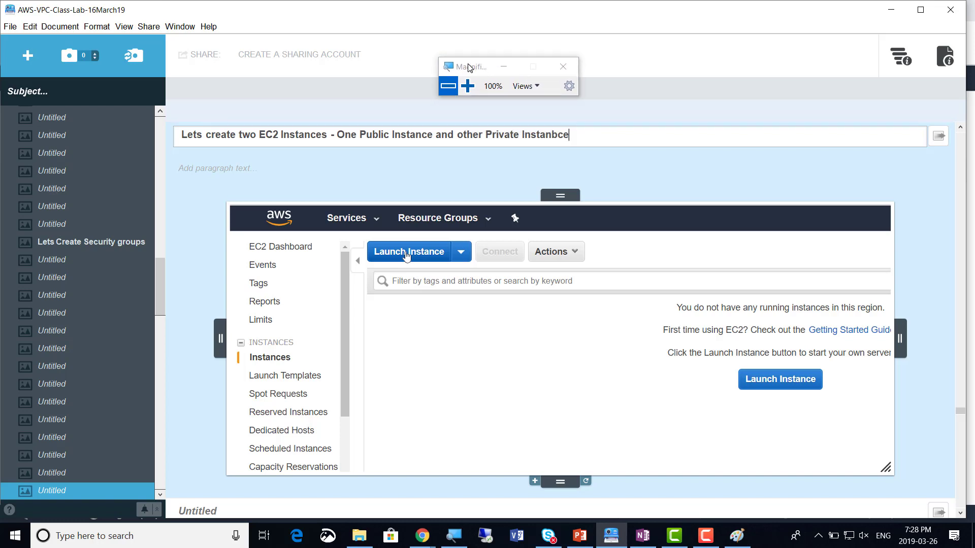
Delete the stray 'b' from the step title, mark Windows Server 2019 Base with a red arrow, then switch to Chrome
left_click(484, 133)
key("BackSpace")
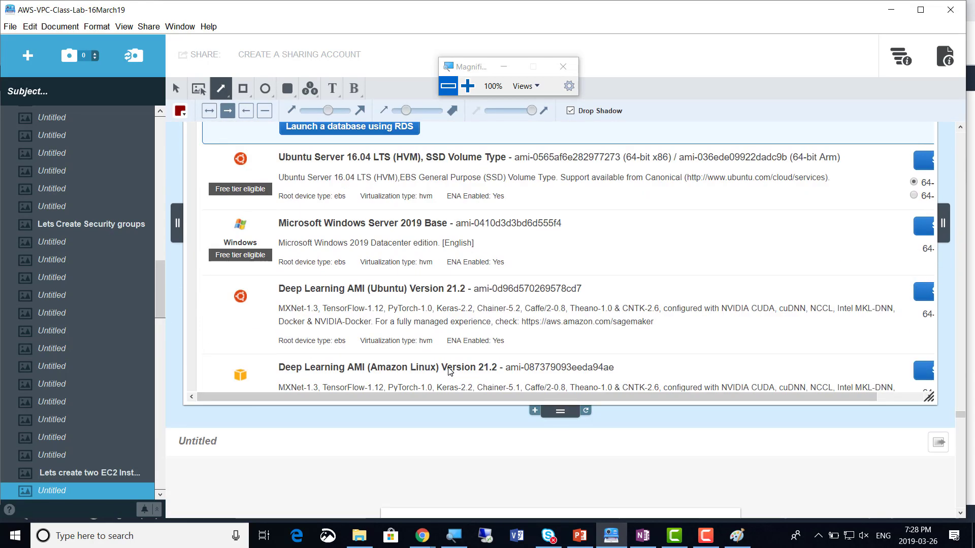
left_click_drag(541, 165, 426, 228)
left_click(526, 293)
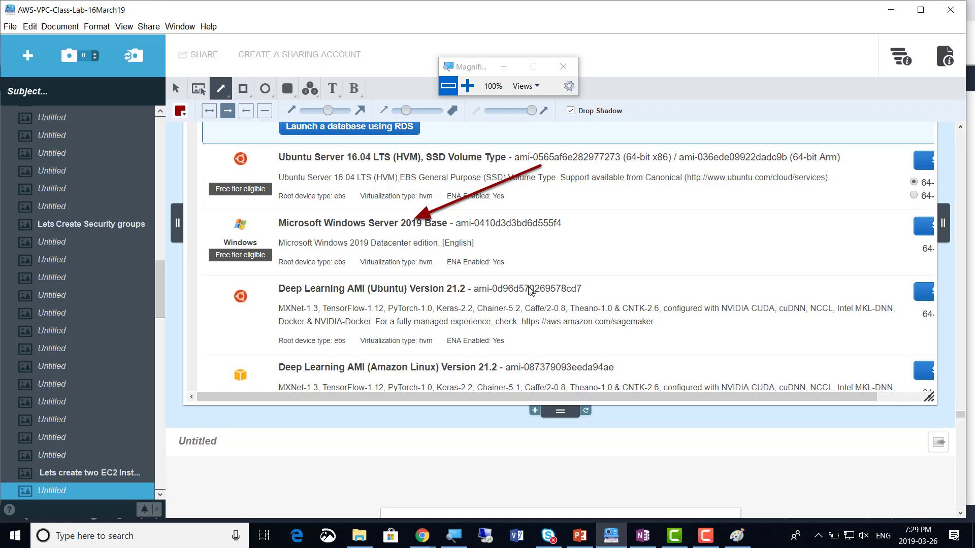
key("alt+Tab")
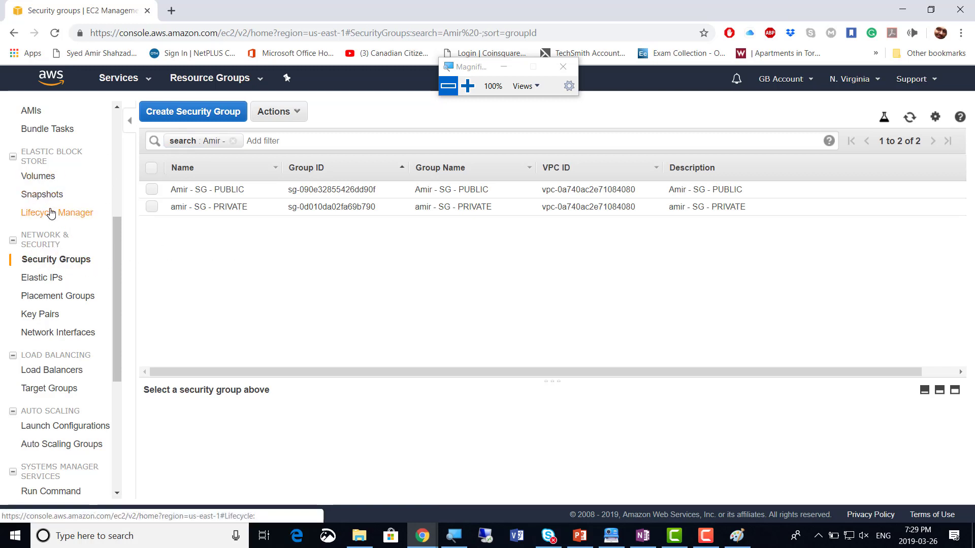
Open the EC2 Instances list, which shows no running instances in N. Virginia
scroll(57, 231, "up", 4)
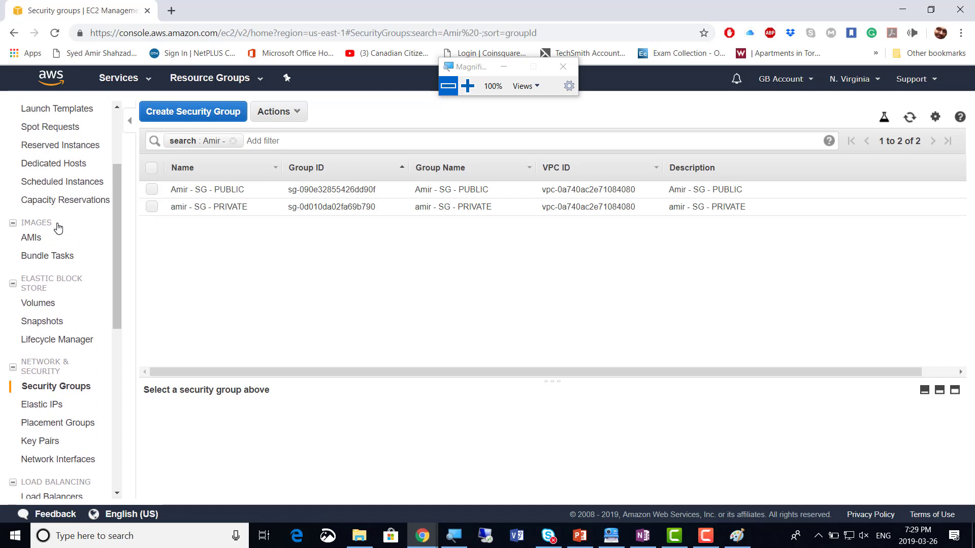
scroll(58, 228, "up", 2)
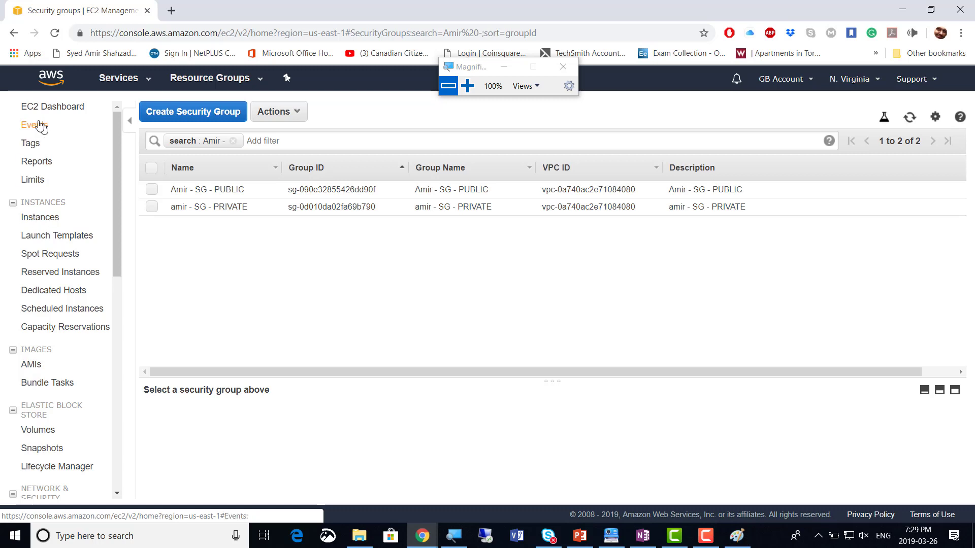
left_click(42, 220)
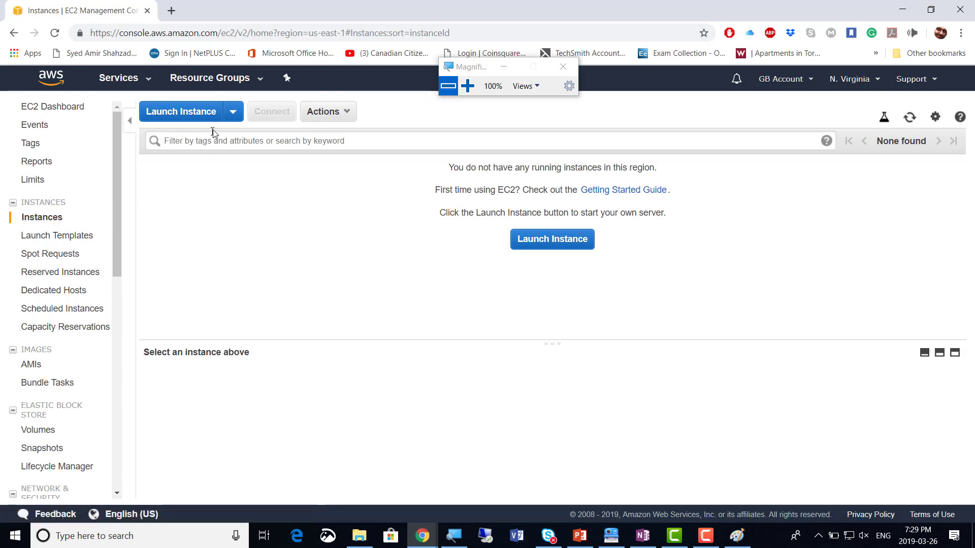
Launch a new instance using the Quick Start Microsoft Windows Server 2019 Base AMI
left_click(182, 116)
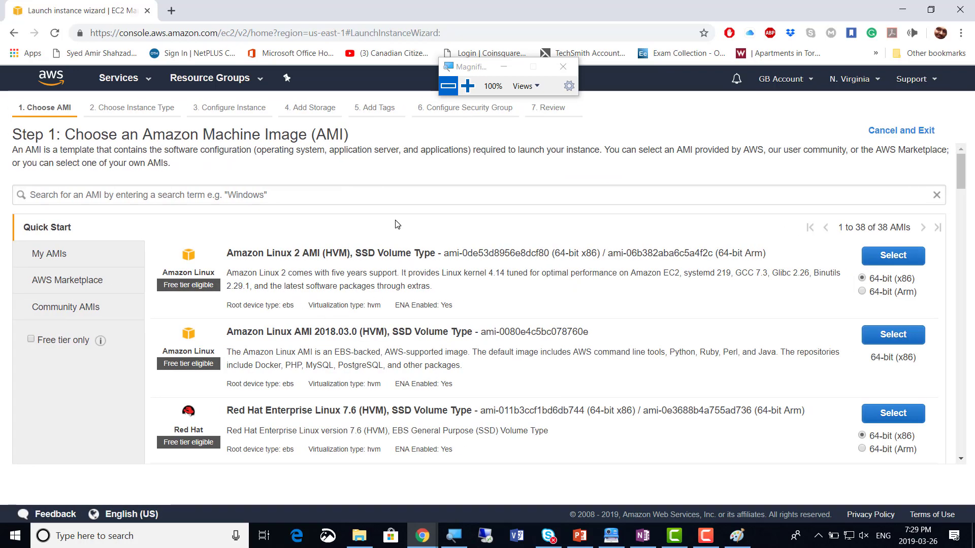
scroll(401, 199, "down", 4)
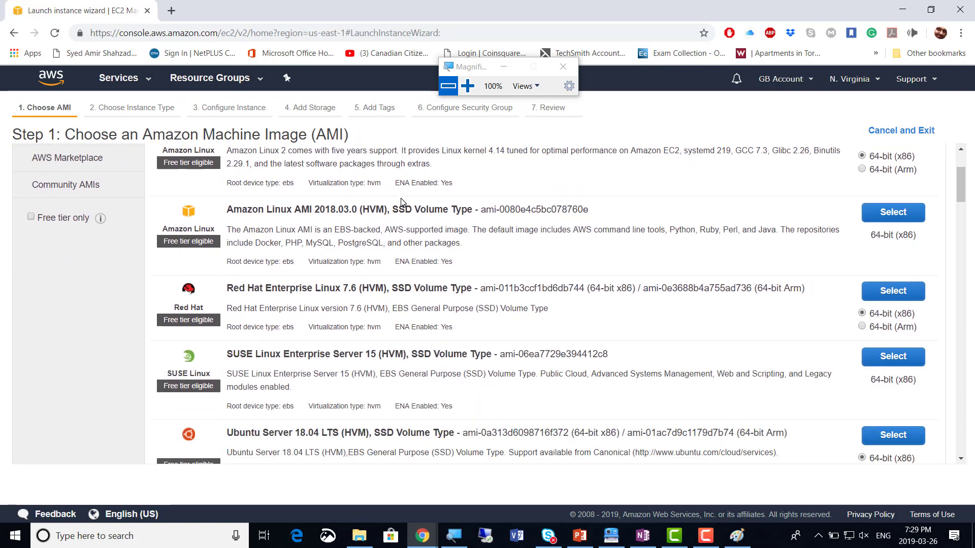
scroll(401, 201, "down", 6)
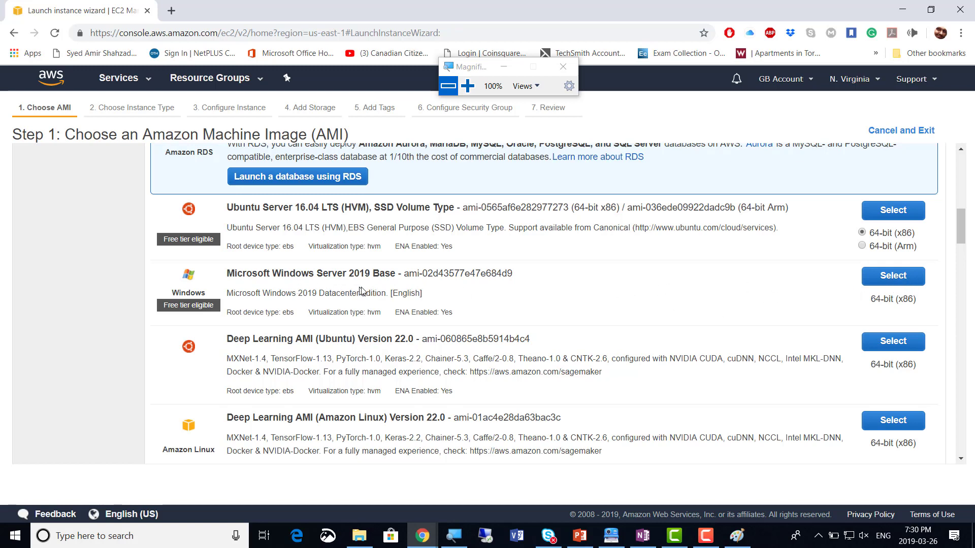
left_click(893, 276)
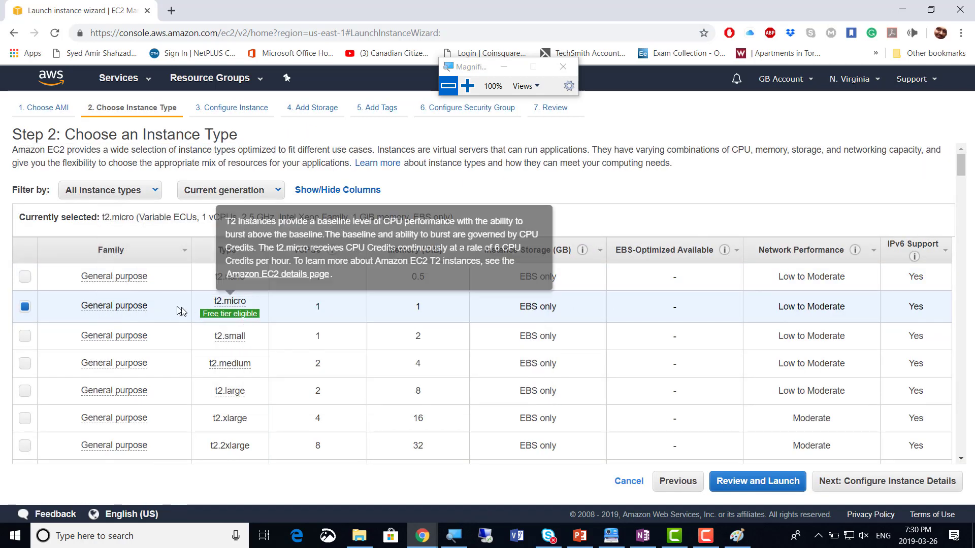
Keep the free-tier t2.micro instance type and continue to instance details
mouse_move(226, 321)
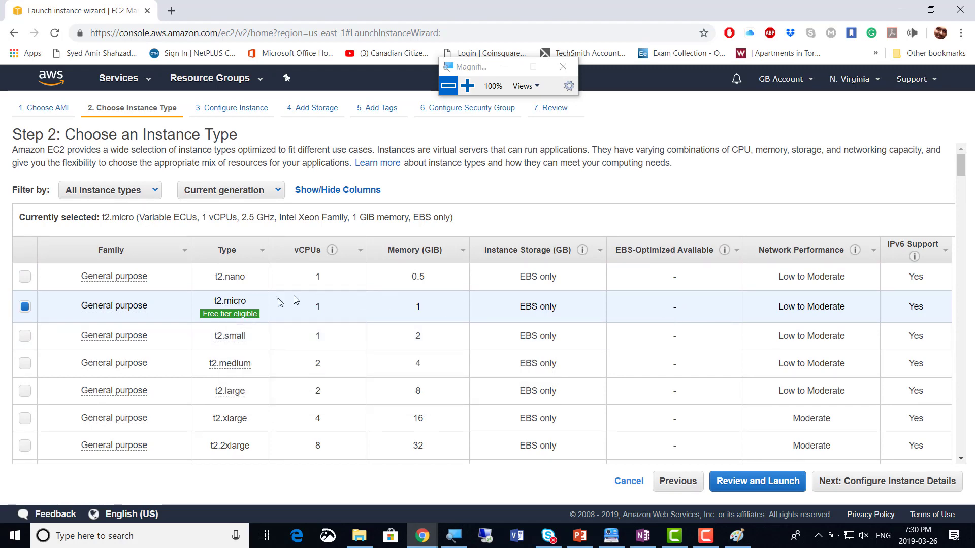
left_click(912, 487)
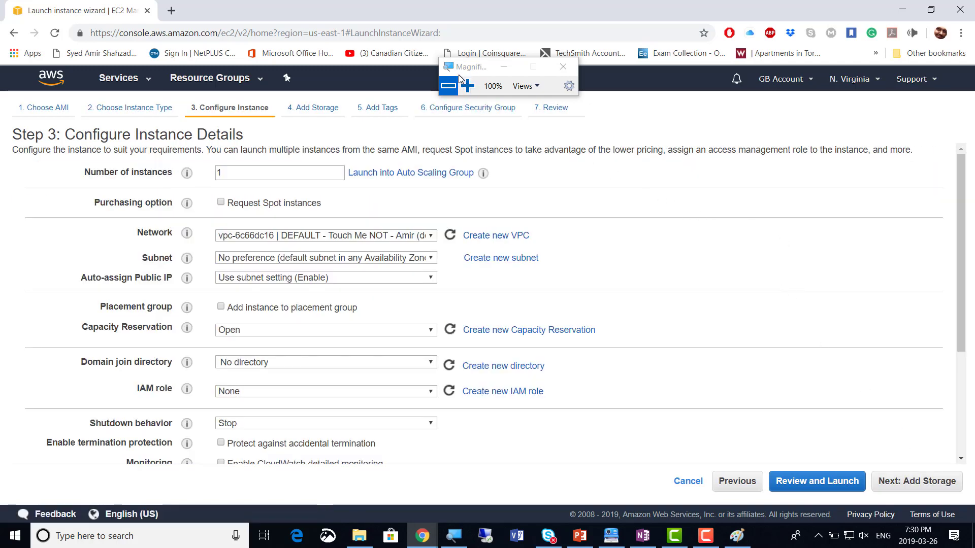
Set the instance's network to the non-default VPC 1 and Public Subnet 1 (251 IPs available)
left_click_drag(467, 71, 699, 125)
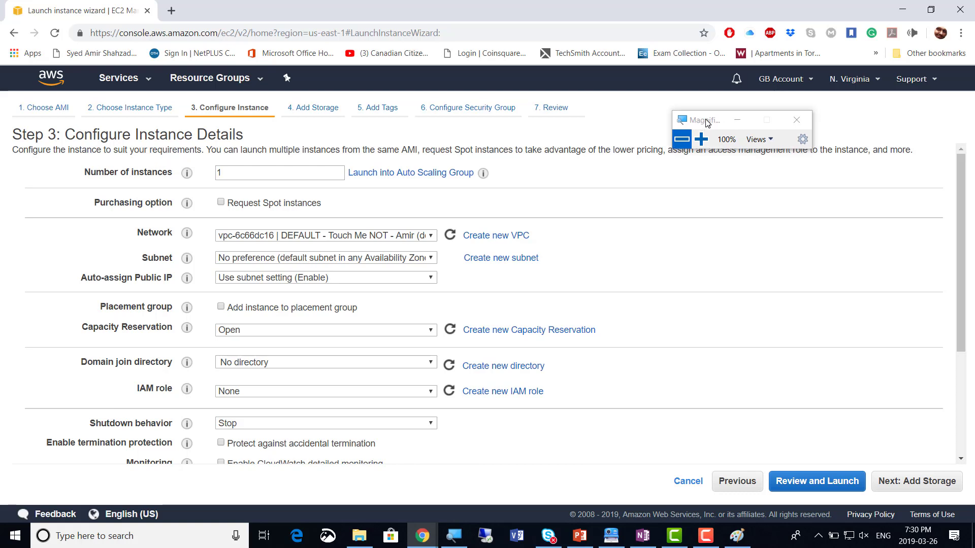
left_click_drag(705, 123, 616, 122)
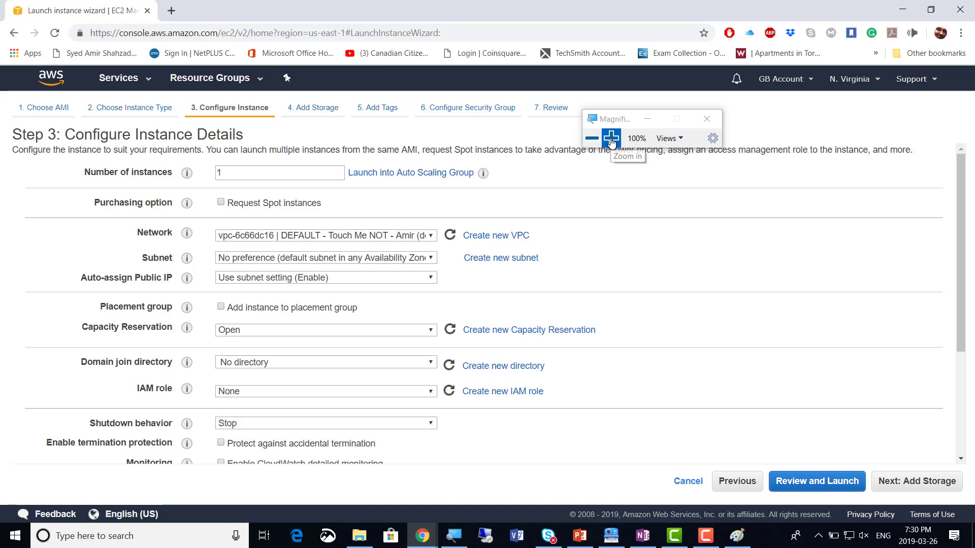
left_click(610, 137)
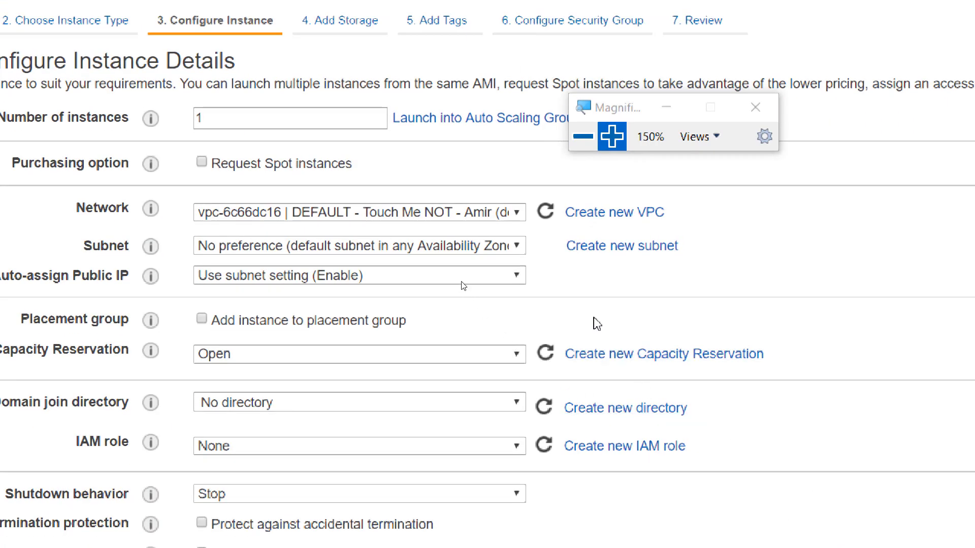
left_click(518, 219)
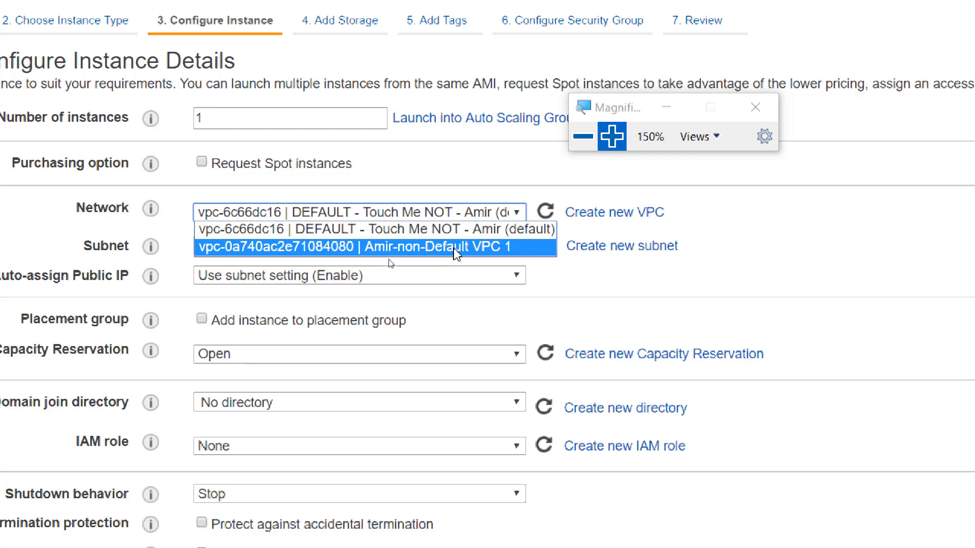
left_click(452, 248)
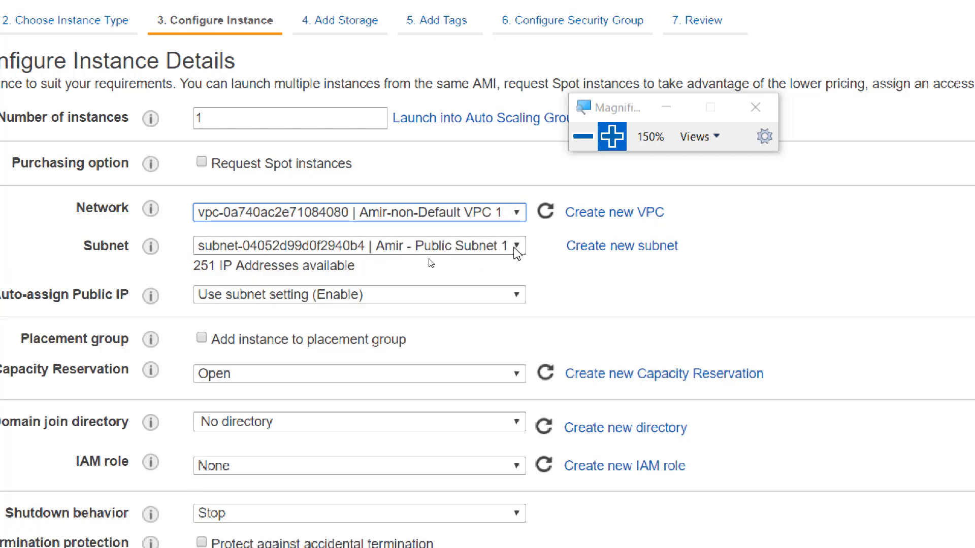
left_click(516, 248)
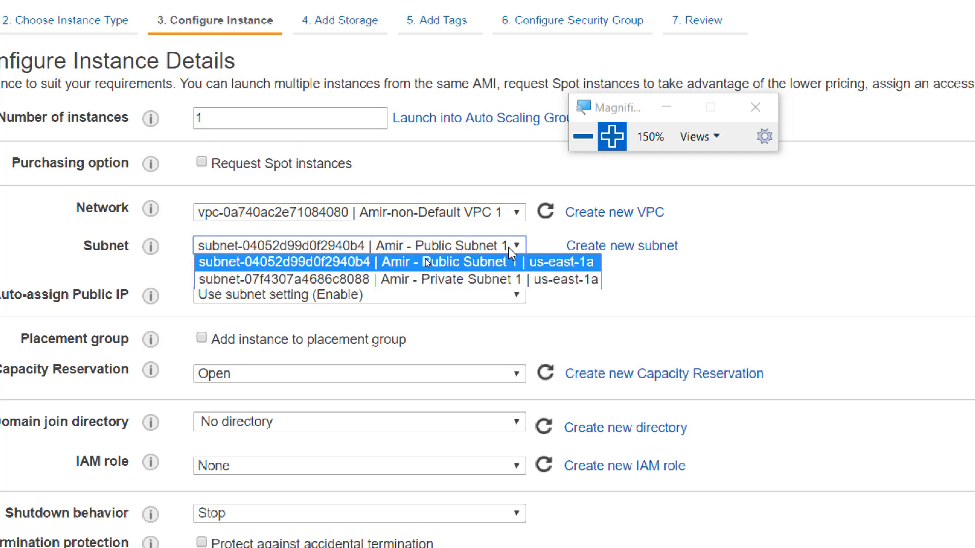
left_click(472, 262)
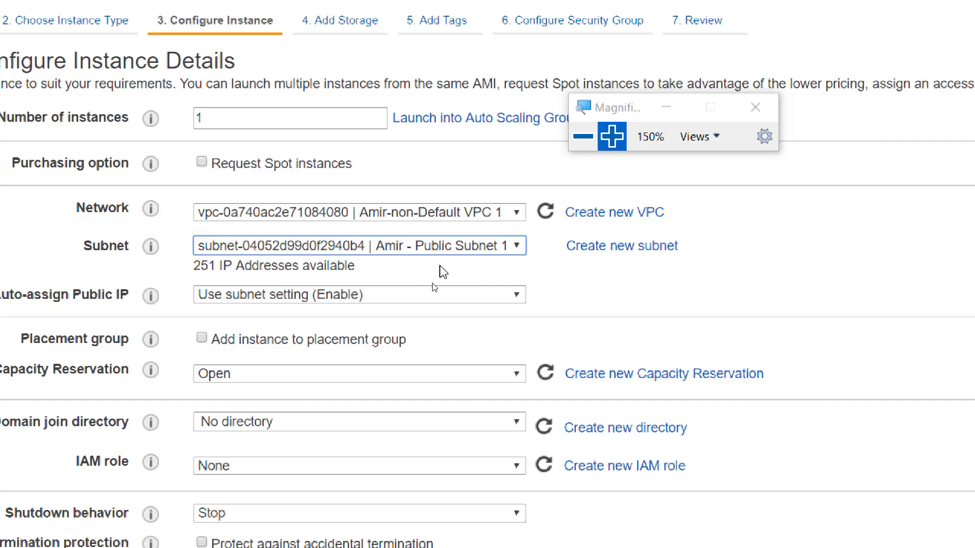
left_click(647, 315)
scroll(647, 317, "down", 2)
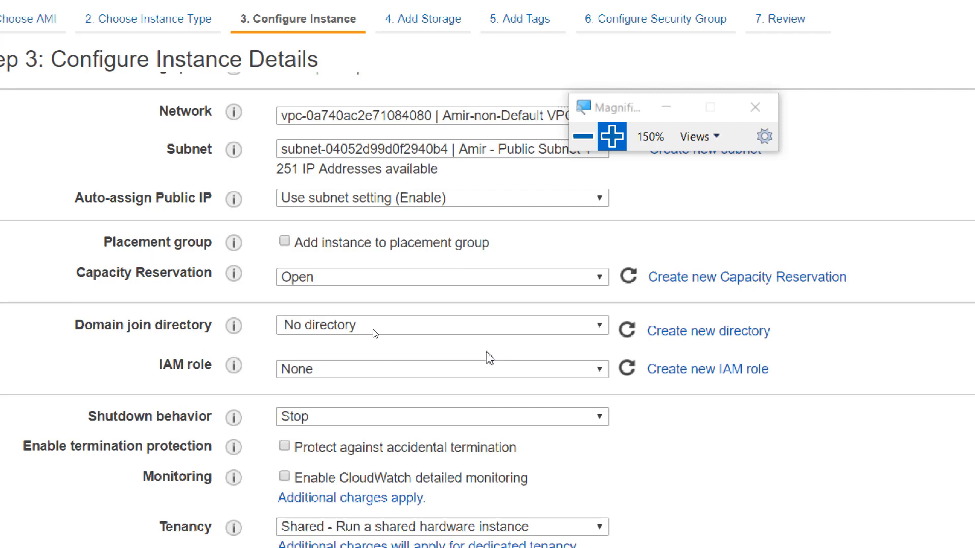
left_click(599, 330)
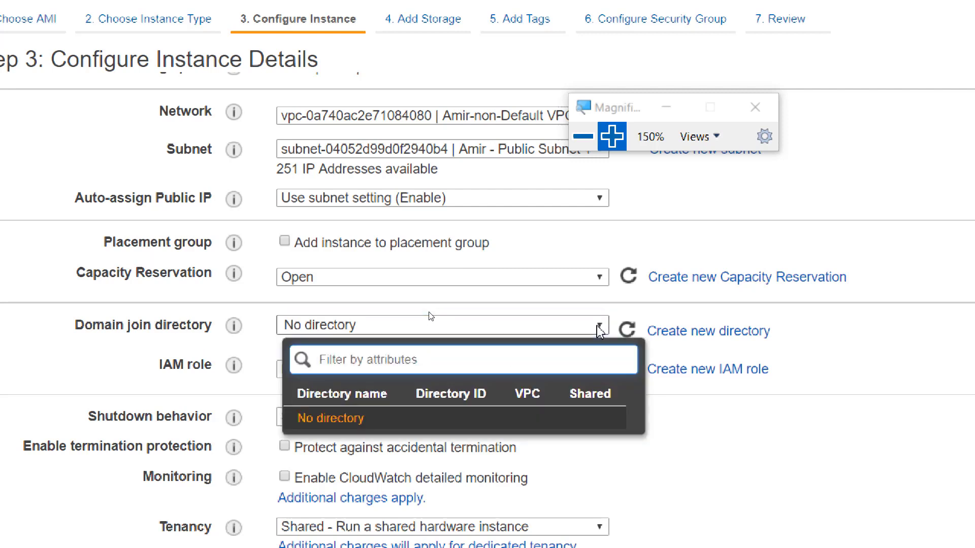
left_click(780, 463)
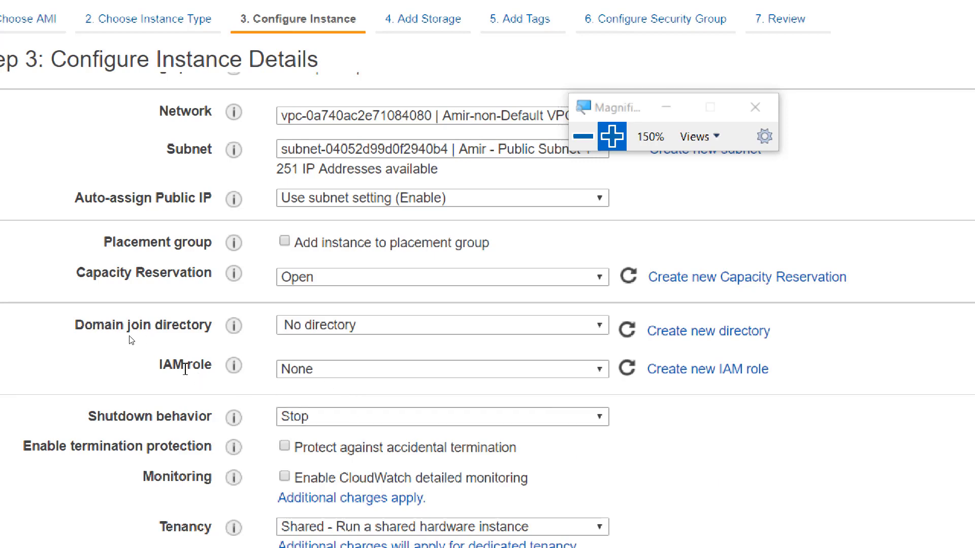
scroll(176, 364, "down", 2)
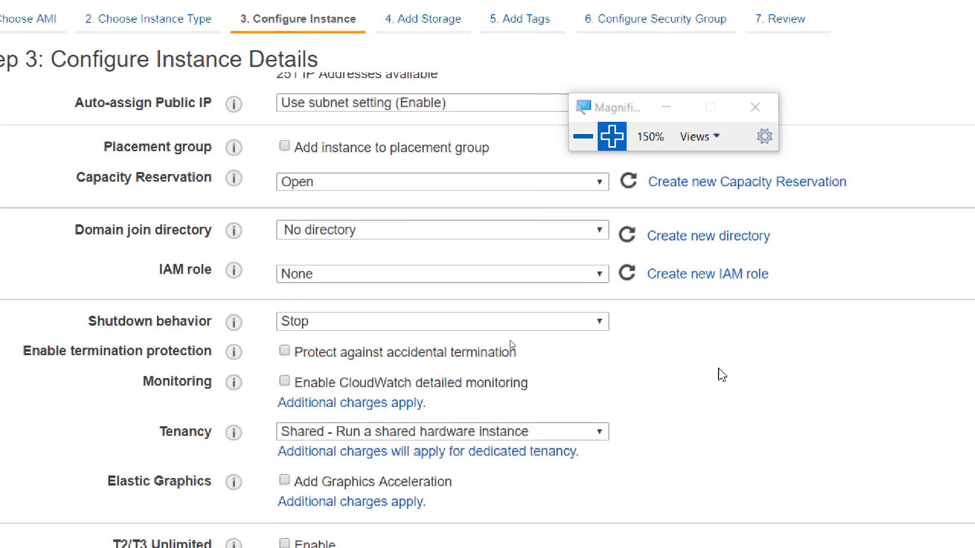
scroll(721, 375, "down", 2)
scroll(720, 374, "up", 6)
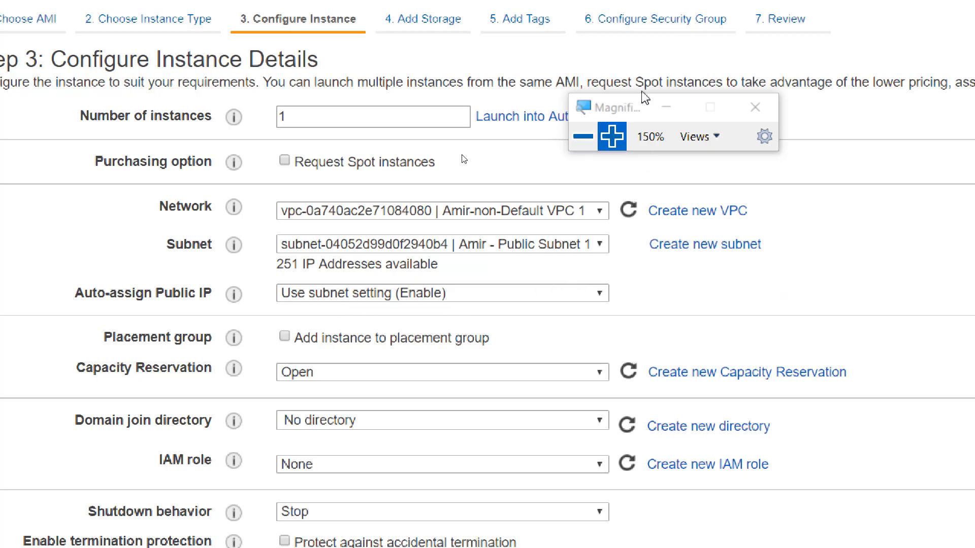
left_click_drag(635, 111, 740, 49)
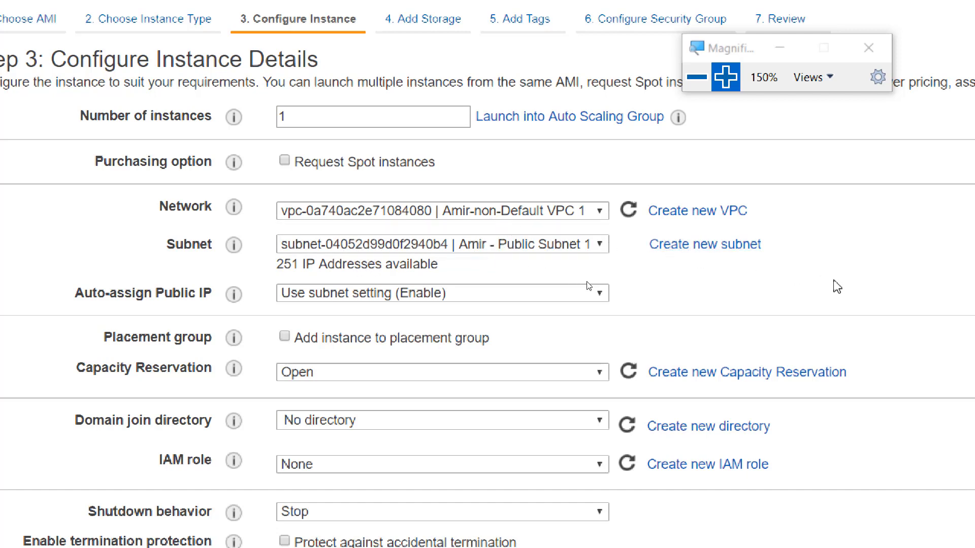
left_click(688, 77)
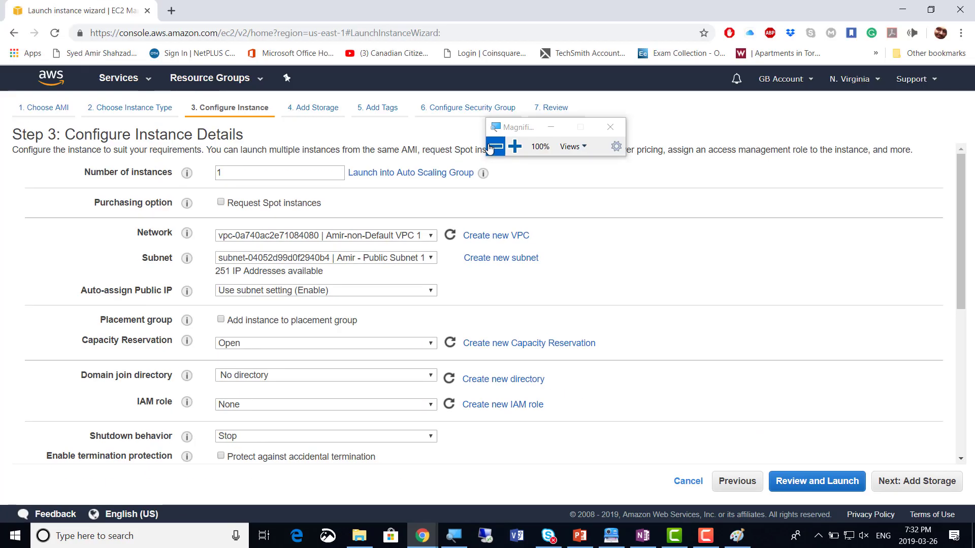
key("alt+Tab")
key("alt+Tab")
key("alt+Tab")
key("alt+Tab")
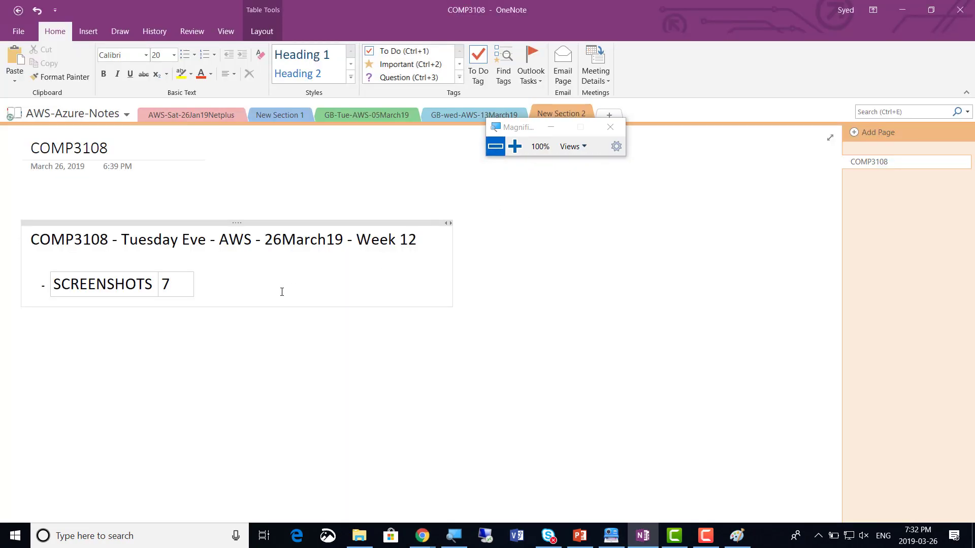
key("alt+Tab")
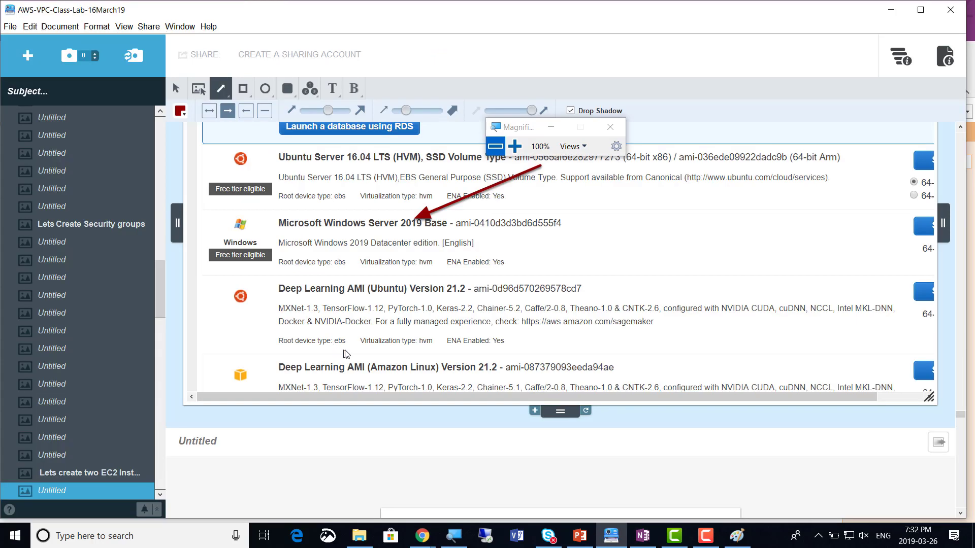
key("alt+Tab")
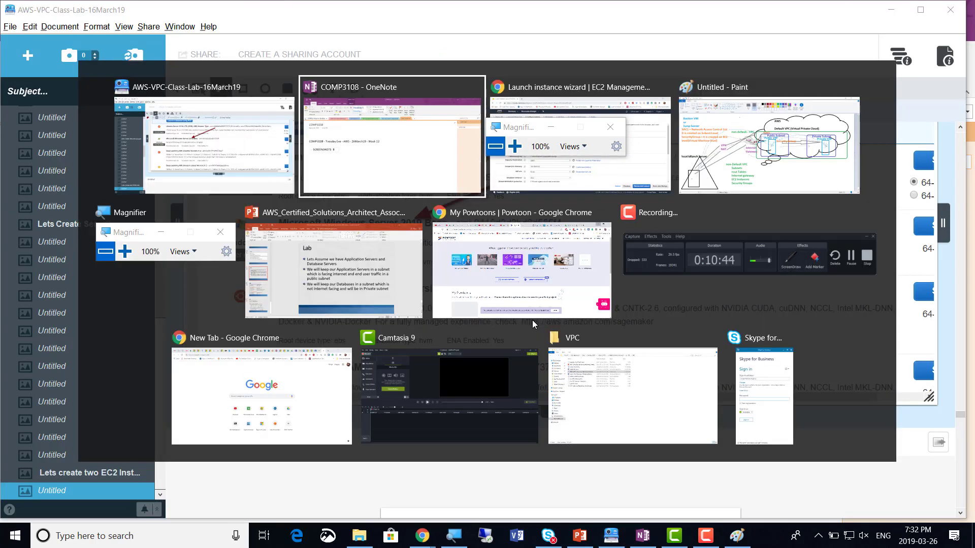
key("alt+Tab")
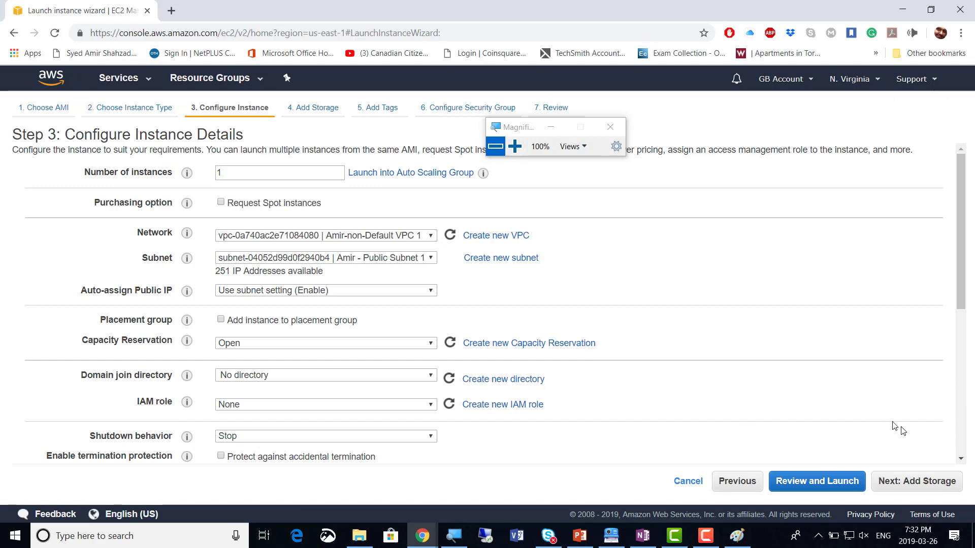
Keep the default 30 GiB root volume and no tags, advancing to the security group step
scroll(913, 455, "down", 5)
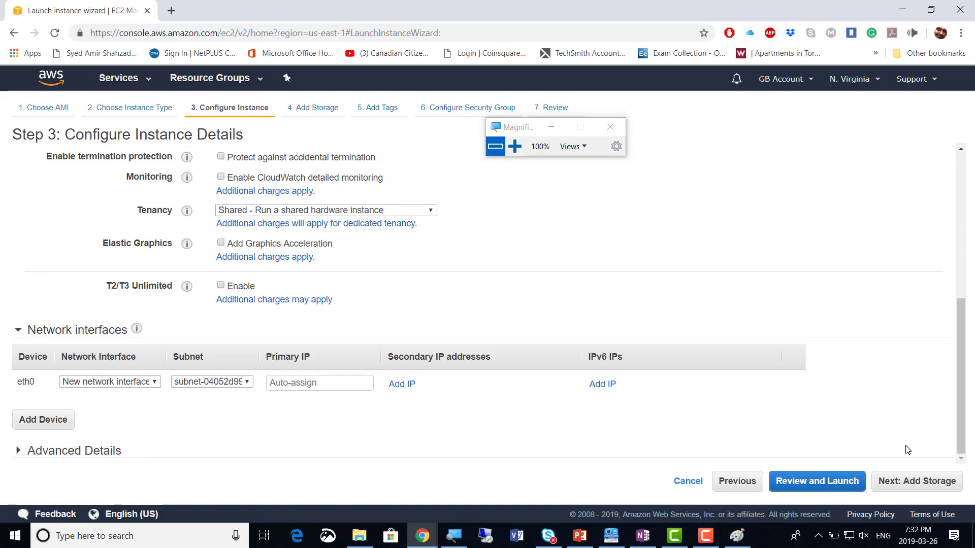
left_click(922, 491)
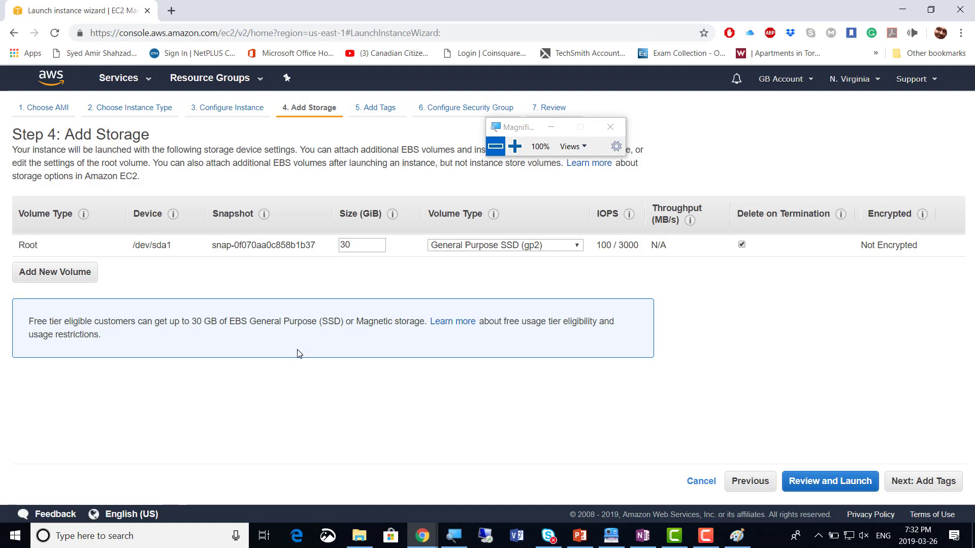
left_click(927, 483)
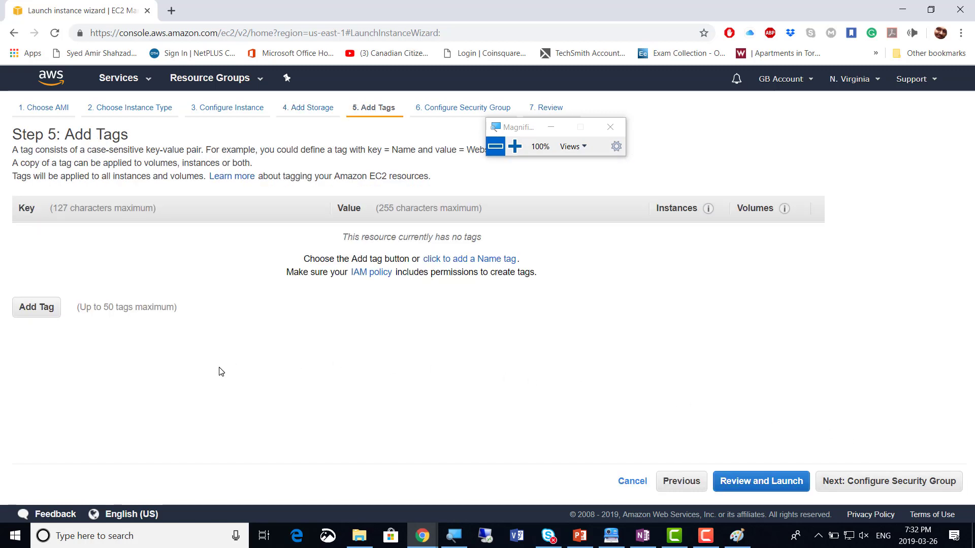
left_click(919, 485)
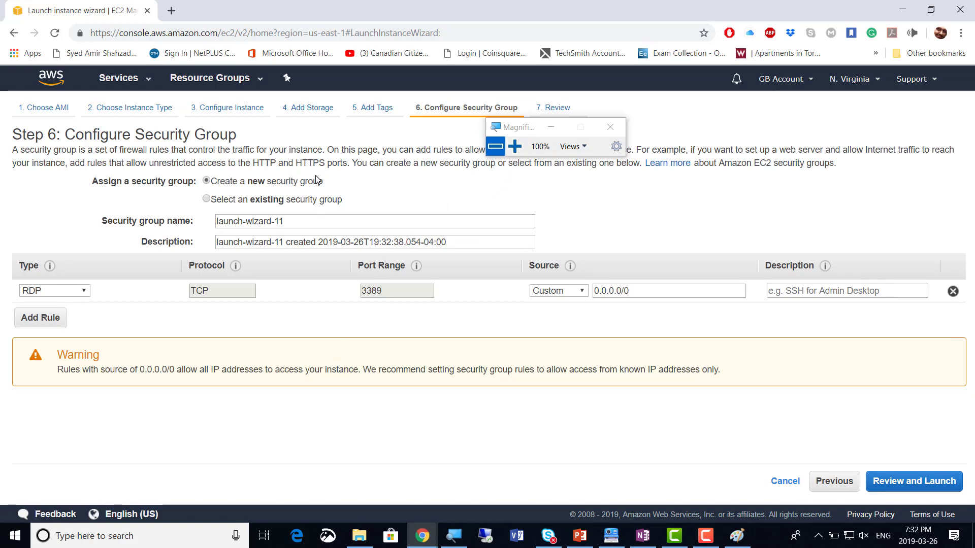
Assign the existing SG - PUBLIC group allowing RDP on 3389 and go to Review Instance Launch
left_click(515, 146)
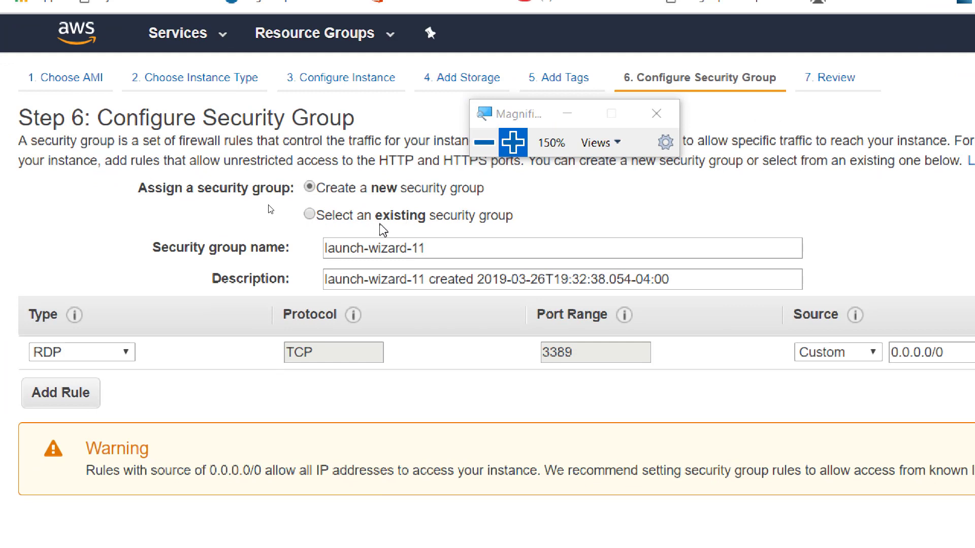
left_click(310, 215)
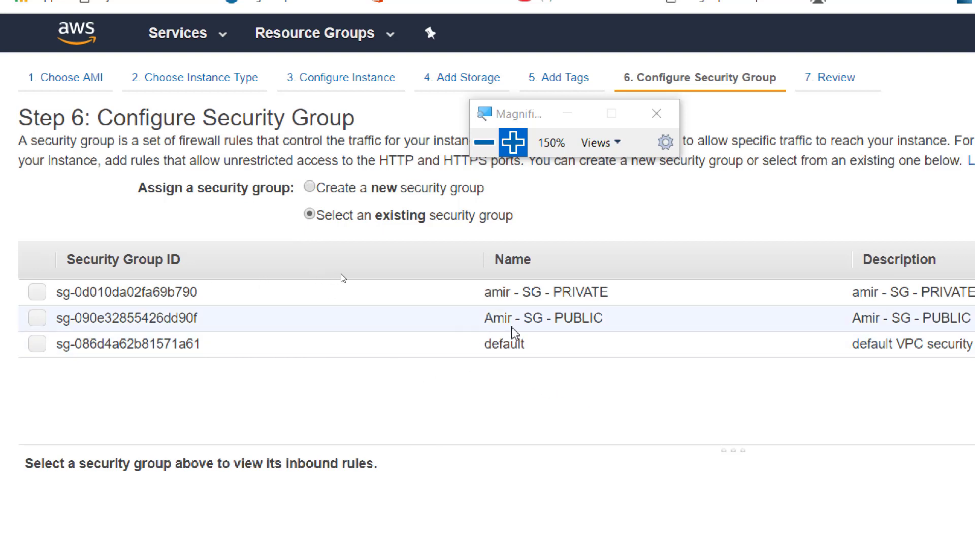
left_click(37, 319)
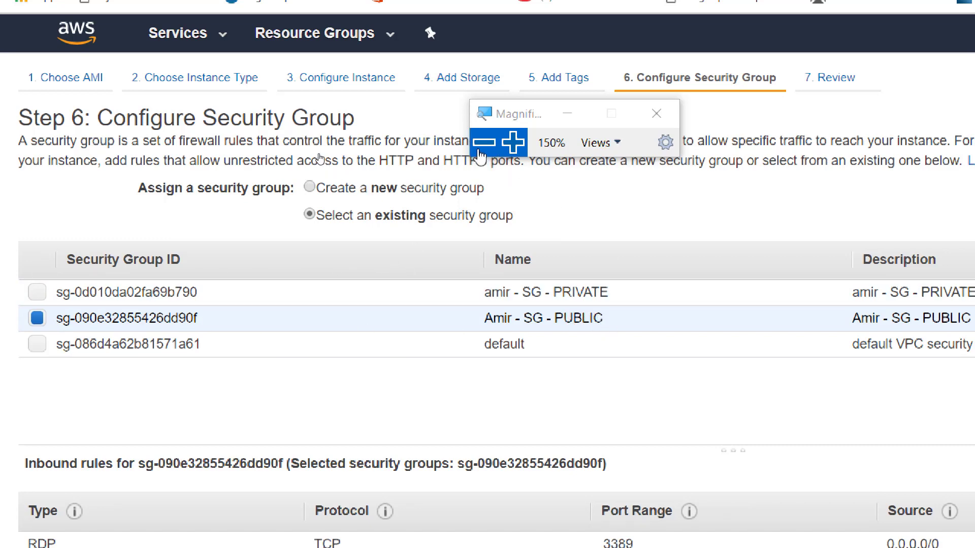
left_click(484, 143)
left_click(433, 144)
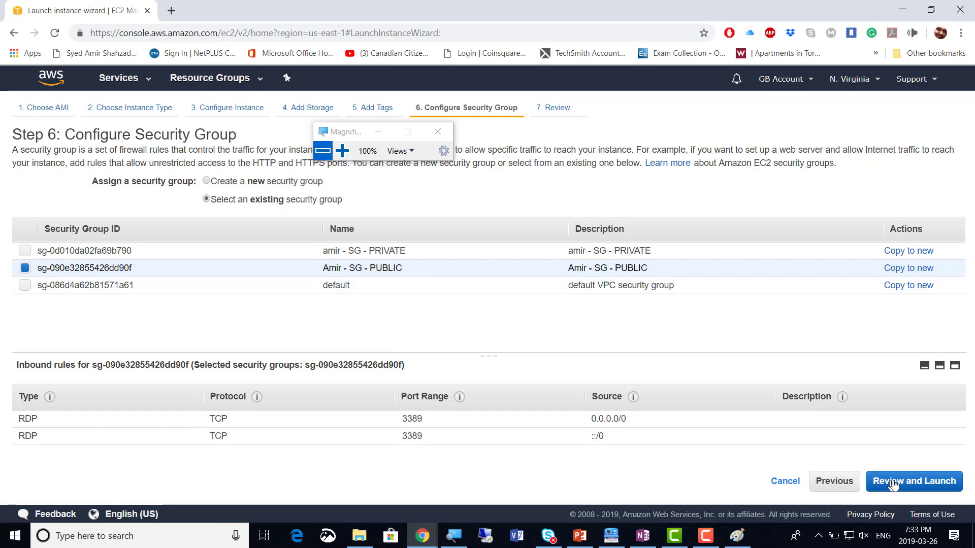
left_click(920, 482)
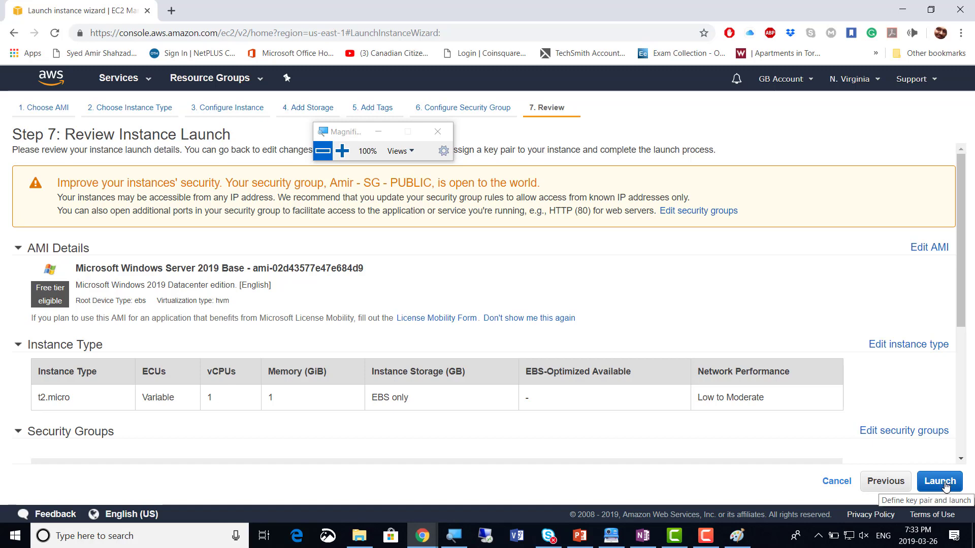
Launch and pick the existing 20March19 key pair in the key pair dialog
left_click(945, 486)
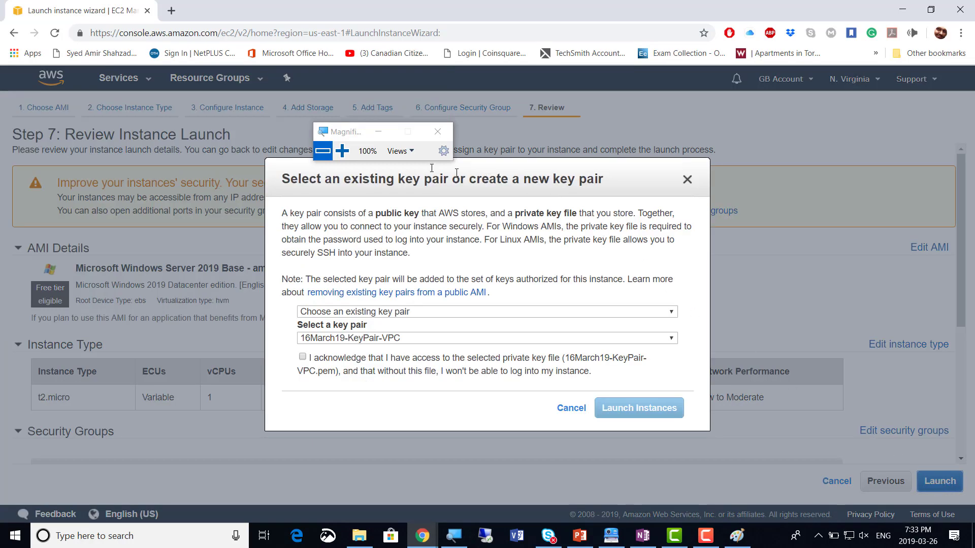
left_click(341, 151)
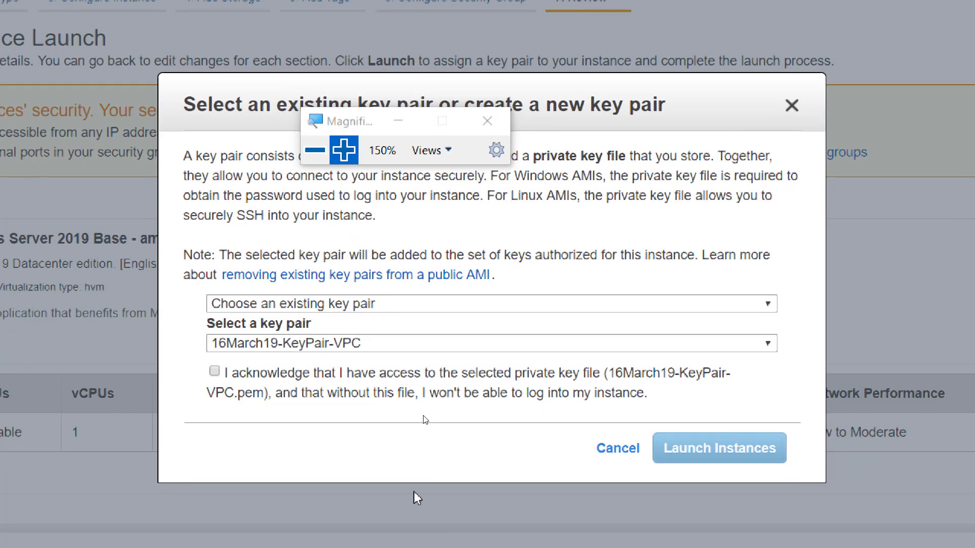
left_click(355, 344)
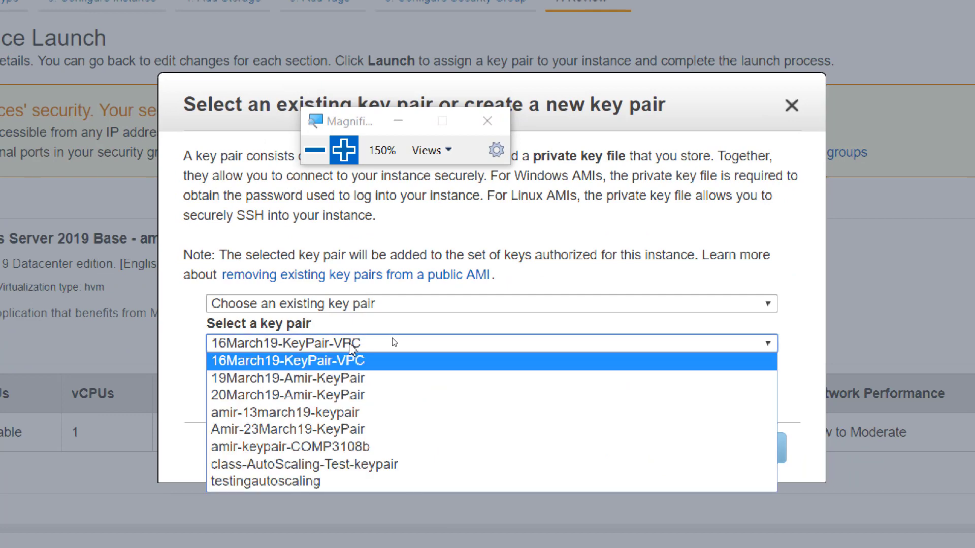
left_click(351, 399)
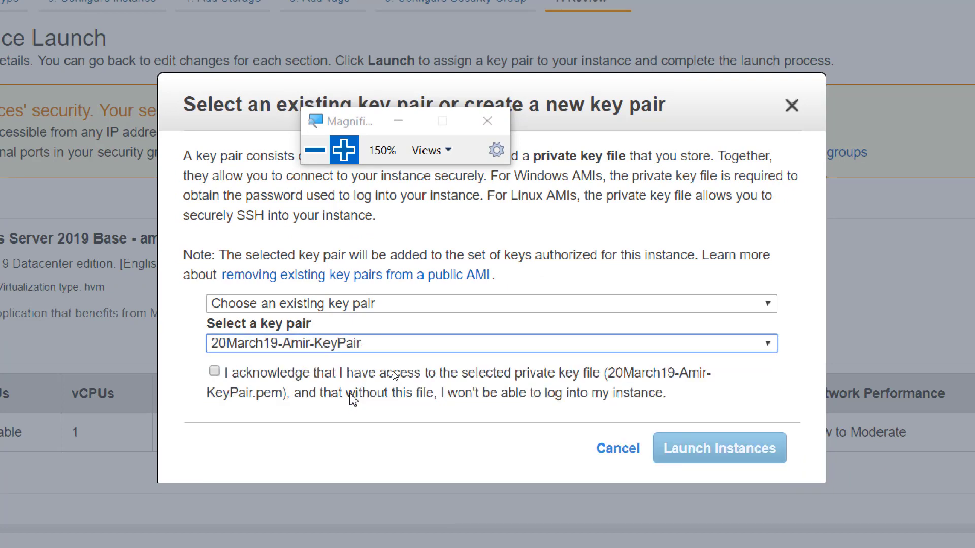
left_click(358, 307)
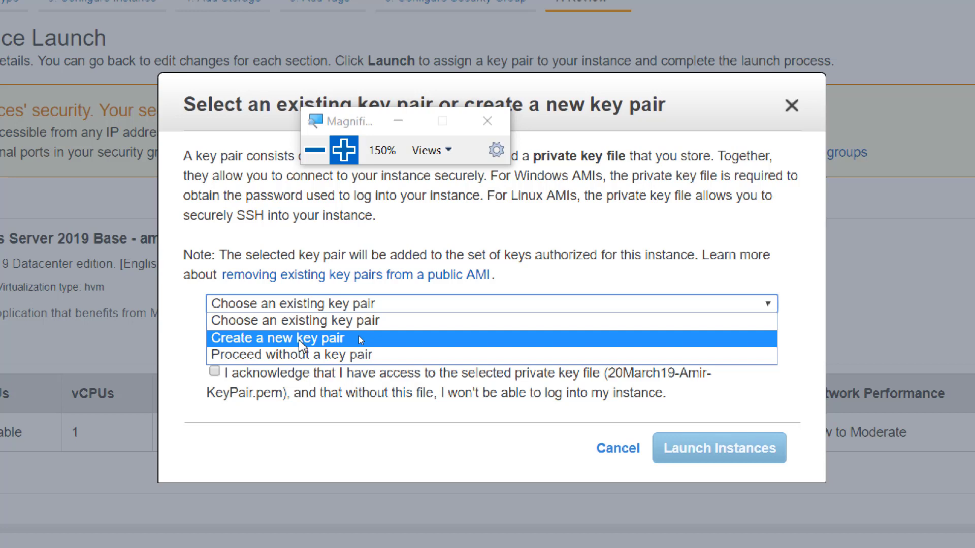
Create a new key pair named for 26 March 2019 and download its .pem private key
left_click(359, 338)
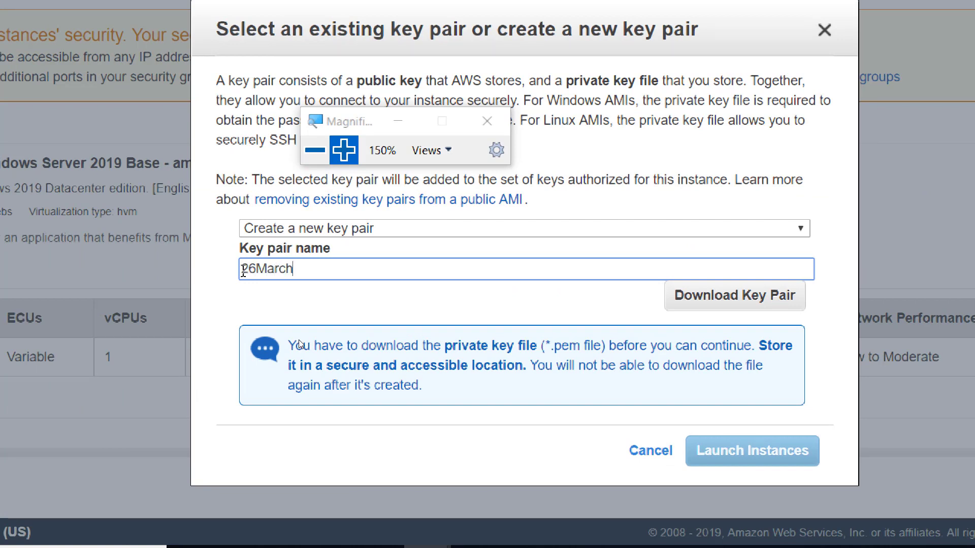
type("-Amir-KeyPair")
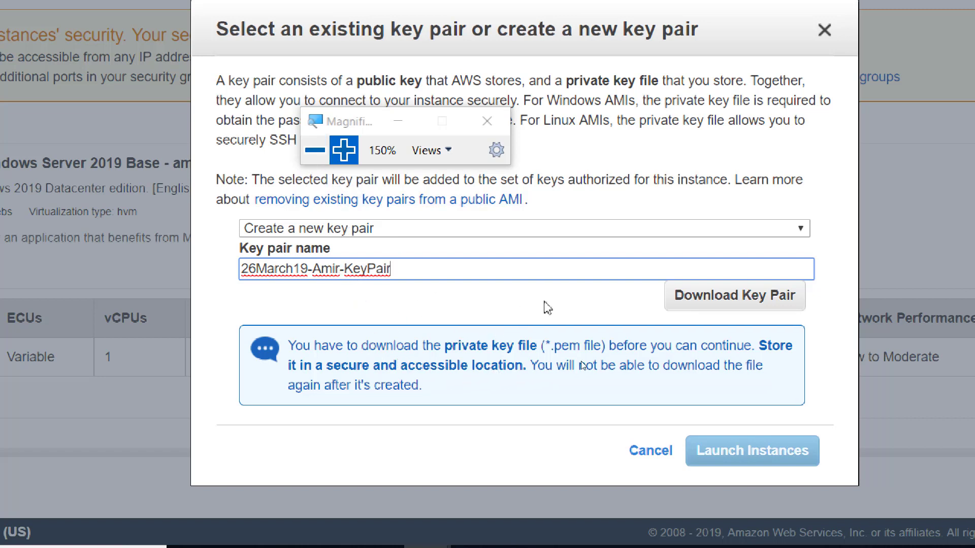
left_click(740, 303)
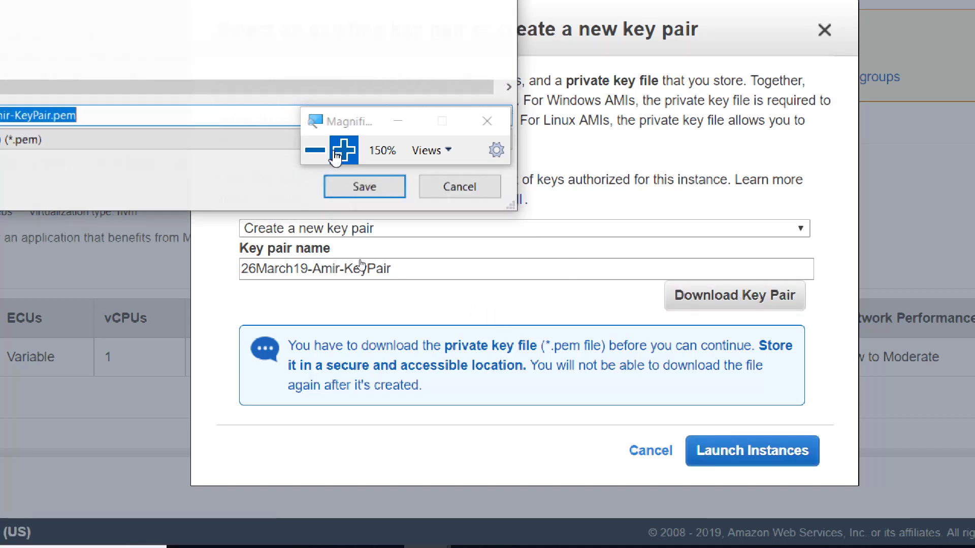
Save the .pem key file under EDU > Central_DOCS > 1-Tech_DOCS > 4-AWS-Solutions Architect
left_click(315, 150)
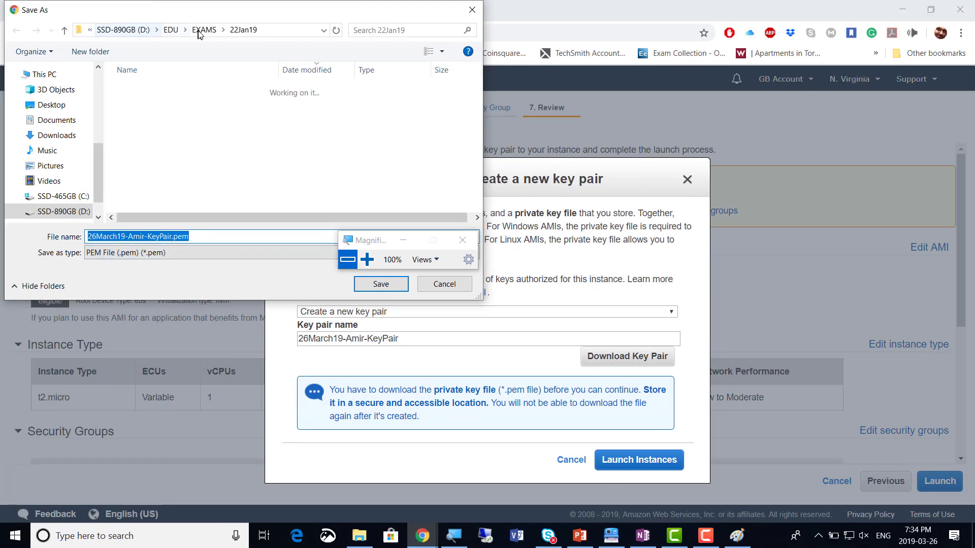
left_click(171, 30)
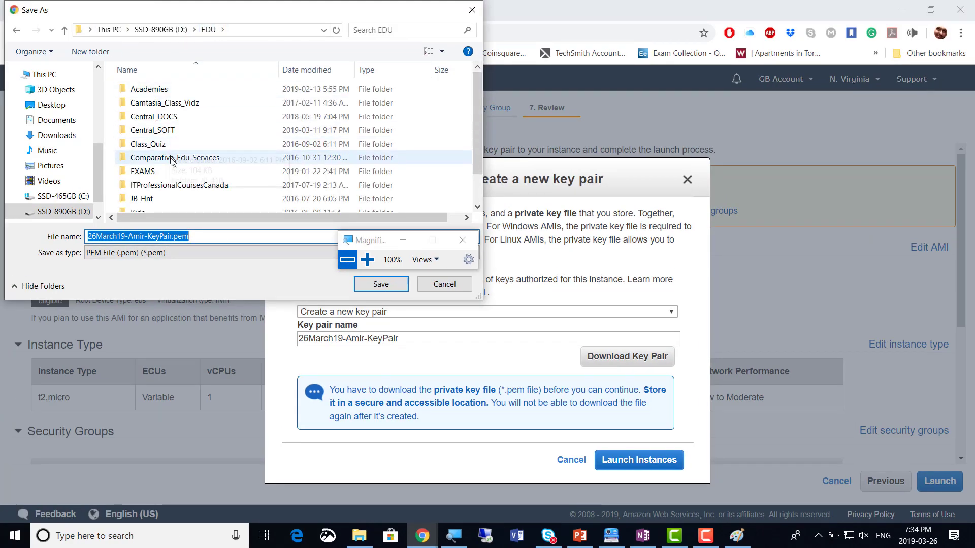
double_click(173, 119)
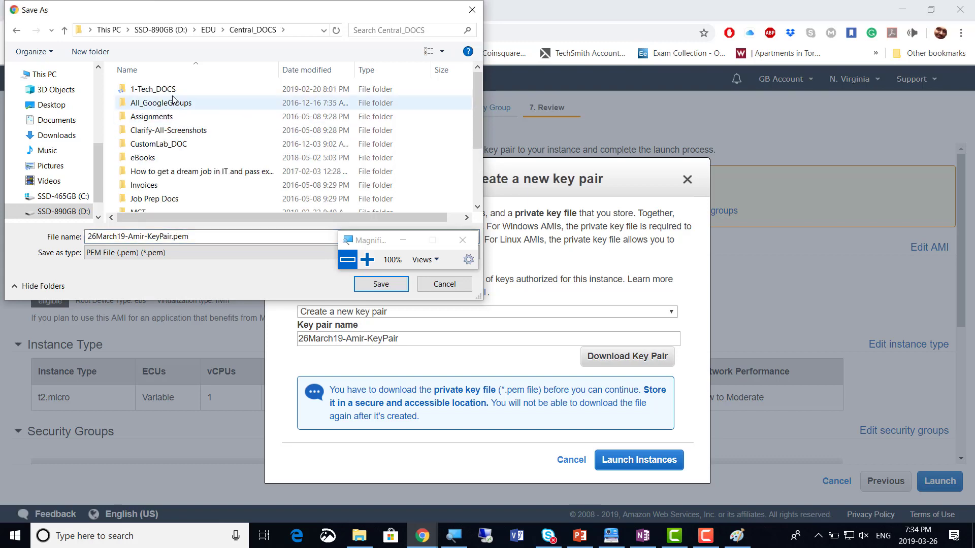
double_click(152, 88)
double_click(172, 117)
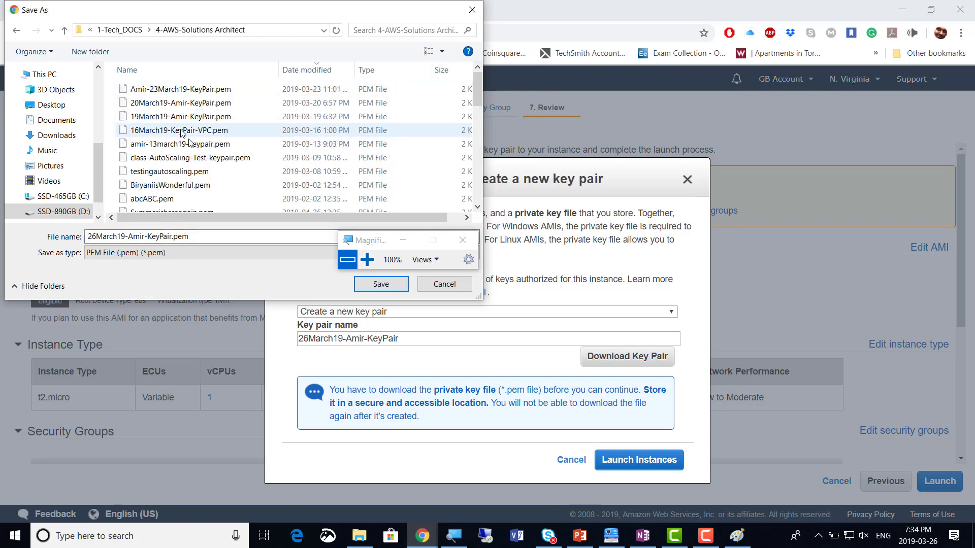
left_click(382, 284)
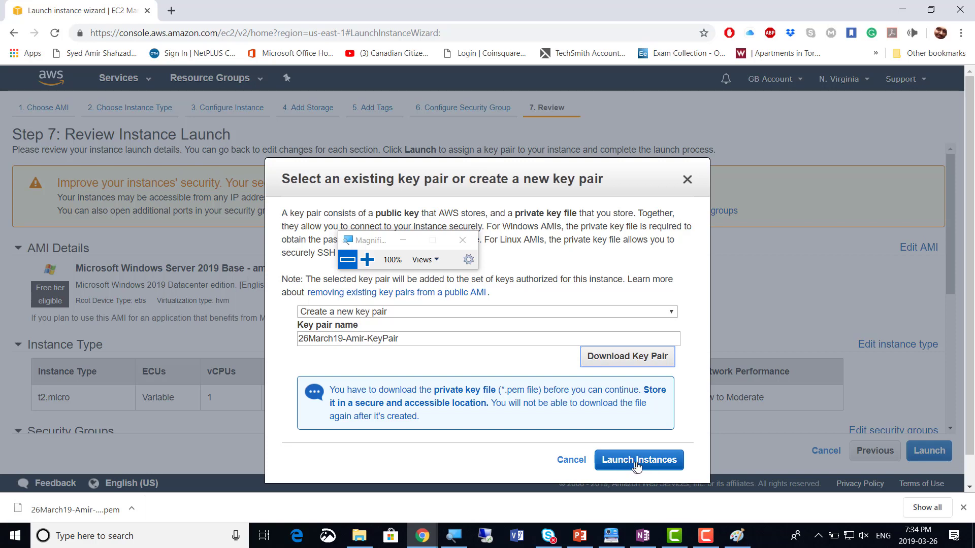
Launch the t2.micro instance with the new key pair and list all instances to see it pending
left_click(637, 463)
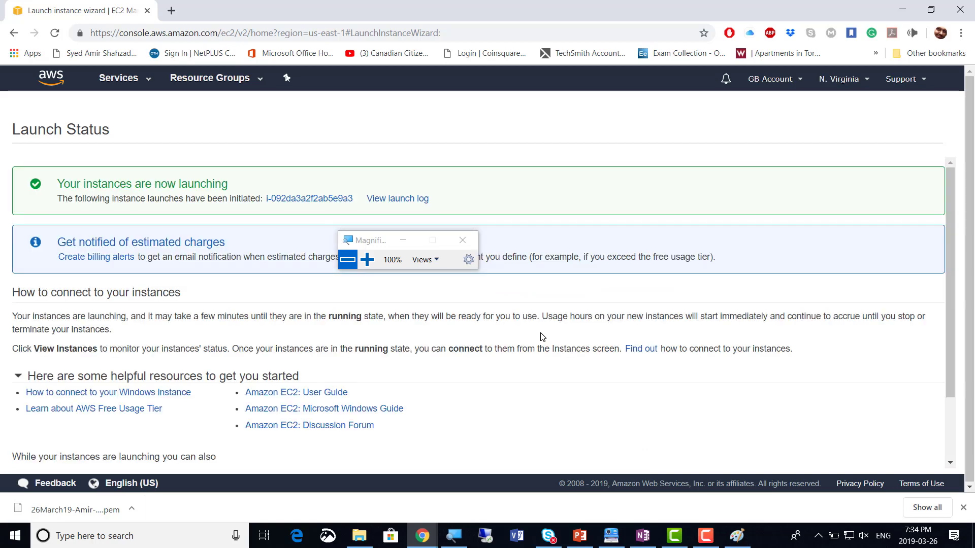
left_click(366, 259)
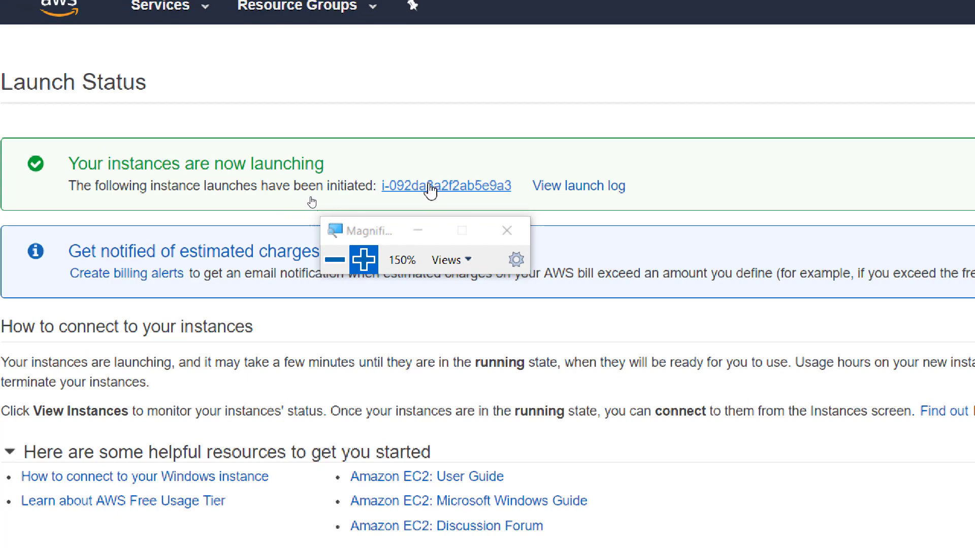
left_click(439, 186)
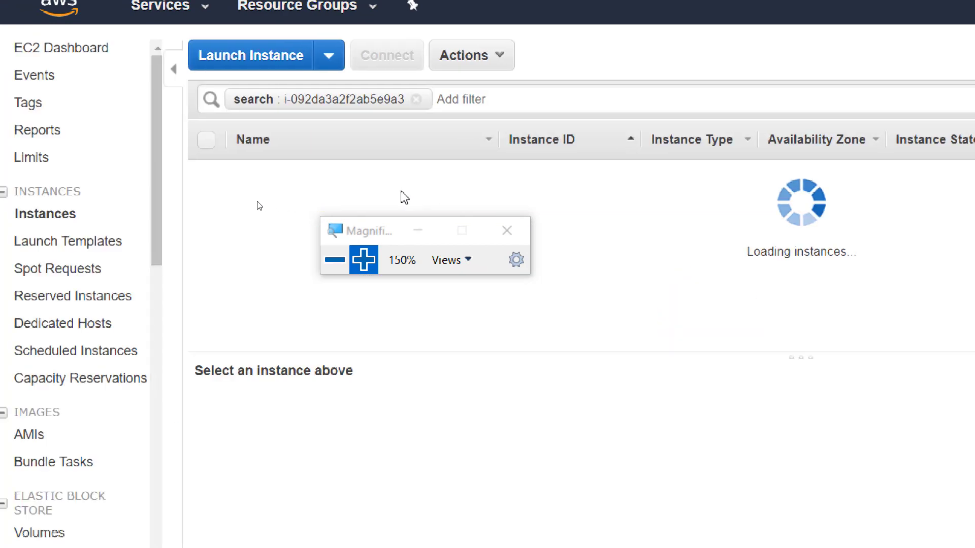
left_click(38, 217)
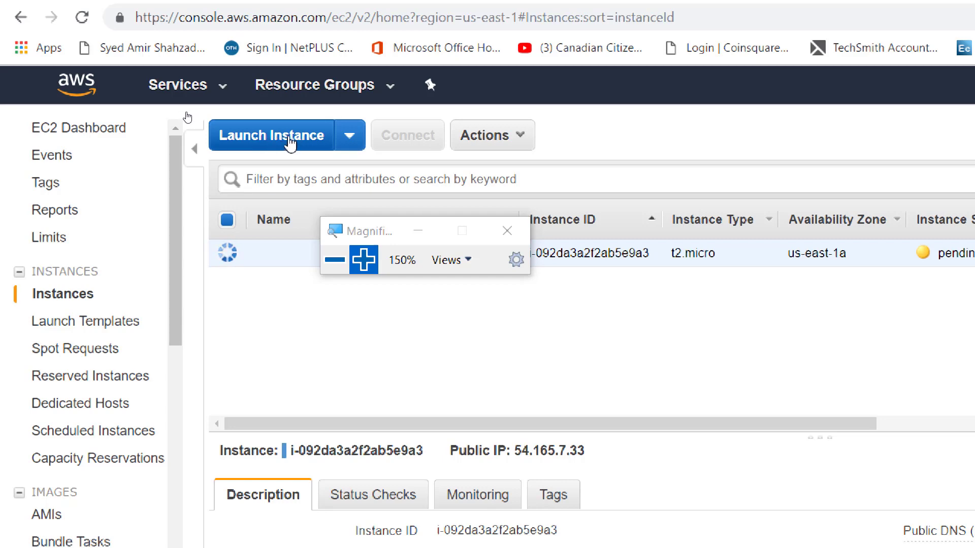
Start another instance launch and select the Microsoft Windows Server 2019 Base AMI
left_click(277, 143)
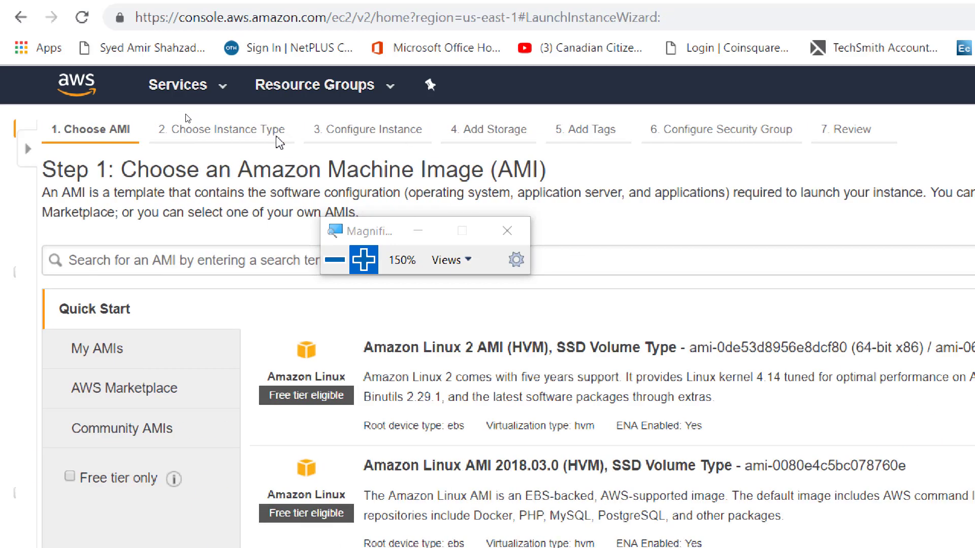
left_click(334, 260)
left_click(251, 219)
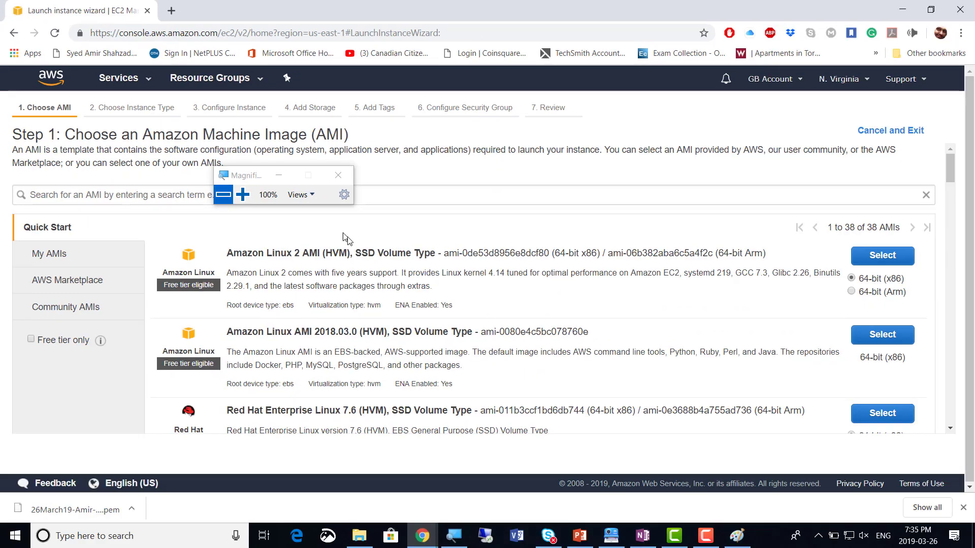
scroll(406, 307, "down", 6)
scroll(407, 307, "down", 2)
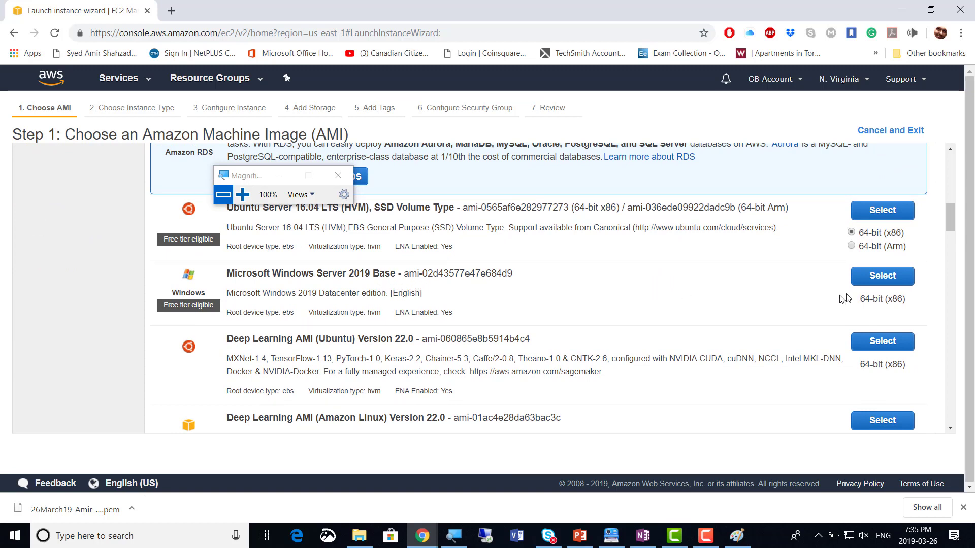
left_click(883, 276)
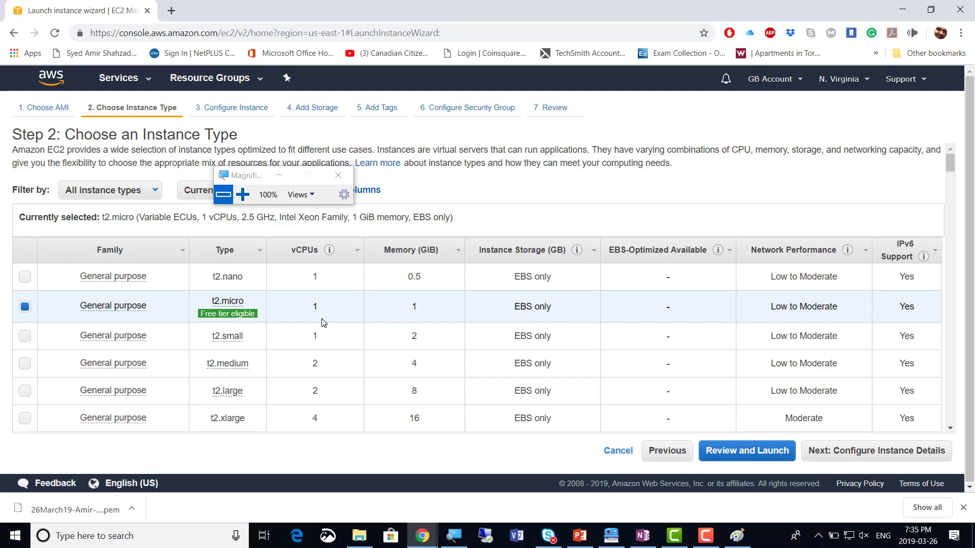
Keep t2.micro and put the instance in the non-default VPC's Private Subnet 1, public IP disabled
left_click(907, 453)
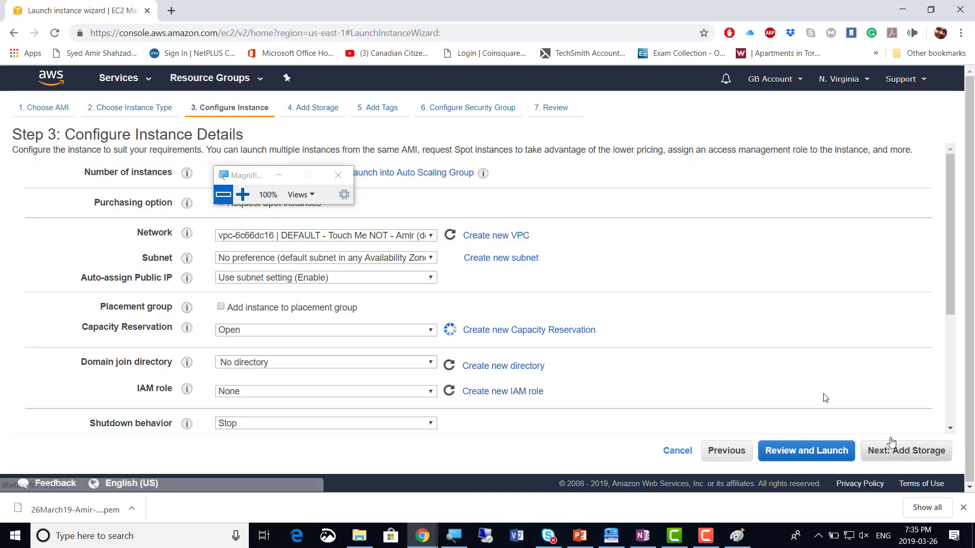
left_click_drag(257, 184, 753, 184)
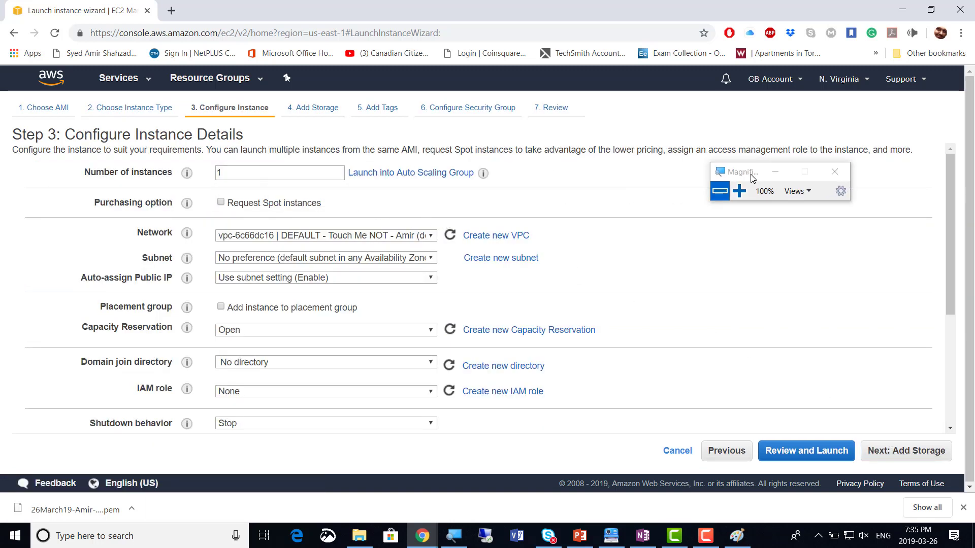
left_click(739, 195)
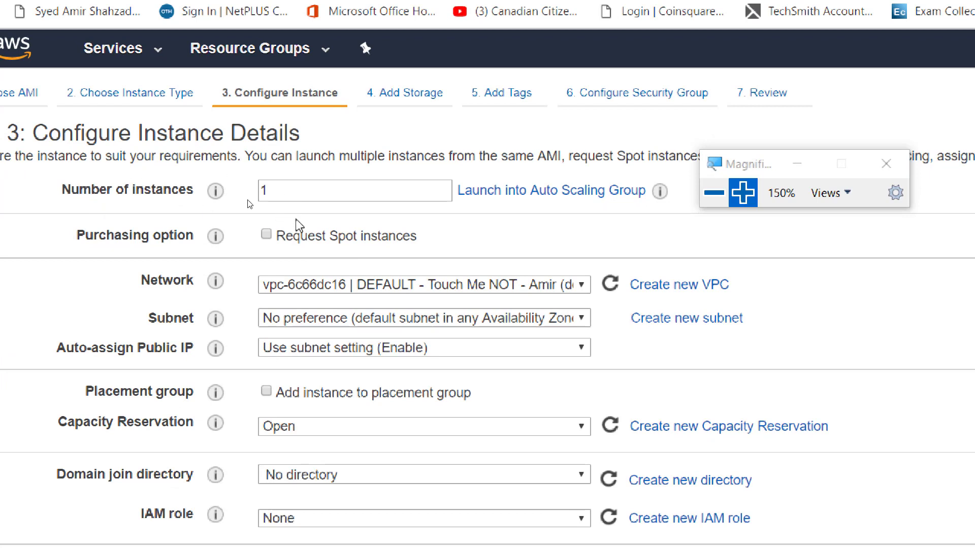
left_click(552, 287)
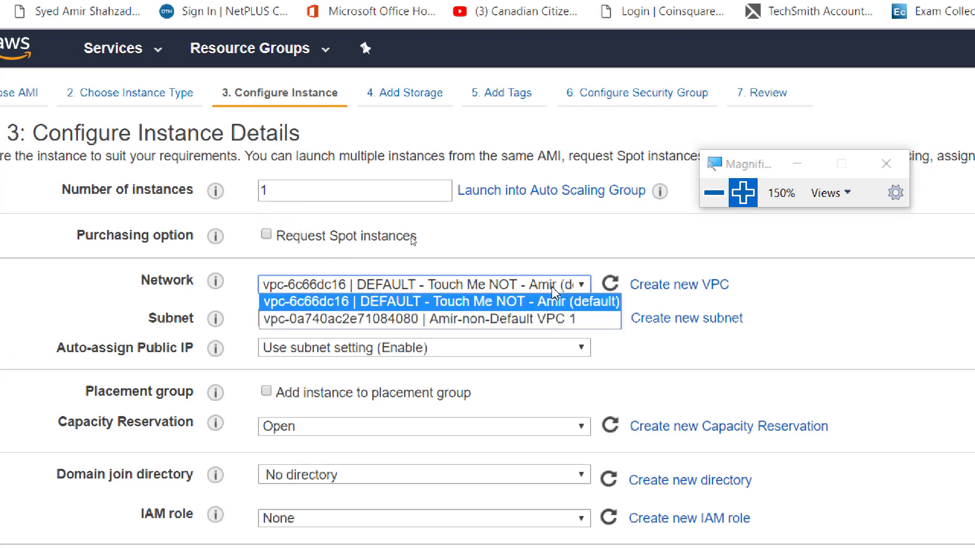
left_click(501, 321)
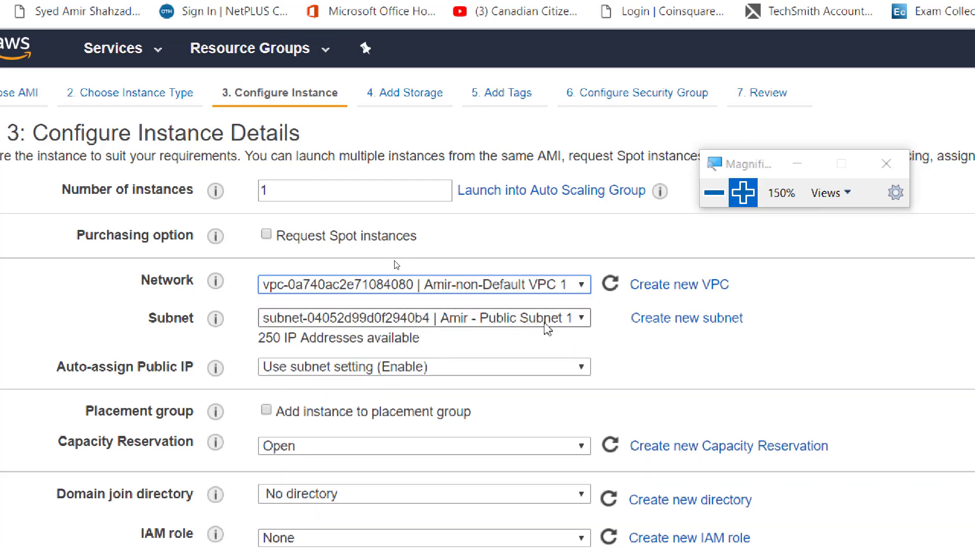
left_click(553, 325)
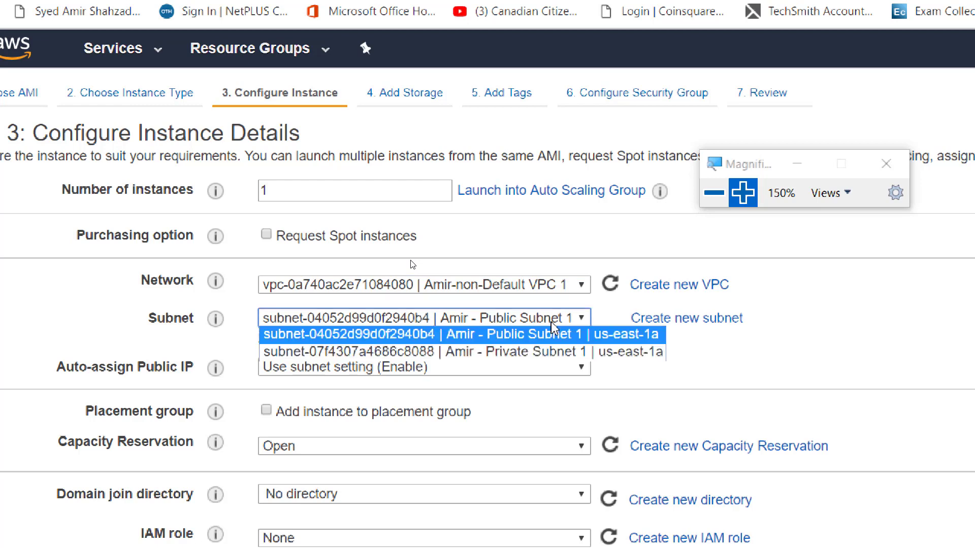
left_click(559, 352)
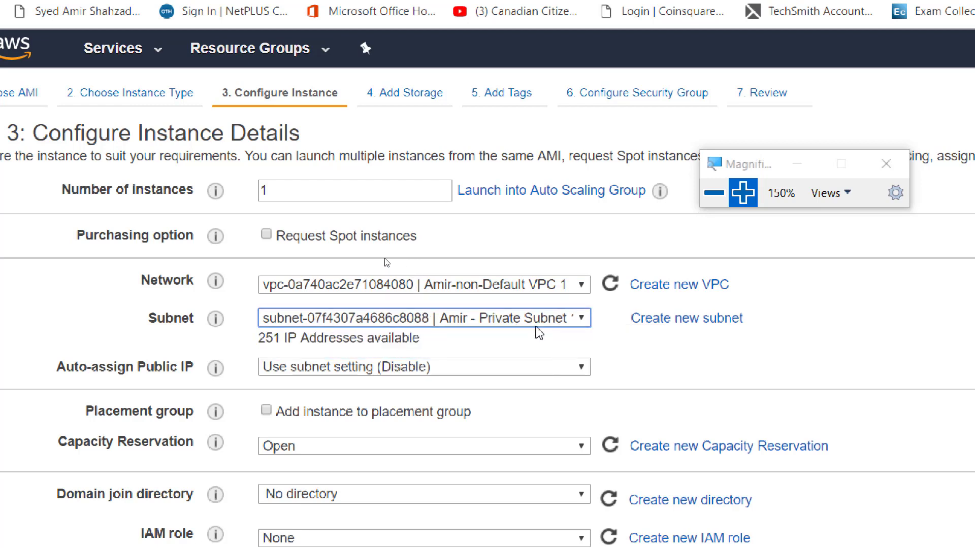
left_click(631, 374)
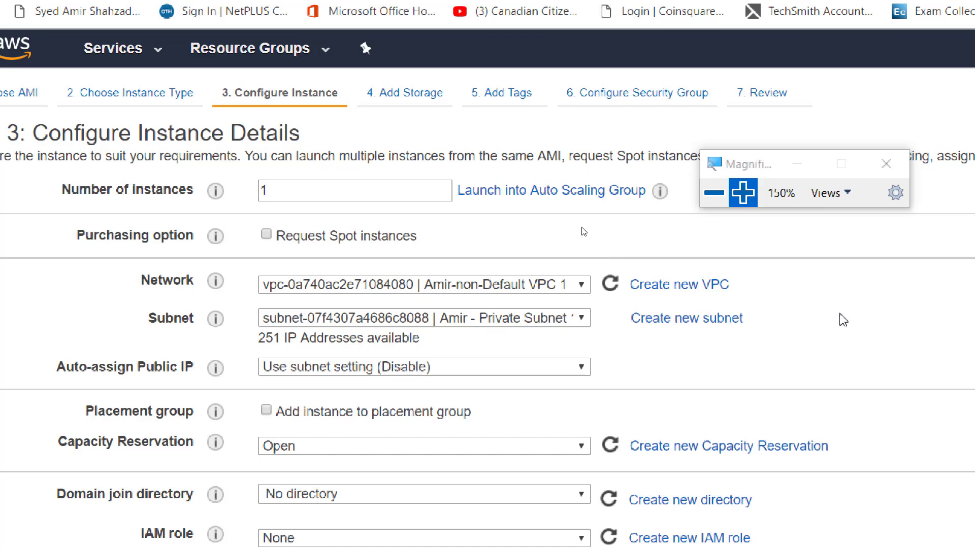
left_click(725, 207)
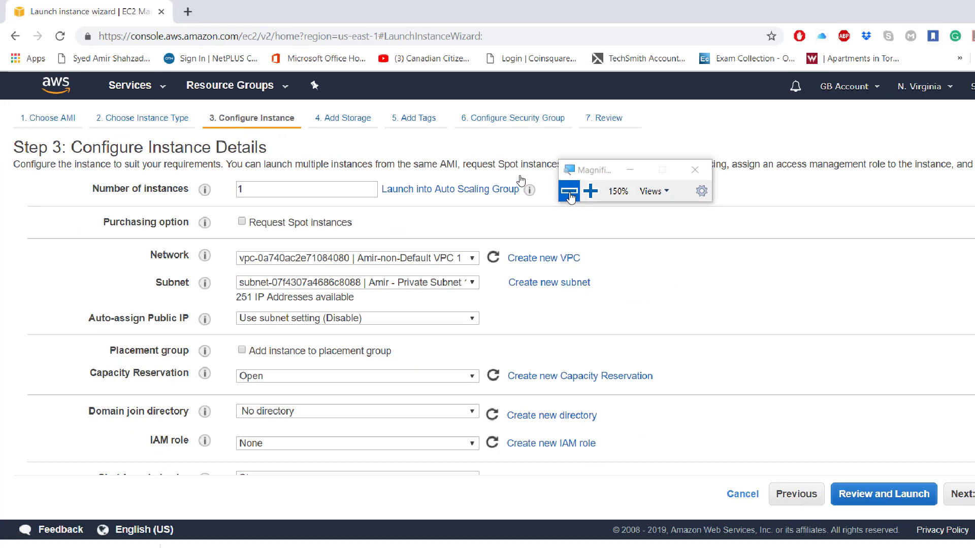
key("alt+Tab")
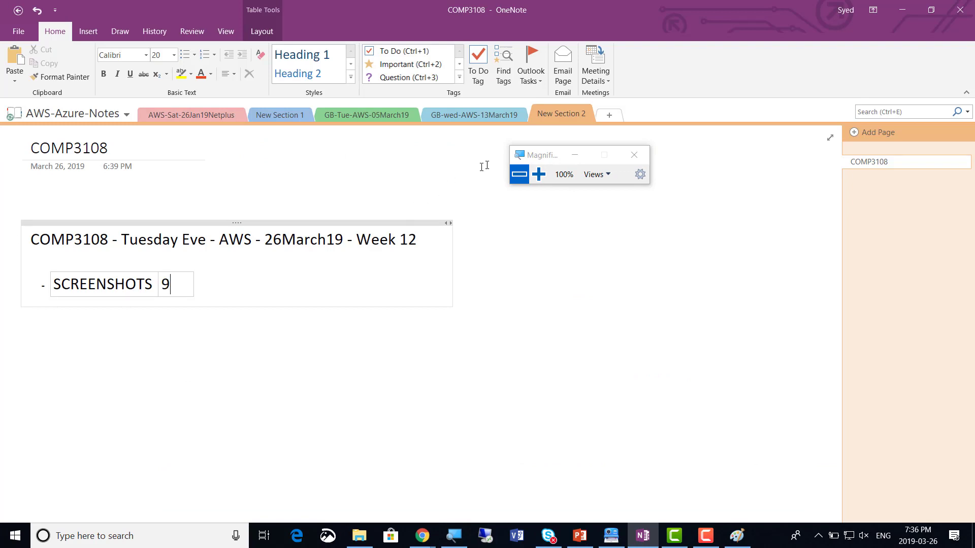
left_click_drag(541, 158, 650, 159)
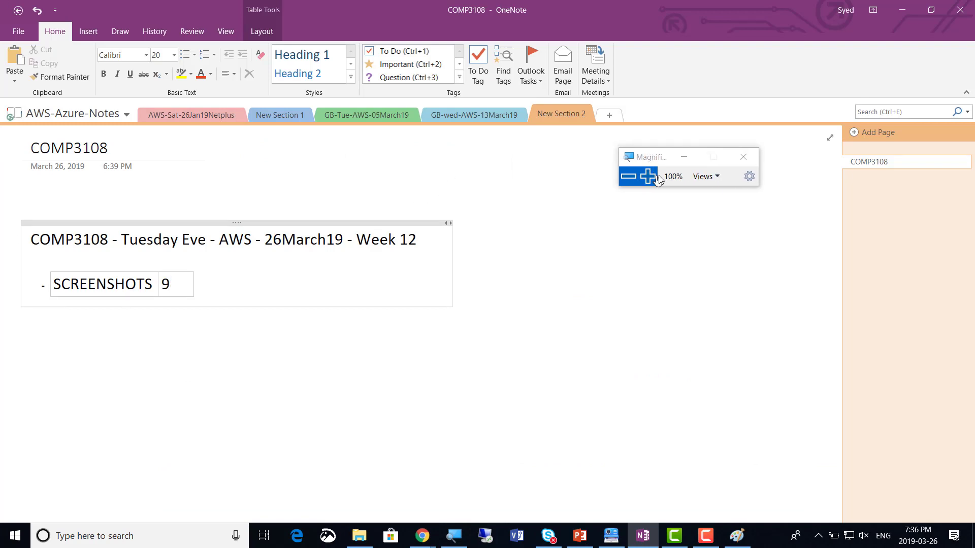
key("alt+Tab")
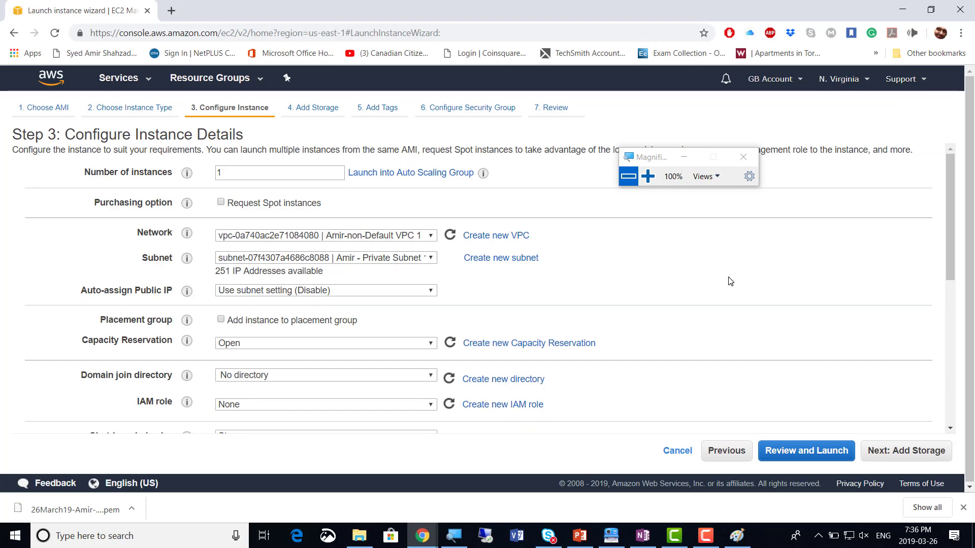
Accept the default 30 GiB storage and add no tags
scroll(730, 281, "down", 3)
scroll(731, 283, "down", 2)
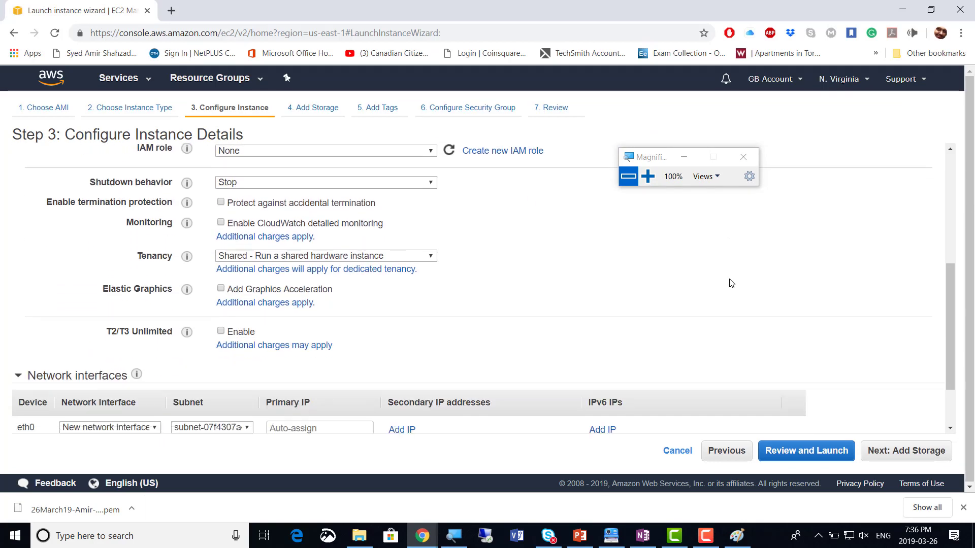
left_click(912, 453)
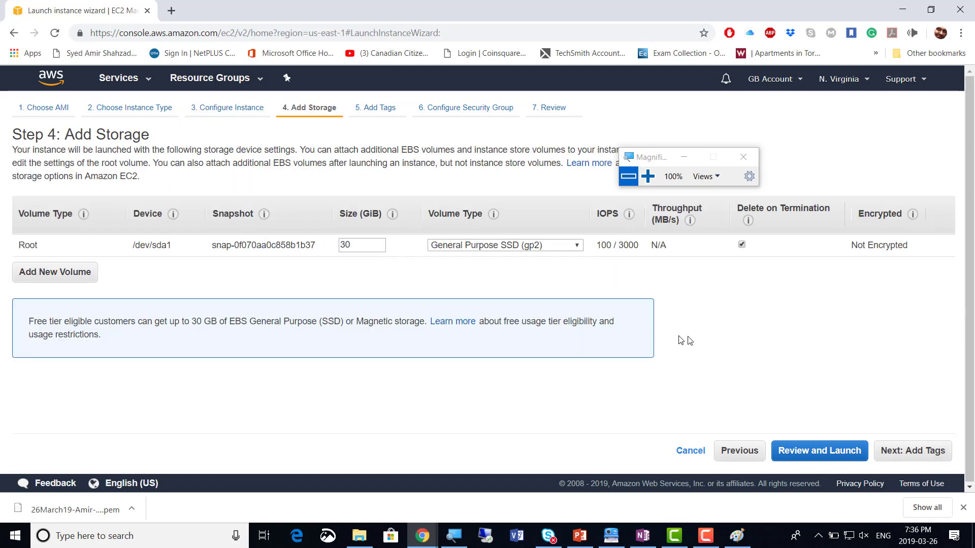
left_click(921, 453)
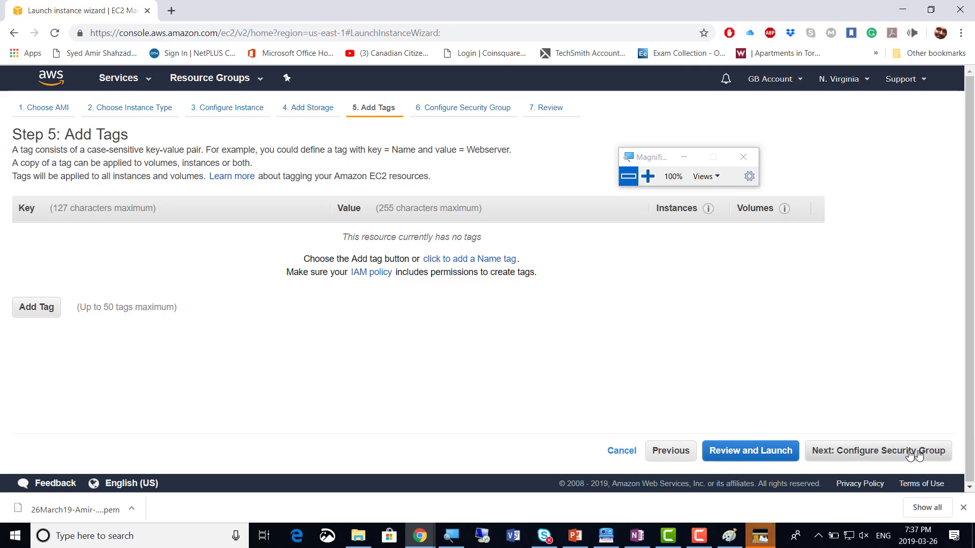
left_click(901, 451)
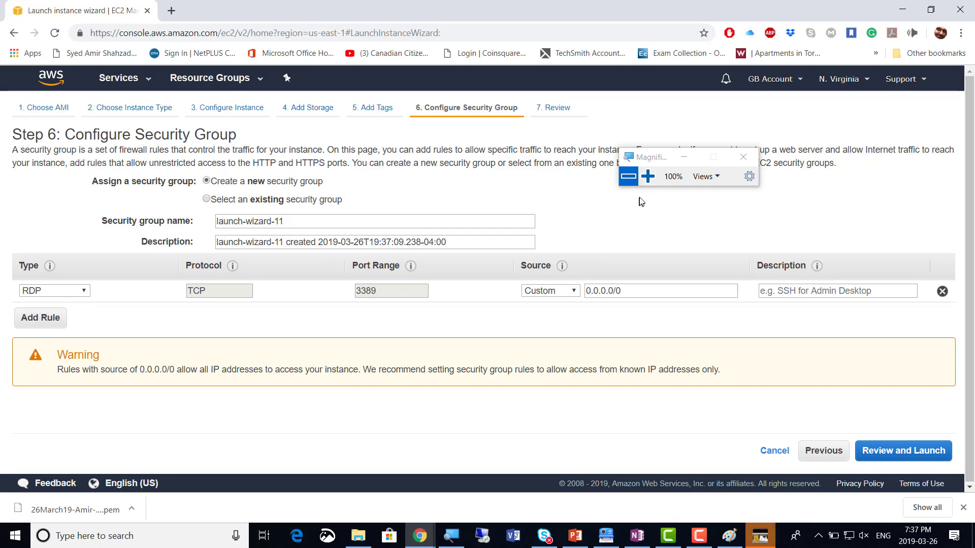
Use the existing private security group allowing RDP 3389 only from 172.16.1.0/24
left_click(648, 176)
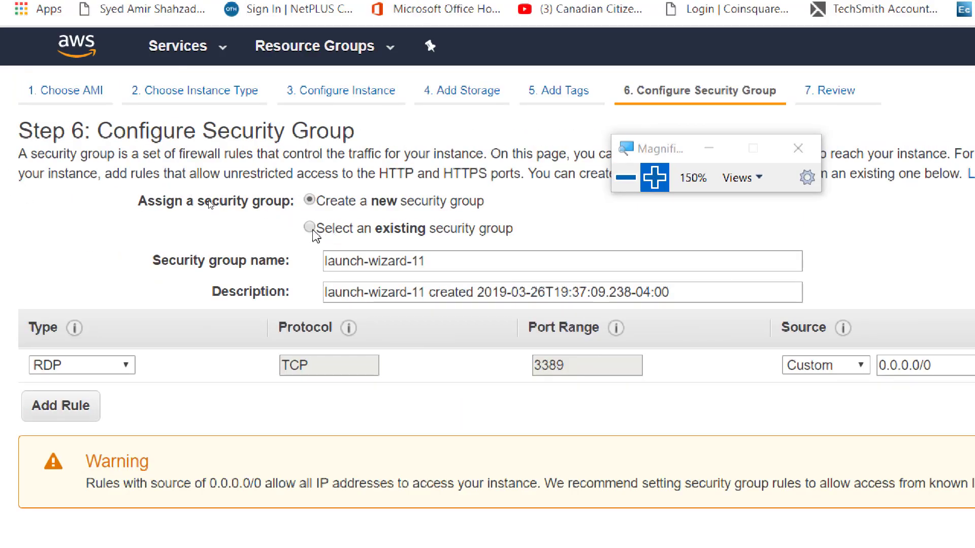
left_click(310, 228)
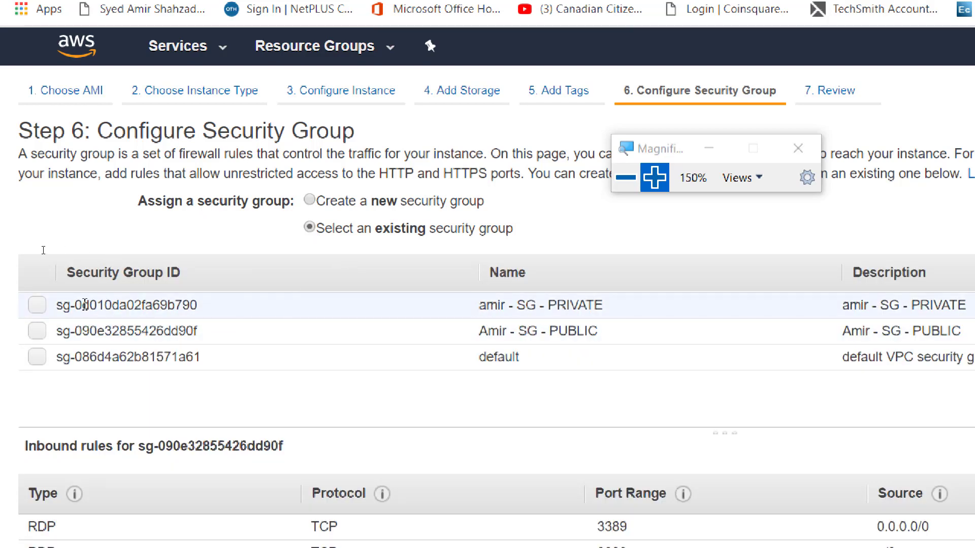
left_click(37, 305)
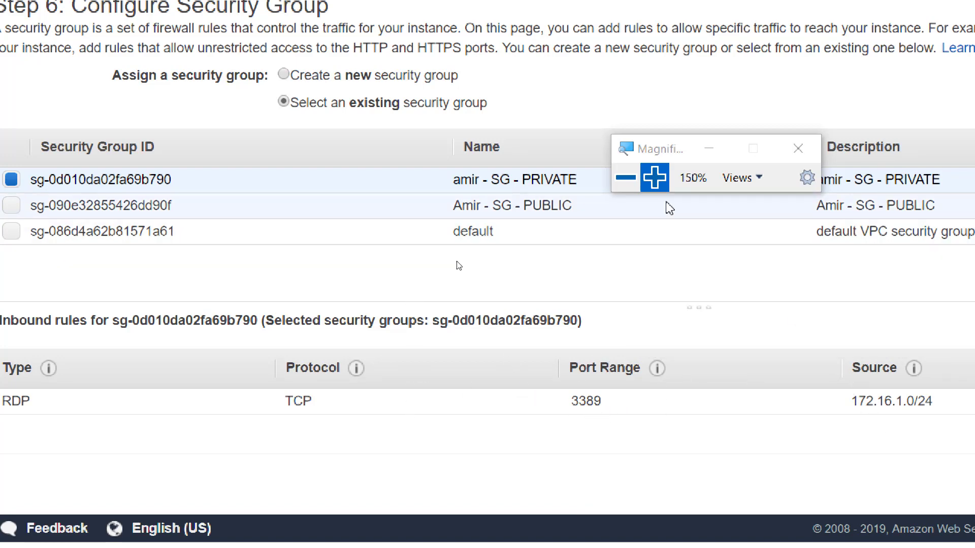
left_click(628, 181)
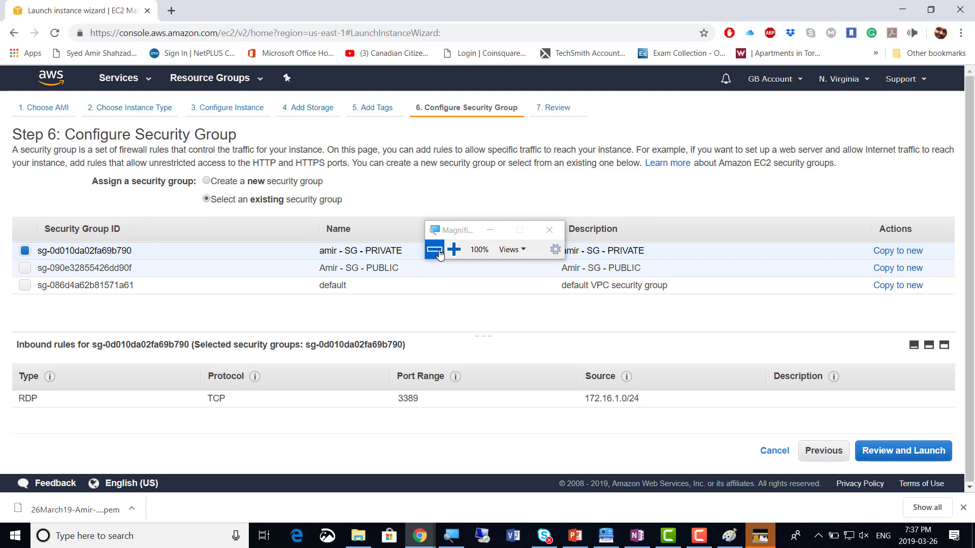
Review the settings and launch using the existing 26 March 2019 key pair, acknowledging its private key
left_click(918, 453)
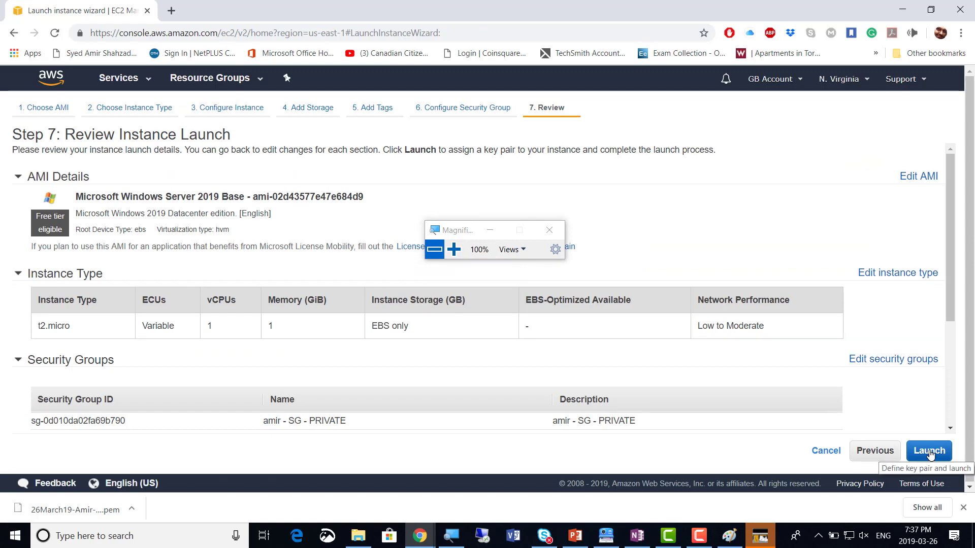
left_click(930, 452)
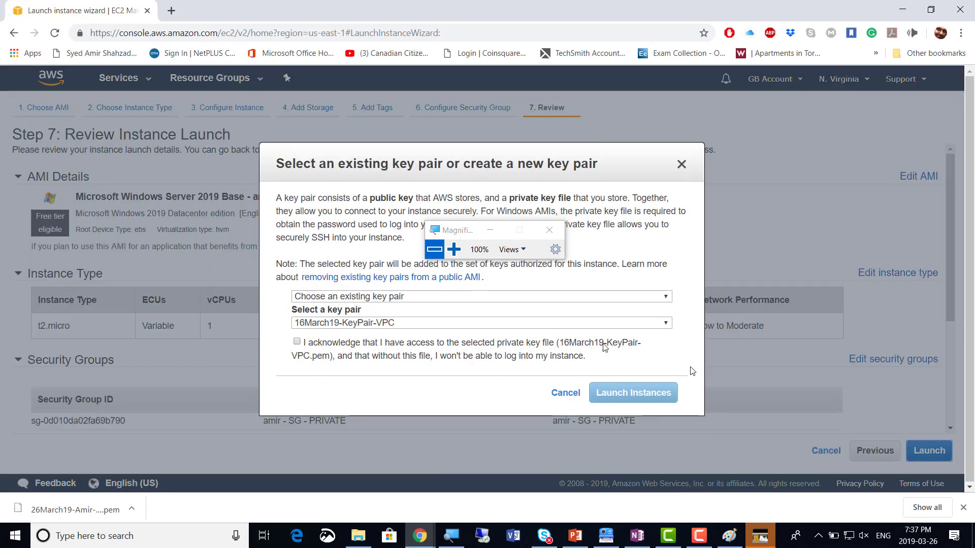
left_click(350, 297)
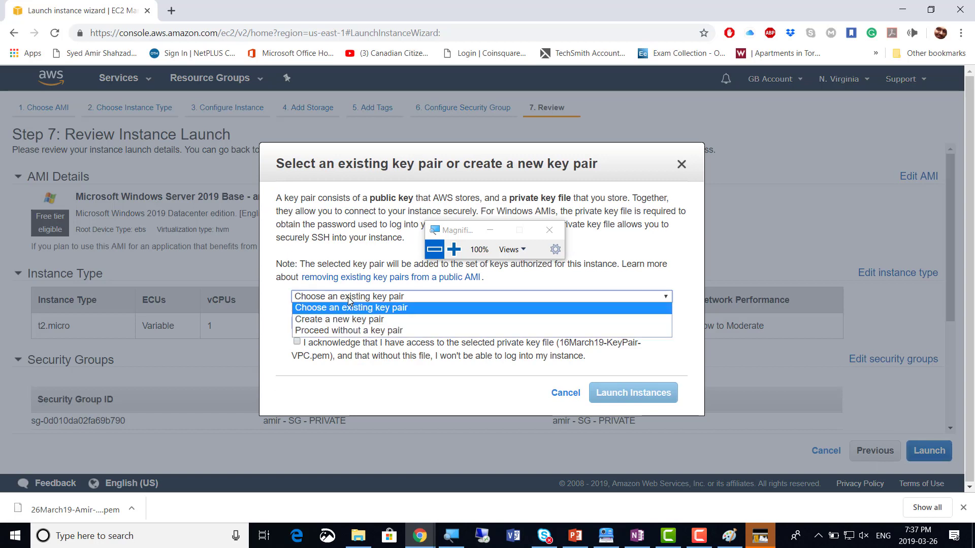
left_click(349, 306)
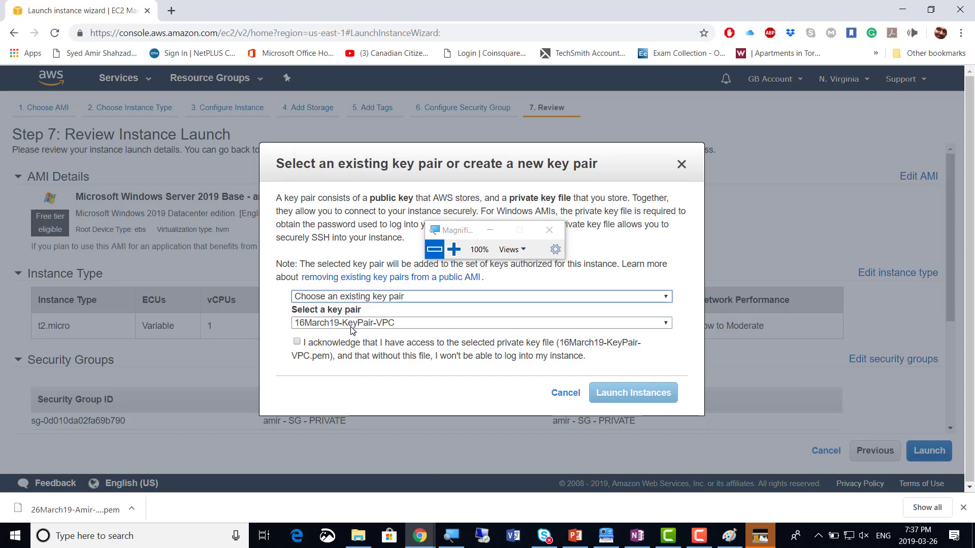
left_click(351, 328)
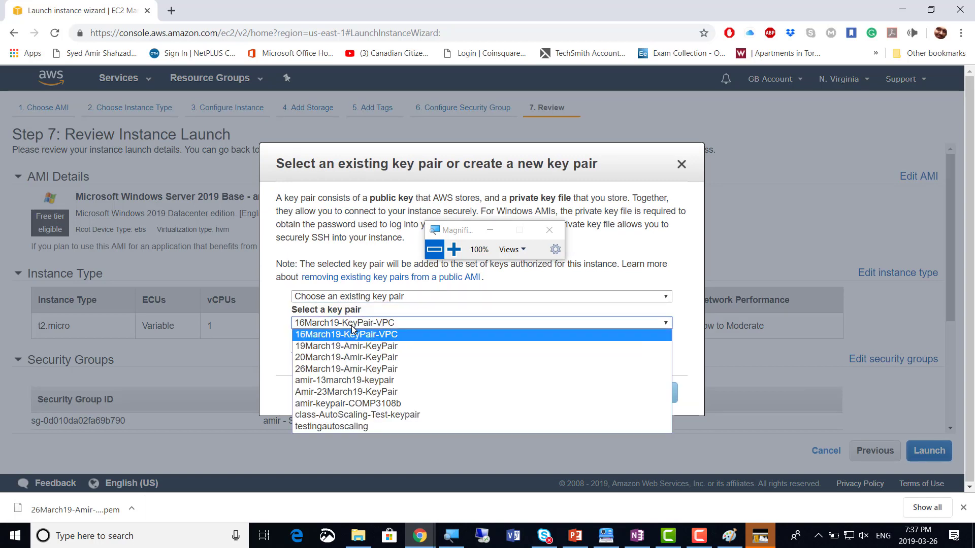
left_click(343, 369)
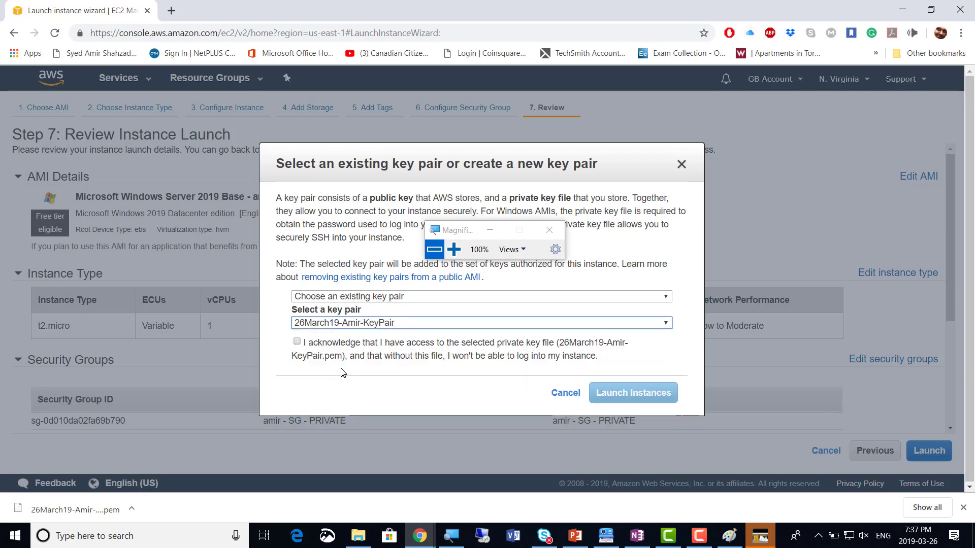
left_click(297, 342)
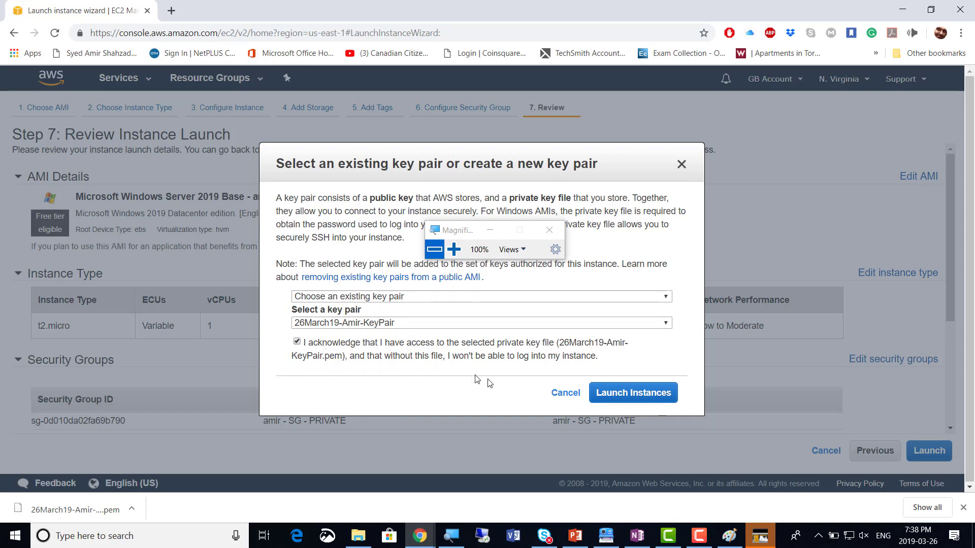
left_click(633, 398)
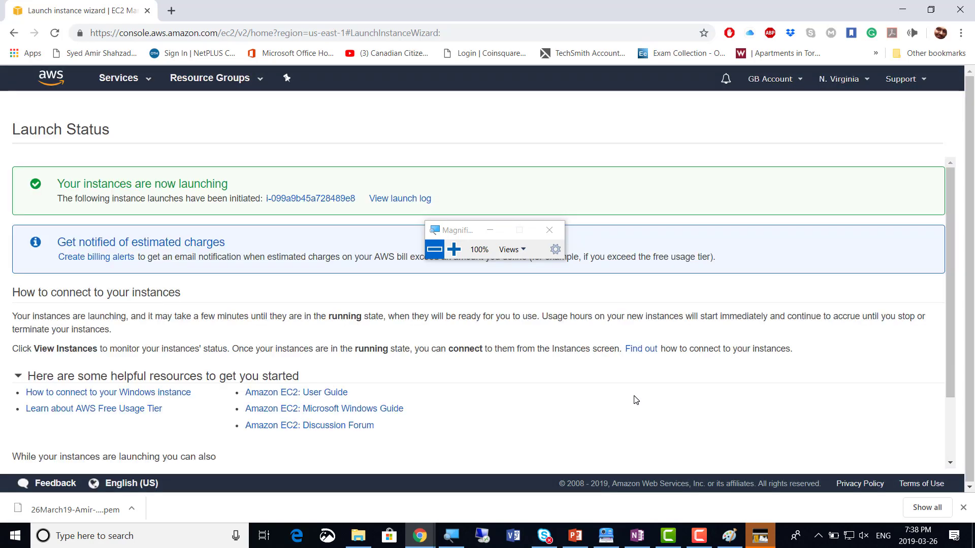
Wait on the Launch Status page until it confirms the Windows instance launch
left_click_drag(460, 235, 546, 154)
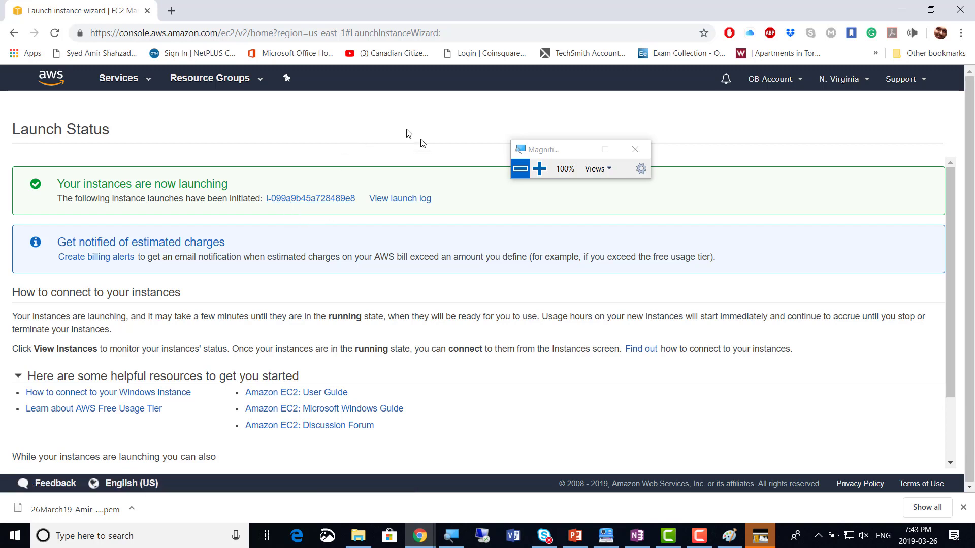
left_click(710, 544)
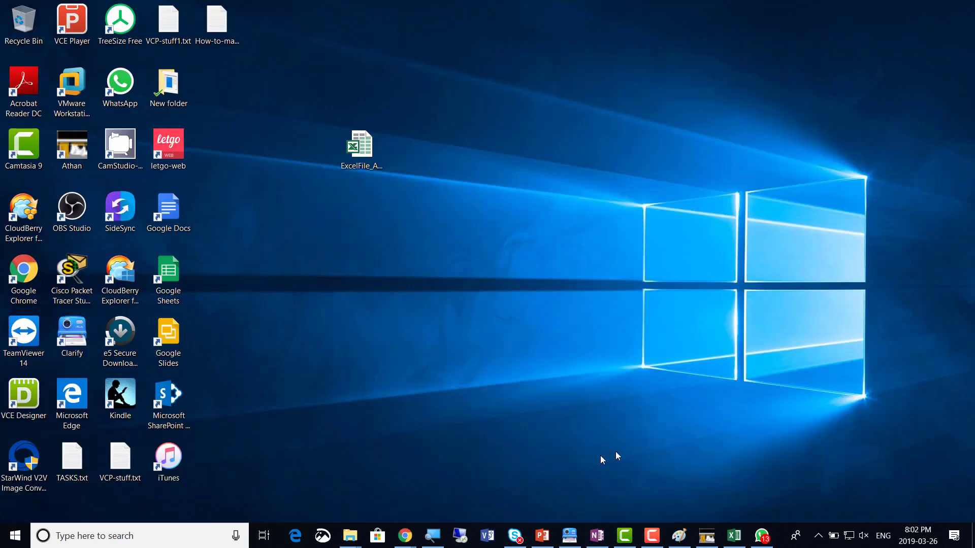
mouse_move(405, 543)
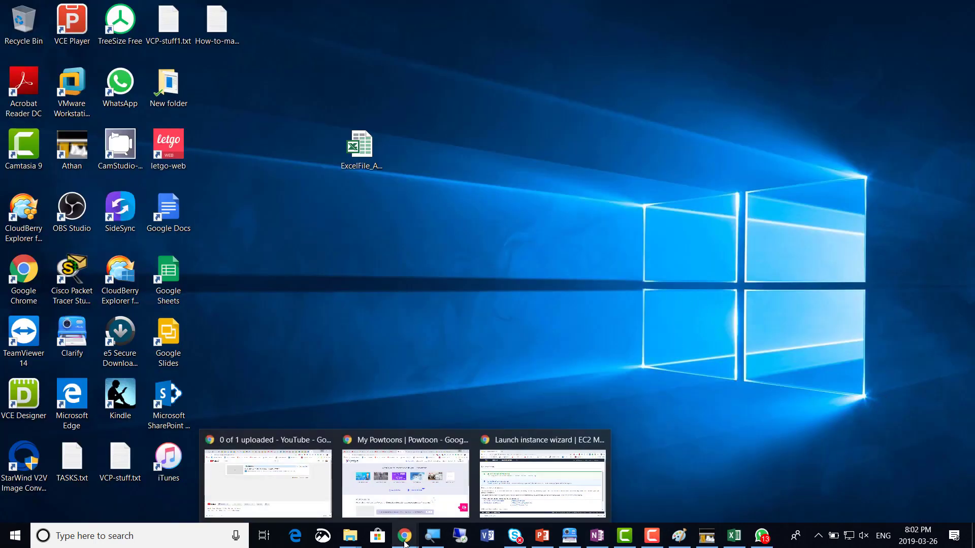
left_click(533, 492)
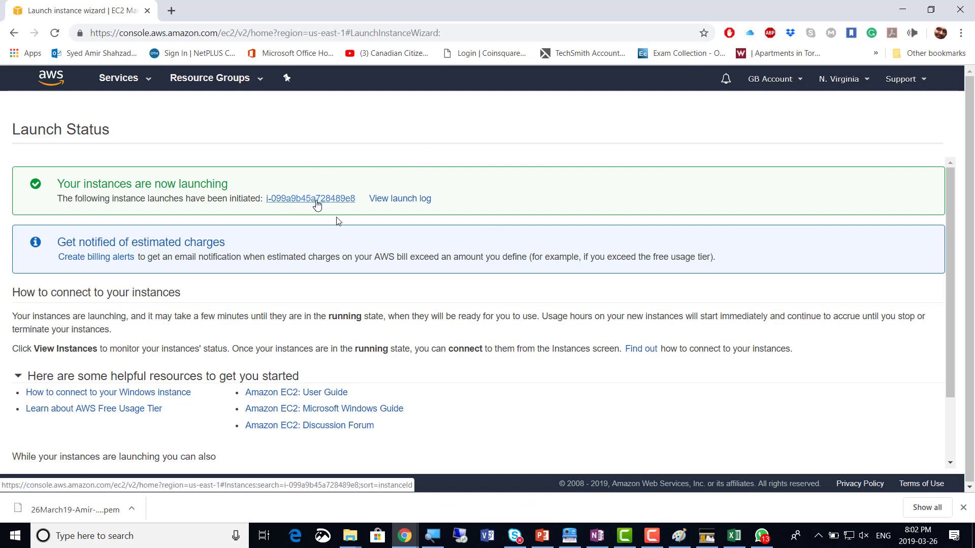
Open instance i-099a9b45a728489e8 in the Instances view, showing it running with 2/2 checks
left_click(650, 539)
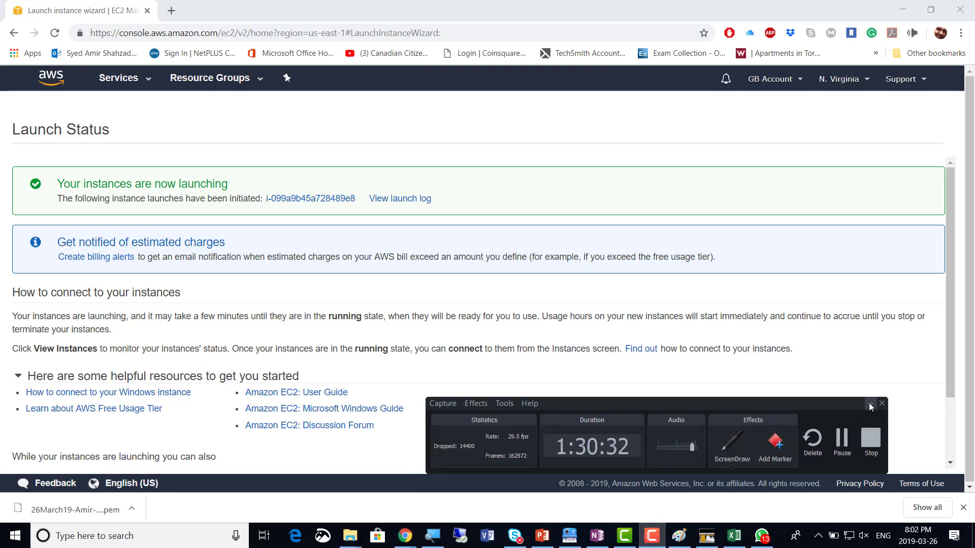
left_click(870, 404)
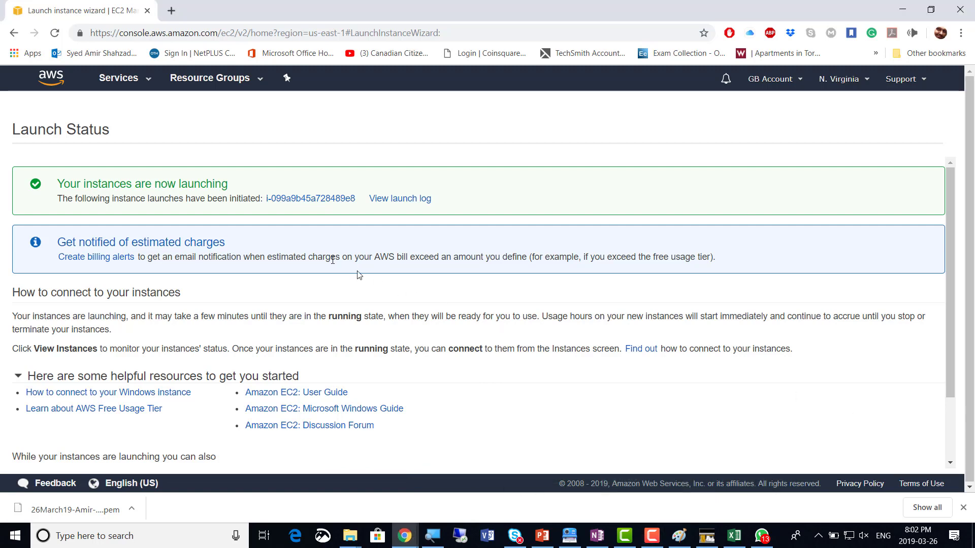
left_click(306, 199)
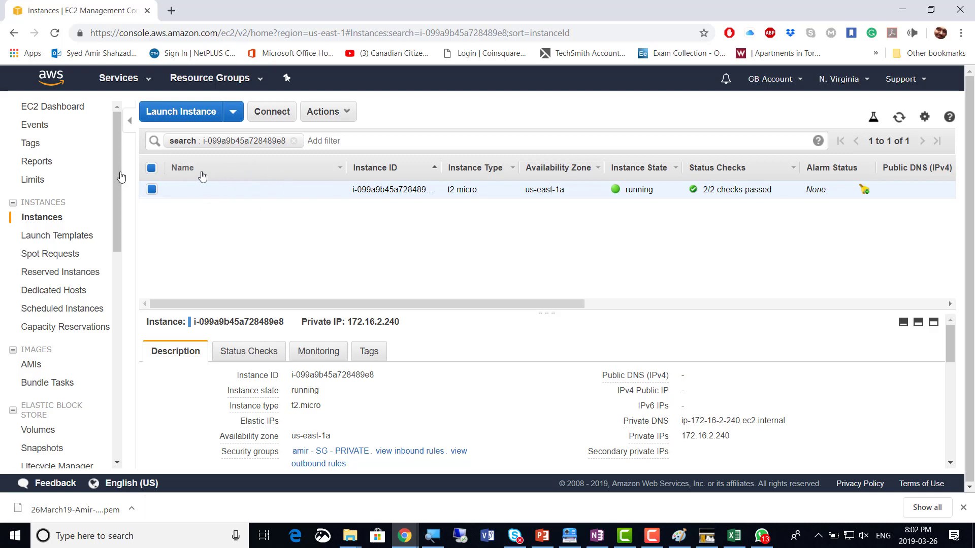
List all instances, select the second one and enlarge its details to inspect private IP 172.16.2.240
left_click(35, 222)
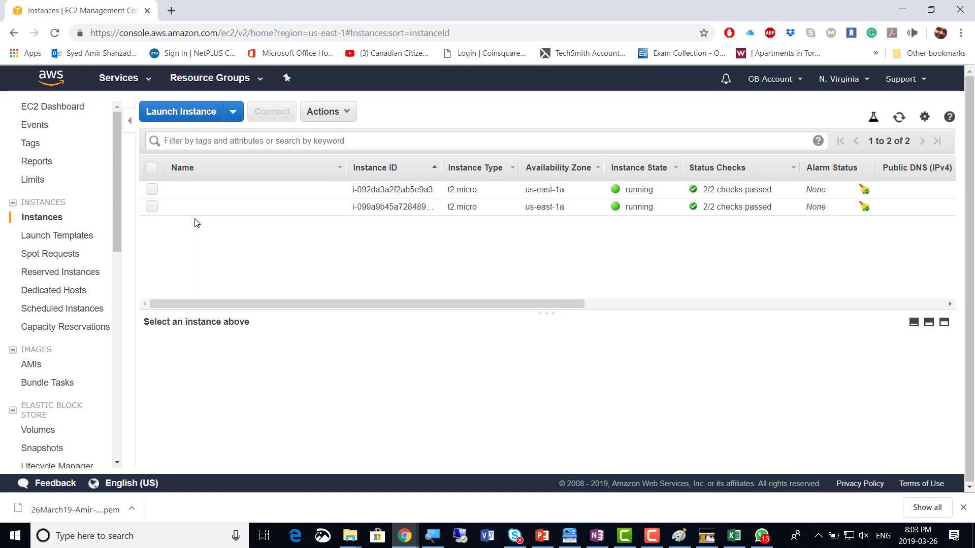
left_click(215, 215)
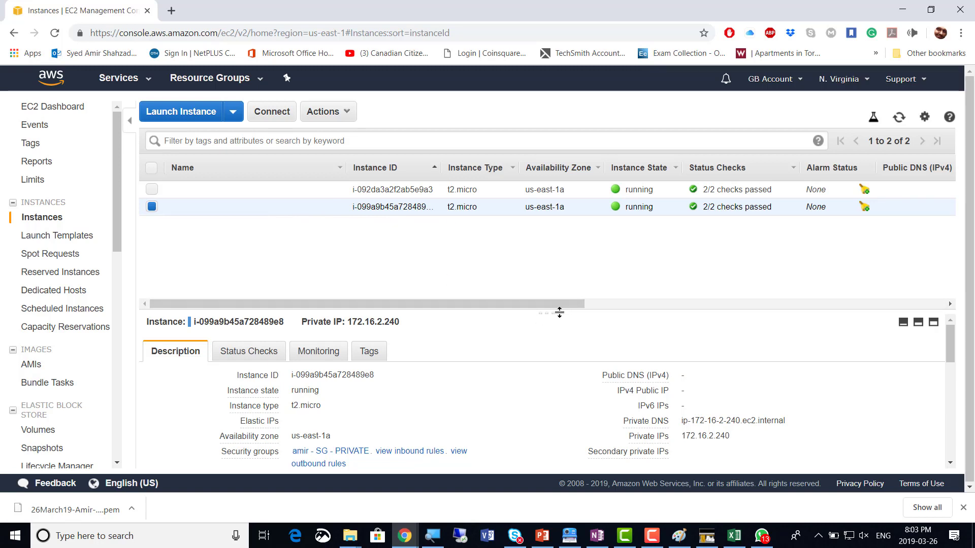
left_click_drag(547, 313, 541, 248)
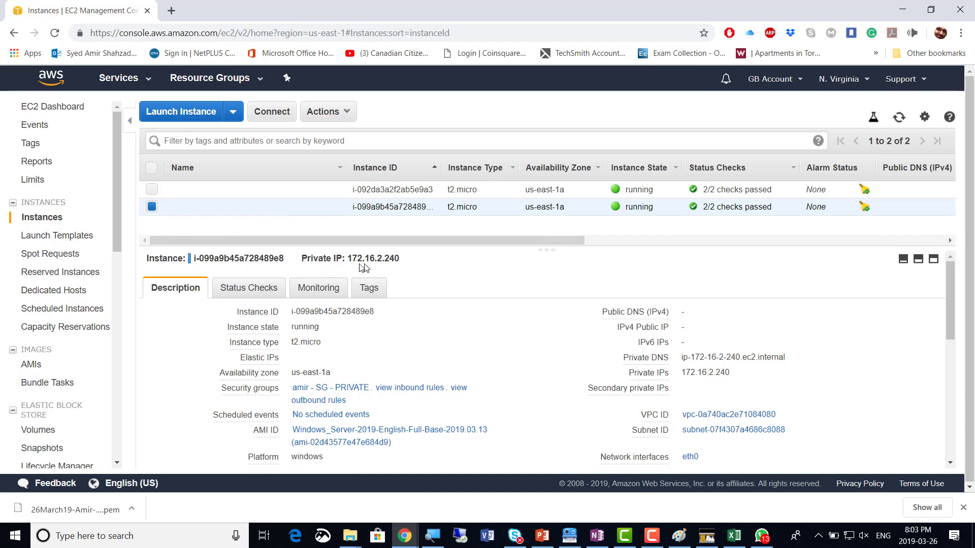
left_click_drag(348, 258, 406, 260)
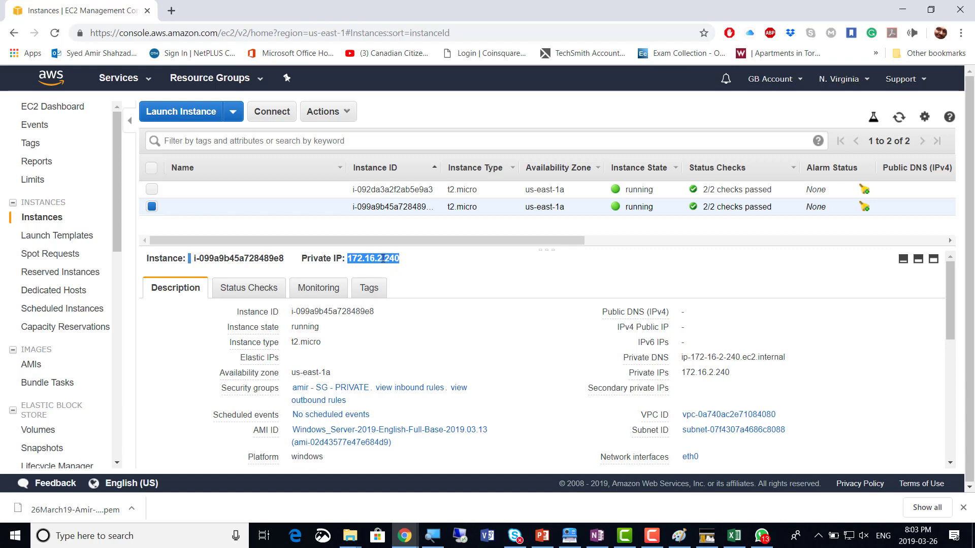
mouse_move(295, 201)
left_click(378, 262)
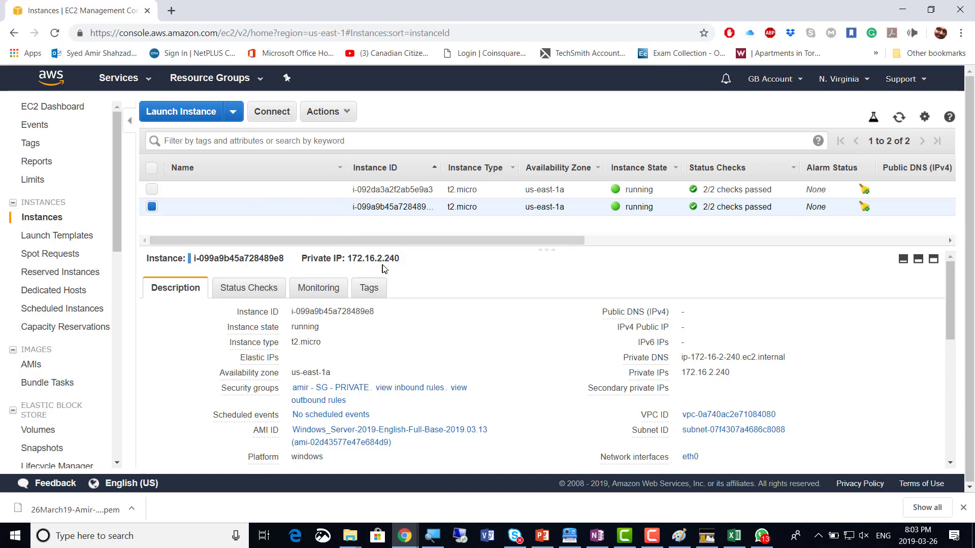
Name the 172.16.2.240 instance 'amir-Private - EC2 Instance', correcting typos, and save it
left_click(333, 208)
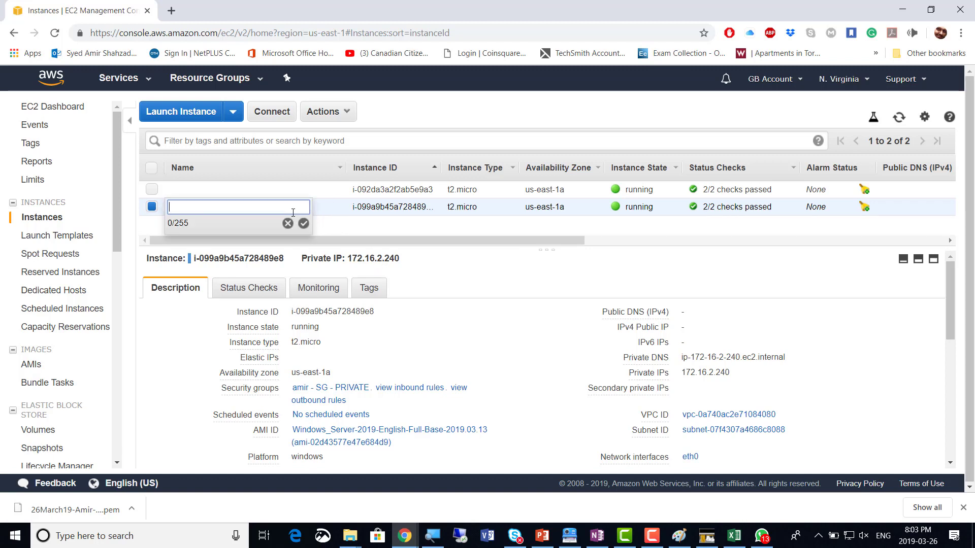
type("Private")
key("BackSpace")
key("BackSpace")
key("BackSpace")
key("BackSpace")
key("BackSpace")
key("BackSpace")
type("amir-")
type("E")
key("BackSpace")
type("Pri")
type("bate - EC2")
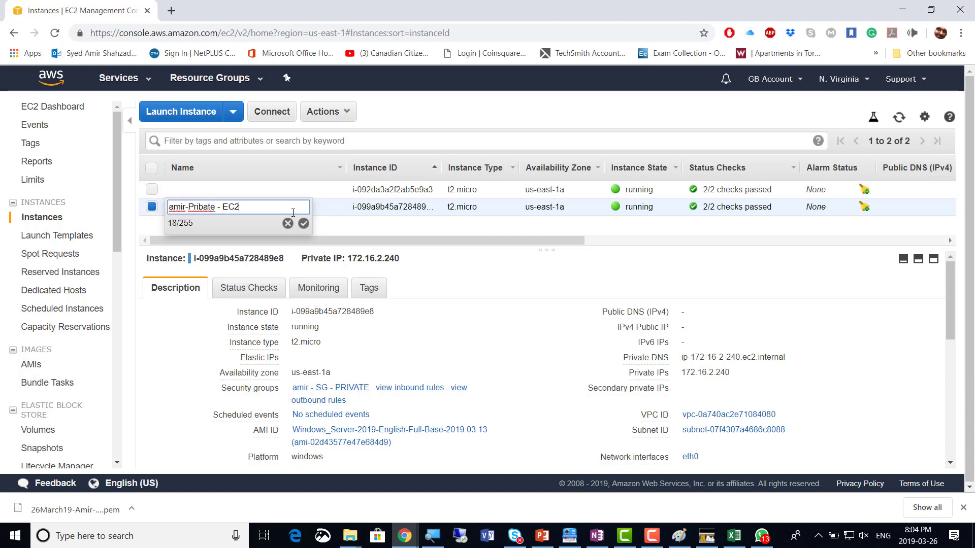
type(" Ins")
type("v")
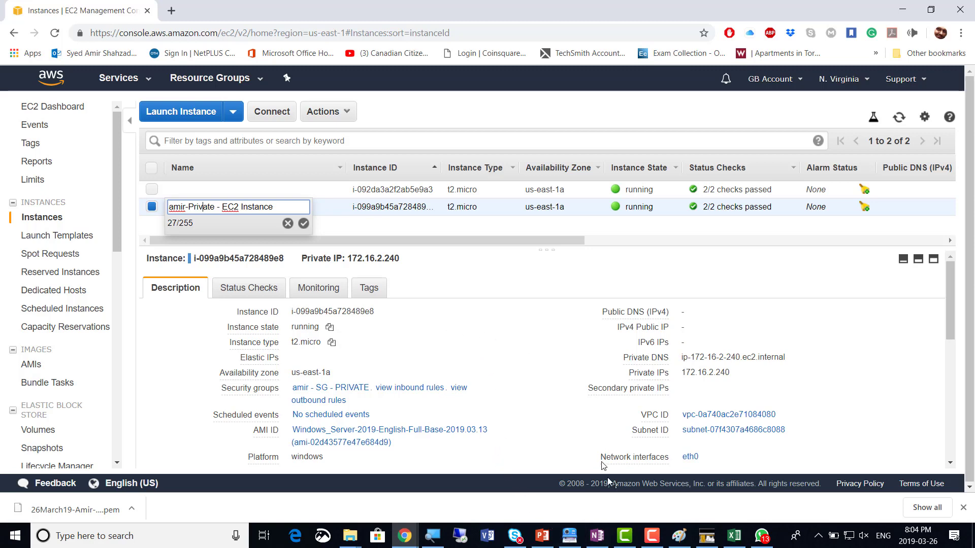
left_click(432, 536)
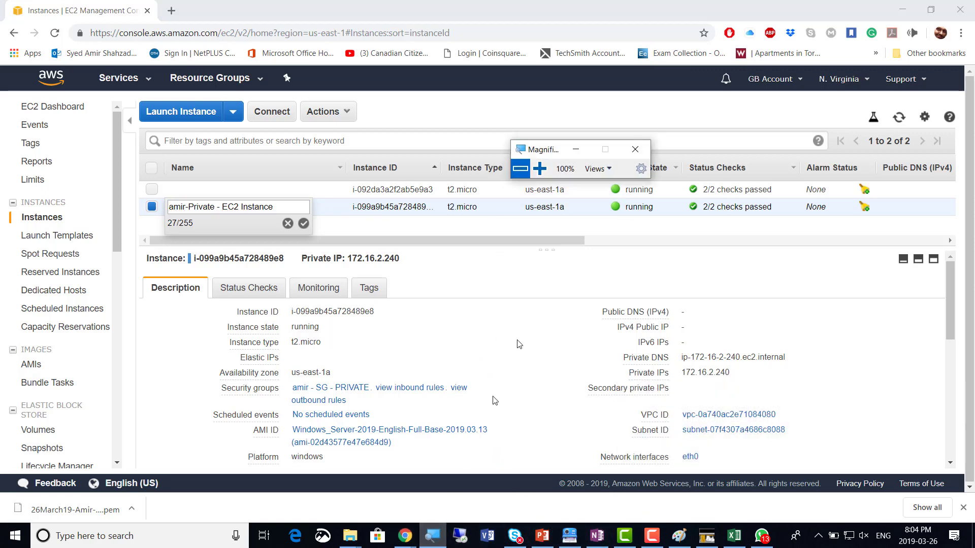
left_click(539, 168)
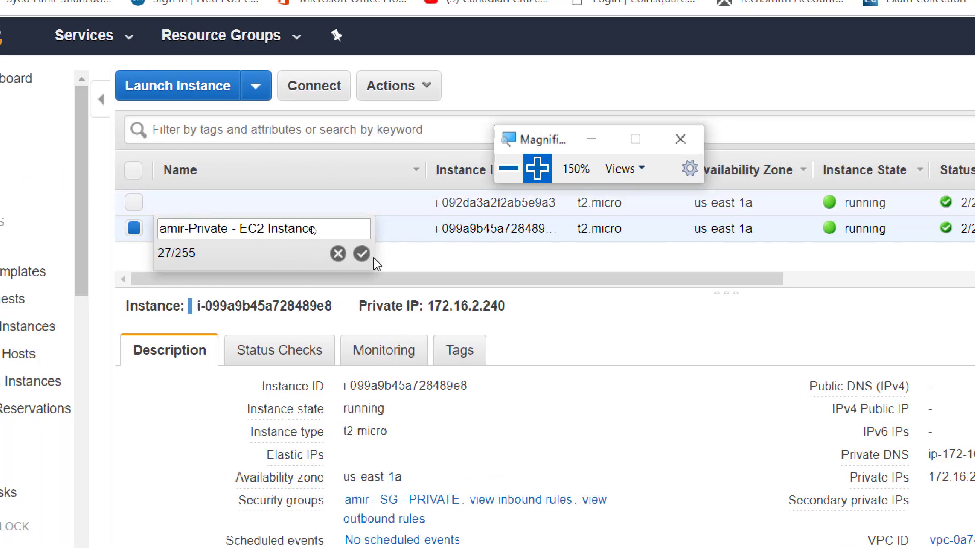
left_click(361, 253)
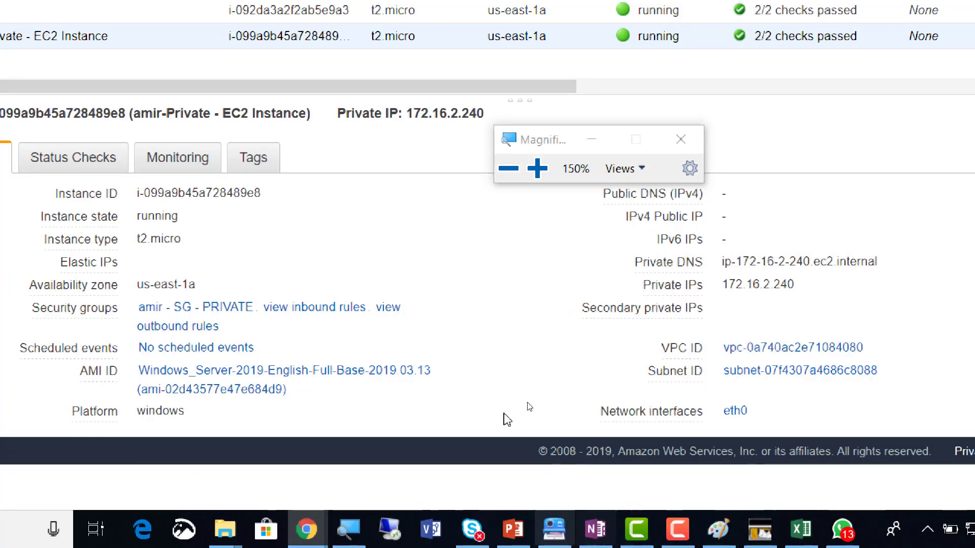
left_click(507, 169)
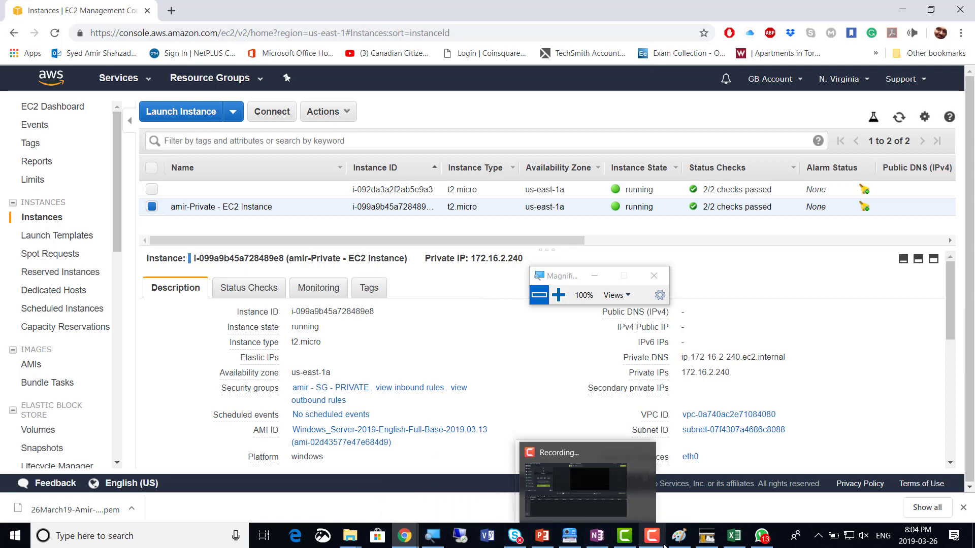
Show the private instance's details and highlight its private IP 172.16.2.240
mouse_move(653, 543)
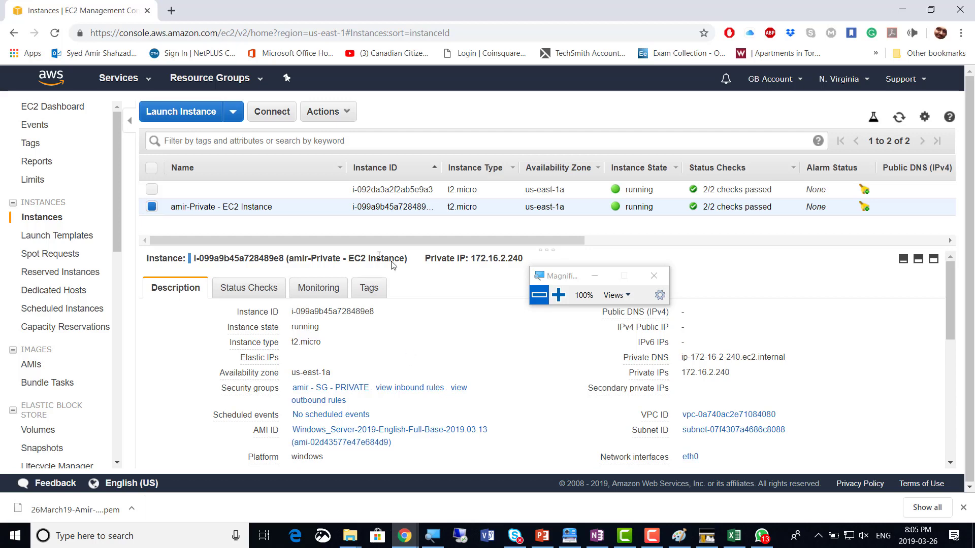
left_click(152, 208)
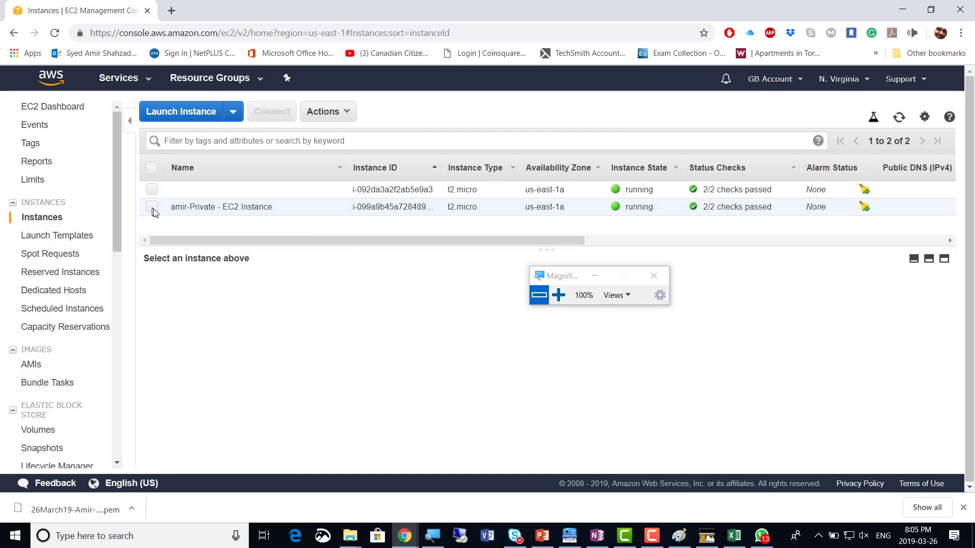
left_click(151, 208)
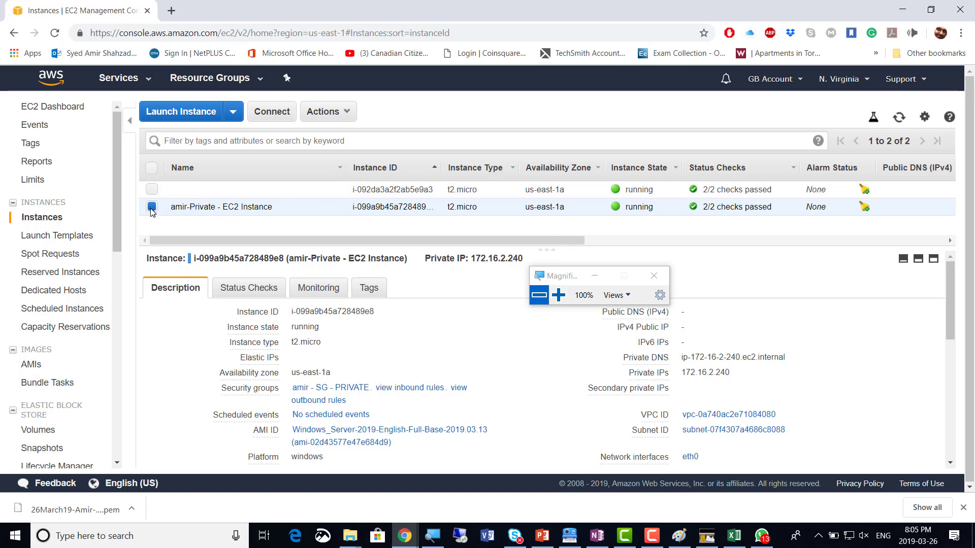
left_click(152, 208)
left_click(152, 209)
left_click_drag(427, 259, 538, 267)
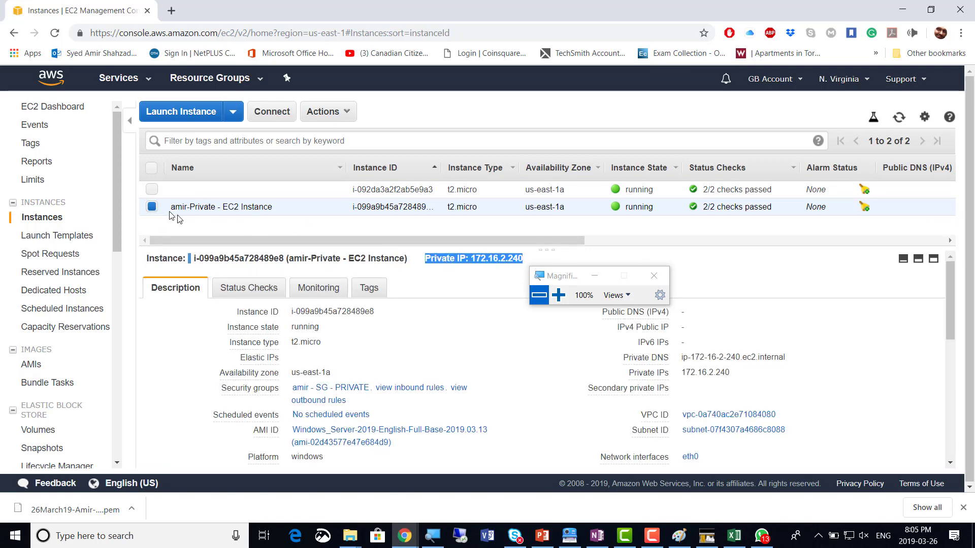
Switch to the unnamed public instance and highlight its public IP 54.165.7.33
left_click(152, 208)
left_click(152, 189)
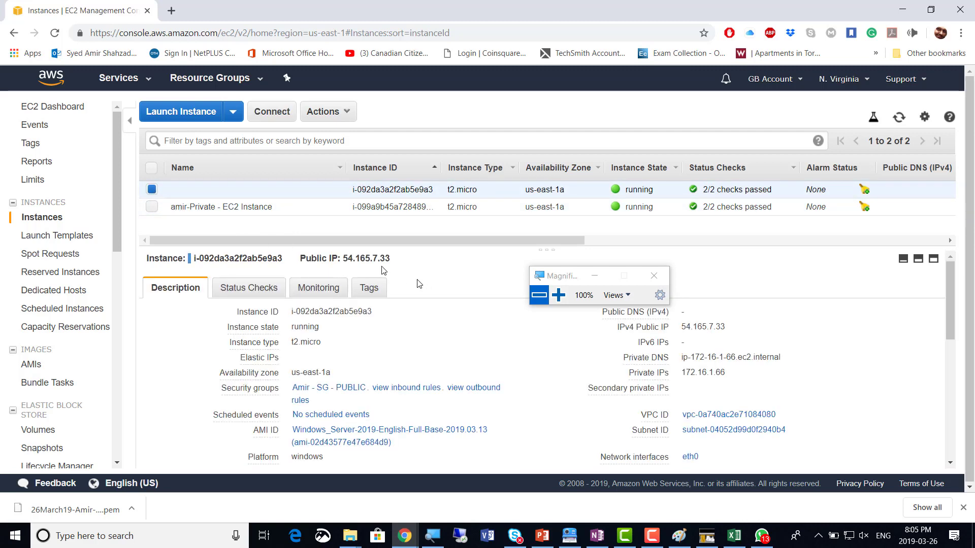
left_click_drag(343, 260, 398, 261)
left_click(558, 295)
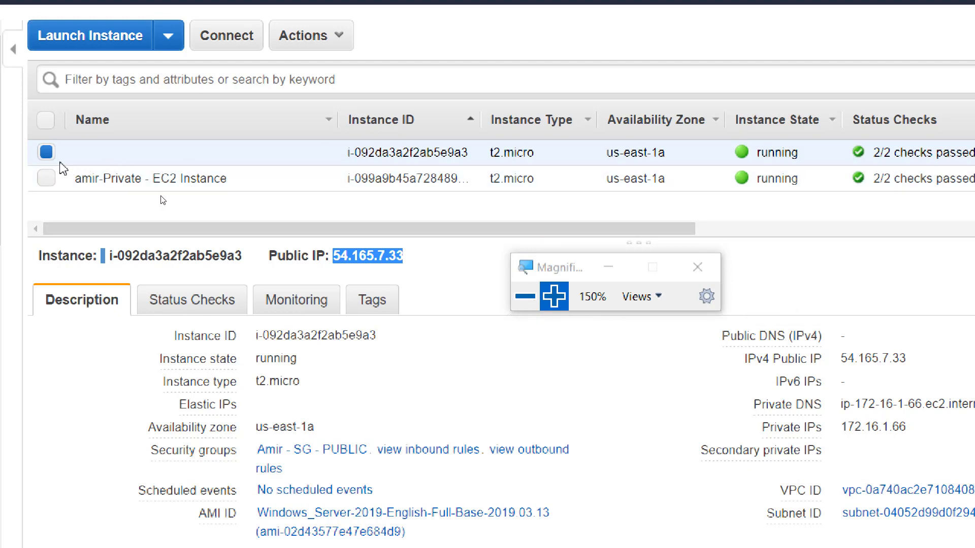
Name the first instance 'amir-Public - EC2 Instance' by copying the amir-Private name and editing it
left_click(319, 154)
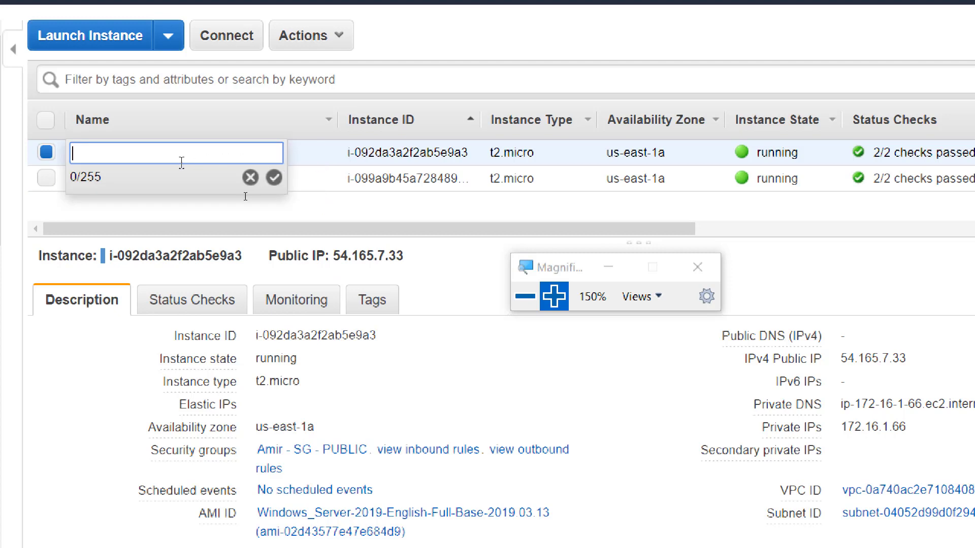
left_click(251, 178)
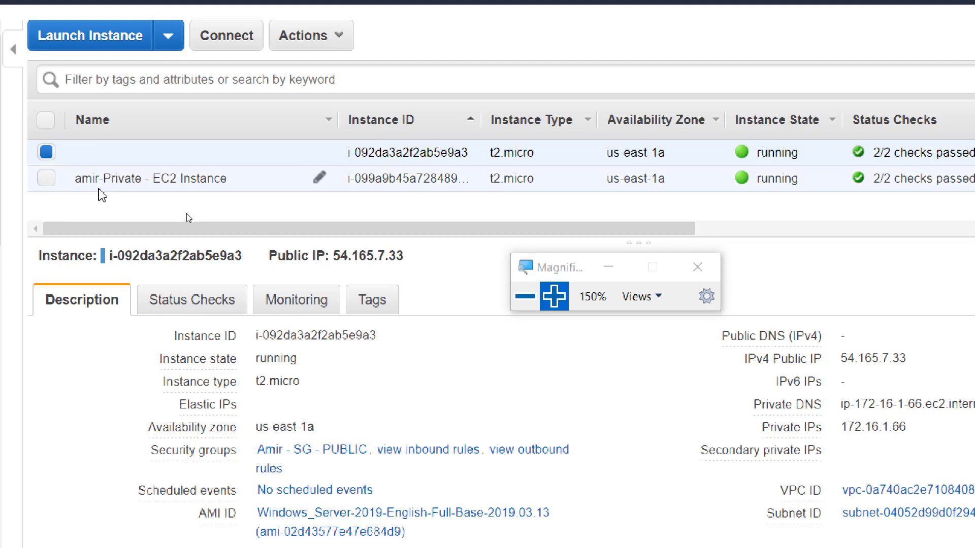
left_click(319, 178)
key("ctrl+c")
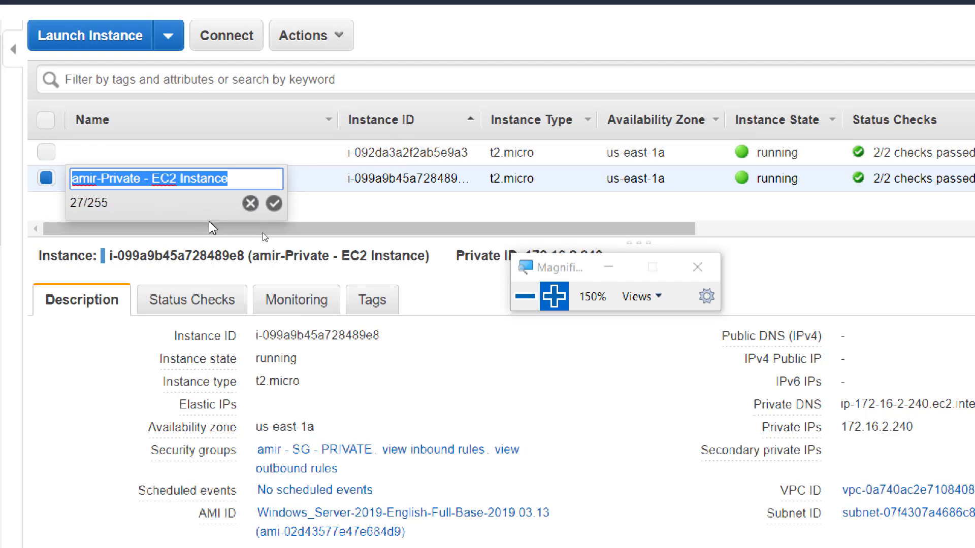
left_click(247, 204)
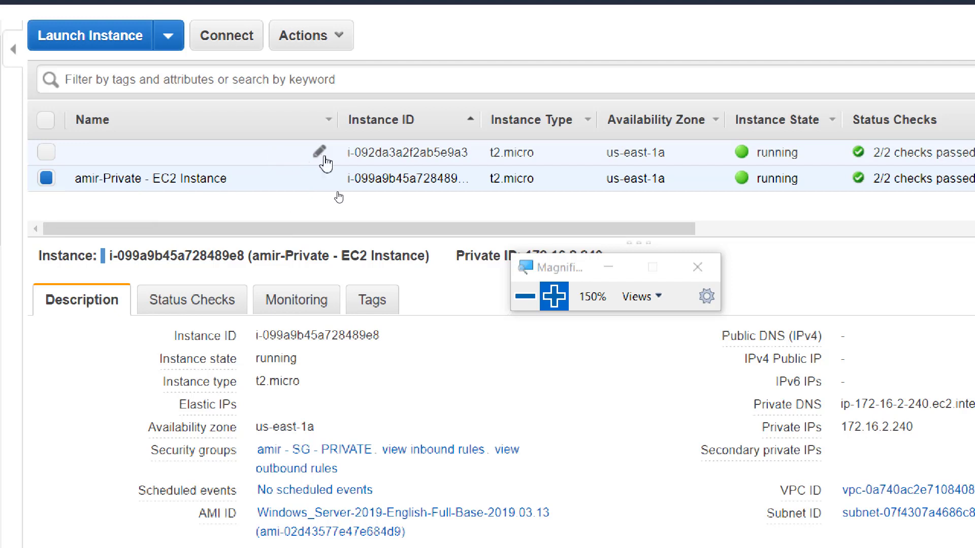
left_click(318, 152)
key("ctrl+v")
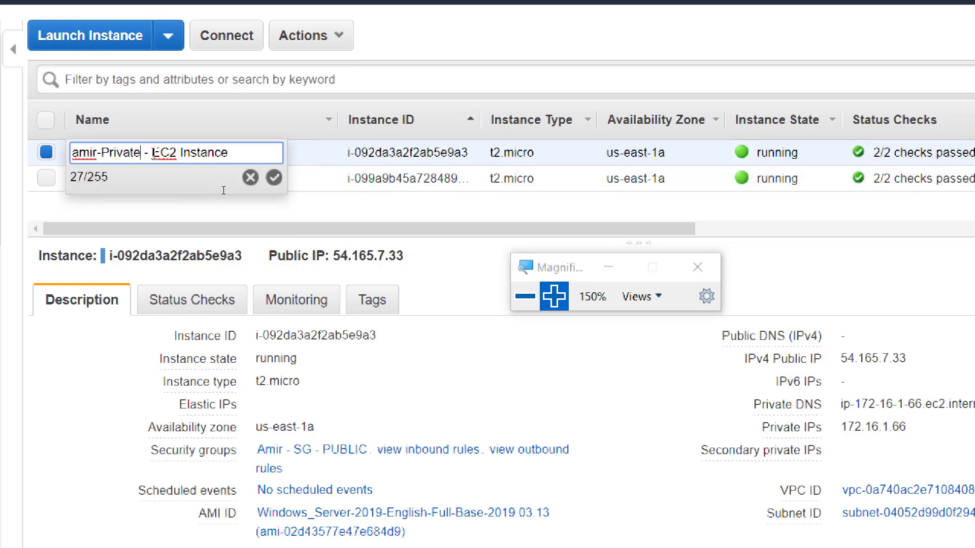
key("shift+Left")
key("shift+Left")
key("shift+Left")
key("shift+Left")
key("shift+Left")
type("ublic")
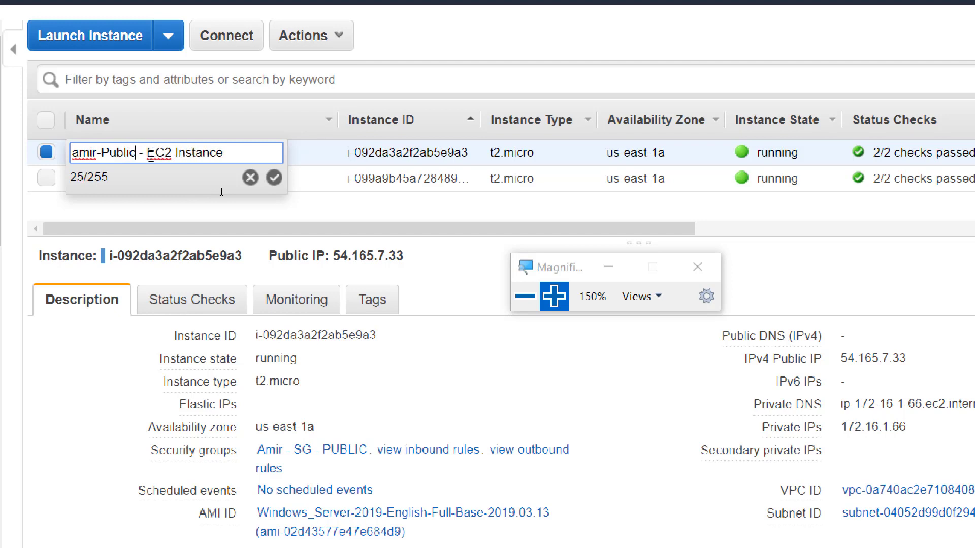
left_click(274, 178)
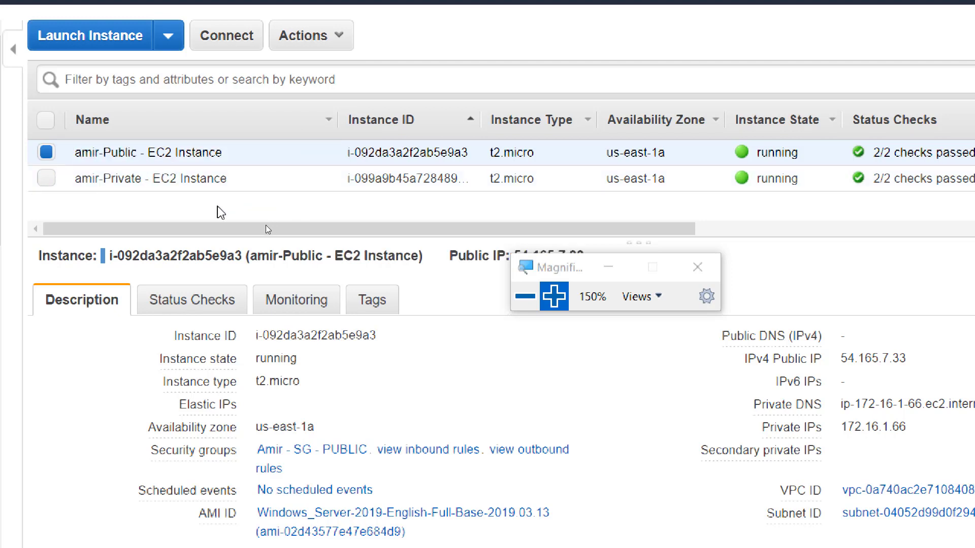
Review the amir-Public and amir-Private instance details, then deselect both rows
left_click(44, 157)
left_click(46, 155)
left_click_drag(548, 270, 742, 283)
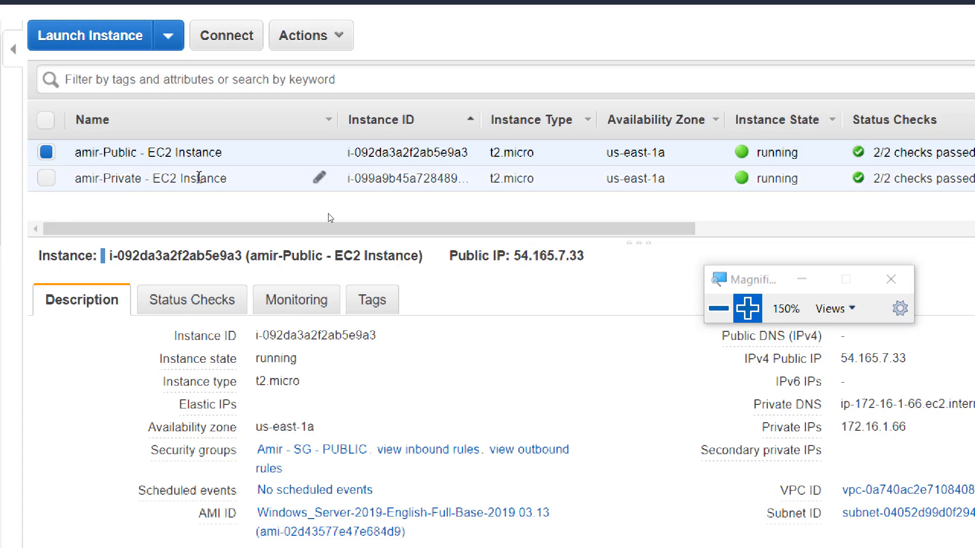
left_click(46, 152)
left_click(47, 179)
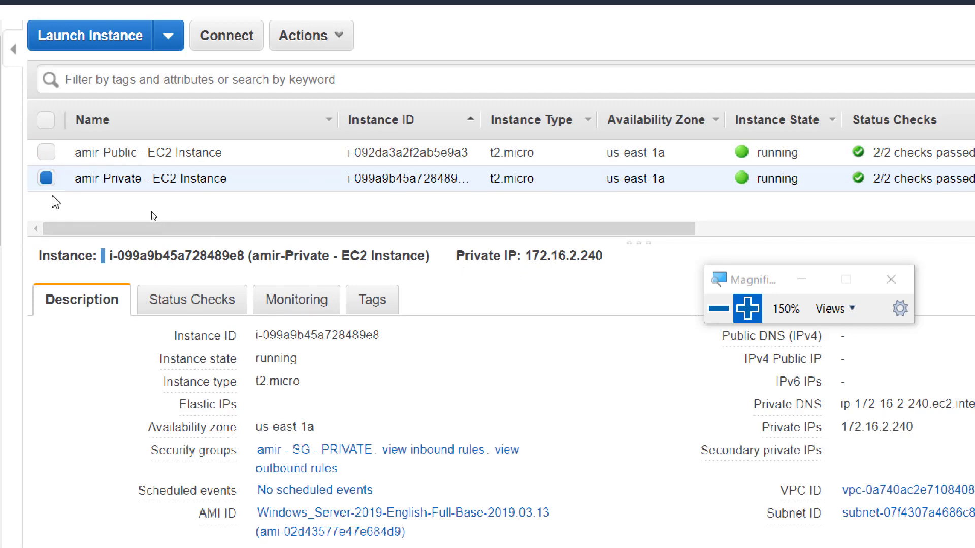
left_click(46, 179)
left_click(718, 308)
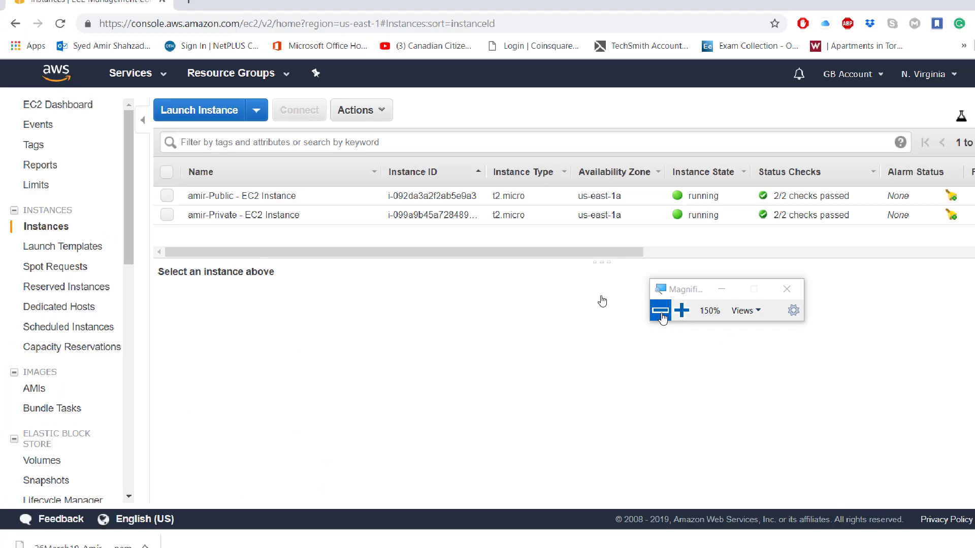
left_click(661, 312)
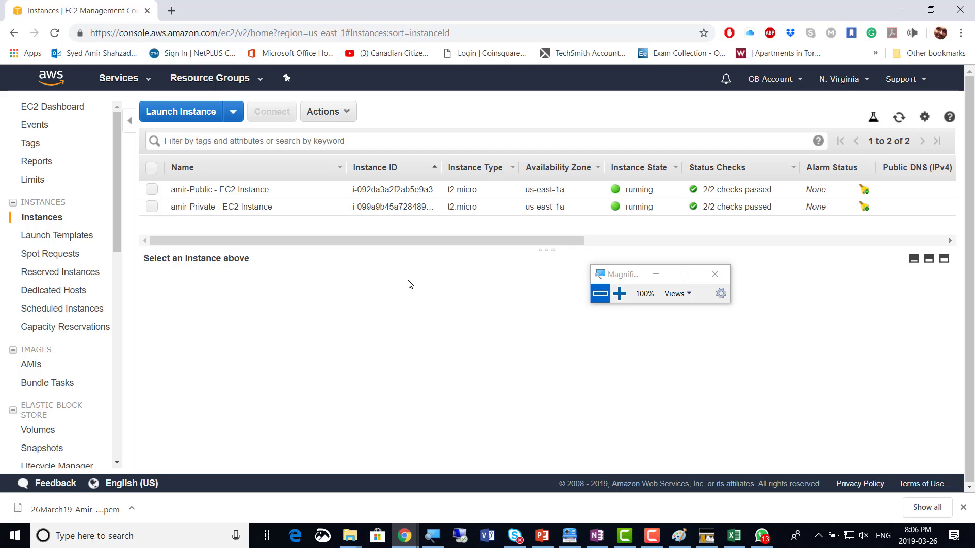
Draw red lines on the Paint diagram from the branch server to Public VM, then toward Private Subnet
left_click(678, 536)
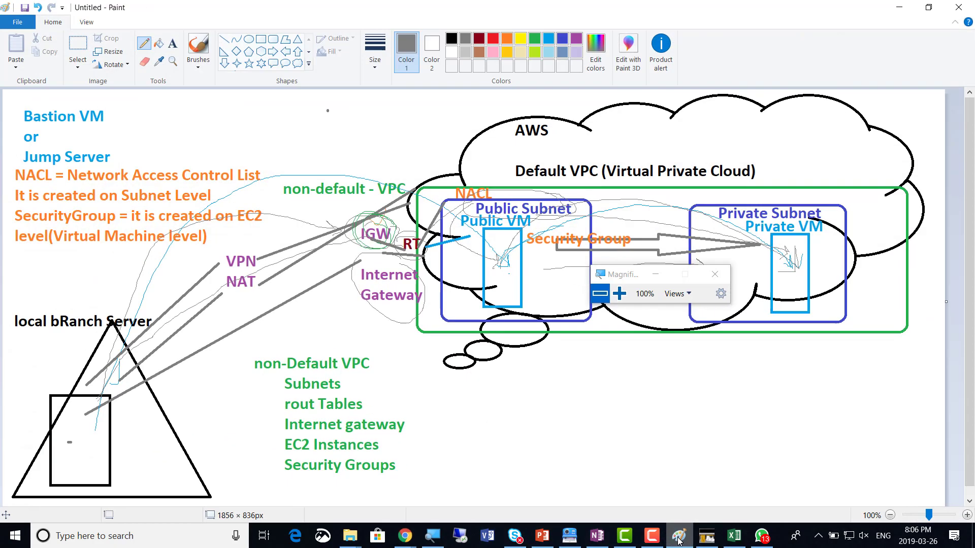
left_click(224, 42)
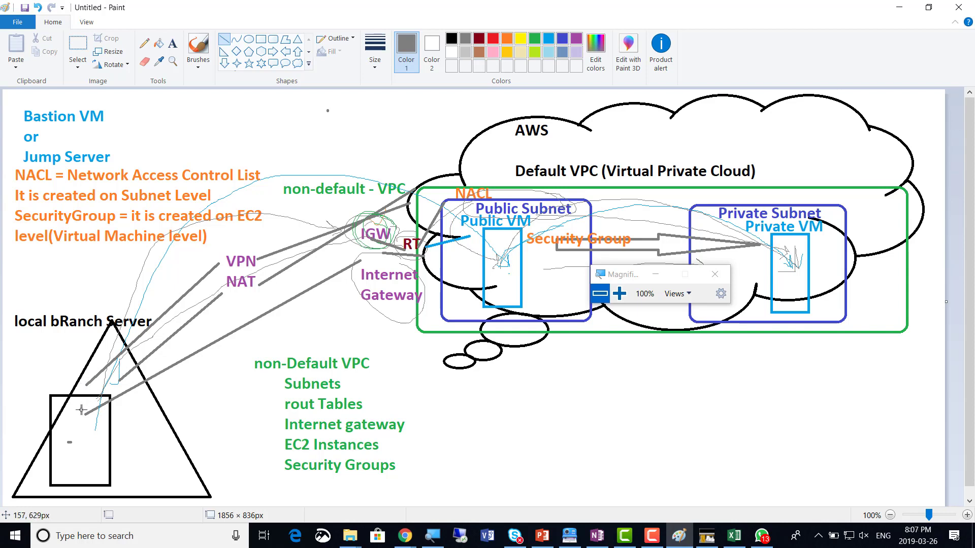
left_click_drag(81, 409, 144, 368)
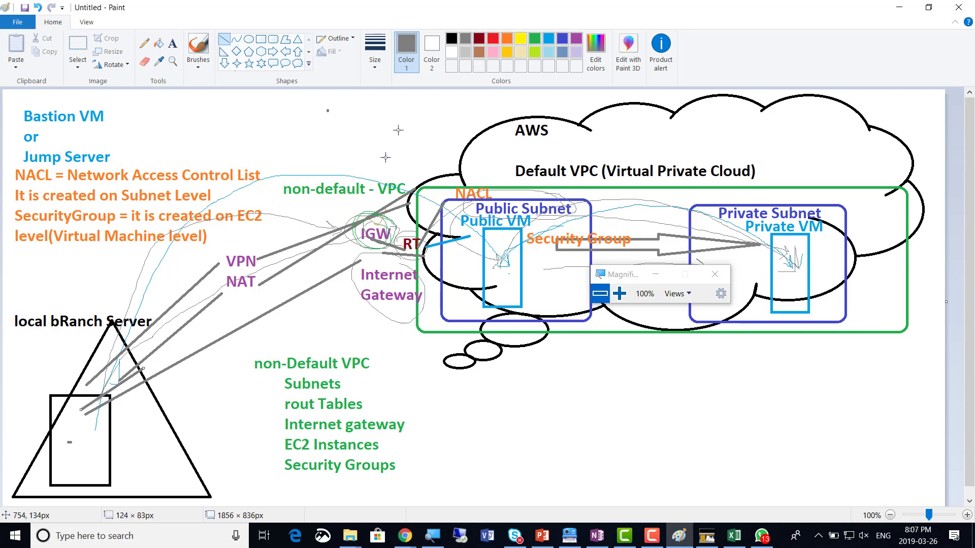
key("ctrl+z")
left_click(493, 38)
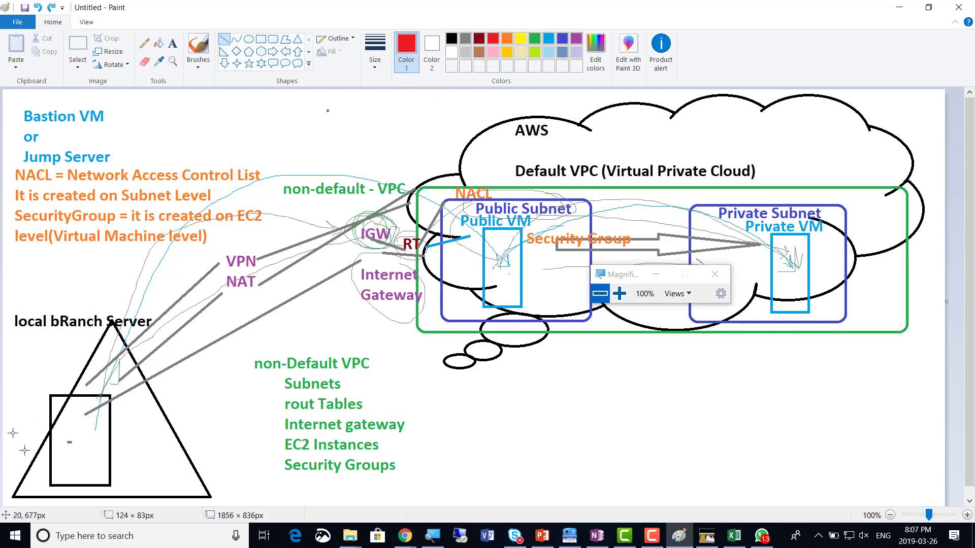
mouse_move(70, 443)
left_mouse_down()
mouse_move(152, 391)
mouse_move(502, 247)
left_mouse_up()
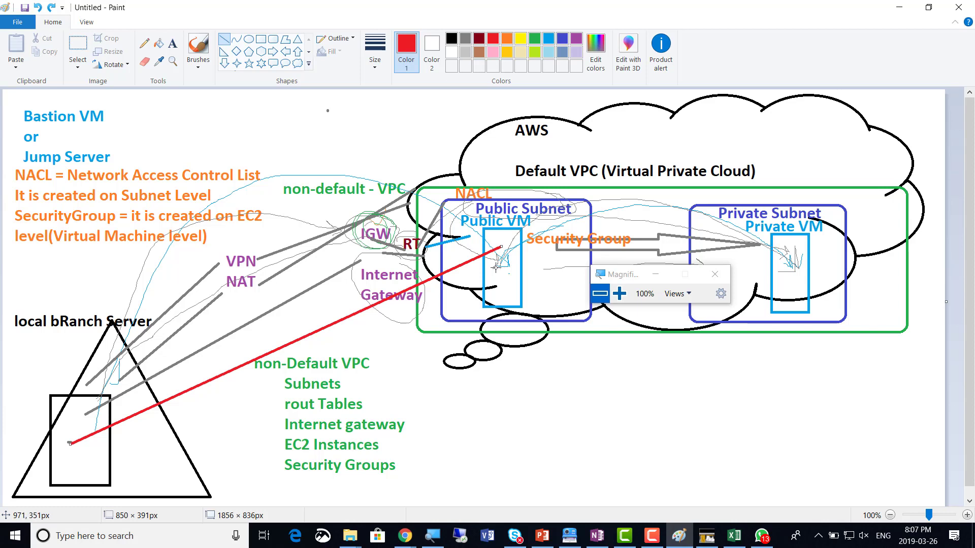
left_click(496, 268)
left_click_drag(495, 267, 786, 252)
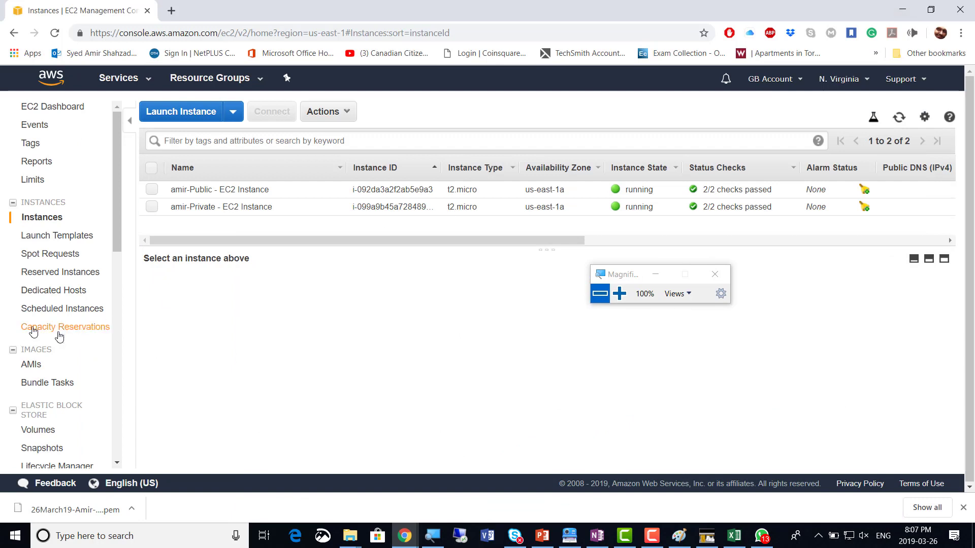
left_click(152, 190)
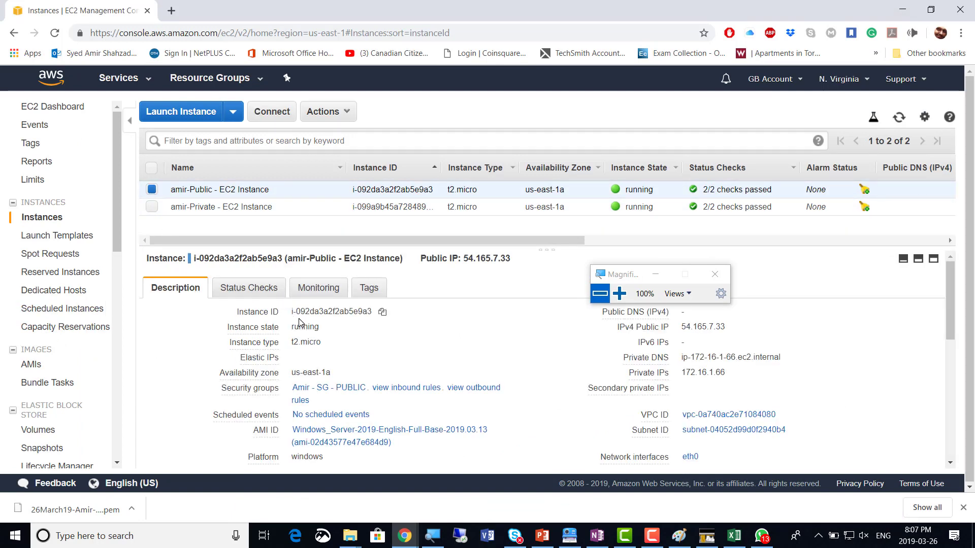
left_click(619, 293)
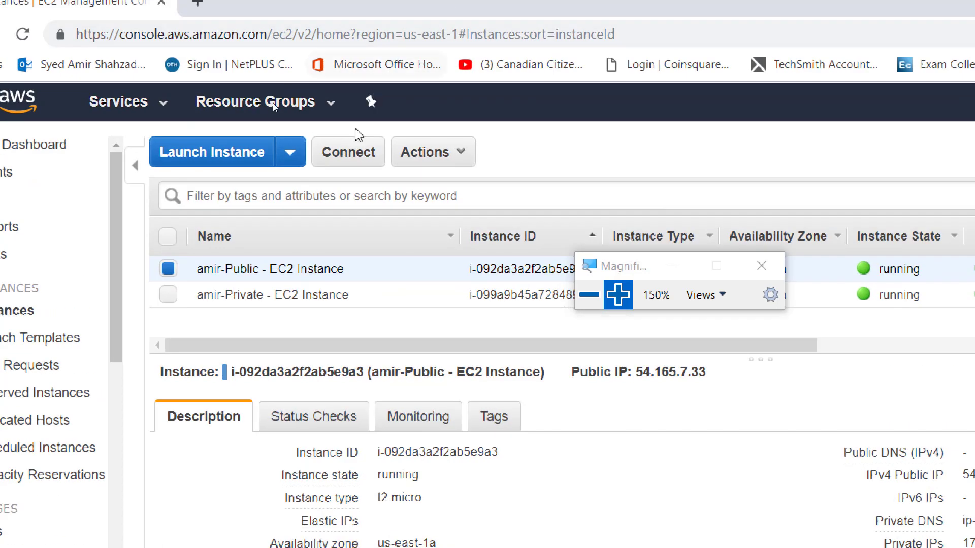
left_click(169, 272)
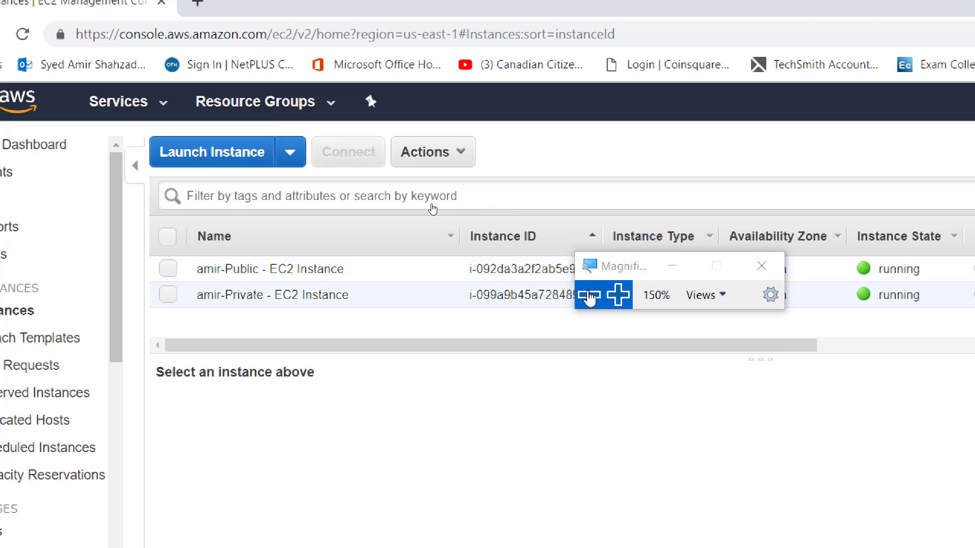
left_click(589, 295)
left_click(487, 191)
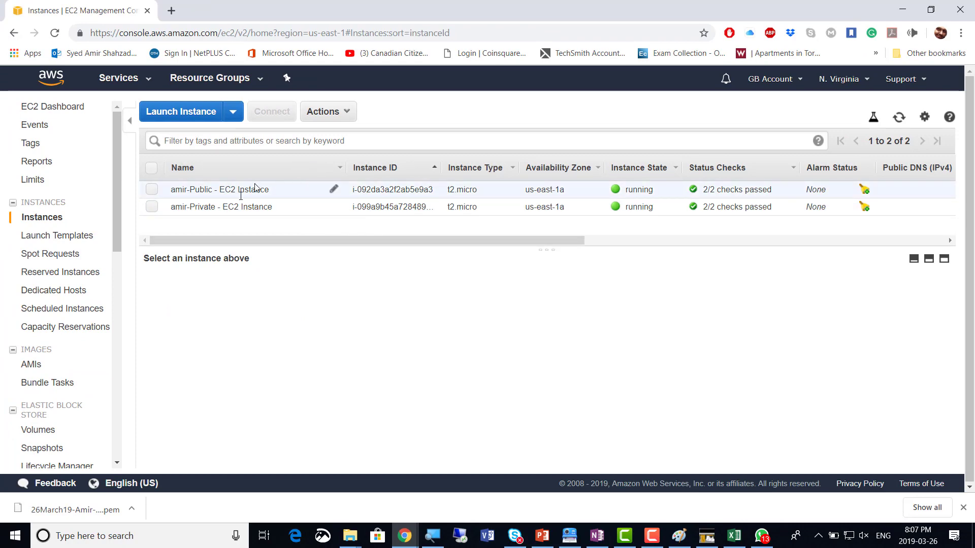
Change the COMP3108 OneNote SCREENSHOTS count from 9 to 10, then return to Chrome
key("alt+Tab")
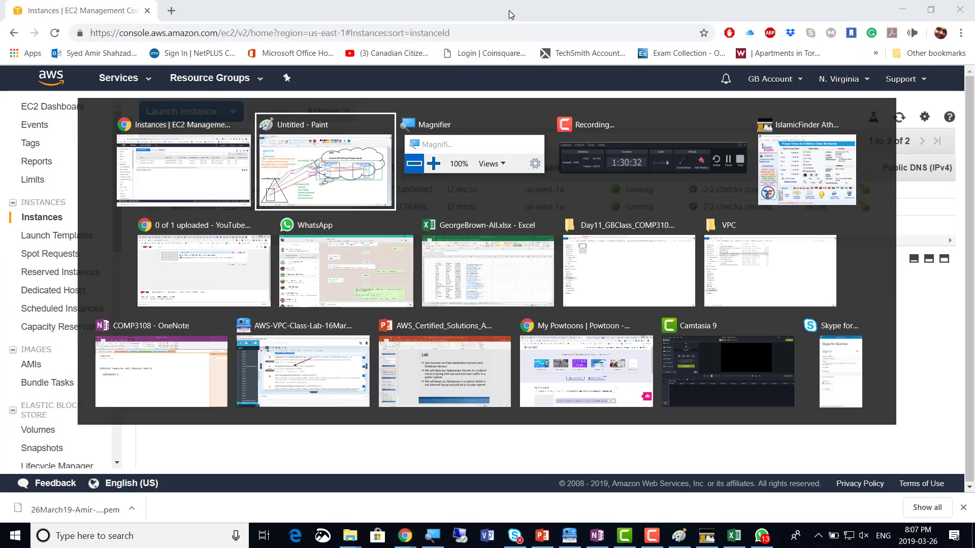
key("alt+Tab")
key("alt+Tab")
key("alt+Tab")
key("alt+Tab")
key("alt+Tab")
key("alt+Tab")
key("alt+Tab")
key("alt+Tab")
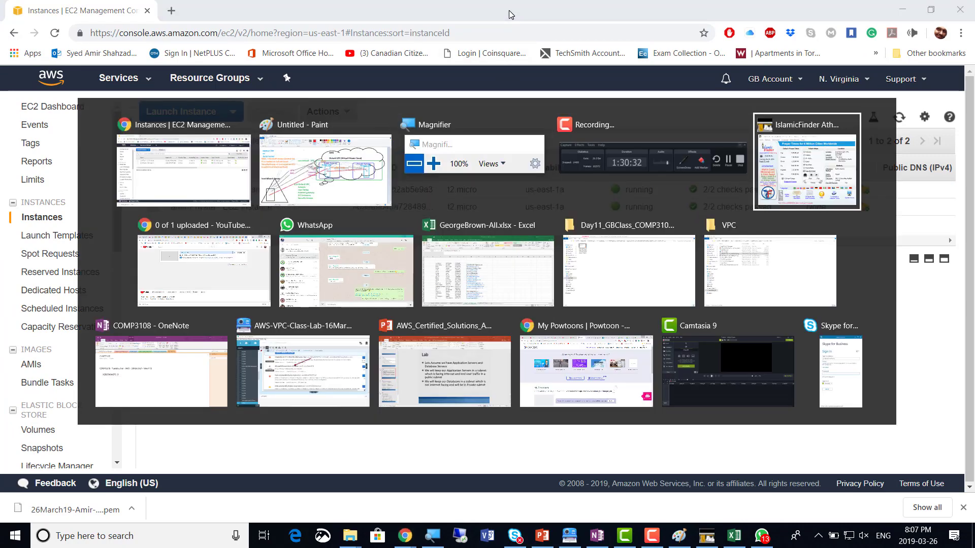
key("alt+Tab")
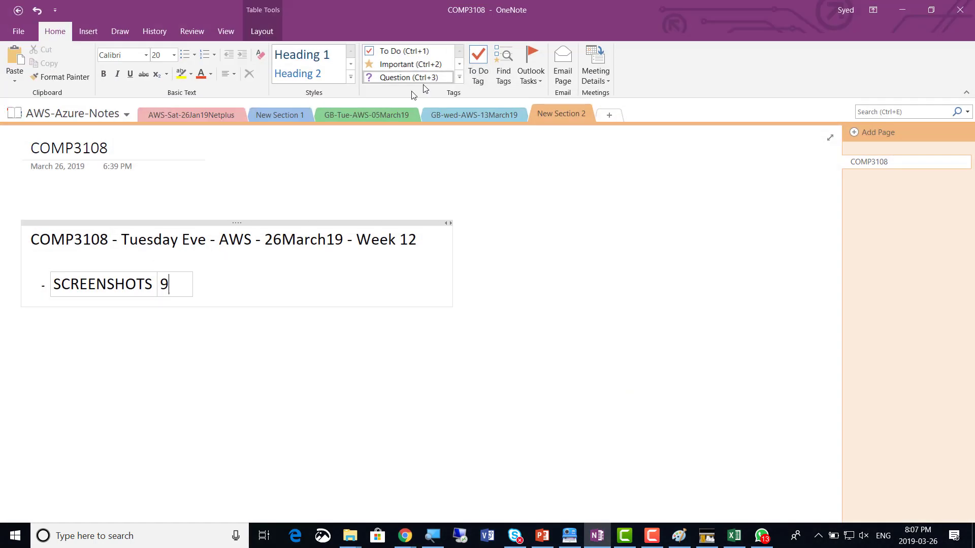
double_click(164, 284)
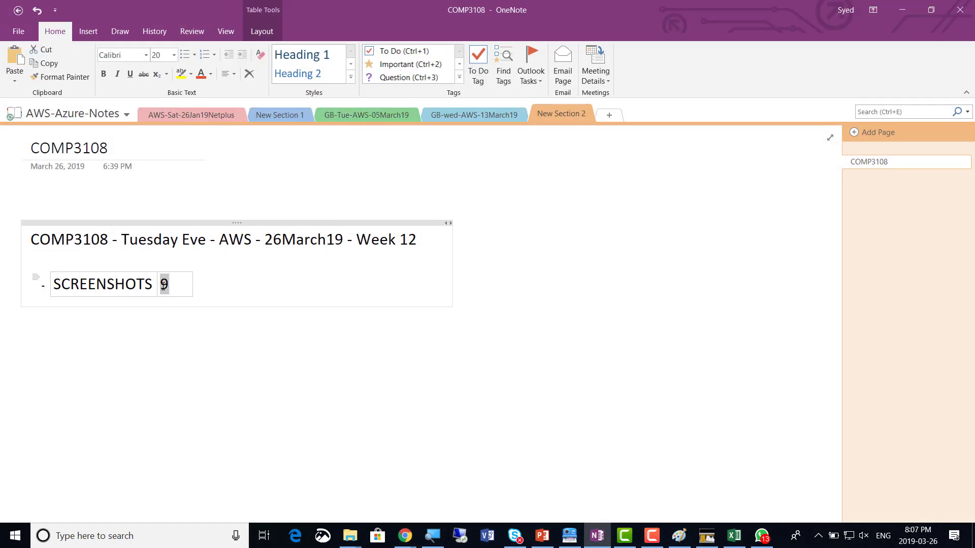
type("10")
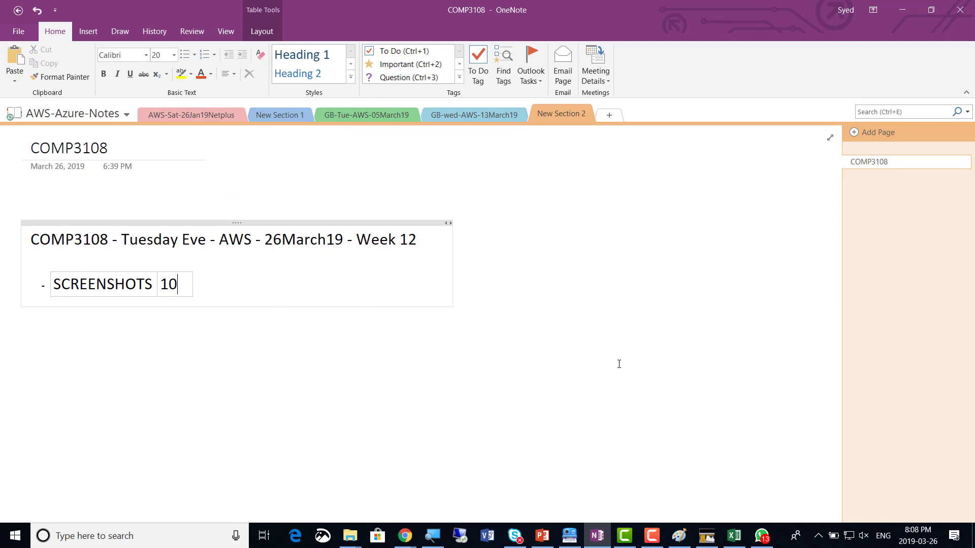
left_click(606, 369)
key("alt")
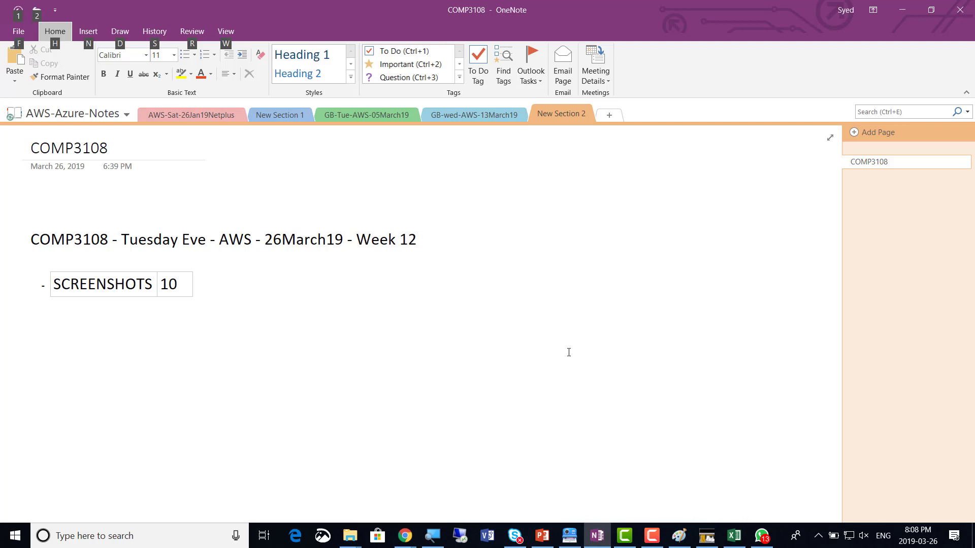
key("alt+Tab")
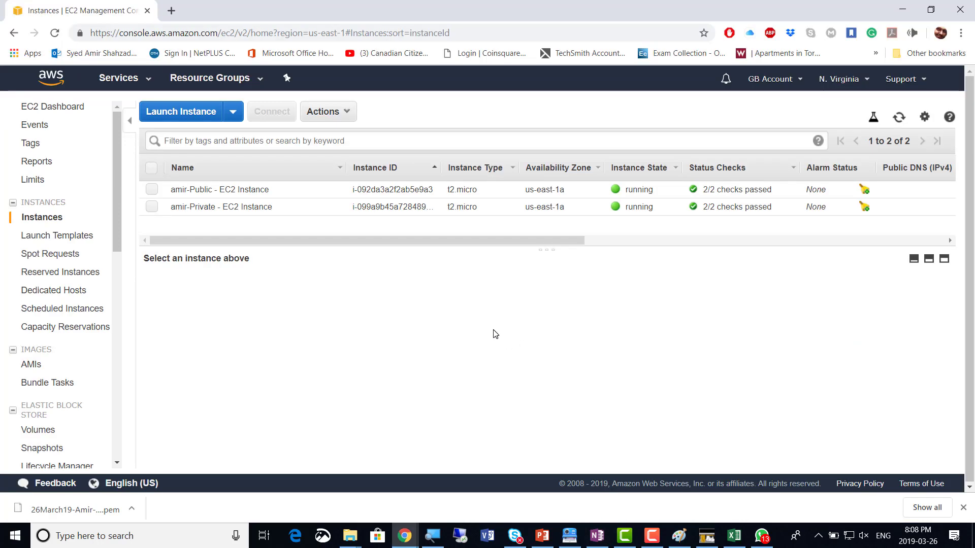
Download amir-Public's 54.165.7.33.rdp file into EDU > Central_DOCS > 1-Tech_DOCS > 4-AWS-Solutions Architect
left_click(152, 191)
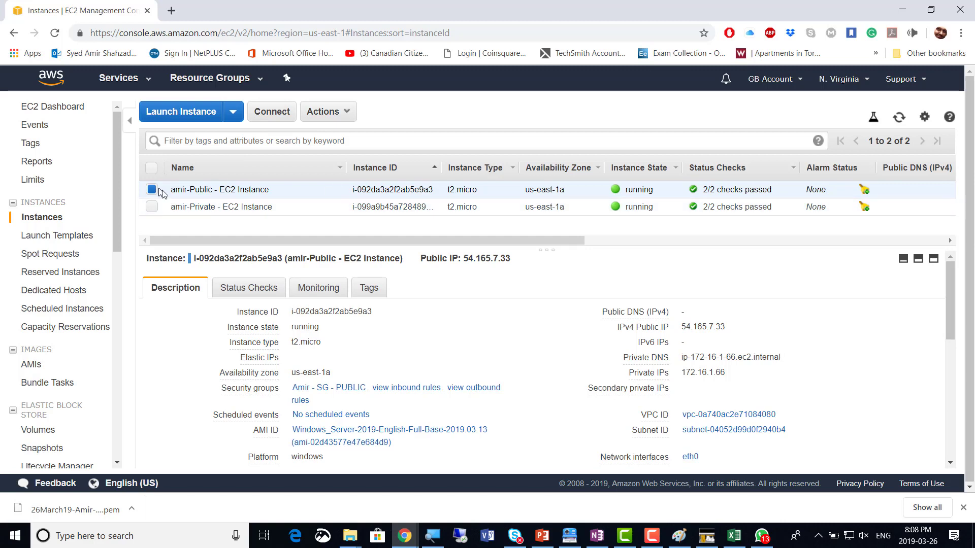
left_click(268, 118)
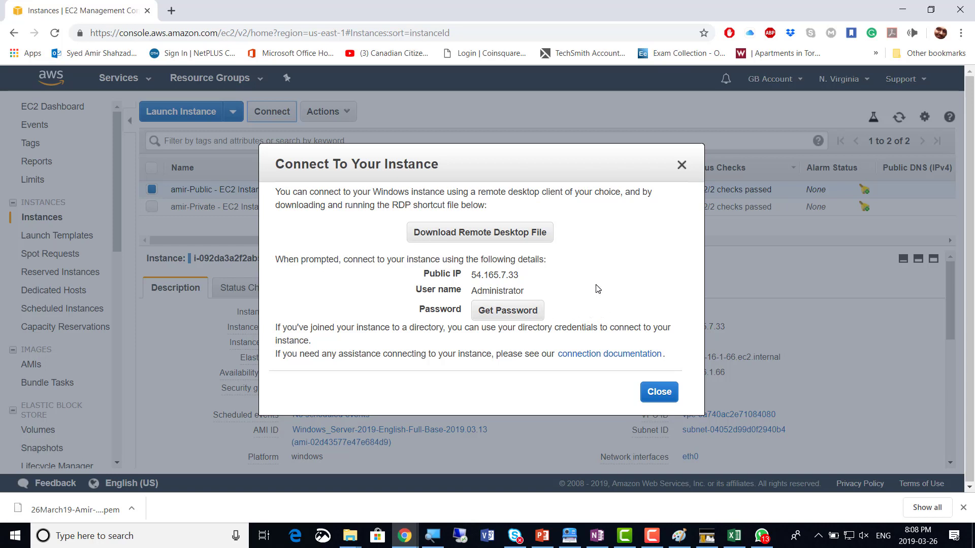
left_click(487, 237)
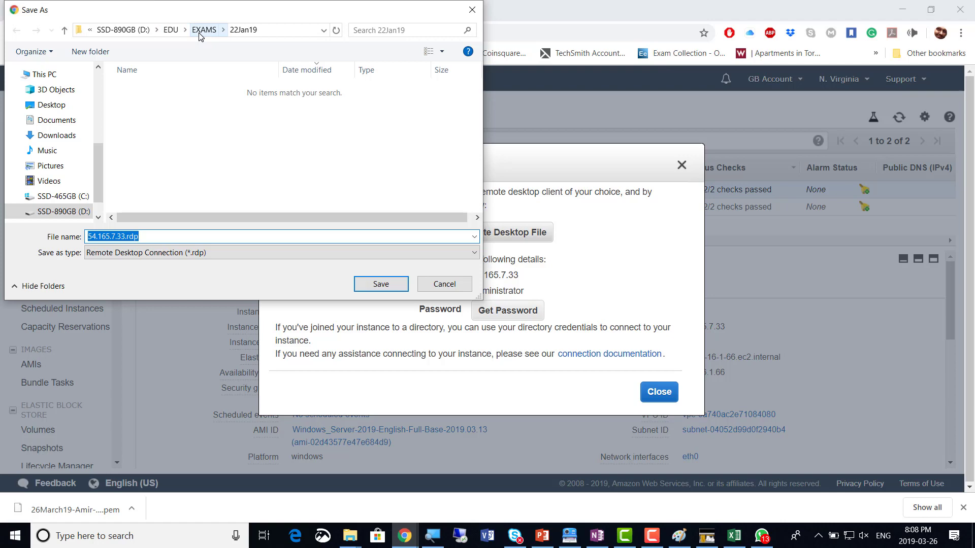
left_click(171, 31)
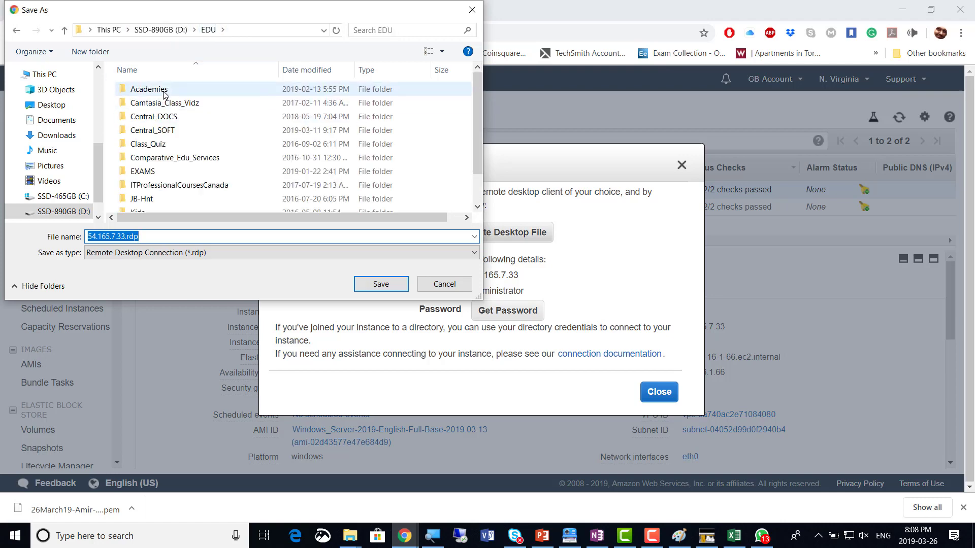
double_click(162, 118)
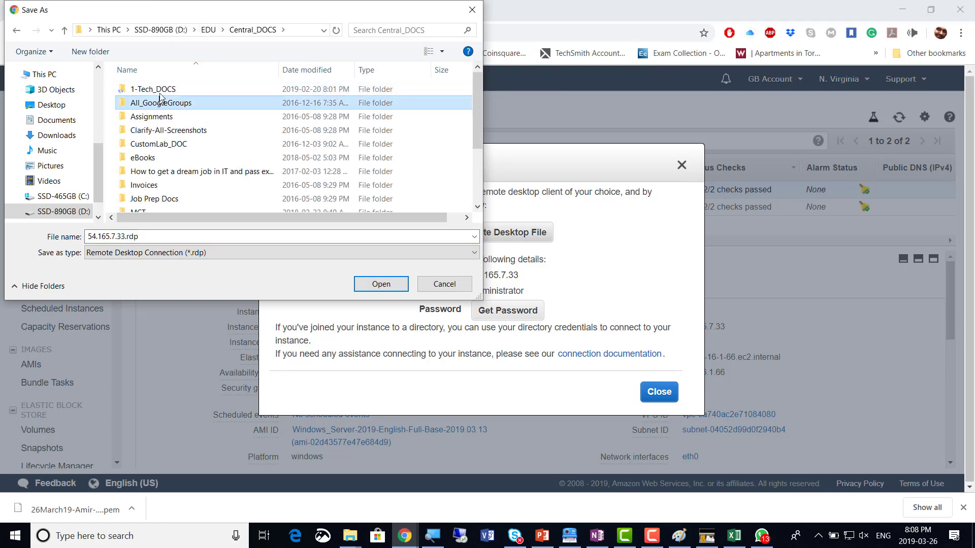
double_click(161, 90)
double_click(163, 117)
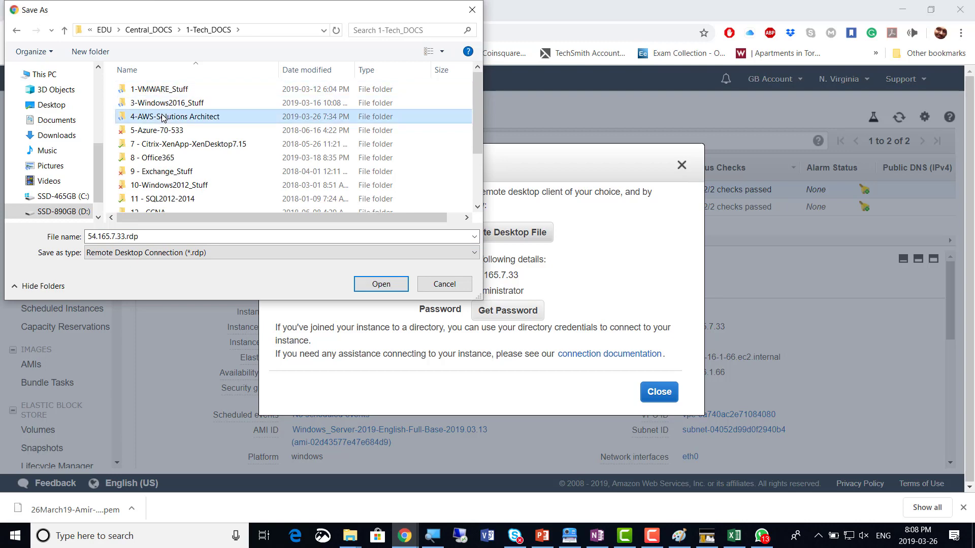
left_click(378, 284)
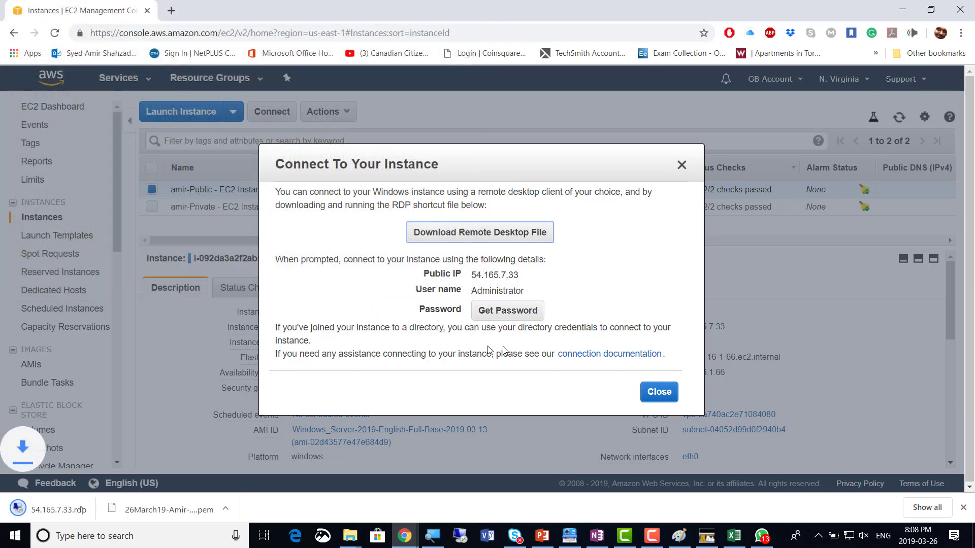
Decrypt the Administrator password using 26March19-Amir-KeyPair.pem from the 4-AWS-Solutions Architect folder
left_click(514, 318)
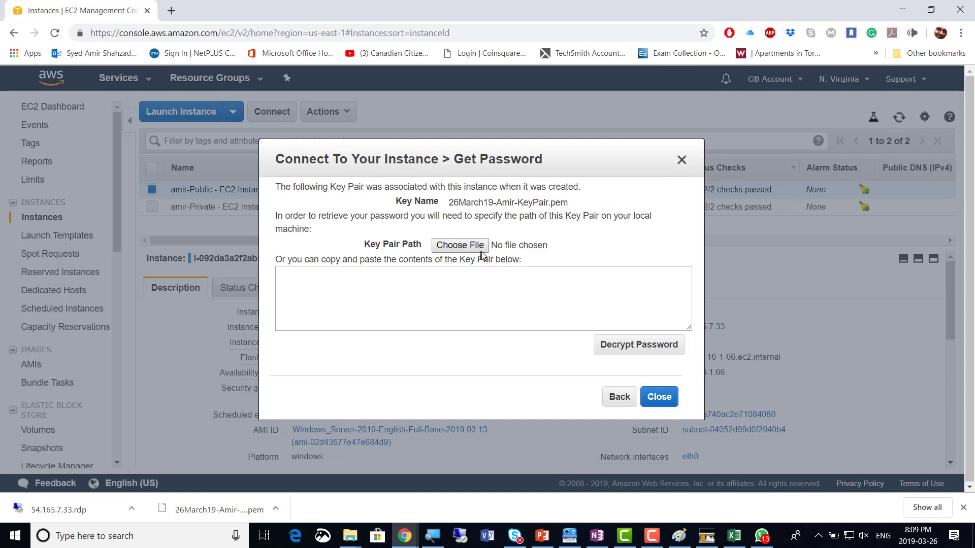
left_click_drag(448, 202, 572, 206)
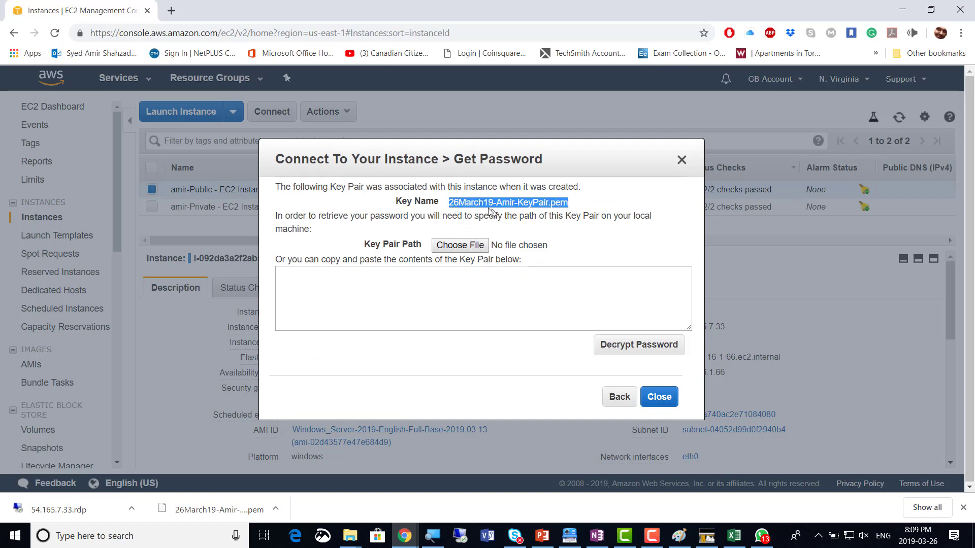
left_click(461, 246)
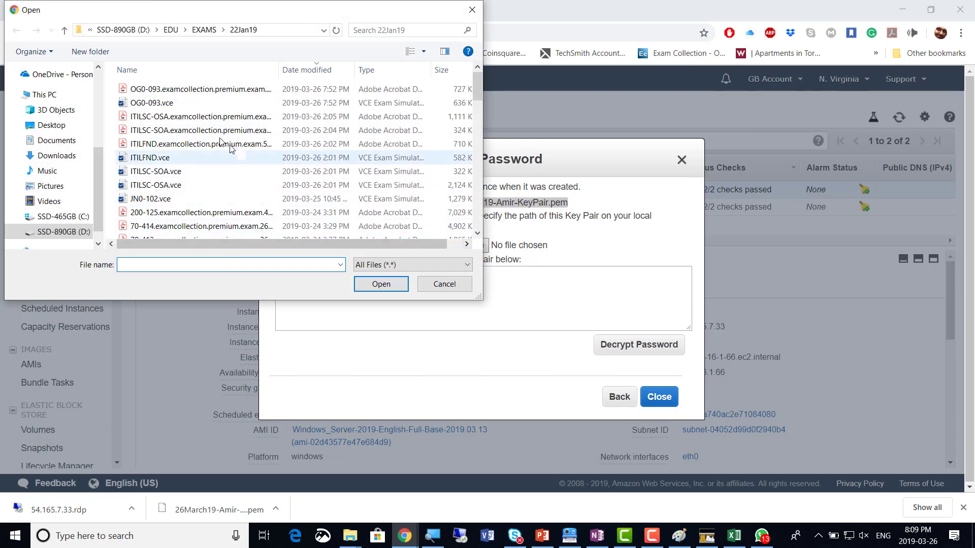
left_click(171, 30)
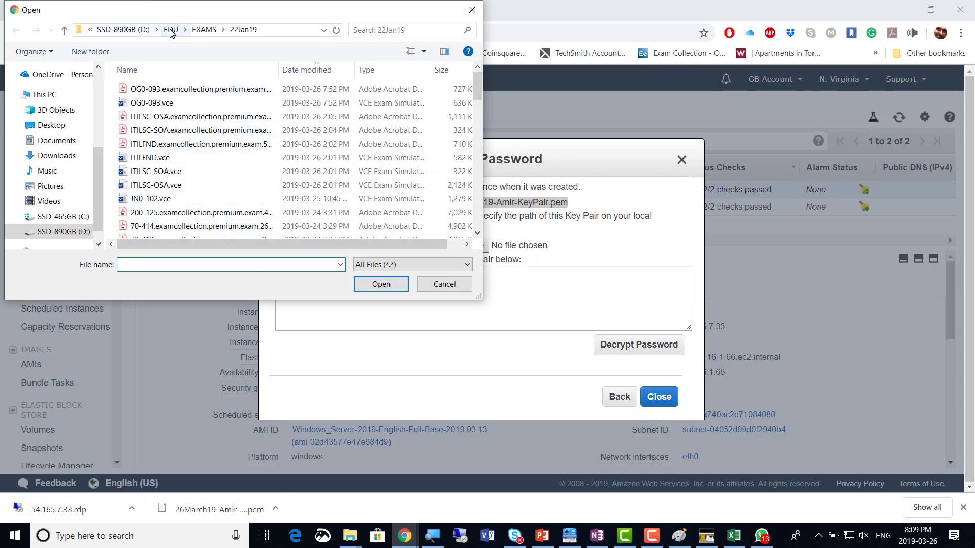
double_click(153, 114)
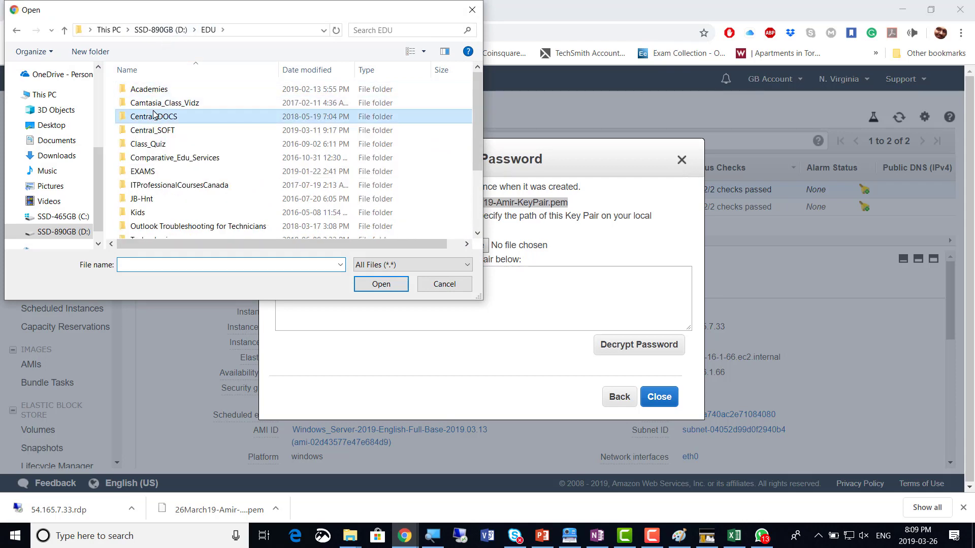
double_click(152, 94)
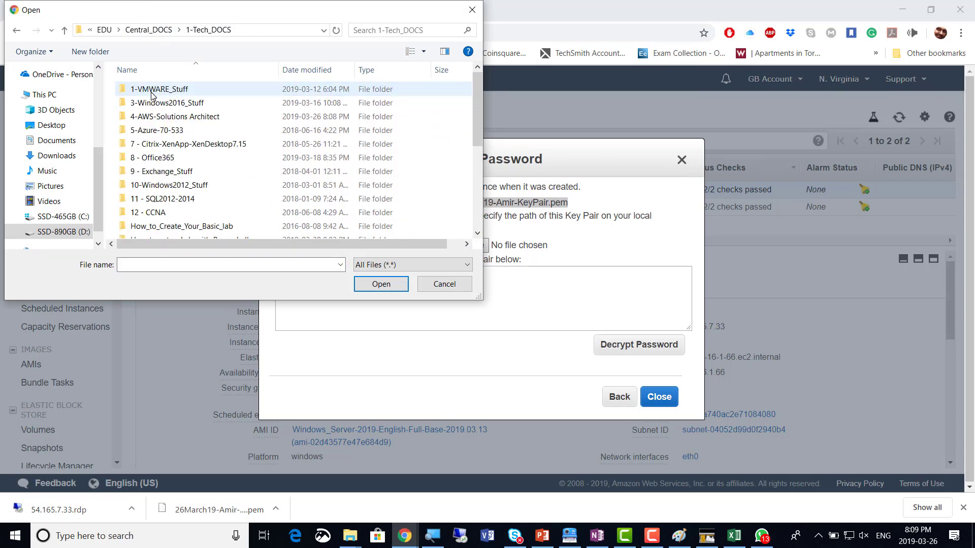
double_click(162, 116)
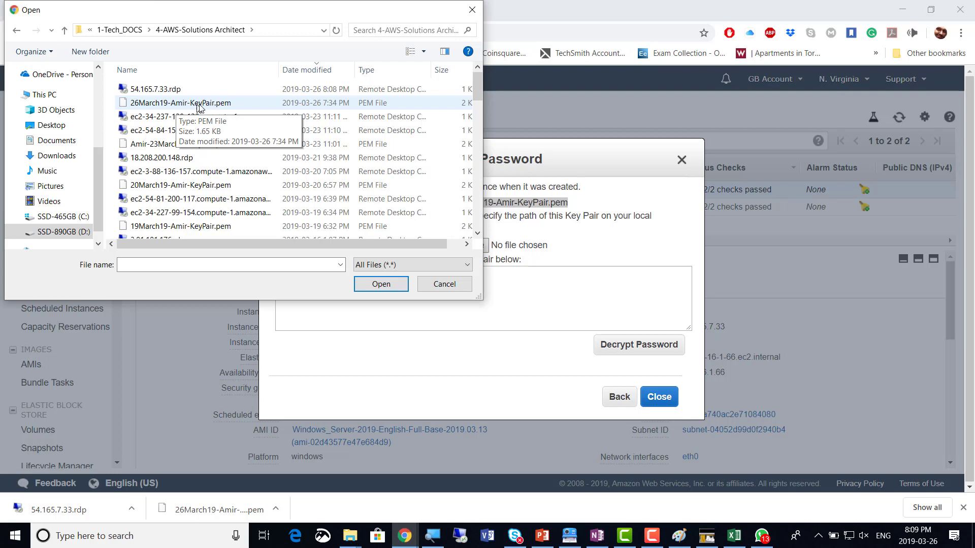
double_click(200, 104)
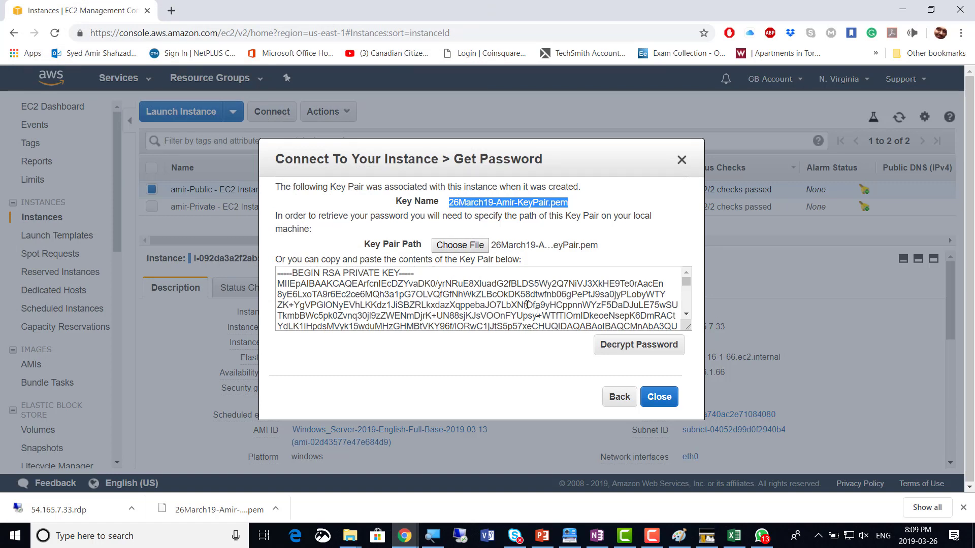
left_click(629, 345)
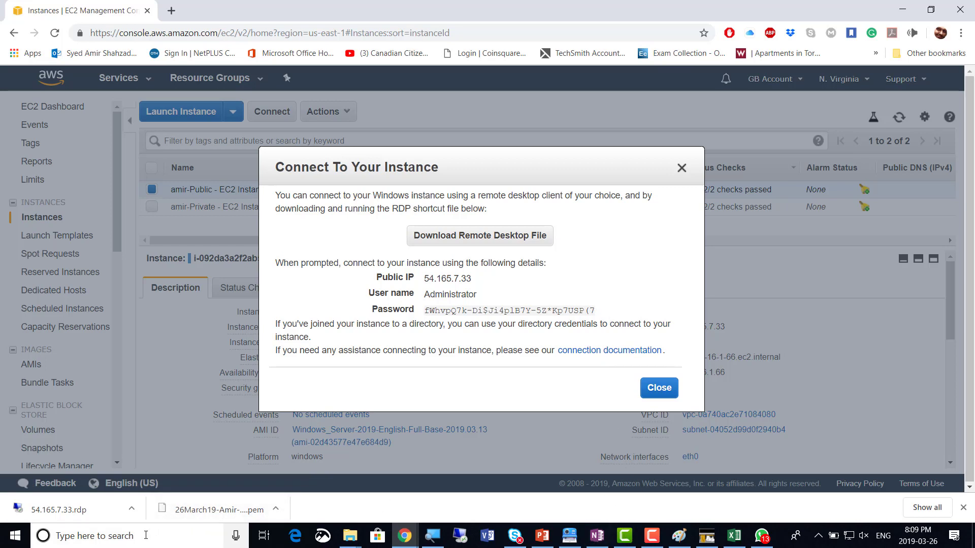
Paste the public IP 54.165.7.33, user name Administrator and password into a new Notepad note
key("super+r")
key("Return")
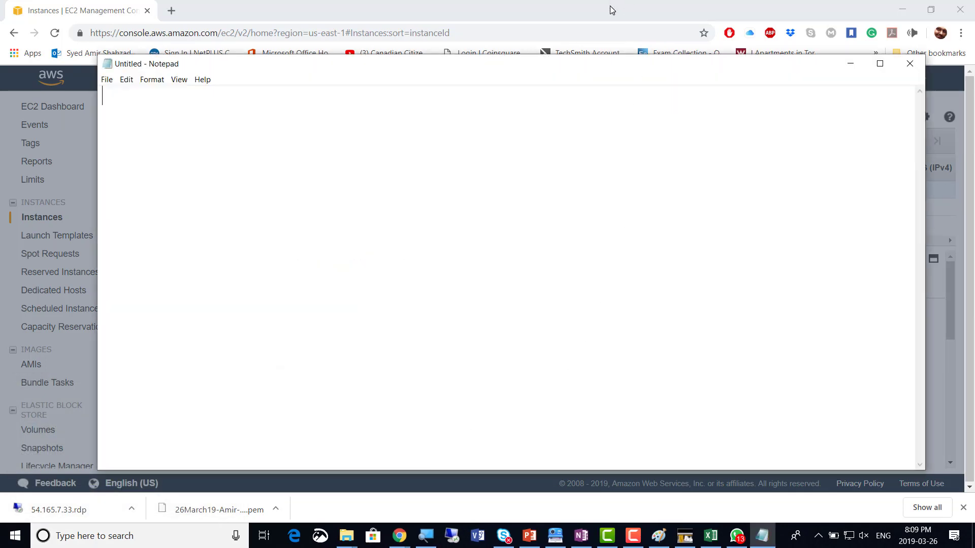
left_click(598, 8)
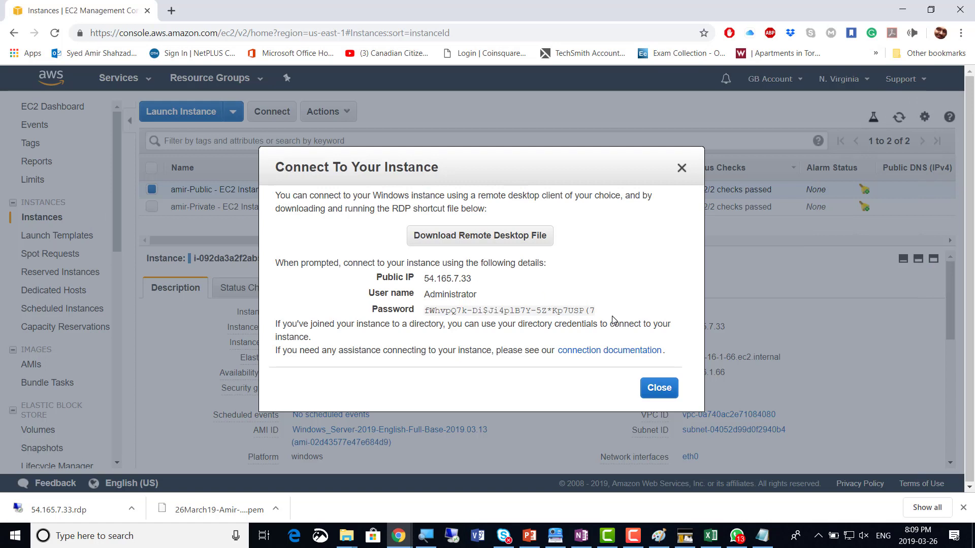
left_click_drag(608, 313, 363, 286)
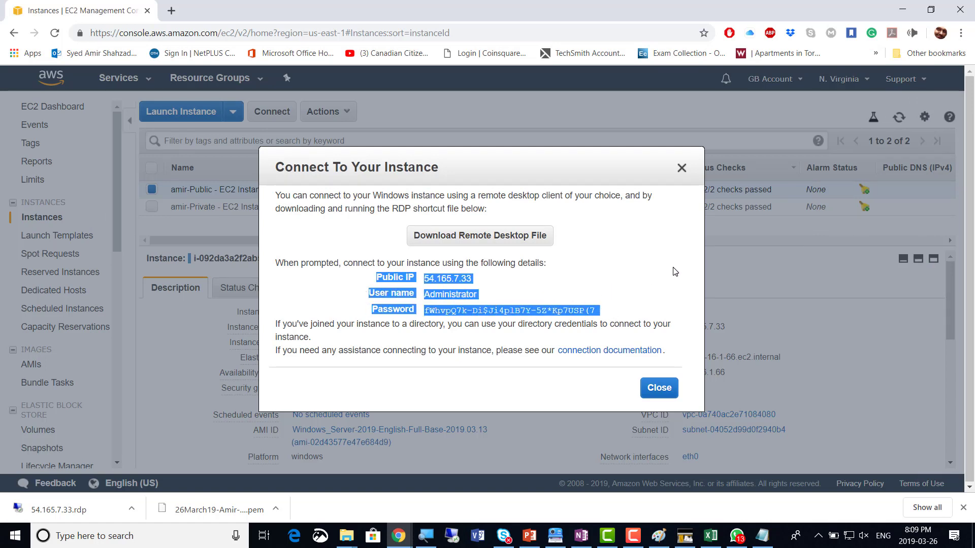
left_click(606, 311)
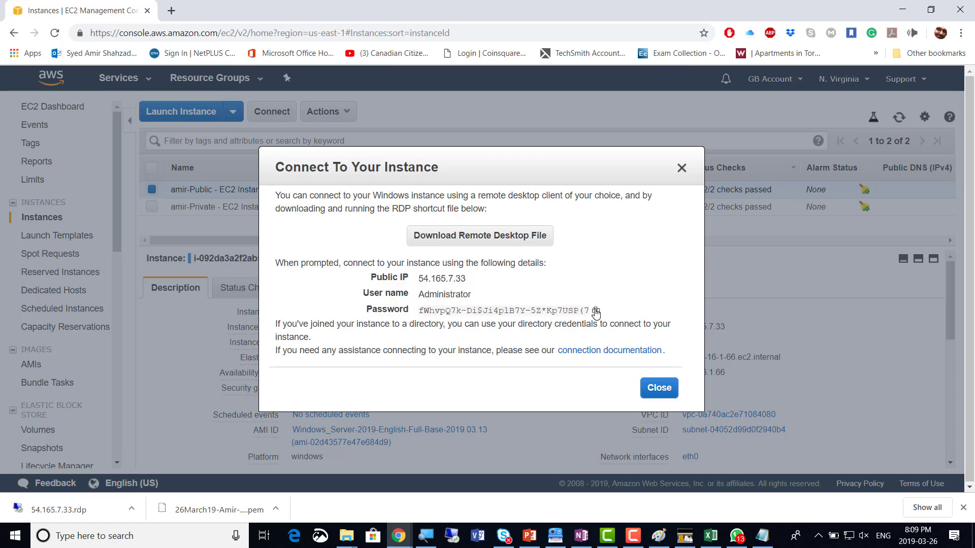
left_click(595, 311)
left_click_drag(608, 315, 365, 274)
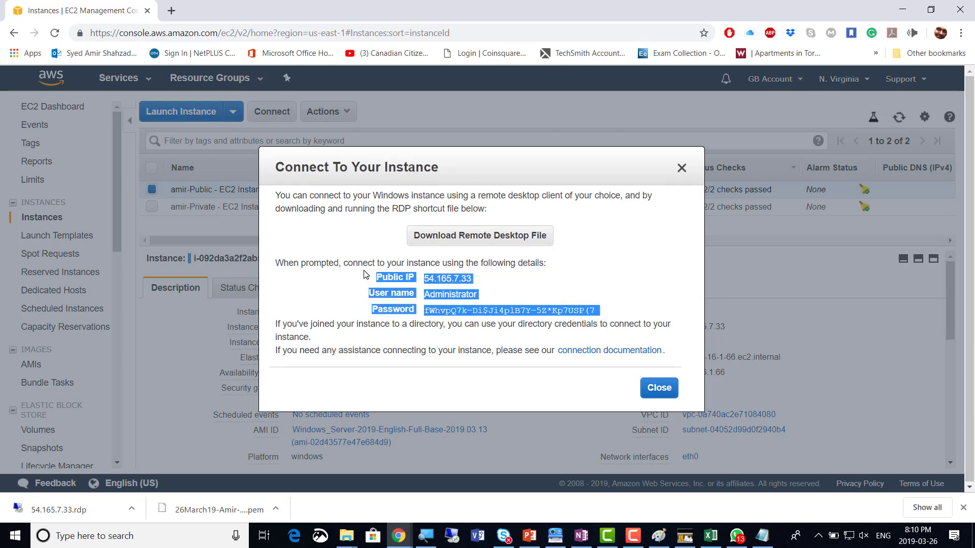
left_click(763, 540)
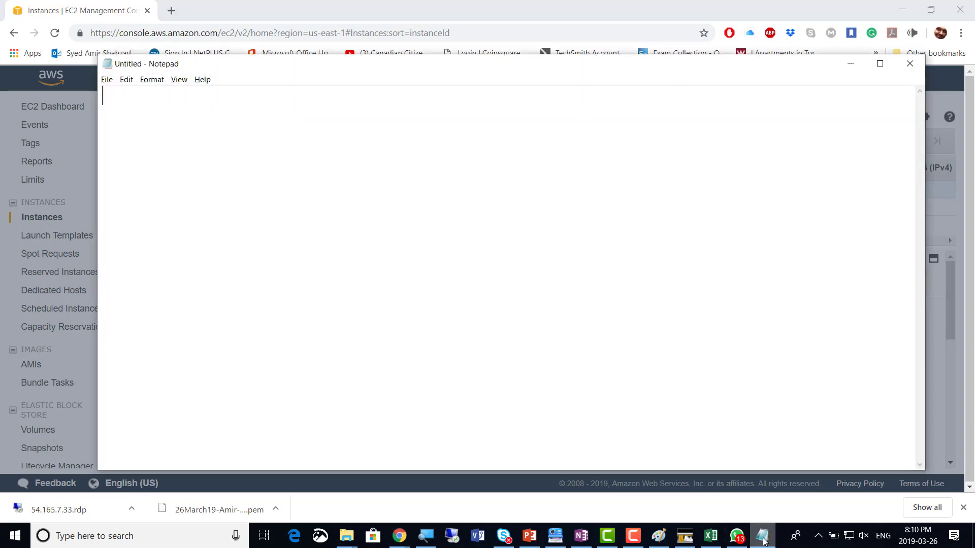
key("ctrl+v")
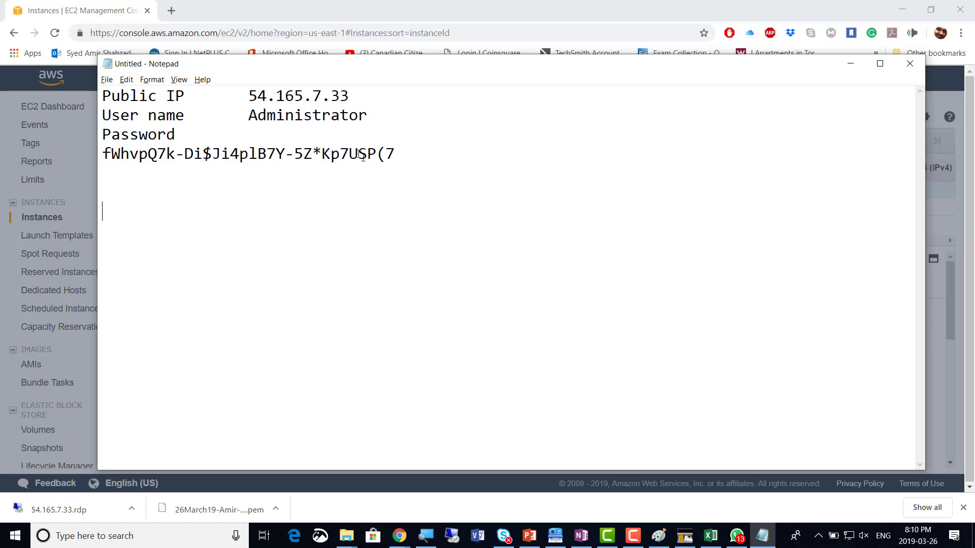
left_click(851, 64)
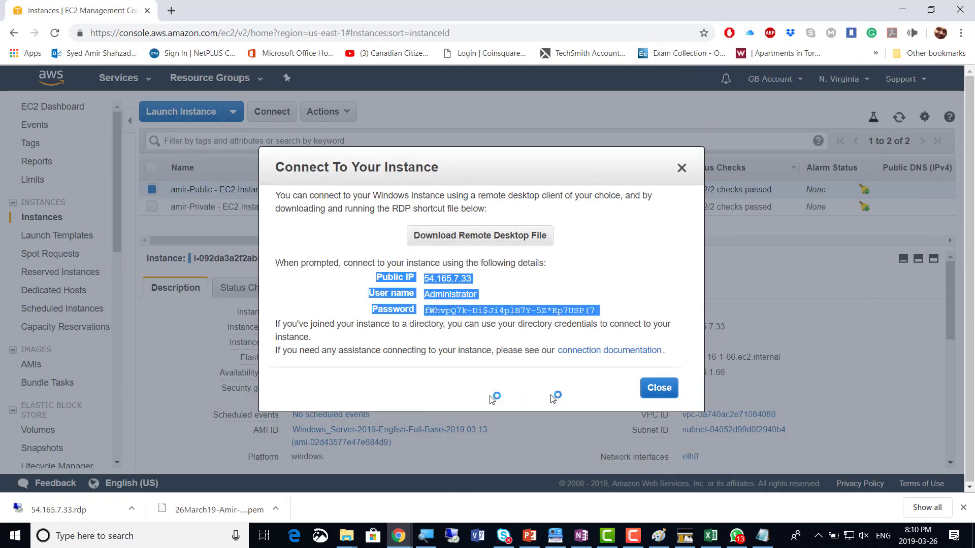
Launch the downloaded 54.165.7.33.rdp file, accepting the unknown-publisher warning
left_click(659, 388)
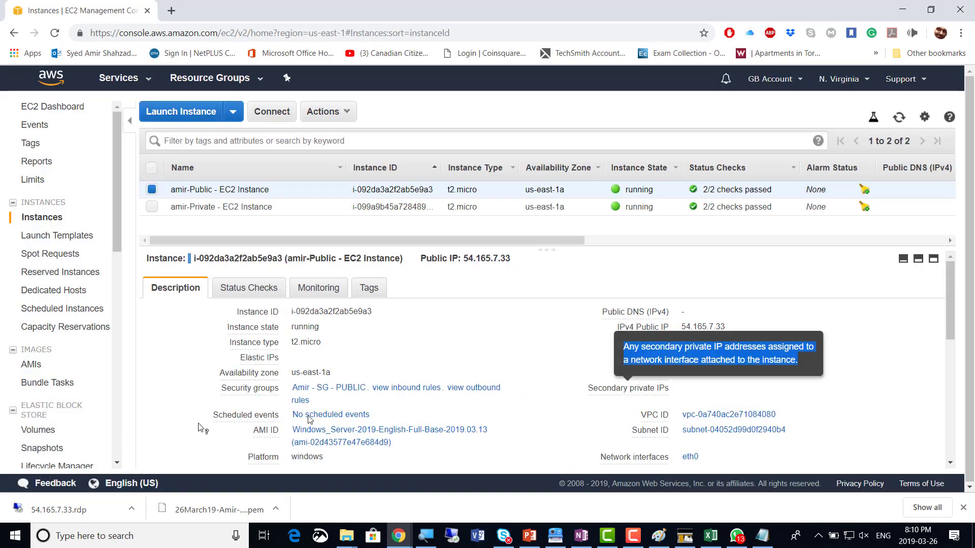
left_click(64, 514)
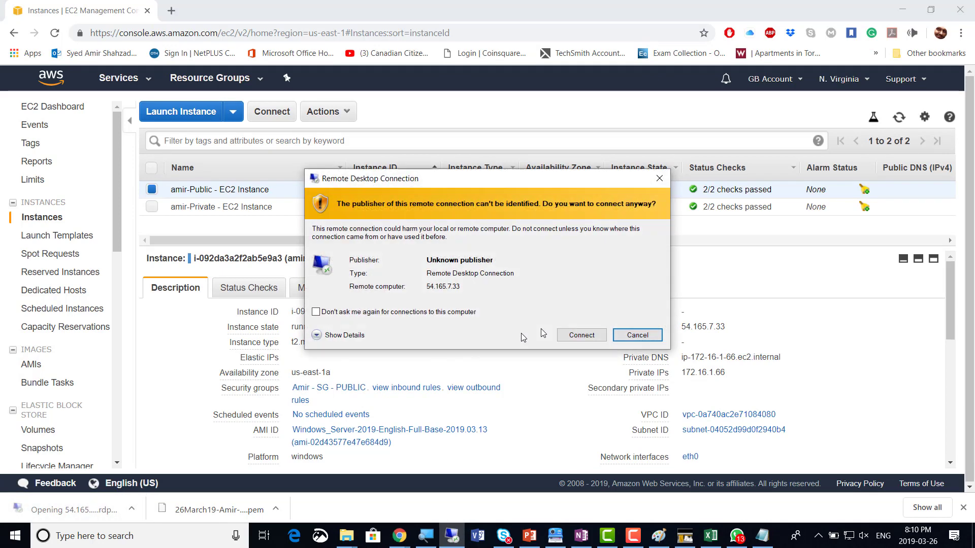
left_click(582, 336)
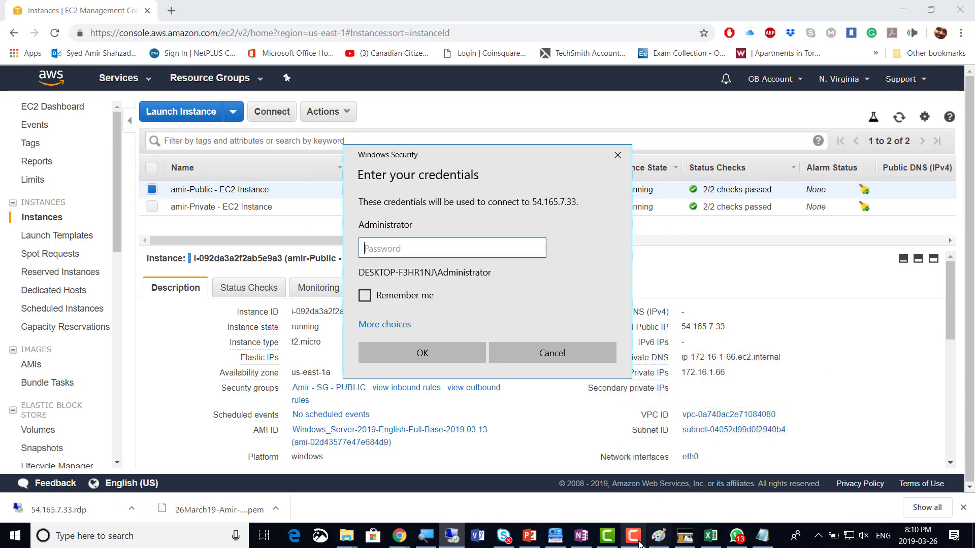
Sign in as Administrator with the password from Notepad and accept the certificate warning
left_click(760, 537)
left_click_drag(395, 154, 106, 154)
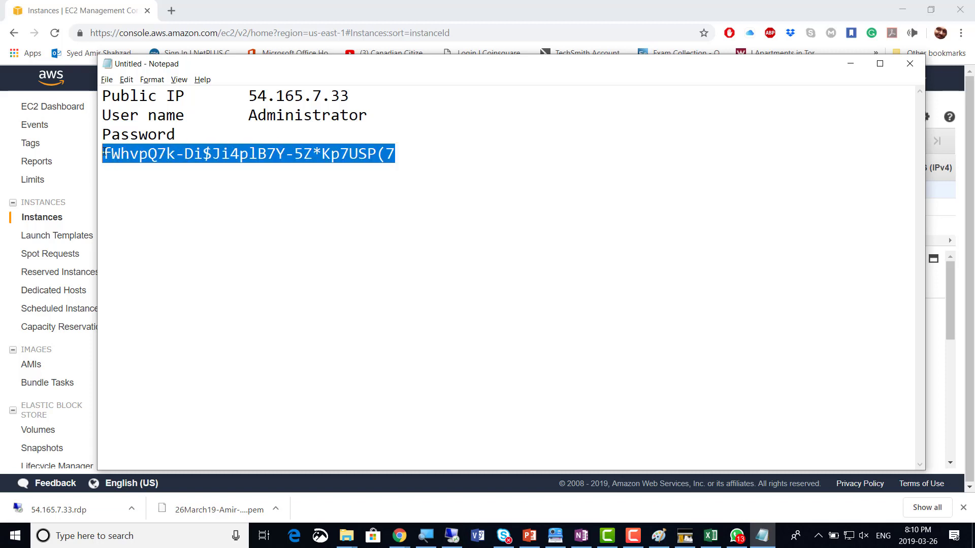
key("ctrl+v")
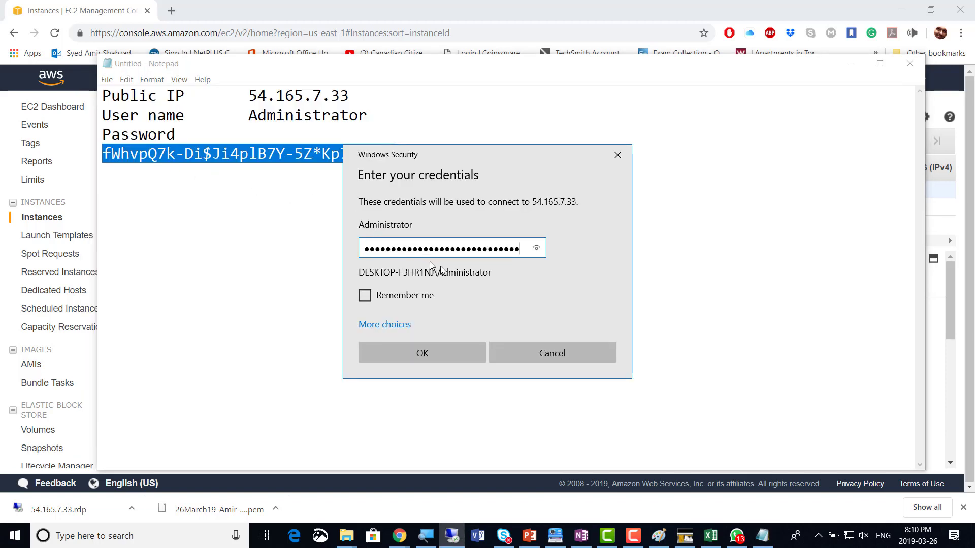
left_click(433, 354)
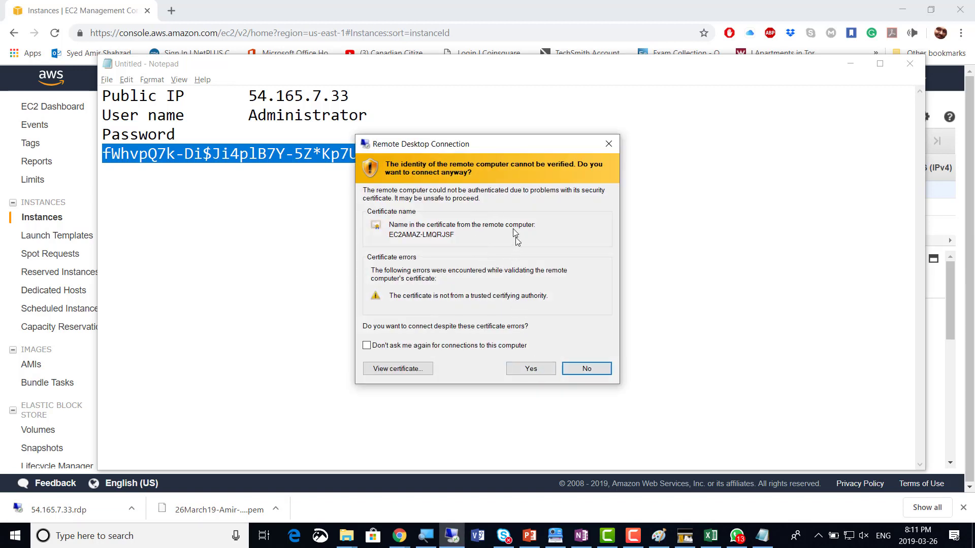
left_click(526, 371)
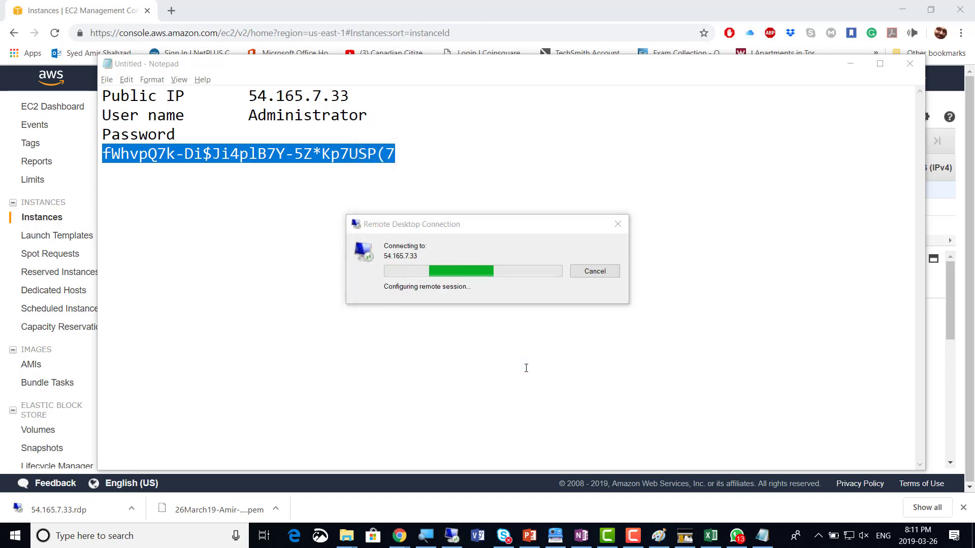
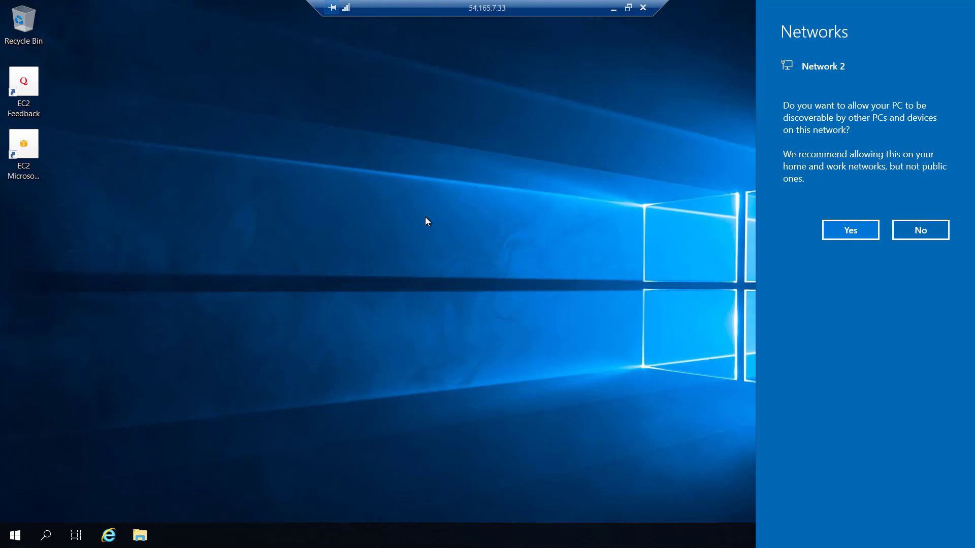
Minimize the full-screen remote session and bring the Paint AWS network diagram to the front
left_click(614, 10)
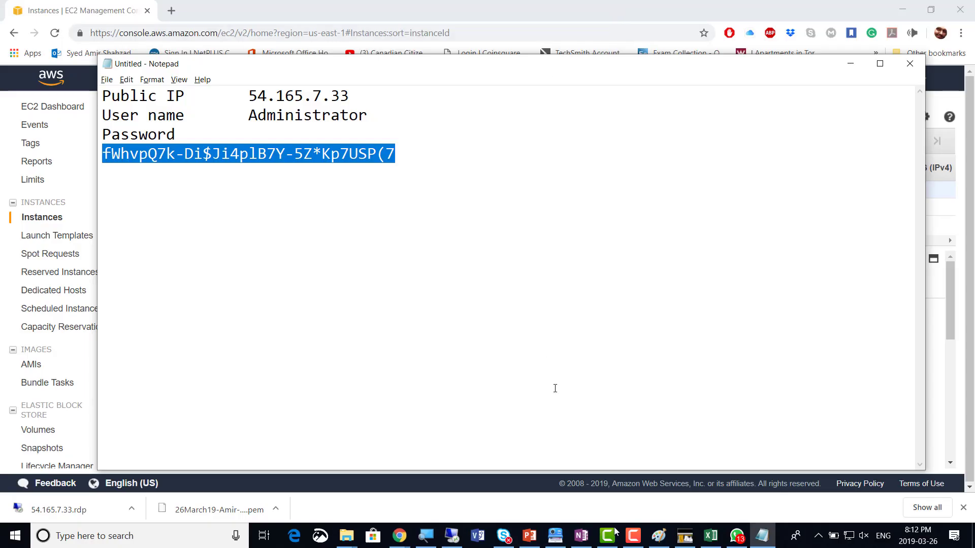
left_click(658, 536)
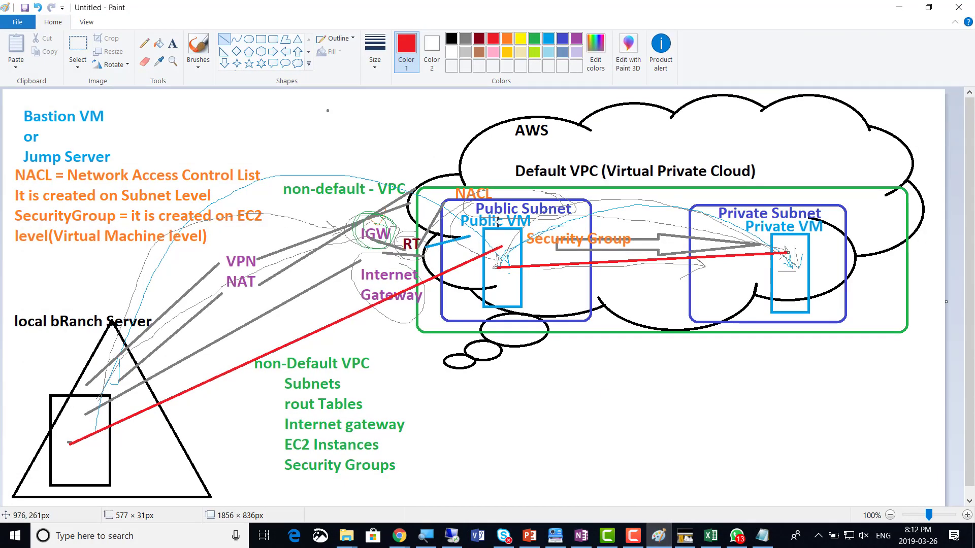
Scribble over the red line's end in the Public VM box and place a text box below the cloud
left_click(144, 43)
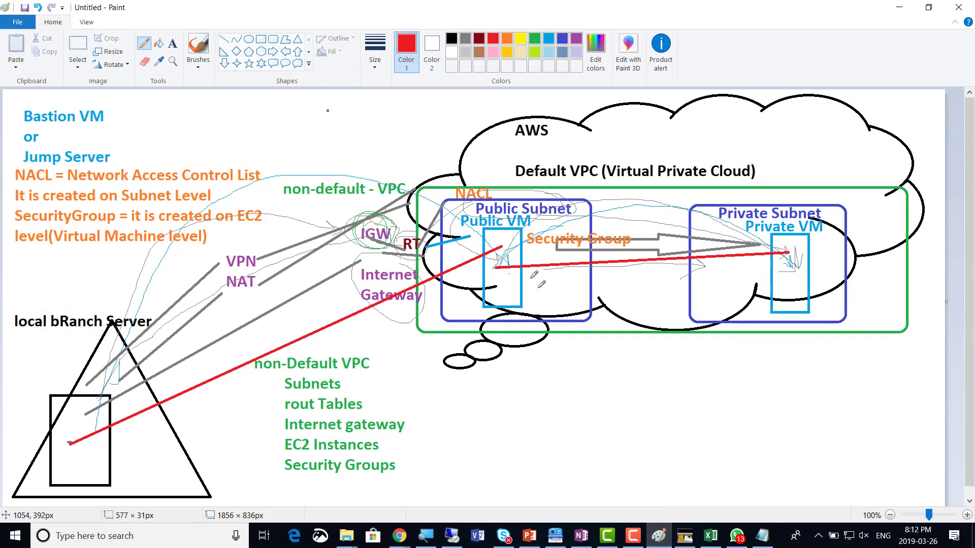
mouse_move(496, 249)
left_mouse_down()
mouse_move(495, 261)
mouse_move(505, 254)
mouse_move(498, 266)
mouse_move(510, 267)
left_mouse_up()
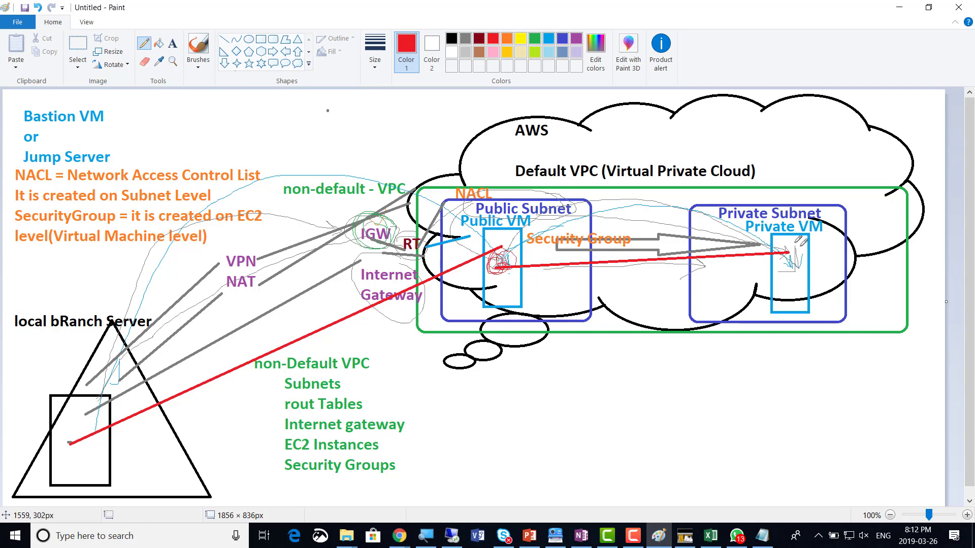
left_click(172, 43)
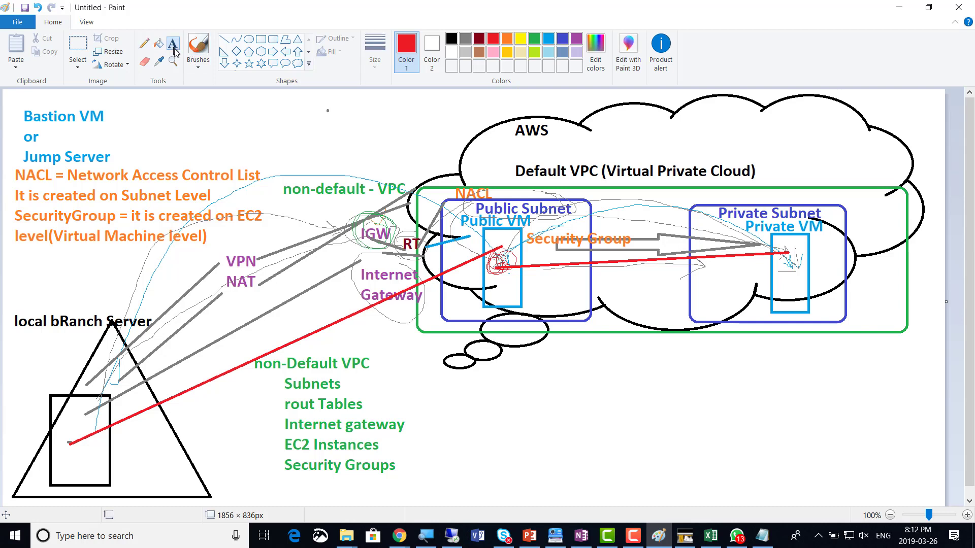
left_click(603, 361)
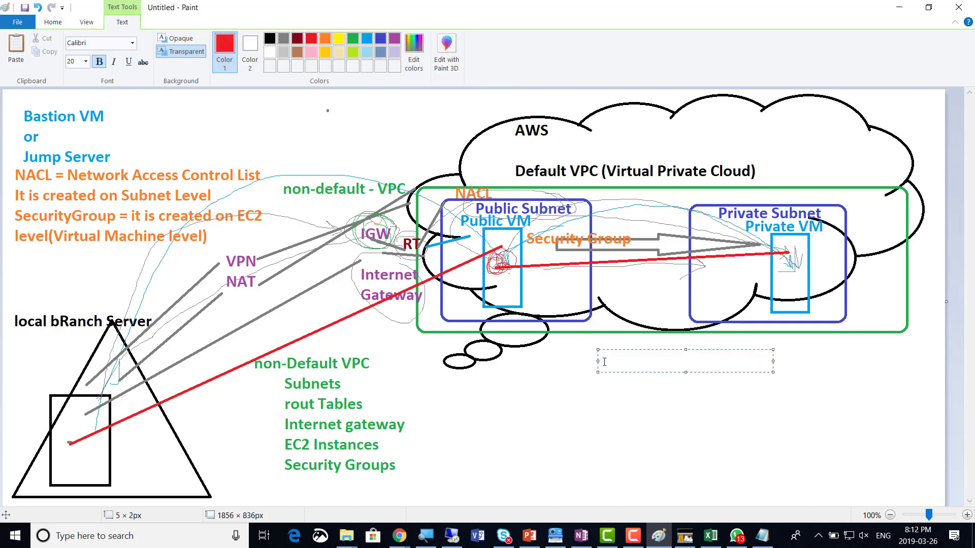
Write the note 'We must know the local Administrator password and the private ip of this Private Ec2 Instance'
type("We must know the l")
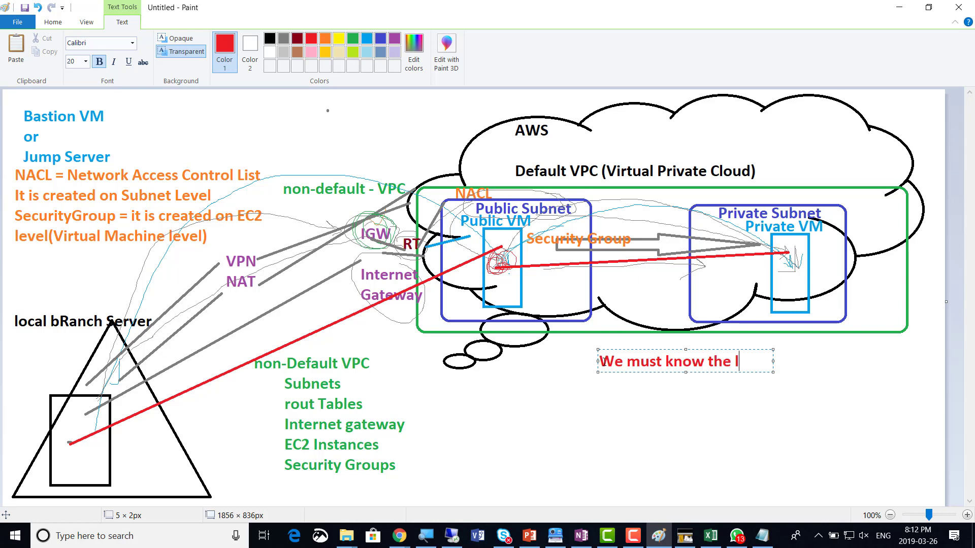
type("ocal Adminis")
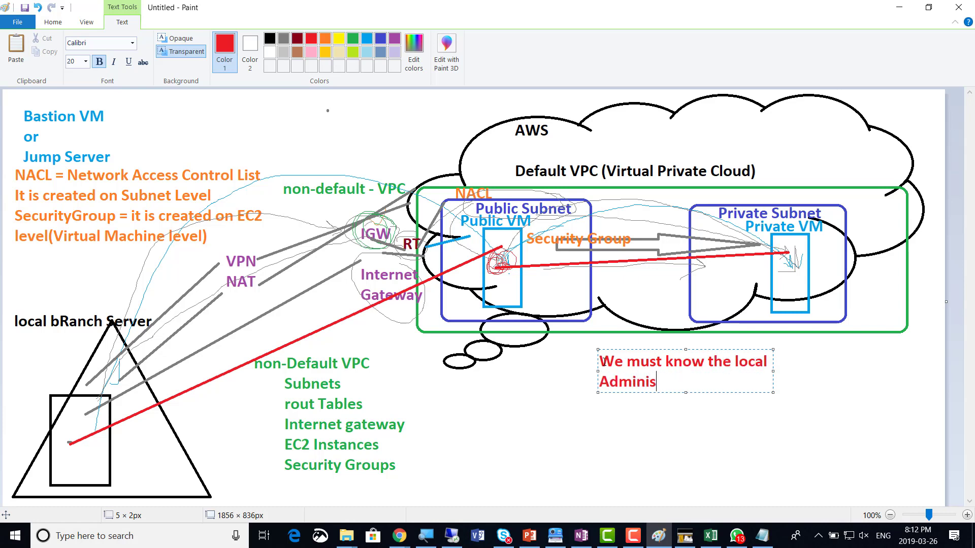
type("trator password")
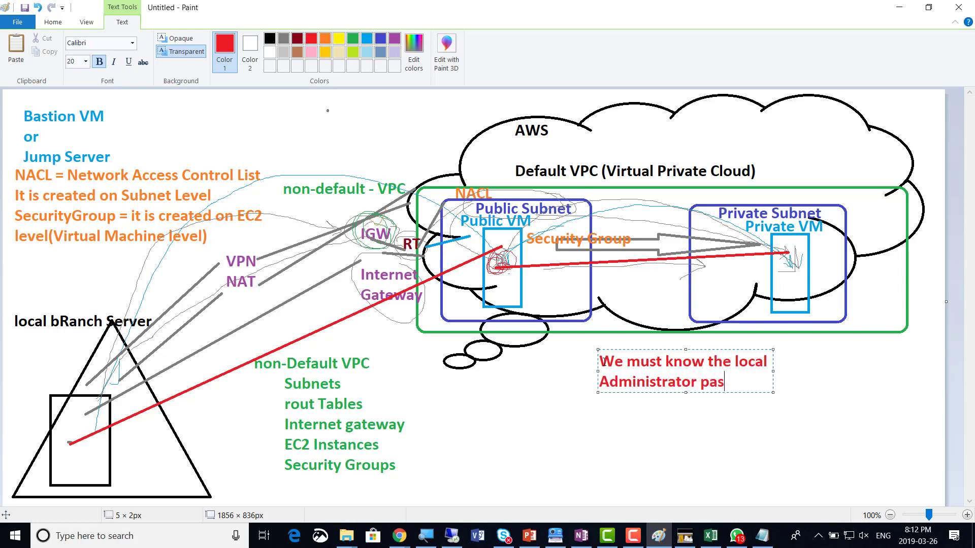
key("Return")
key("Return")
type("and")
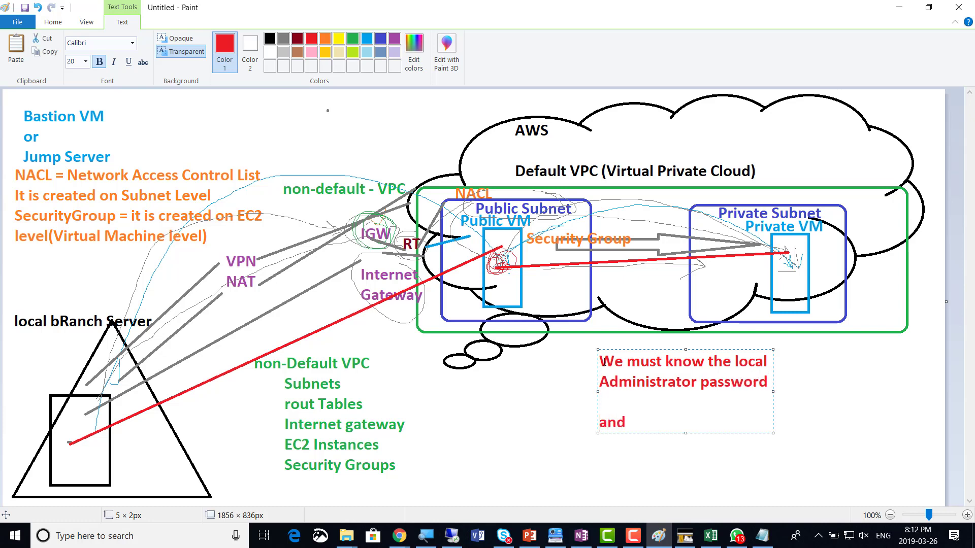
type(" the private ")
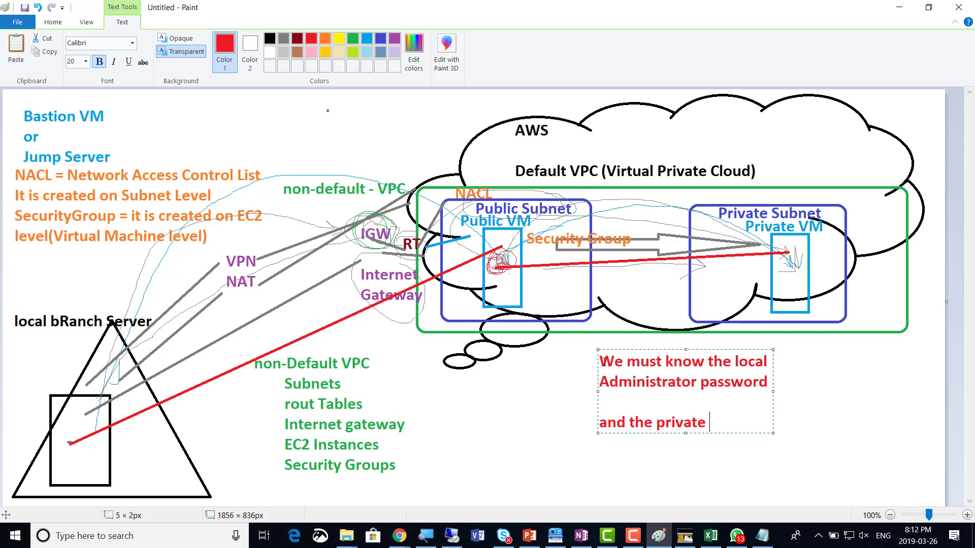
type("ip of this")
key("Return")
type("Private Ec")
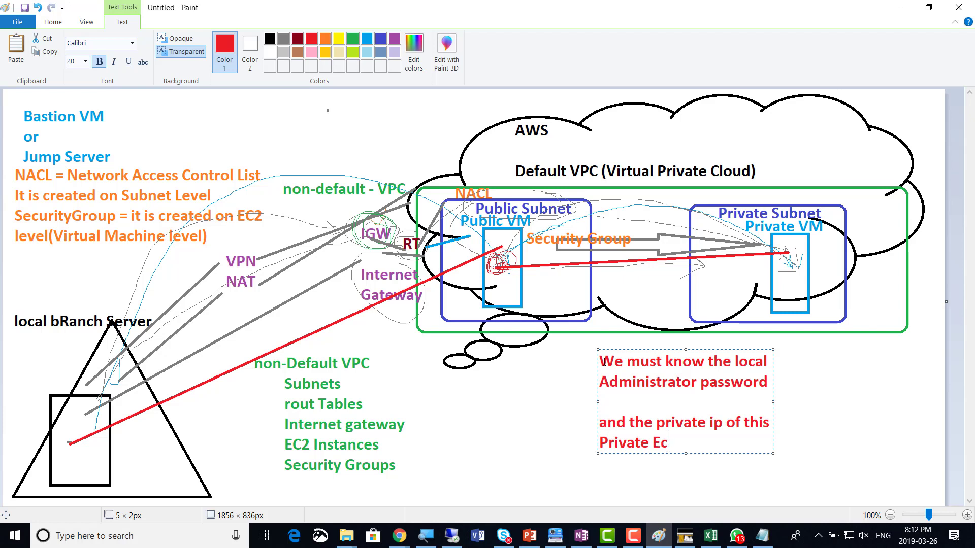
type("2")
type("Instance")
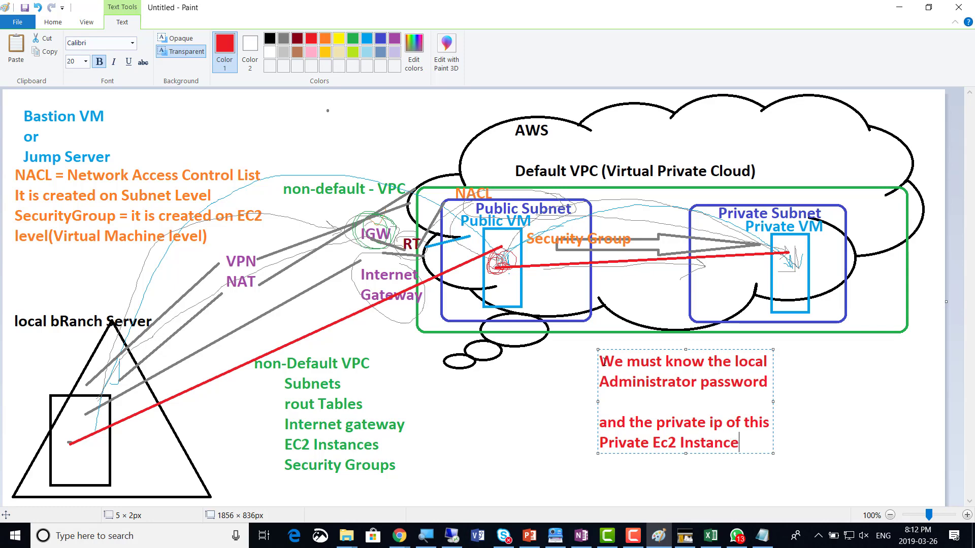
key("alt+Tab")
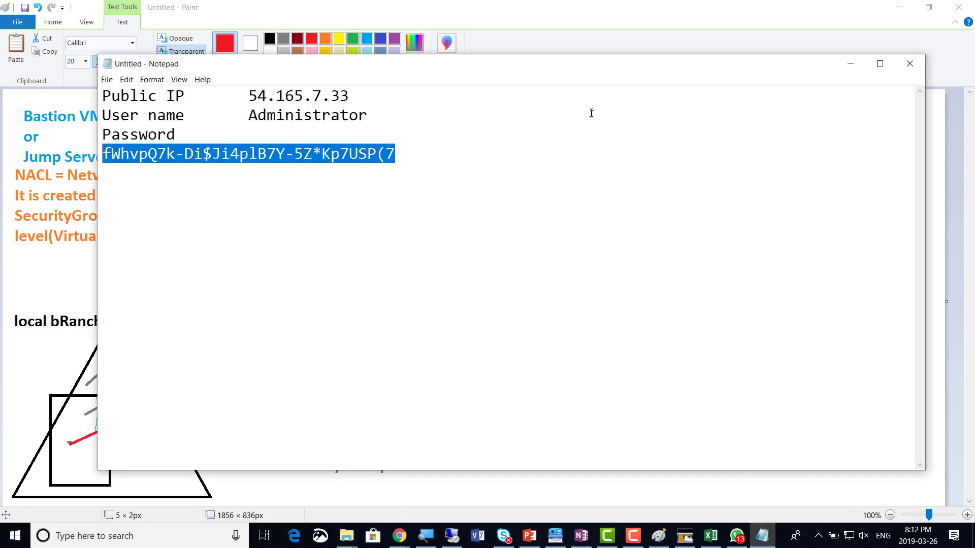
In the remote session, dismiss the network discoverability prompt and open Run from the Start menu
key("alt+Tab")
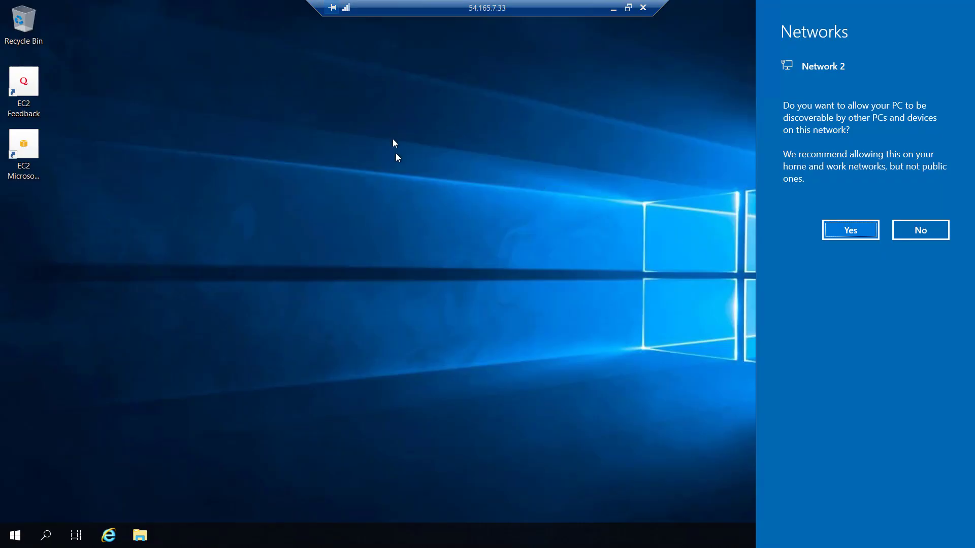
left_click(471, 222)
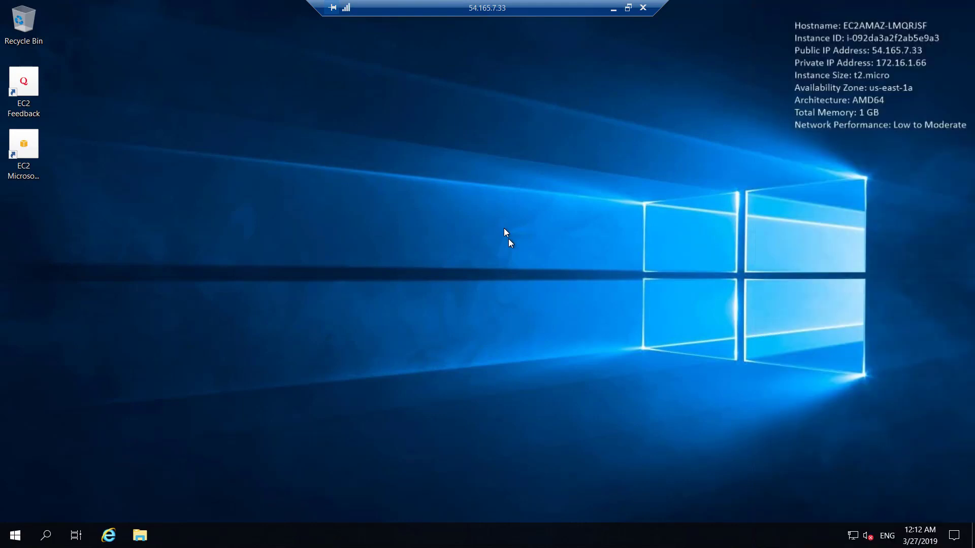
right_click(18, 536)
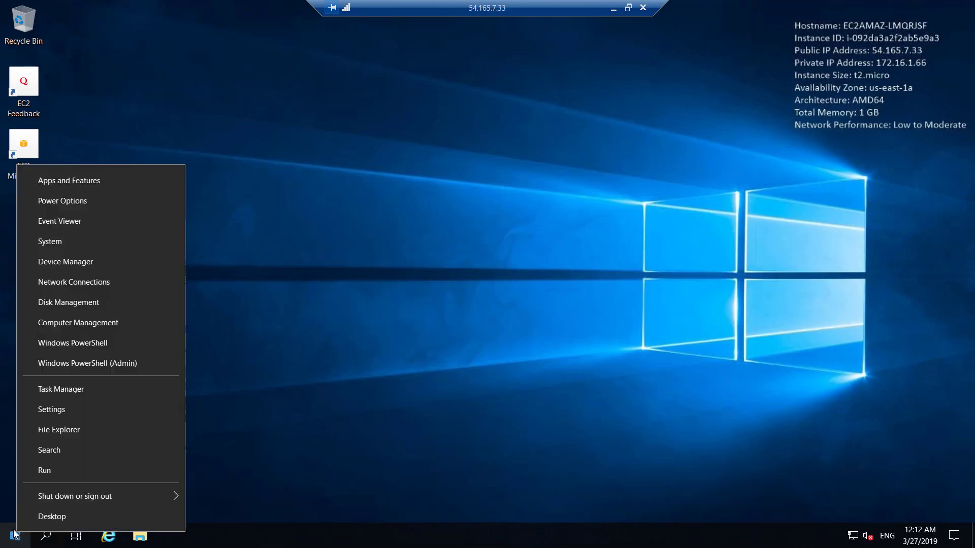
left_click(106, 475)
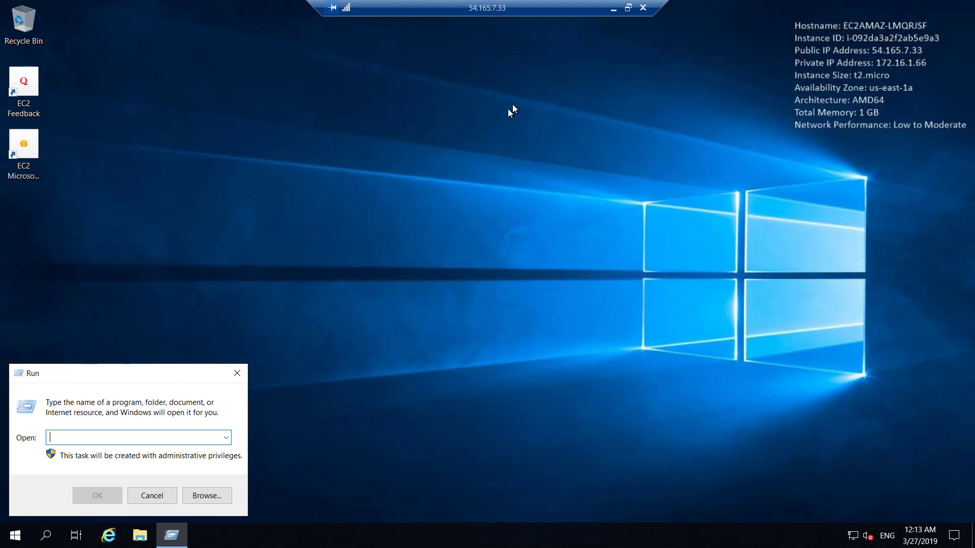
Window the remote session and turn on the Magnifier at 250%, moved clear of the Run box
left_click(629, 8)
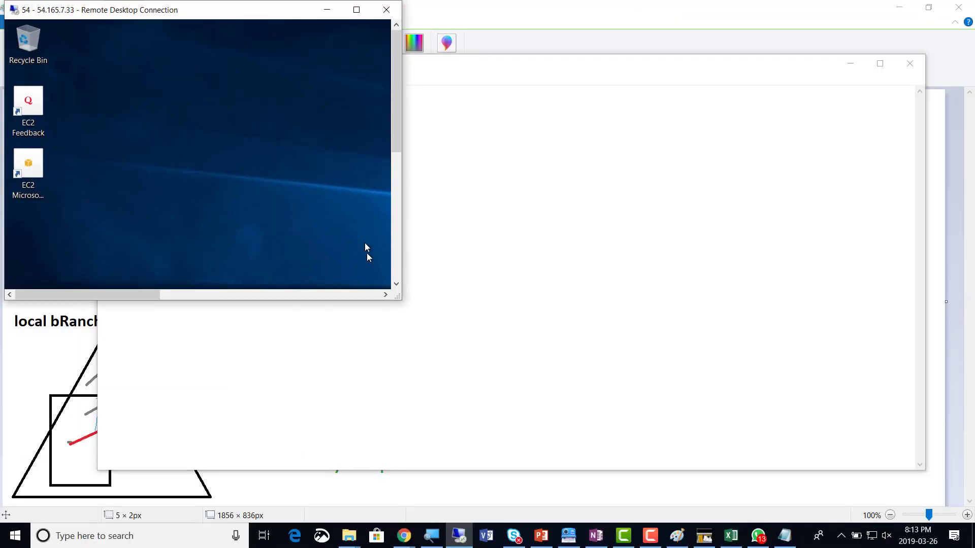
left_click_drag(396, 121, 396, 245)
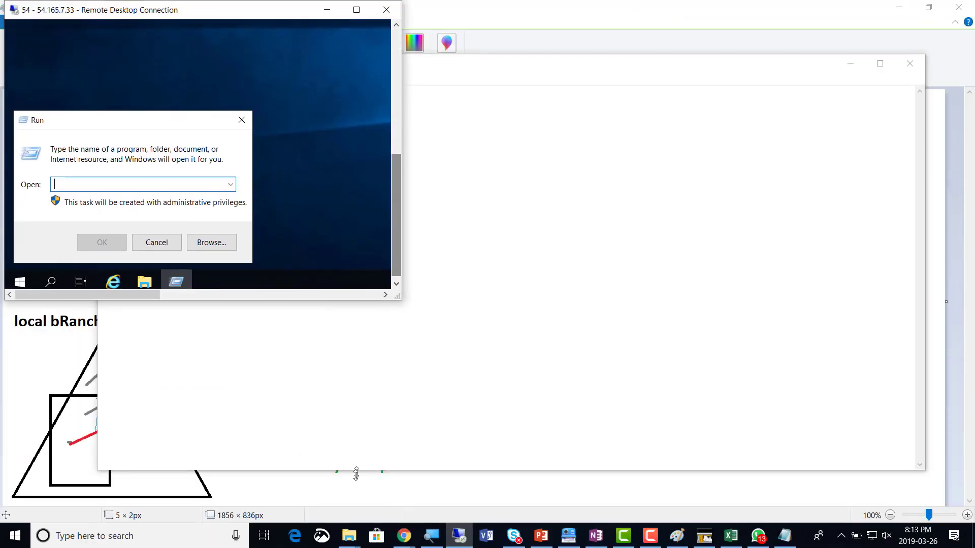
key("super+plus")
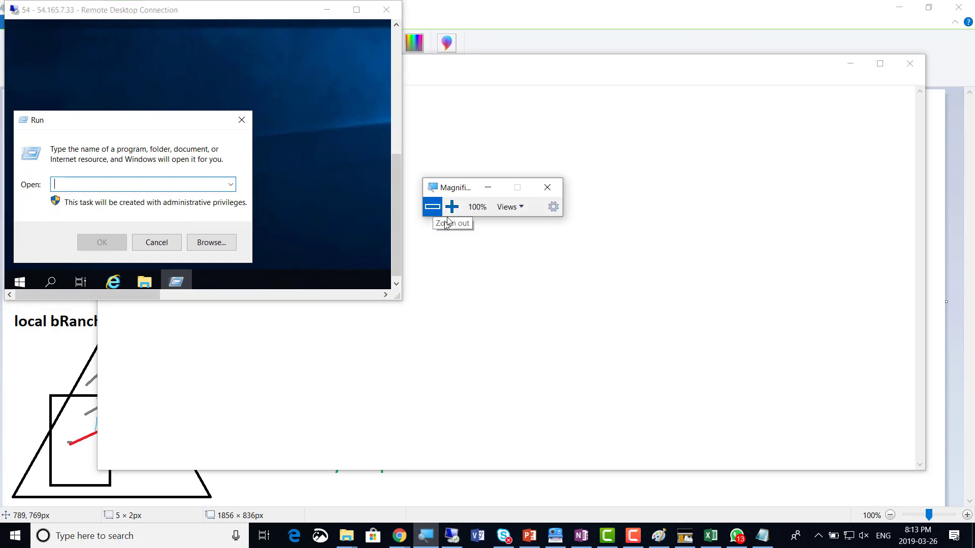
left_click(452, 208)
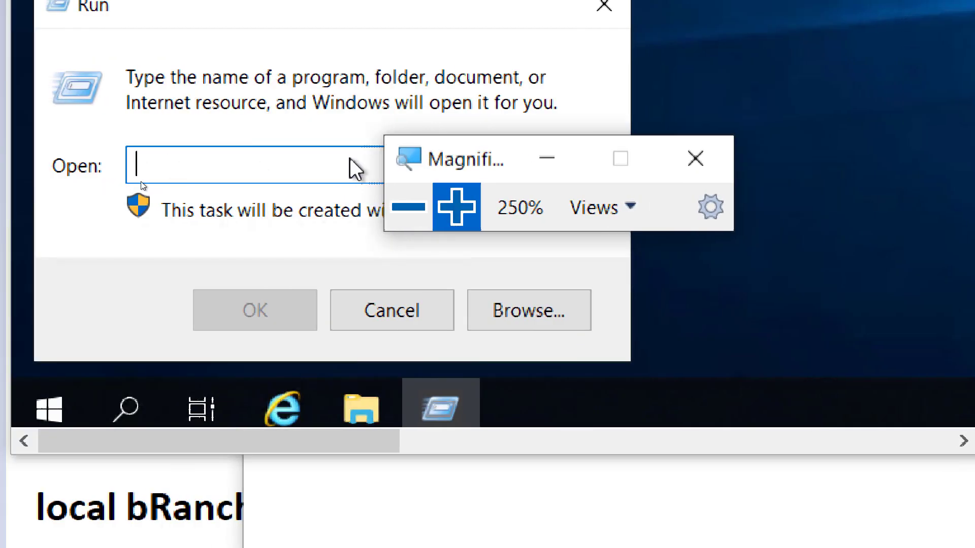
left_click_drag(450, 143, 774, 132)
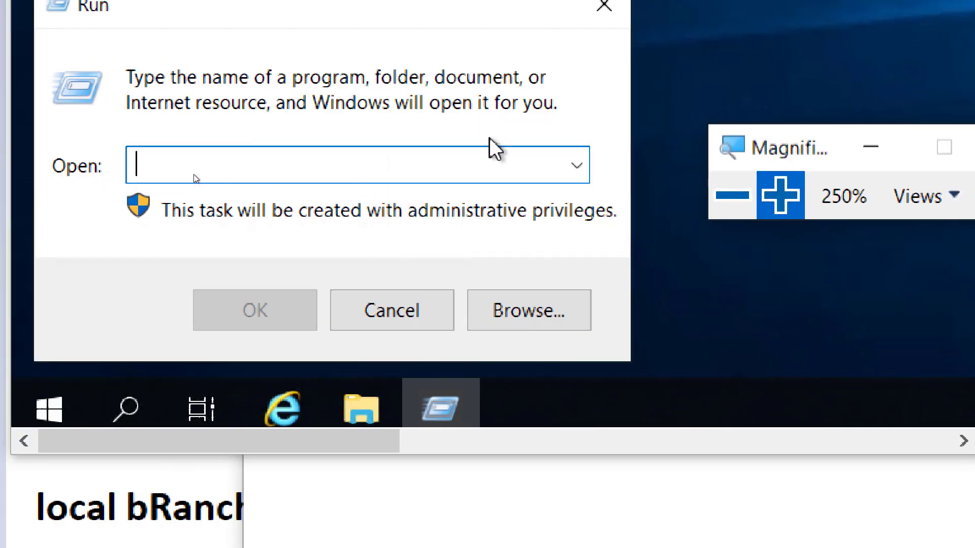
Run mstsc to launch Remote Desktop Connection on the public server
left_click(462, 163)
type("msta")
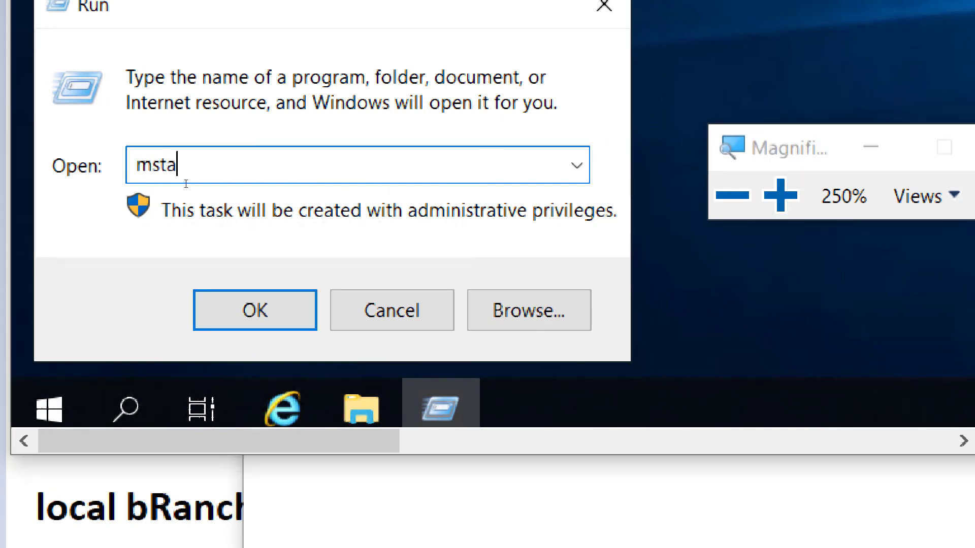
key("BackSpace")
type("sc")
left_click(259, 314)
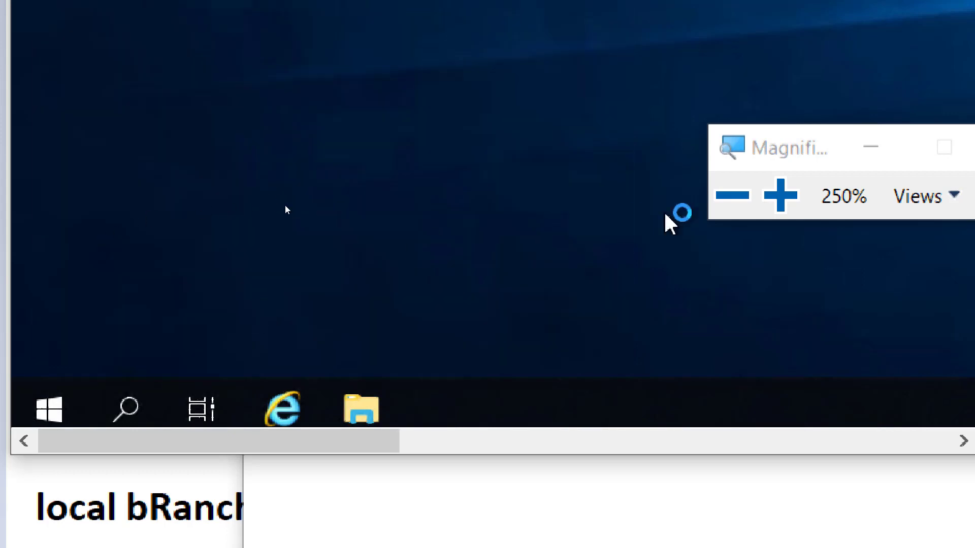
Reset magnification to 100%, restore full screen, then minimize the session to the local desktop
left_click(739, 204)
left_click(445, 204)
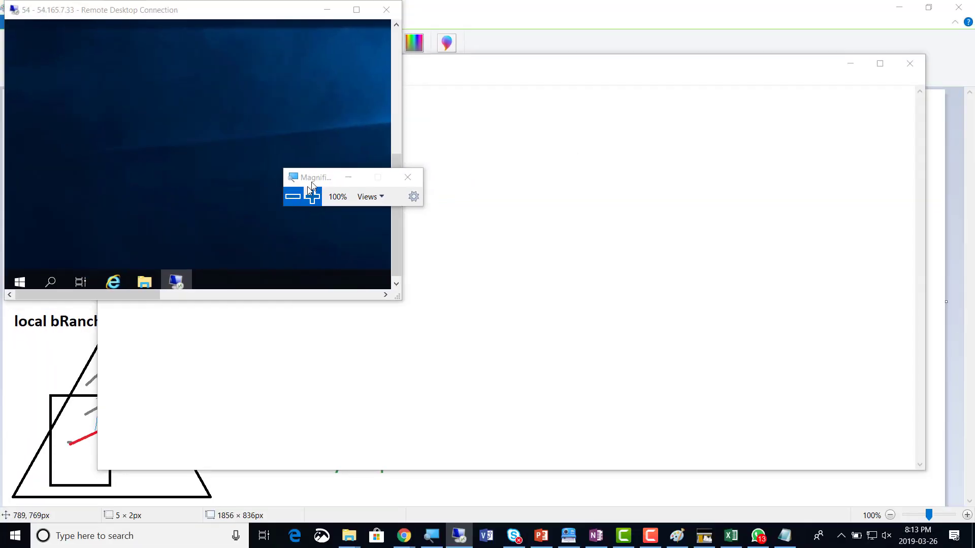
left_click(356, 10)
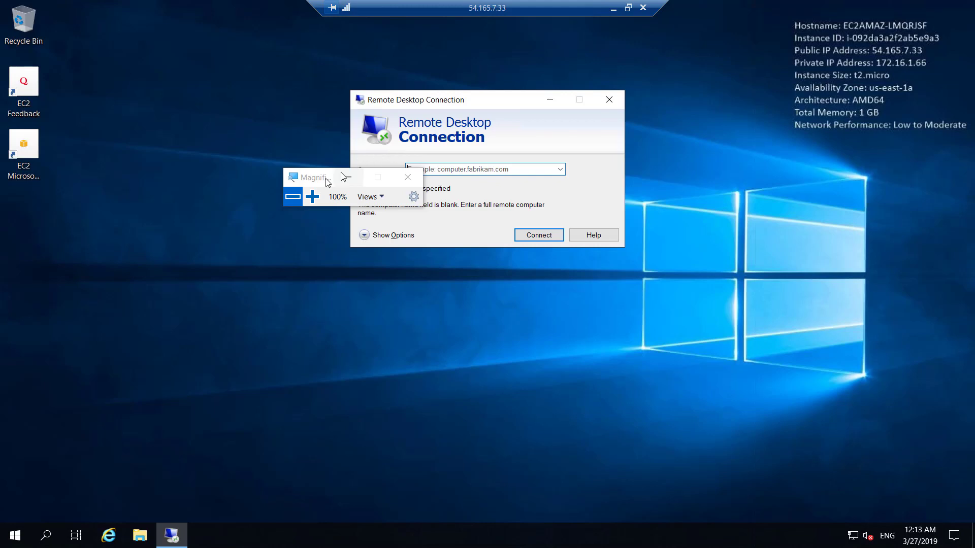
left_click_drag(323, 179, 178, 177)
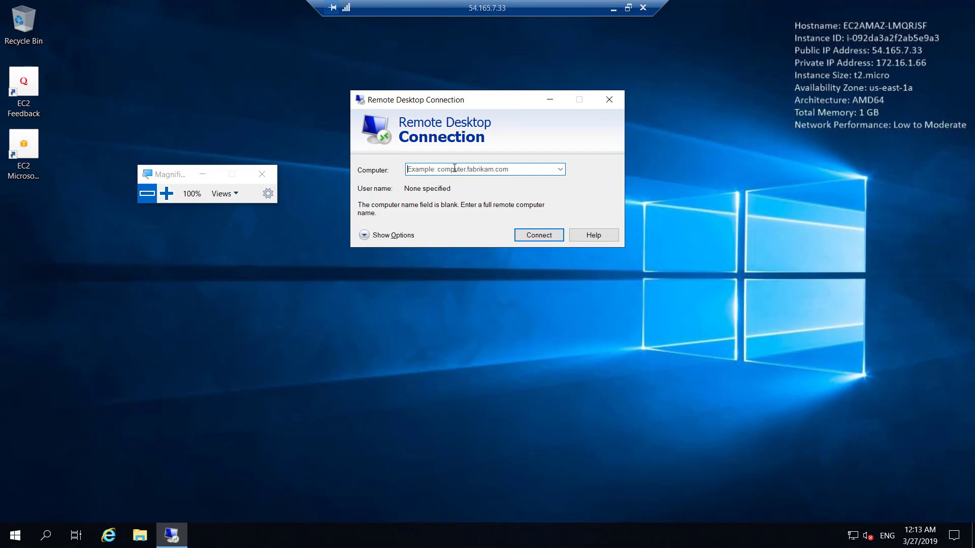
left_click(614, 8)
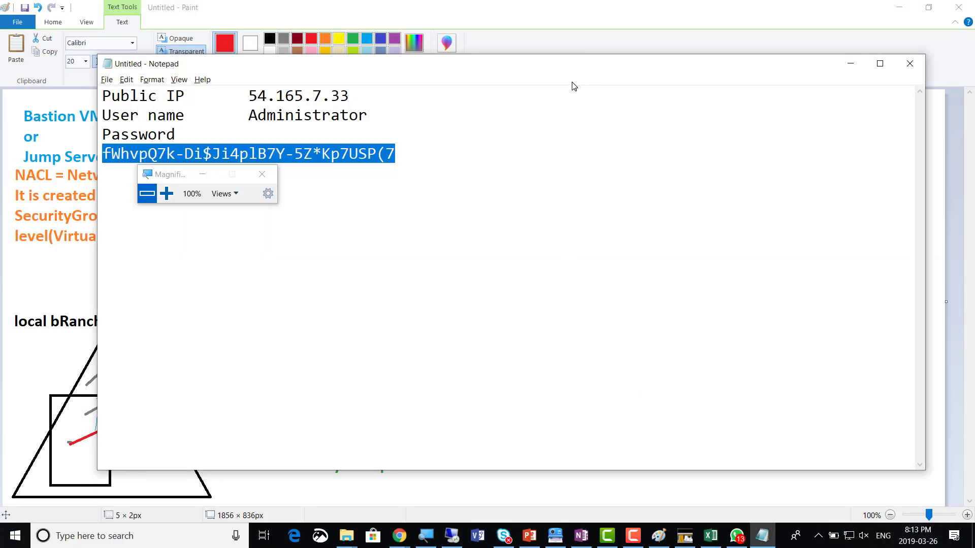
On the EC2 instances page, select amir-Private instead of amir-Public and highlight its private IP 172.16.2.240
key("alt+Tab")
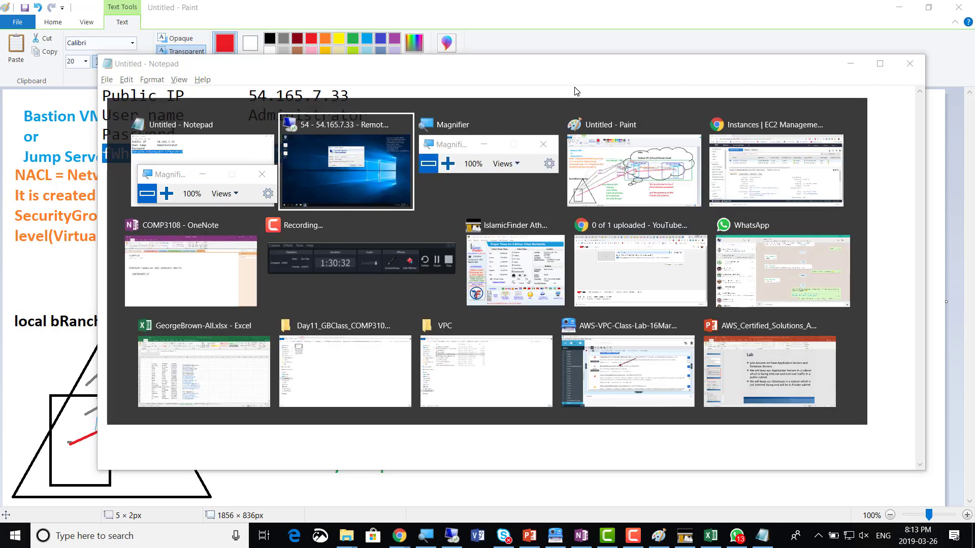
key("Tab")
key("Tab")
key("Tab")
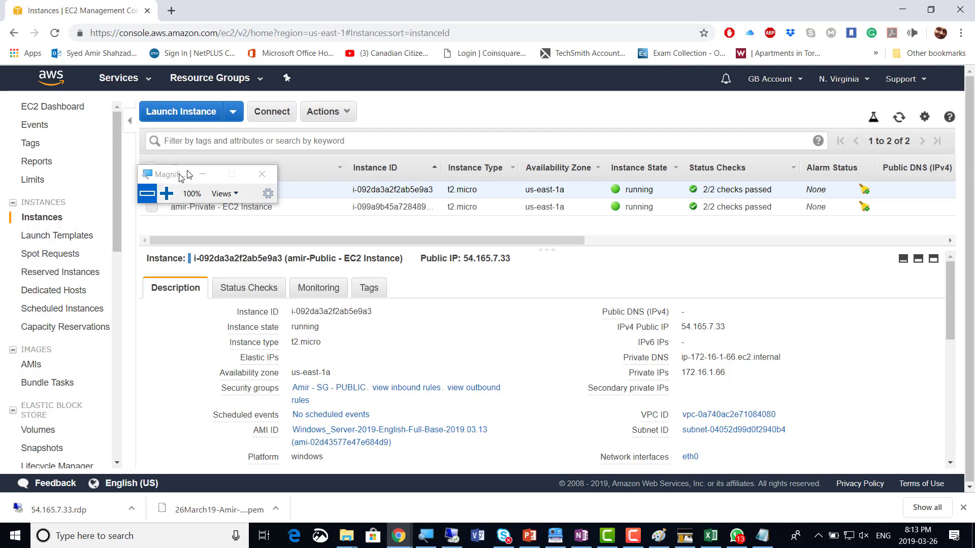
left_click_drag(183, 174, 446, 93)
left_click(433, 113)
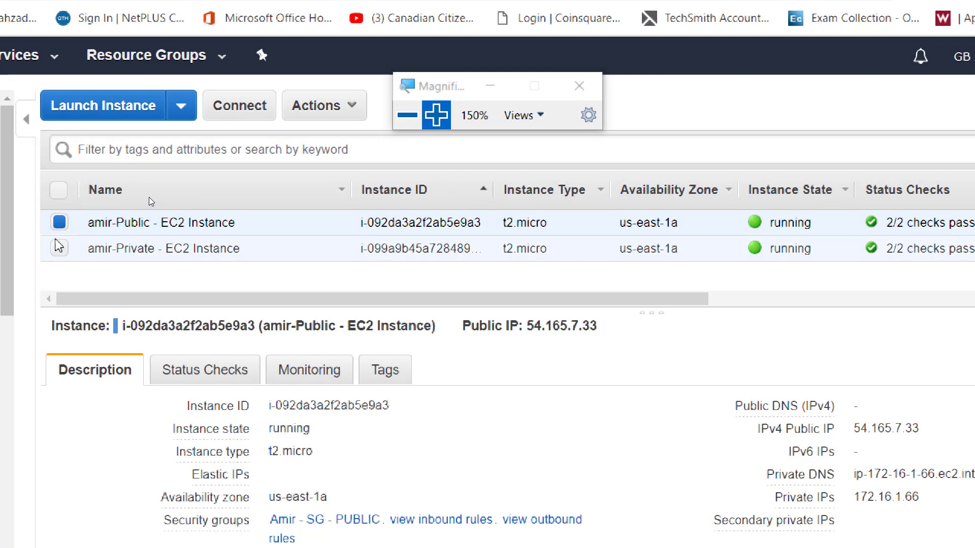
left_click(60, 226)
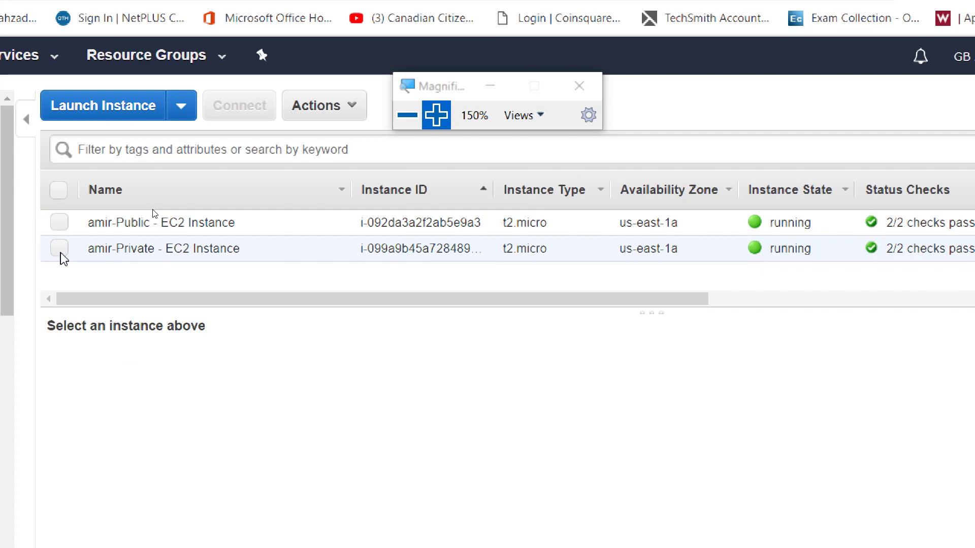
left_click(60, 250)
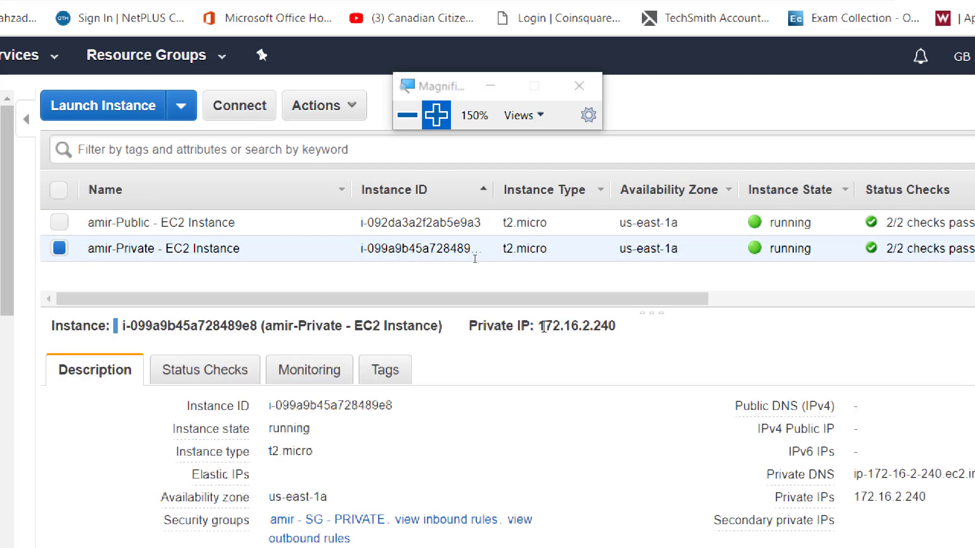
left_click_drag(539, 326, 617, 327)
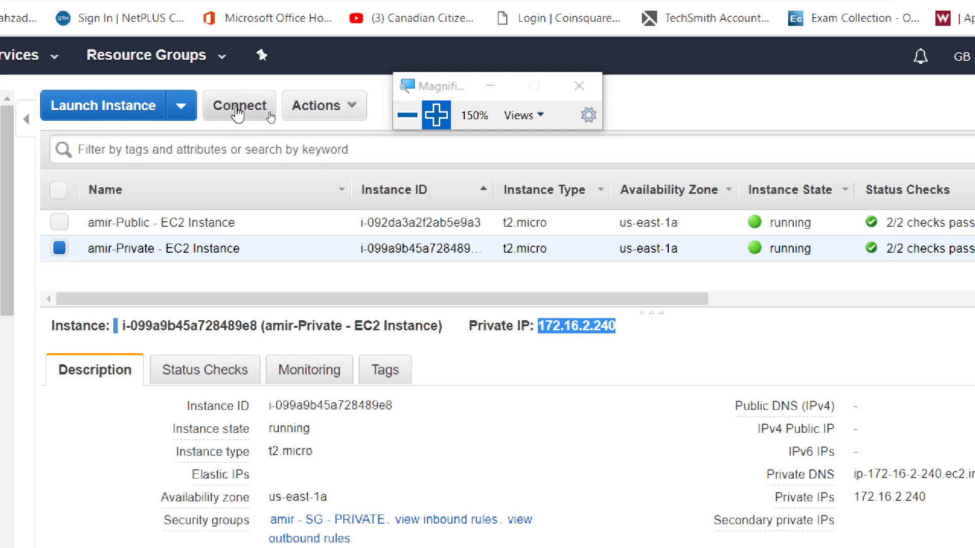
Decrypt amir-Private's Administrator password via Connect and select the IP, user name and password rows
left_click(237, 113)
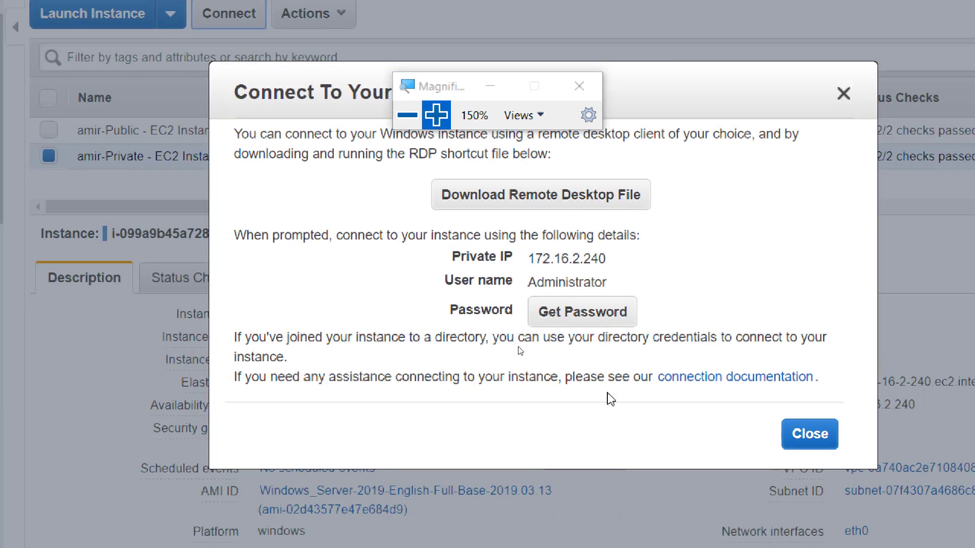
left_click(560, 321)
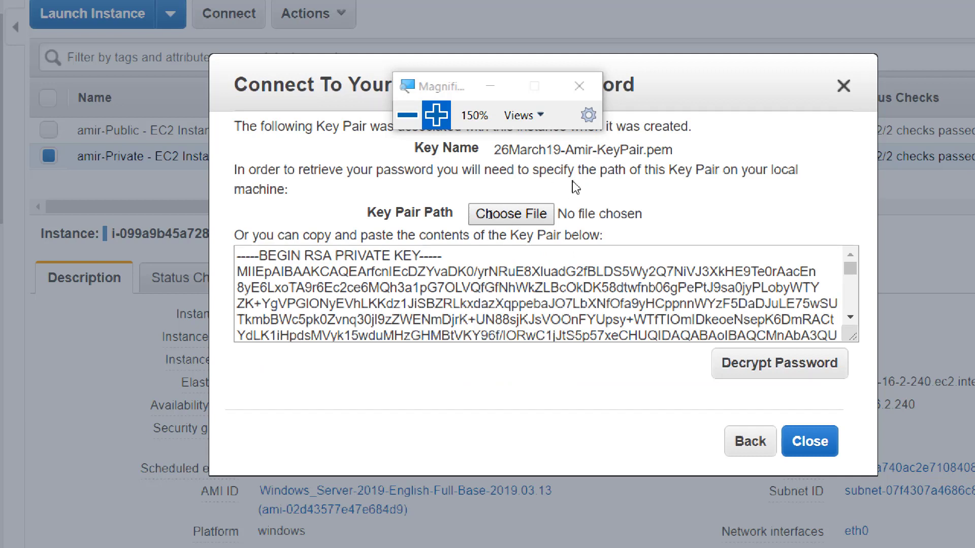
left_click(746, 370)
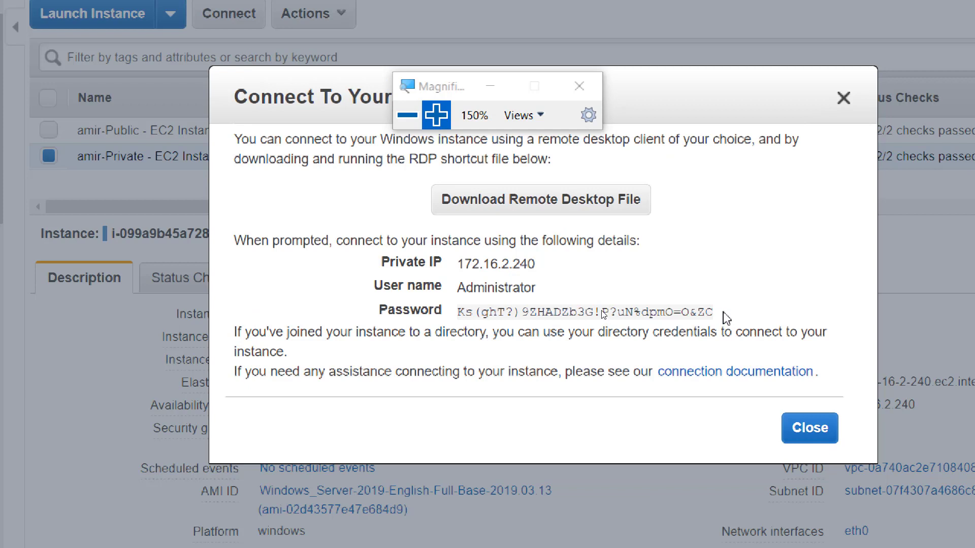
left_click_drag(730, 317, 375, 258)
key("ctrl+c")
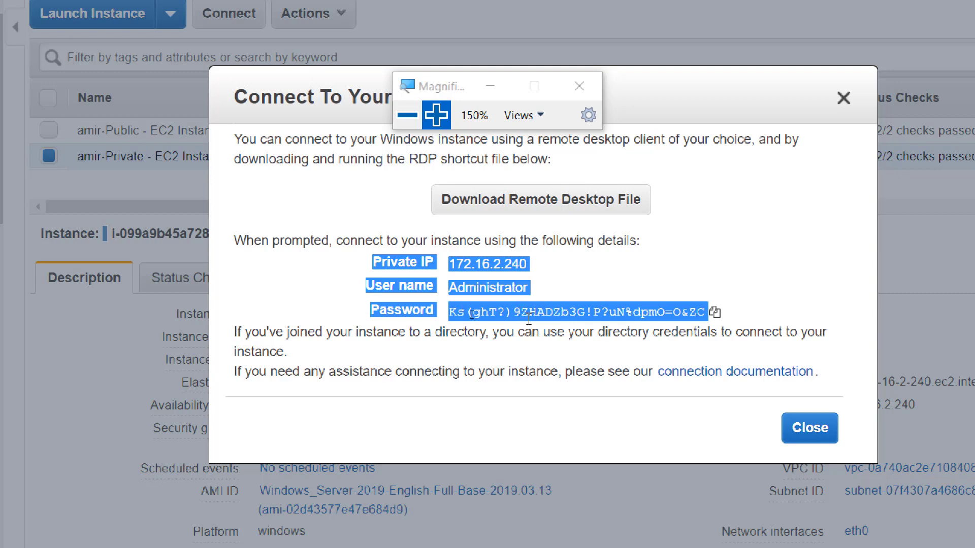
left_click(407, 122)
Paste the private instance's IP 172.16.2.240, Administrator user name and password below the public details in Notepad
left_click(769, 539)
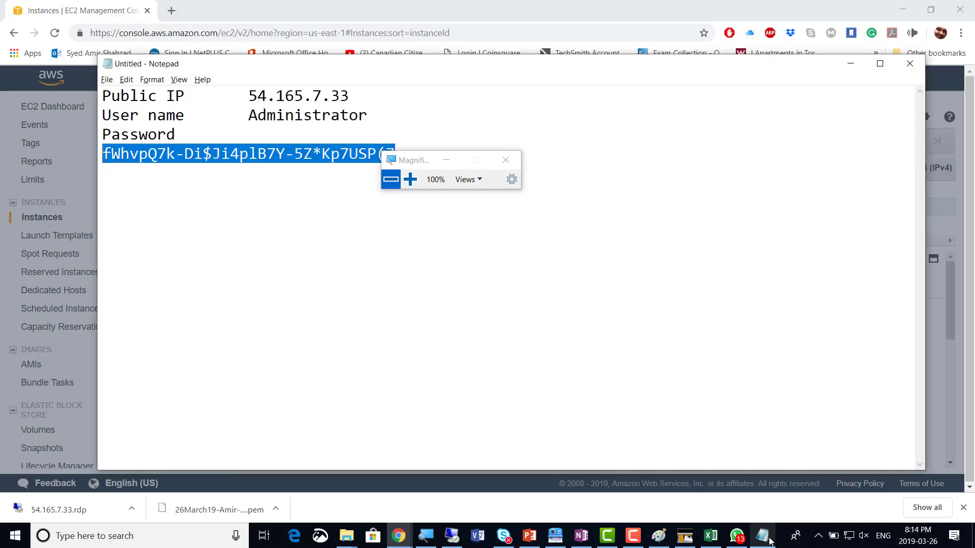
left_click(417, 268)
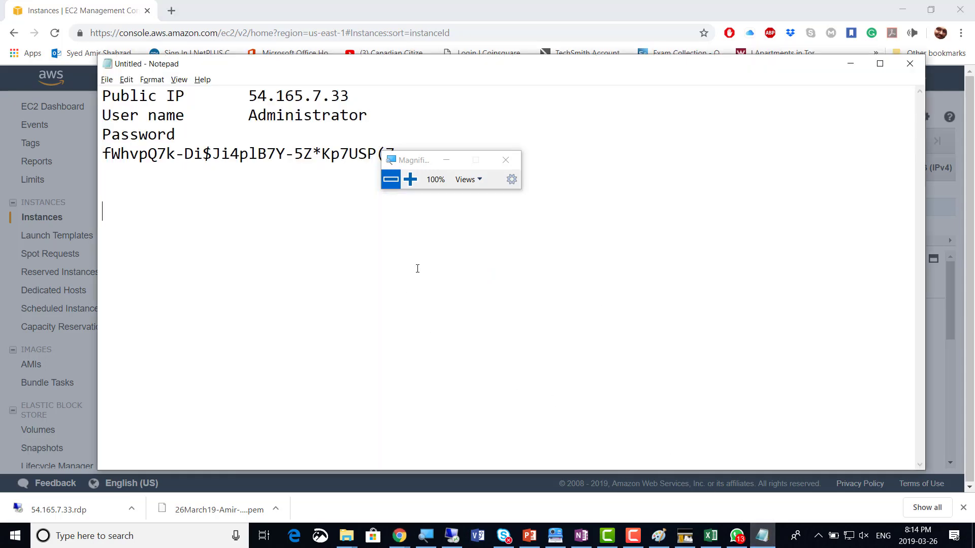
key("ctrl+v")
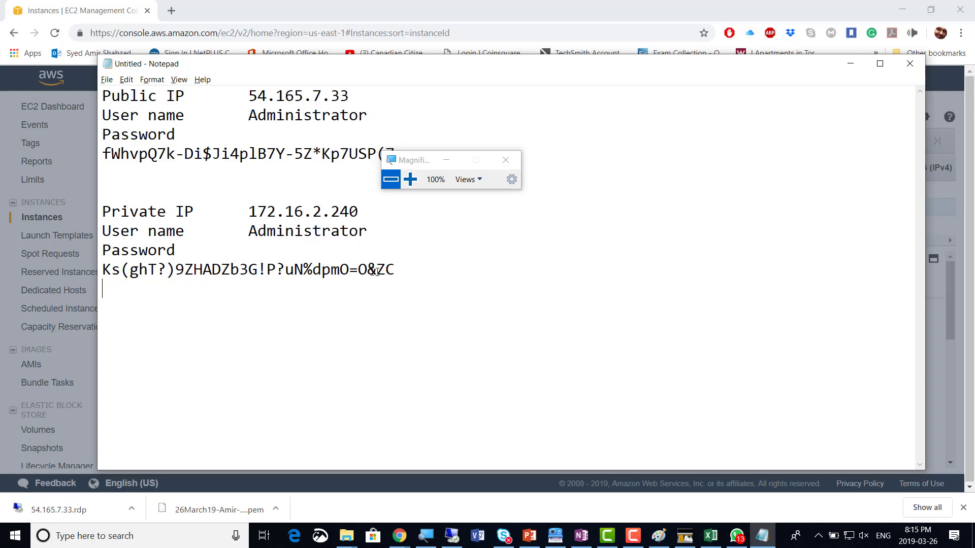
key("alt+Tab")
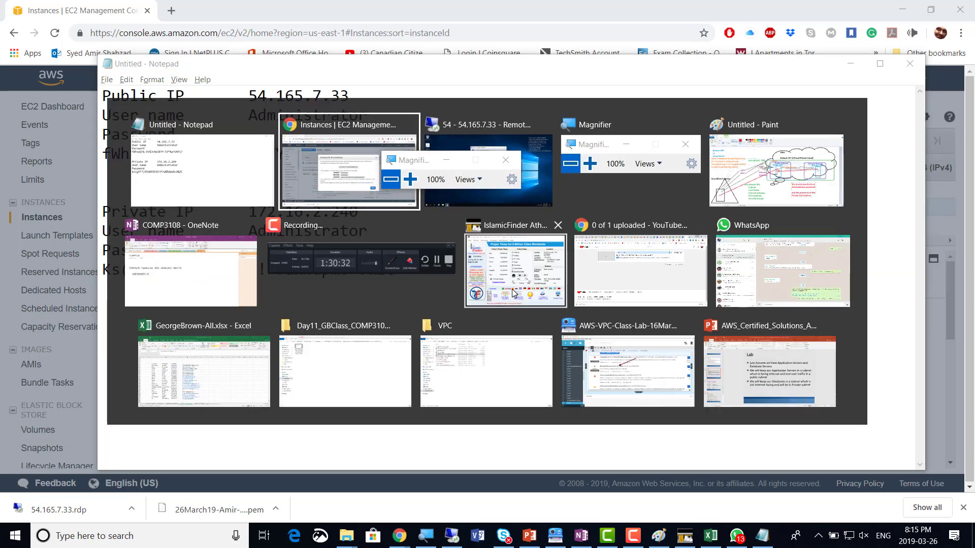
Window and widen the remote session, moving it aside so the Notepad notes are visible
key("alt+Tab")
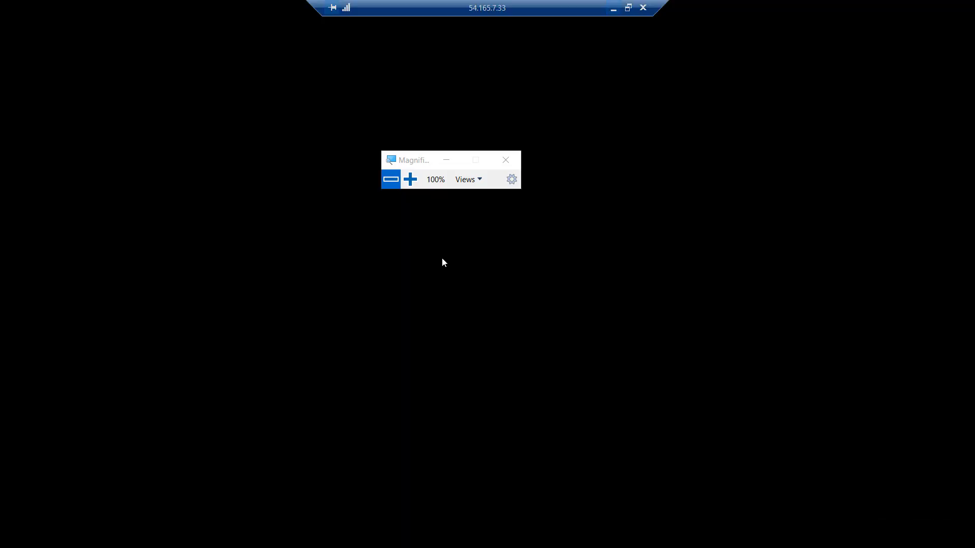
left_click_drag(424, 168, 99, 150)
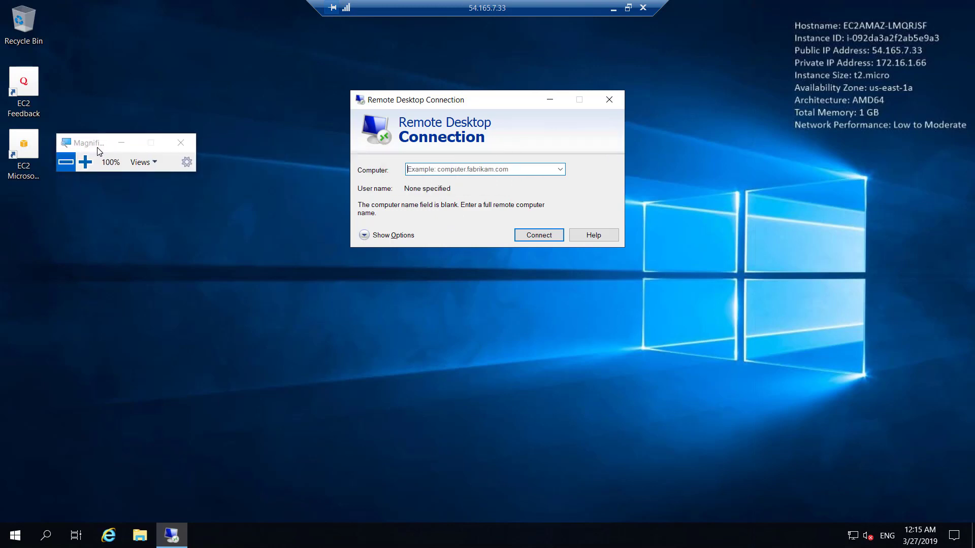
left_click(628, 8)
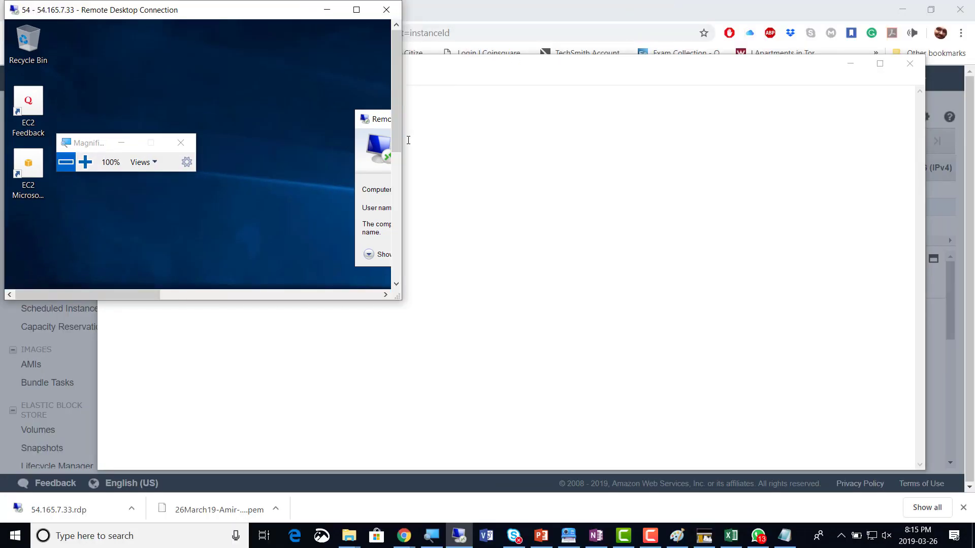
left_click_drag(400, 135, 654, 150)
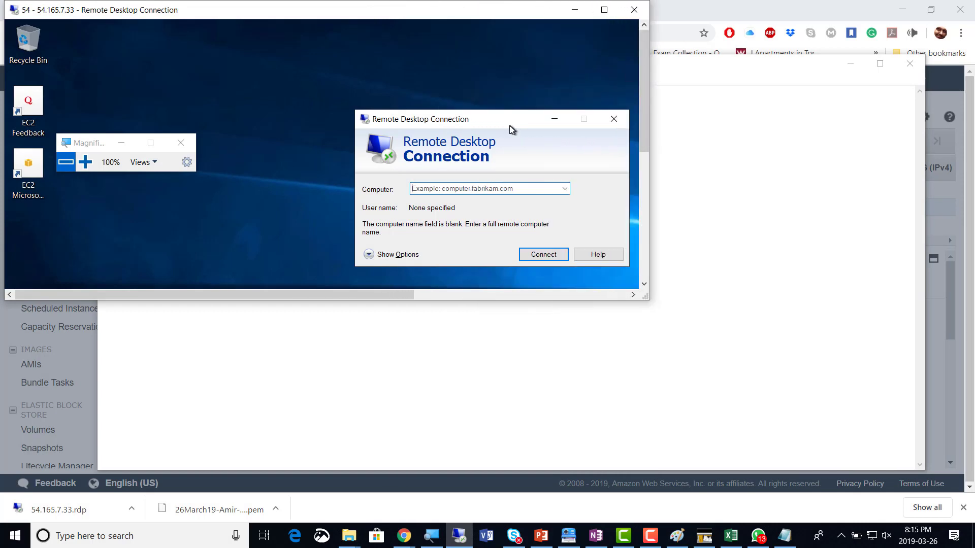
left_click_drag(509, 122, 395, 110)
left_click_drag(304, 10, 714, 82)
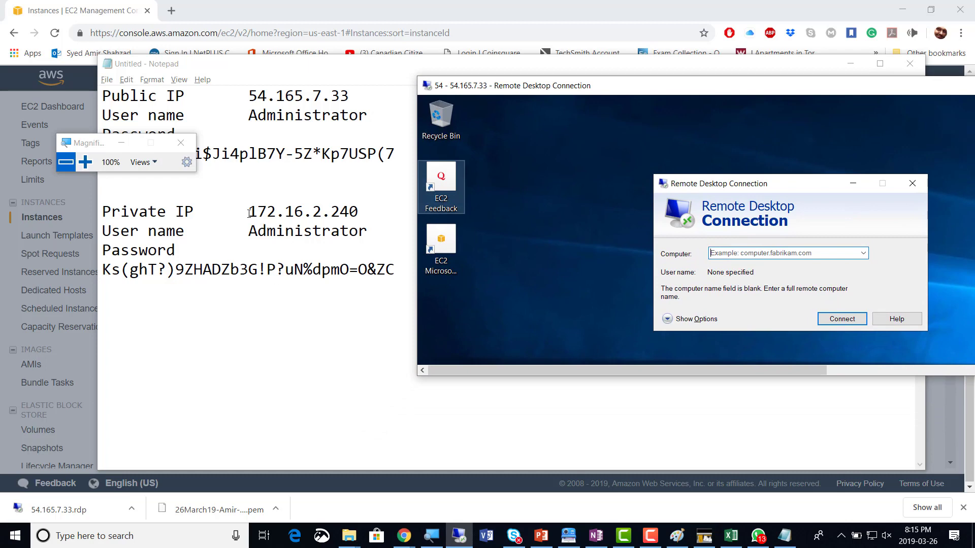
Copy 172.16.2.240 from the notes into the Computer box of Remote Desktop Connection
left_click_drag(248, 212, 355, 212)
key("ctrl+c")
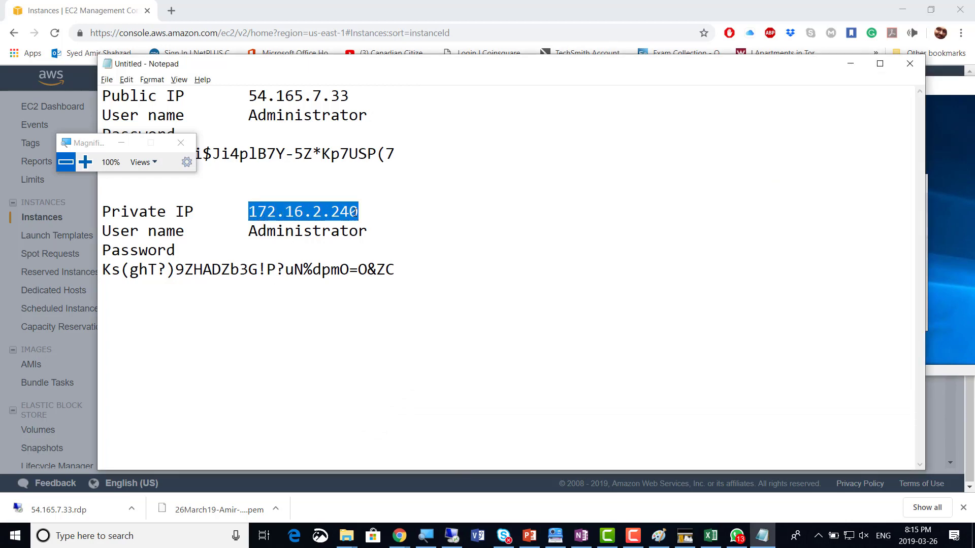
key("alt+Tab")
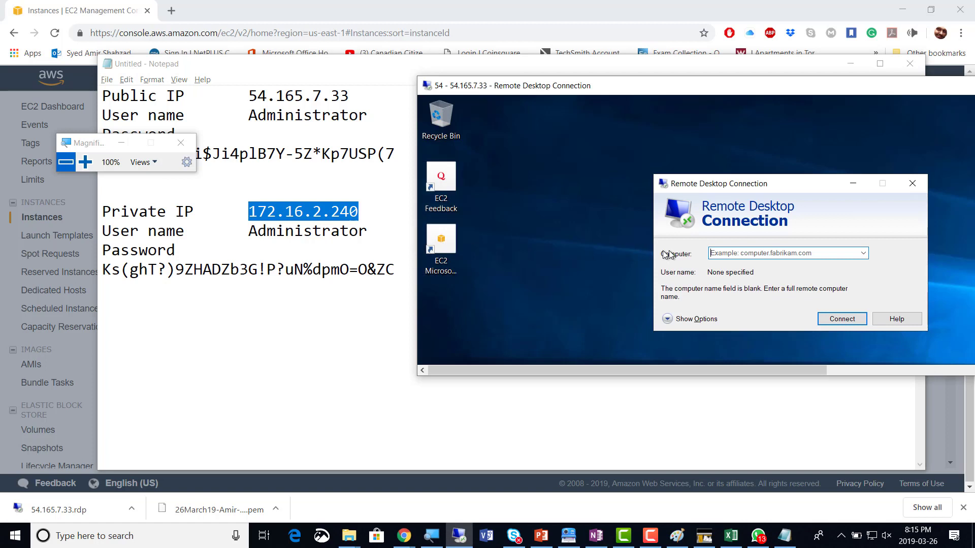
key("ctrl+v")
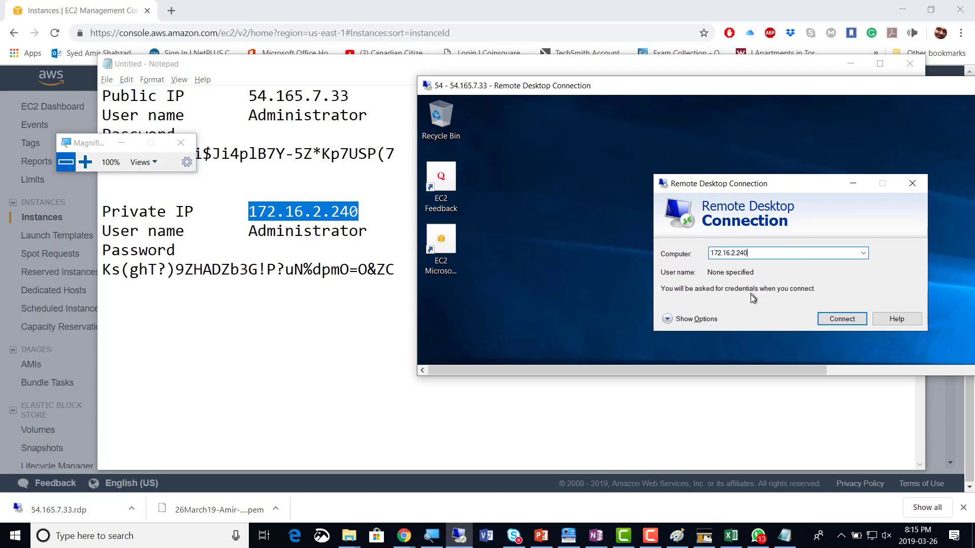
left_click_drag(654, 91, 640, 46)
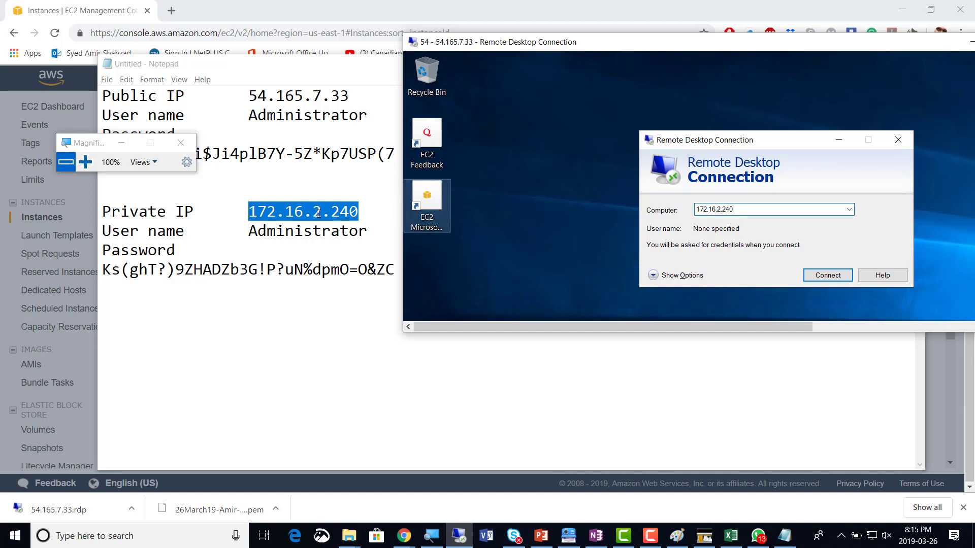
Connect to 172.16.2.240 as administrator, pasting the private instance's password copied from Notepad
left_click(818, 278)
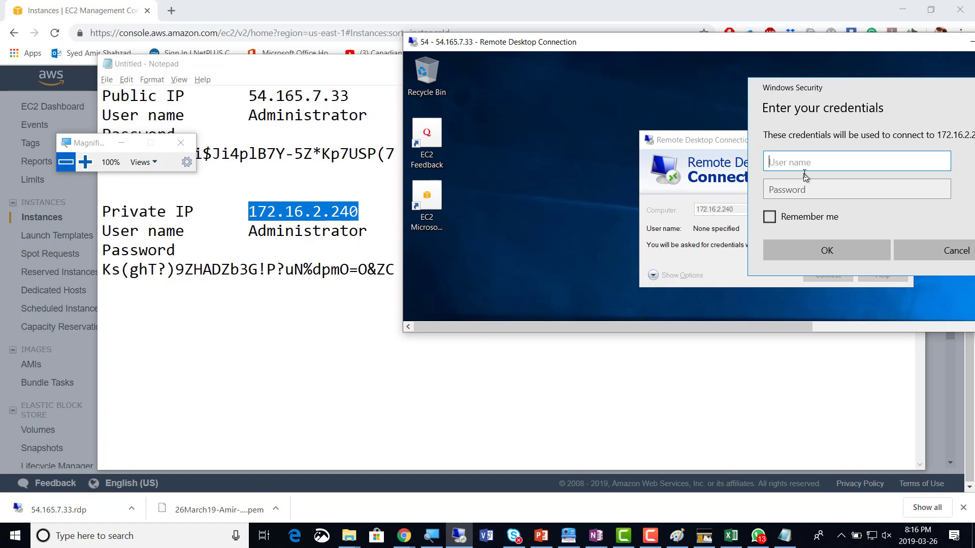
type("administrator")
key("Tab")
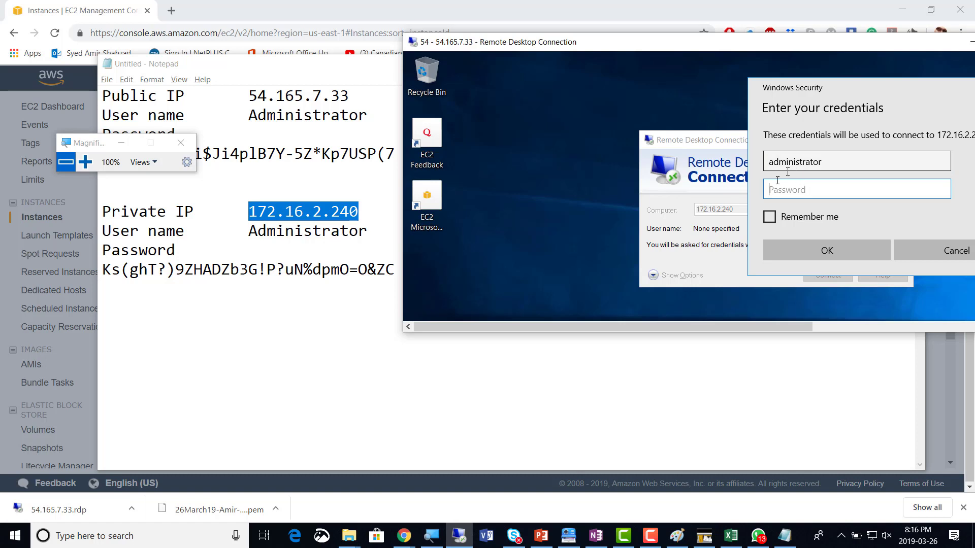
left_click(788, 542)
left_click_drag(393, 273, 103, 276)
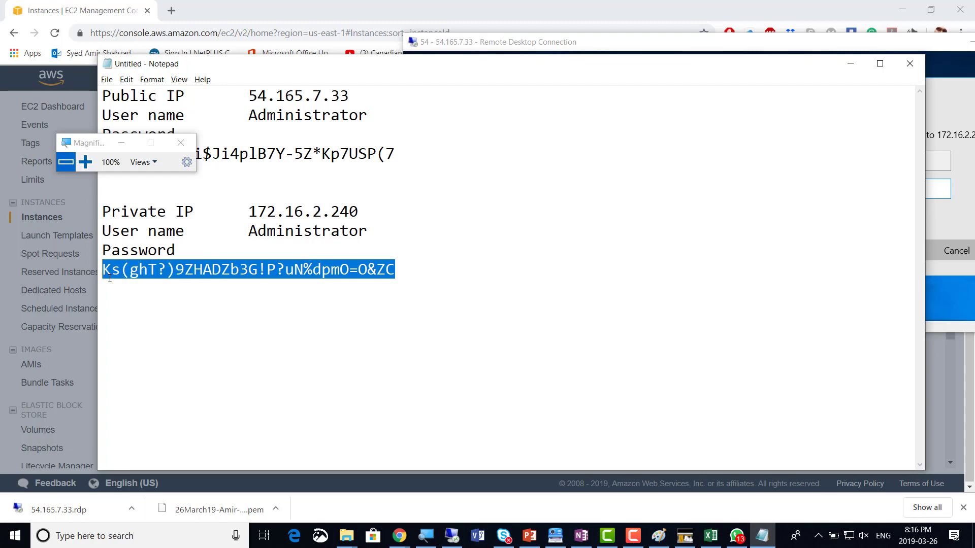
key("ctrl+c")
key("alt+Tab")
key("ctrl+v")
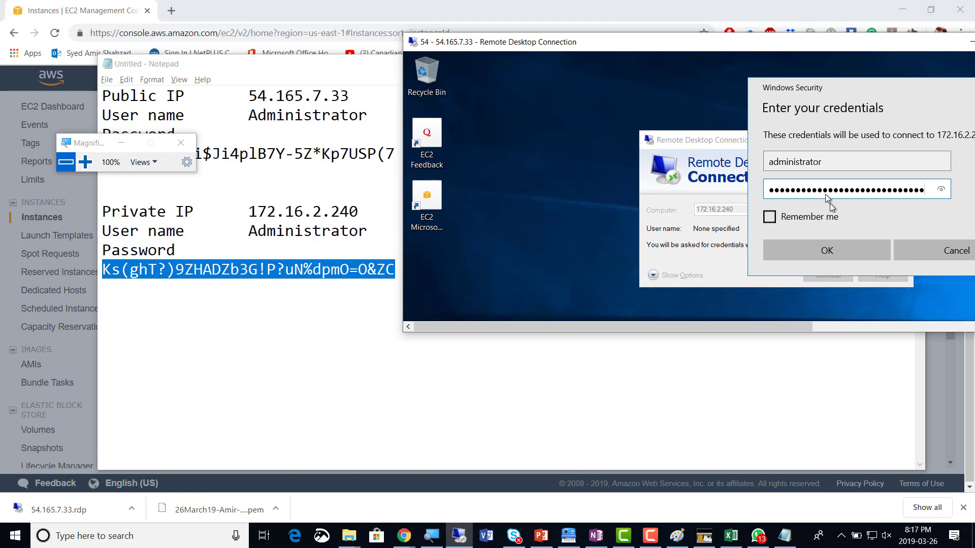
left_click(820, 256)
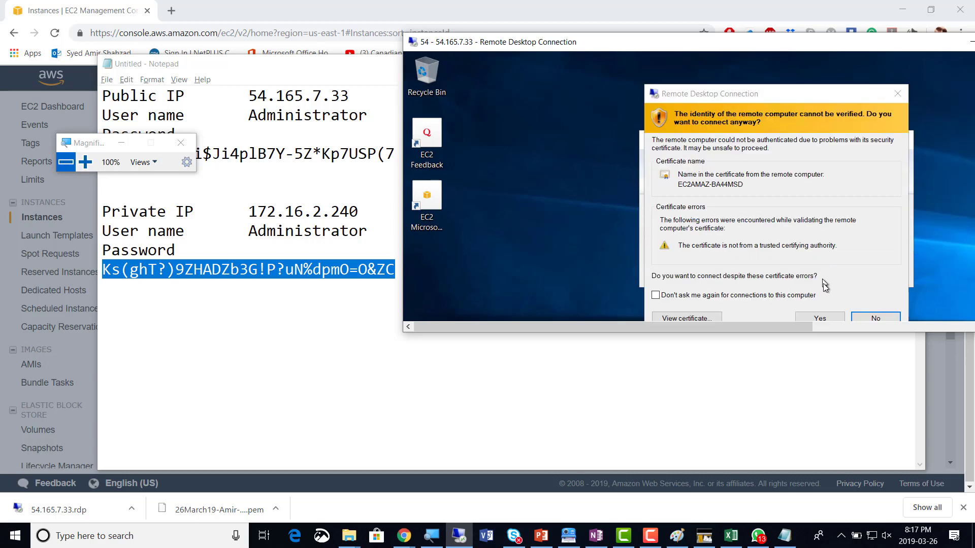
Accept the certificate warning to open the 172.16.2.240 session, then bring up the COMP3108 class notes
left_click(820, 319)
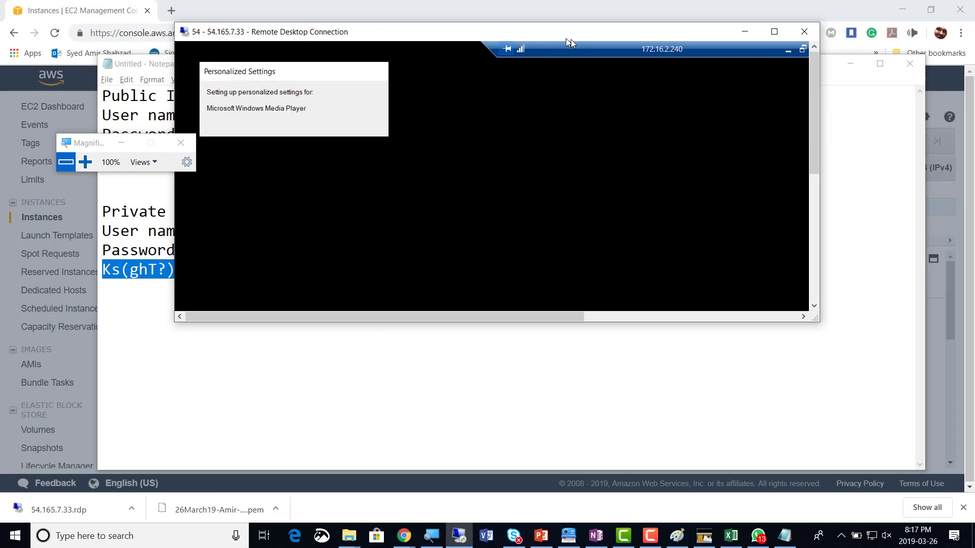
left_click(597, 535)
Change the OneNote SCREENSHOTS count to 12 and switch back to the remote session
left_click_drag(177, 288, 170, 289)
type("11")
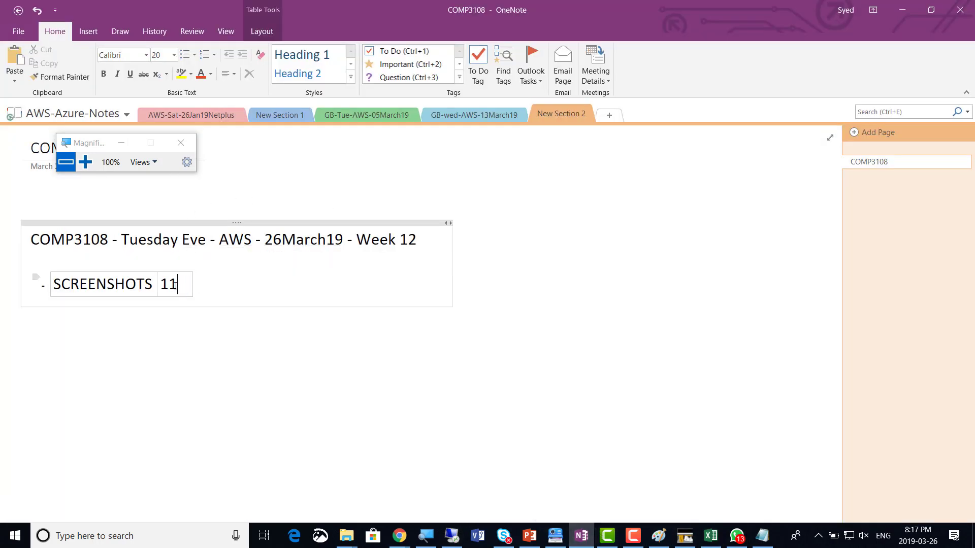
key("shift+Left")
type("2")
key("alt+Tab")
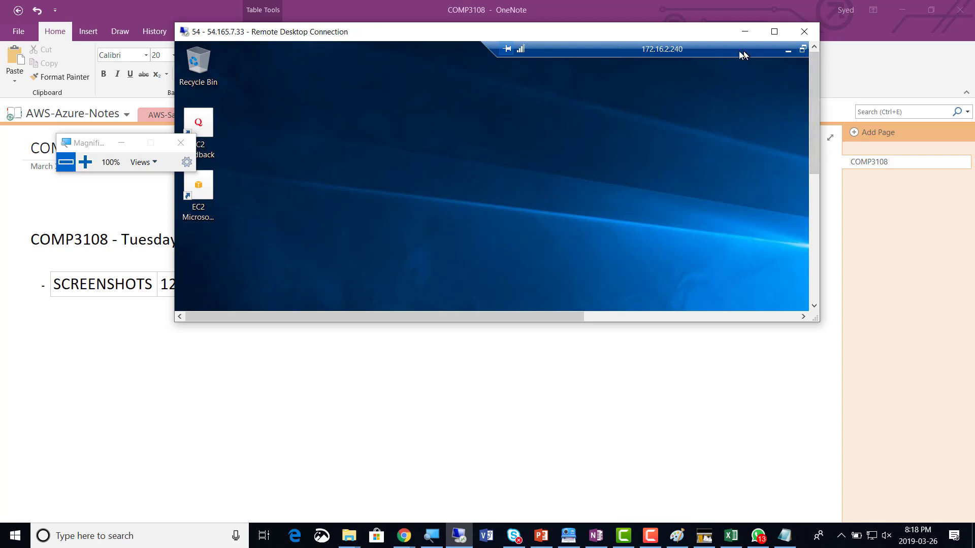
double_click(676, 51)
left_click_drag(381, 59, 479, 87)
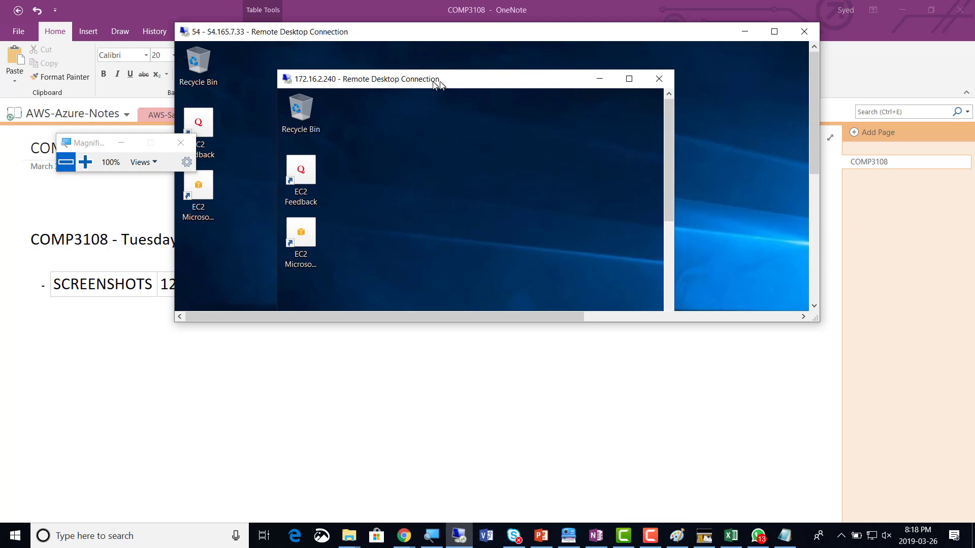
mouse_move(433, 81)
left_mouse_down()
mouse_move(445, 78)
mouse_move(430, 78)
left_mouse_up()
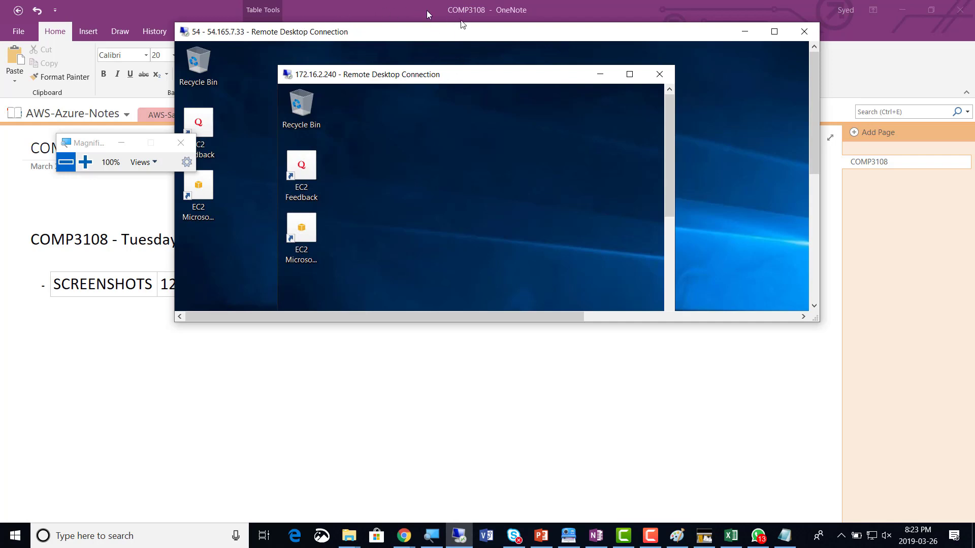
Disconnect the inner 172.16.2.240 session, then the outer 54.165.7.33 session, confirming each with OK
left_click_drag(477, 32, 496, 106)
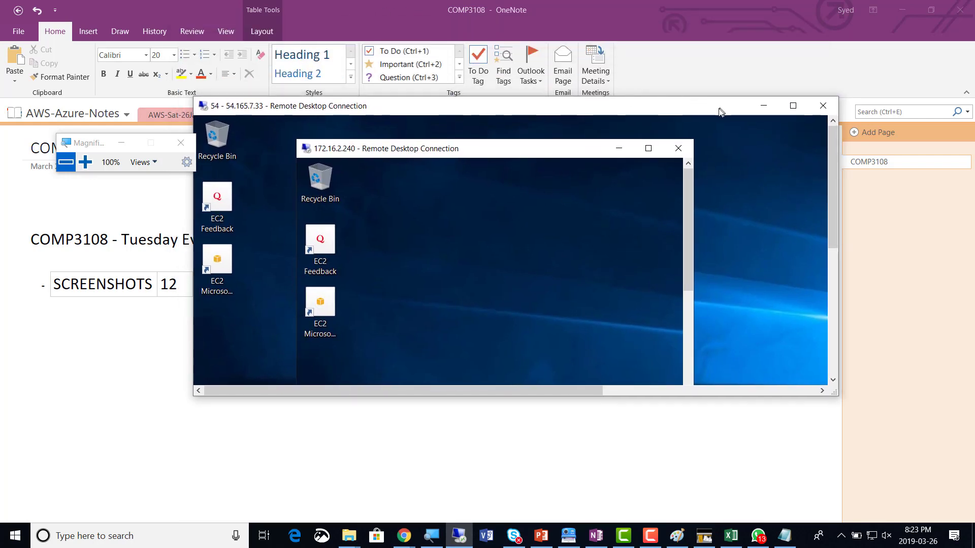
left_click(679, 148)
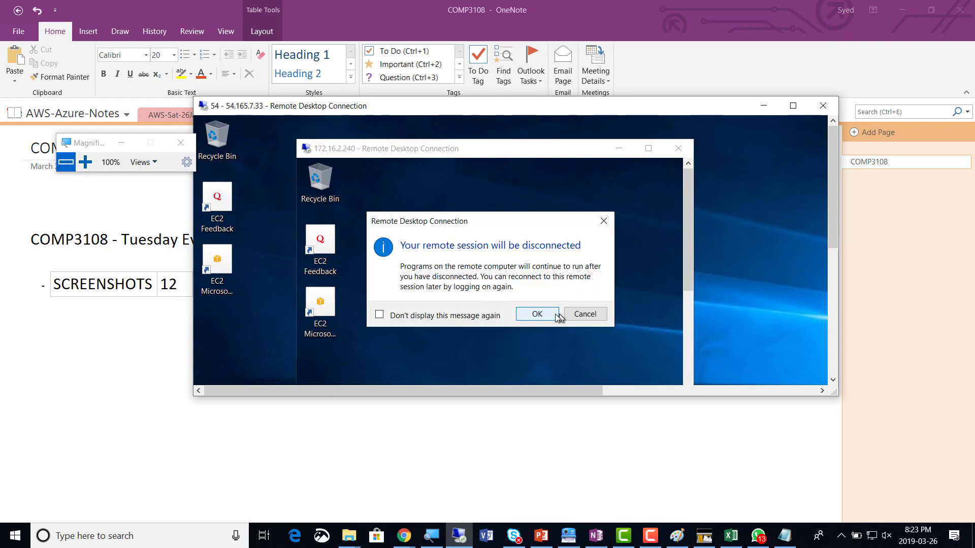
left_click(538, 316)
left_click(822, 106)
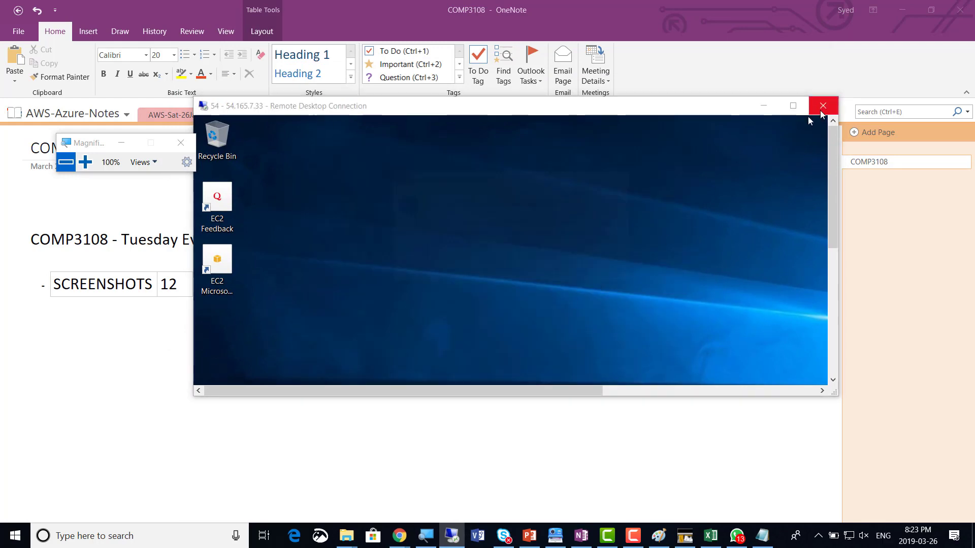
left_click(558, 272)
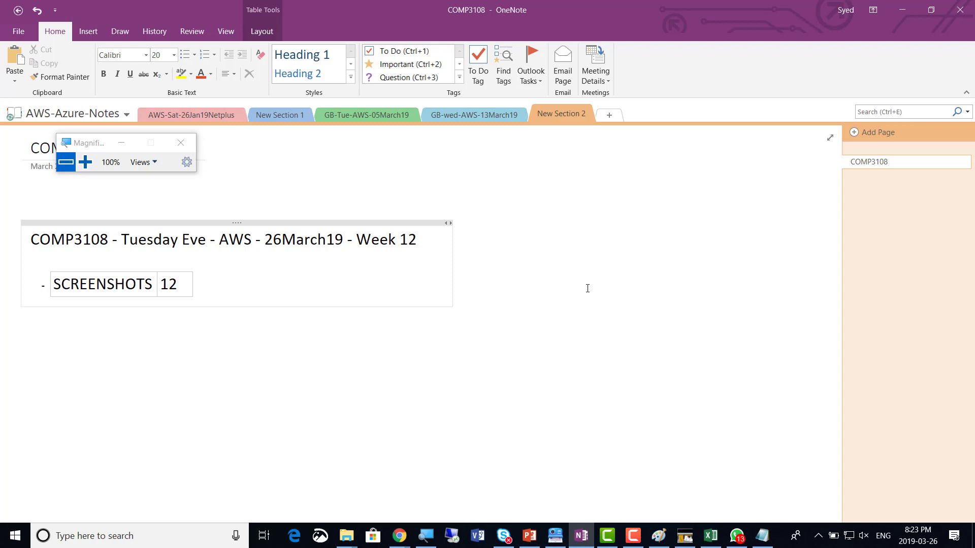
Back in EC2, dismiss the instance connection details and Magnifier, then deselect amir-Private
key("alt+Tab")
key("alt+Tab")
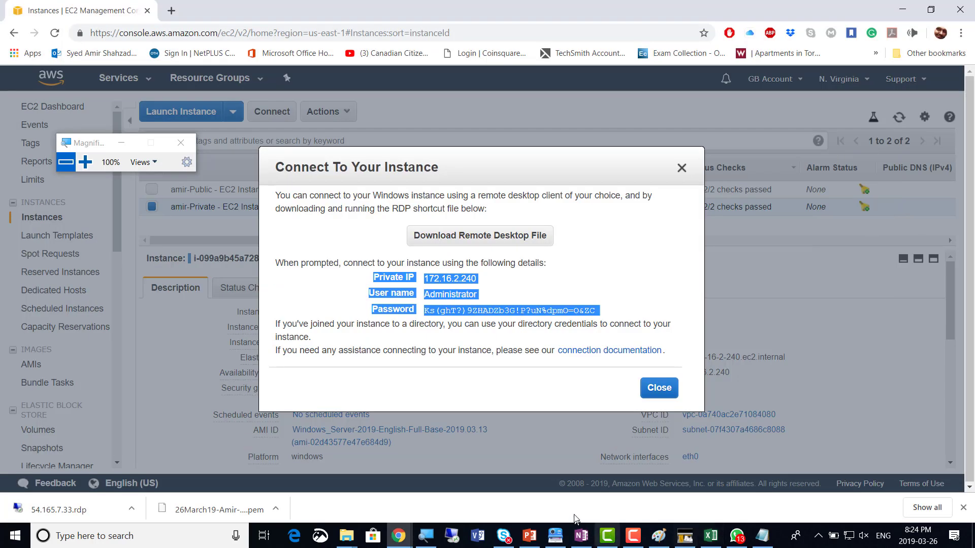
left_click(663, 389)
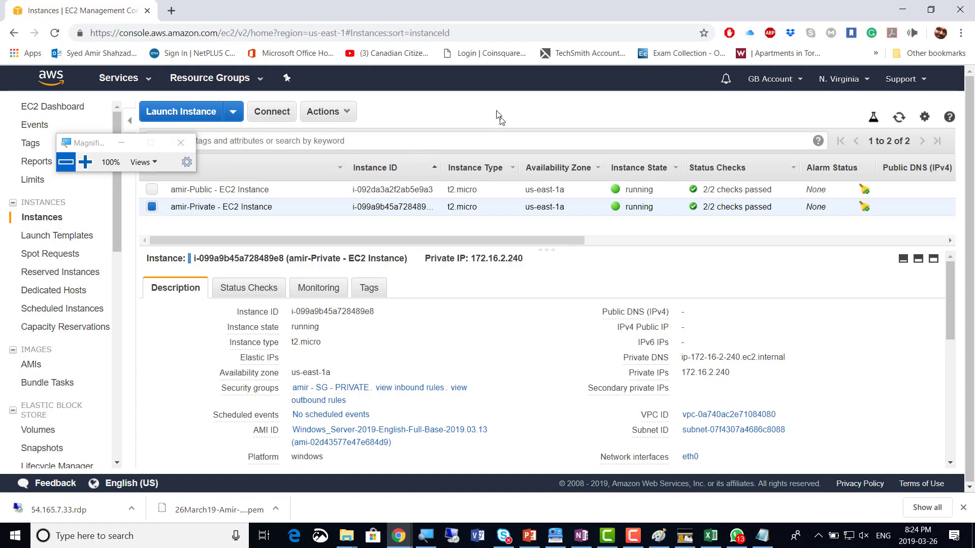
left_click(181, 143)
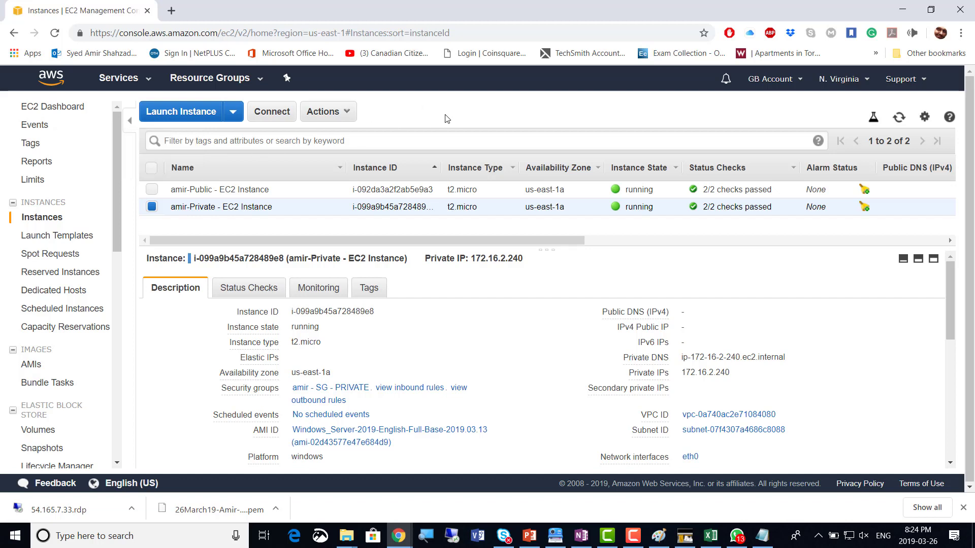
left_click(151, 208)
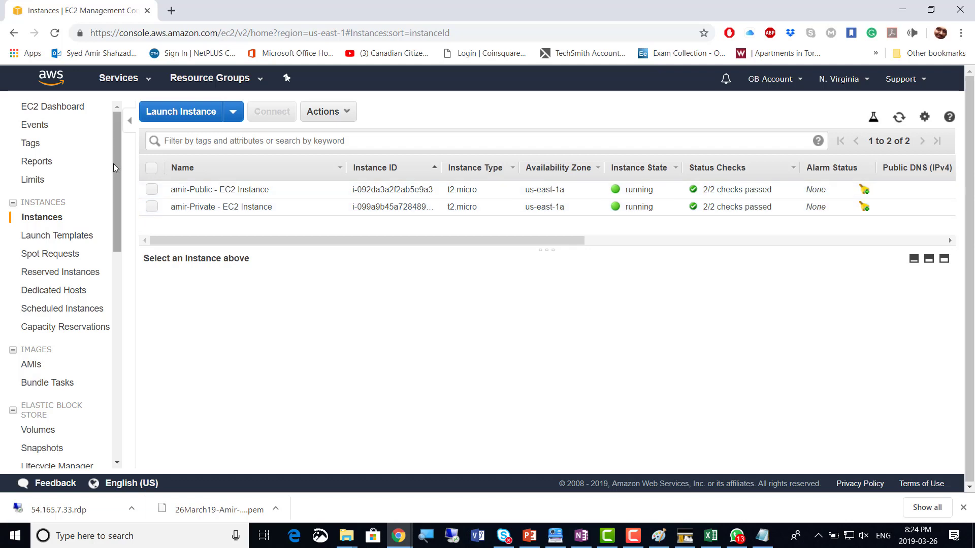
Go to the VPC Dashboard through the Services menu's recently used VPC entry
left_click(147, 81)
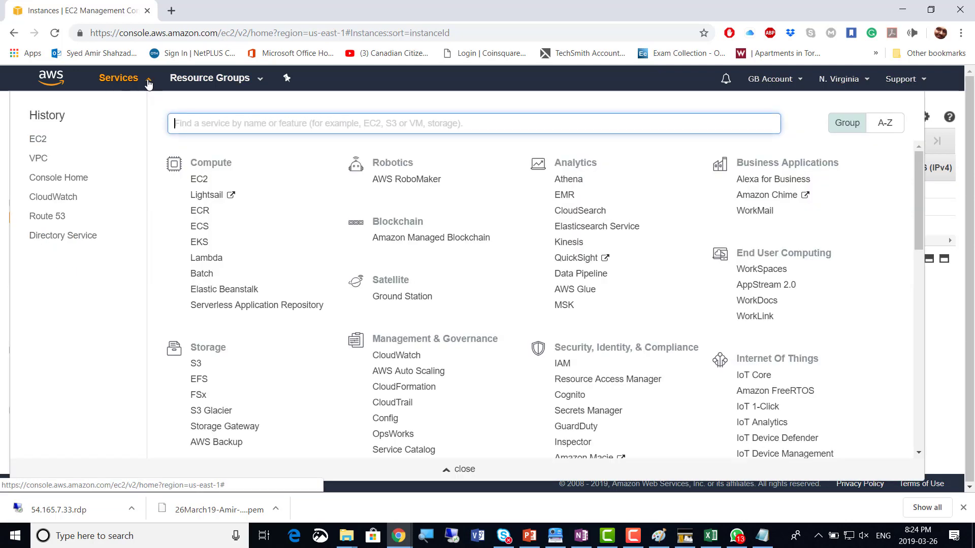
left_click(148, 83)
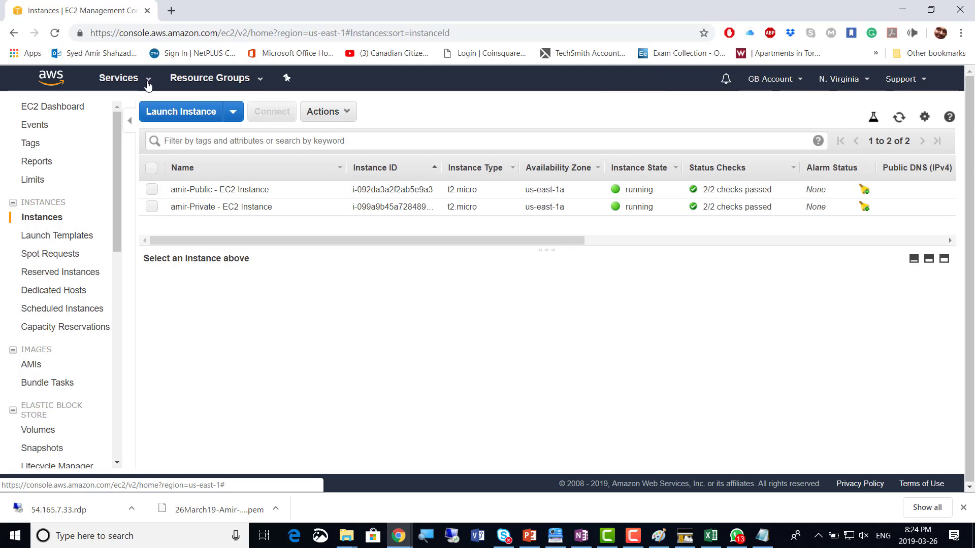
left_click(148, 85)
left_click(148, 84)
left_click(149, 84)
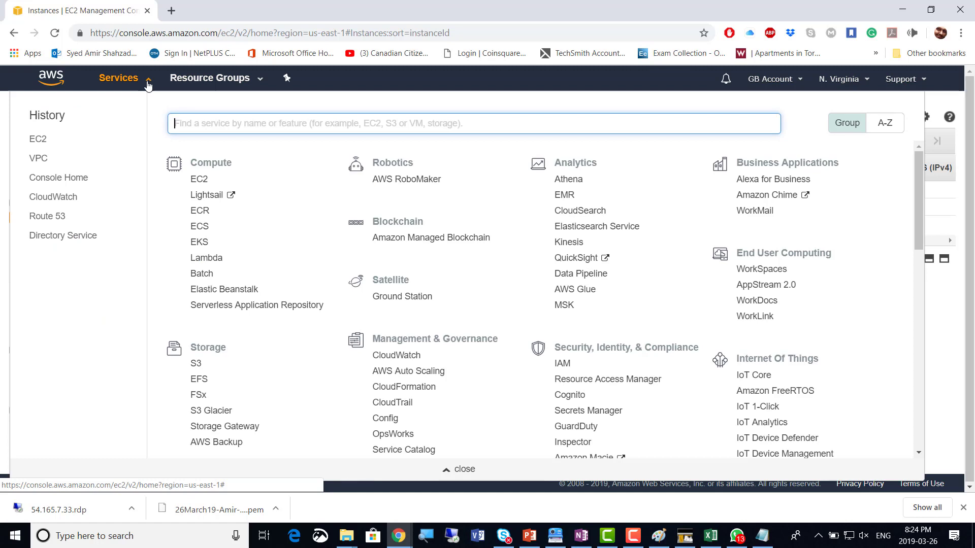
left_click(39, 163)
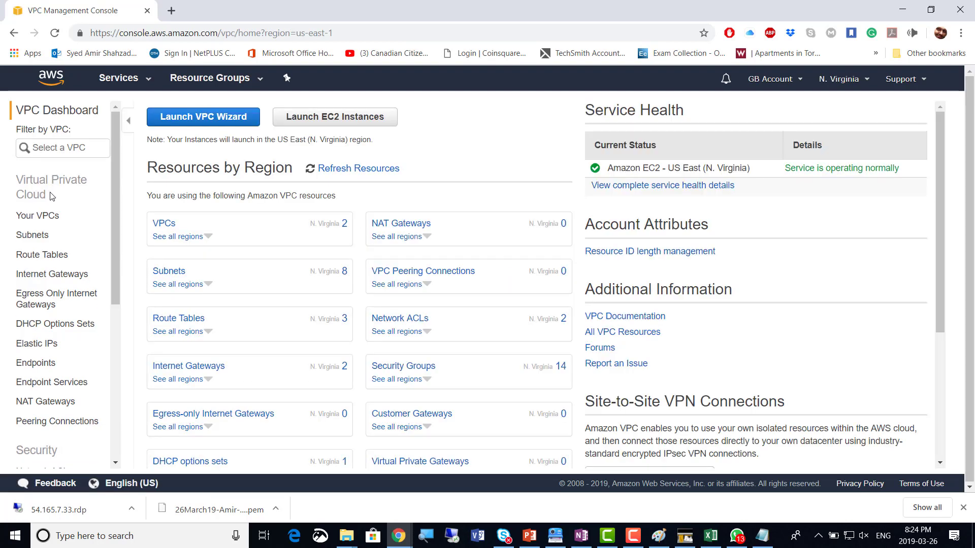
In Your VPCs, select the custom 172.16.0.0/16 VPC and open its Actions menu
left_click(38, 222)
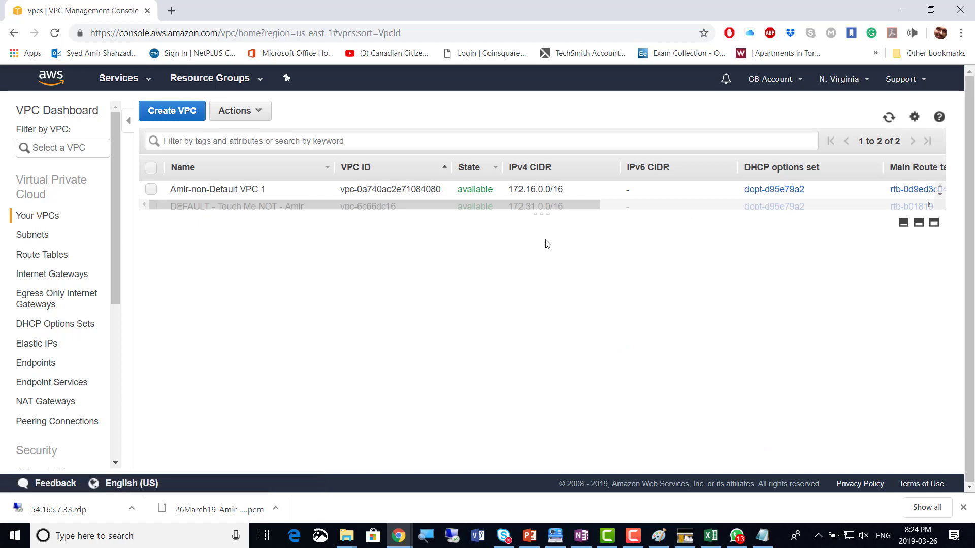
left_click_drag(536, 212, 542, 274)
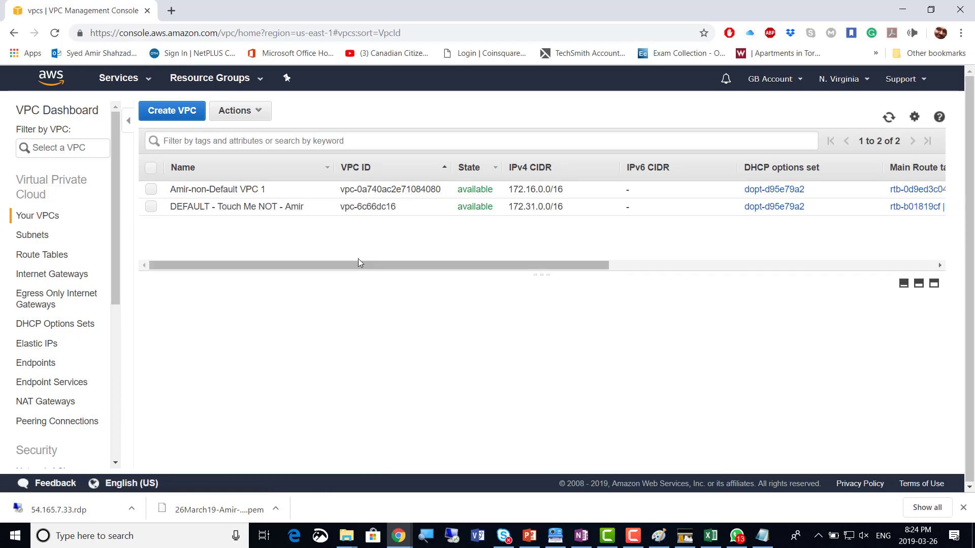
left_click(160, 196)
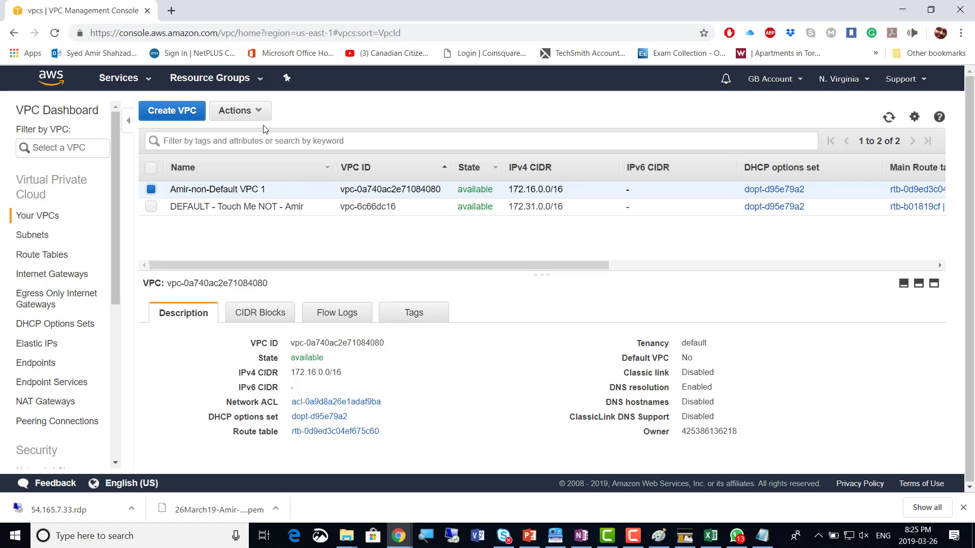
left_click(259, 111)
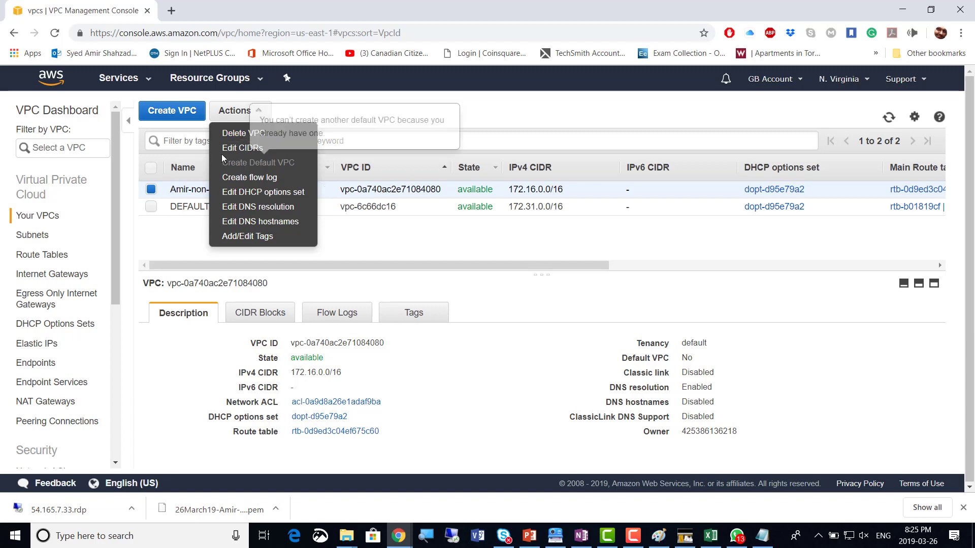
Attempt Delete VPC on 172.16.0.0/16, see the refusal, then switch to the OneNote notes
left_click(244, 135)
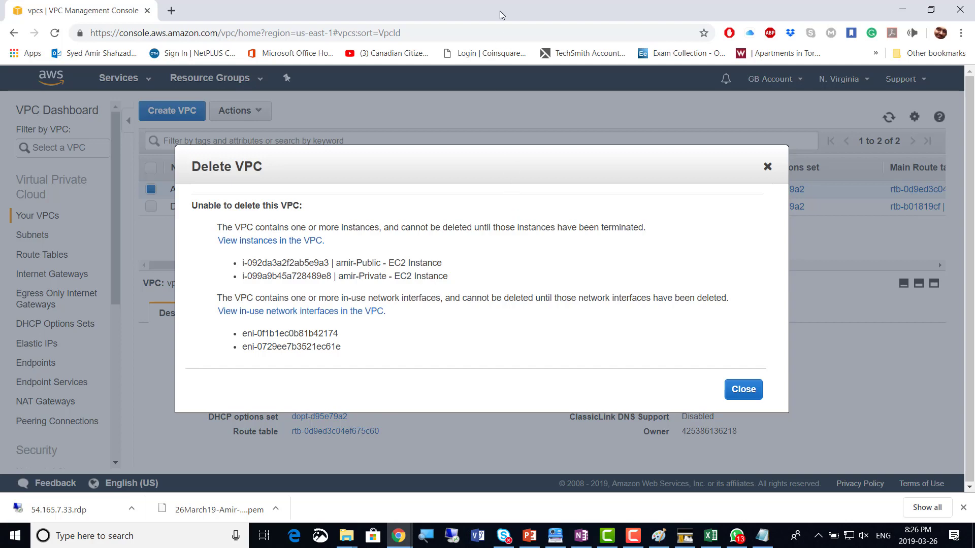
key("alt+Tab")
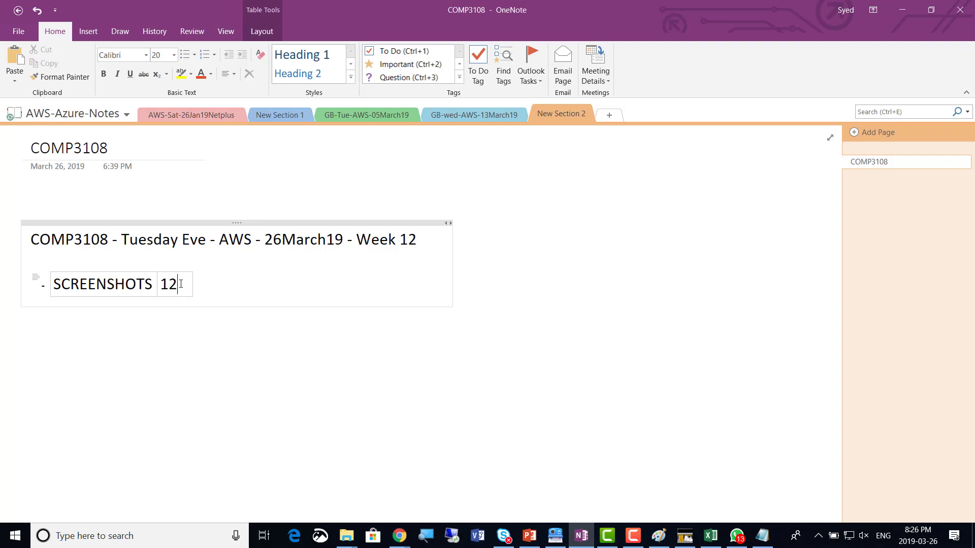
Change the SCREENSHOTS count in OneNote from 12 to 13 and return to the VPC console
key("BackSpace")
type("3")
key("alt+Tab")
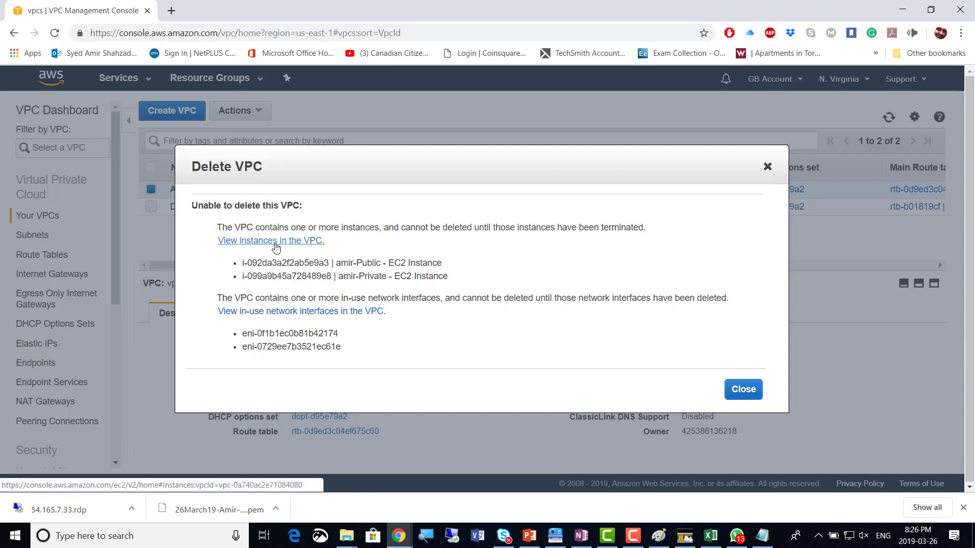
Show the VPC's instances, select amir-Public and amir-Private, and choose Instance State > Terminate
left_click(276, 243)
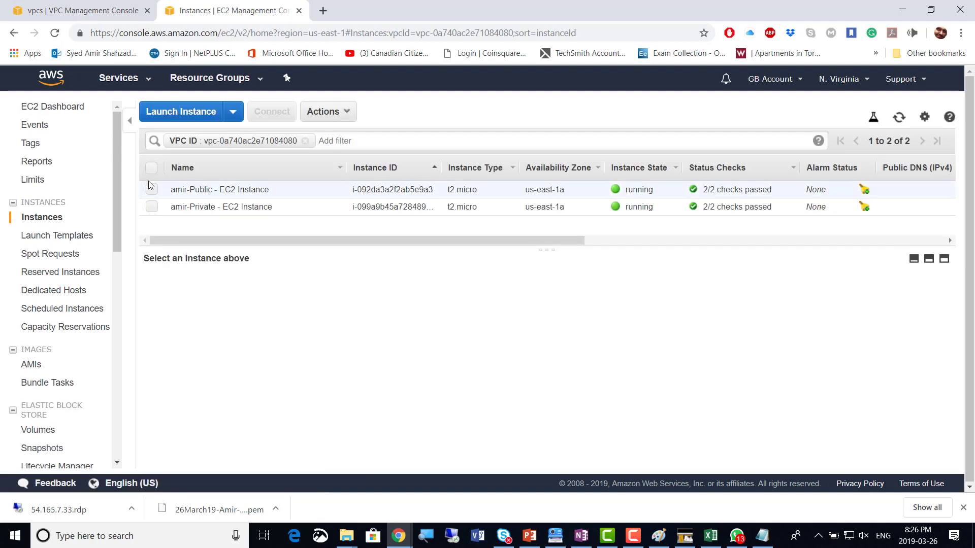
left_click(150, 173)
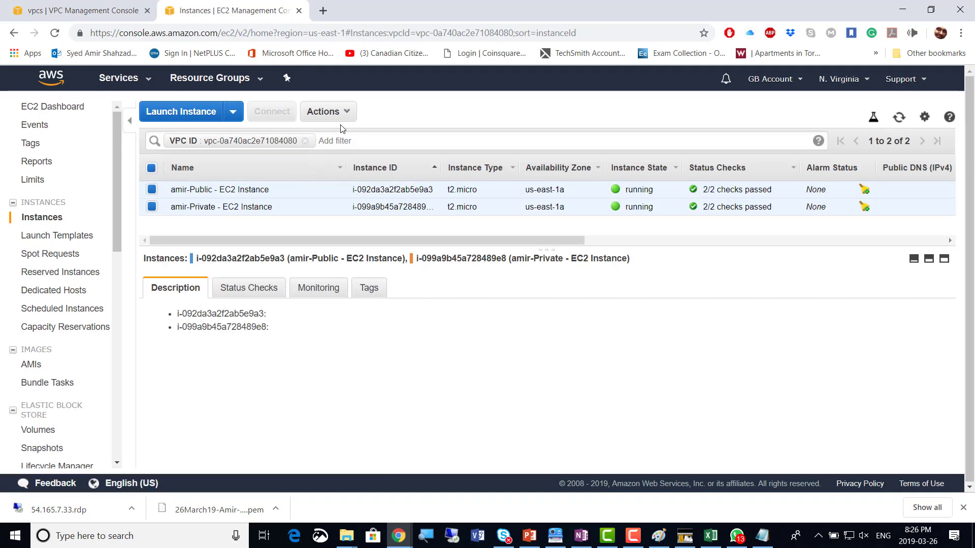
left_click(347, 114)
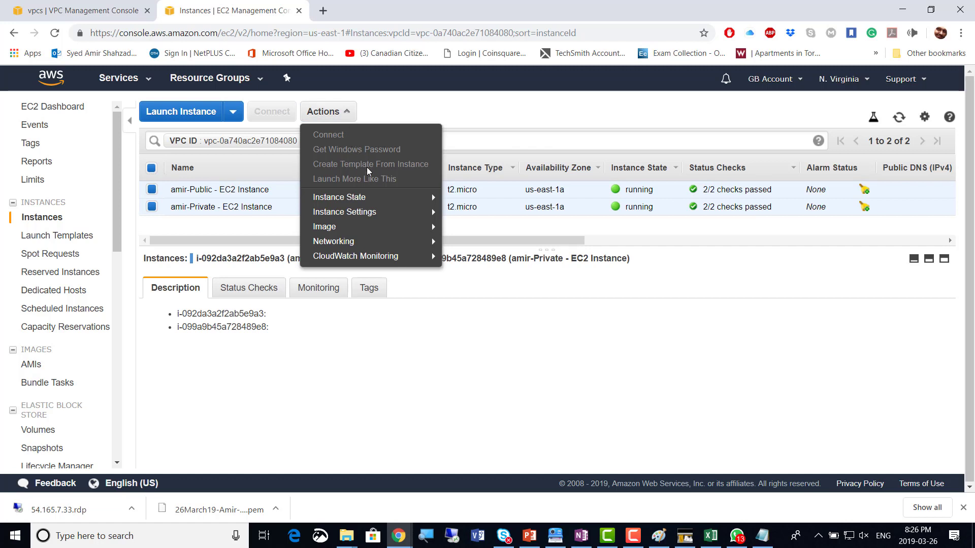
mouse_move(381, 200)
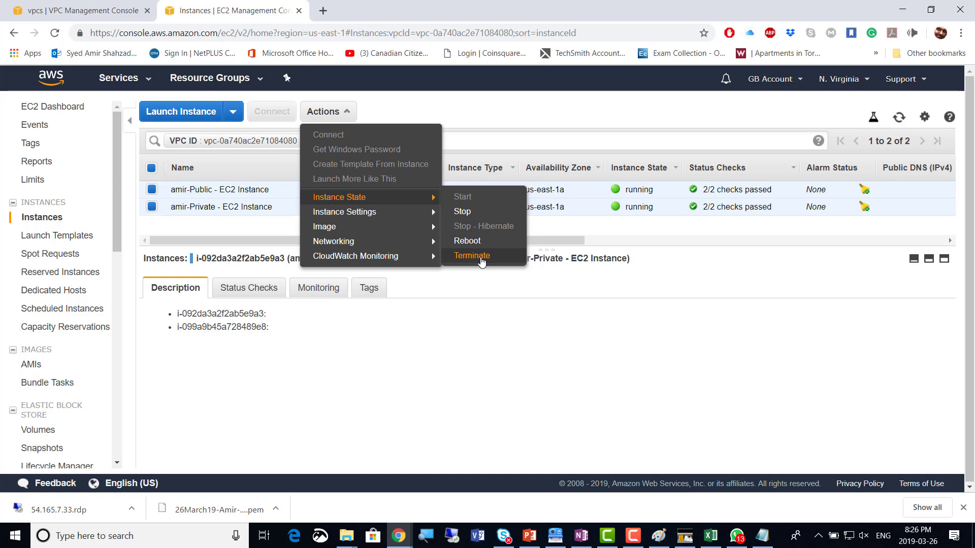
left_click(472, 256)
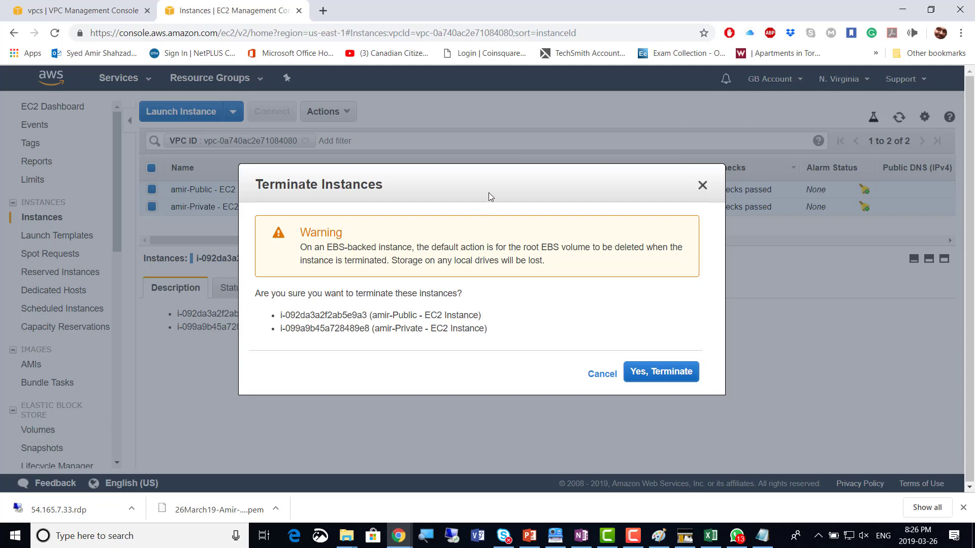
Update the OneNote screenshot count to 14, then confirm terminating amir-Public and amir-Private
left_click_drag(488, 193, 584, 121)
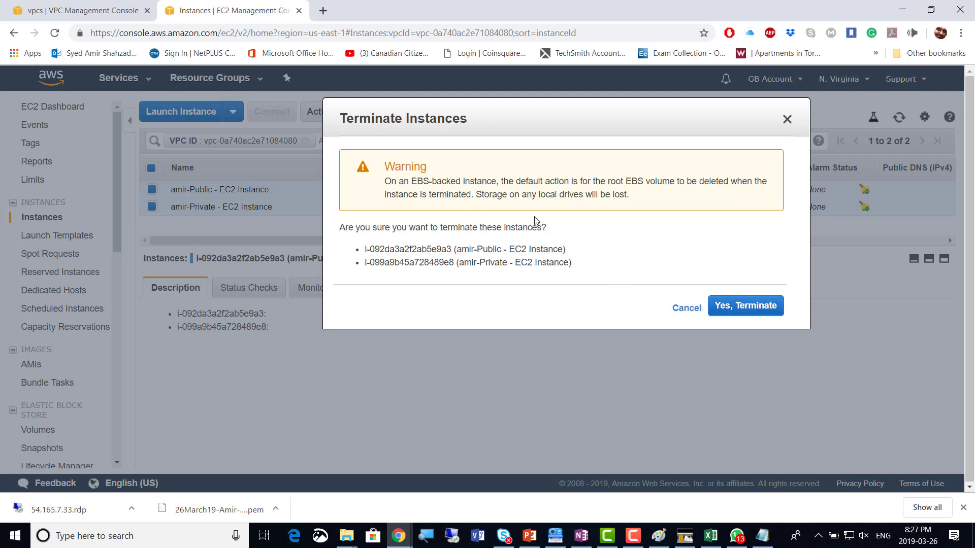
key("alt+Tab")
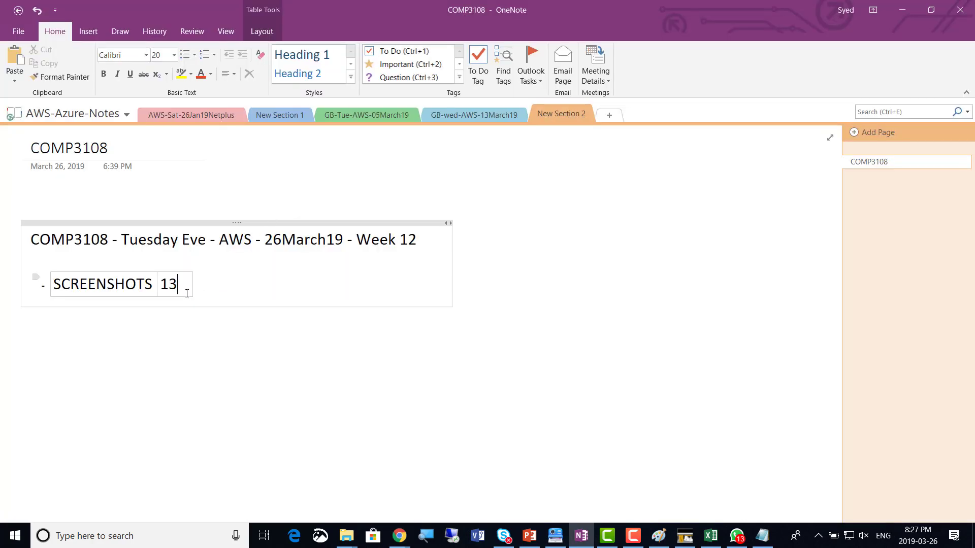
key("BackSpace")
type("4")
key("alt+Tab")
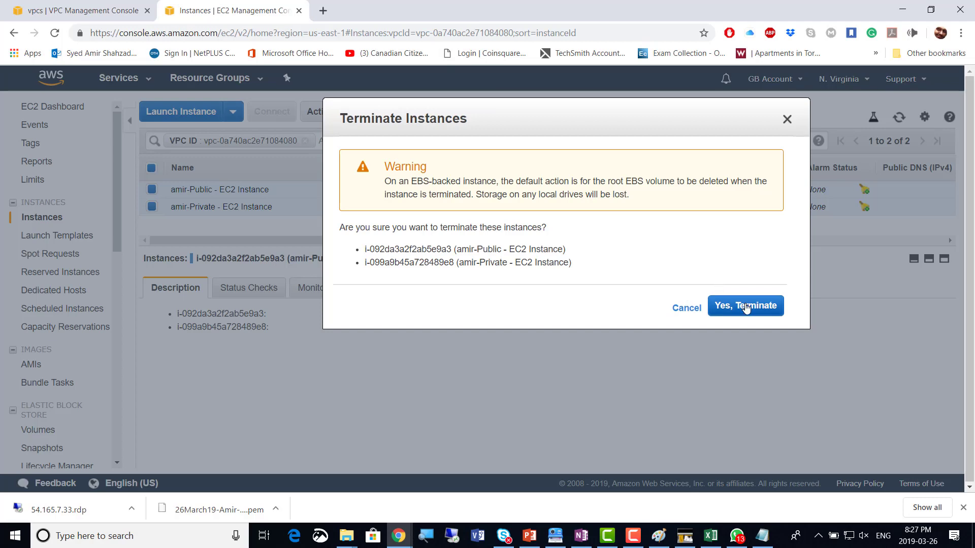
left_click(748, 308)
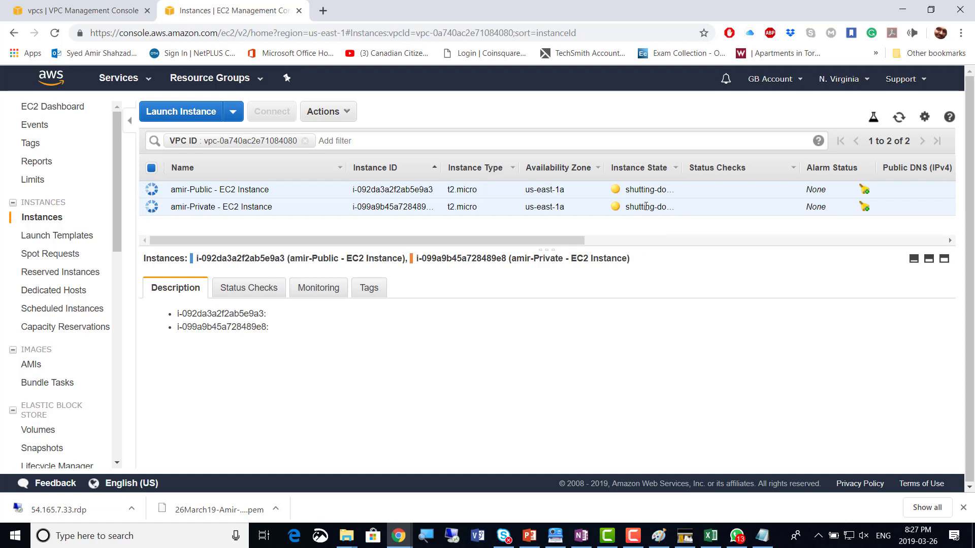
left_click(898, 118)
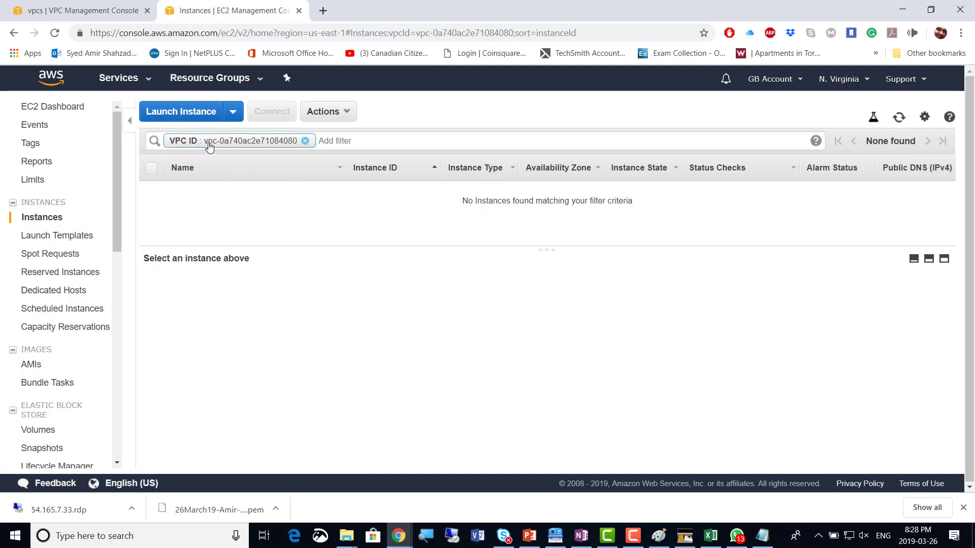
left_click(306, 142)
left_click(412, 121)
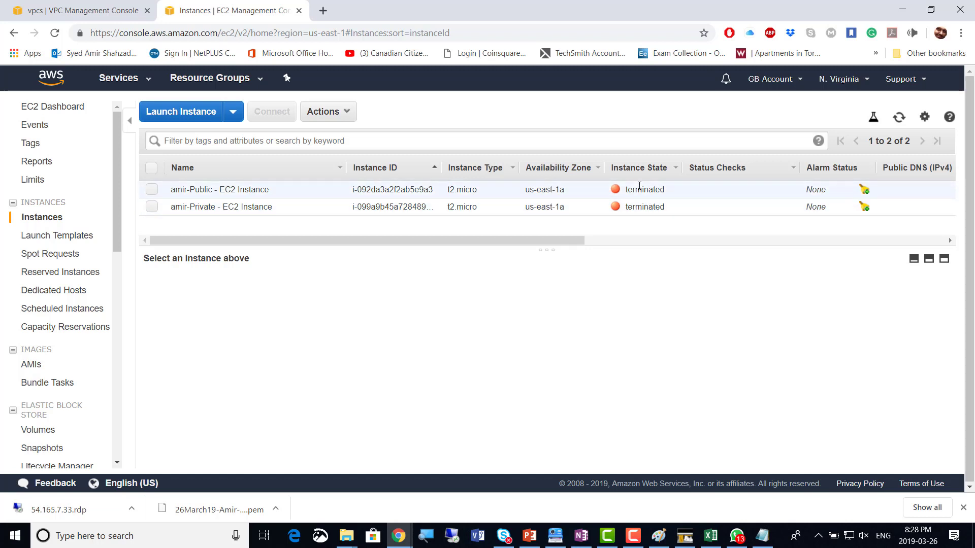
left_click(898, 117)
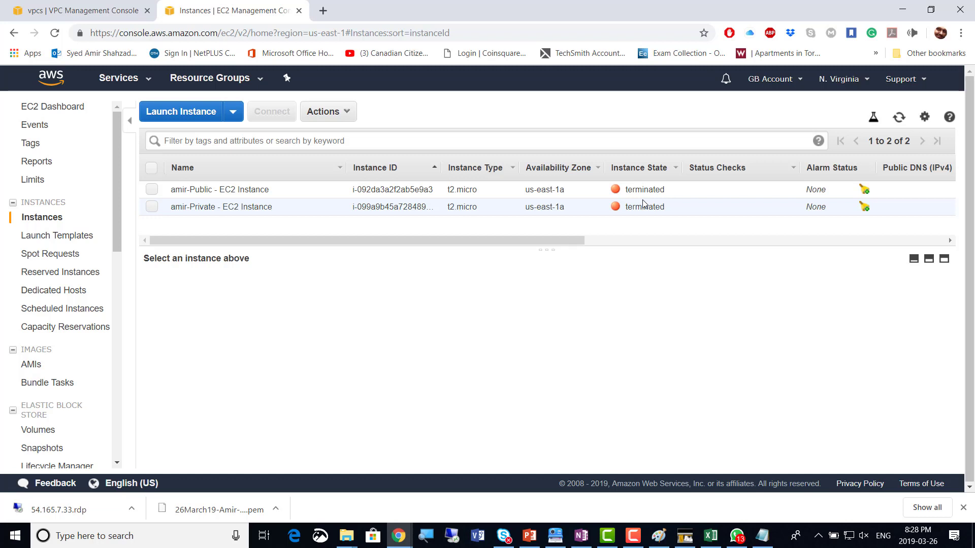
left_click(898, 124)
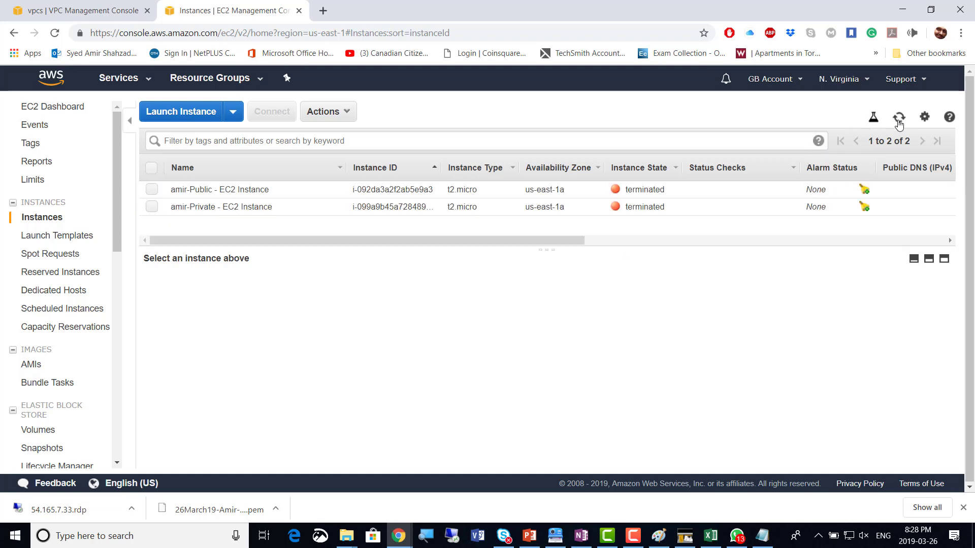
left_click(899, 121)
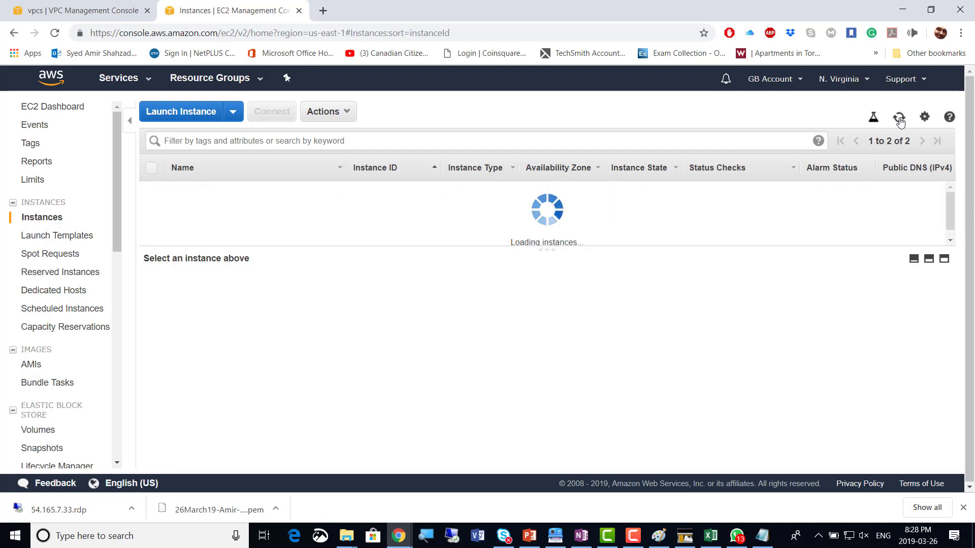
left_click(899, 120)
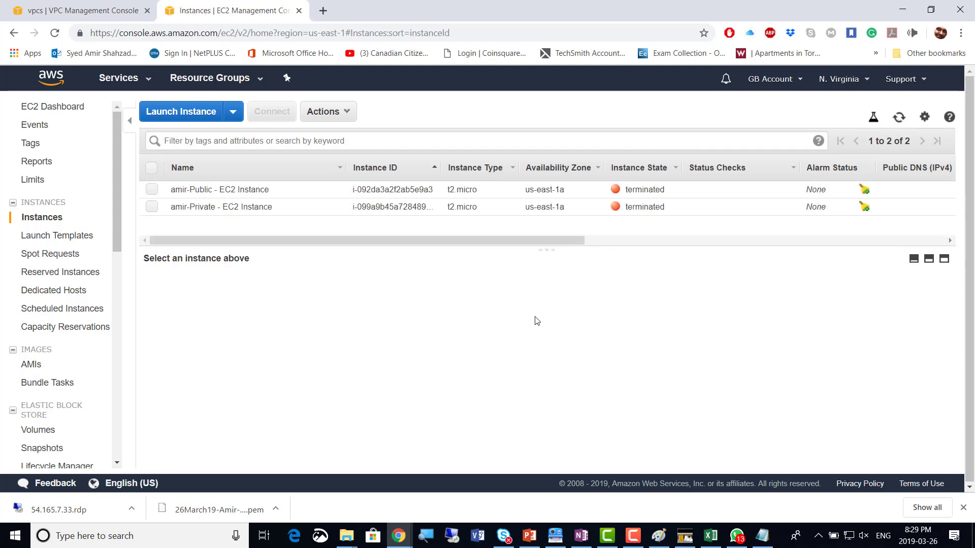
left_click(898, 121)
left_click(897, 121)
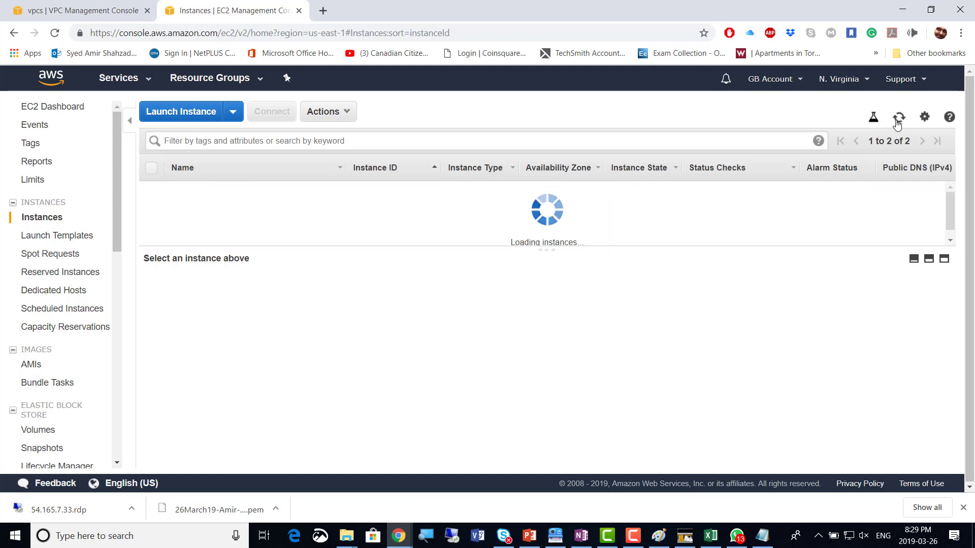
left_click(898, 121)
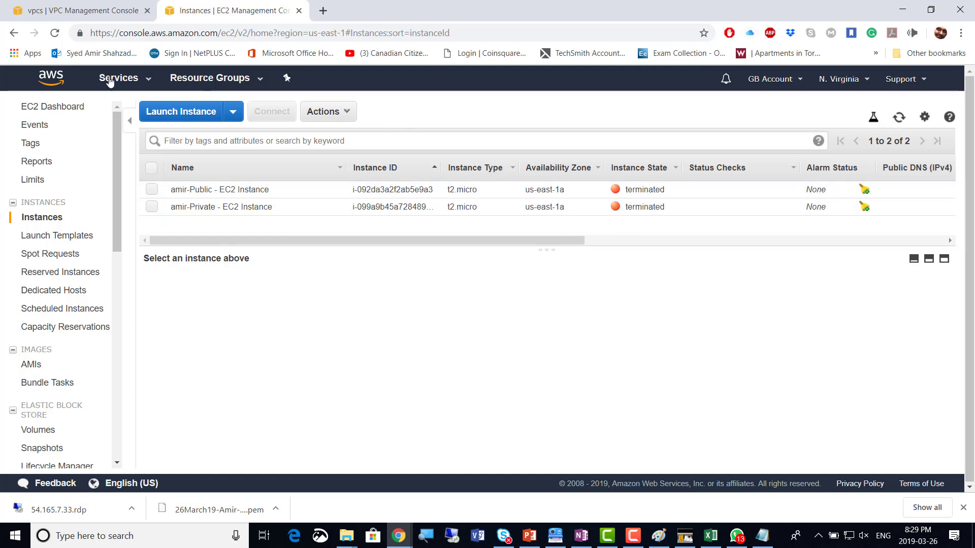
Refresh the EC2 instance list a few times, then switch to the VPC Dashboard via Services
left_click(148, 87)
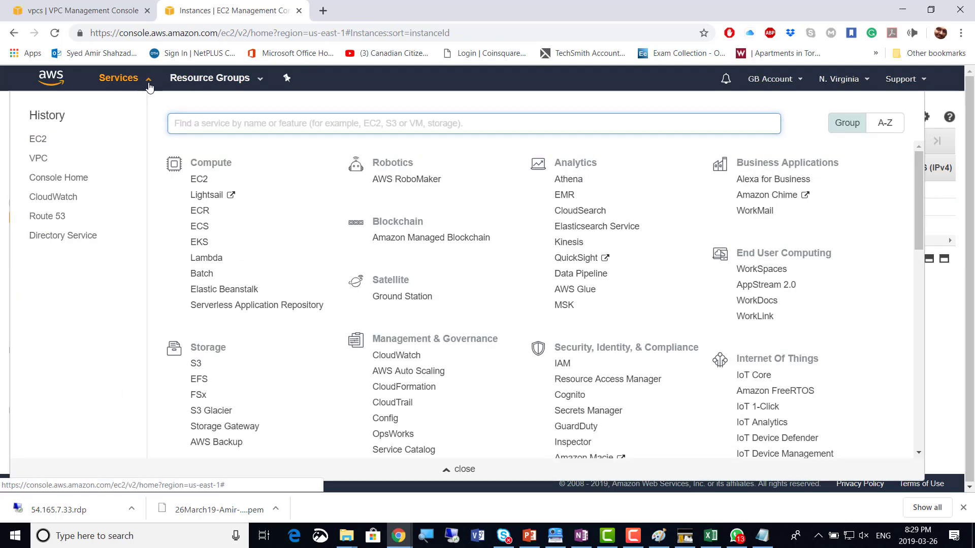
left_click(149, 86)
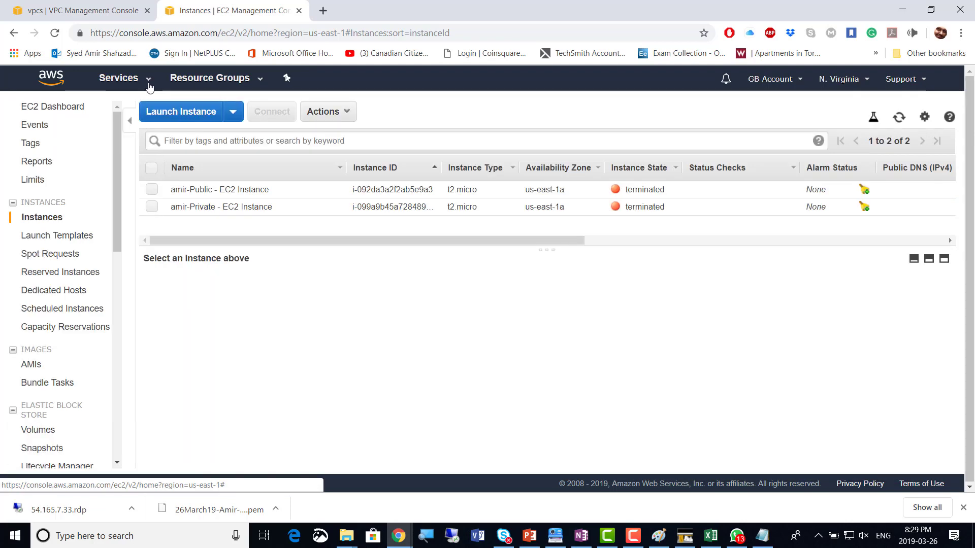
left_click(150, 86)
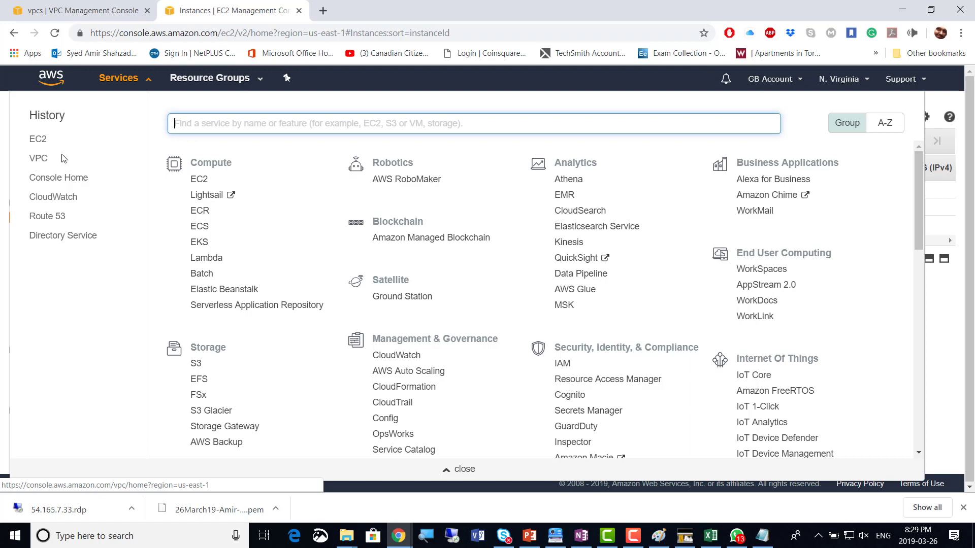
left_click(149, 88)
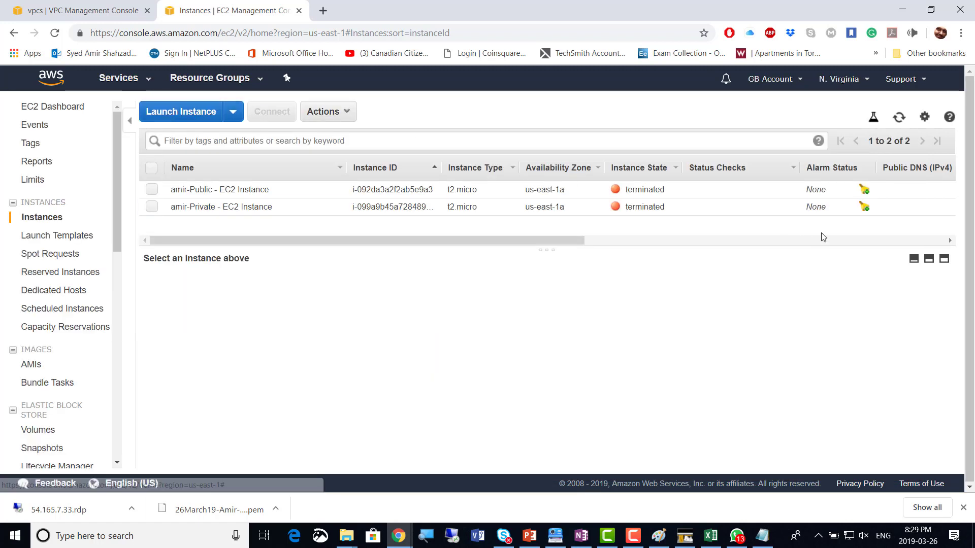
left_click(900, 118)
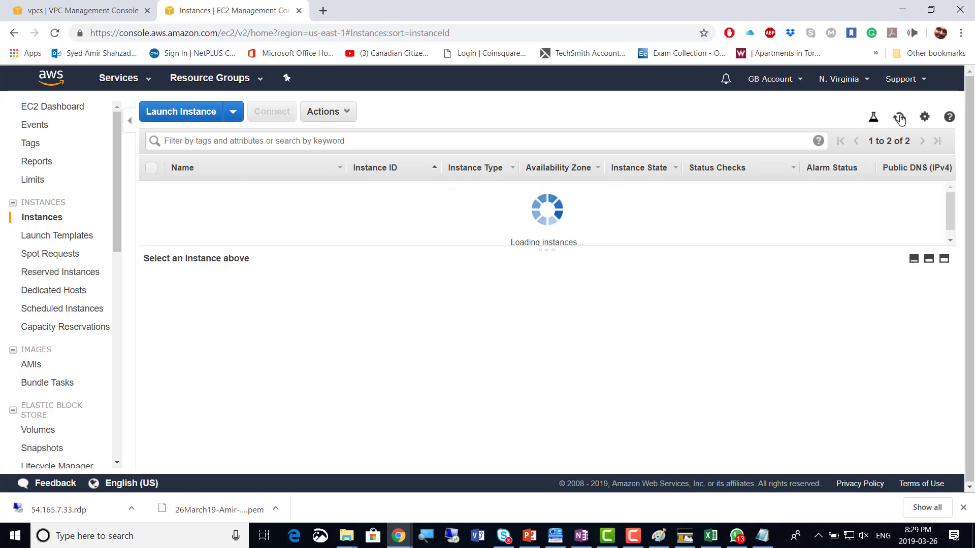
left_click(899, 118)
left_click(900, 119)
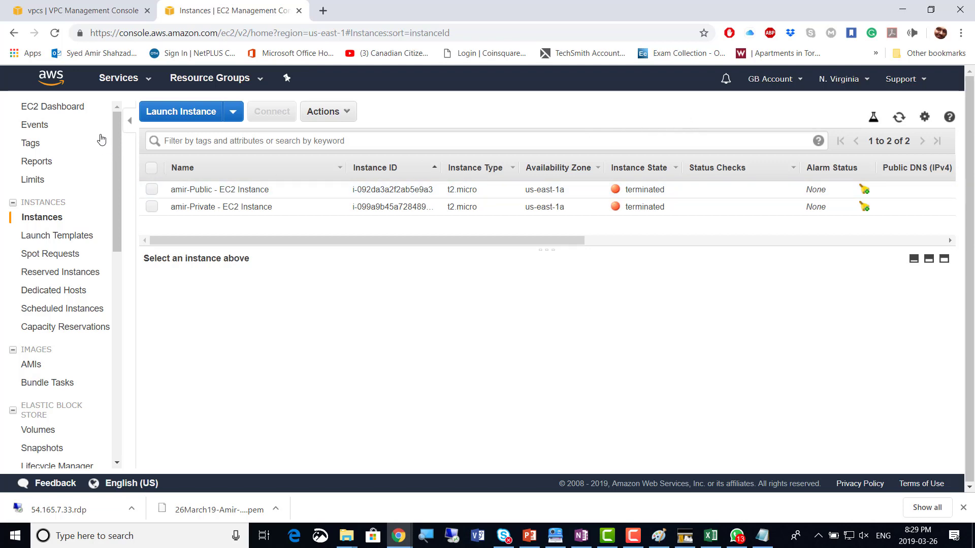
left_click(146, 80)
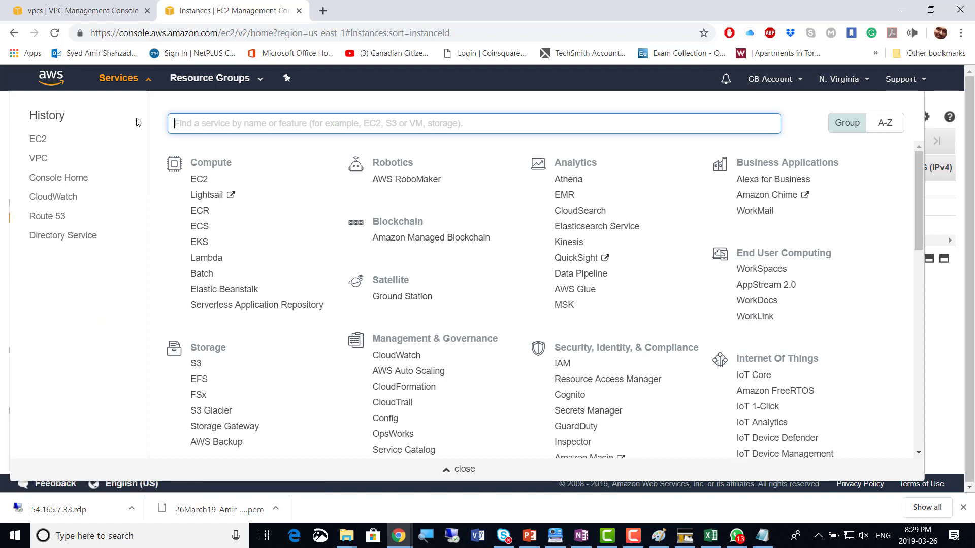
left_click(41, 160)
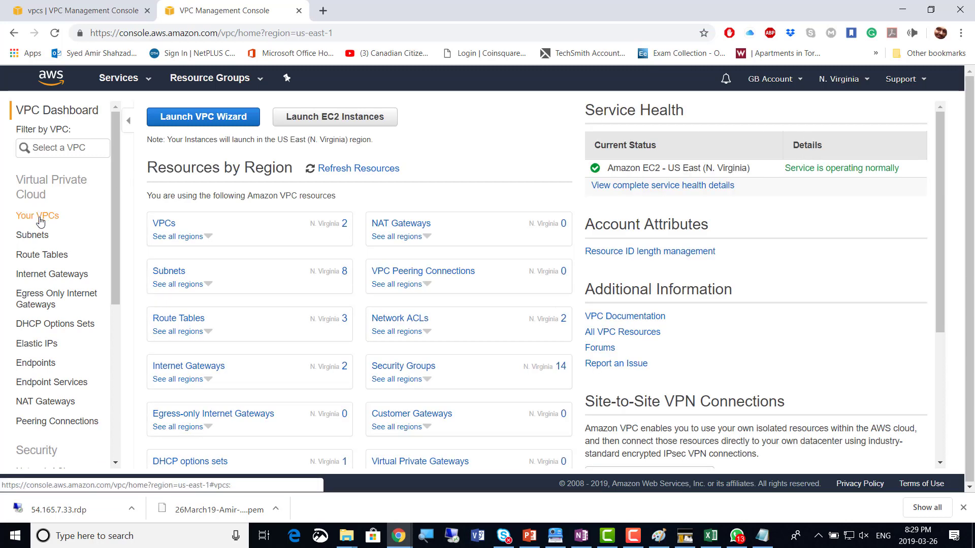
Select the 172.16.0.0/16 VPC, reload the VPC console, reselect it and open its Actions menu
left_click(41, 217)
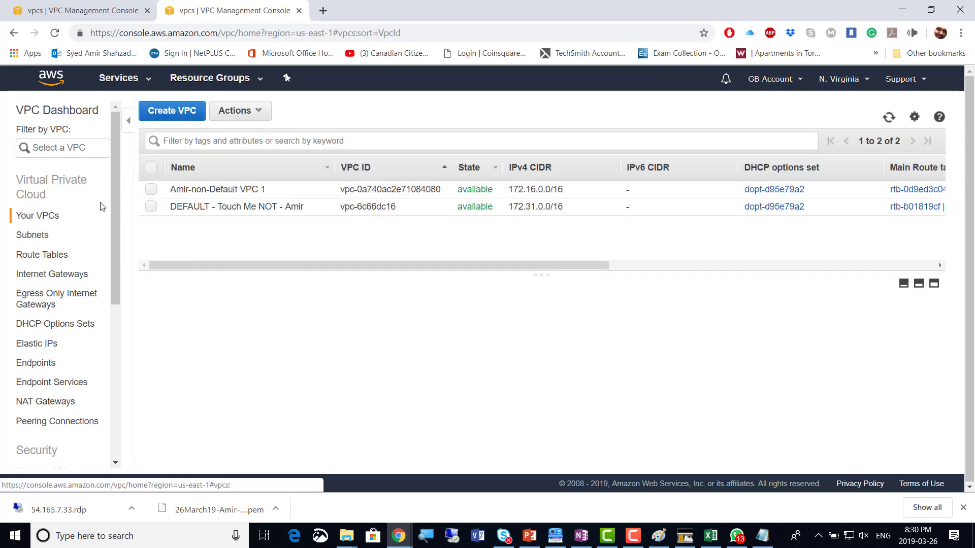
left_click(151, 189)
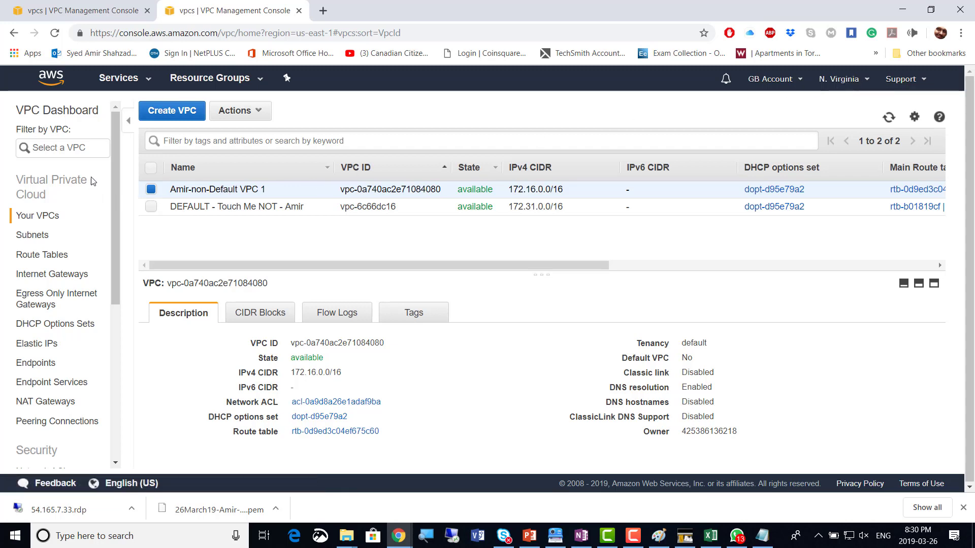
left_click(140, 79)
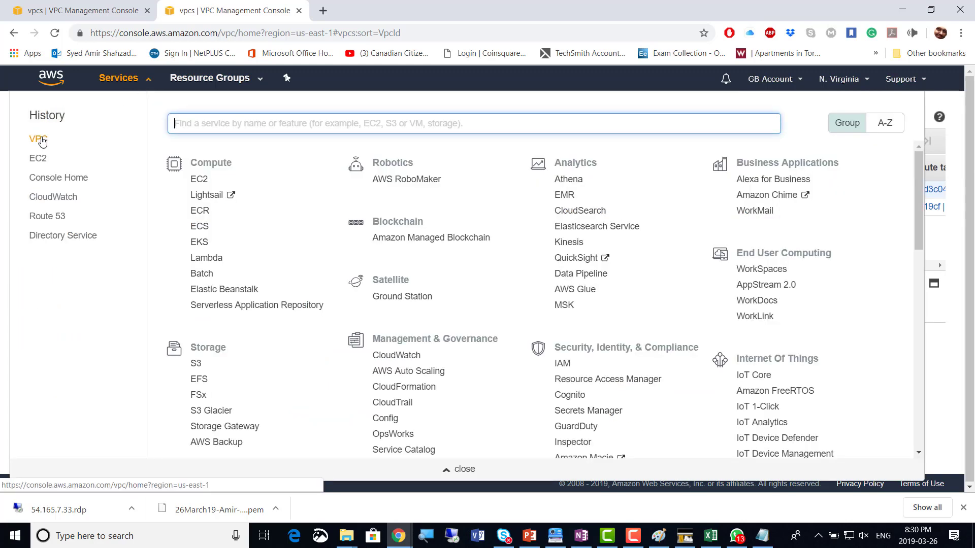
left_click(40, 141)
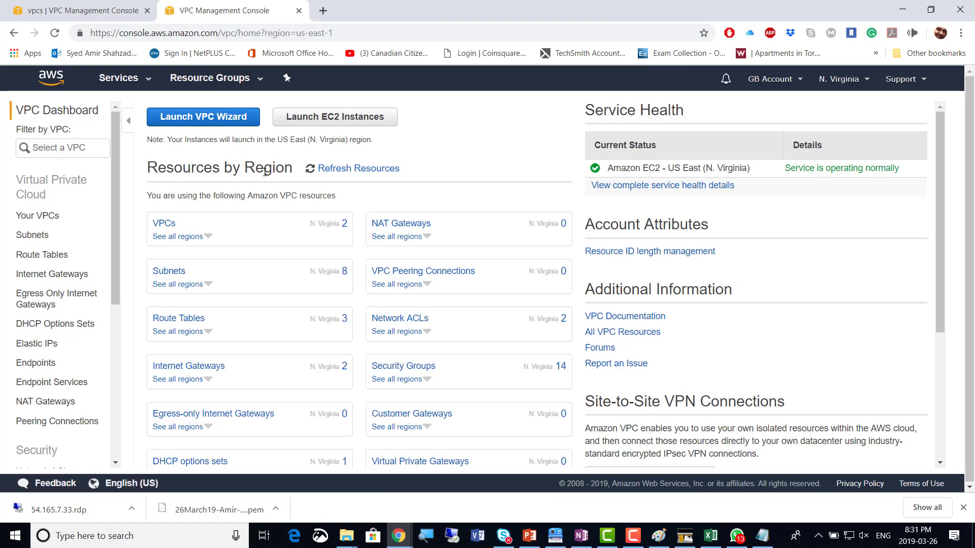
left_click(40, 216)
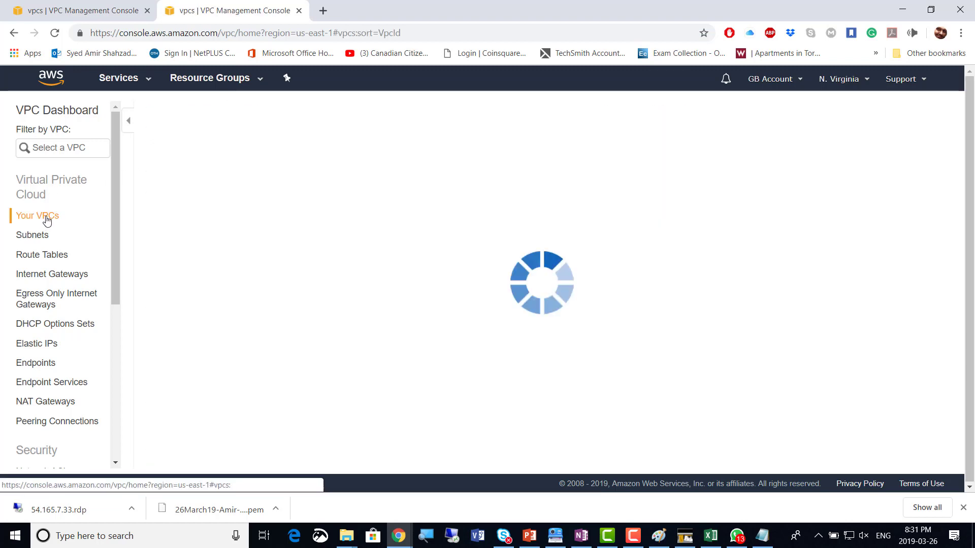
left_click(151, 189)
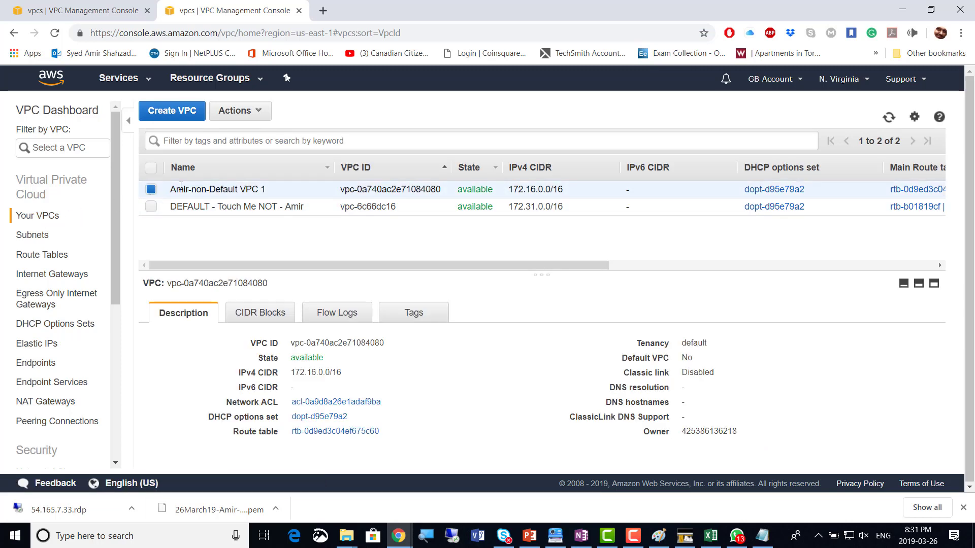
left_click(258, 109)
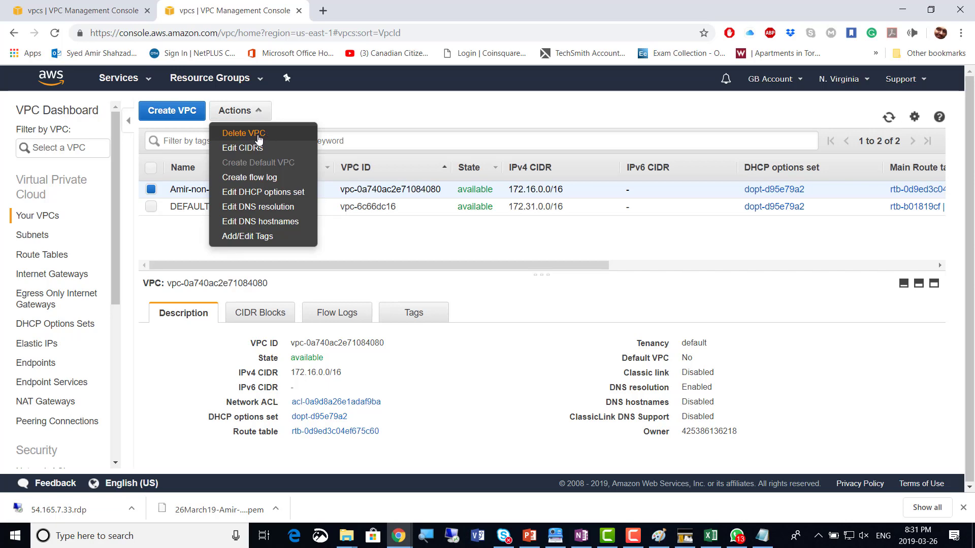
Choose Delete VPC, bump the OneNote screenshot count to 15, then confirm the VPC deletion
left_click(260, 135)
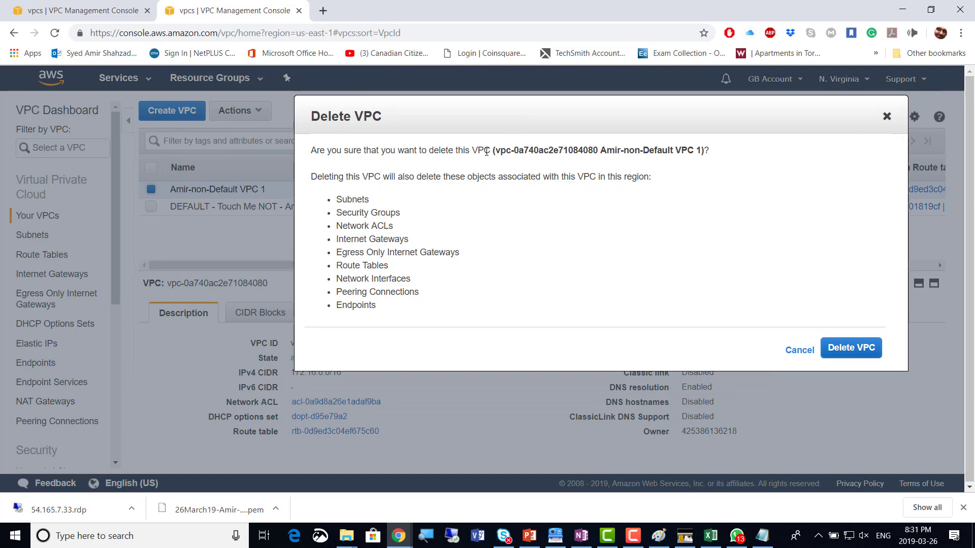
key("alt+Tab")
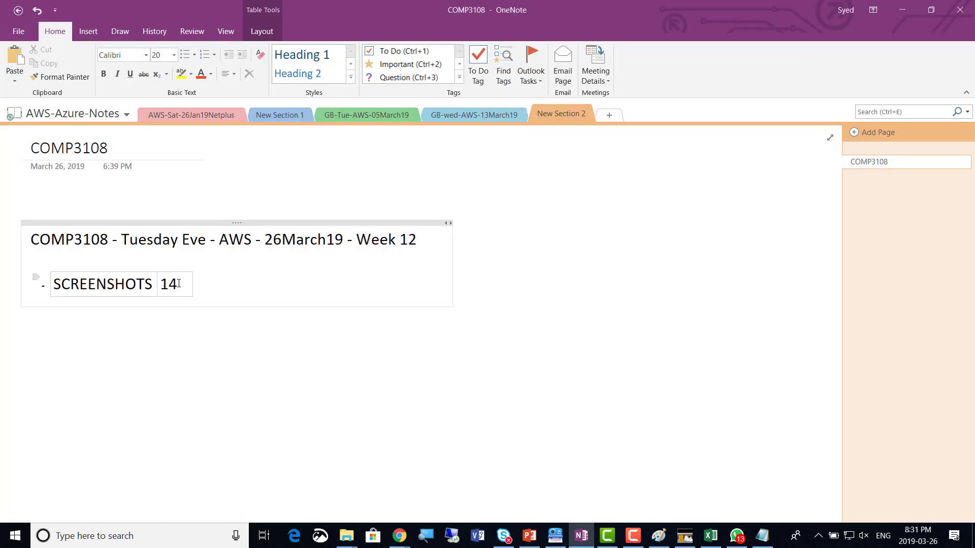
key("BackSpace")
type("5")
key("alt+Tab")
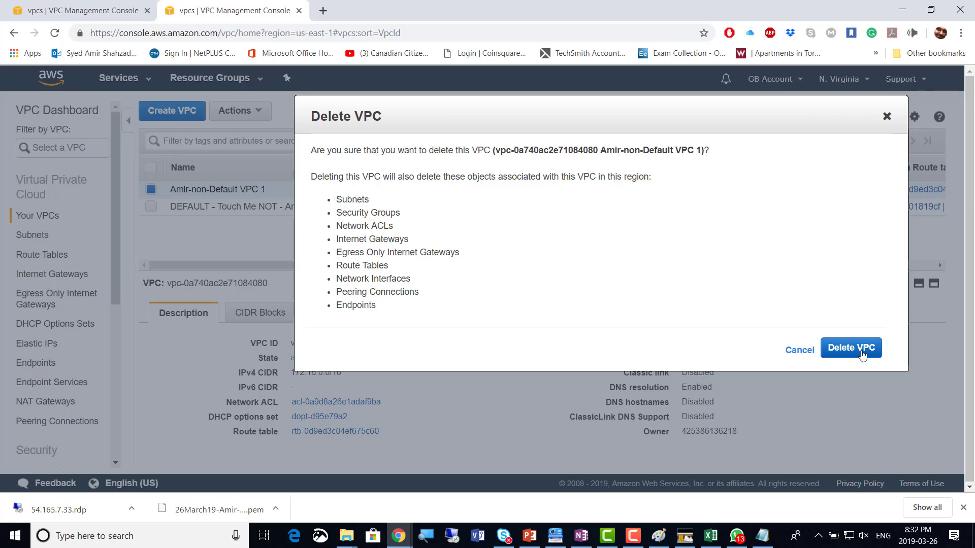
left_click(862, 350)
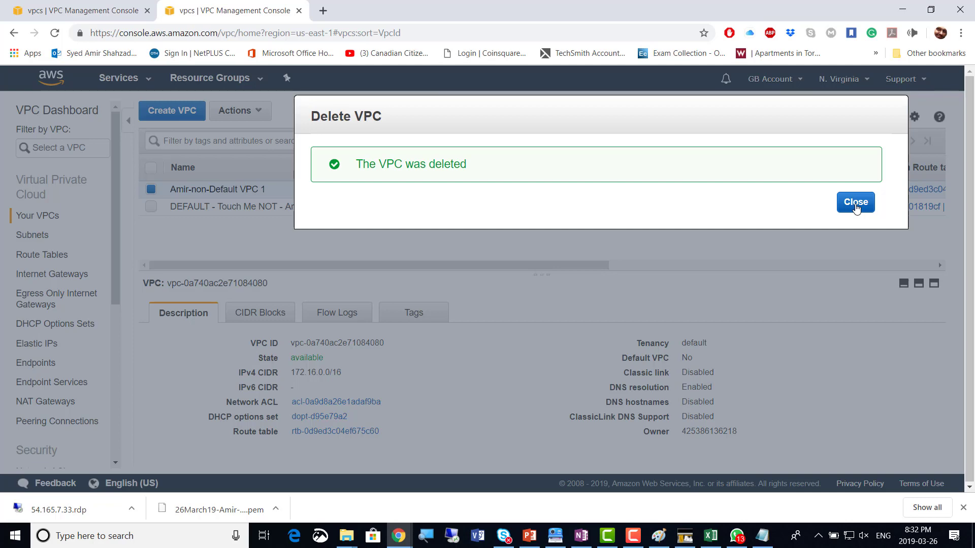
Dismiss the deletion notice and check internet gateways, subnets and route tables before returning to VPCs
left_click(856, 204)
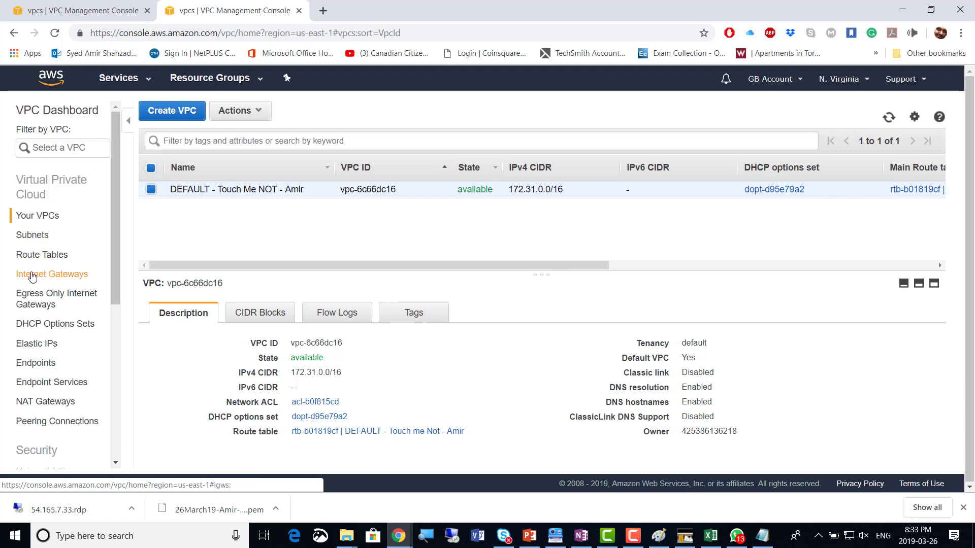
left_click(45, 274)
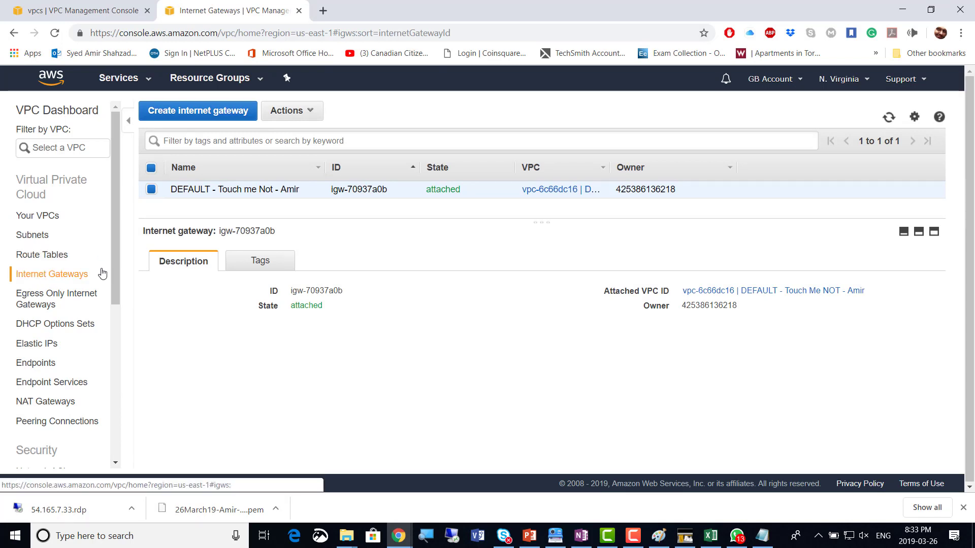
left_click(48, 235)
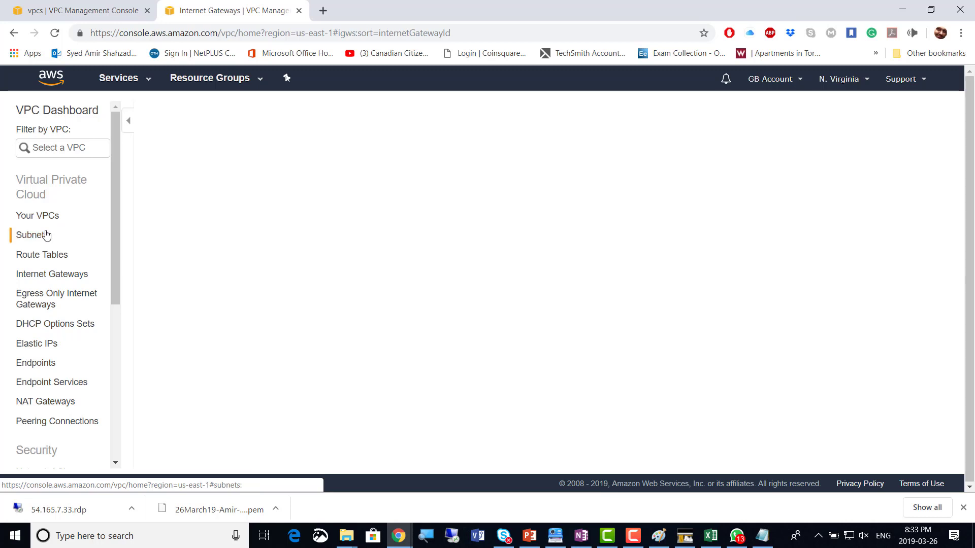
left_click(55, 256)
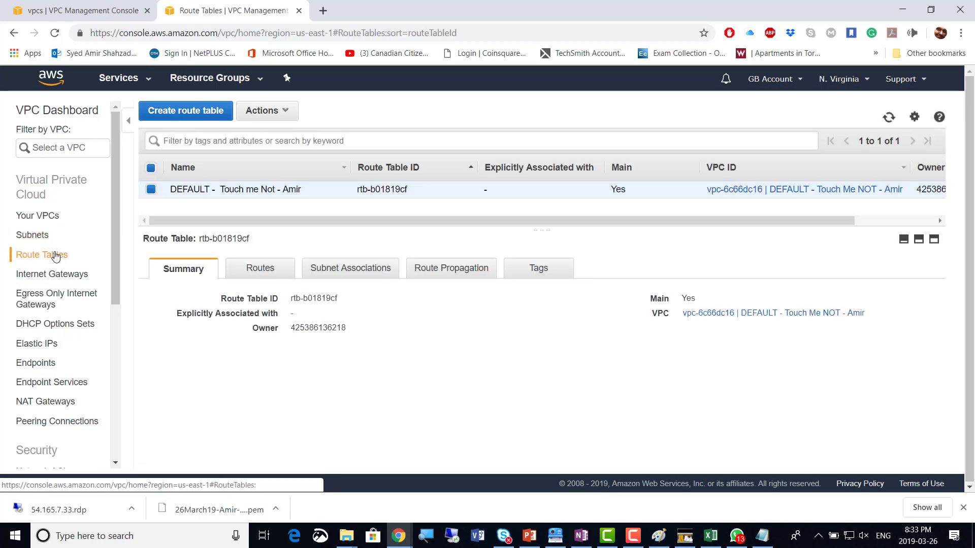
left_click(36, 215)
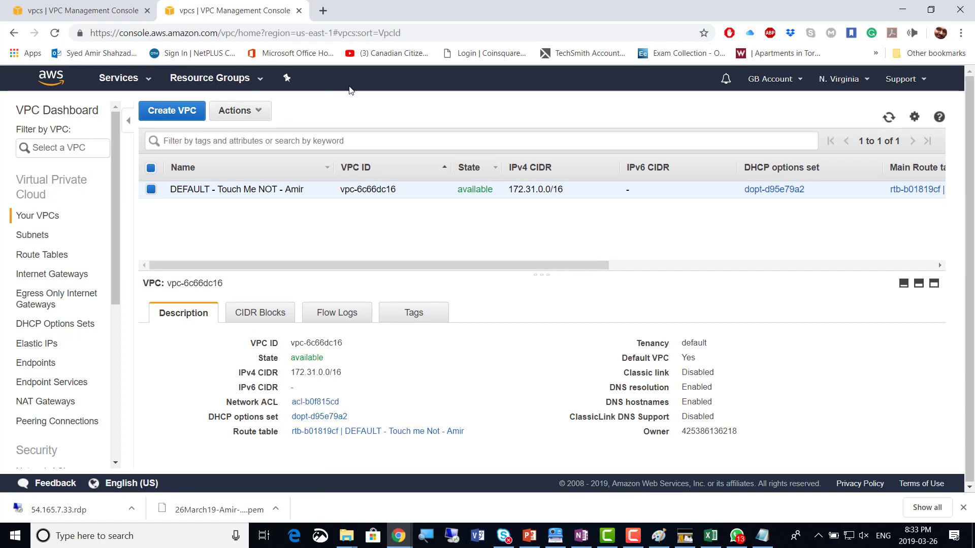
Dismiss the failed VPC deletion notice in the other console tab and close that duplicate tab
left_click(110, 10)
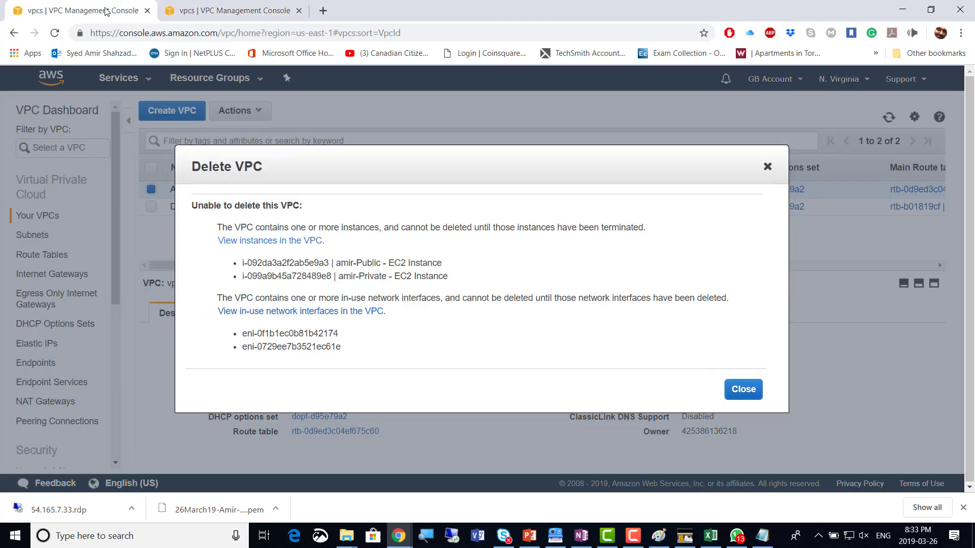
left_click(736, 389)
left_click(147, 10)
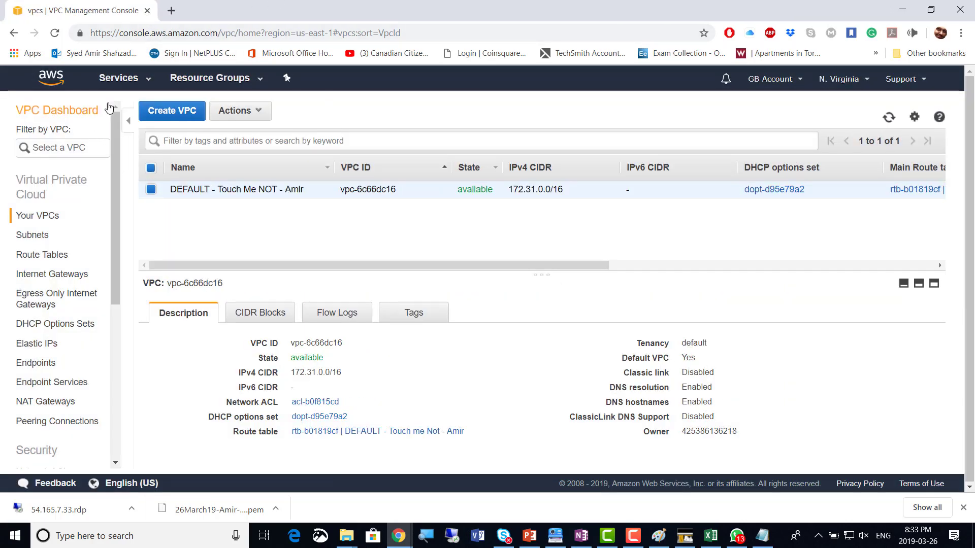
Open Directory Service from the Security, Identity & Compliance services, then bring the Paint diagram forward
left_click(118, 78)
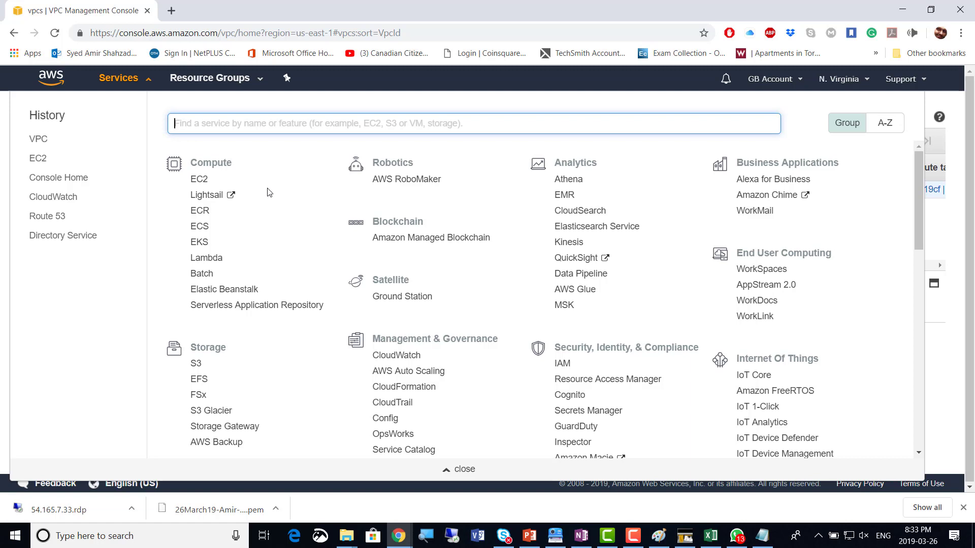
scroll(286, 276, "down", 2)
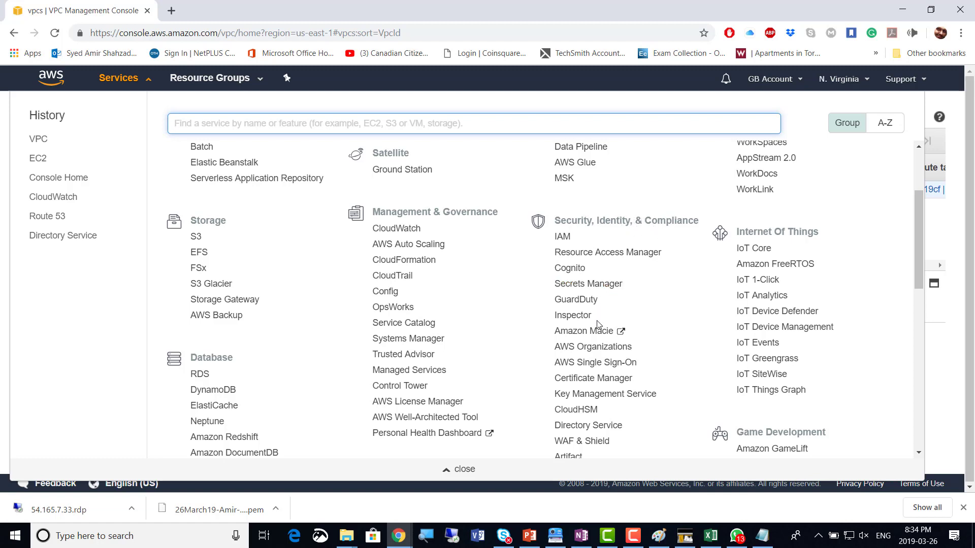
scroll(599, 355, "down", 1)
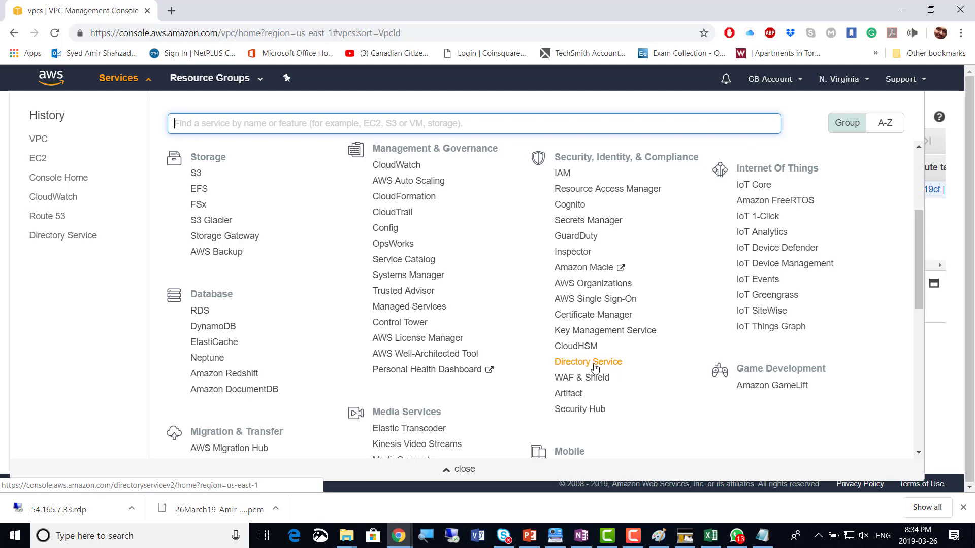
left_click(590, 364)
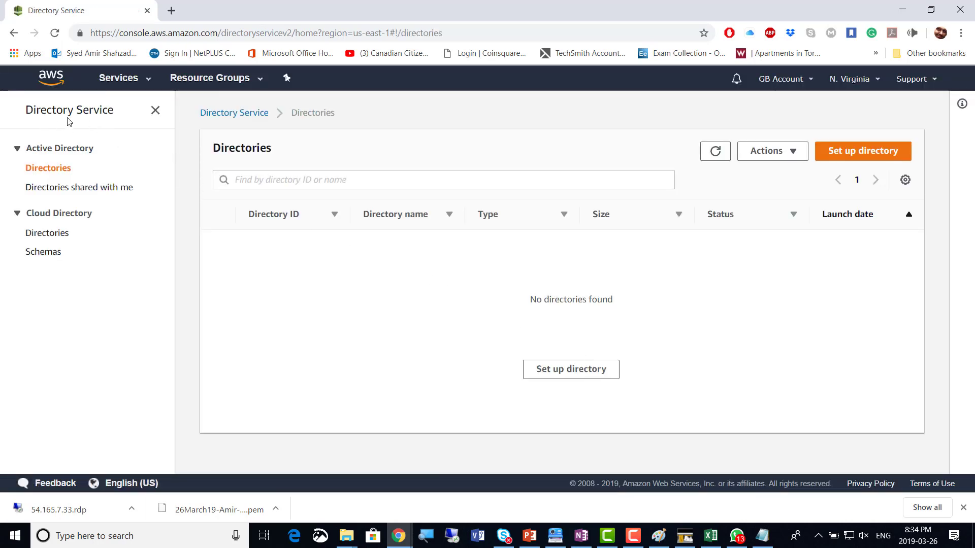
left_click(659, 536)
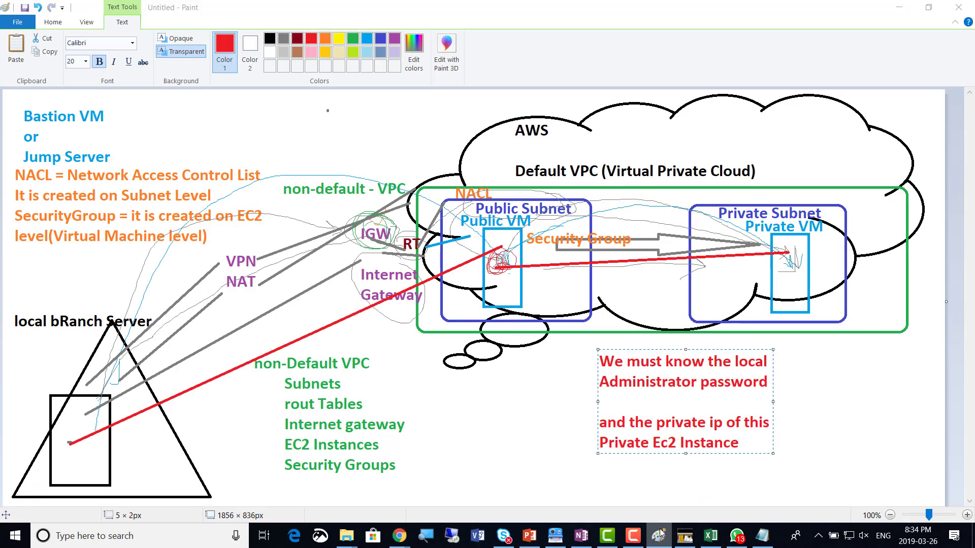
Start a new Paint canvas and draw a large thought cloud callout across it
right_click(659, 537)
left_click(626, 470)
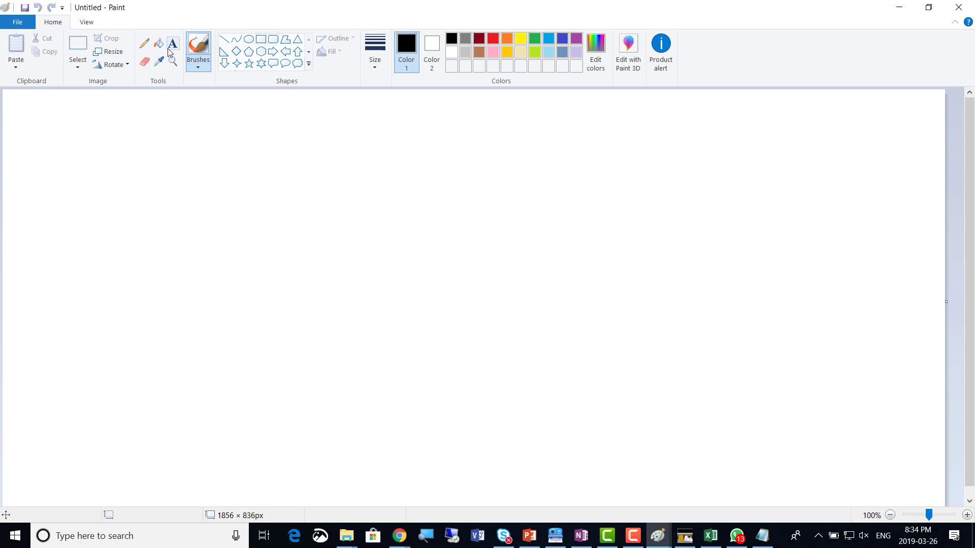
left_click(297, 63)
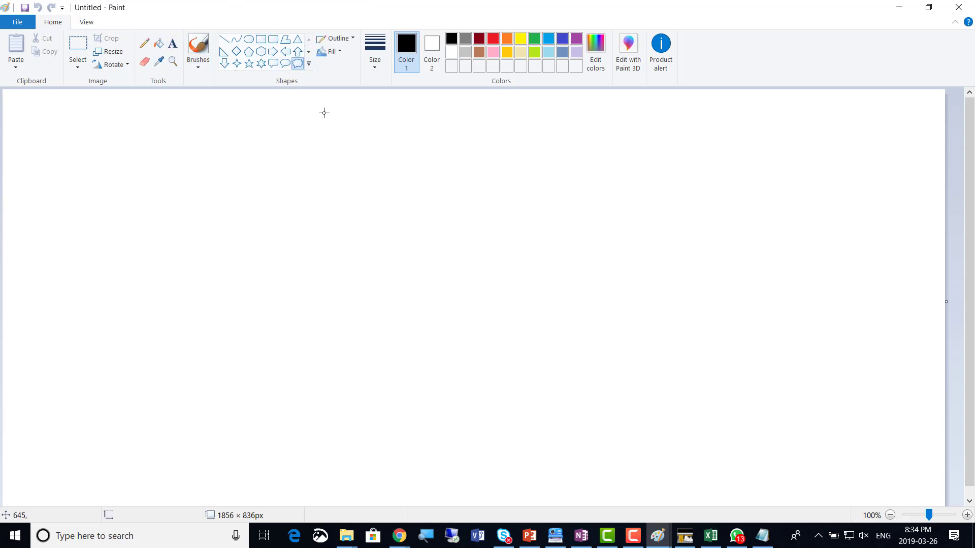
mouse_move(293, 98)
left_mouse_down()
mouse_move(537, 196)
mouse_move(970, 502)
mouse_move(925, 466)
left_mouse_up()
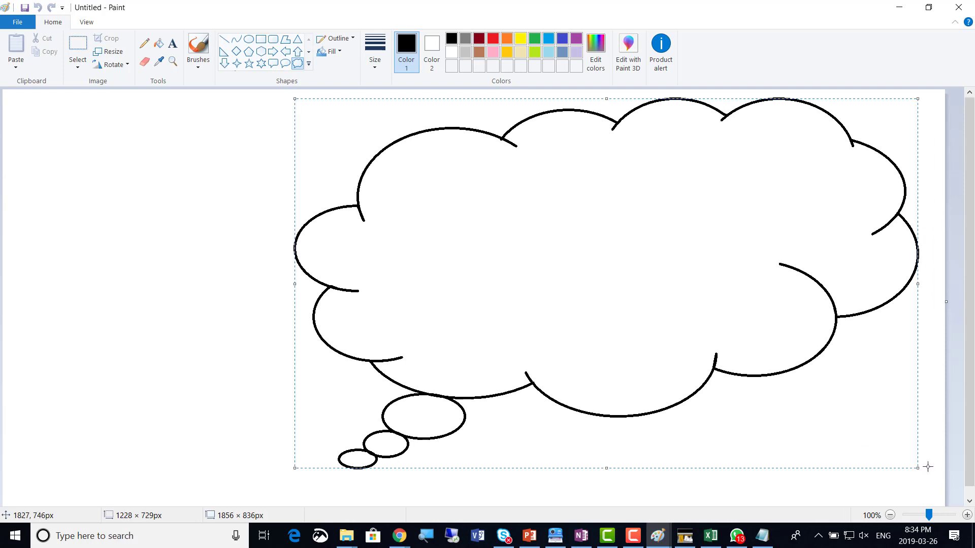
left_click(275, 135)
Add notes 'ActiveDirectory / SaaS / Software as a service' plus the domain remark, moved to the upper left
left_click(173, 43)
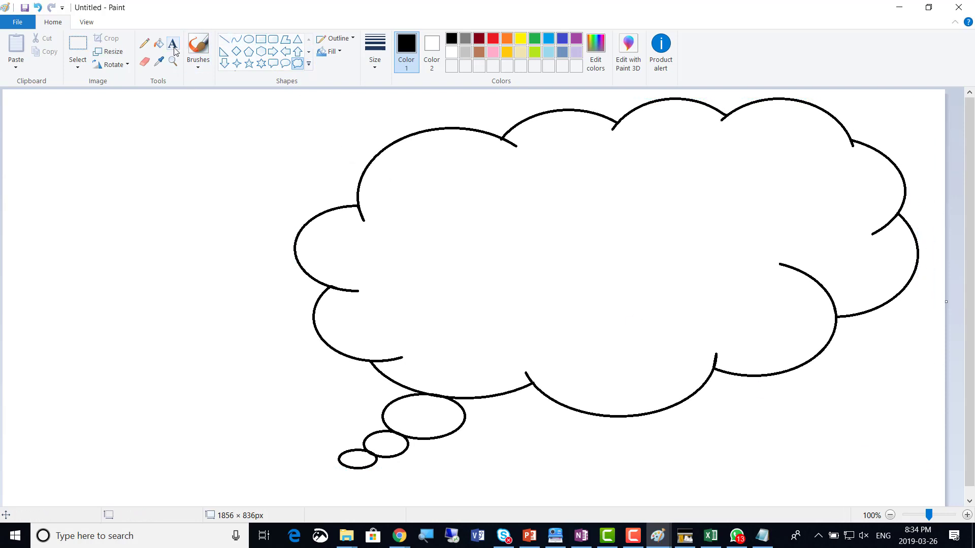
left_click(406, 177)
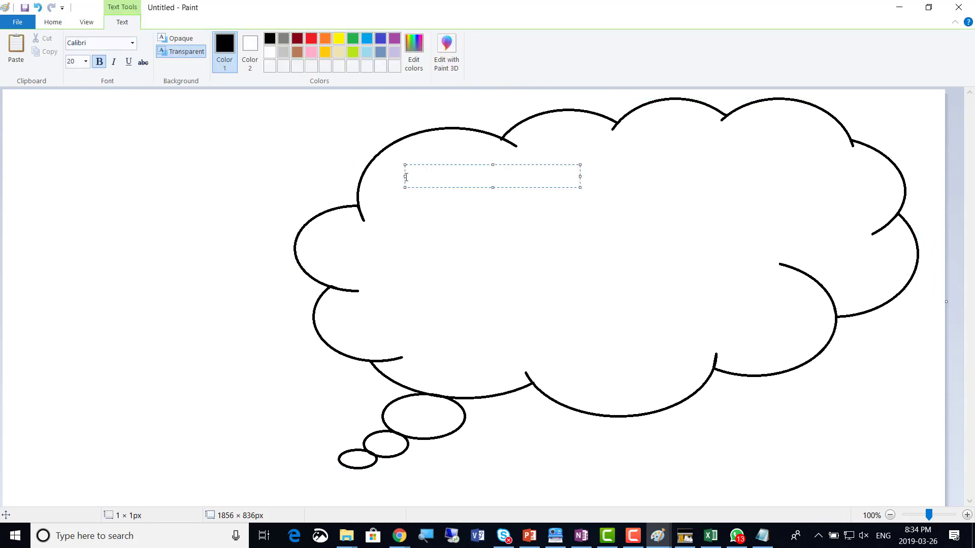
type("ActiveDirectory")
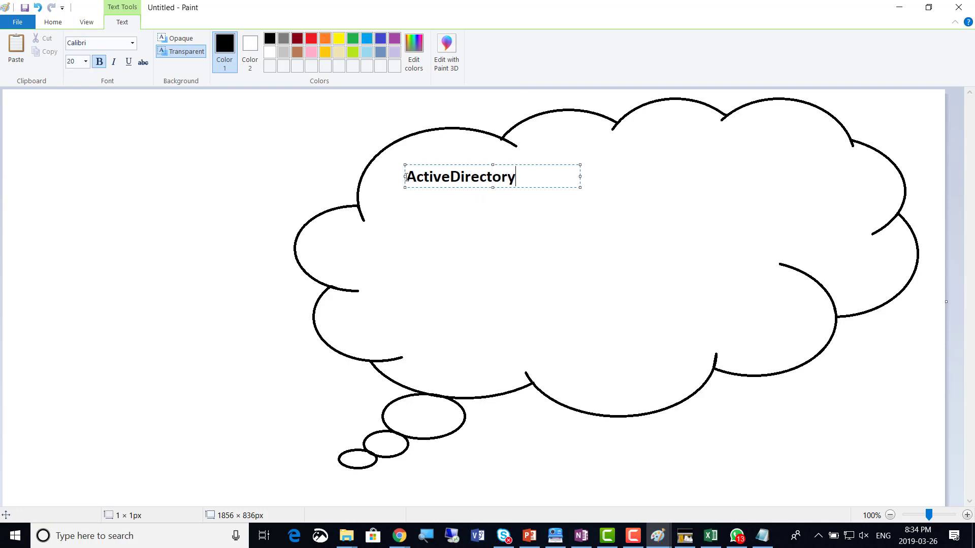
key("Return")
key("Return")
type("SaaS")
key("Return")
type("Software")
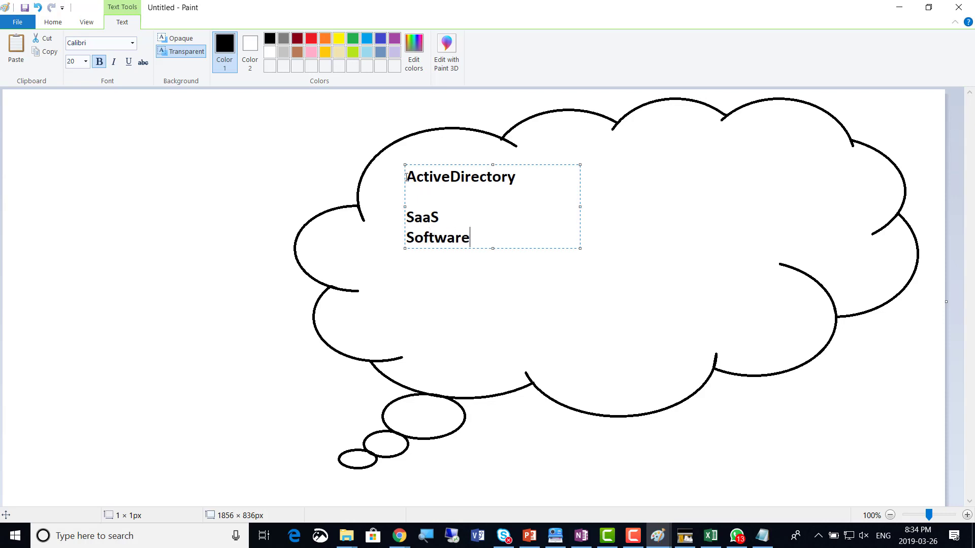
type(" as a service")
key("Return")
key("Return")
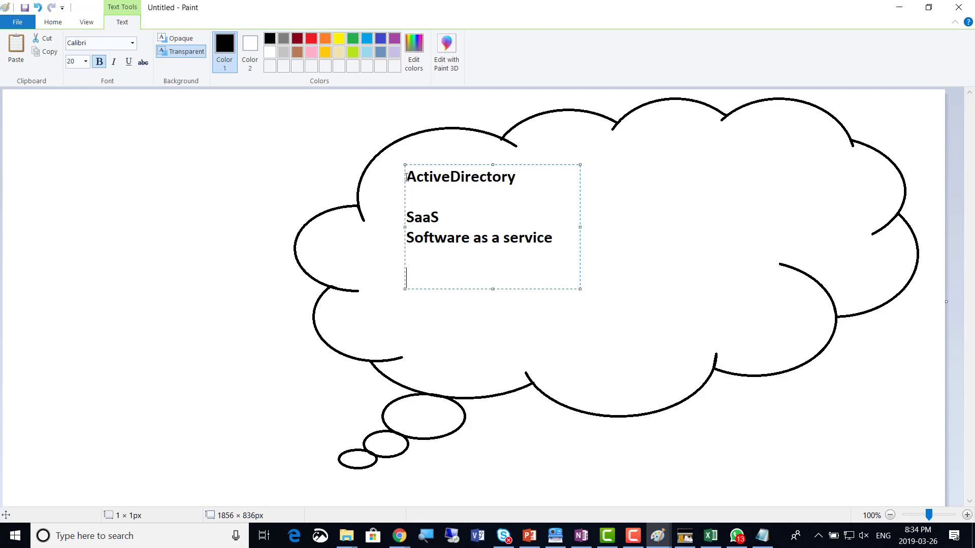
type("it's already installed")
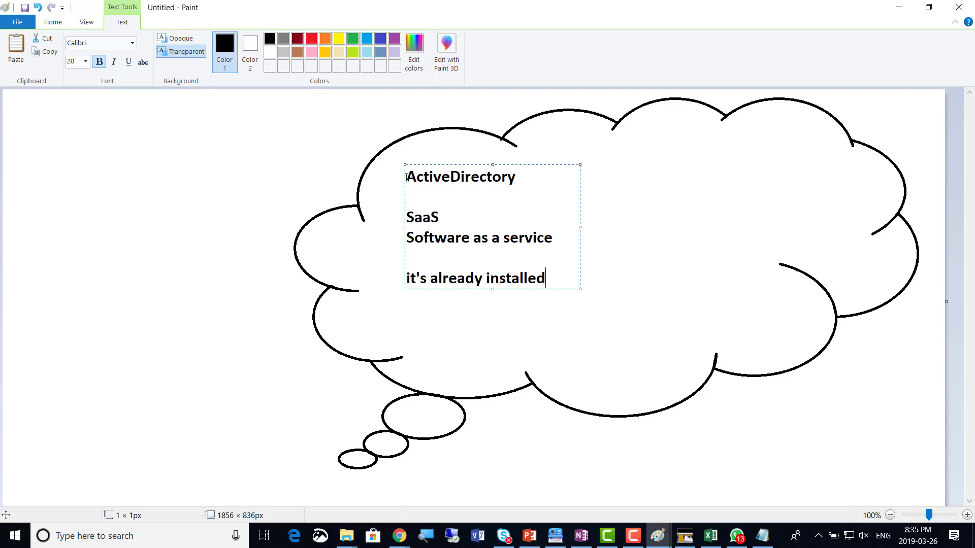
type(" Active Di")
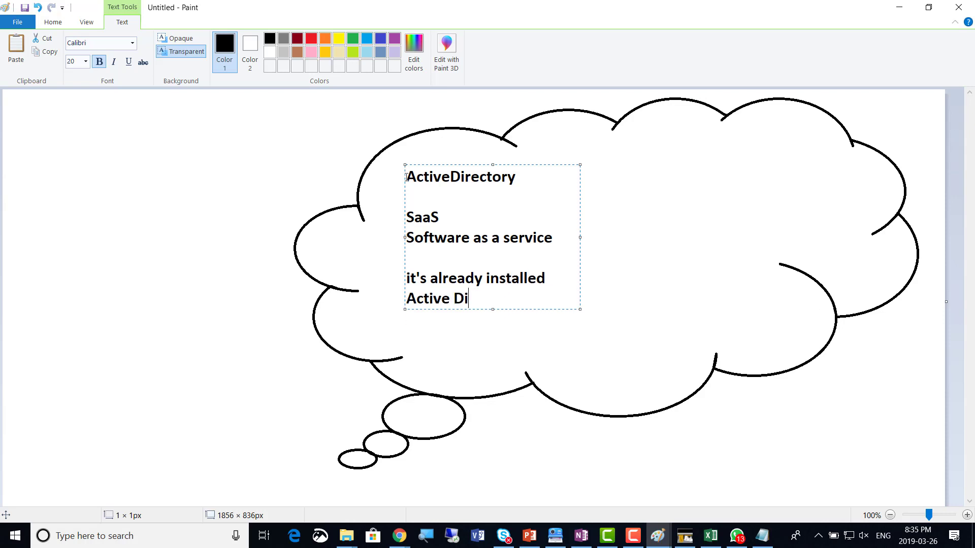
type("rectory .")
key("Return")
type("We jus")
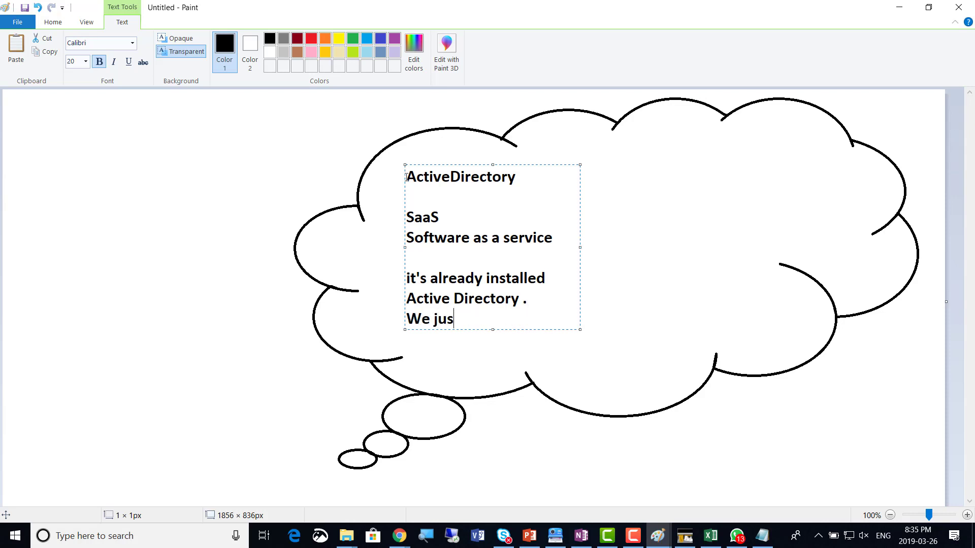
type("t need to create a domain")
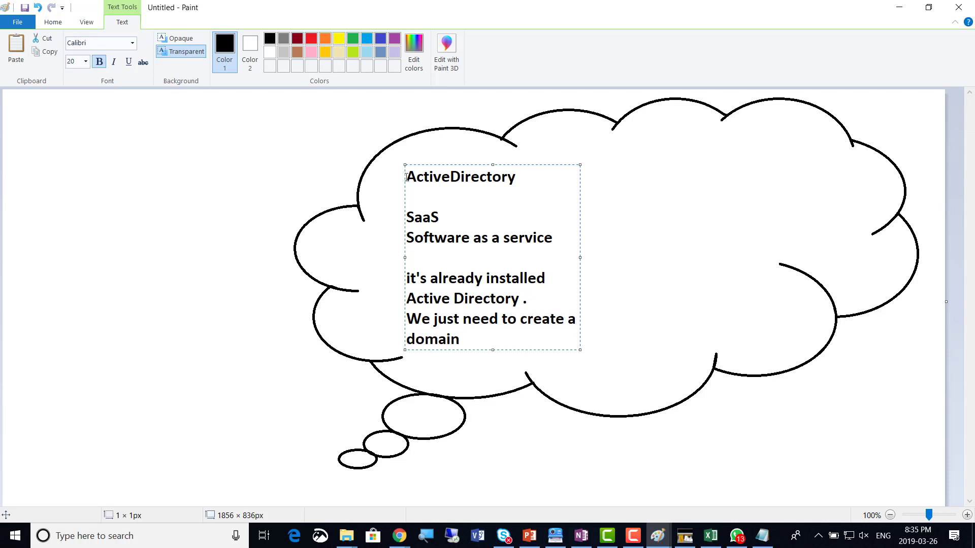
type(" on top of it")
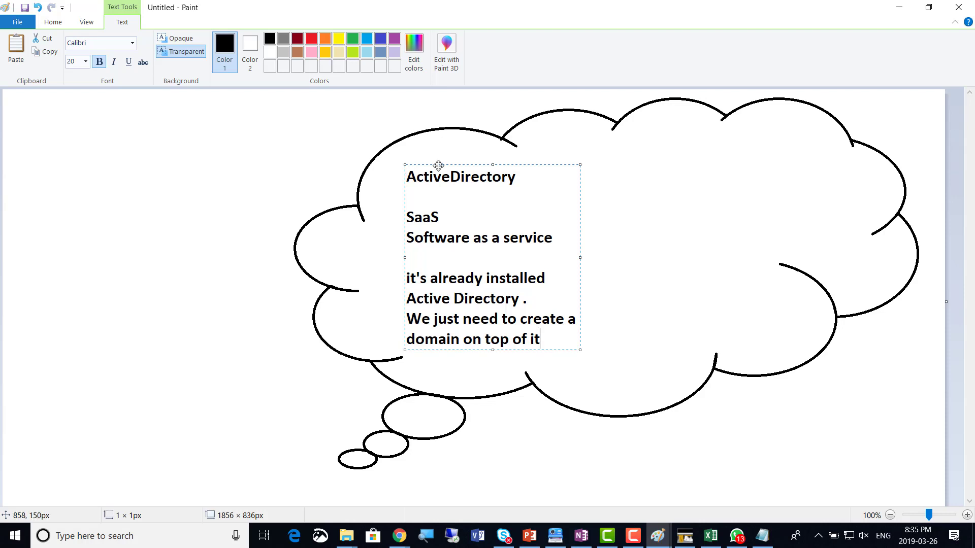
mouse_move(437, 165)
left_mouse_down()
mouse_move(218, 109)
mouse_move(156, 119)
left_mouse_up()
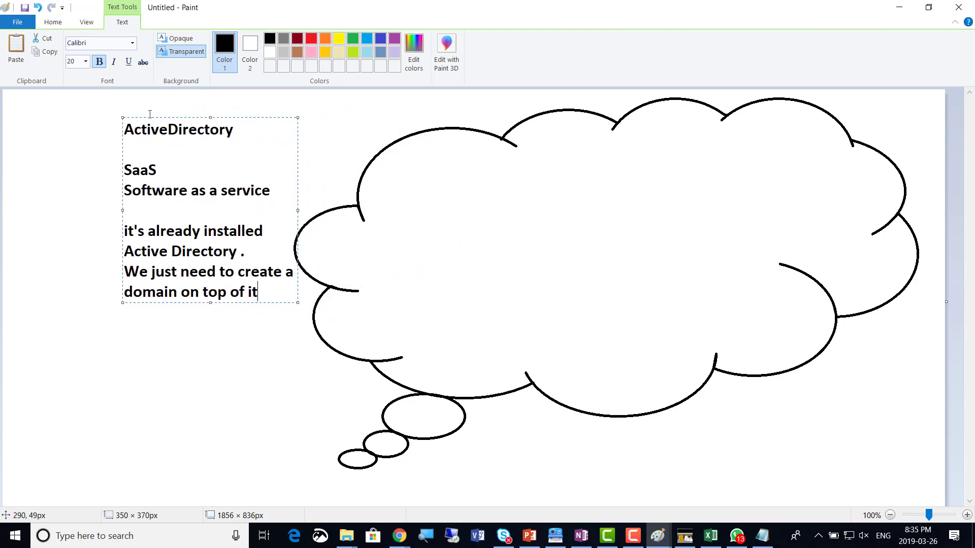
Draw three tall rectangles side by side inside the thought cloud
left_click(420, 217)
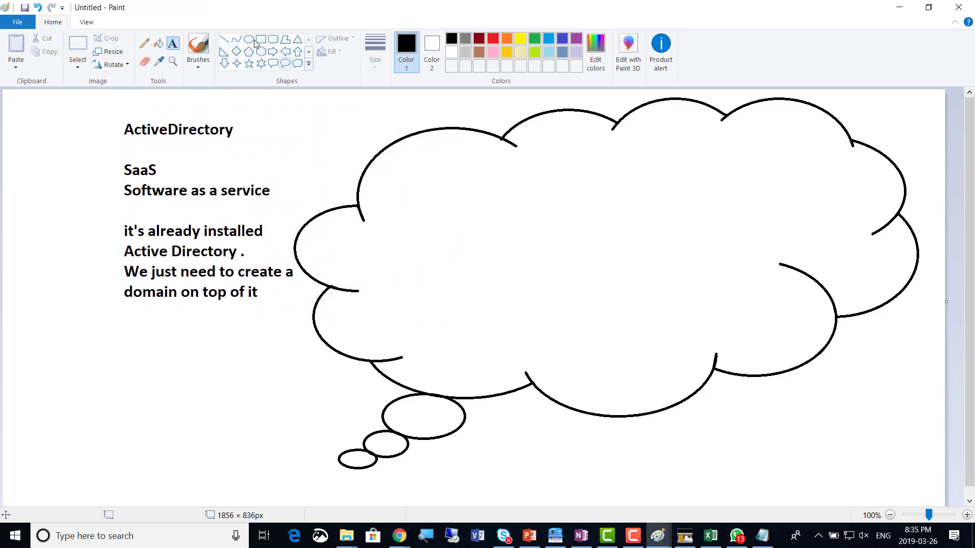
left_click(260, 43)
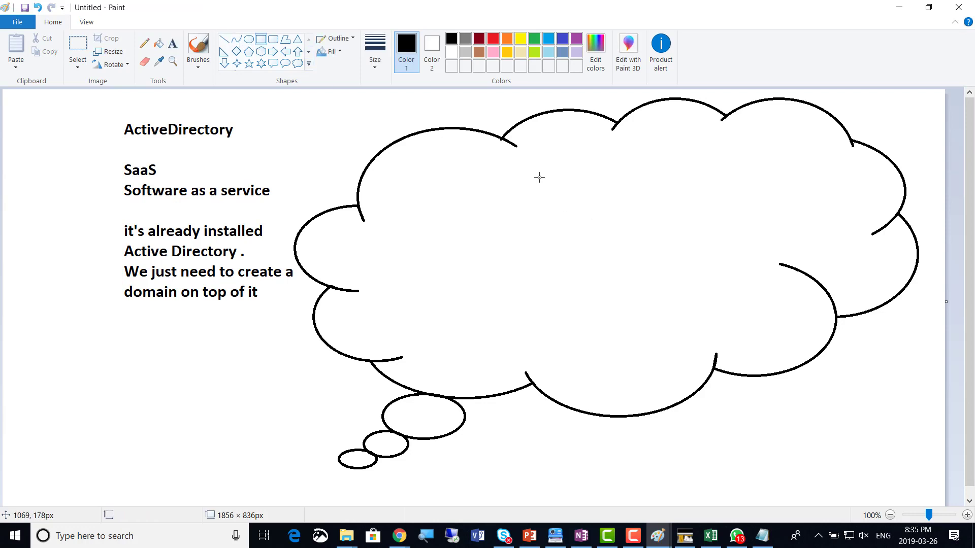
left_click_drag(540, 177, 599, 298)
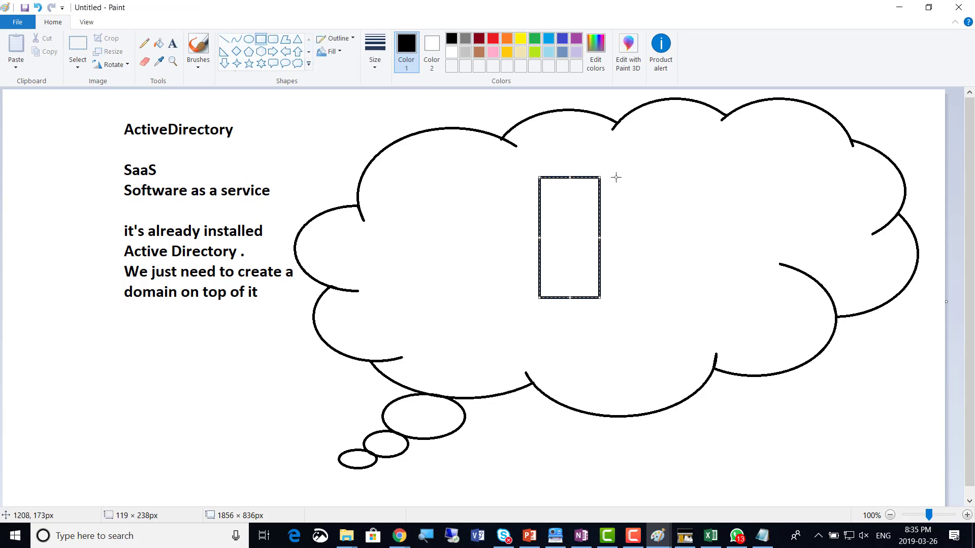
left_click_drag(615, 177, 679, 299)
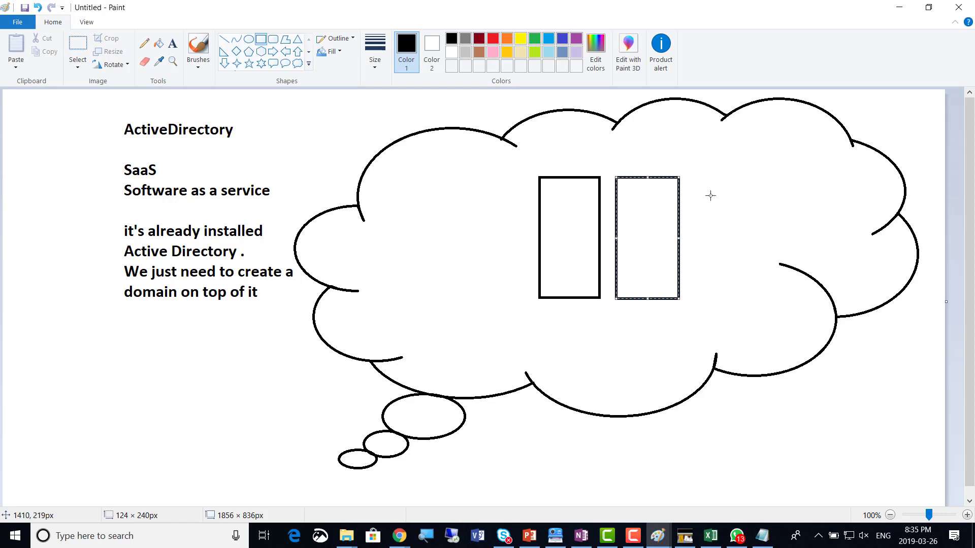
left_click_drag(699, 176, 758, 295)
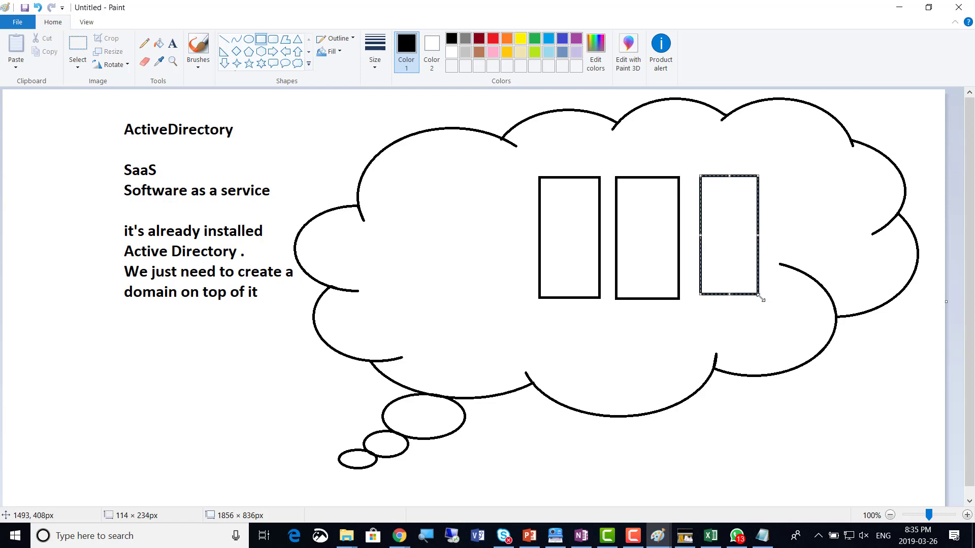
Start a purple note below the existing notes reading 'We will define three subnets'
left_click(173, 44)
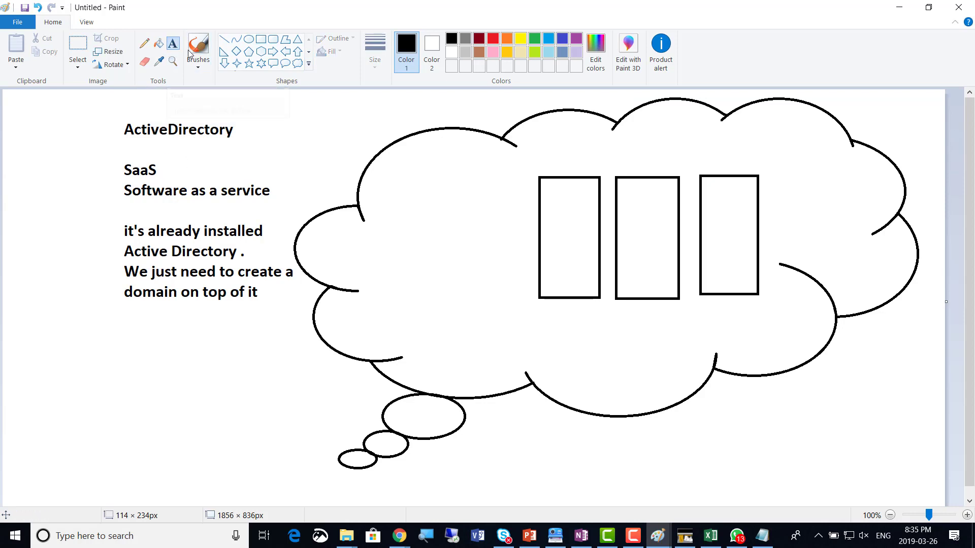
left_click(577, 39)
left_click(90, 319)
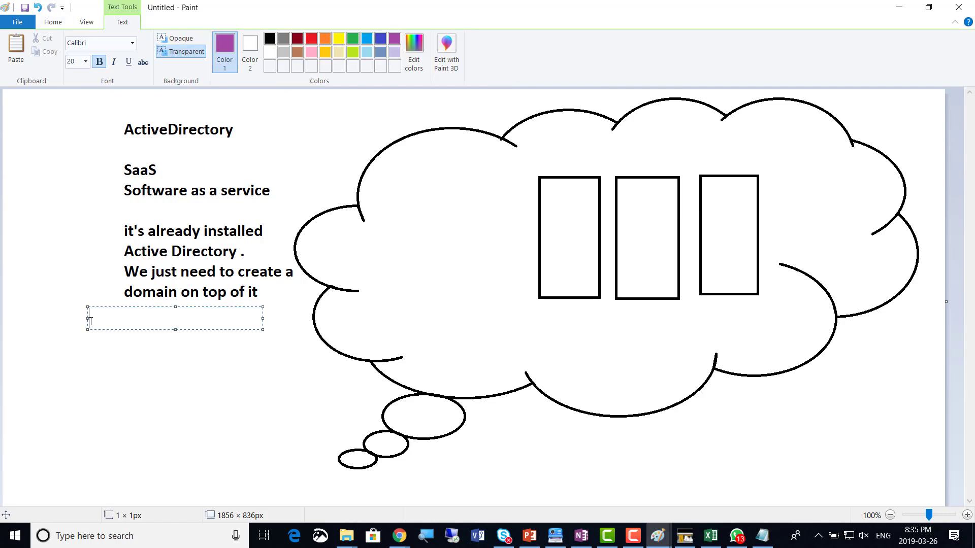
type("We will define thr")
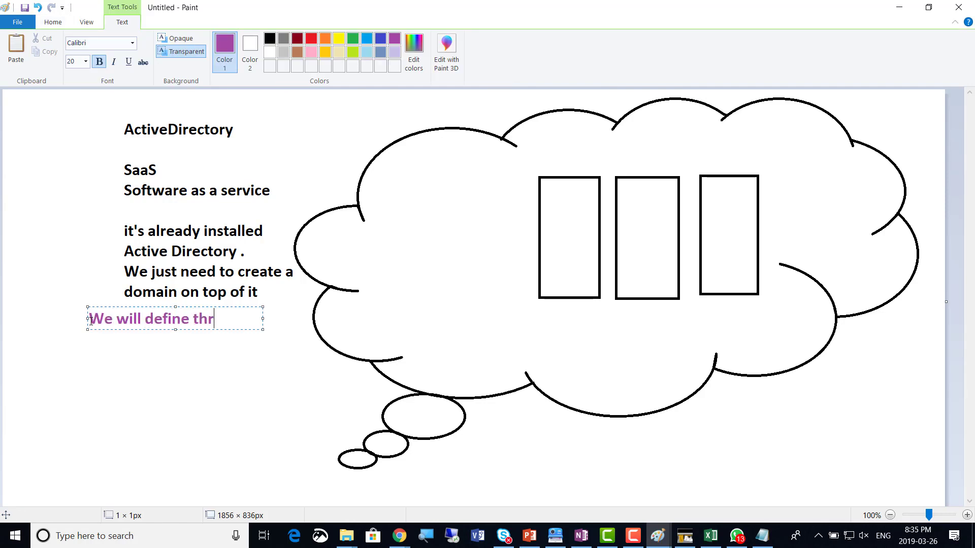
type("ee subnets")
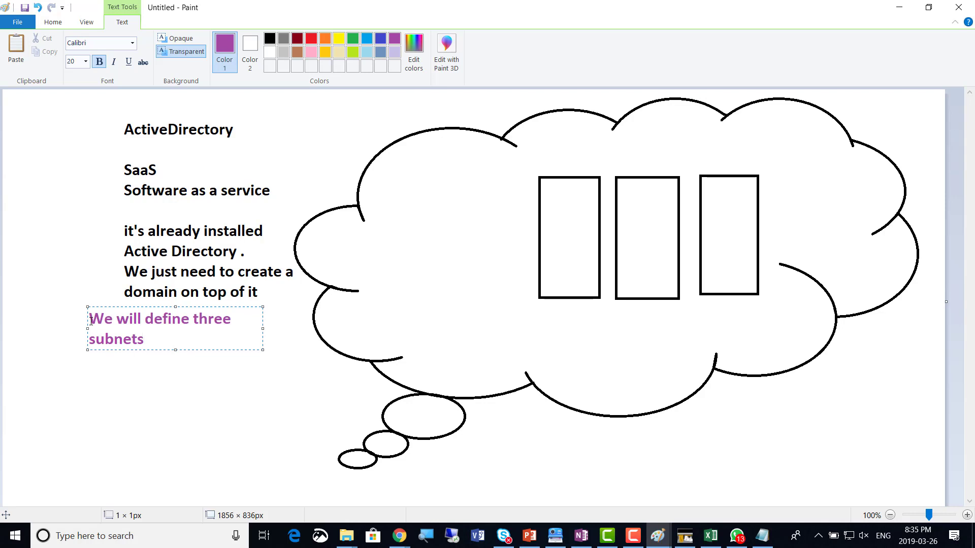
Change 'three' to 'two' subnets and add 'We will create our EC2 instances on both subnets'
key("Up")
key("shift+Right")
key("shift+Right")
key("shift+Right")
key("shift+Right")
type("wo")
key("Down")
key("Return")
key("Return")
type("We will ")
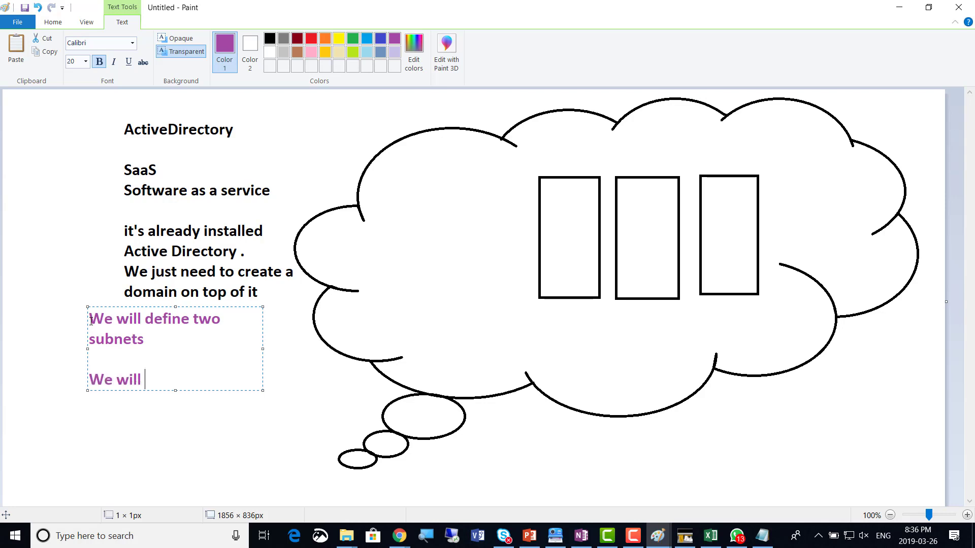
type("create our")
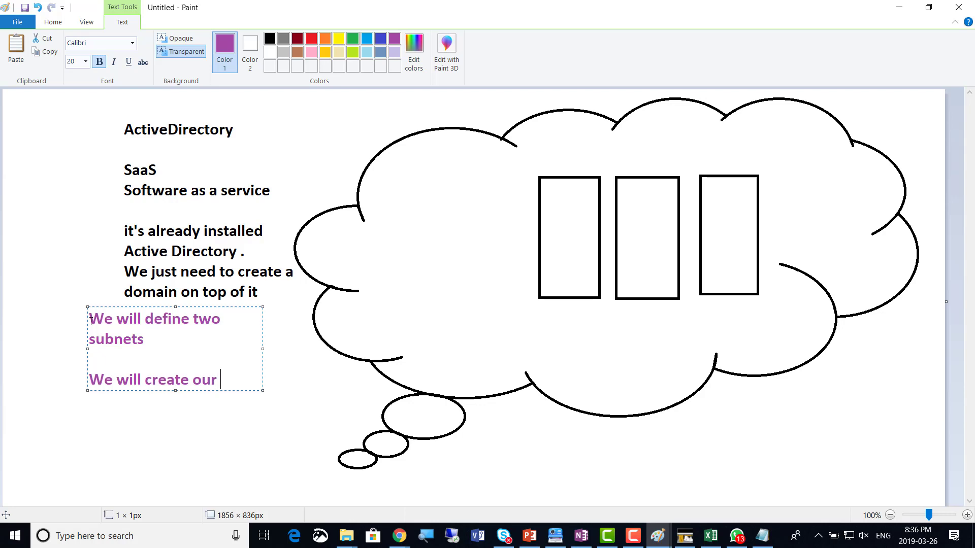
type(" EC2 instanc")
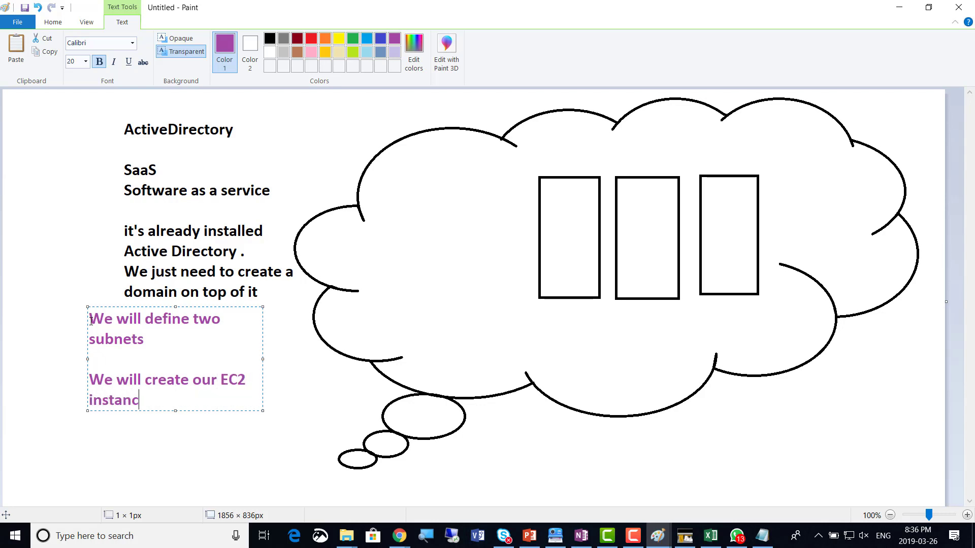
type("es on both su")
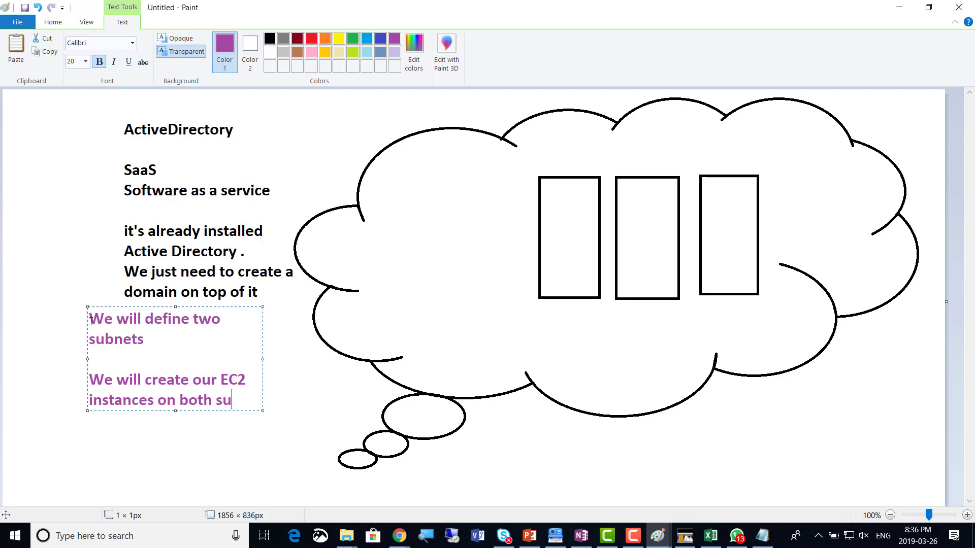
type("bnets")
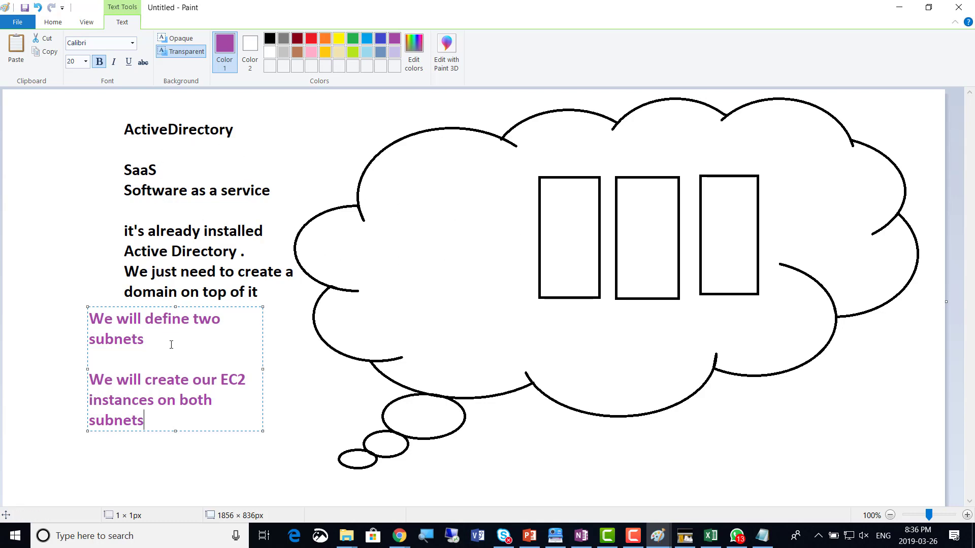
List subnets 1a and 1b beneath the subnet note
key("Return")
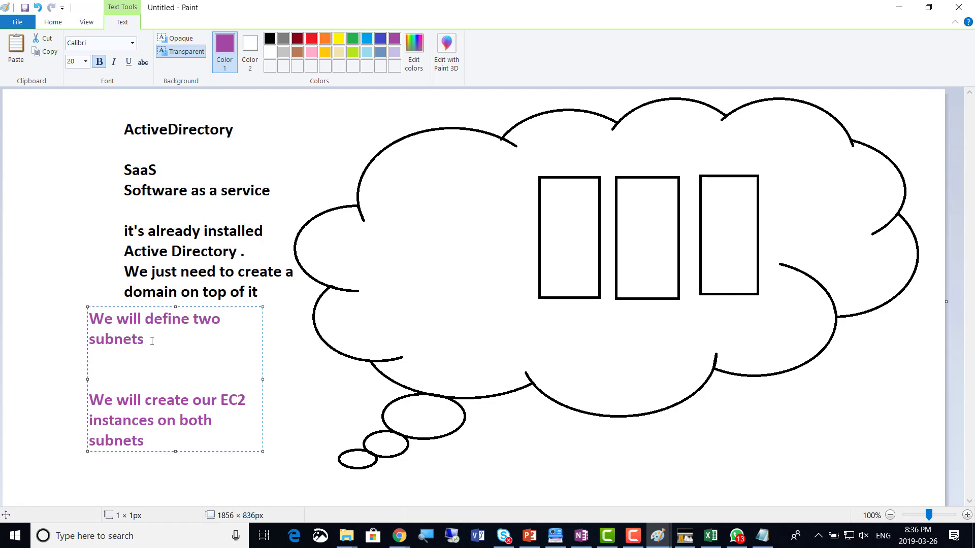
type("1a")
key("Return")
type("1b")
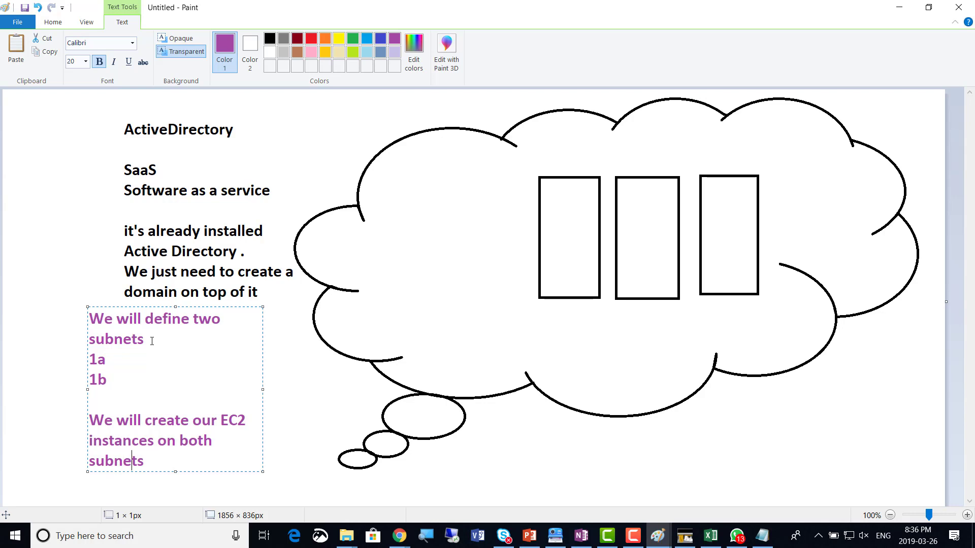
type("1a and 1b")
Switch to the Directory Service page, glance at the OneNote class notes, then return to Directory Service
key("alt+Tab")
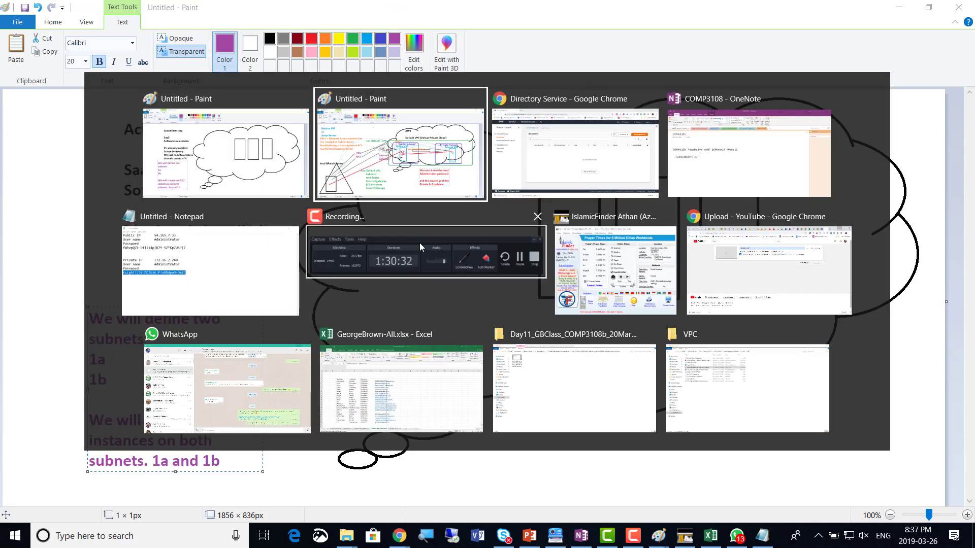
key("alt+Tab")
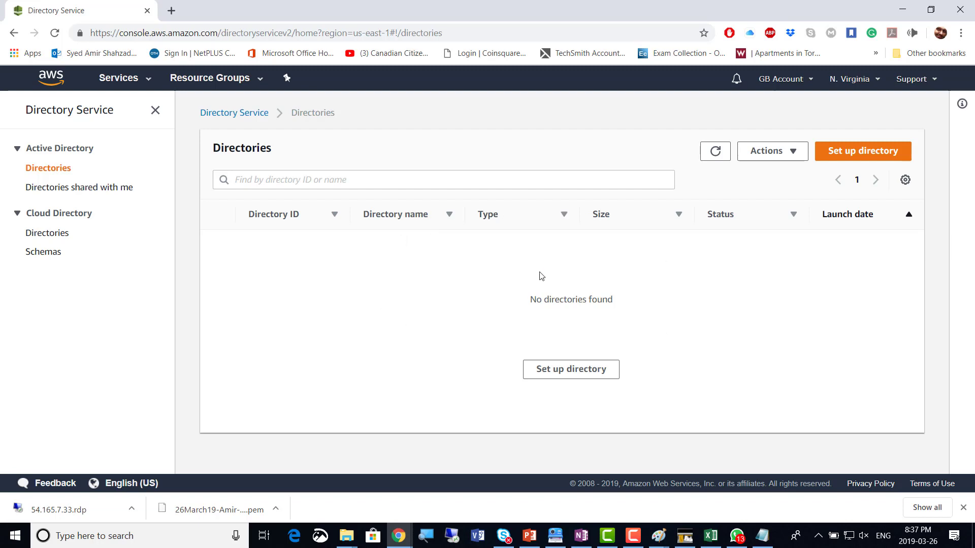
key("alt+Tab")
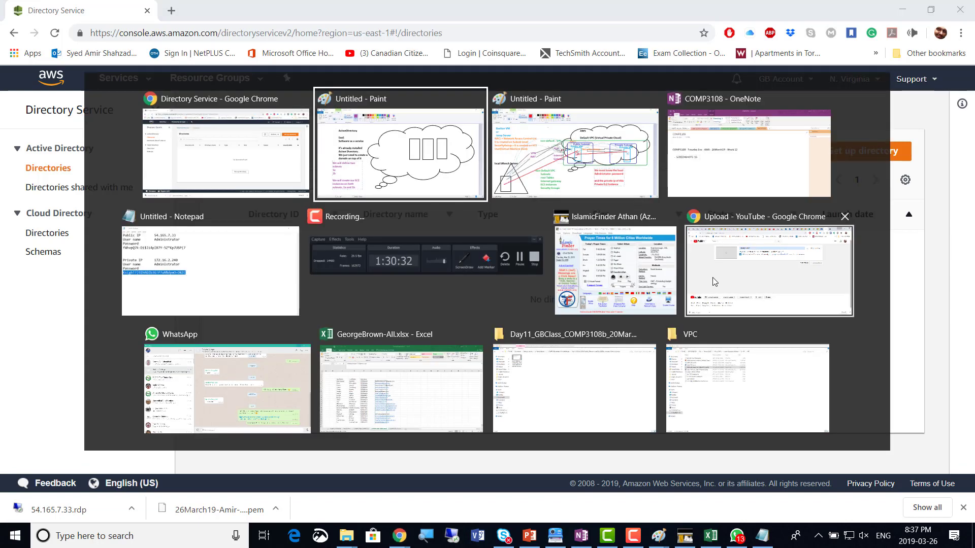
key("alt+Tab")
key("alt+Tab")
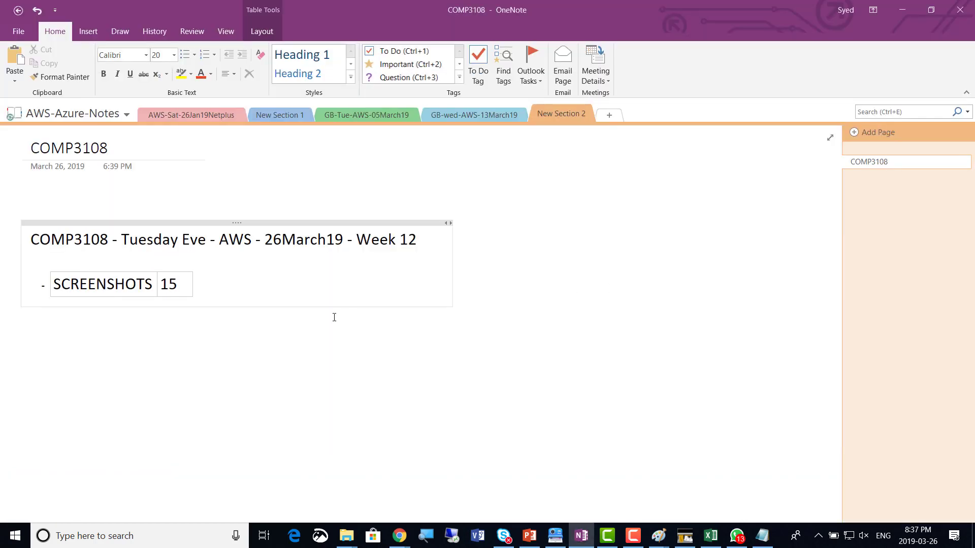
key("alt+Tab")
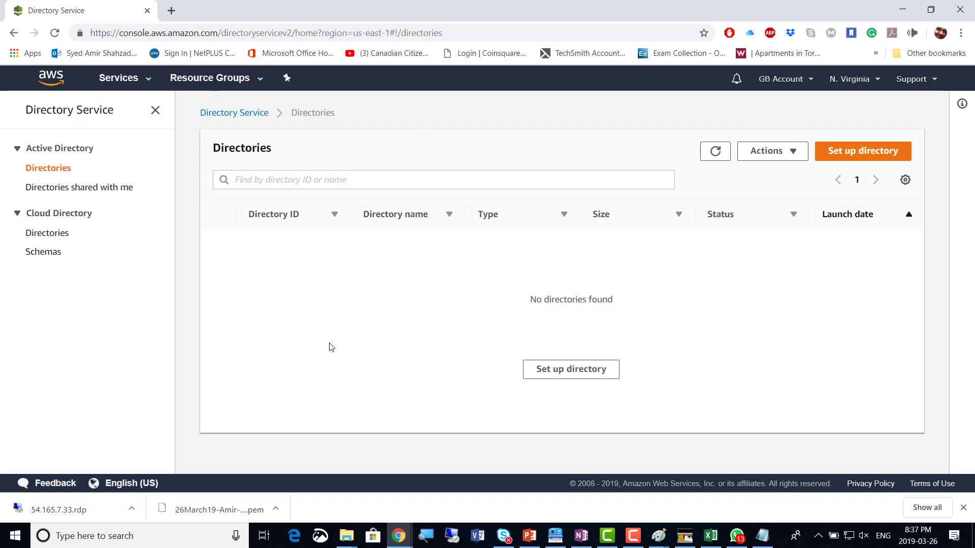
Begin a new directory setup and compare the Simple AD, AD Connector and Cognito descriptions
left_click(576, 378)
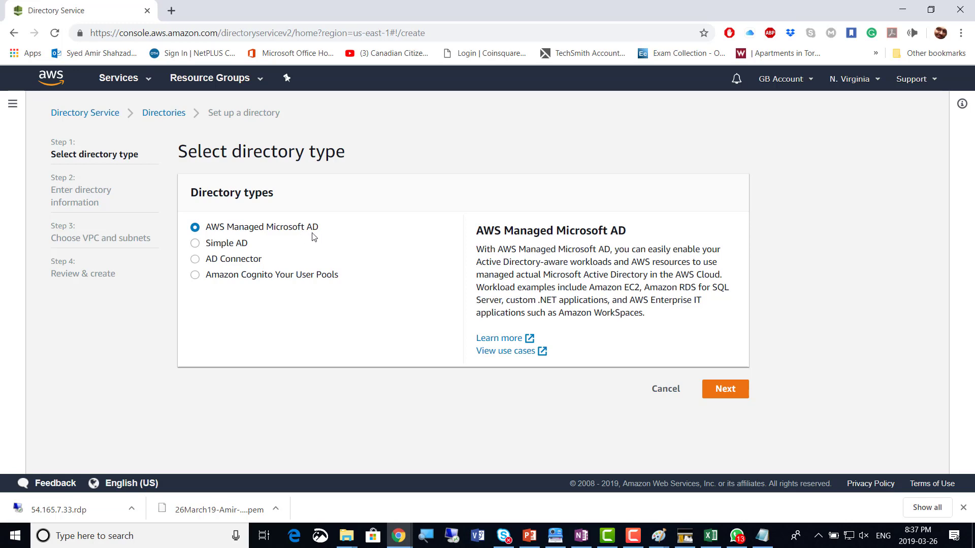
left_click(234, 247)
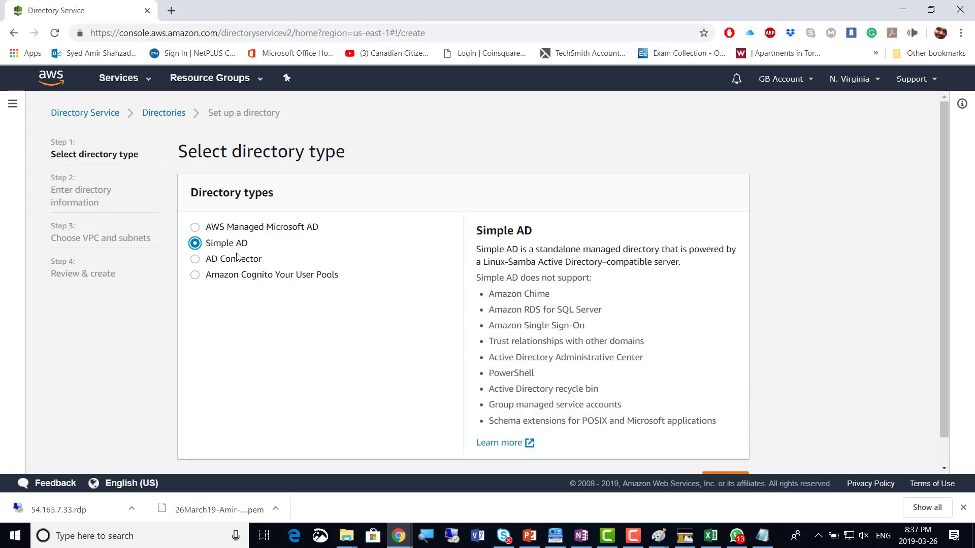
left_click(243, 268)
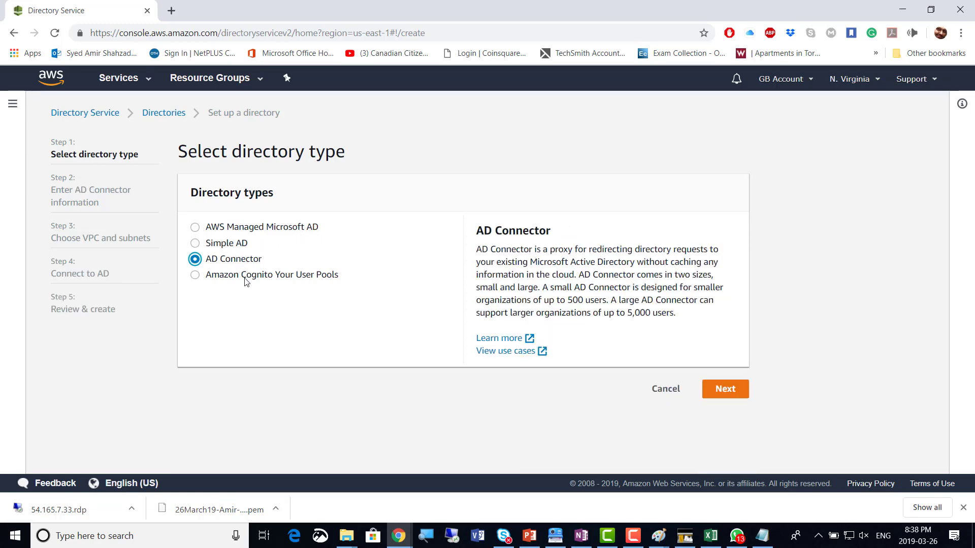
left_click(245, 278)
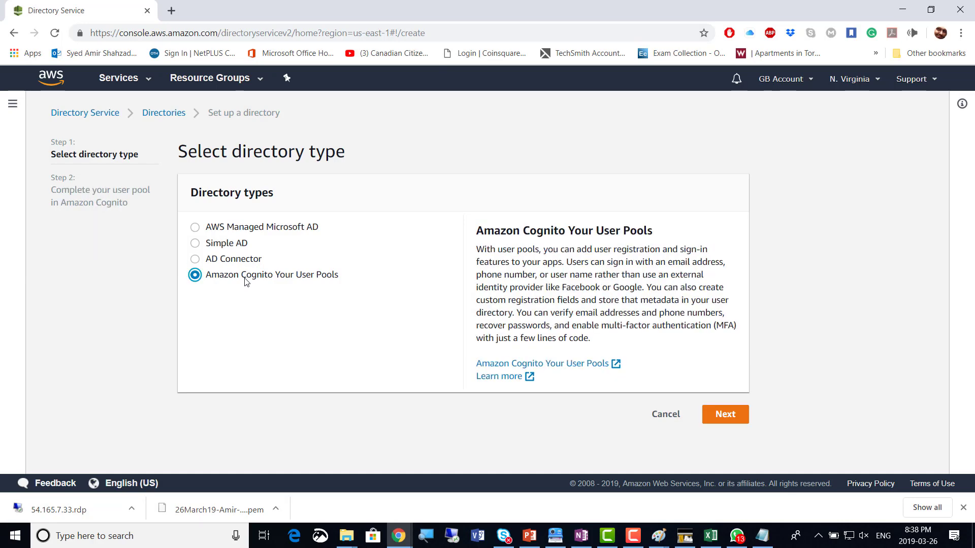
left_click(234, 247)
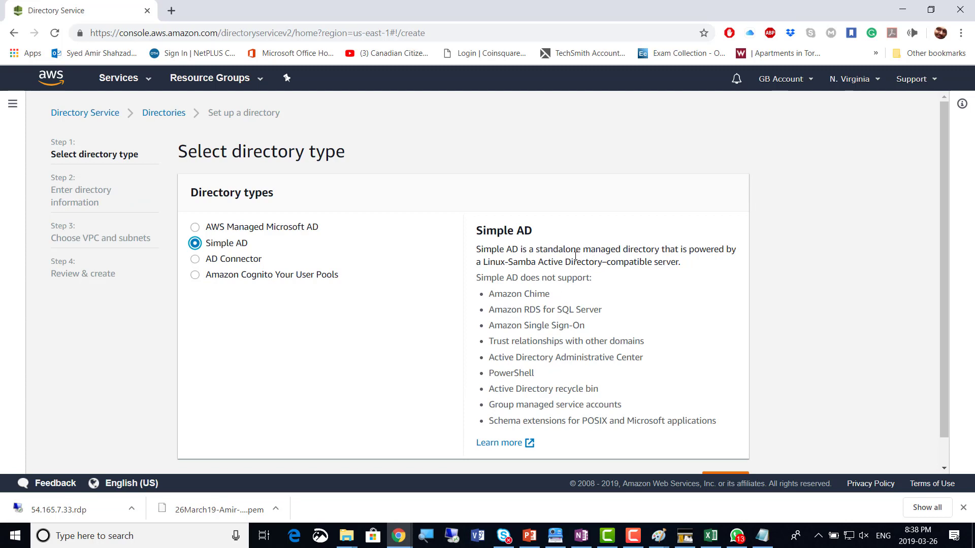
Highlight the Linux-Samba wording in the Simple AD description, then pick AD Connector
left_click_drag(486, 264, 533, 262)
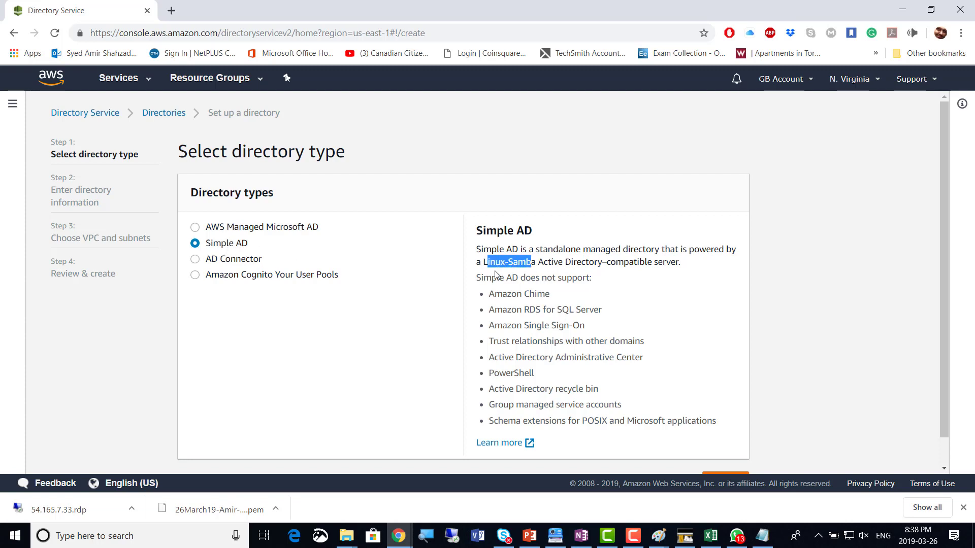
left_click(537, 263)
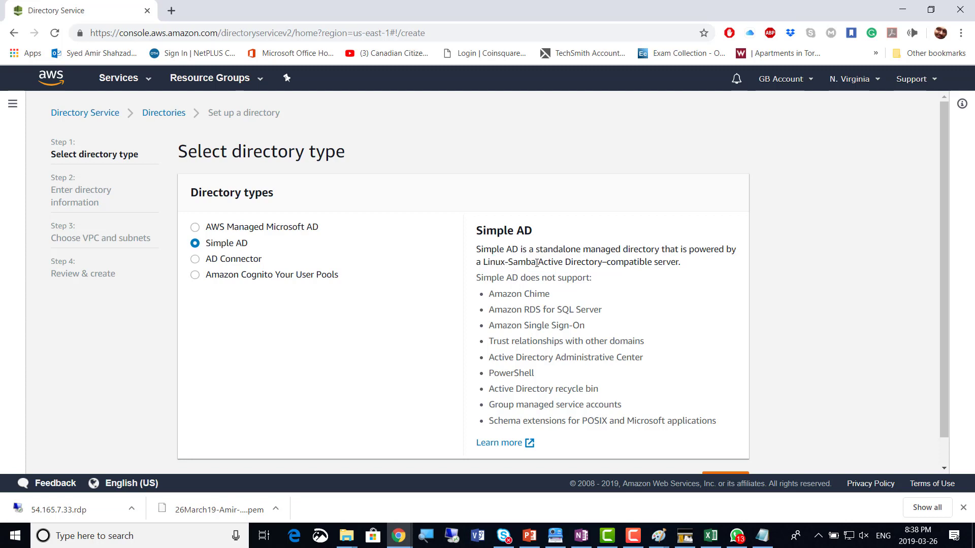
left_click_drag(533, 263, 510, 262)
left_click(516, 273)
left_click(243, 259)
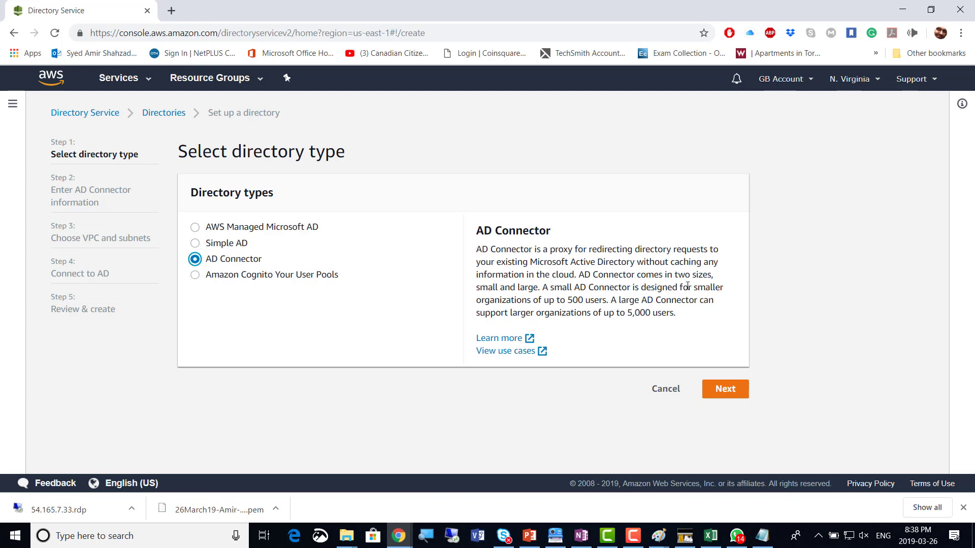
Review the Cognito sign-in description, then select AWS Managed Microsoft AD as the directory type
left_click(246, 278)
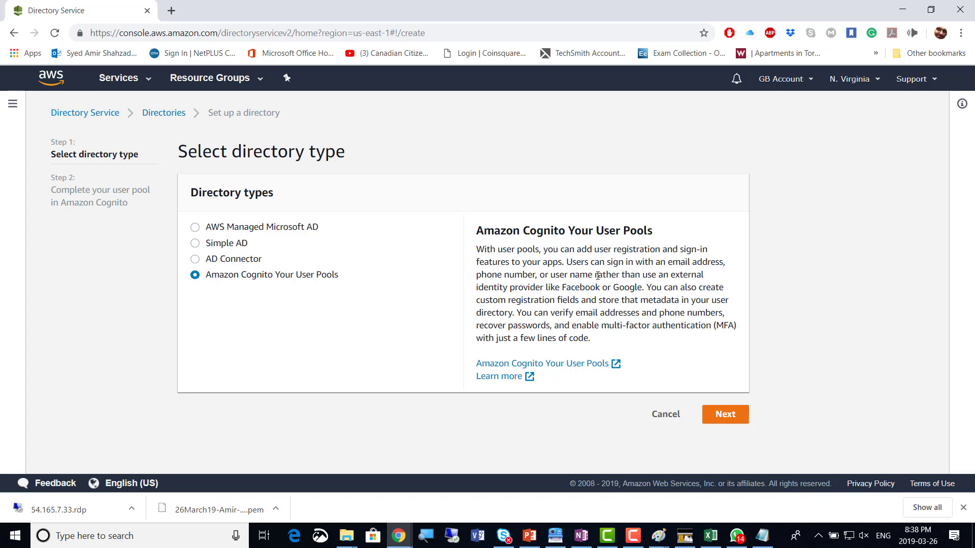
left_click_drag(596, 275, 677, 266)
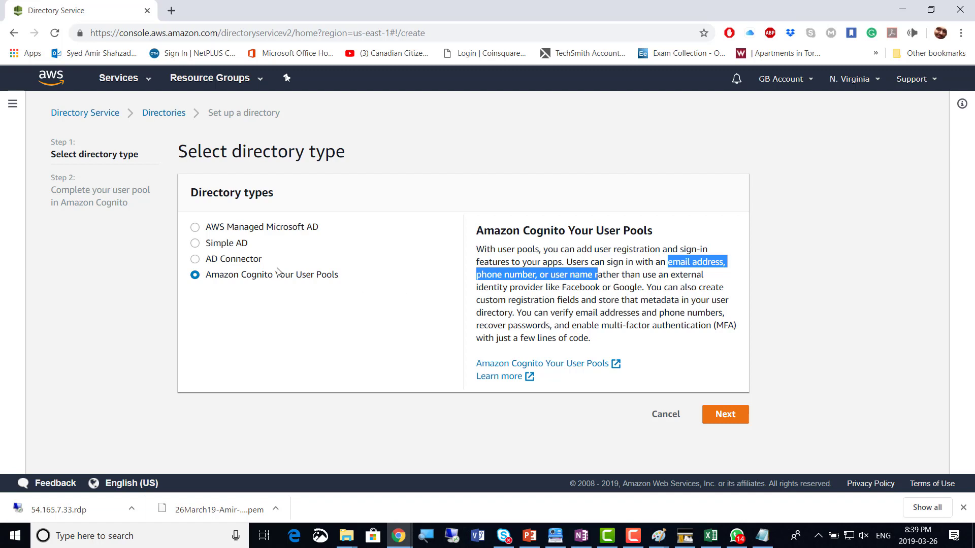
left_click(245, 232)
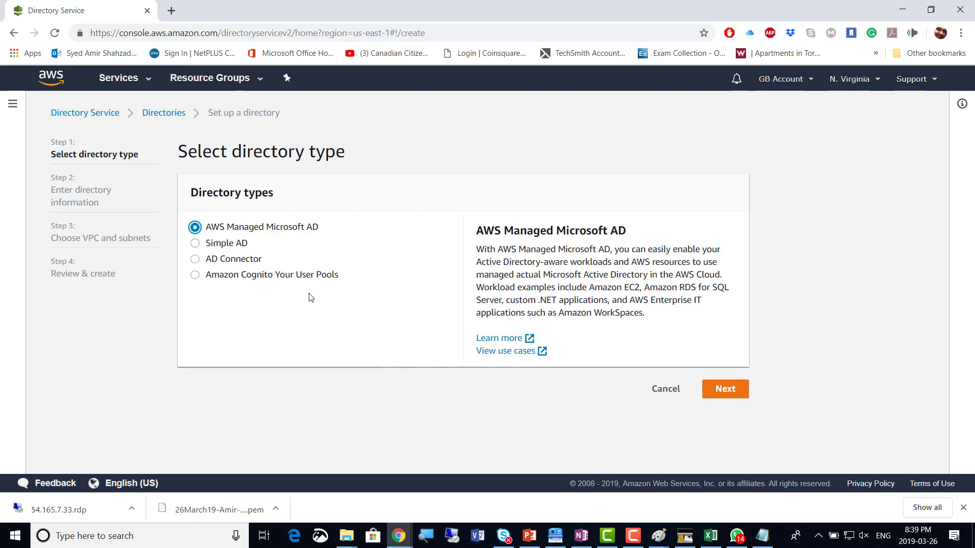
left_click(635, 538)
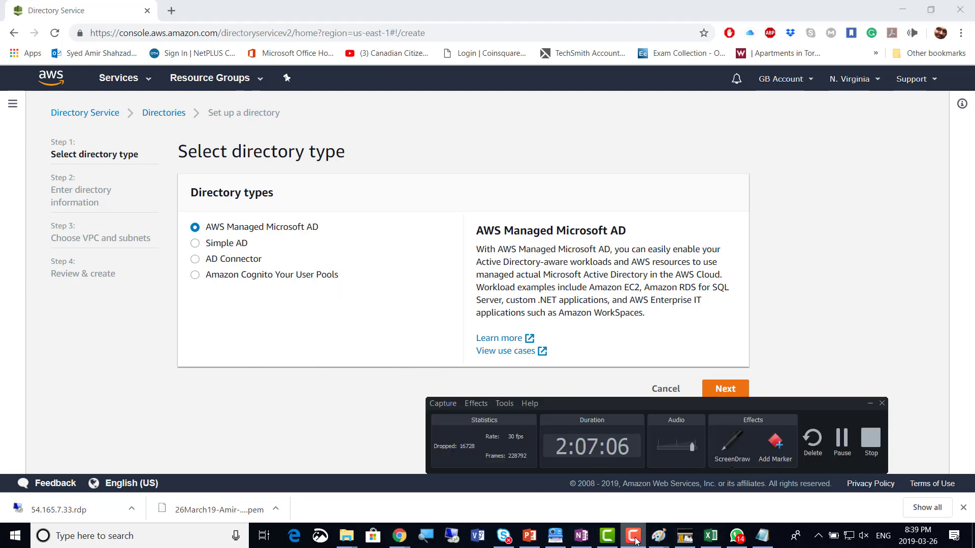
left_click(635, 538)
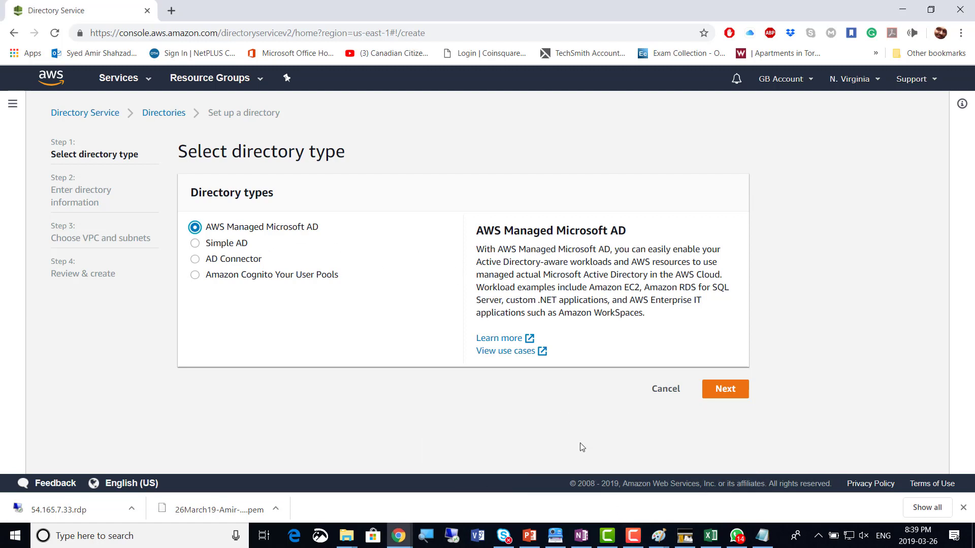
Update the screenshot count in the OneNote class notes to 7 and return to Directory Service
left_click(581, 537)
key("BackSpace")
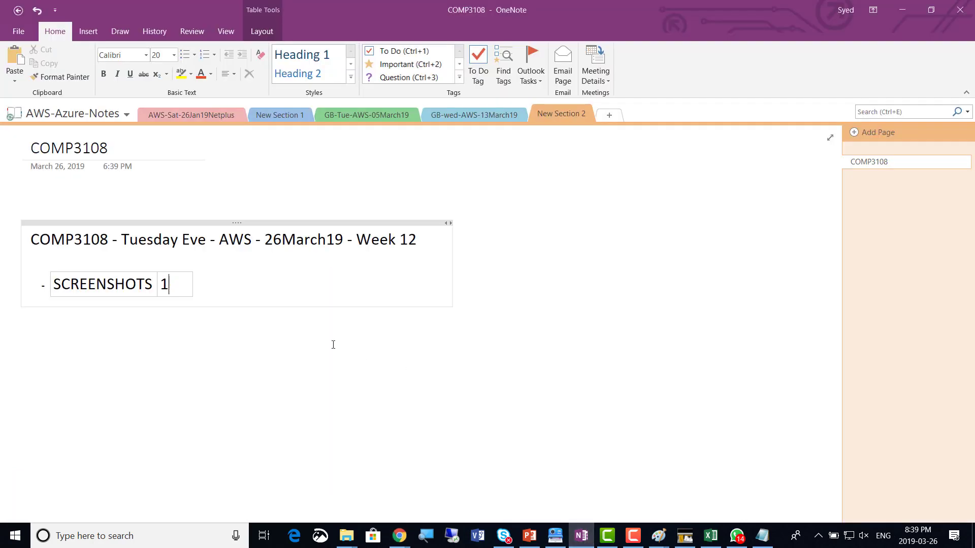
type("7")
key("alt+Tab")
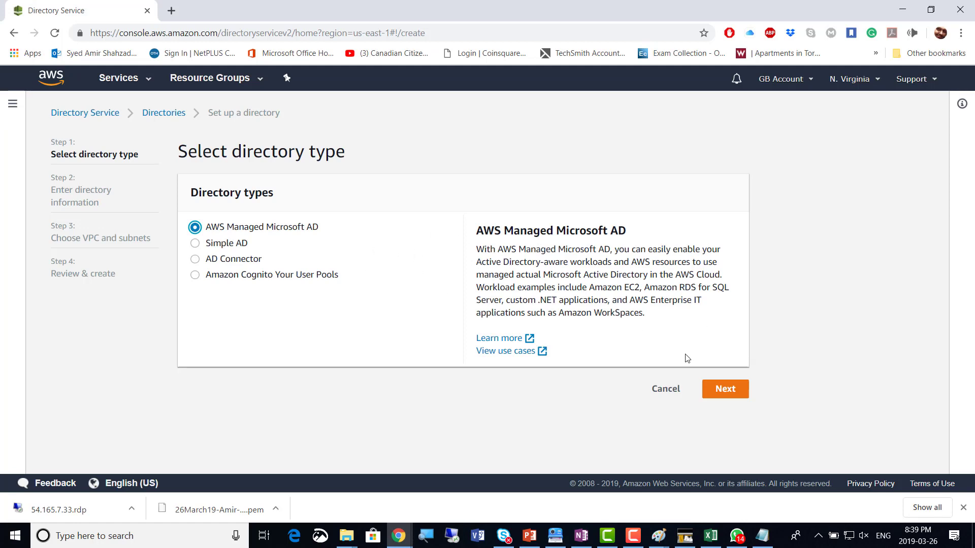
Advance to Enter directory information and scroll to the Standard and Enterprise edition options
left_click(733, 394)
scroll(616, 261, "down", 3)
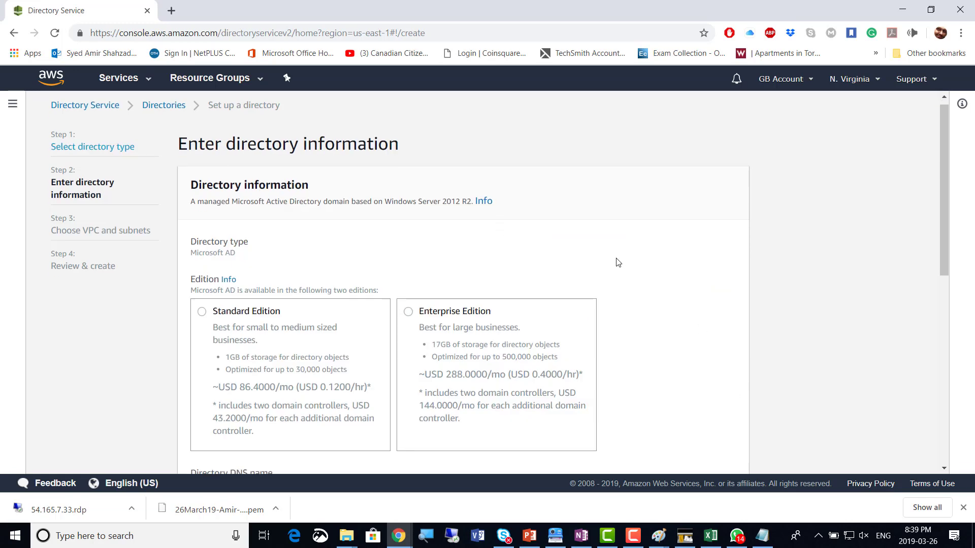
scroll(618, 262, "up", 2)
scroll(617, 262, "up", 1)
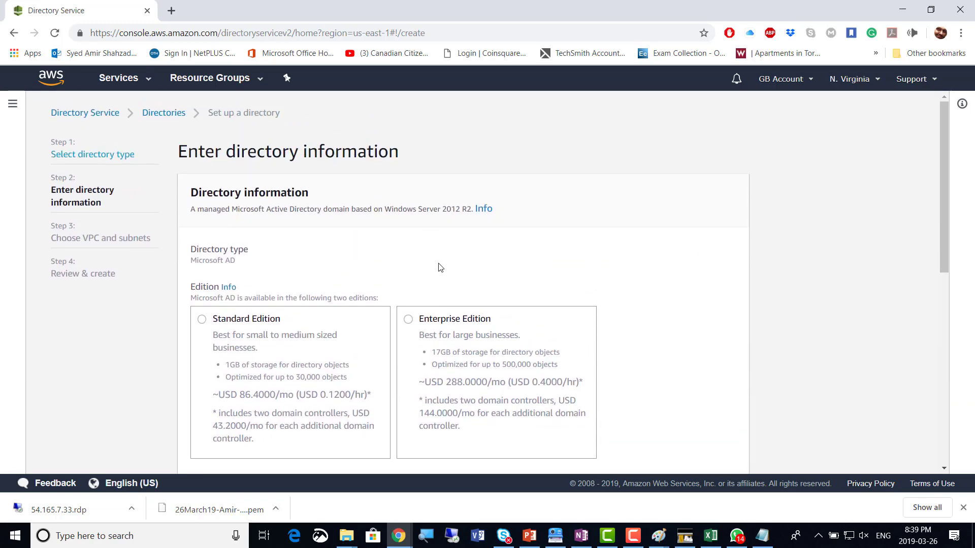
key("super+plus")
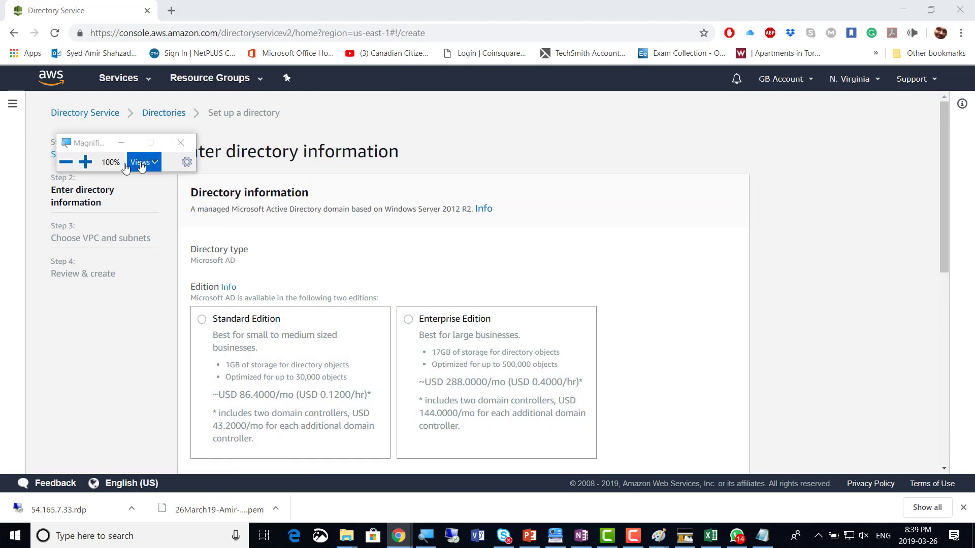
left_click(84, 162)
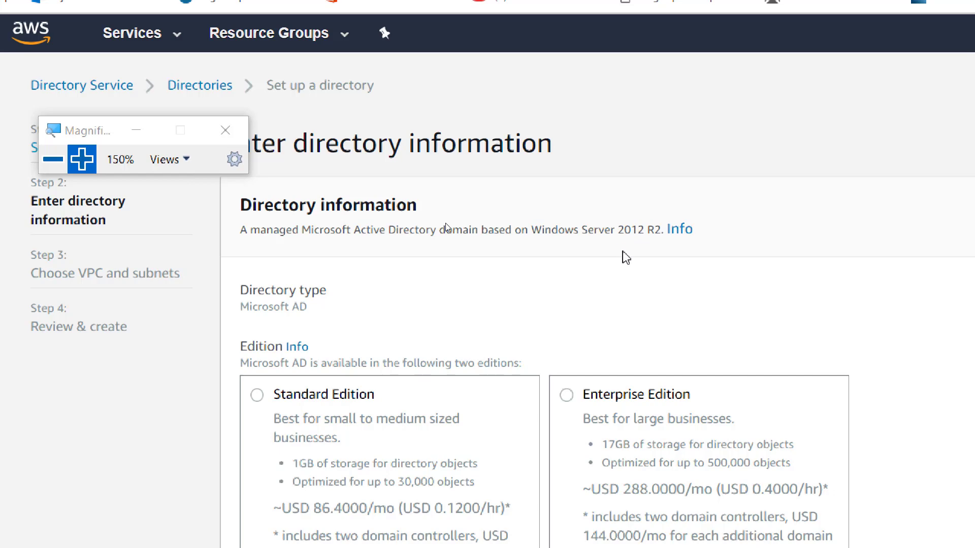
scroll(626, 254, "down", 3)
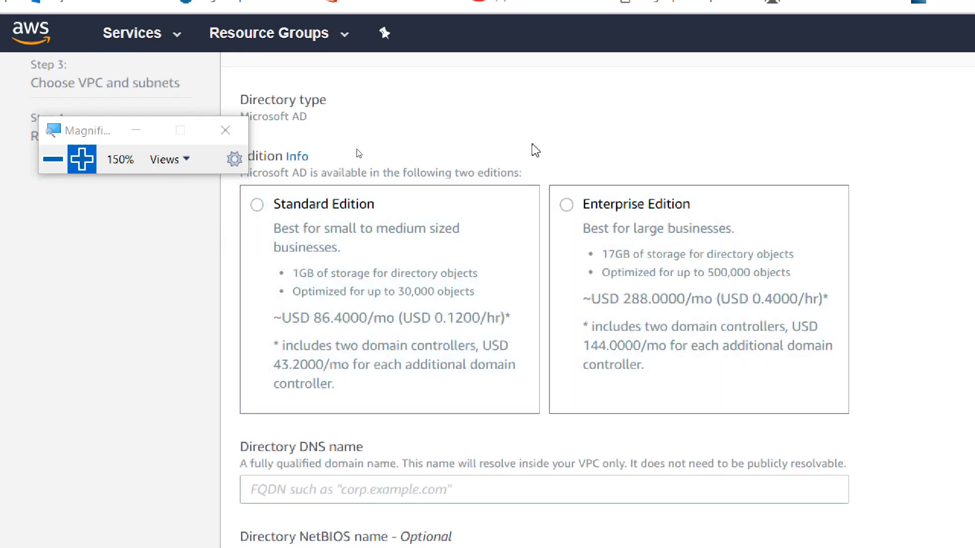
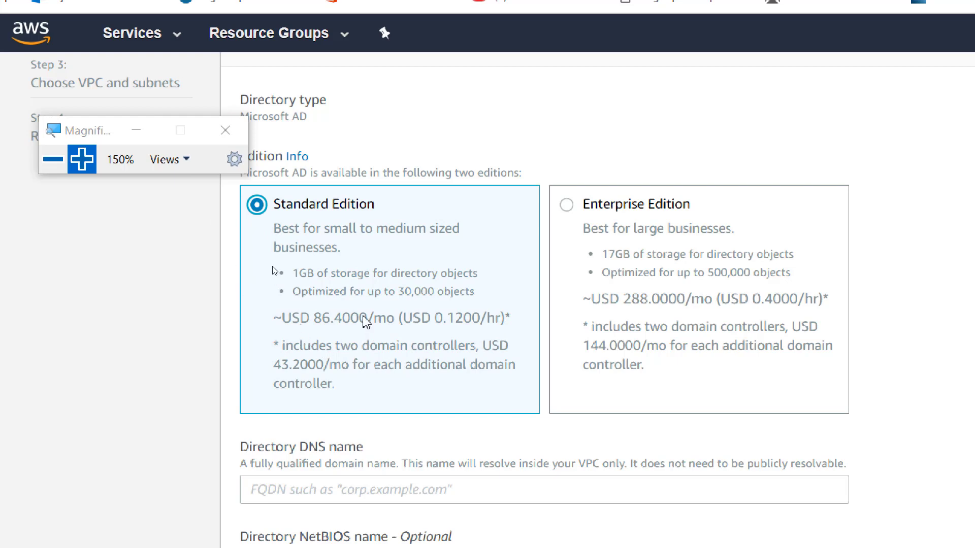
Enter Amir.GB.local as the directory DNS name
scroll(365, 321, "down", 4)
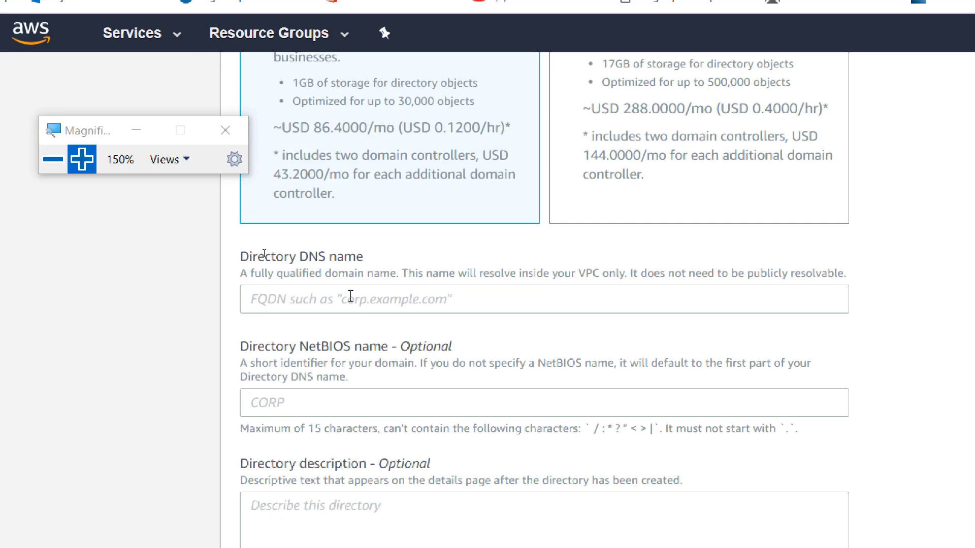
scroll(355, 283, "up", 2)
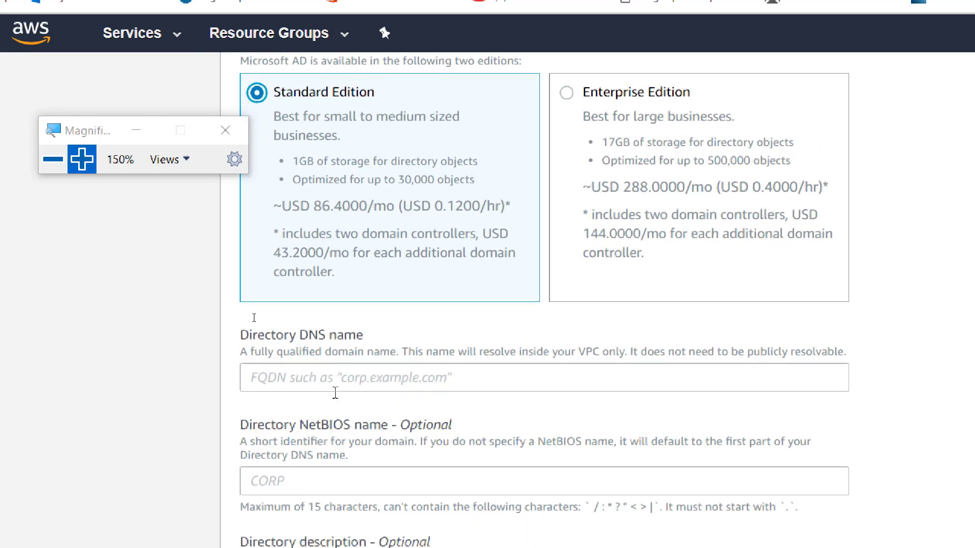
scroll(335, 392, "down", 2)
left_click(337, 302)
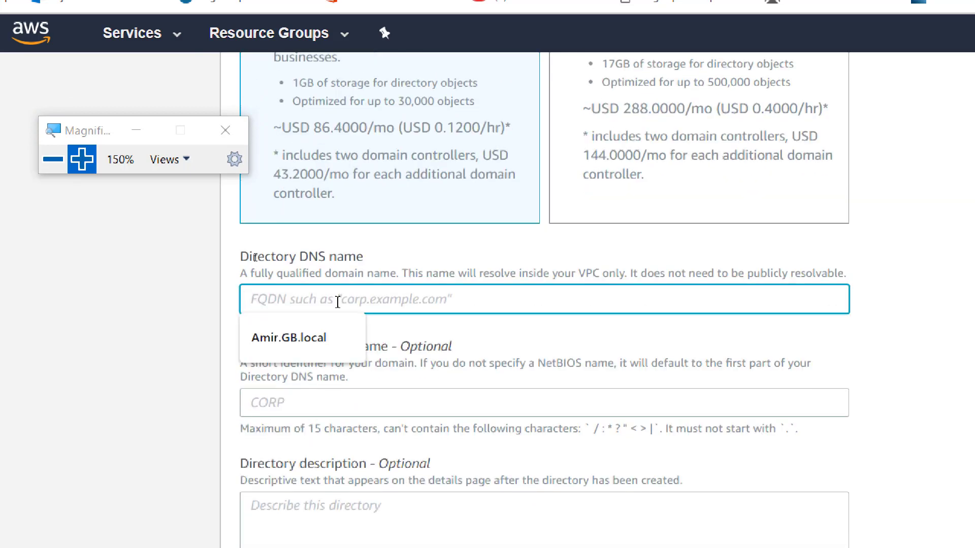
type("Amir")
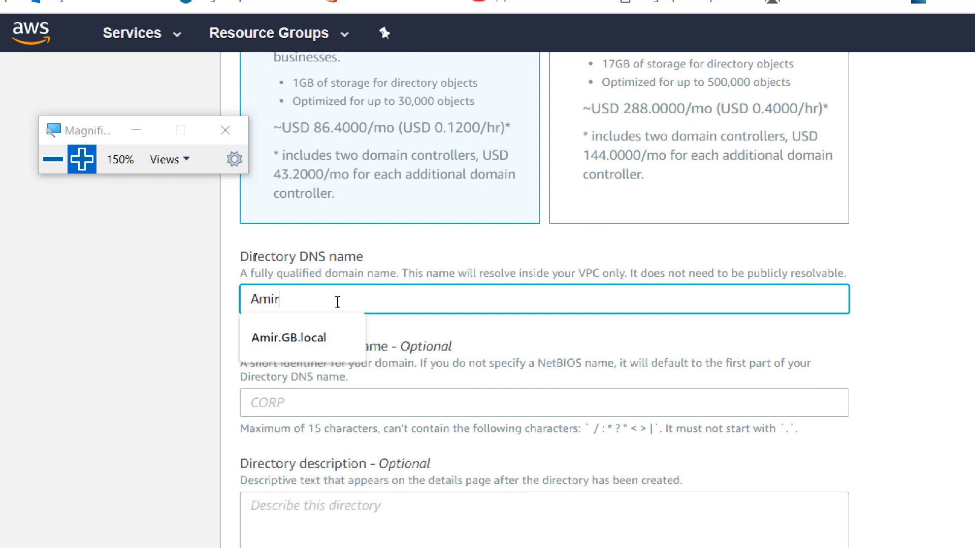
type(".GB.local")
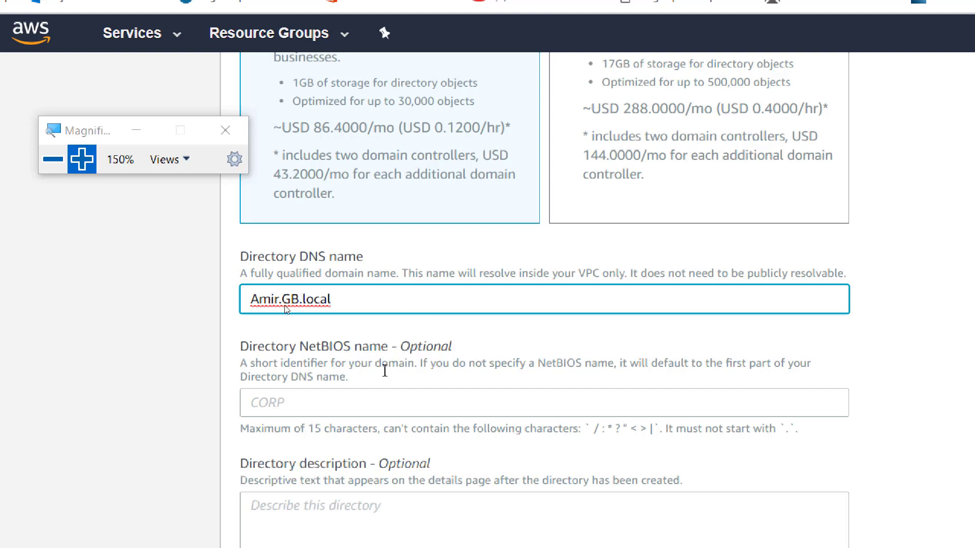
scroll(355, 360, "down", 2)
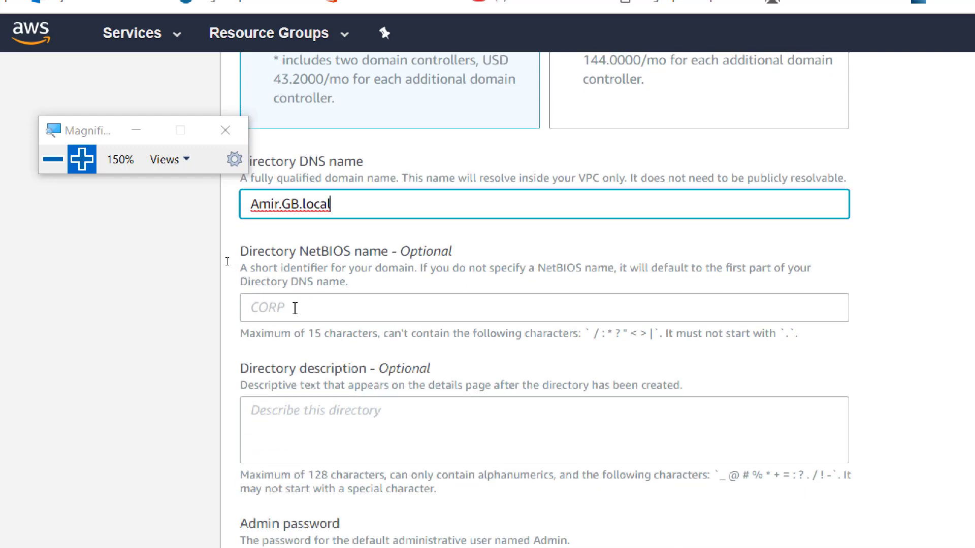
Enter amir as the directory NetBIOS name
left_click(294, 308)
type("amir")
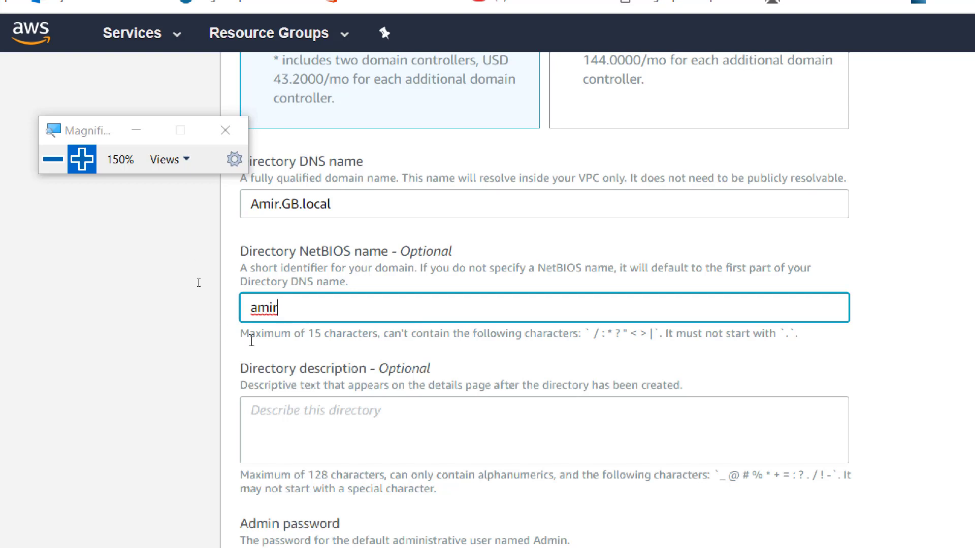
scroll(250, 337, "down", 2)
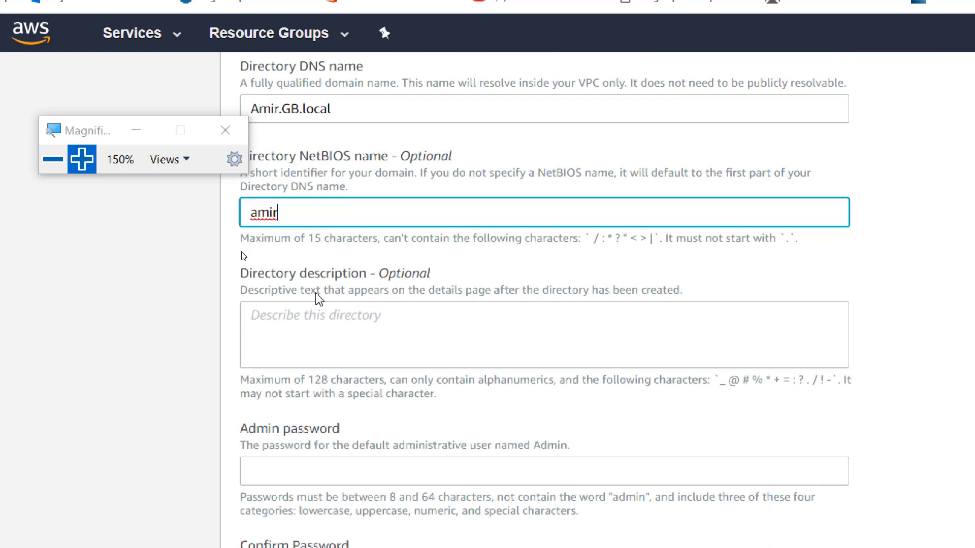
scroll(319, 297, "down", 1)
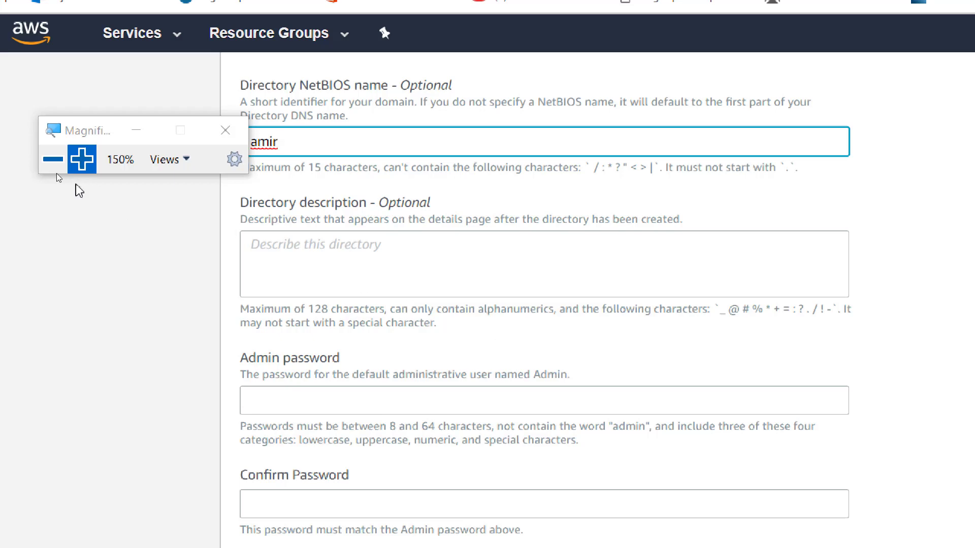
Magnify the Admin password notes, highlight the default user name Admin, then restore normal size
left_click(84, 170)
left_click(101, 174)
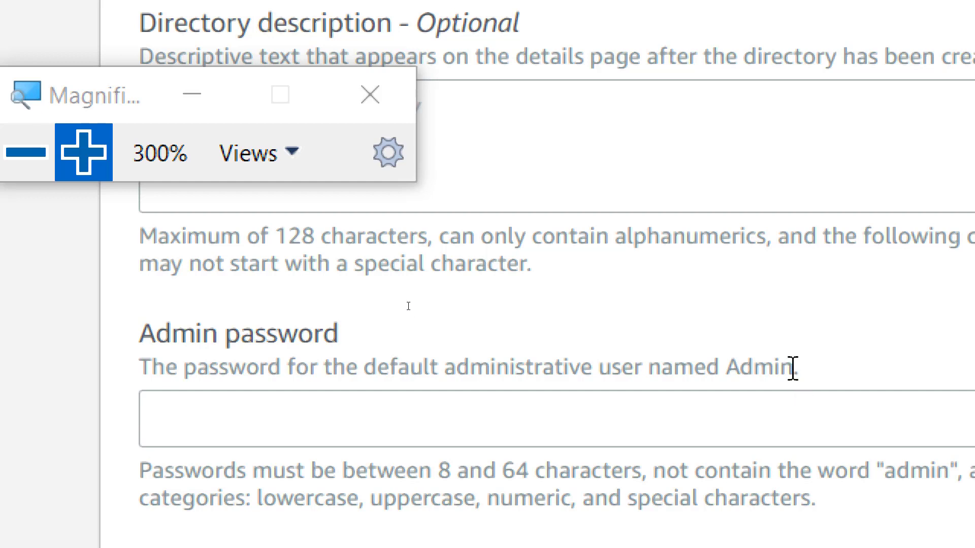
left_click_drag(793, 368, 733, 368)
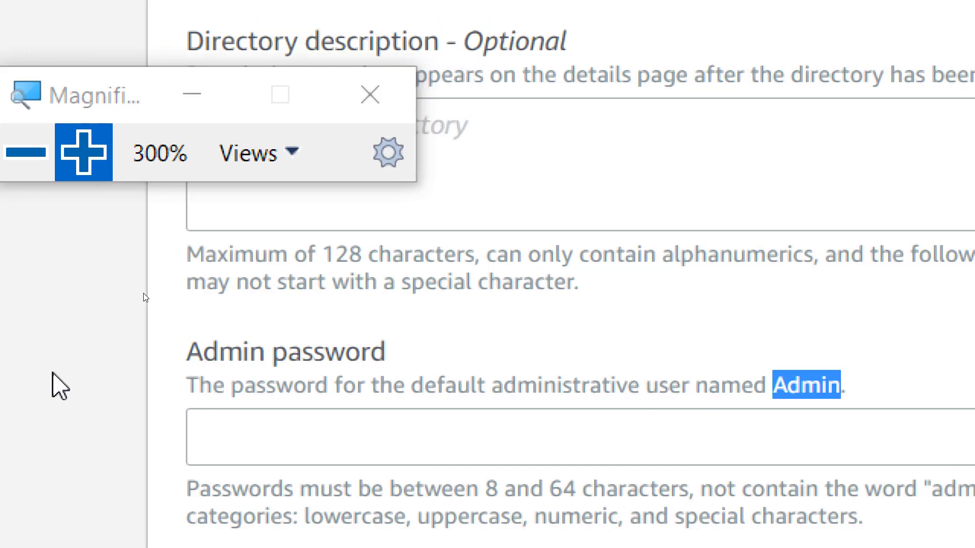
left_click(25, 152)
Jot down two candidate complex admin passwords on a new line in Notepad
left_click(26, 152)
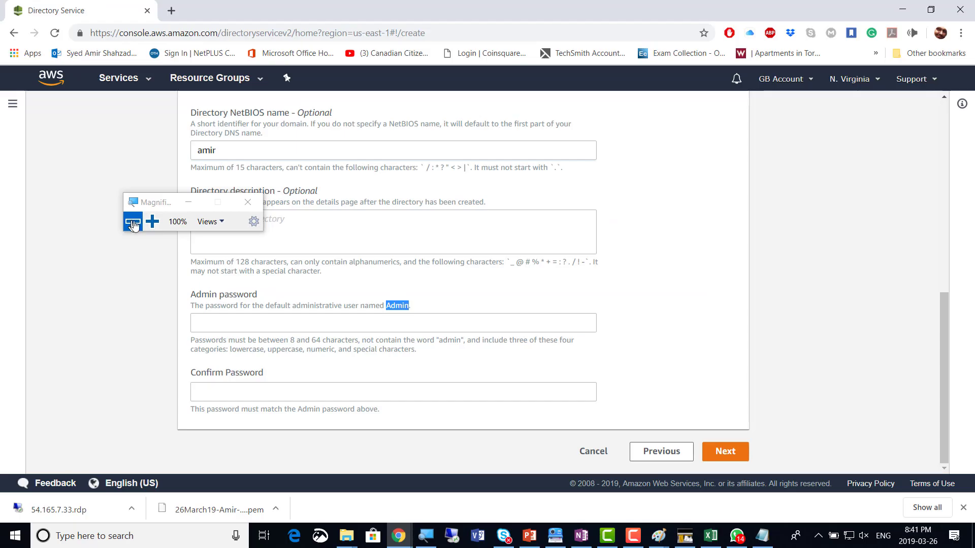
left_click(209, 321)
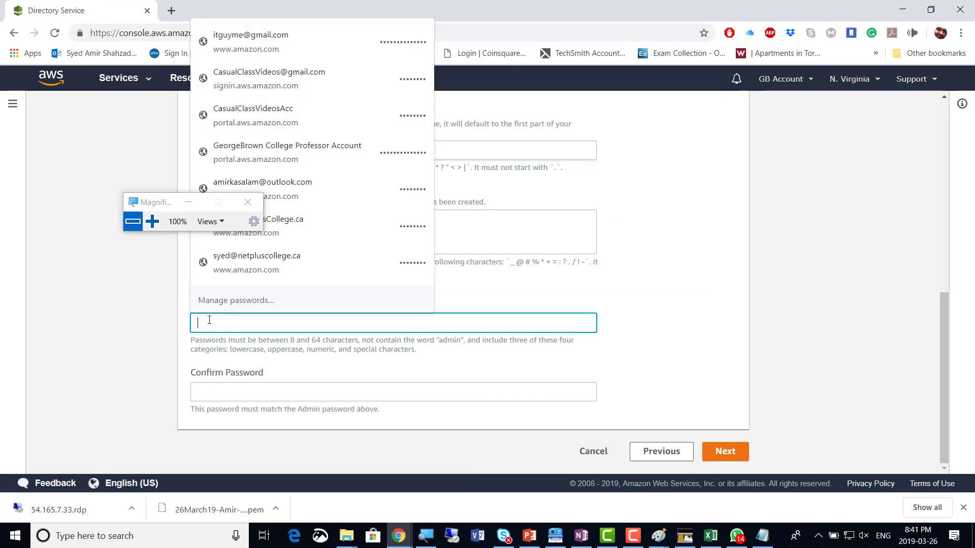
left_click(761, 537)
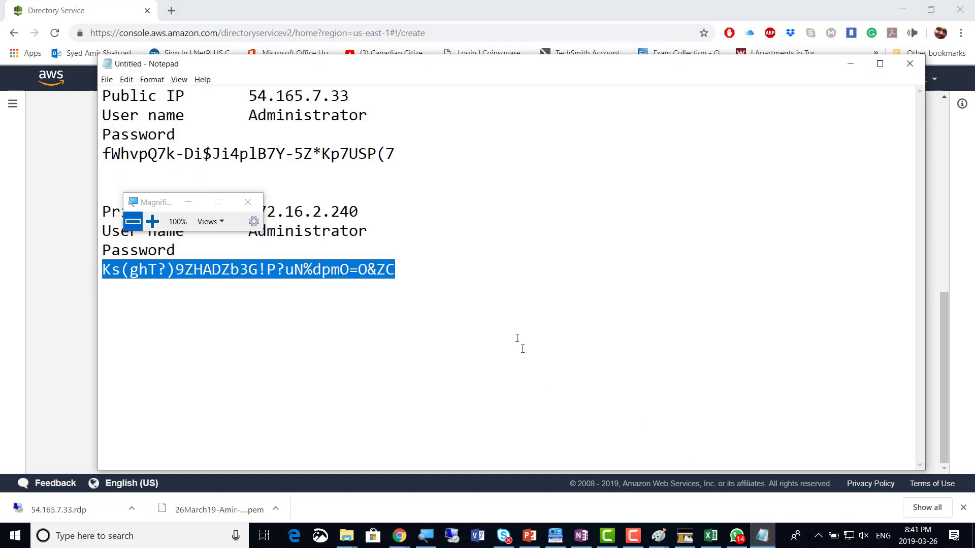
left_click(425, 263)
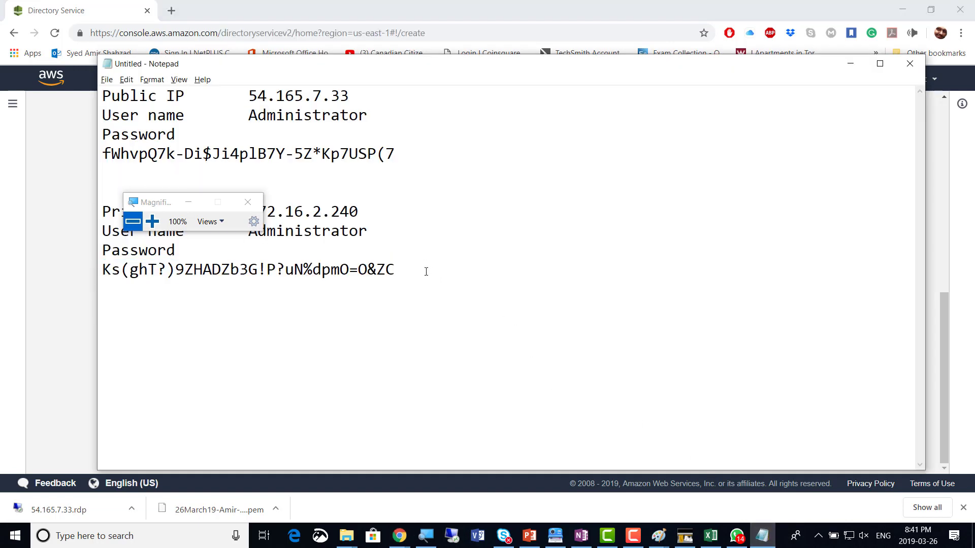
key("Return")
key("Return")
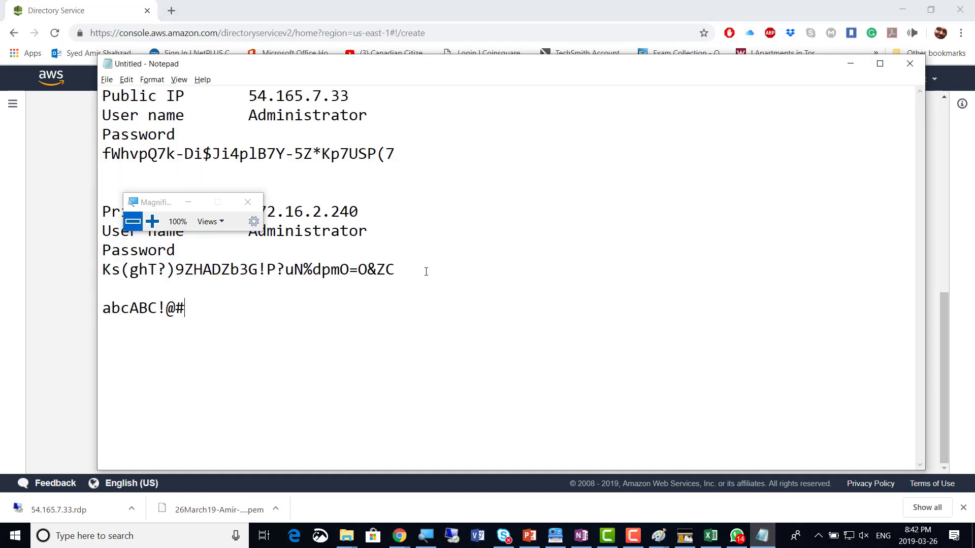
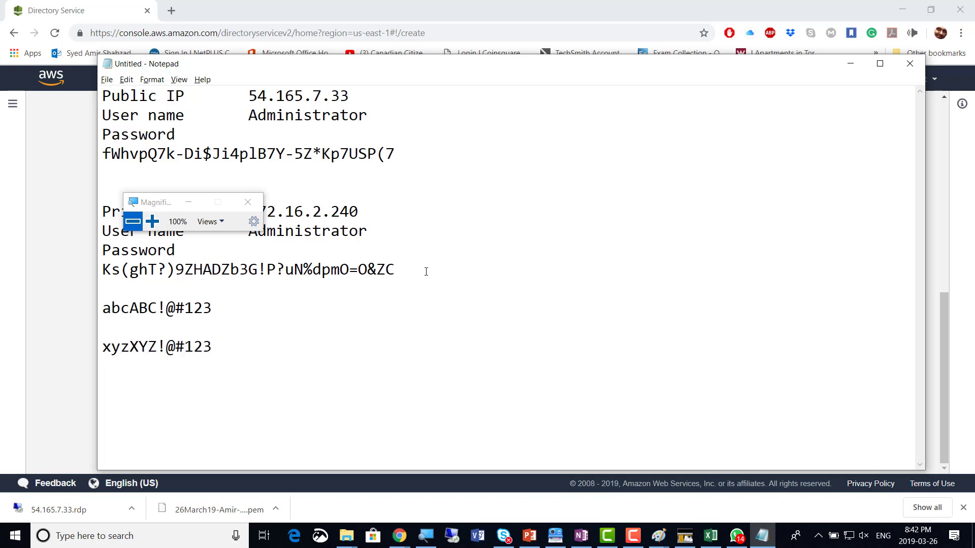
key("alt+Tab")
Enter the chosen admin password and its matching confirmation in the directory form
left_click(280, 323)
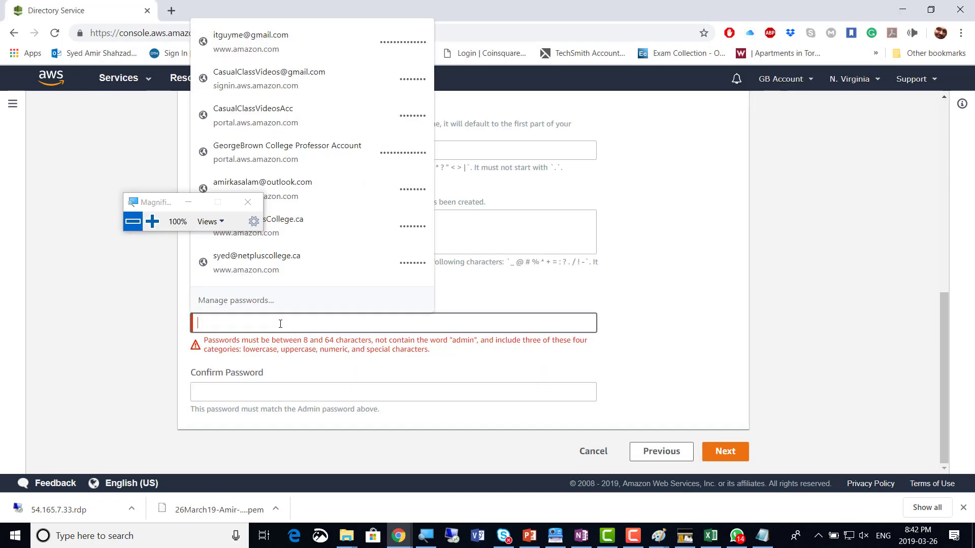
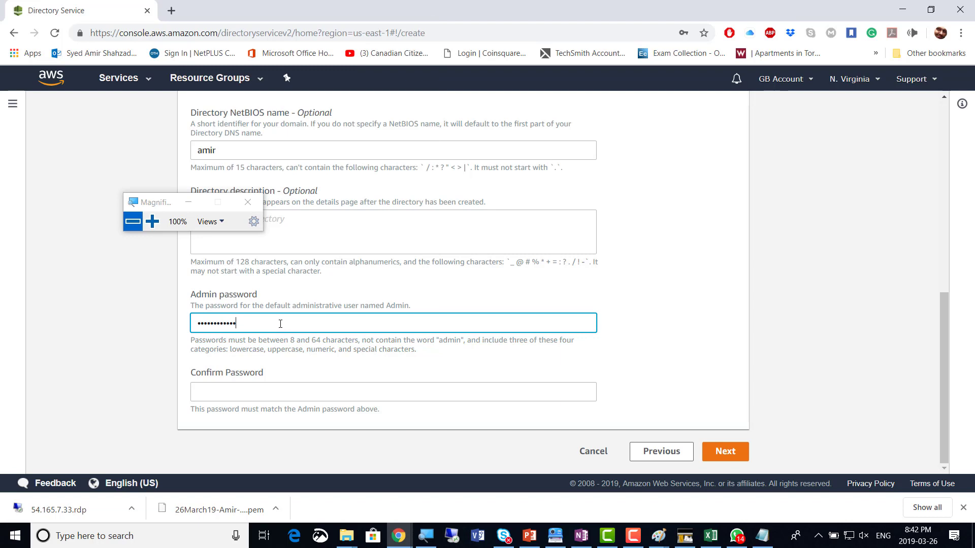
left_click(266, 390)
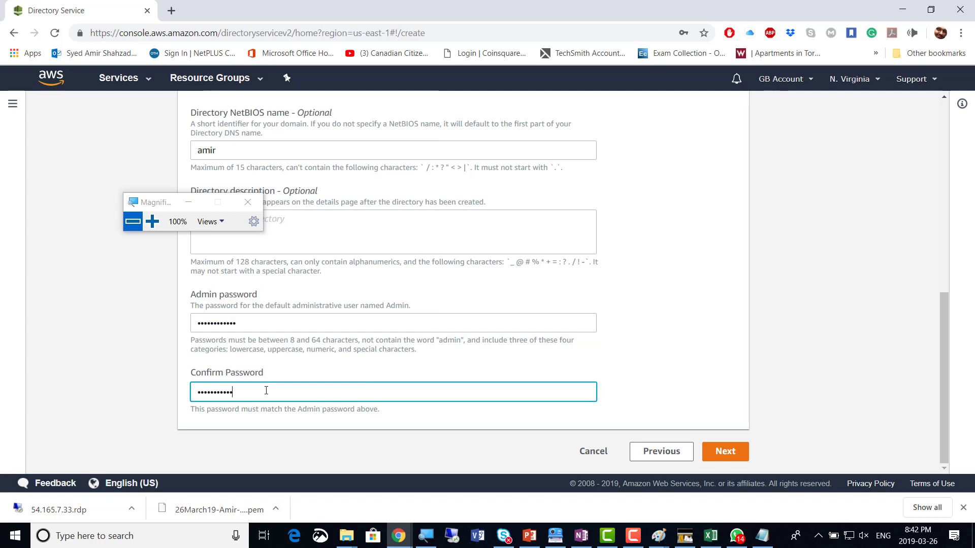
left_click(614, 398)
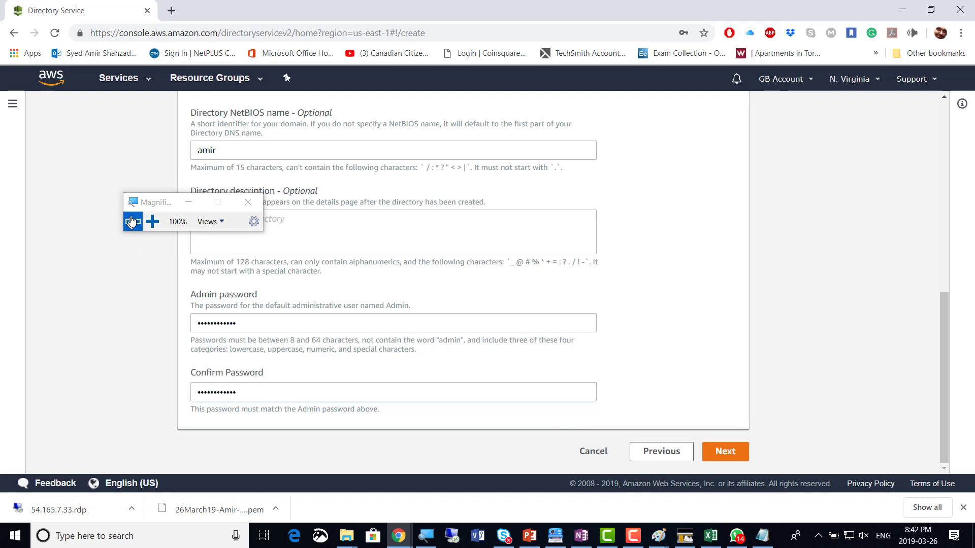
left_click_drag(147, 208, 706, 189)
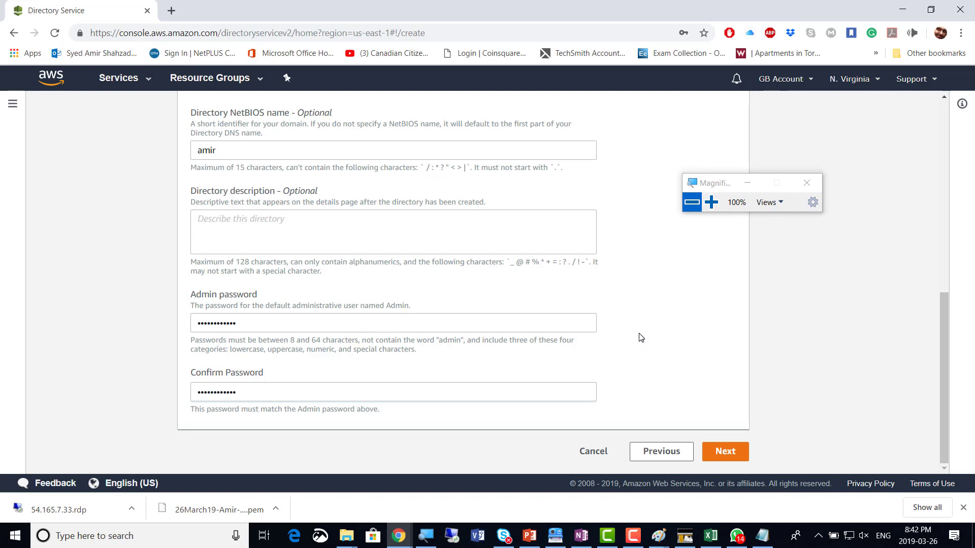
Review the DNS name, NetBIOS name and admin password fields, cross-checking the Notepad notes
scroll(638, 340, "up", 3)
scroll(641, 338, "up", 3)
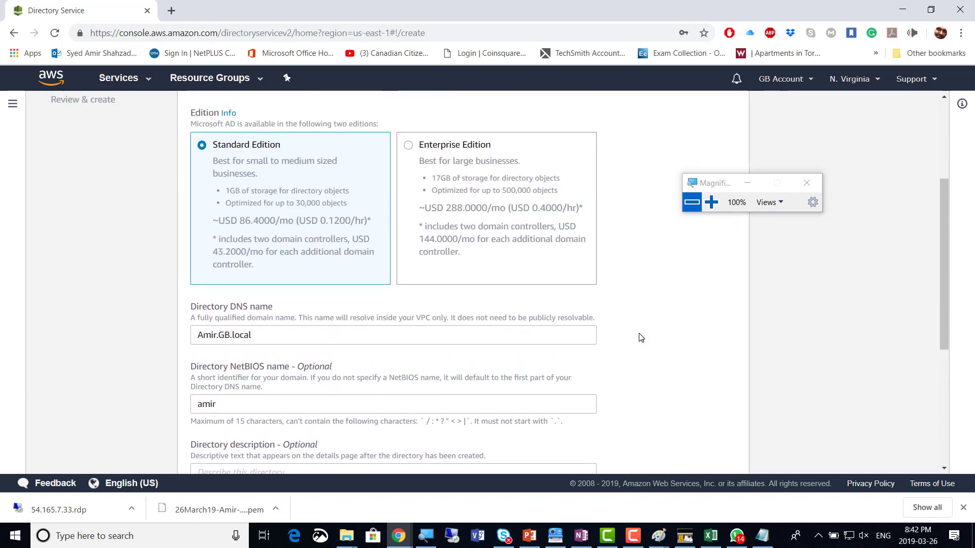
scroll(641, 338, "up", 2)
scroll(642, 338, "up", 2)
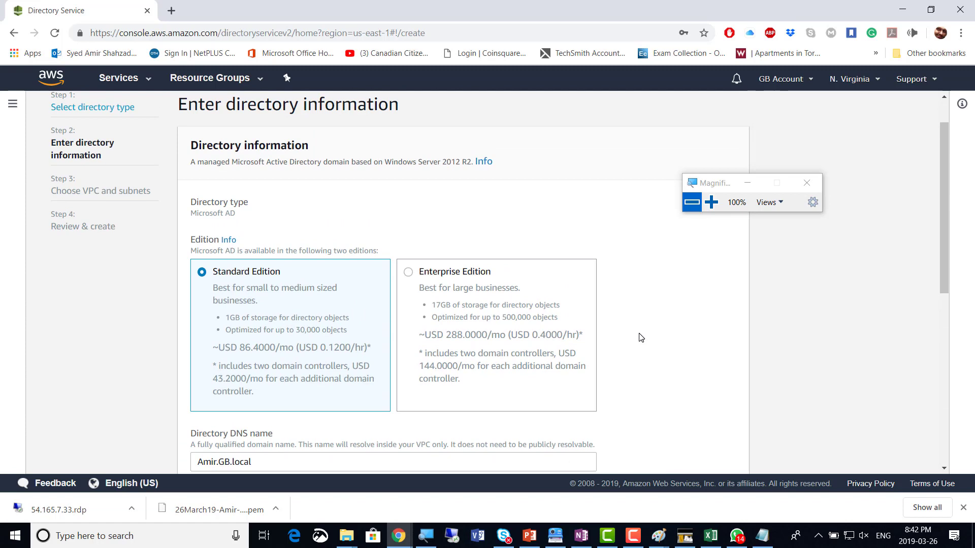
scroll(641, 338, "down", 2)
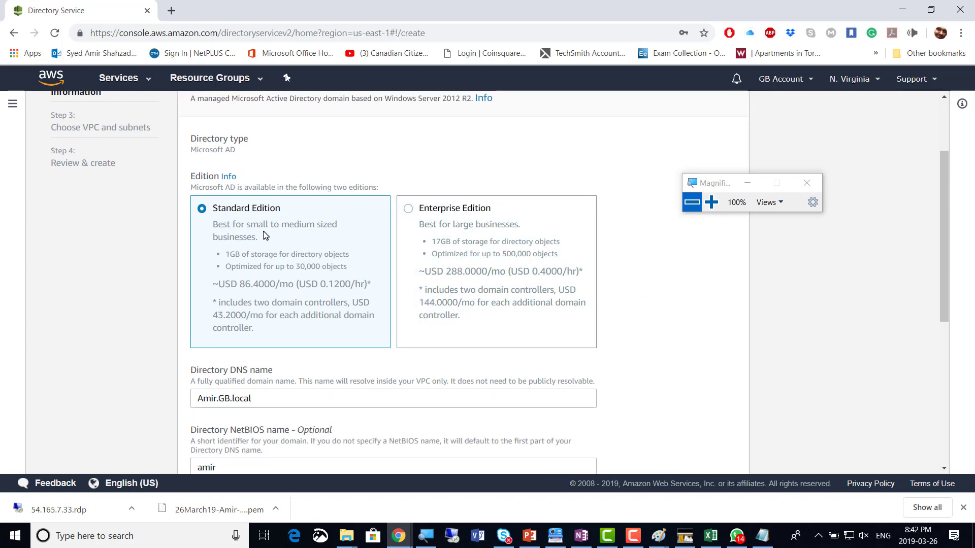
scroll(263, 236, "down", 2)
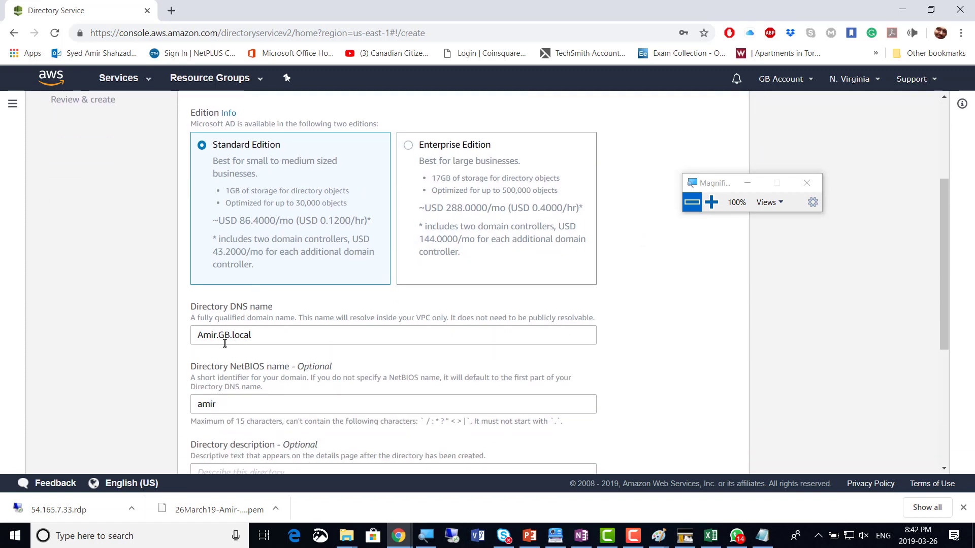
left_click(712, 202)
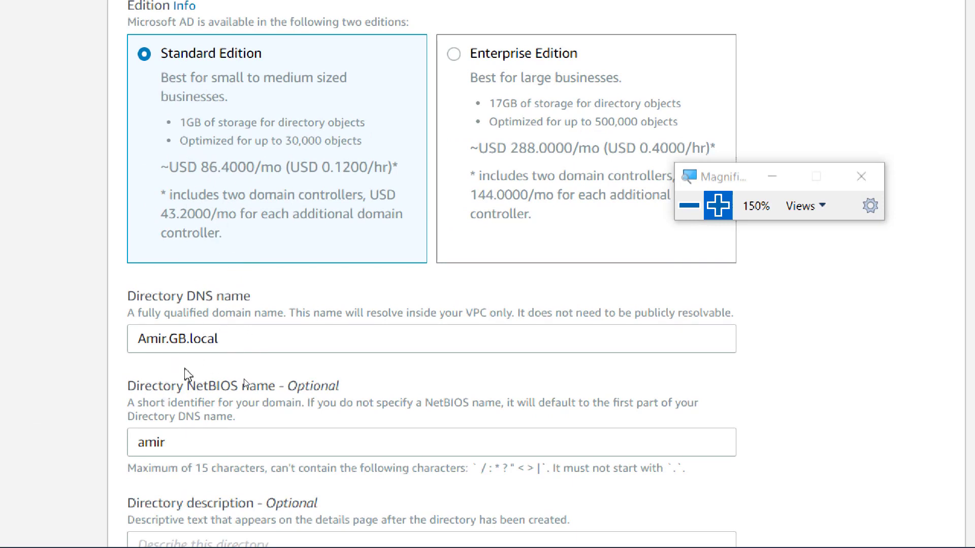
left_click(693, 210)
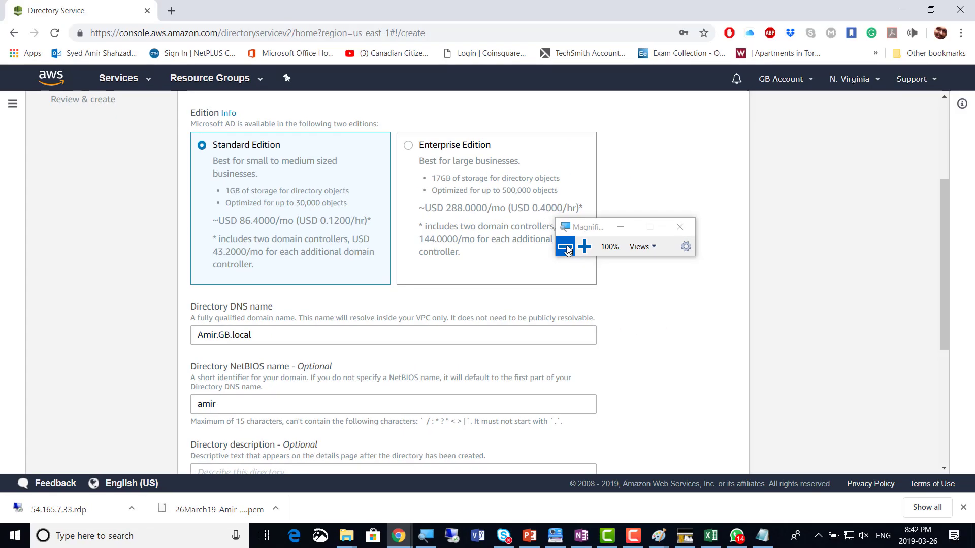
key("alt+Tab")
key("alt+Tab")
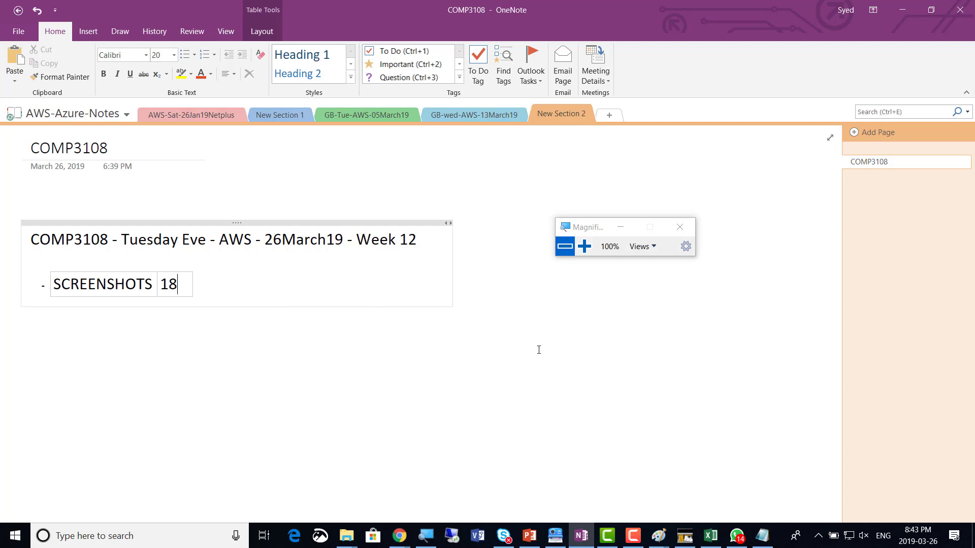
key("alt+Tab")
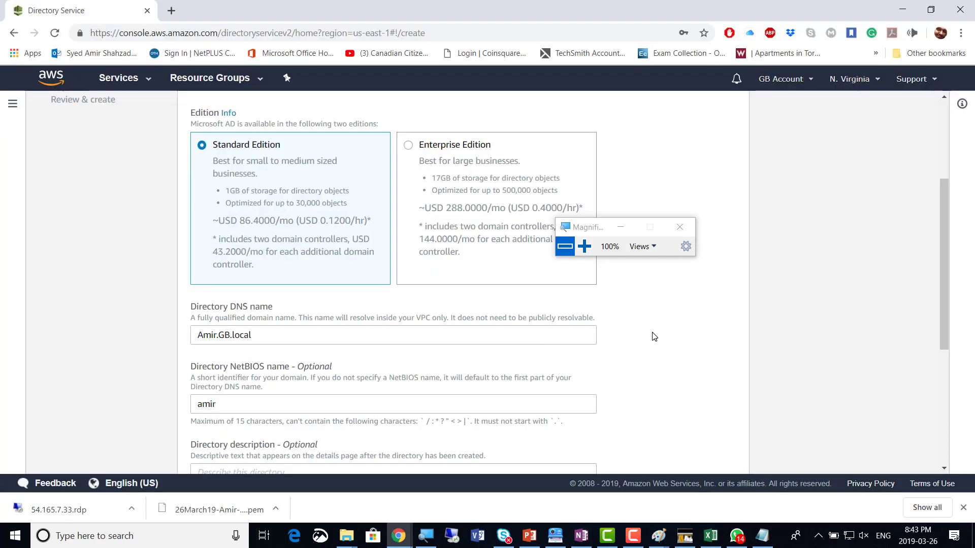
scroll(655, 337, "down", 1)
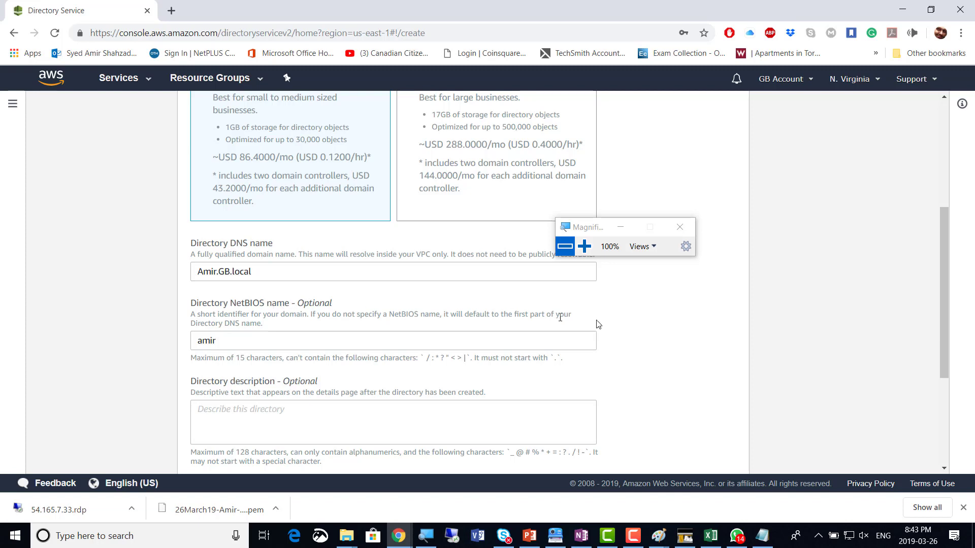
scroll(658, 335, "down", 3)
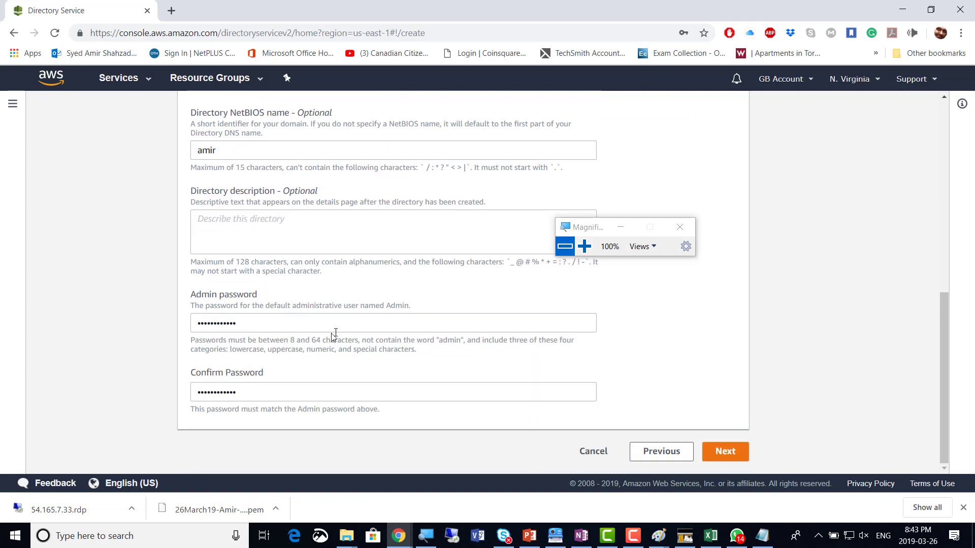
Select subnet-3fcca763 (us-east-1a) and subnet-cc9af4ab (us-east-1b) in the default VPC
left_click(726, 455)
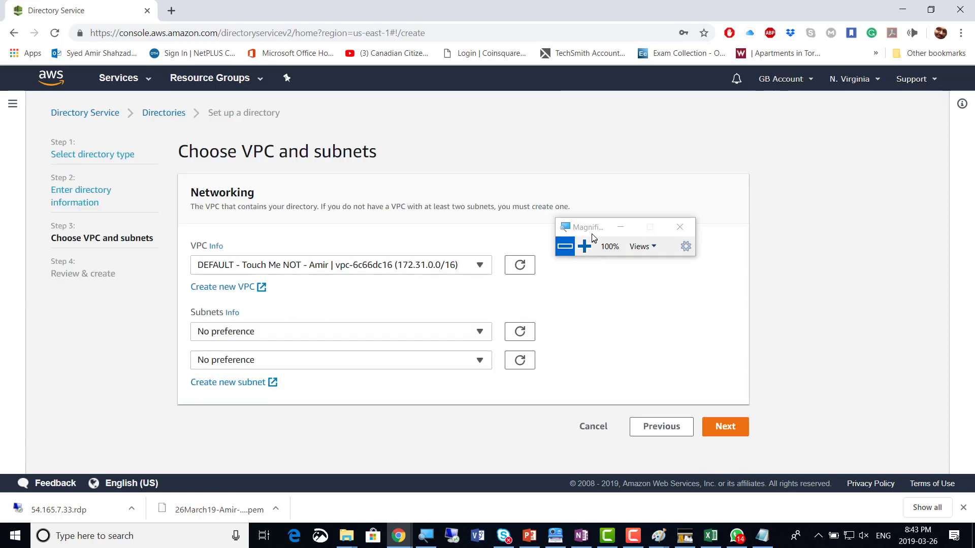
left_click(584, 247)
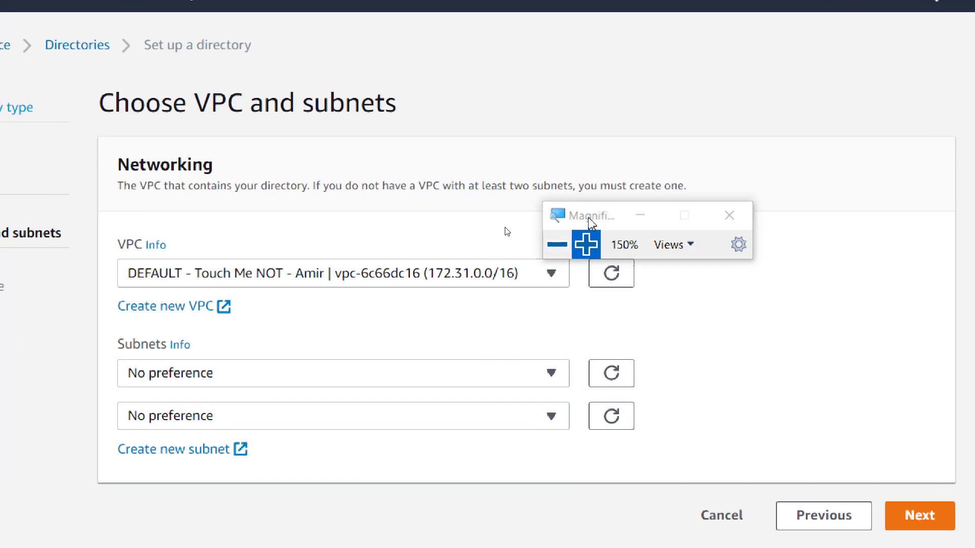
left_click_drag(593, 221, 688, 124)
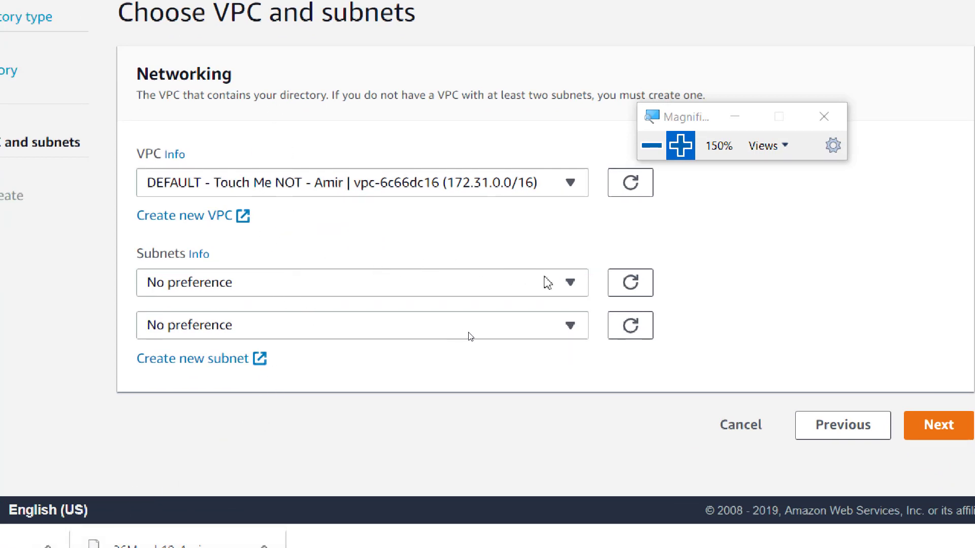
left_click(576, 287)
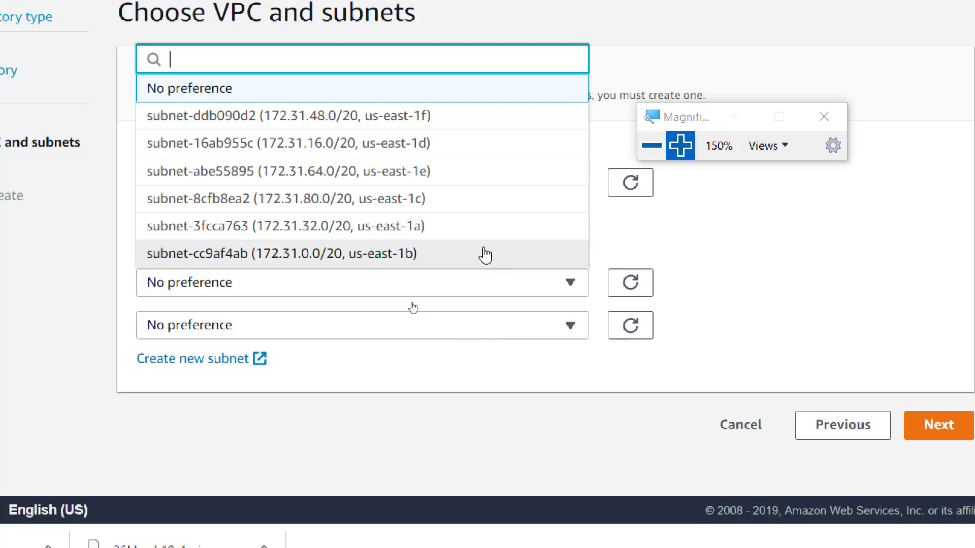
left_click(452, 234)
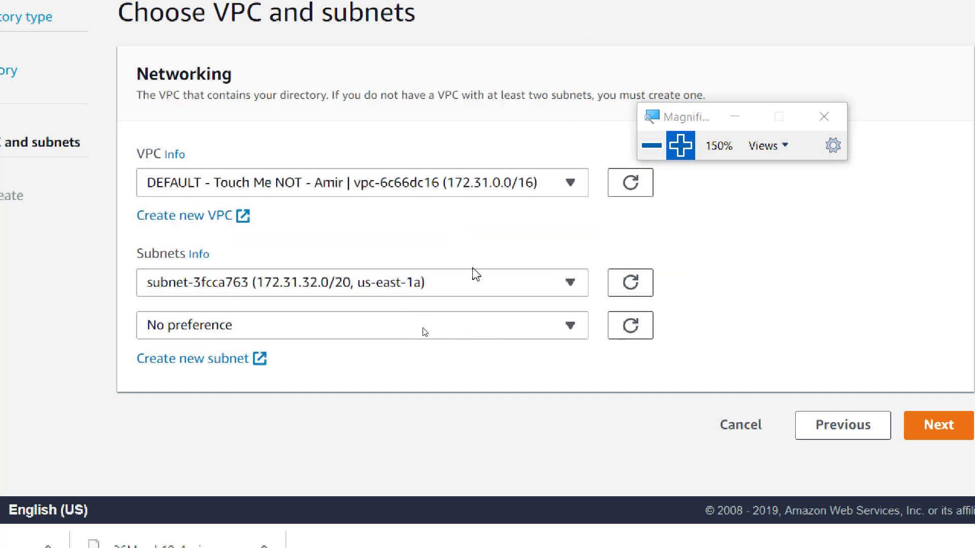
left_click(564, 328)
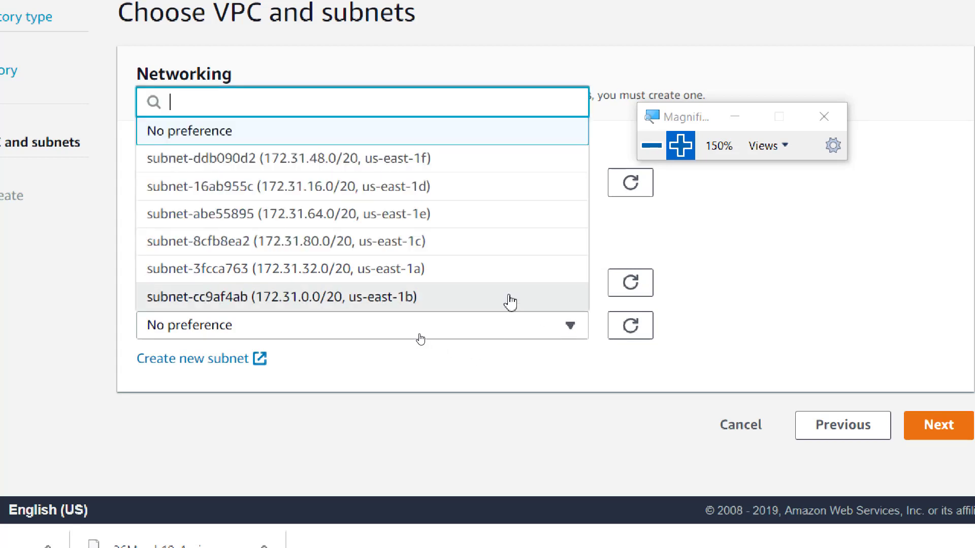
left_click(470, 299)
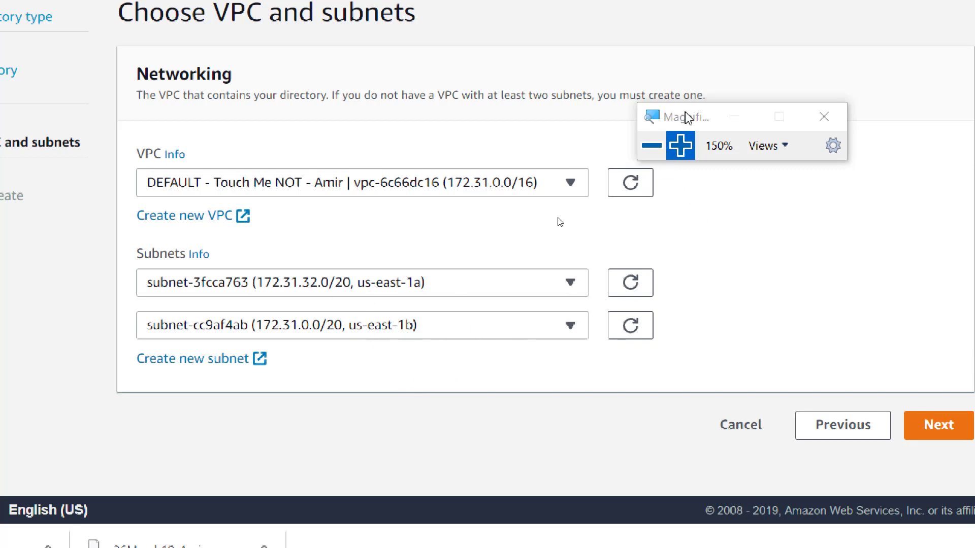
left_click_drag(684, 113, 762, 115)
left_click(728, 151)
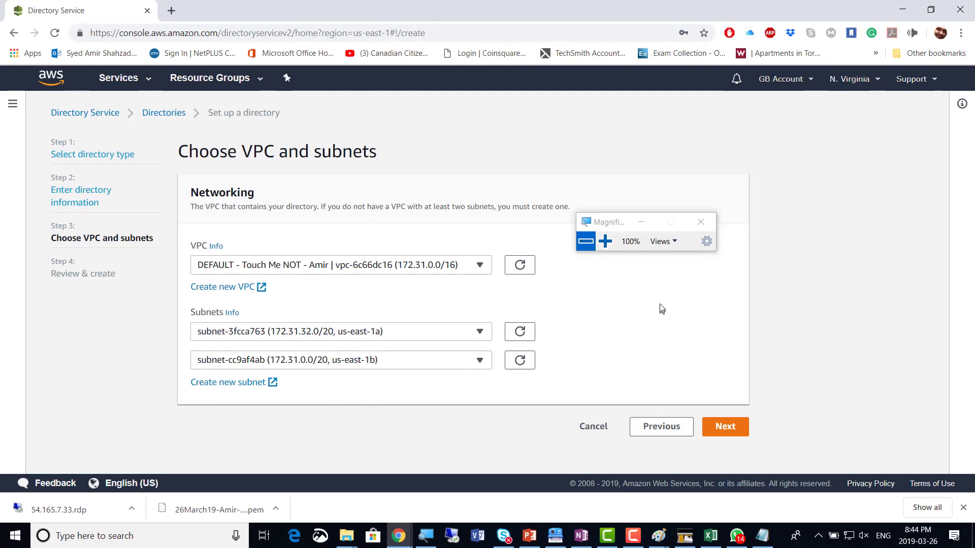
Update the OneNote screenshot count to 9 and return to the directory setup
key("alt+Tab")
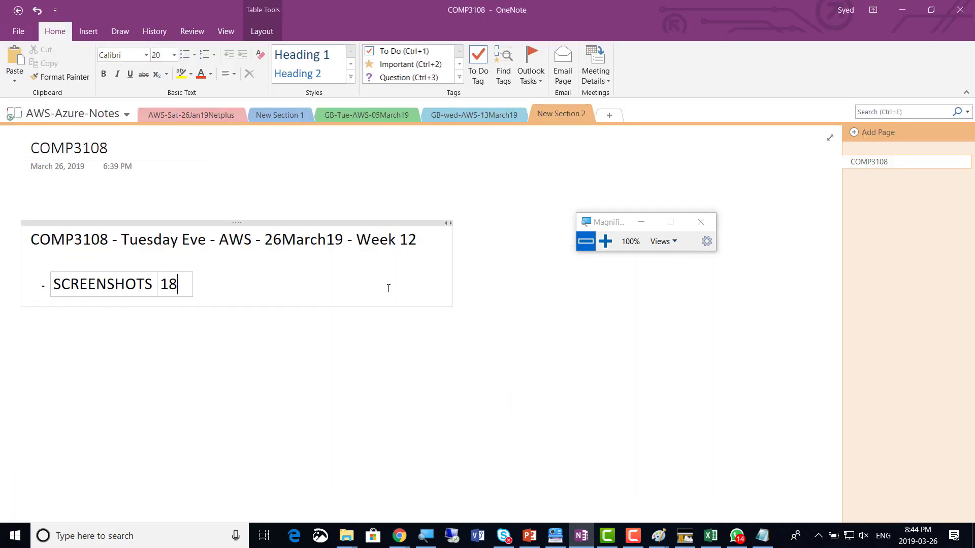
key("BackSpace")
type("9")
key("alt+Tab")
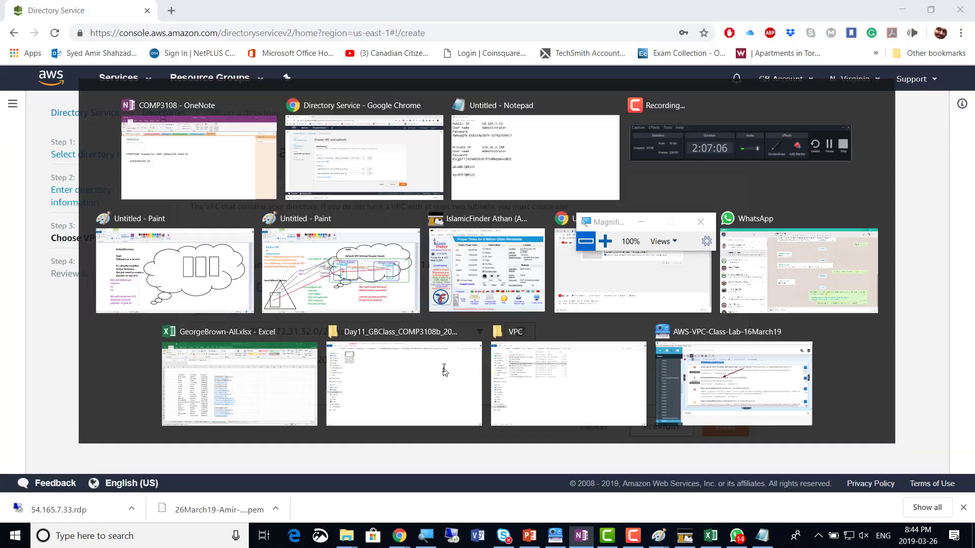
left_click(605, 242)
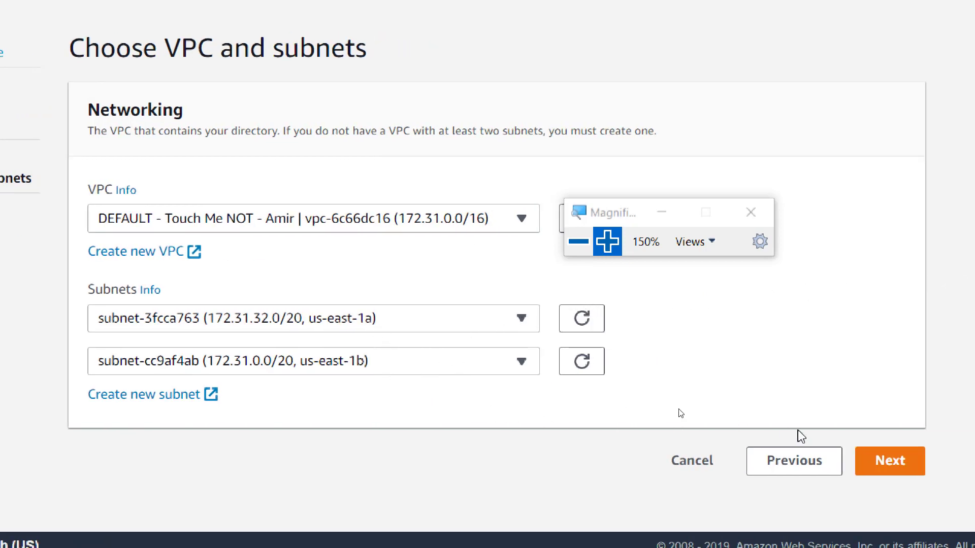
Review the Amir.GB.local settings and create the Microsoft AD directory
left_click(895, 470)
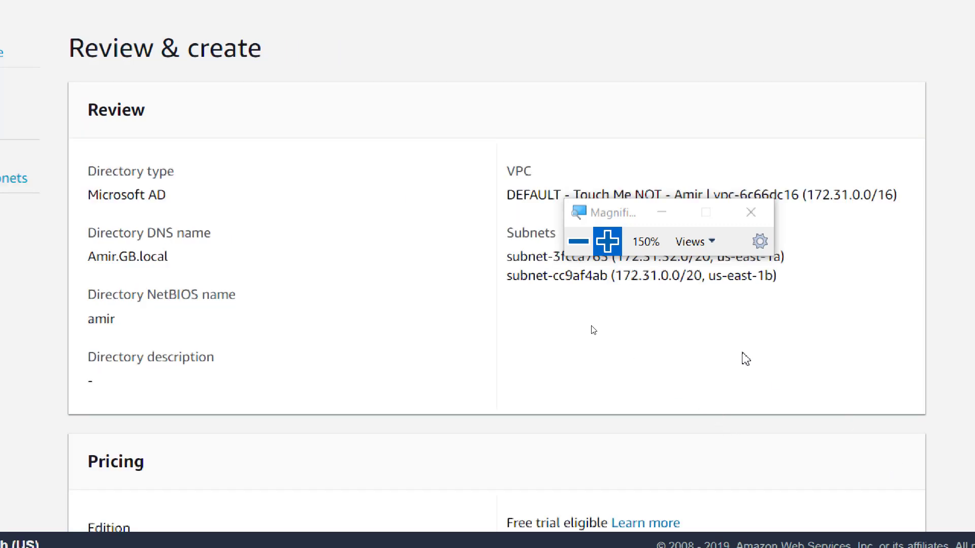
left_click(575, 243)
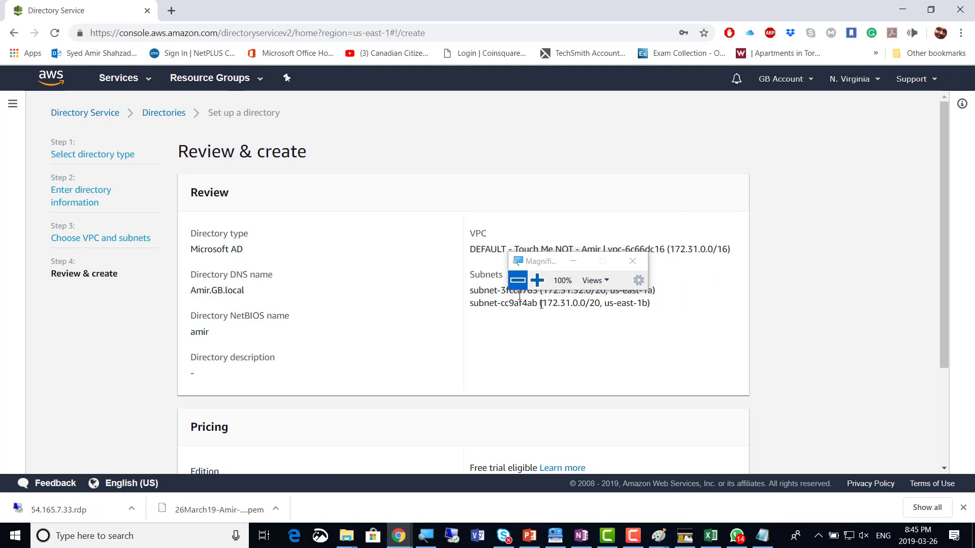
scroll(698, 304, "down", 3)
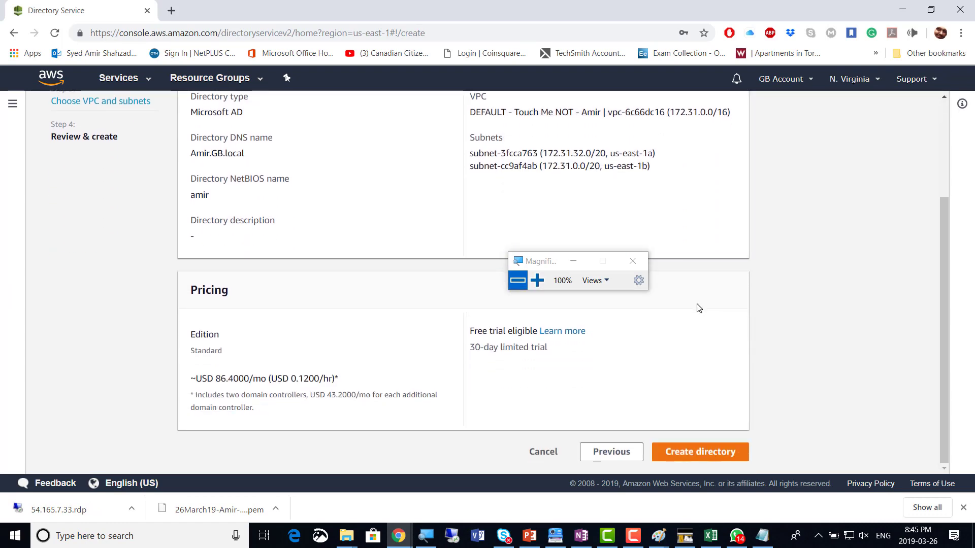
left_click(710, 457)
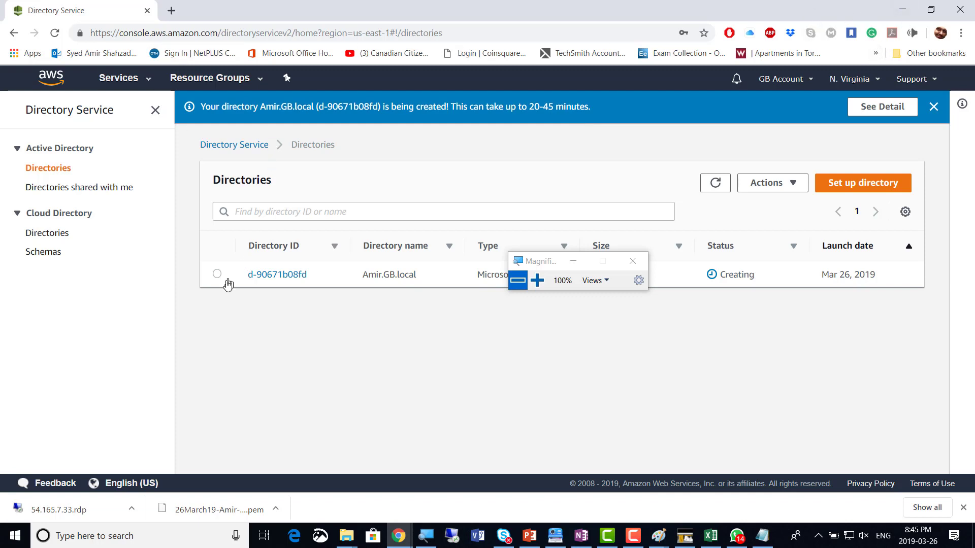
Open the new directory's details page and point out its Creating status
left_click_drag(538, 261, 559, 136)
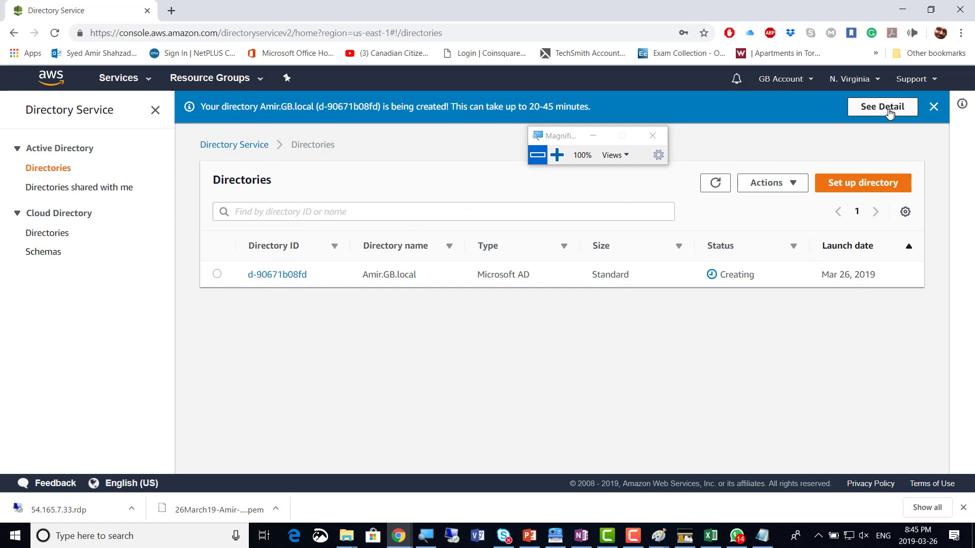
left_click(879, 113)
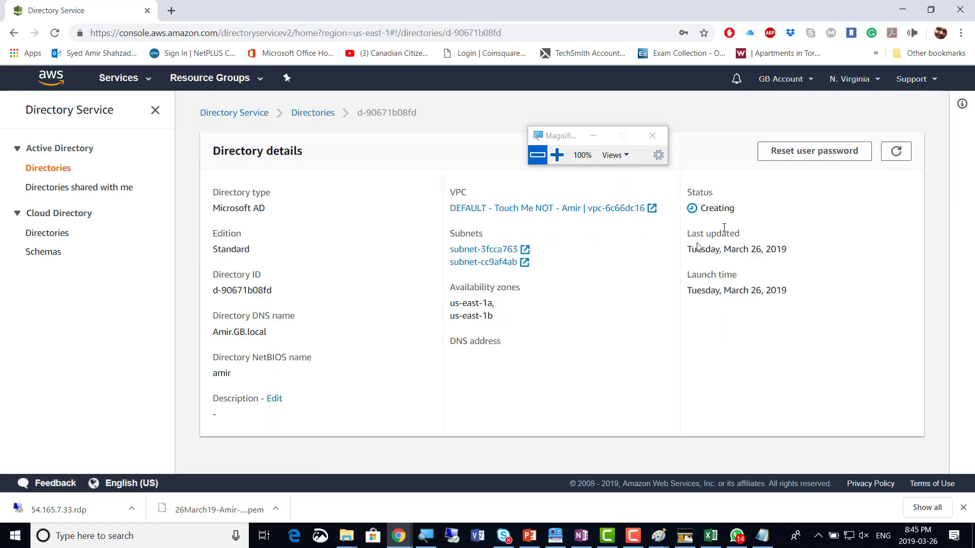
left_click_drag(737, 214, 704, 210)
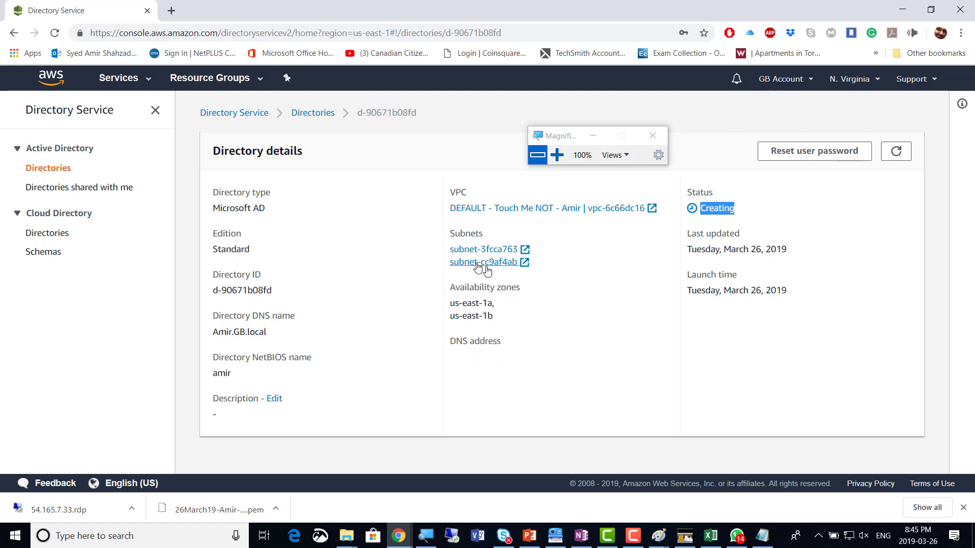
left_click(606, 310)
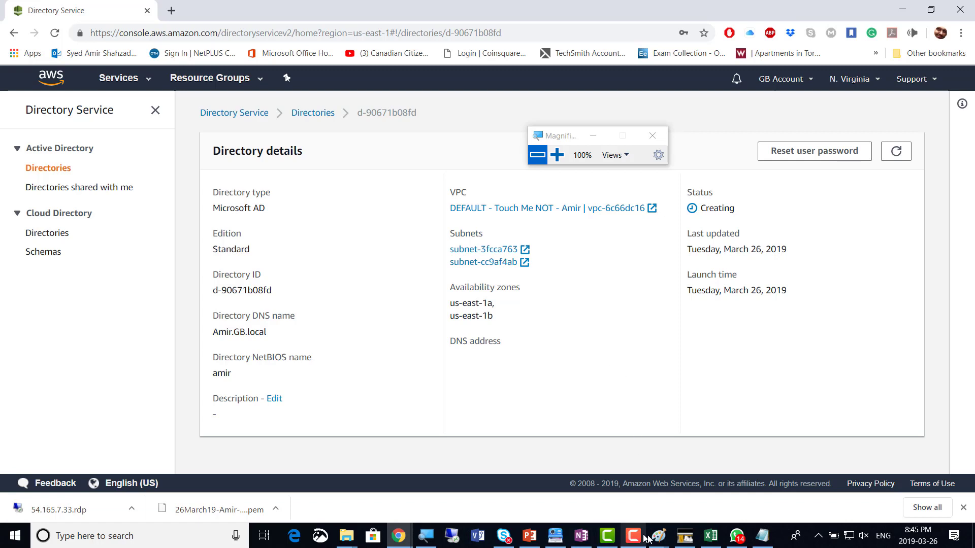
Update the OneNote screenshot count, replacing its last digit with 0
left_click(581, 536)
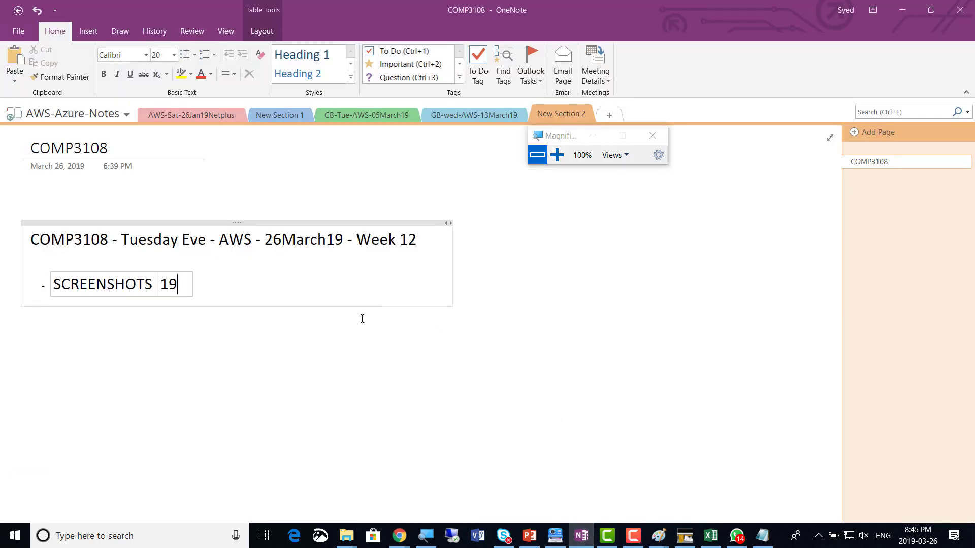
key("BackSpace")
type("0")
key("alt+Tab")
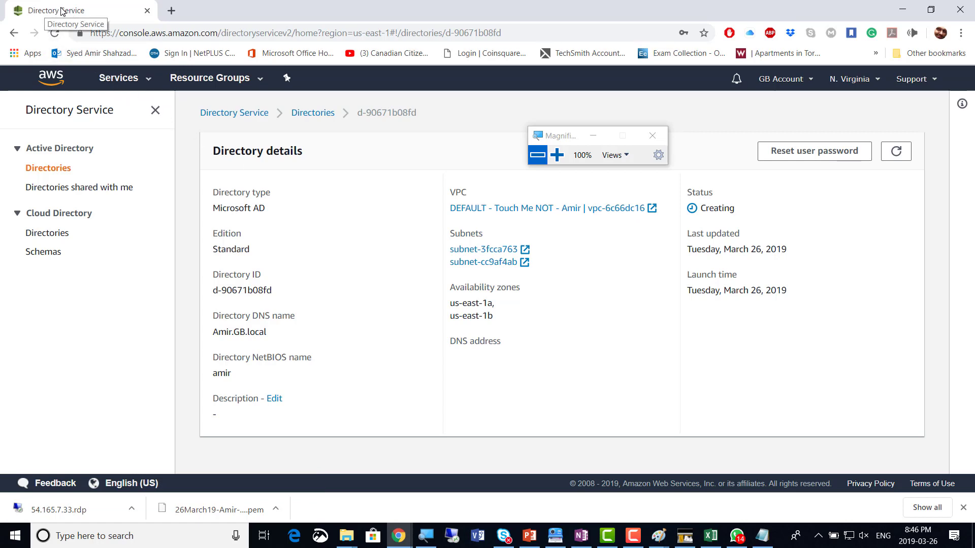
Duplicate the Directory Service browser tab
left_click(557, 155)
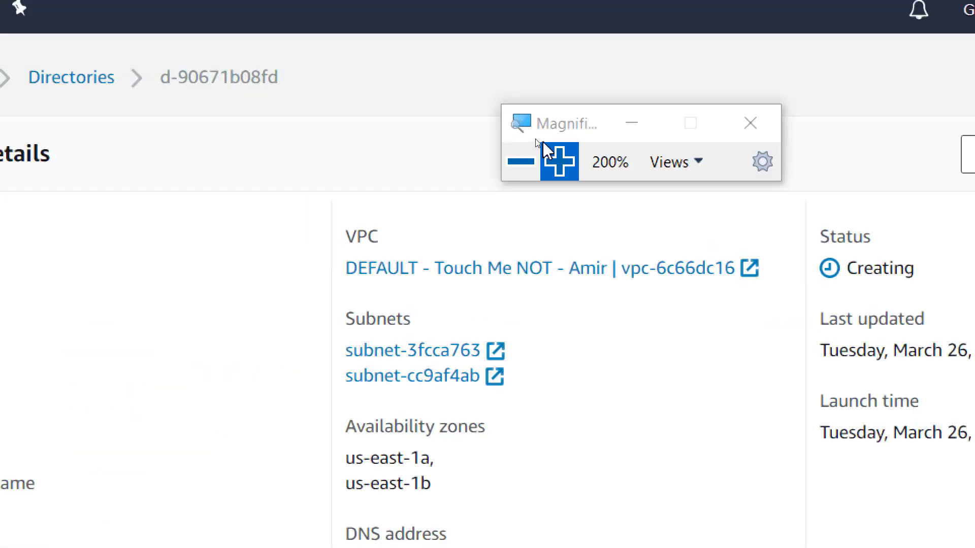
right_click(122, 22)
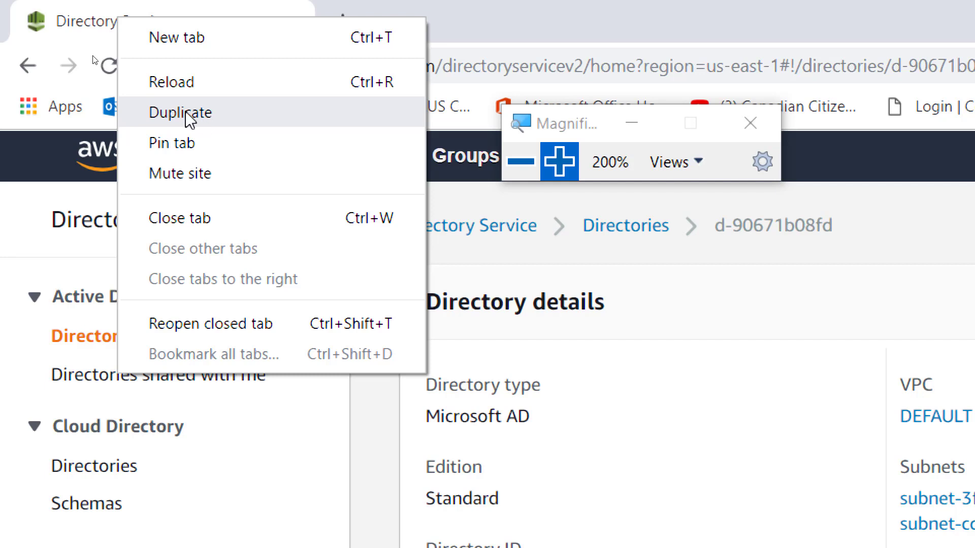
left_click(220, 126)
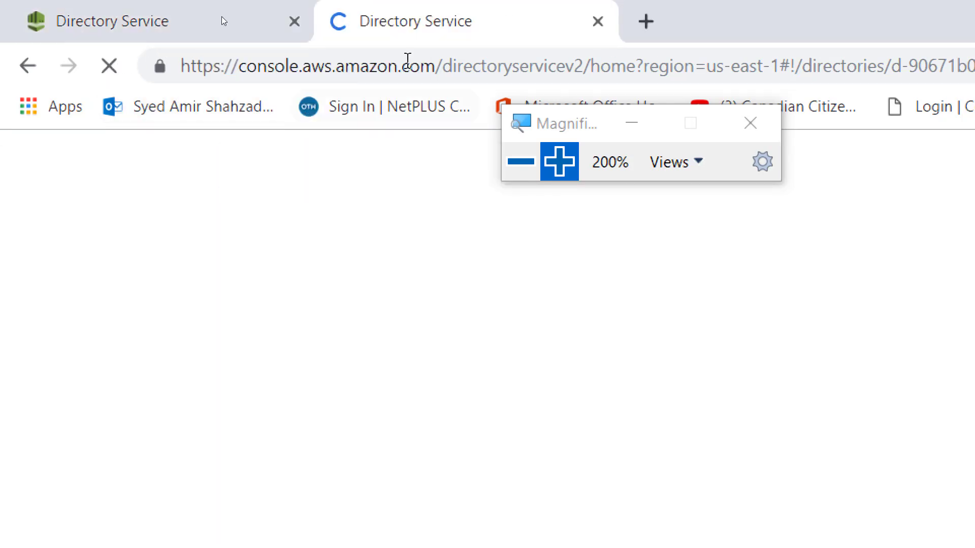
left_click(113, 28)
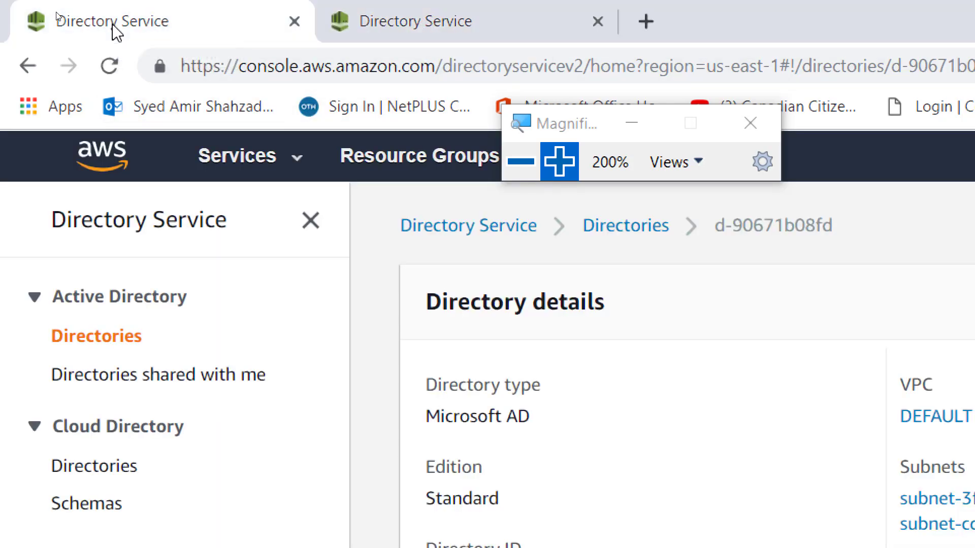
left_click(521, 161)
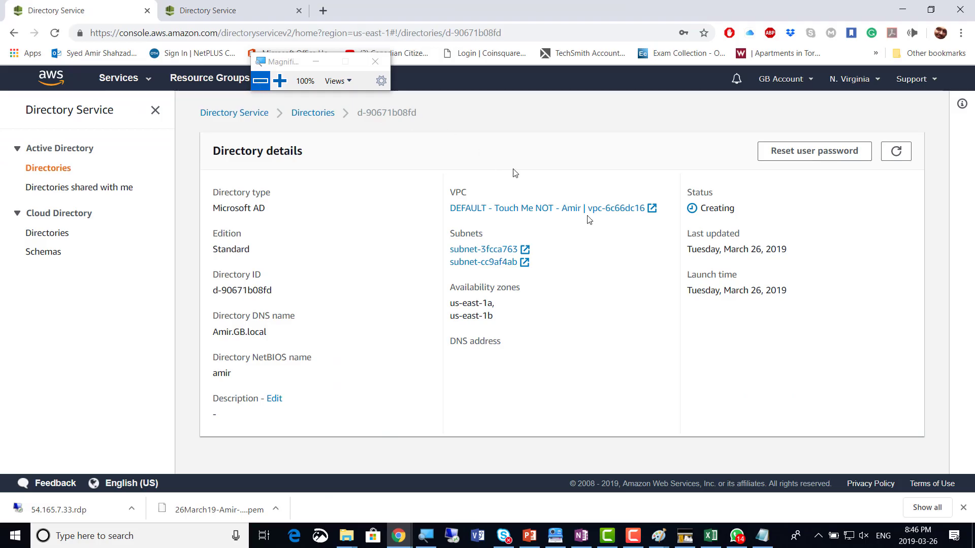
Refresh the details until DNS addresses 172.31.42.142 and 172.31.13.242 appear, then open Services in the second tab
left_click(898, 156)
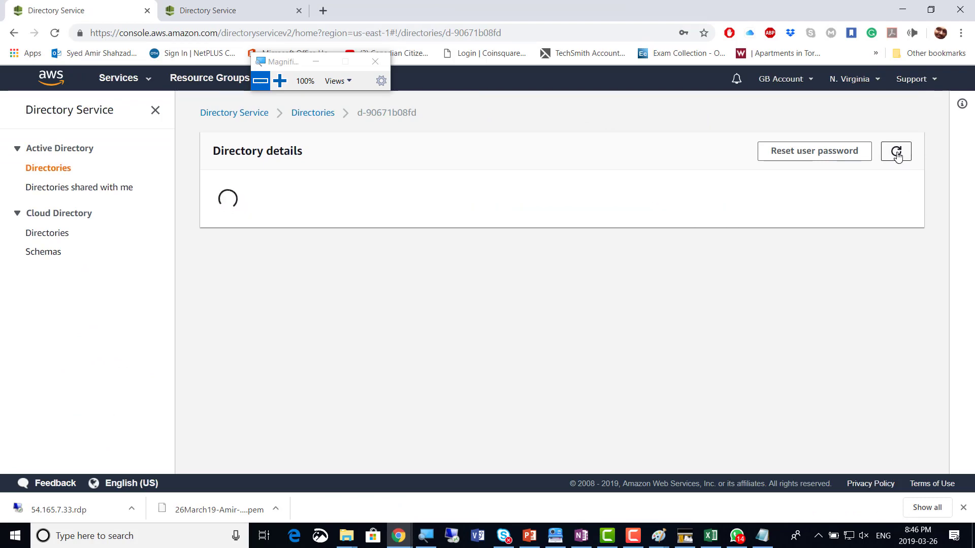
left_click(898, 156)
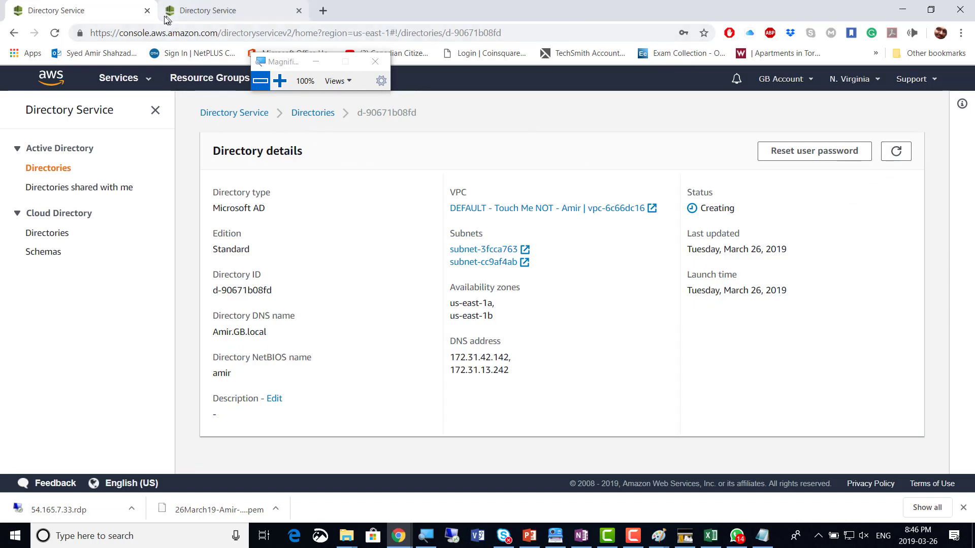
left_click(205, 15)
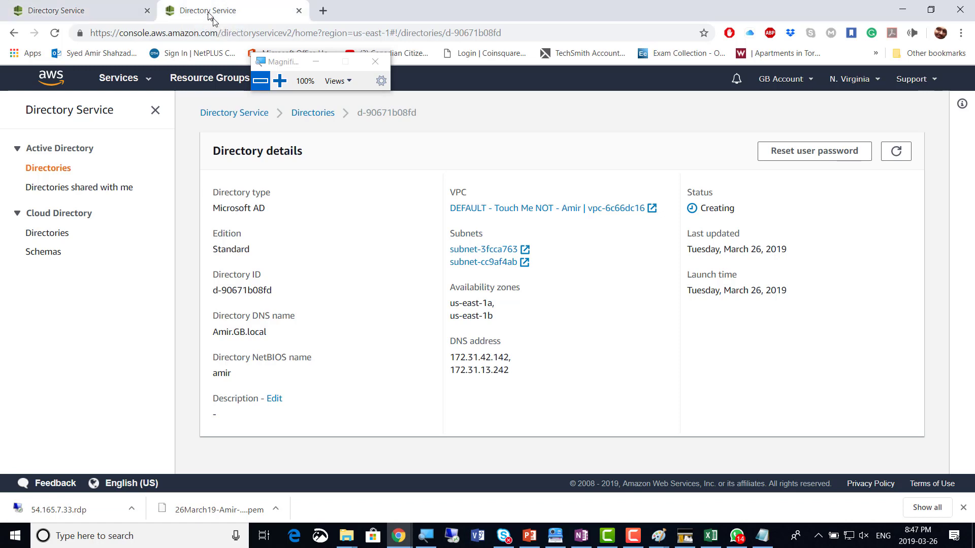
left_click(149, 84)
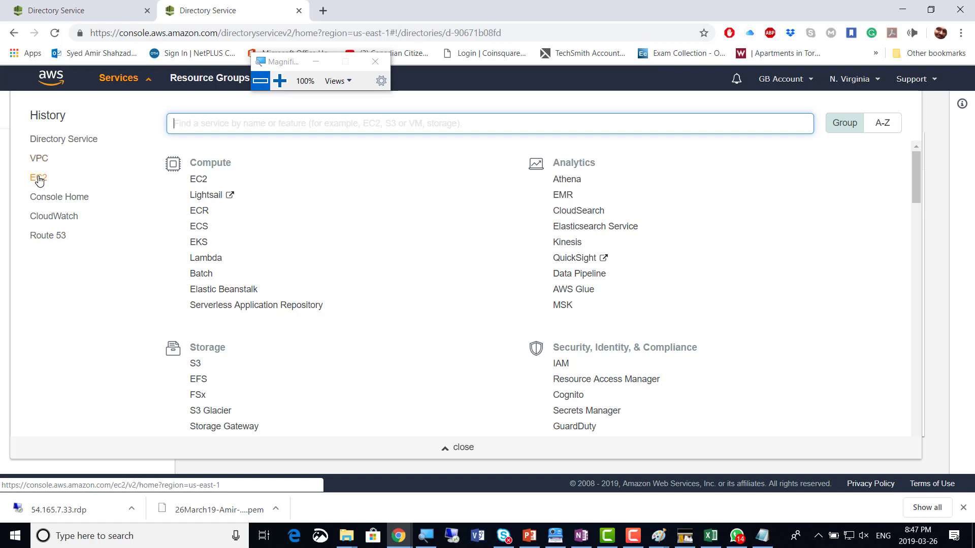
Go to EC2 from the Services history and open its Instances list
left_click(39, 179)
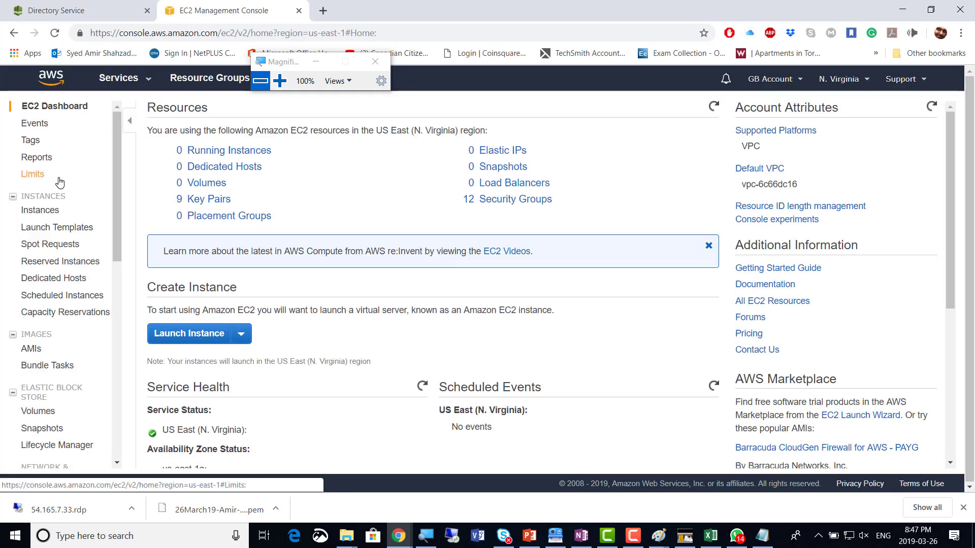
left_click(48, 216)
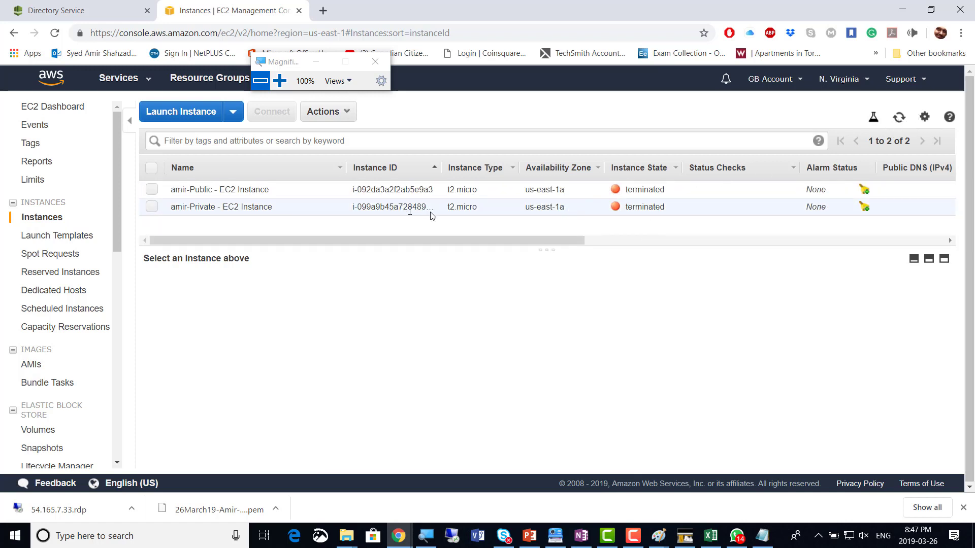
Start an instance launch with the Microsoft Windows Server 2019 Base image on t2.micro
left_click(183, 117)
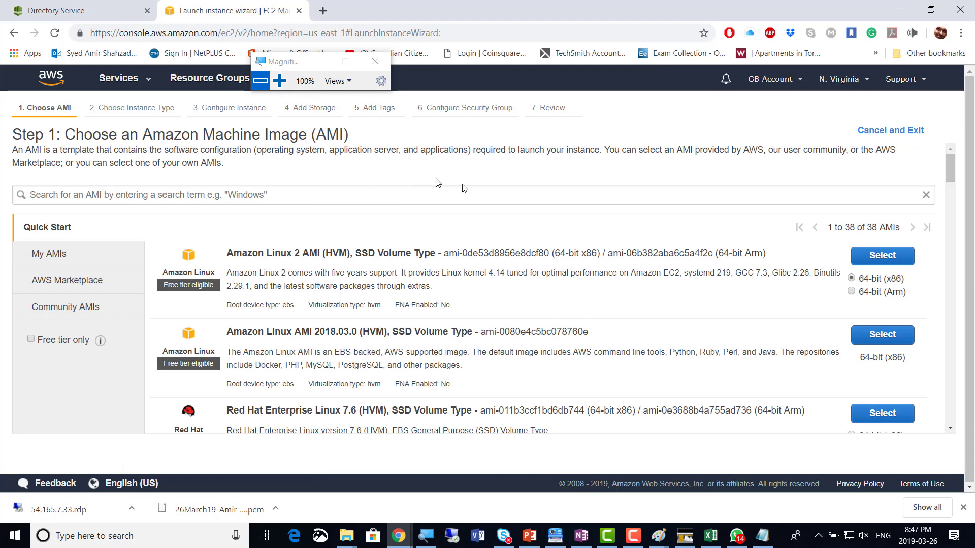
scroll(526, 211, "down", 4)
scroll(528, 210, "down", 6)
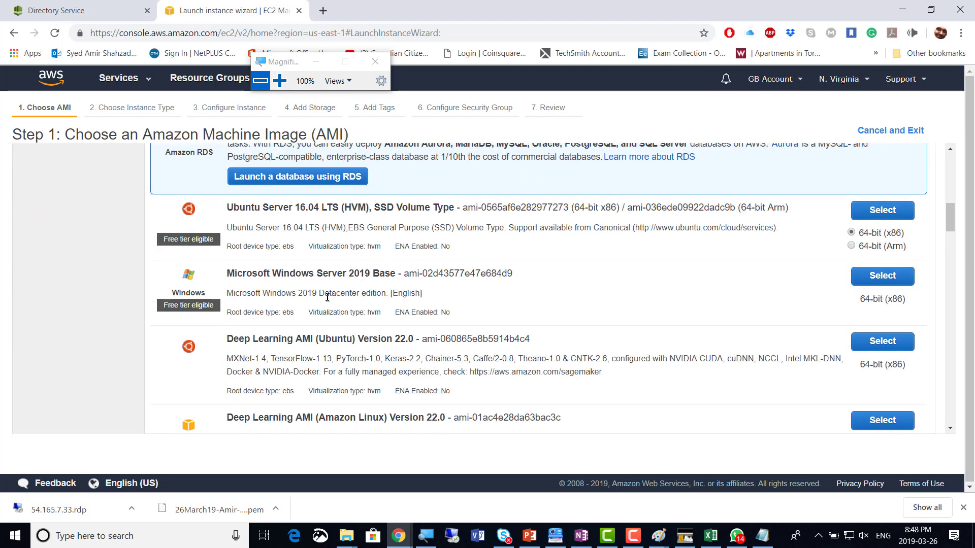
left_click(880, 277)
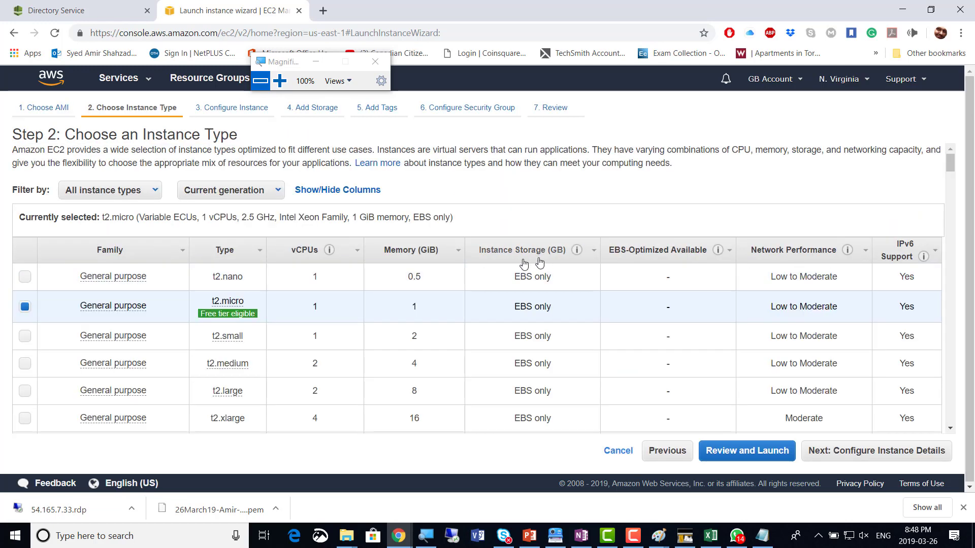
mouse_move(244, 303)
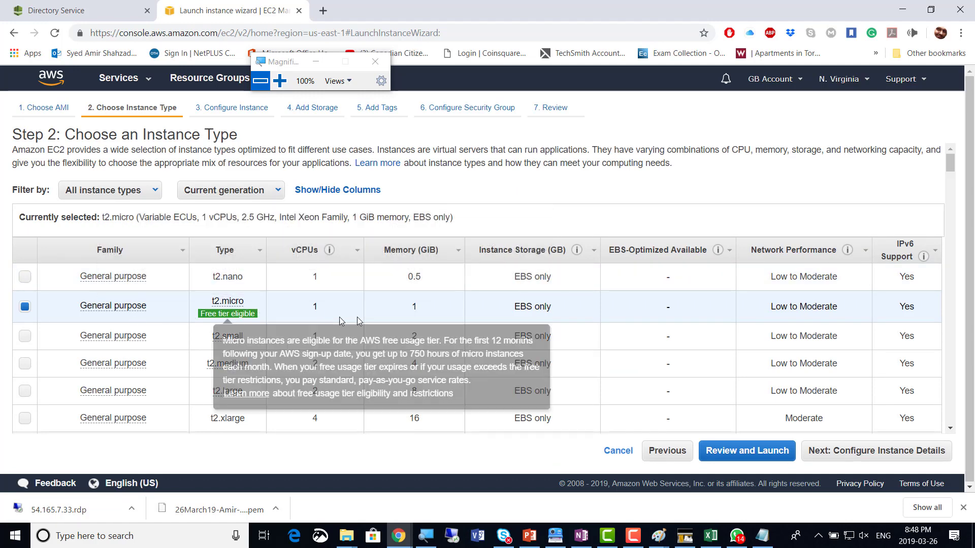
left_click(908, 452)
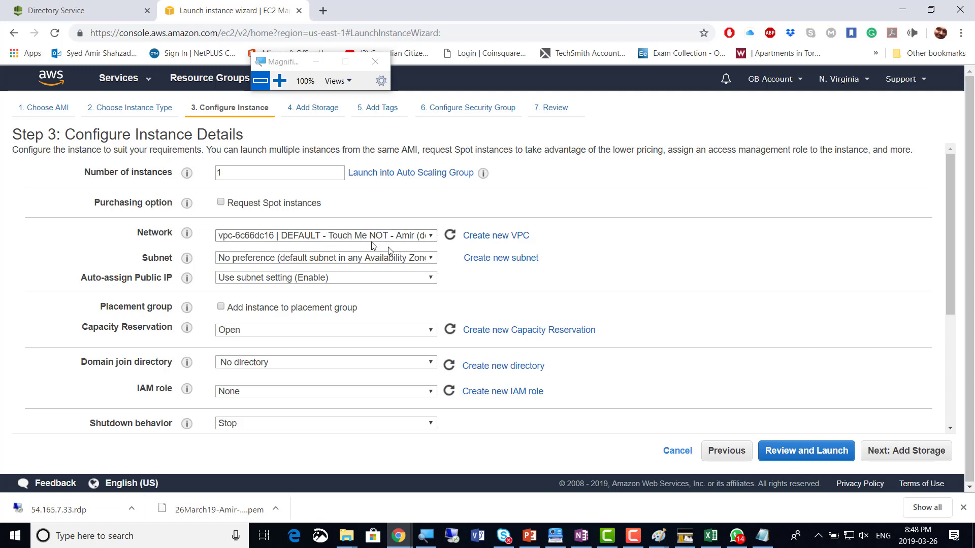
Put the instance in subnet-3fcca763 (us-east-1a), check the domain join directories, then return to Directory Service
left_click(425, 260)
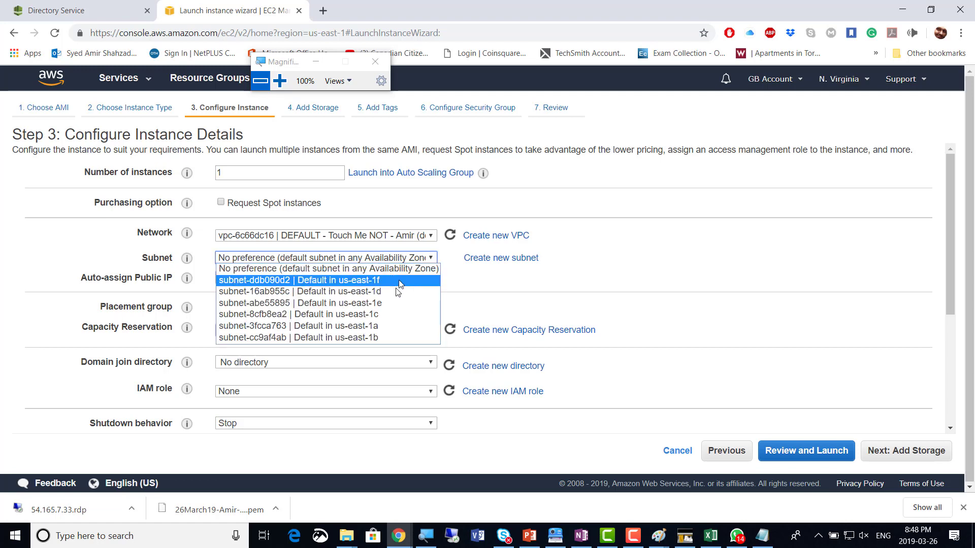
left_click(392, 330)
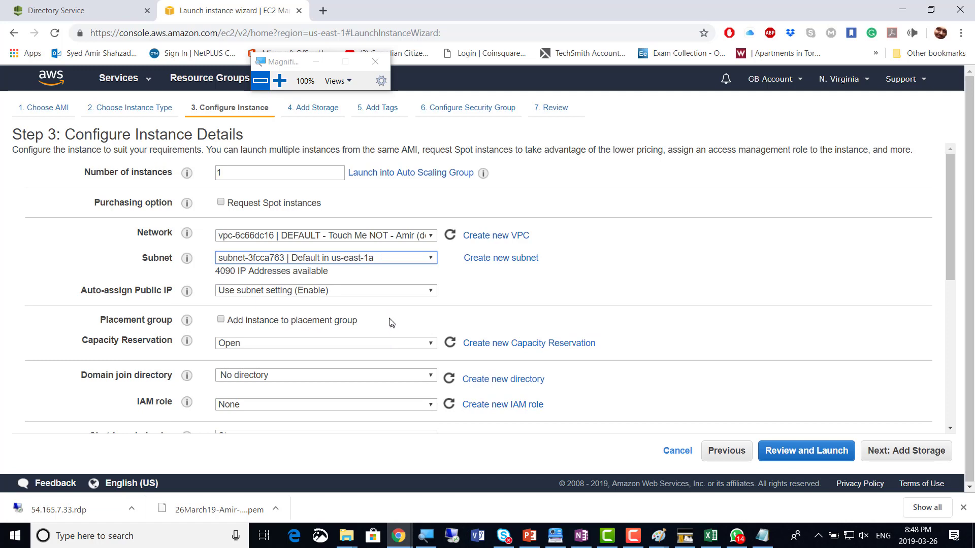
left_click(564, 286)
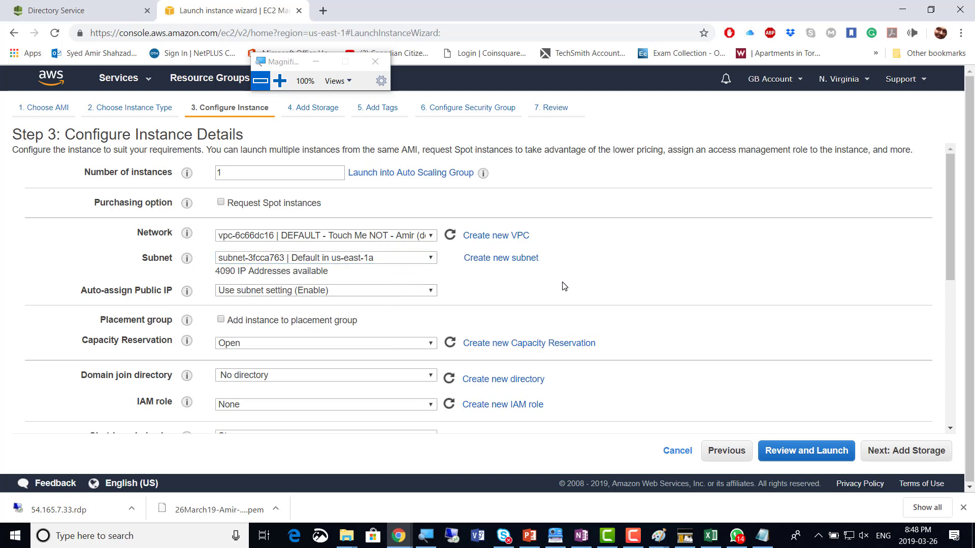
scroll(566, 290, "down", 1)
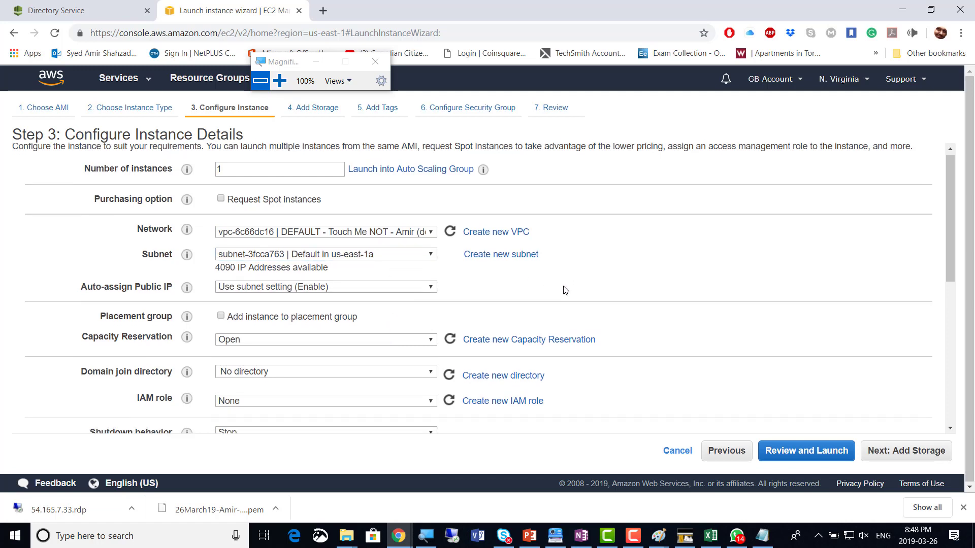
scroll(564, 290, "down", 1)
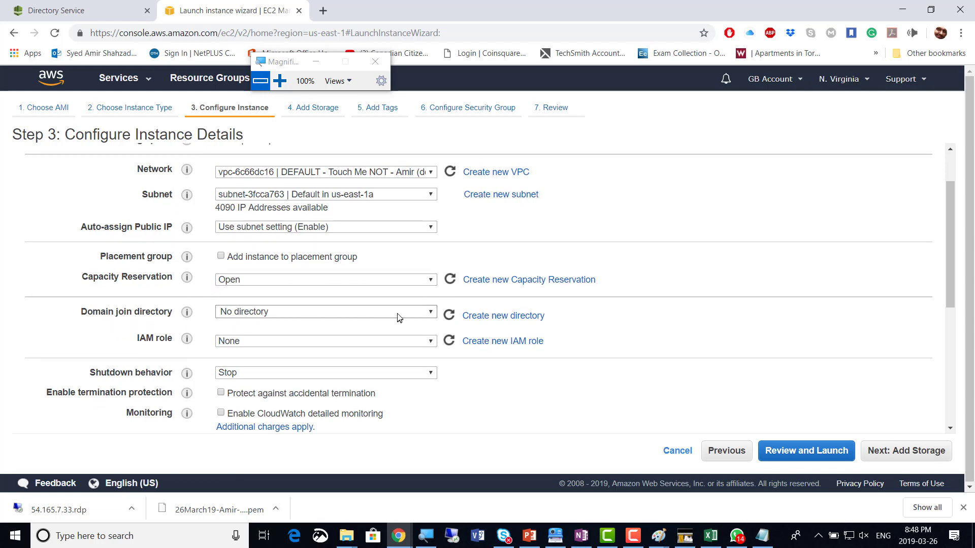
left_click(432, 314)
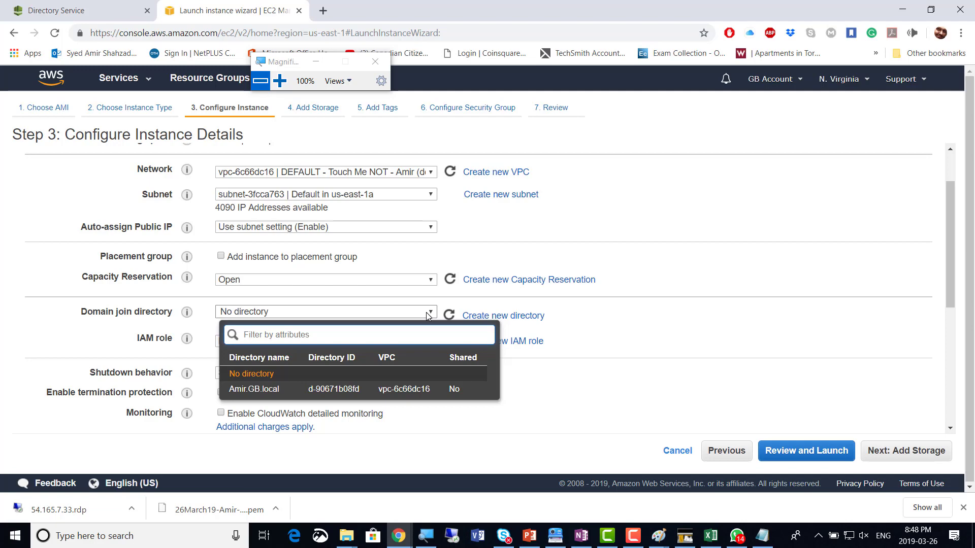
left_click(31, 12)
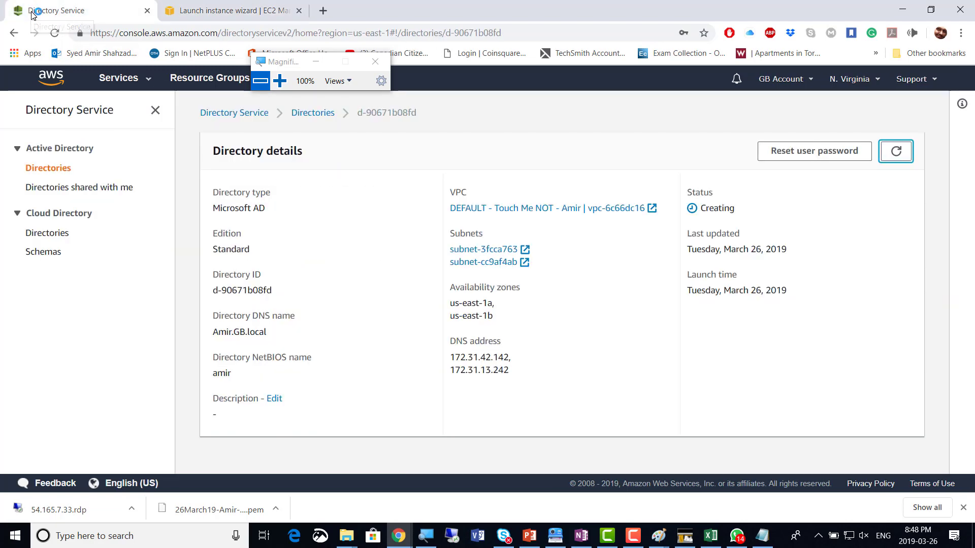
Refresh the directory details and highlight its two DNS addresses
left_click(895, 151)
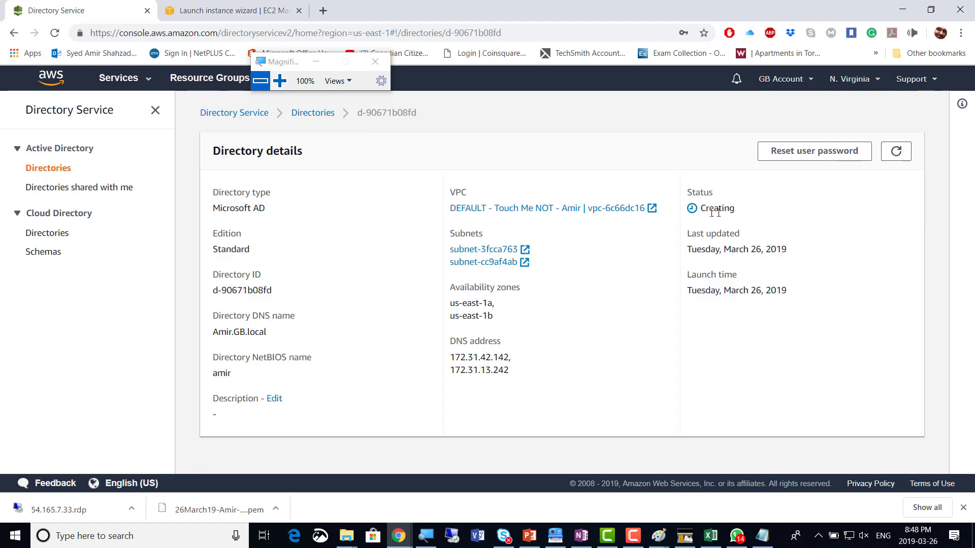
left_click_drag(513, 374, 445, 358)
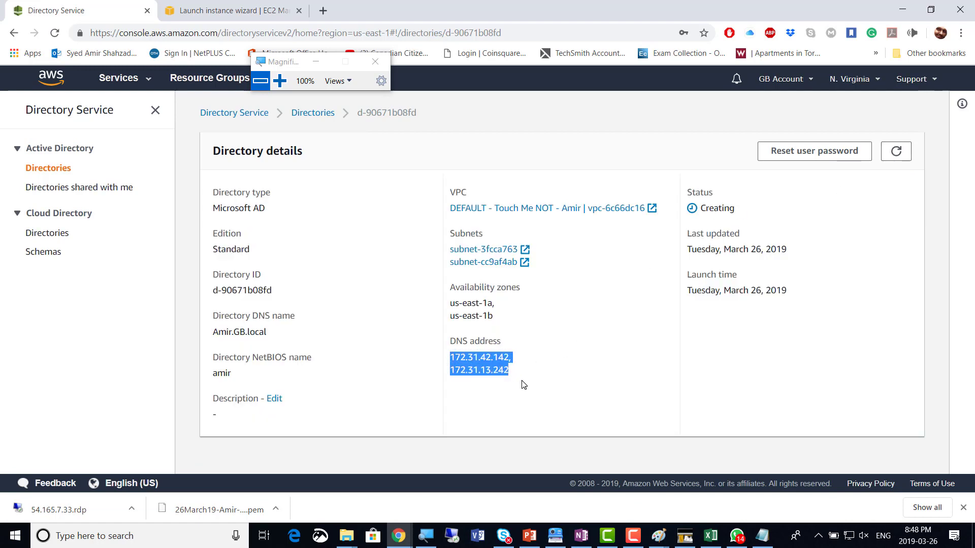
left_click_drag(522, 382, 455, 358)
left_click_drag(523, 380, 457, 358)
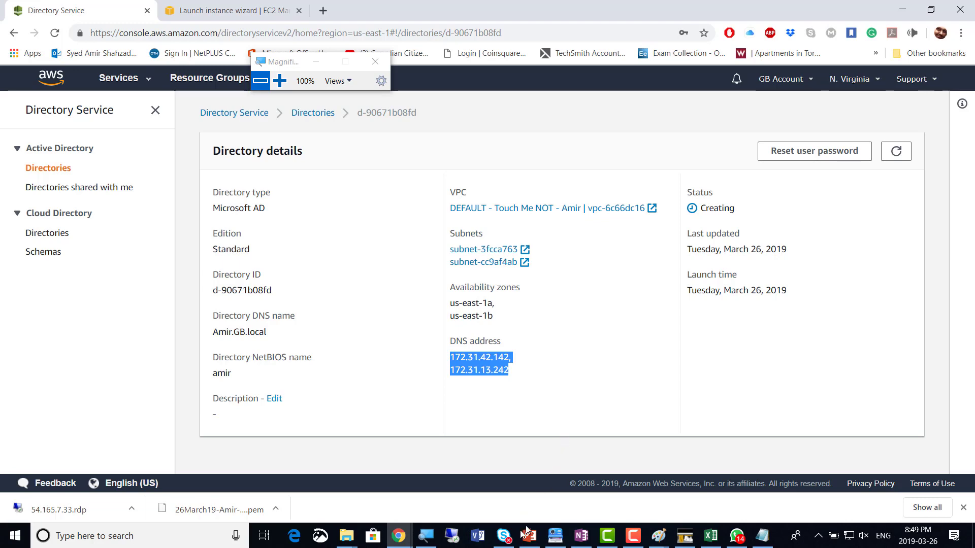
Magnify the DNS addresses to read them, then reset magnification to 100%
left_click(436, 534)
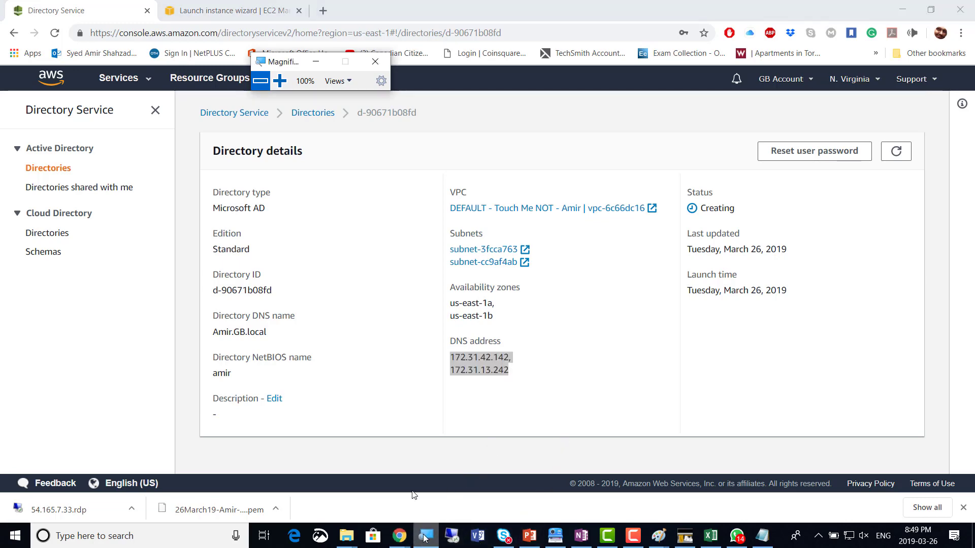
left_click(280, 81)
left_click(286, 82)
left_click(286, 82)
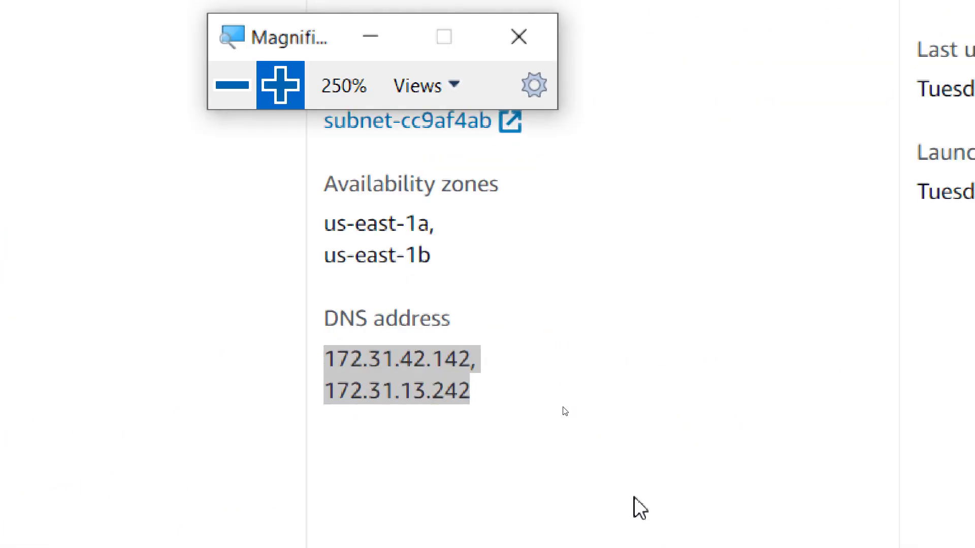
left_click(395, 456)
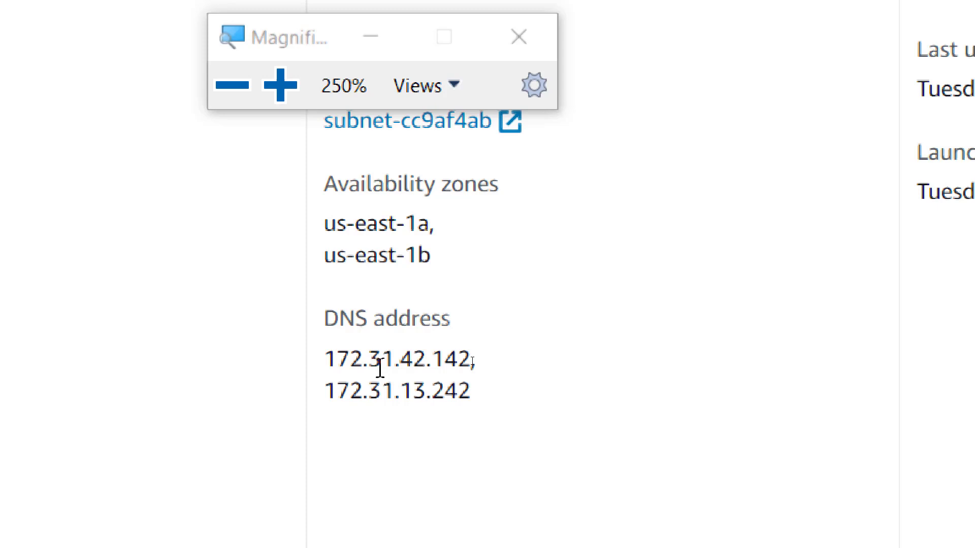
left_click(227, 94)
left_click(227, 126)
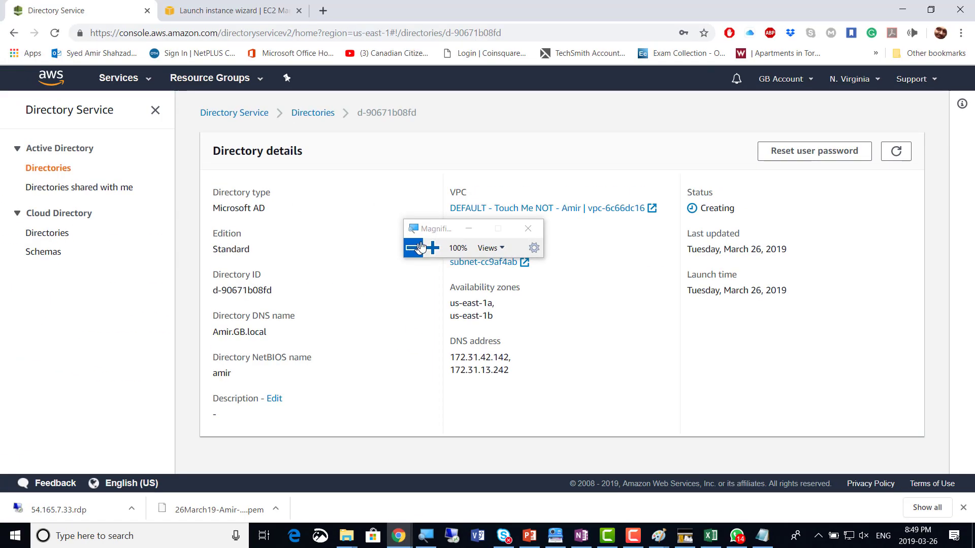
left_click_drag(428, 229, 763, 354)
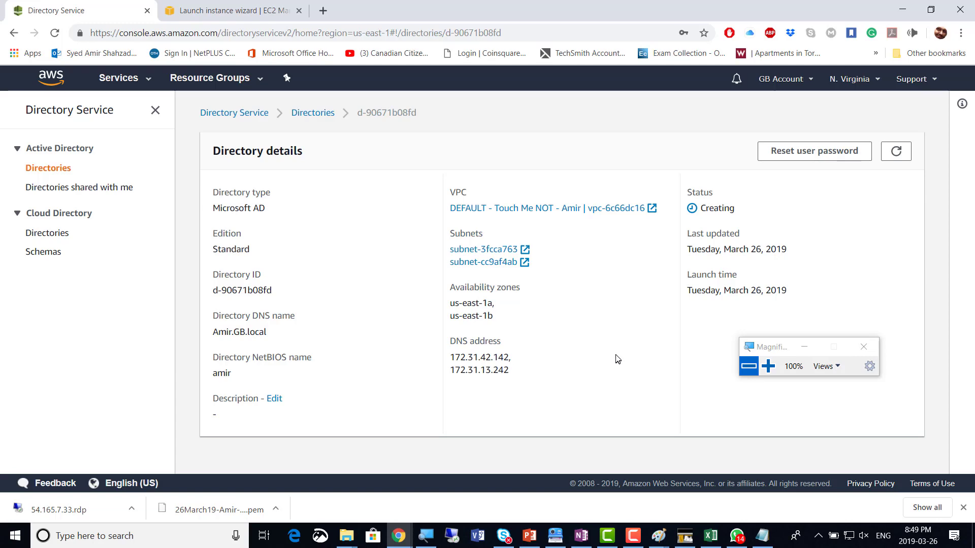
Change the OneNote SCREENSHOTS tally from 20 to 21, then go back to the DNS addresses
left_click(589, 537)
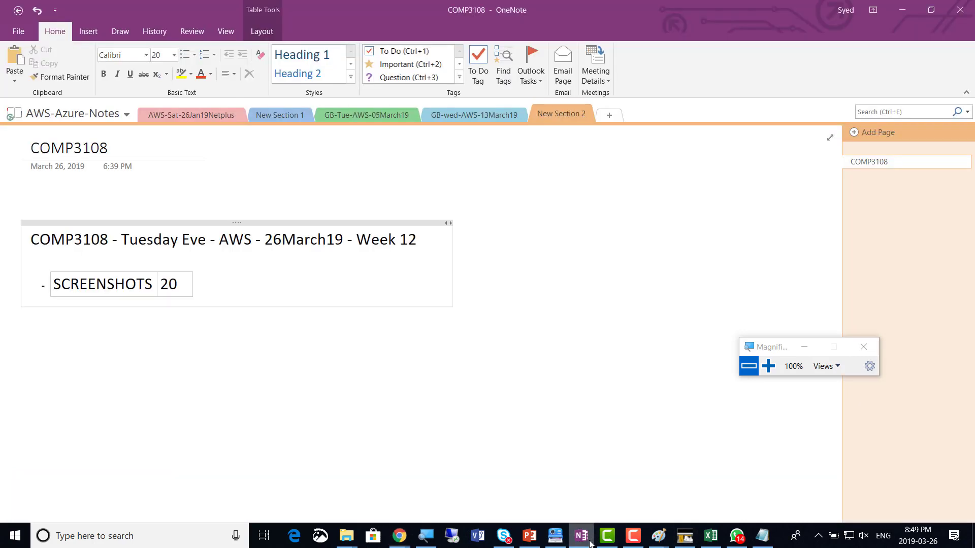
key("BackSpace")
type("1")
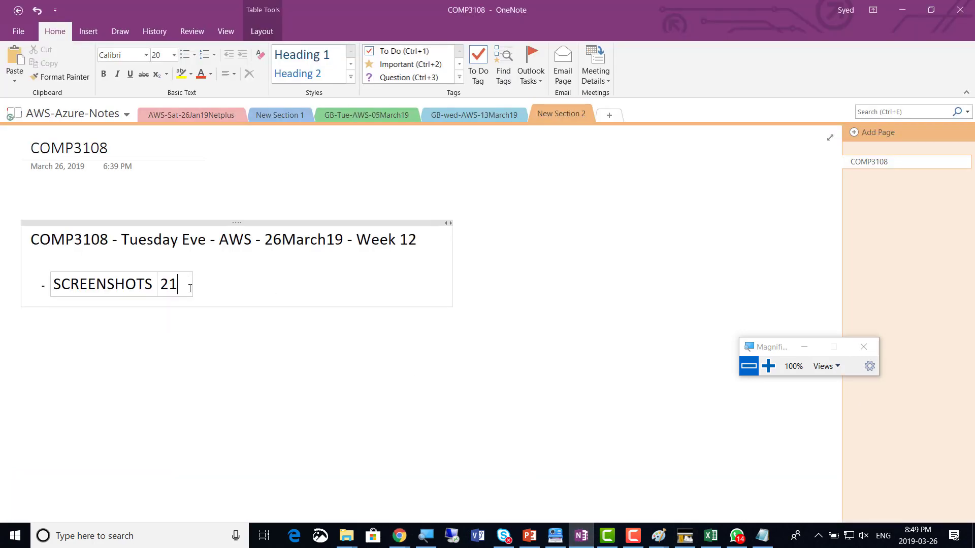
key("alt+Tab")
left_click_drag(509, 370, 433, 357)
left_click(516, 378)
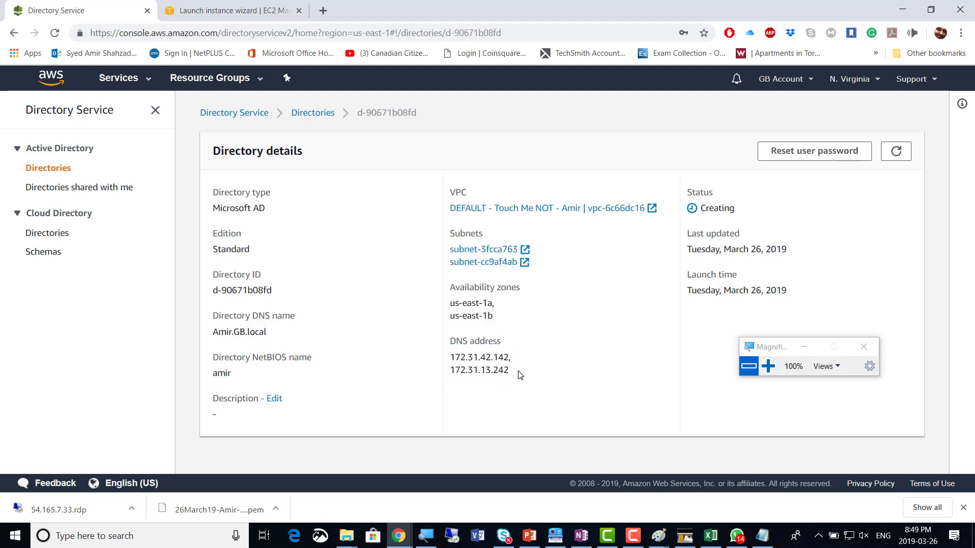
Highlight DNS addresses 172.31.42.142 and 172.31.13.242, then clear the selection
left_click_drag(509, 370, 449, 357)
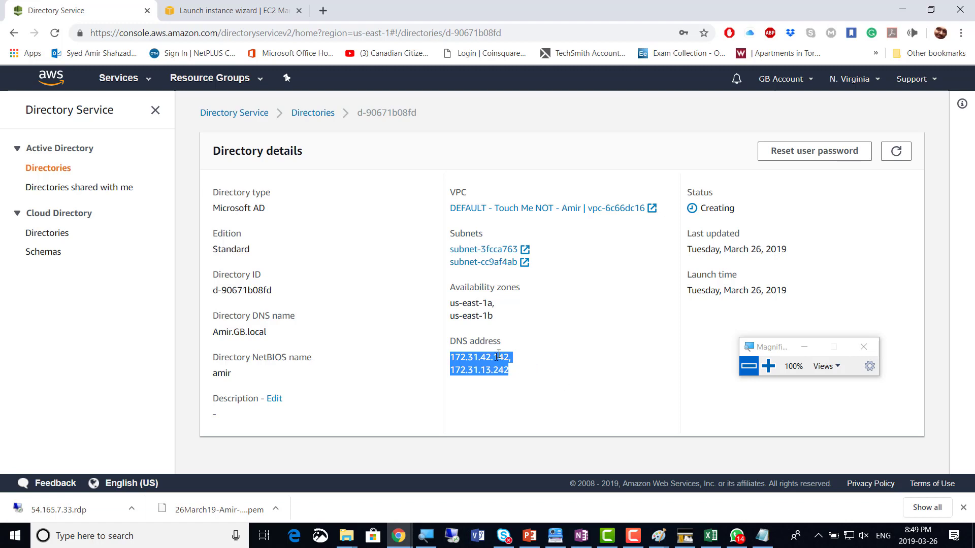
left_click_drag(517, 372, 439, 348)
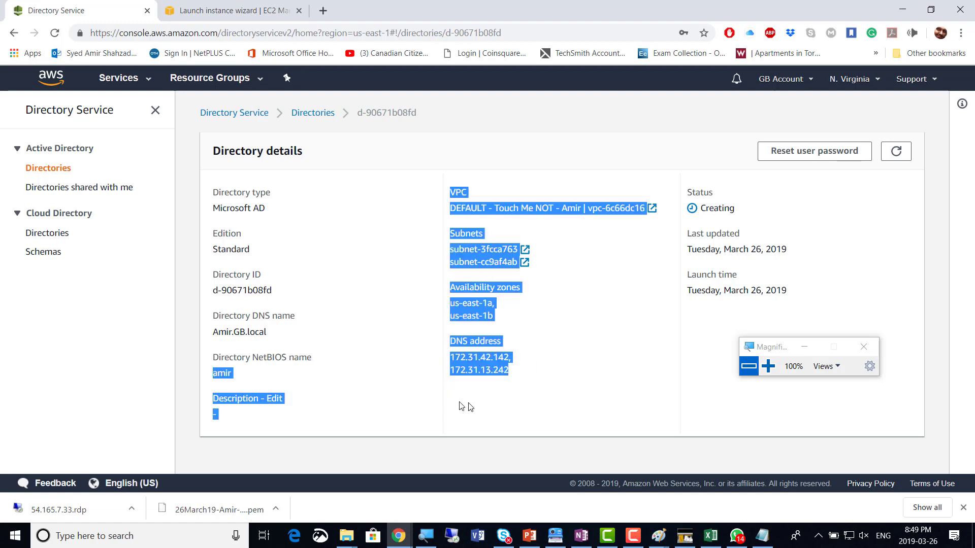
left_click(518, 389)
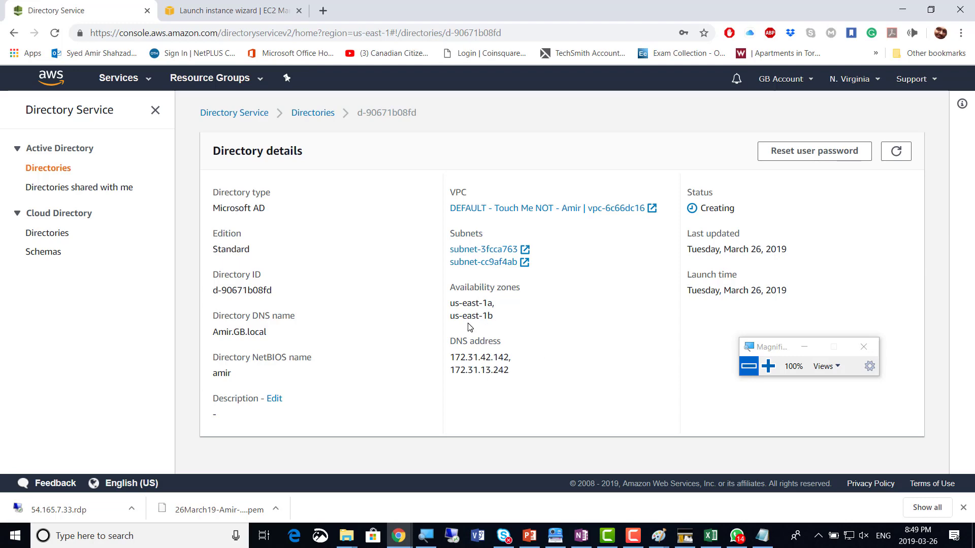
Set the wizard's domain join directory to Amir.GB.local (d-90671b08fd)
left_click(211, 13)
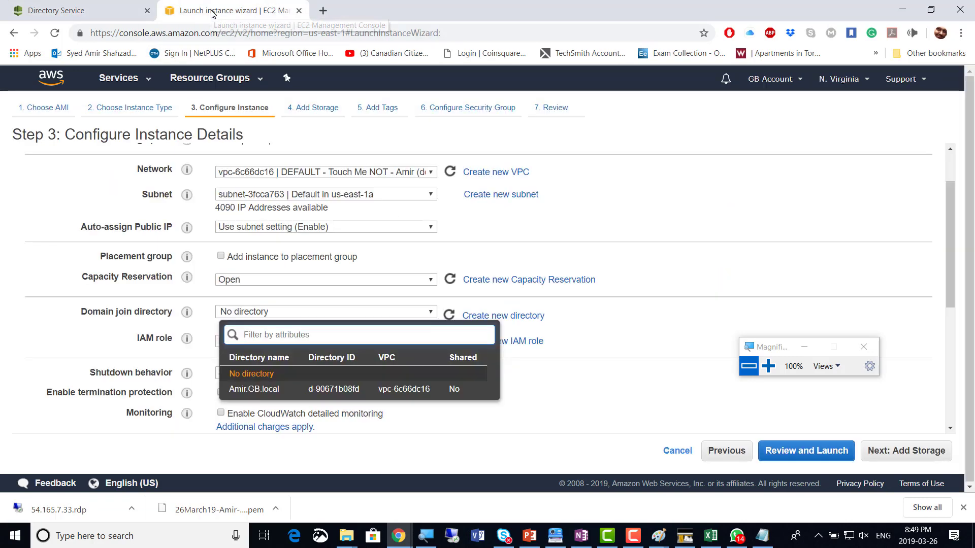
left_click(685, 263)
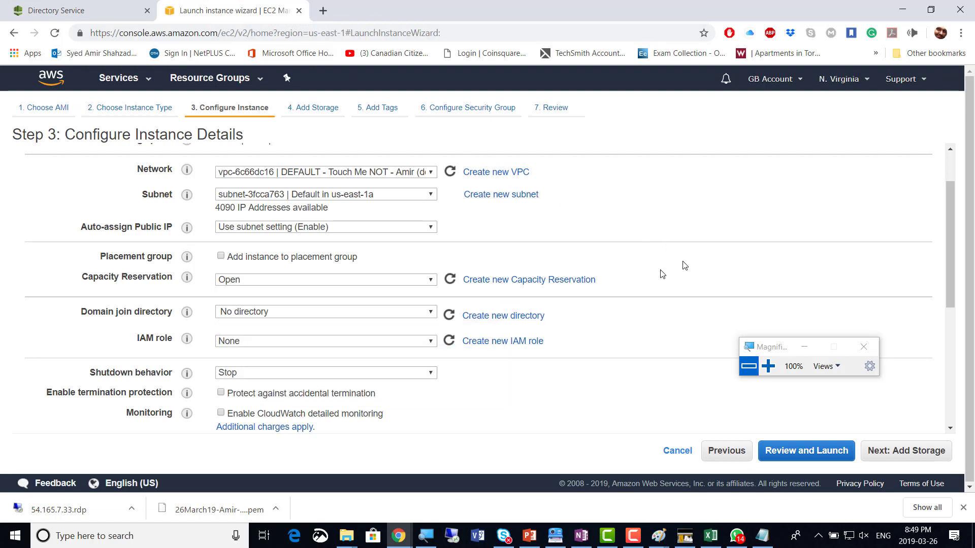
left_click(432, 316)
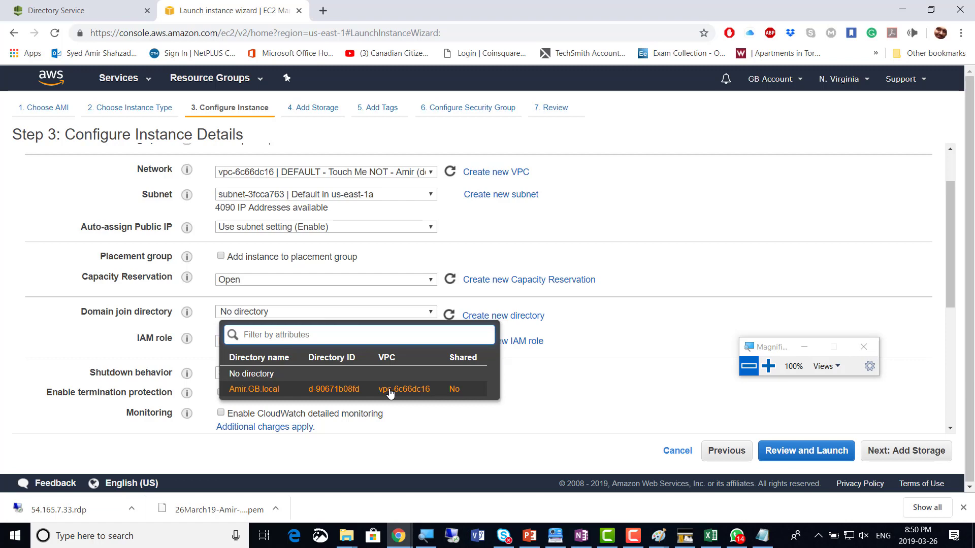
left_click(390, 394)
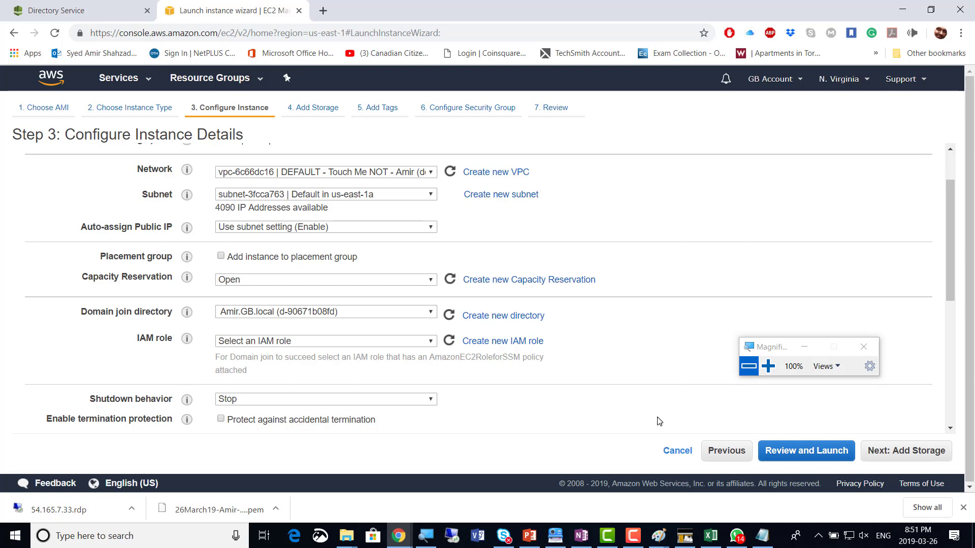
Update the OneNote SCREENSHOTS count from 21 to 22 and return to the launch wizard
key("alt+Tab")
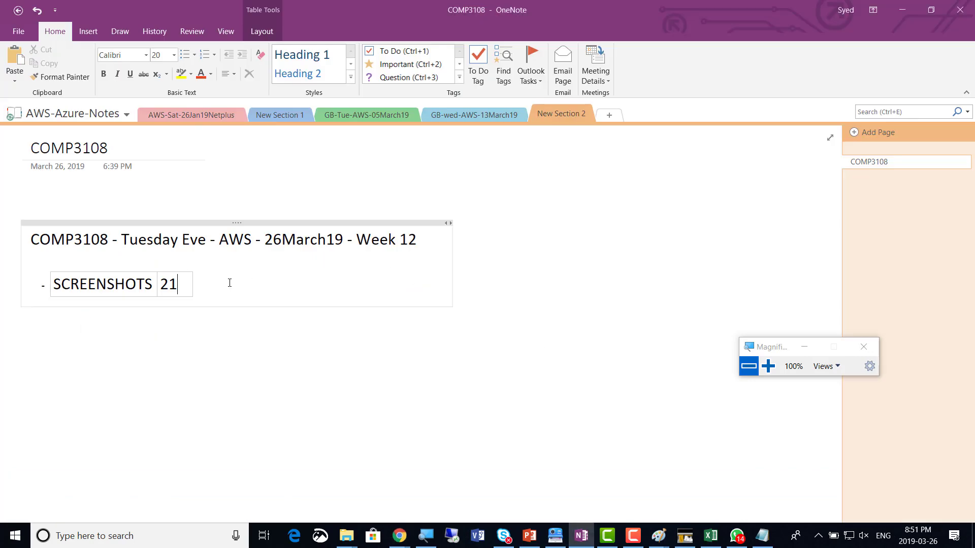
key("BackSpace")
type("2")
left_click(372, 384)
key("alt+Tab")
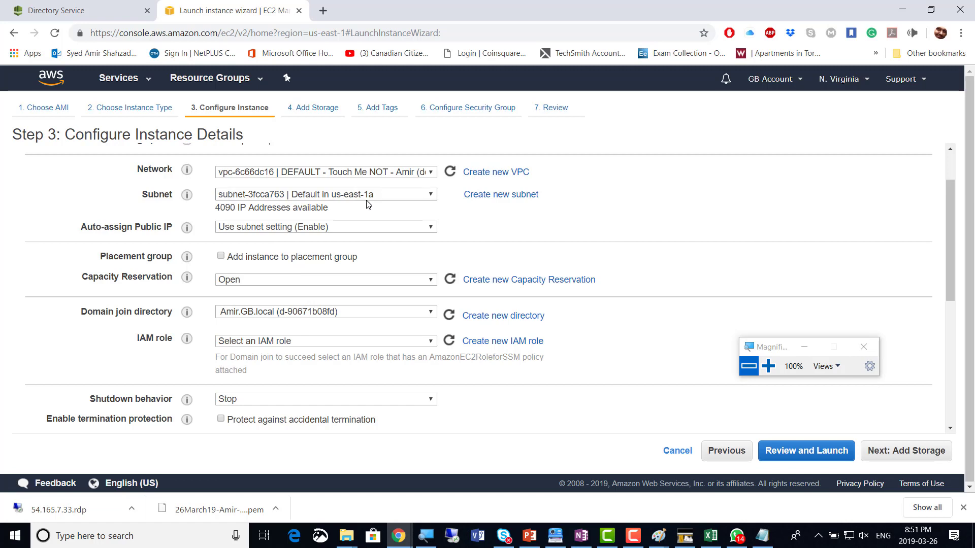
Attempt Next: Add Storage, hit the IAM role requirement, and review the IAM roles without choosing
left_click(929, 454)
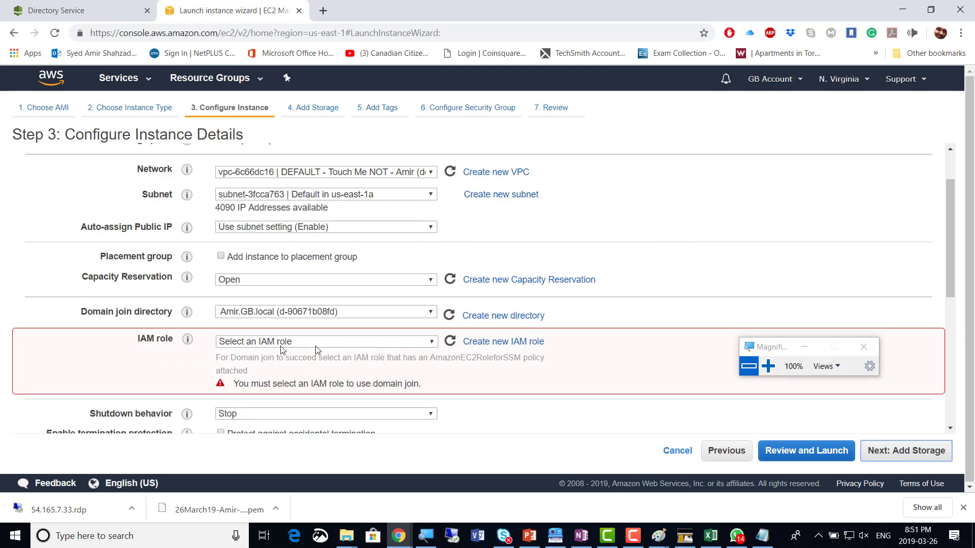
left_click(433, 346)
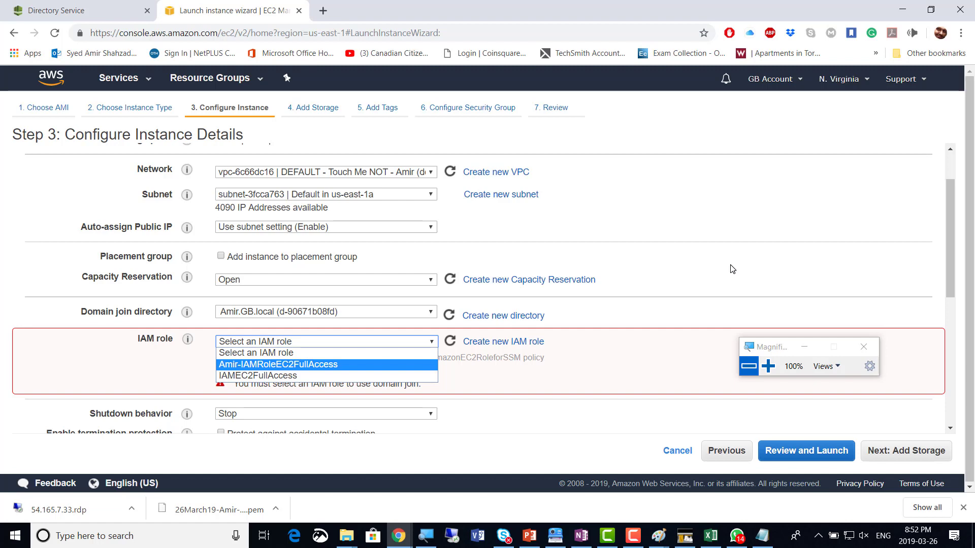
left_click(733, 230)
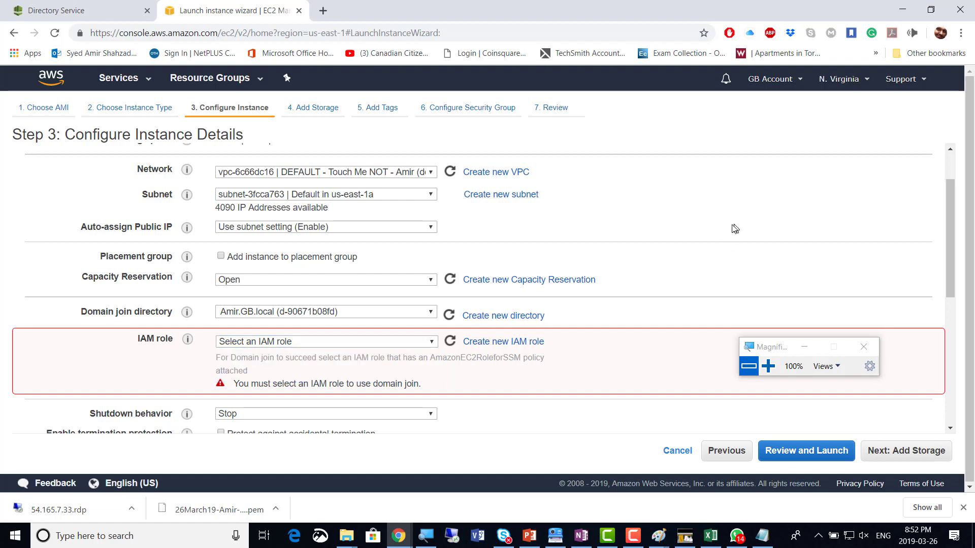
left_click(423, 341)
left_click(423, 341)
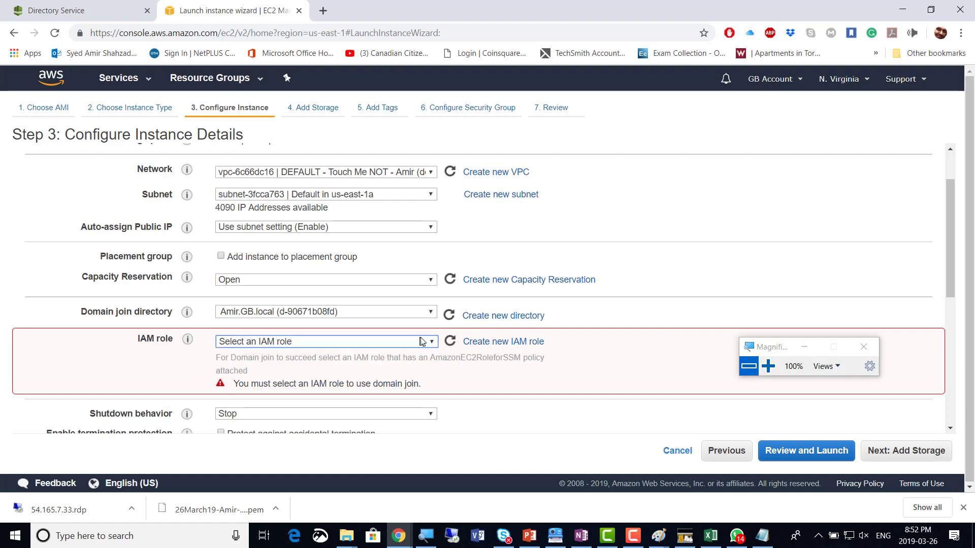
Open Create new IAM role in a new tab and pick EC2 as the role's use case
left_click(509, 347)
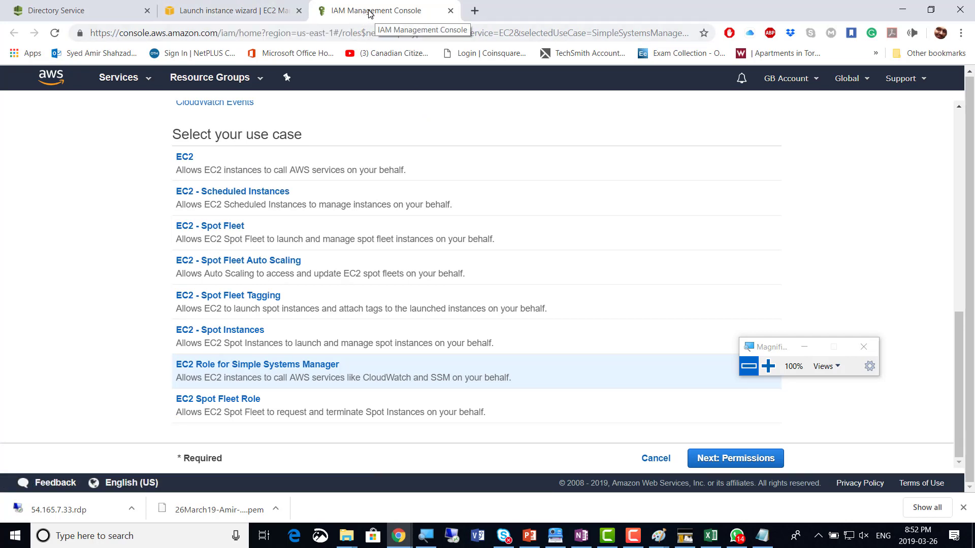
left_click(220, 11)
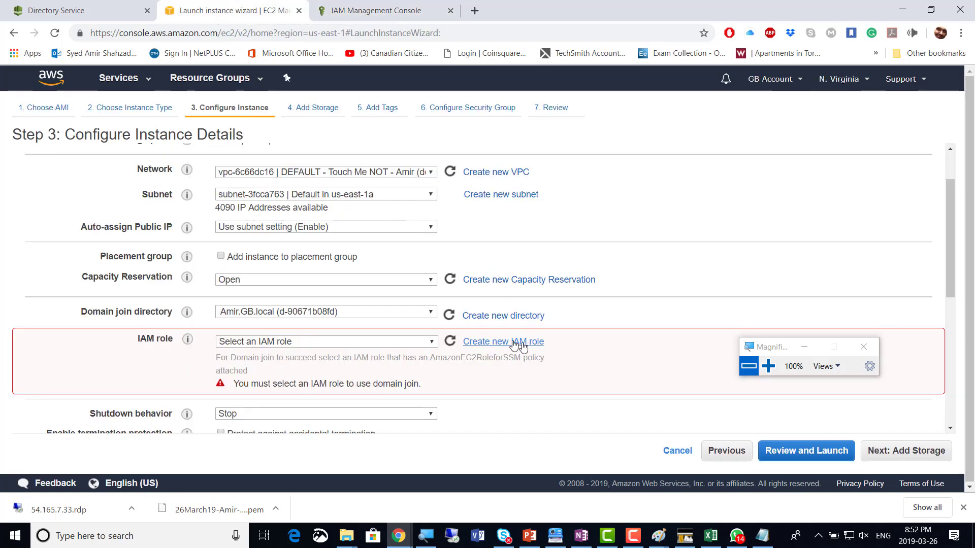
left_click(768, 366)
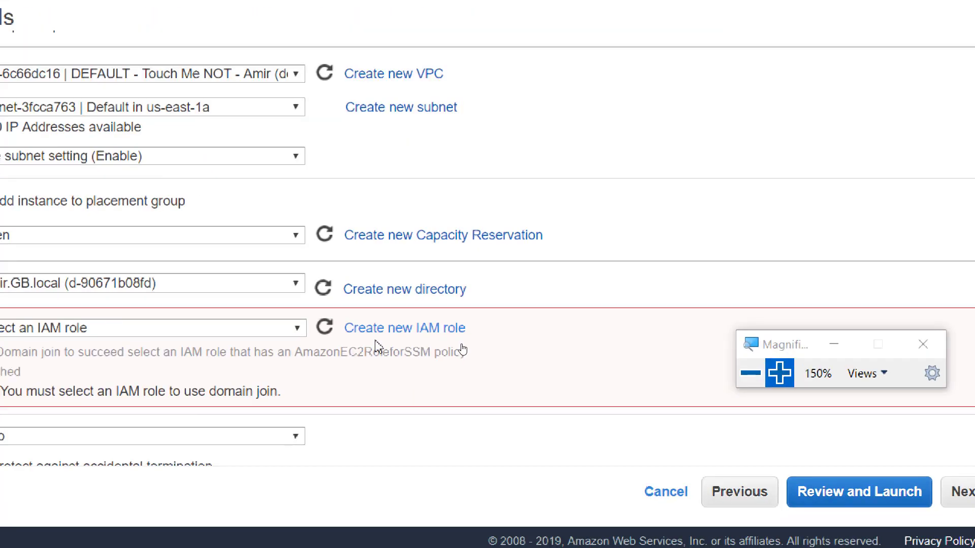
left_click(401, 331)
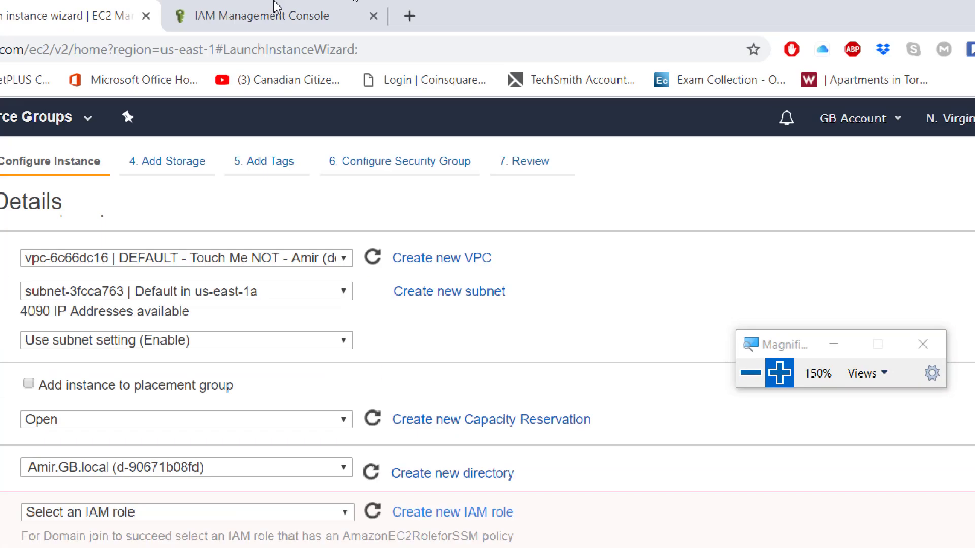
left_click(249, 20)
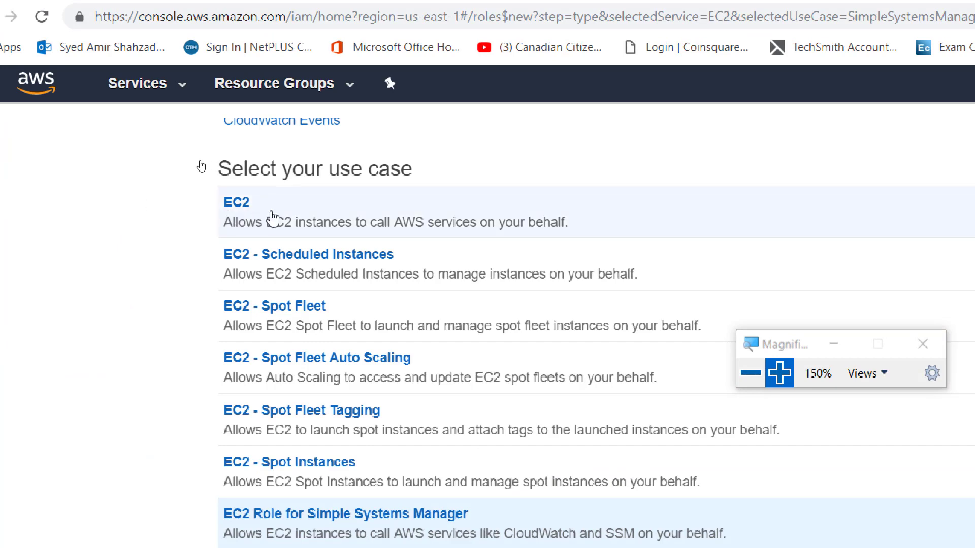
left_click(274, 219)
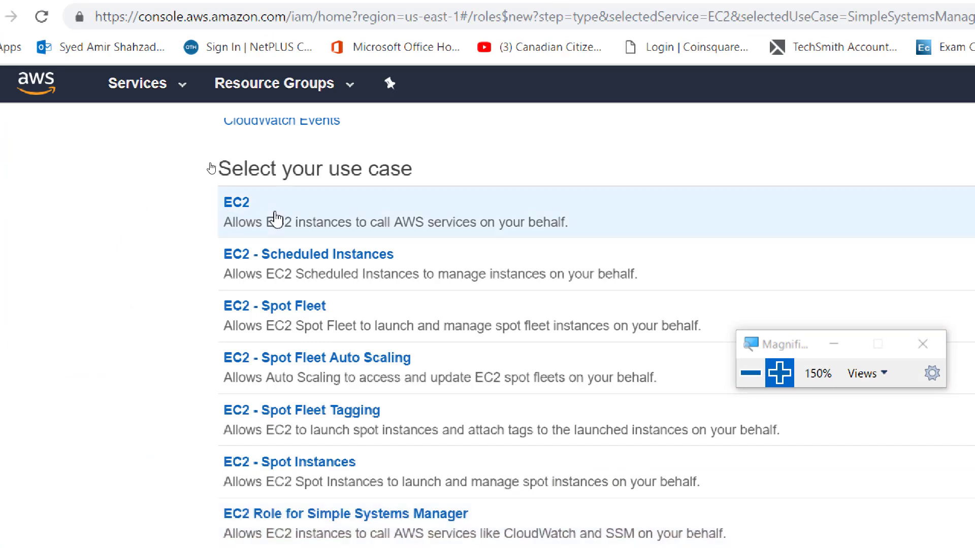
left_click(779, 373)
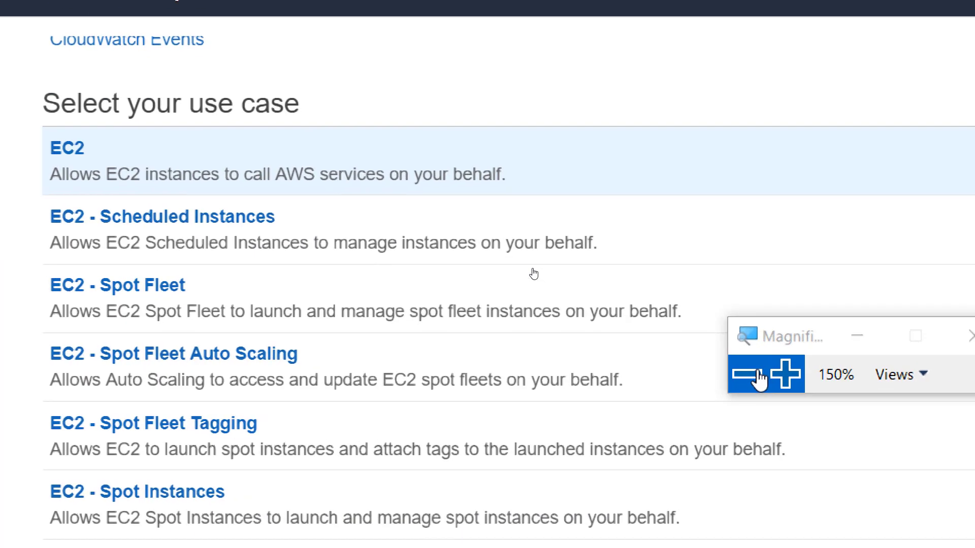
double_click(750, 376)
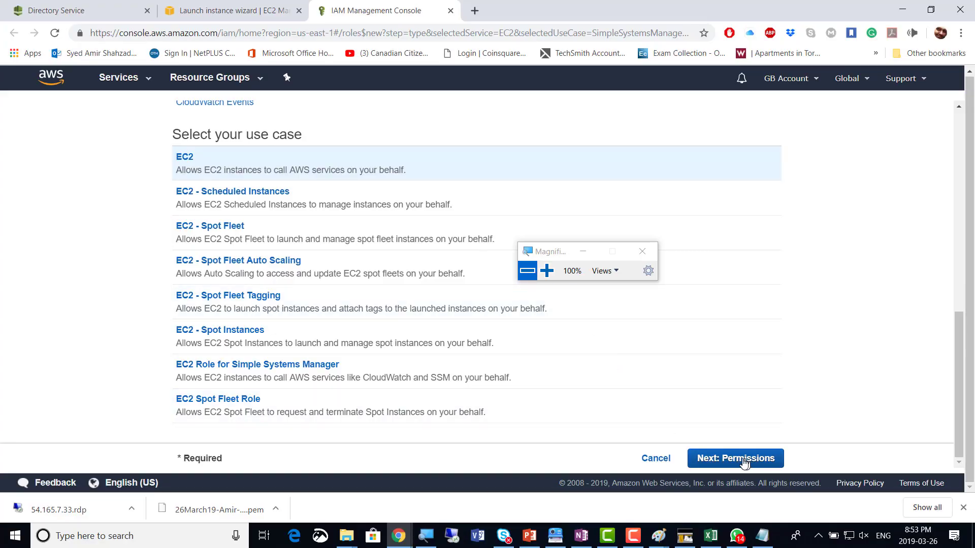
left_click(217, 14)
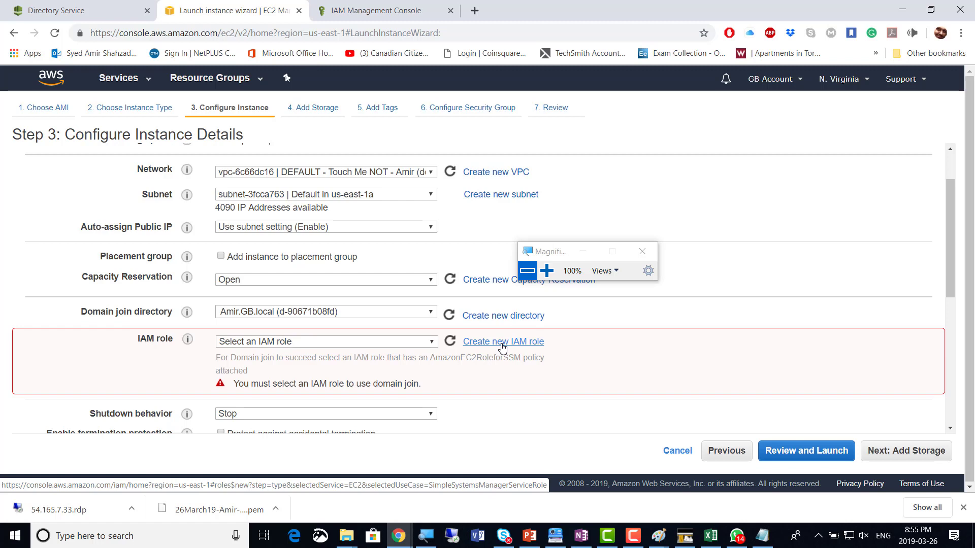
left_click(502, 347)
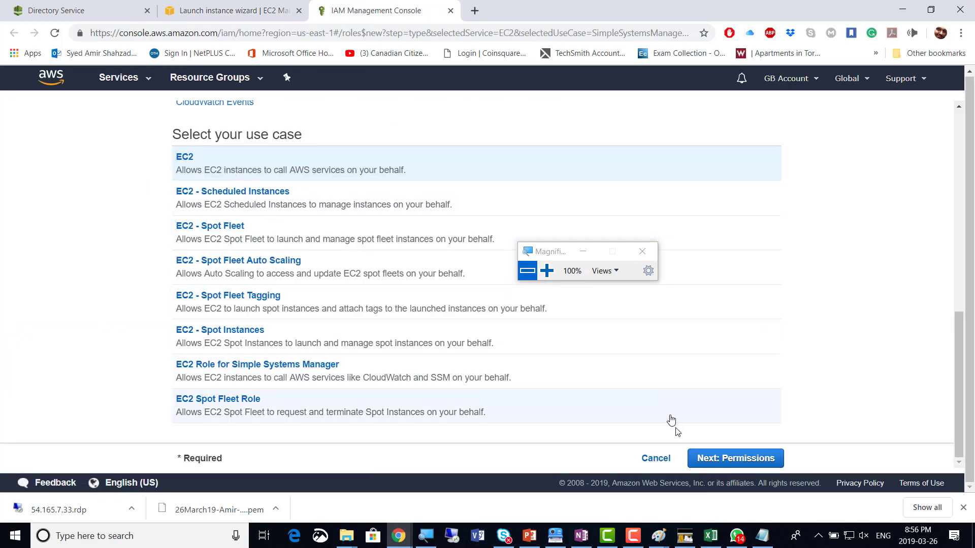
Attach the AdministratorAccess policy to the EC2 role and proceed to the tags step
left_click(757, 459)
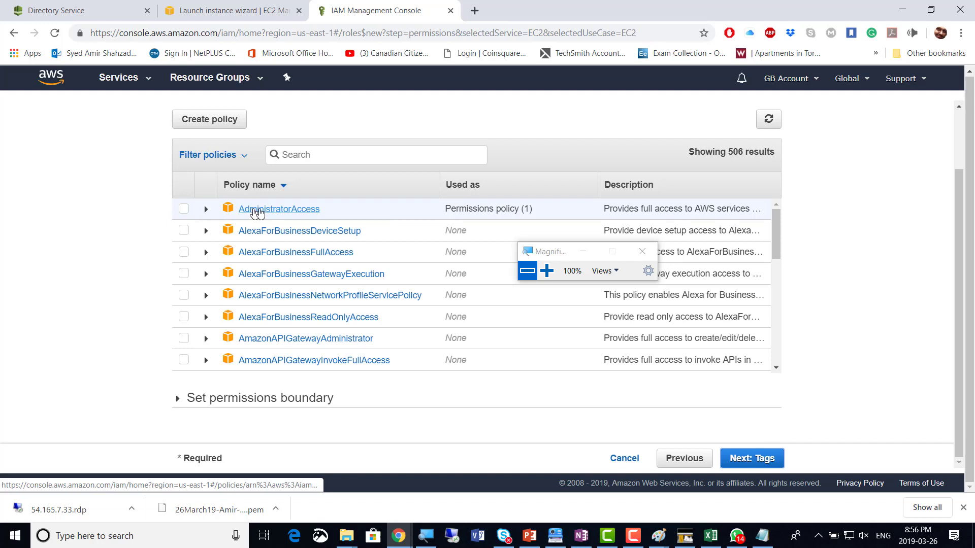
left_click(184, 216)
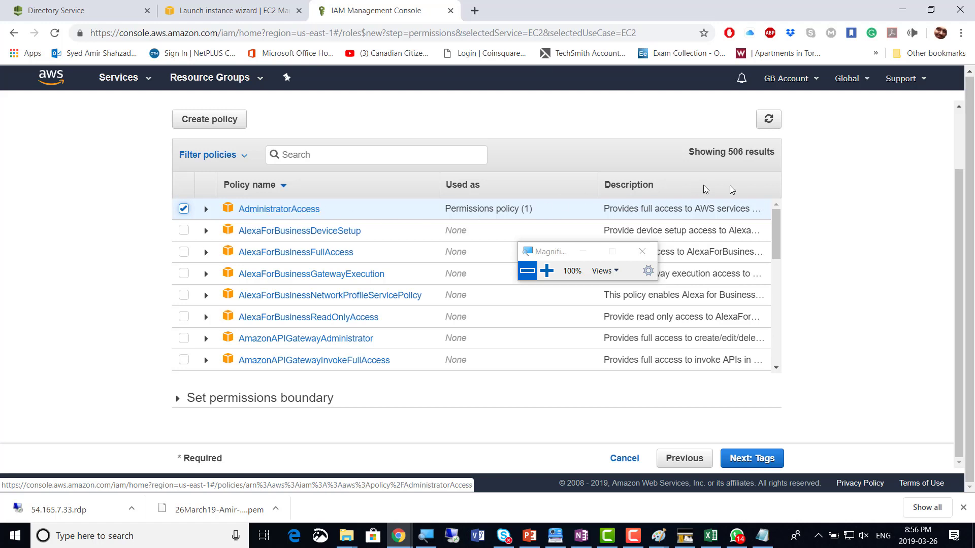
left_click(760, 460)
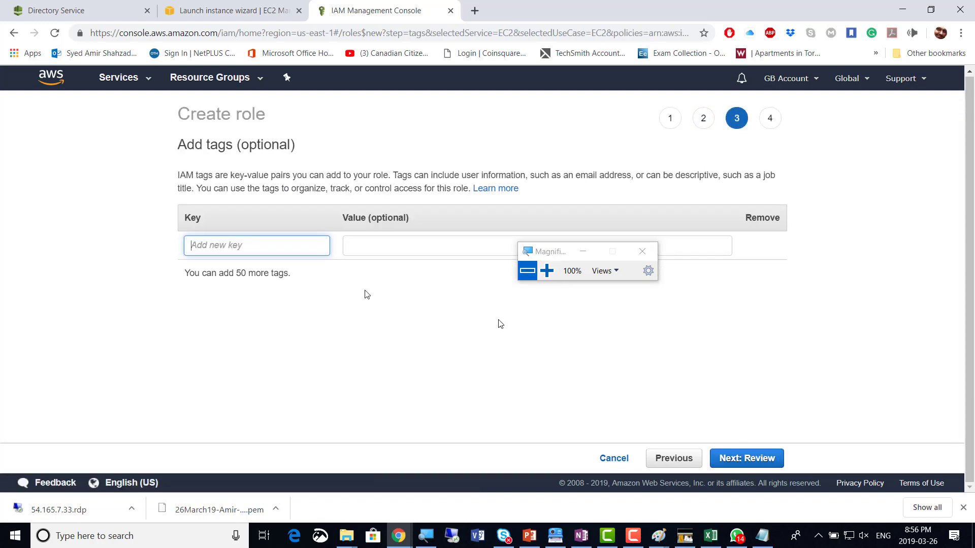
Name the role 'EC2FullAccess-IAM-ROLE' with a personal-name suffix and create it
left_click(747, 459)
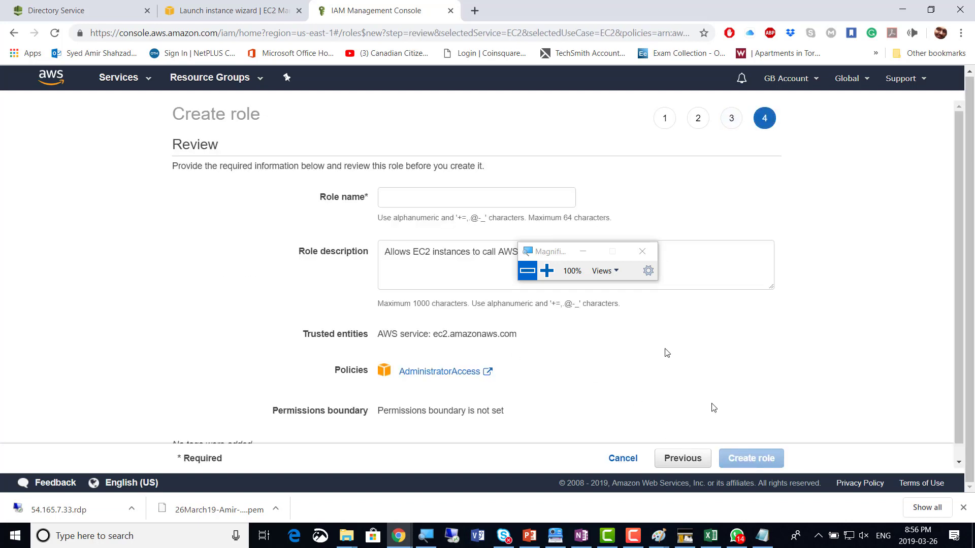
left_click(432, 196)
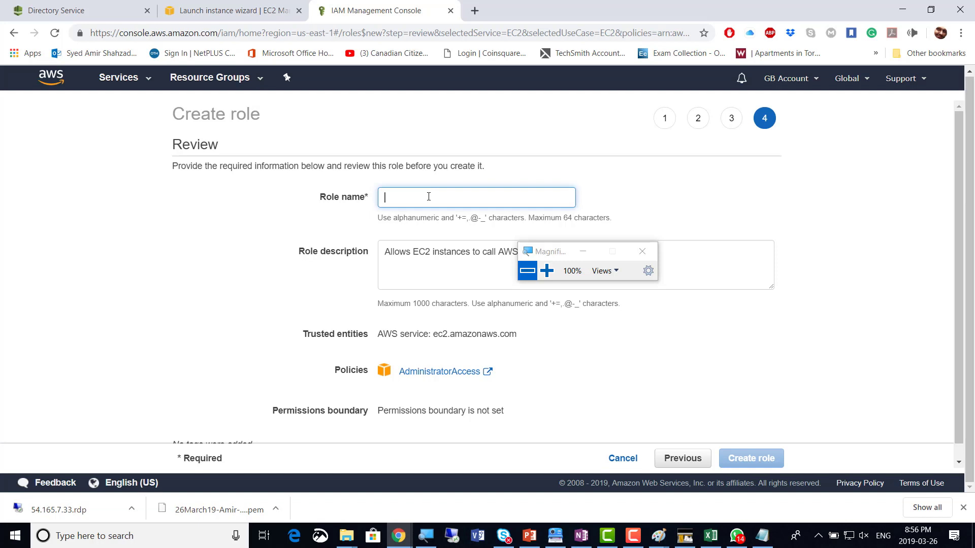
type("EC")
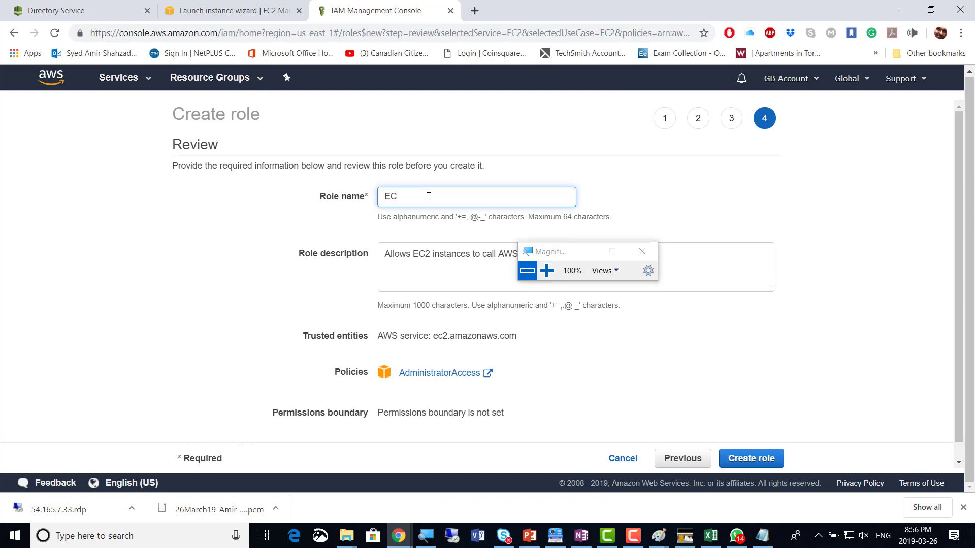
type("2FullAccess-IAM-ROLE")
left_click(547, 271)
left_click(549, 273)
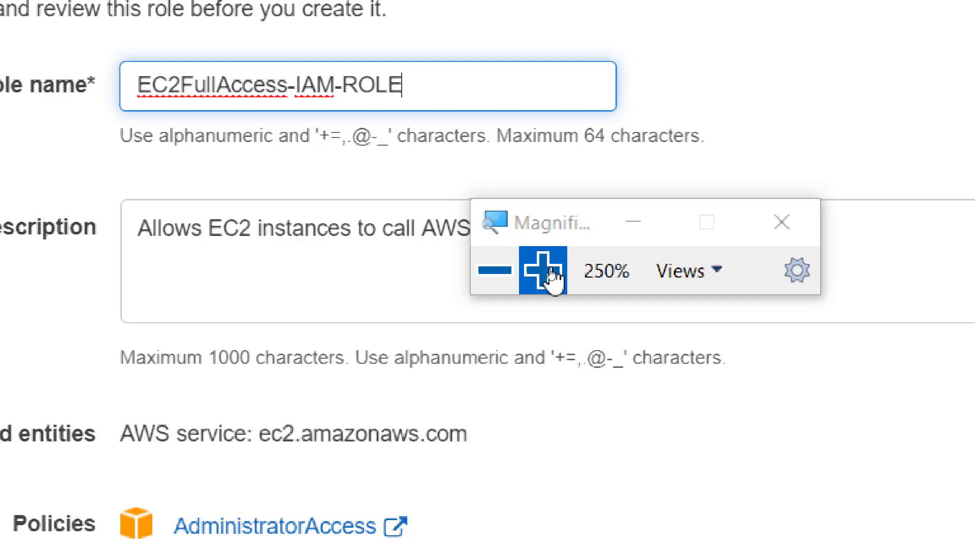
type("-Amir")
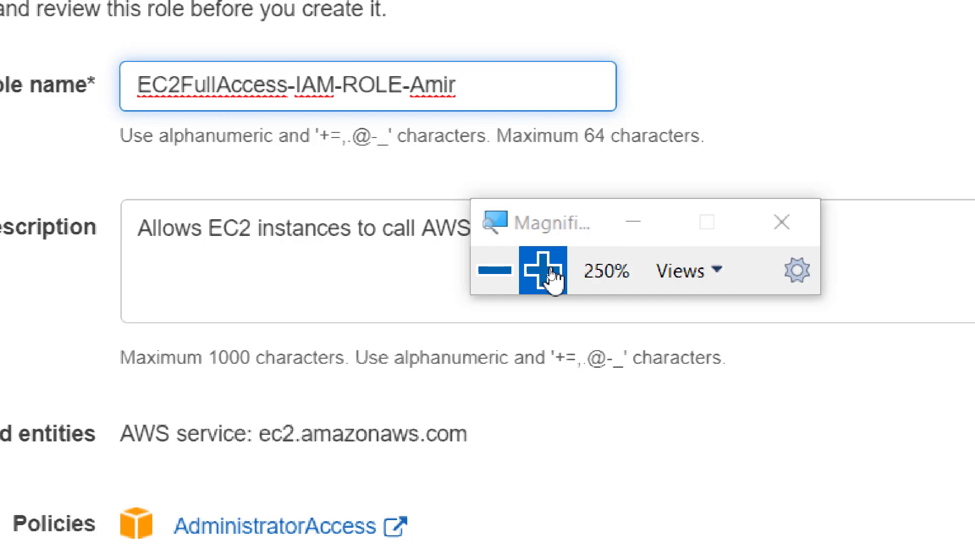
left_click(493, 270)
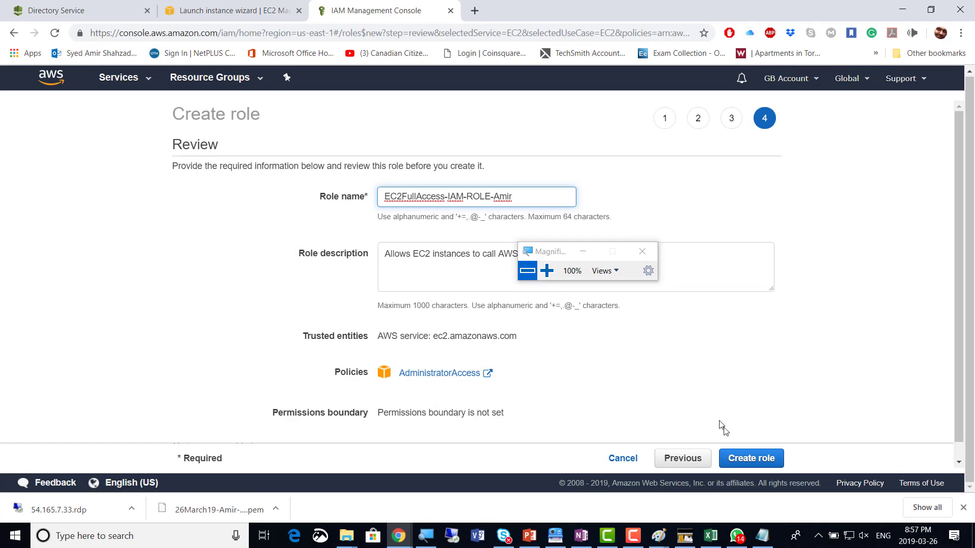
left_click(763, 461)
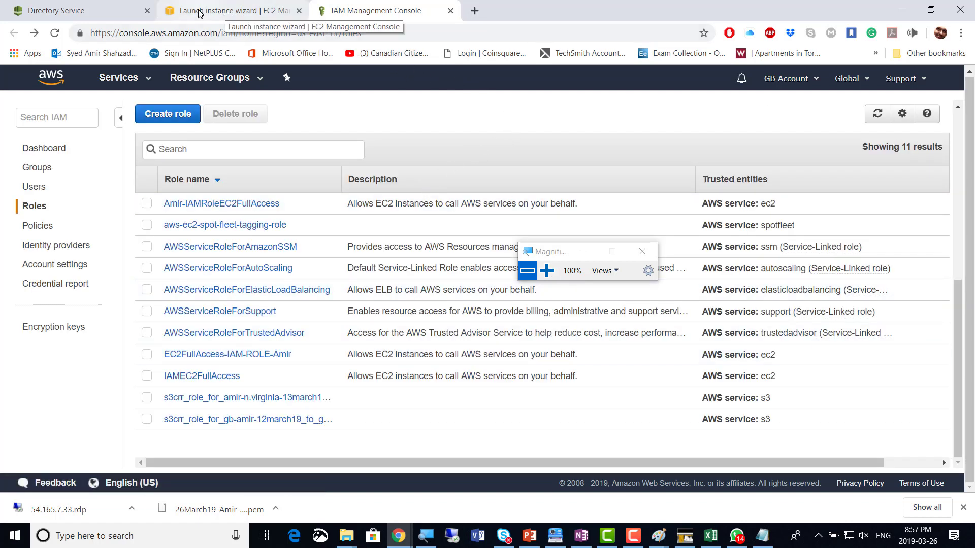
Refresh the wizard's IAM role list and select the new EC2FullAccess role
left_click(212, 14)
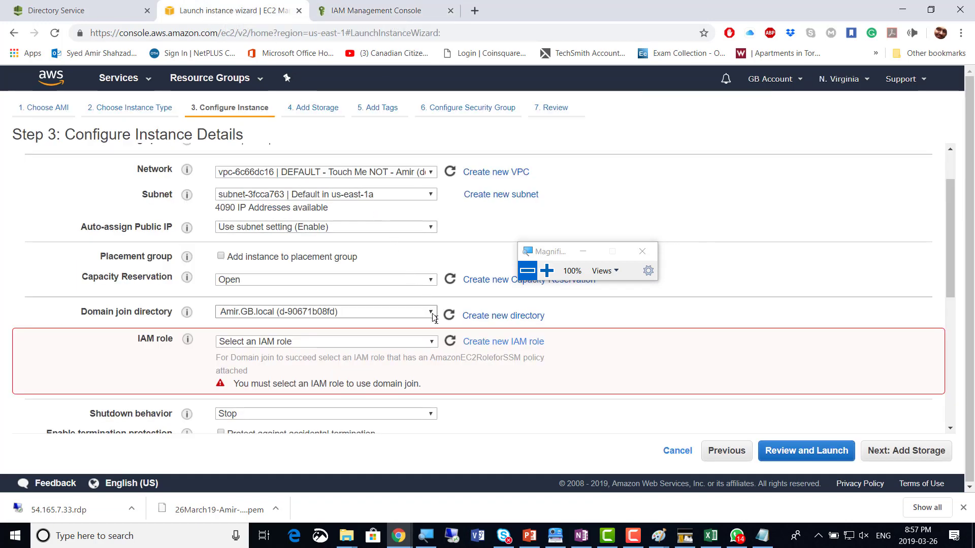
left_click(451, 347)
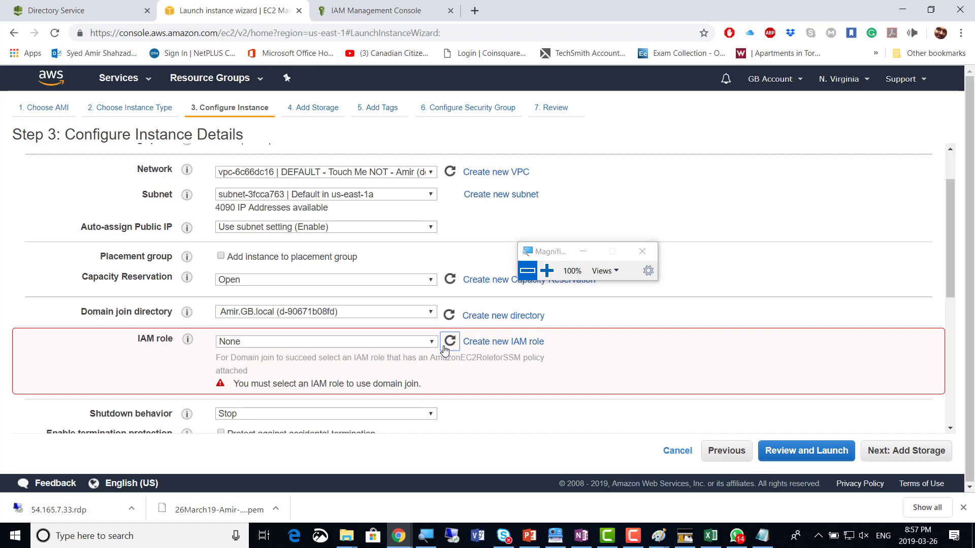
left_click(432, 343)
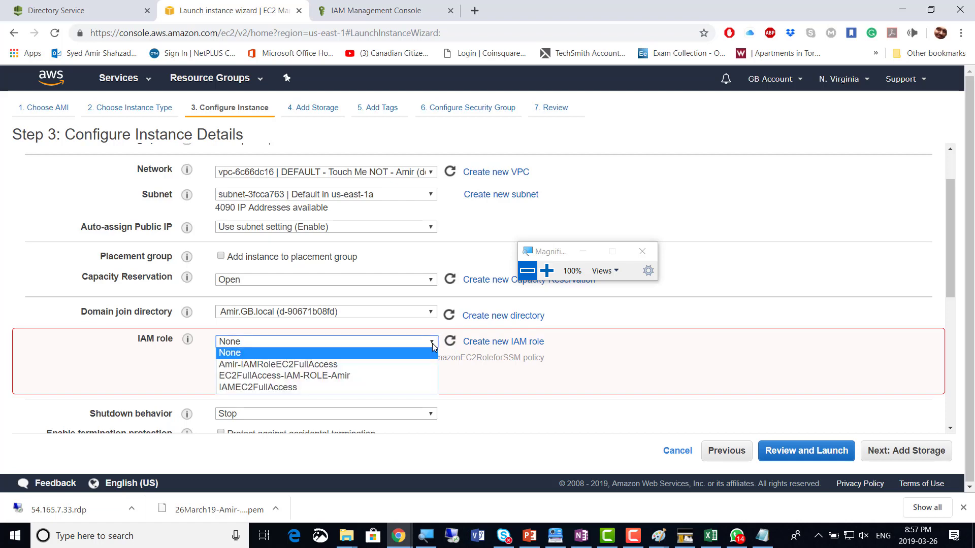
left_click(415, 364)
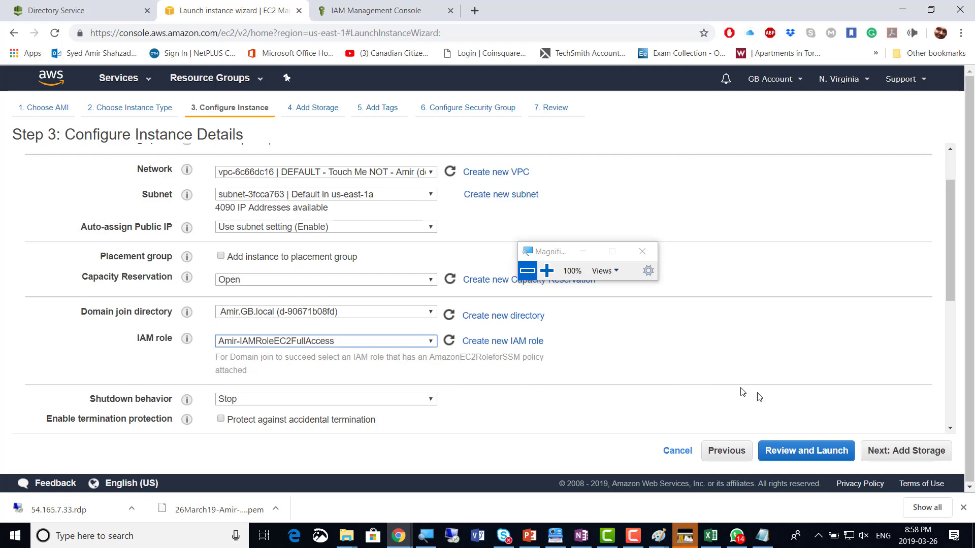
Advance past default storage, tags and the launch-wizard-11 RDP security group to the launch review
left_click(925, 458)
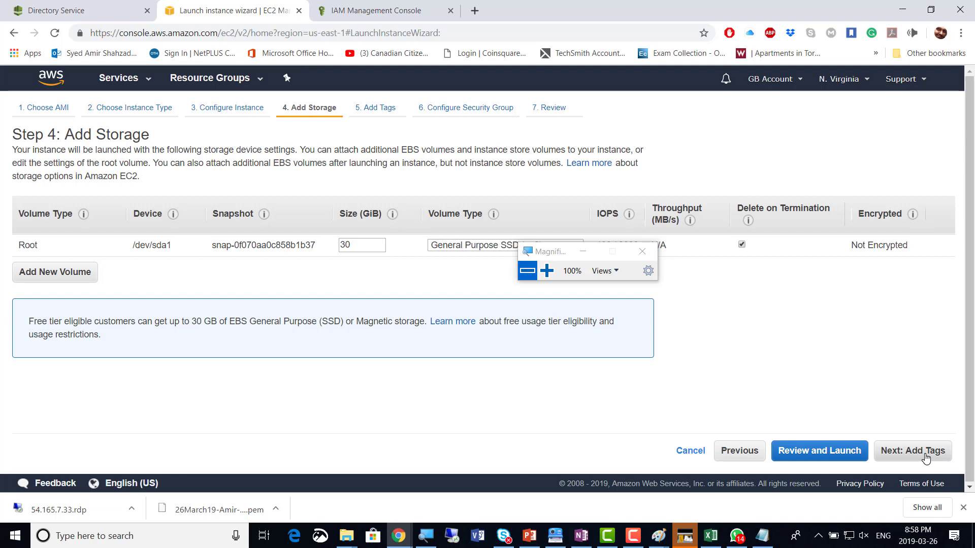
left_click(926, 455)
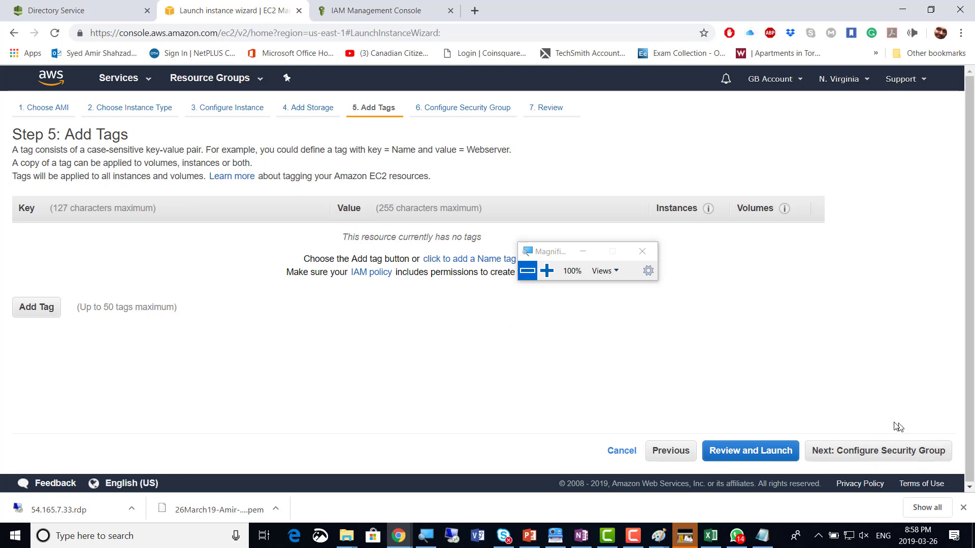
left_click(898, 456)
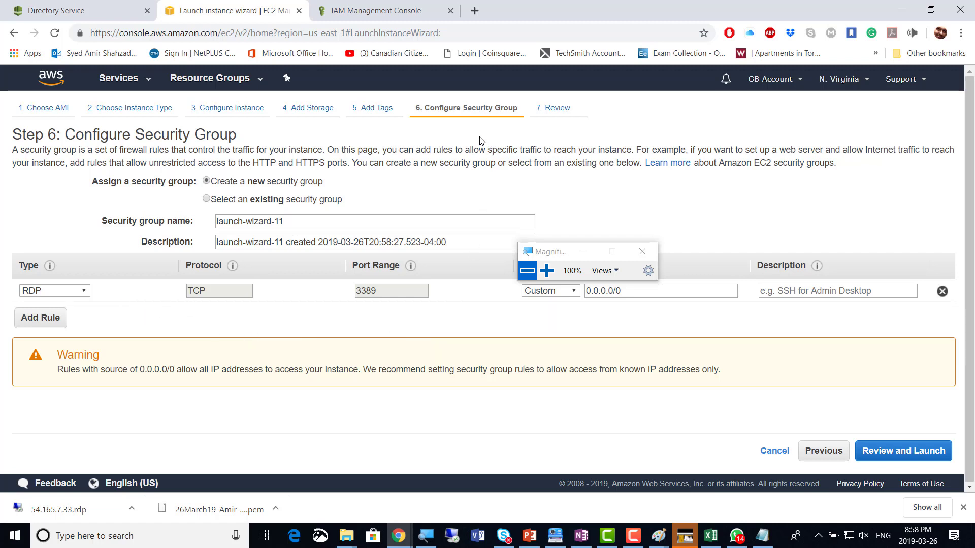
left_click(923, 458)
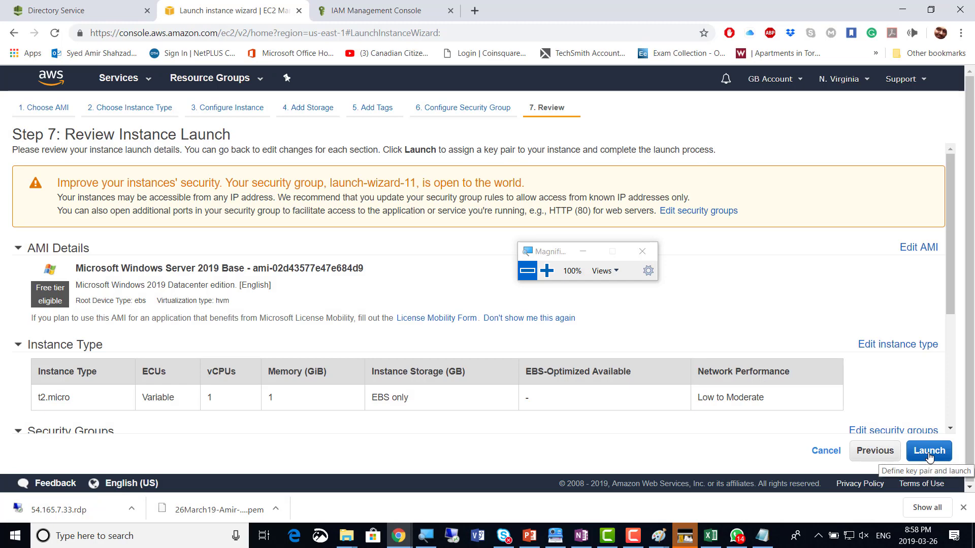
Choose the existing 26March19 key pair for the launch and acknowledge having its private key file
left_click(929, 452)
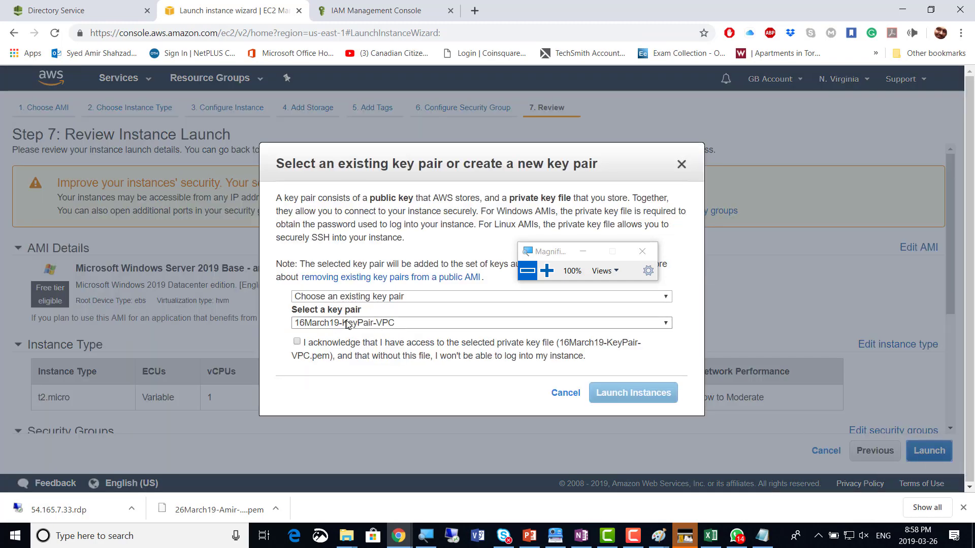
left_click(347, 323)
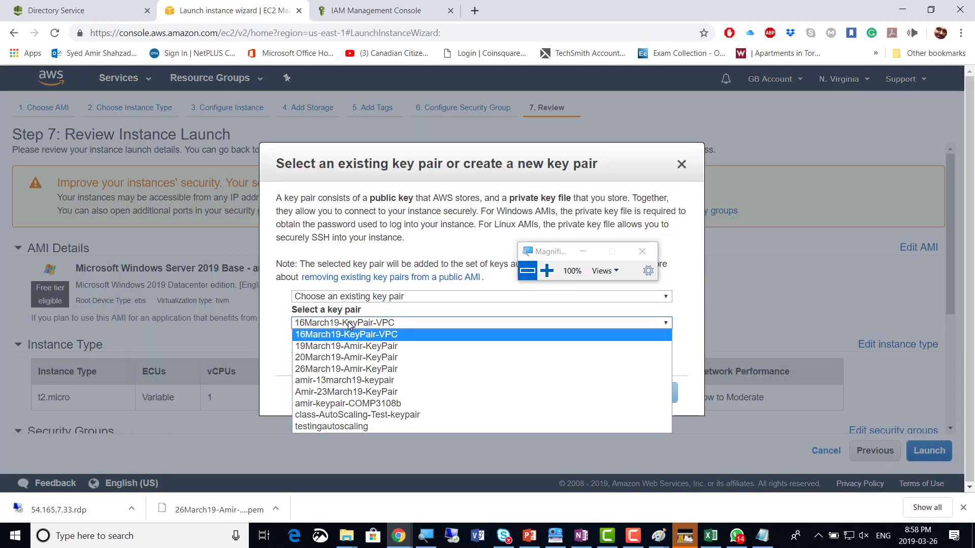
left_click(342, 369)
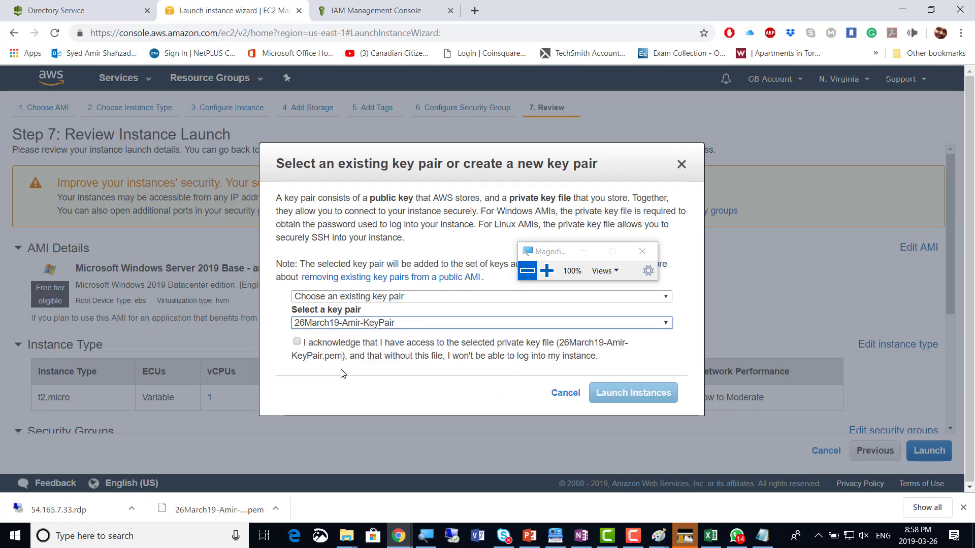
left_click(297, 342)
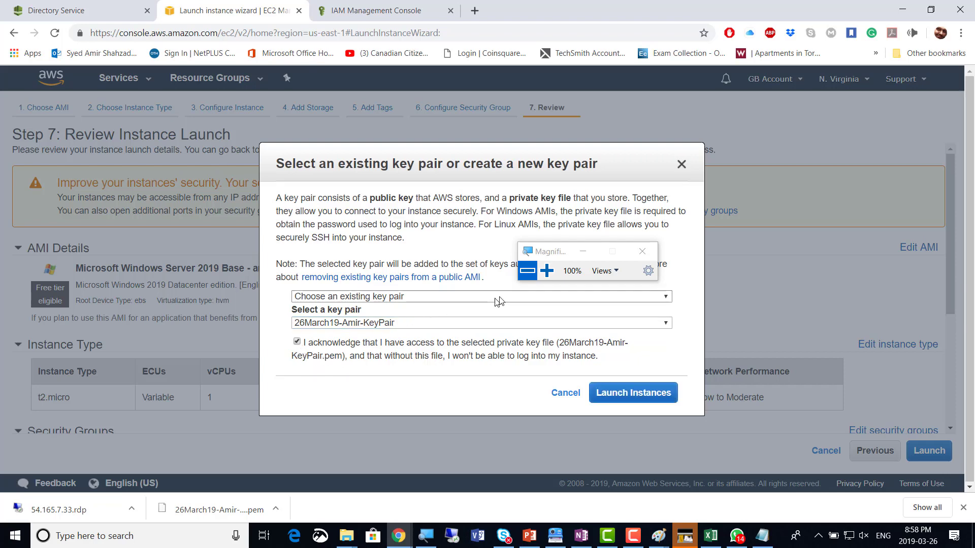
left_click(547, 271)
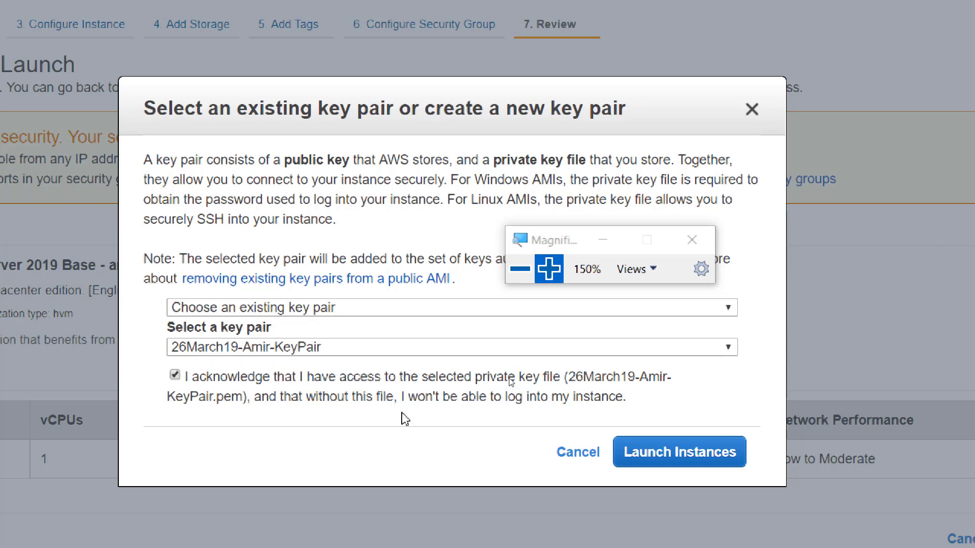
left_click(520, 268)
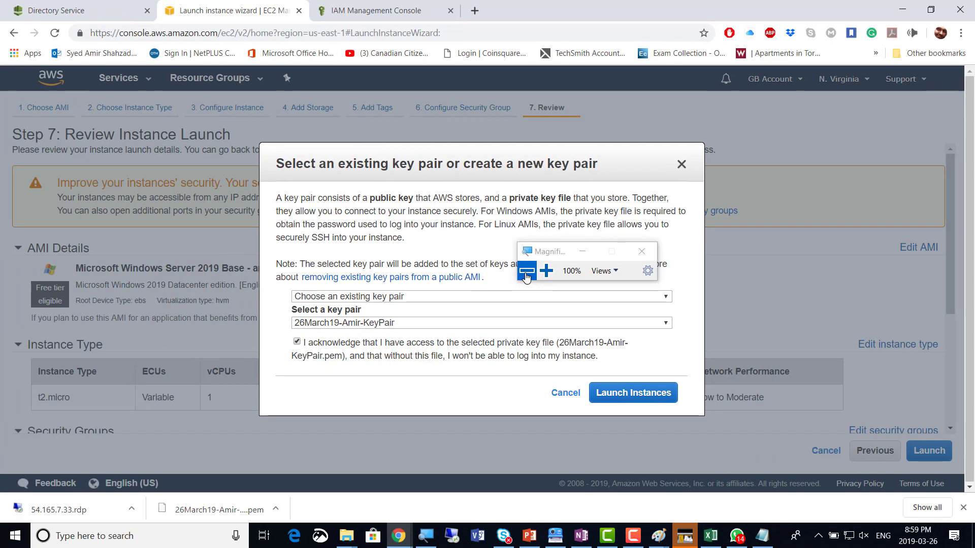
Launch the instance and view i-0ace587d80a5a4126 in the Instances list, shown as pending
left_click(638, 394)
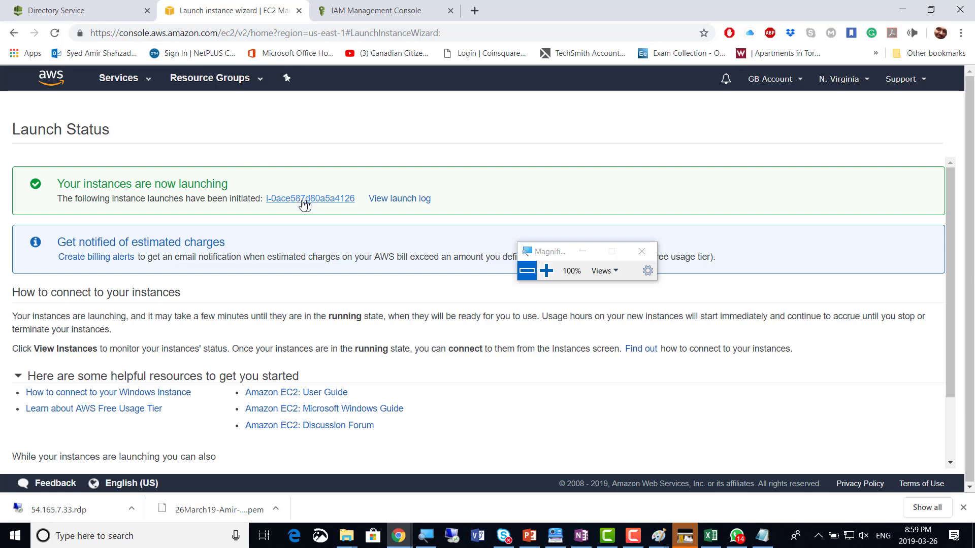
left_click(306, 201)
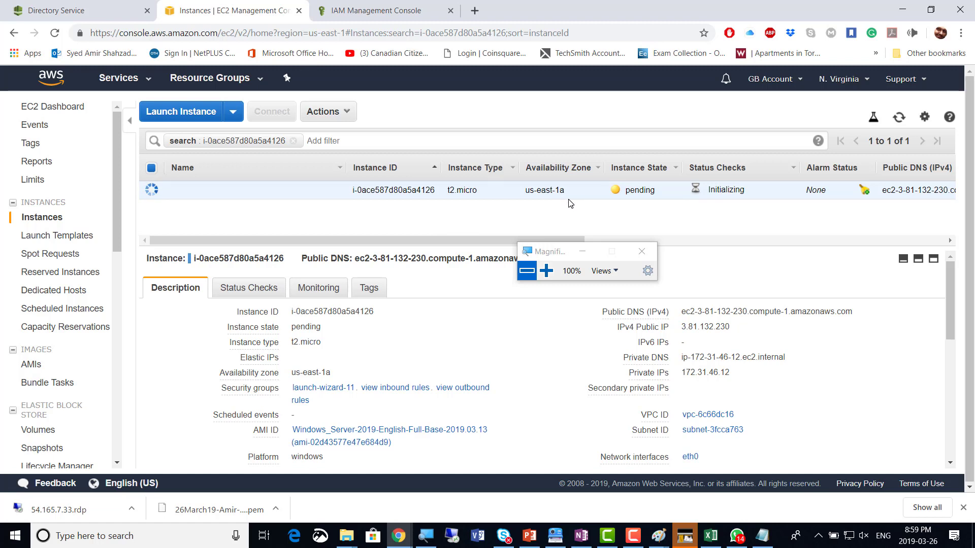
Start another launch using the Microsoft Windows Server 2019 Base image
left_click(157, 116)
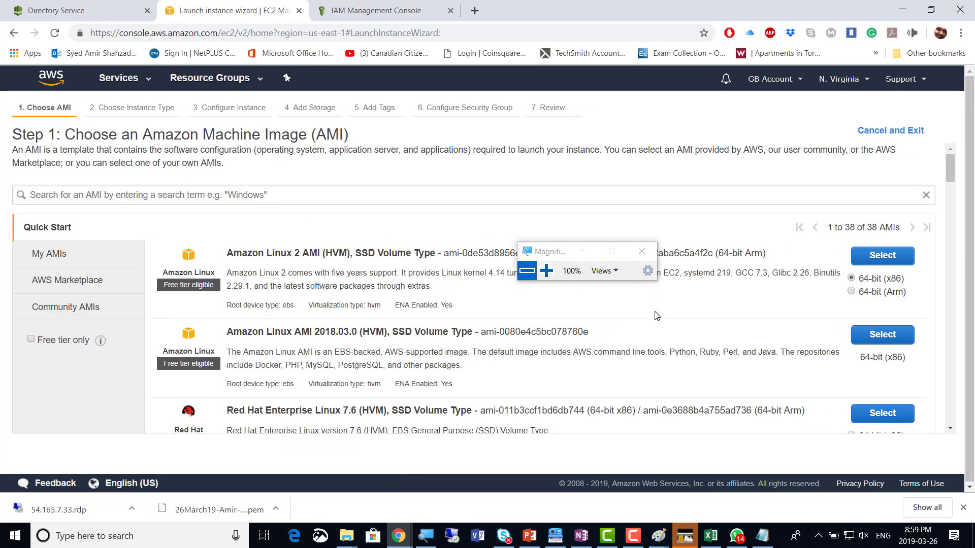
scroll(651, 309, "down", 3)
scroll(651, 309, "down", 8)
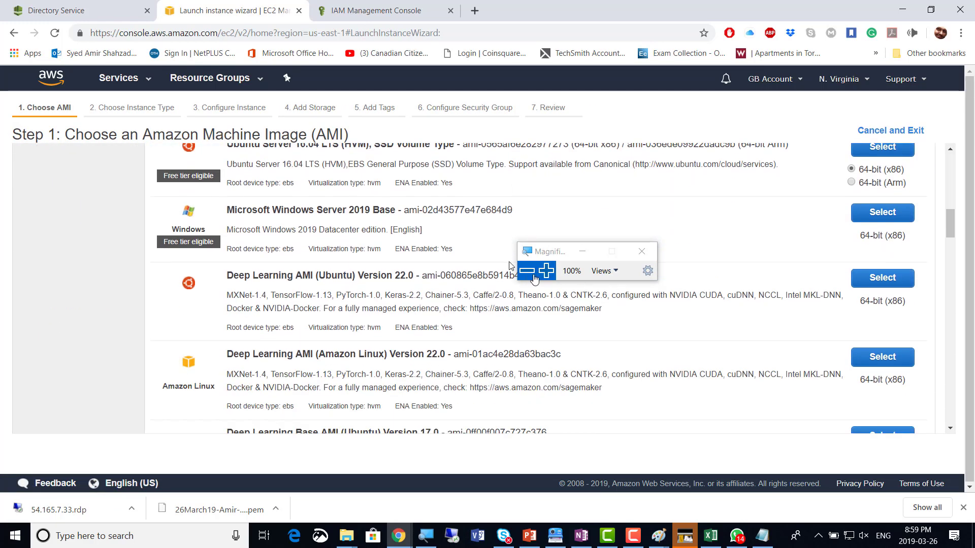
left_click(877, 218)
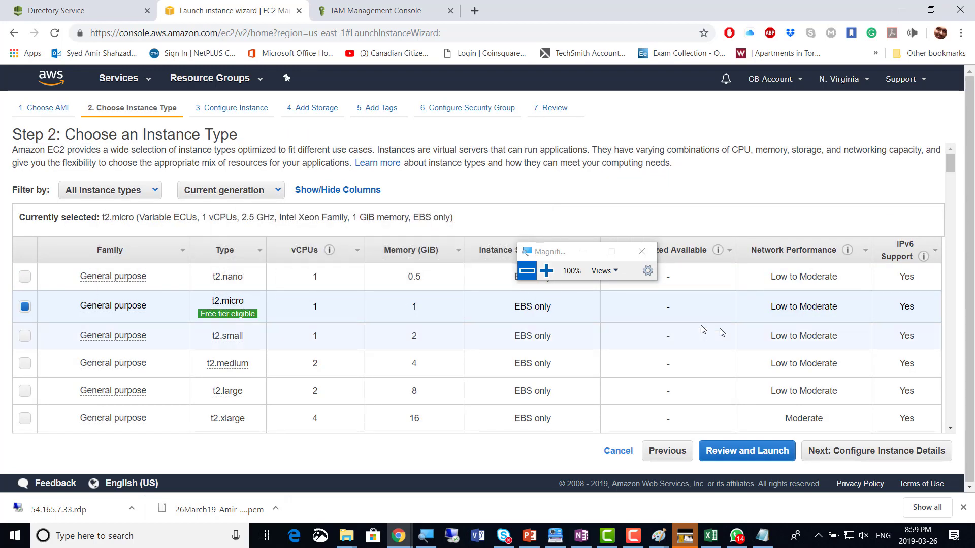
scroll(750, 336, "down", 1)
scroll(750, 336, "down", 1)
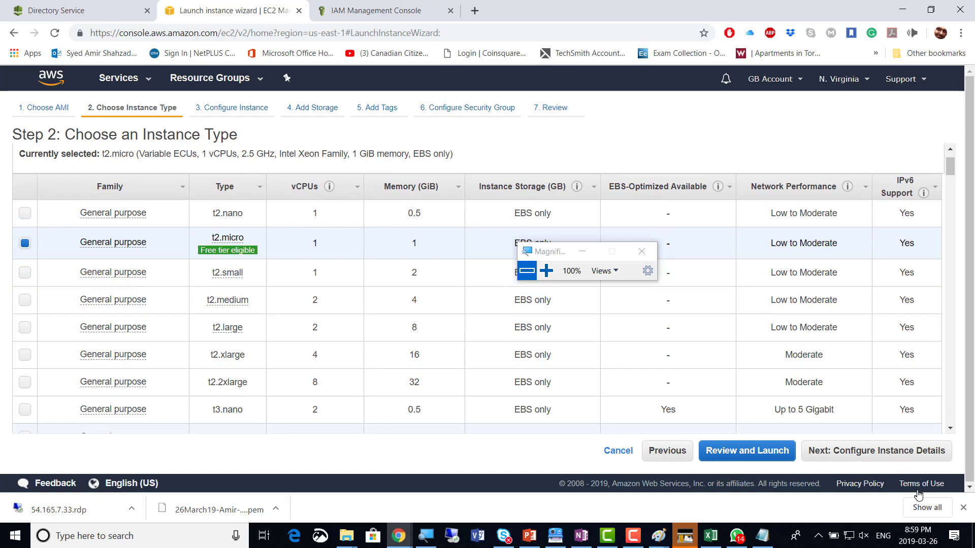
left_click(900, 454)
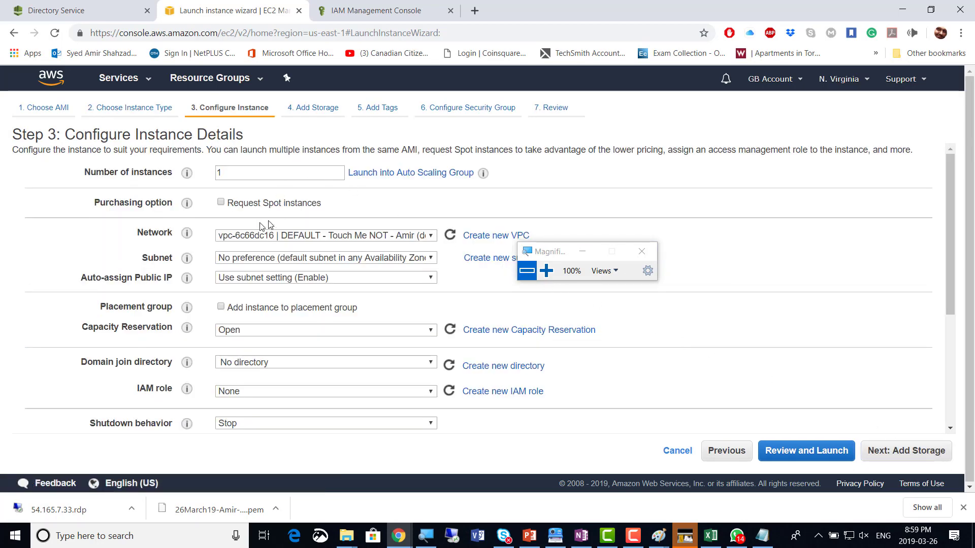
Use the us-east-1b subnet, join Amir.GB.local, and assign the Amir-IAMRoleEC2FullAccess role
left_click(403, 260)
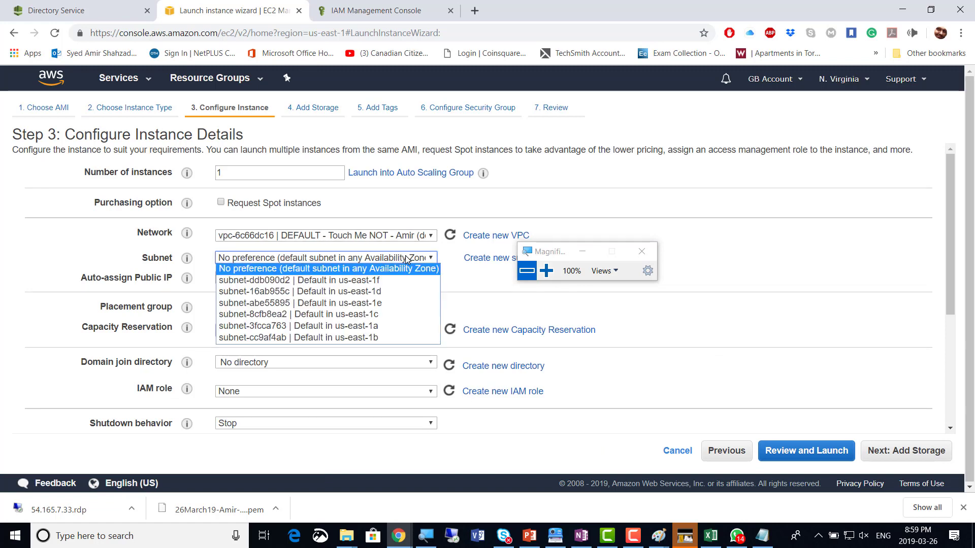
left_click(398, 337)
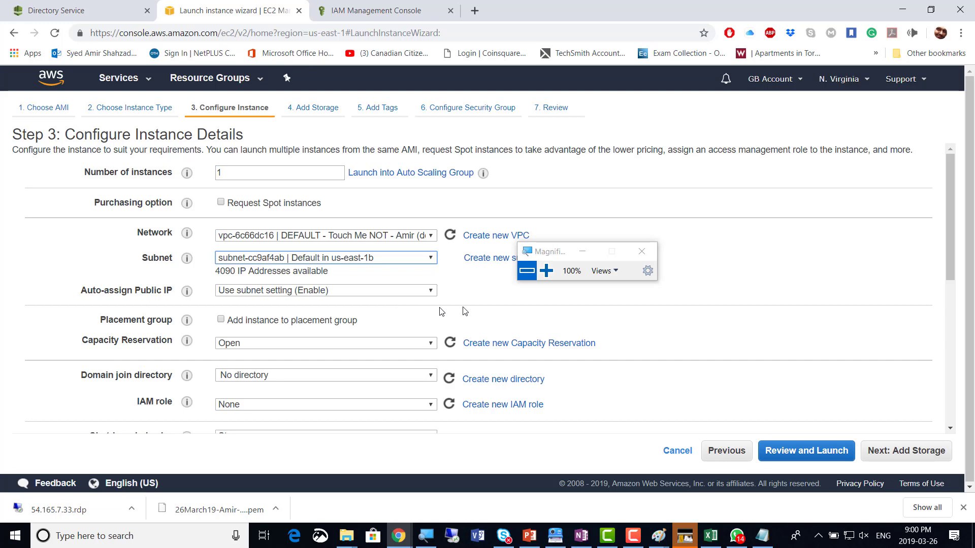
scroll(652, 337, "down", 1)
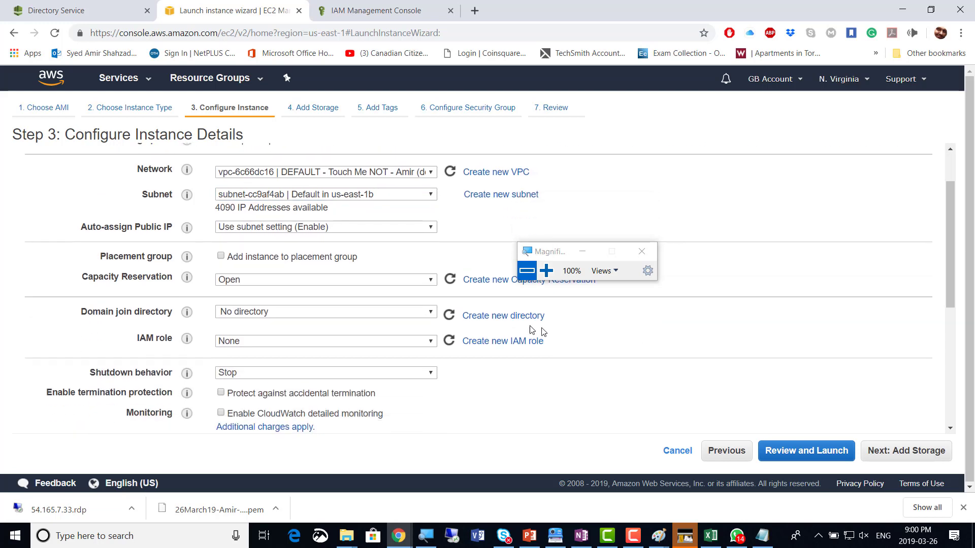
left_click(430, 315)
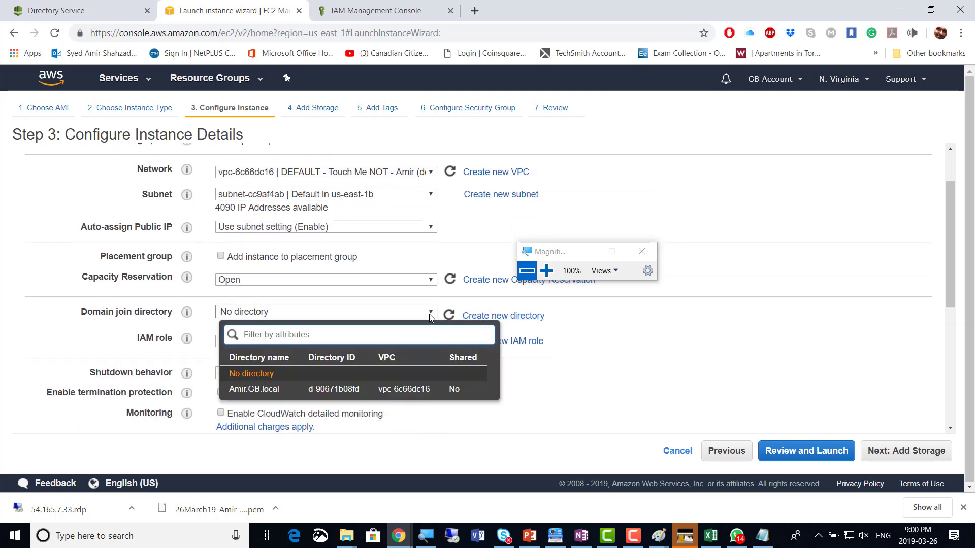
left_click(397, 394)
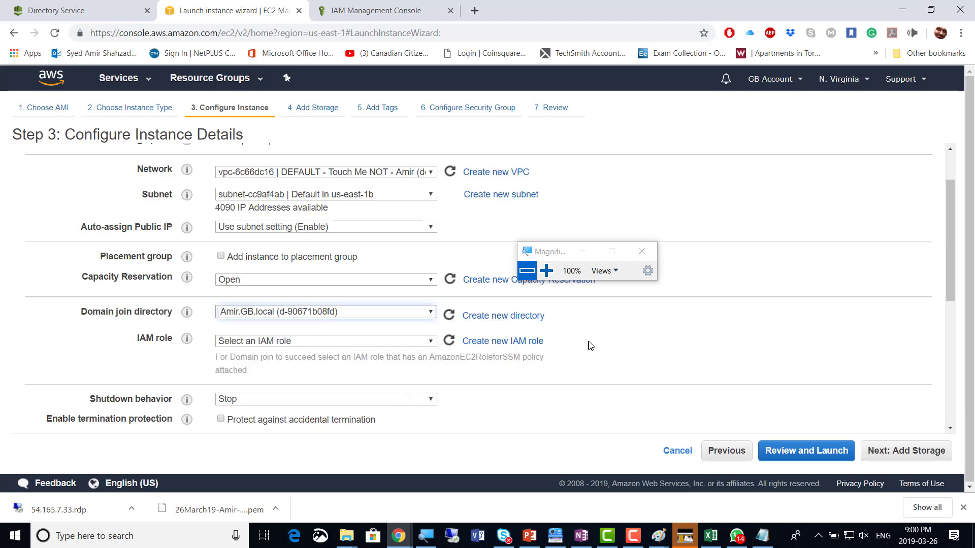
left_click(431, 340)
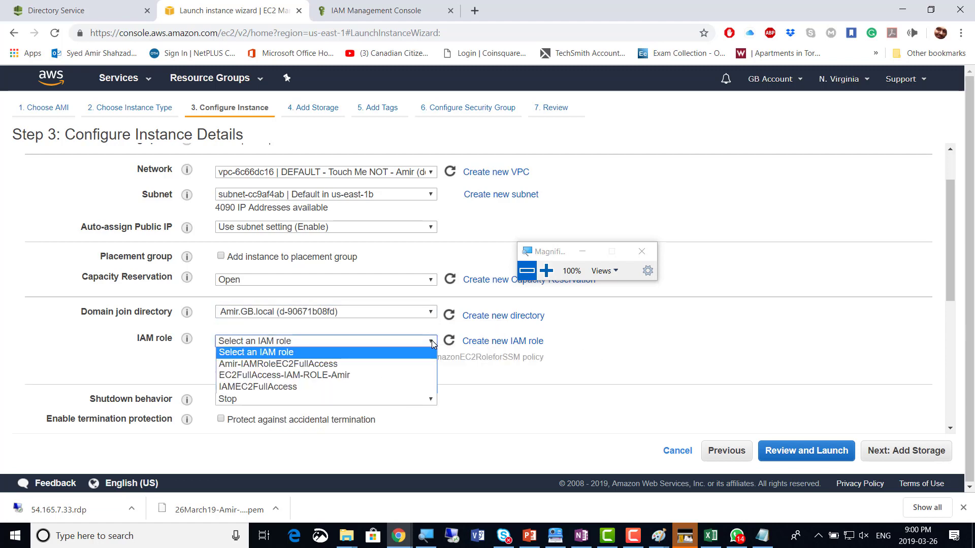
left_click(416, 364)
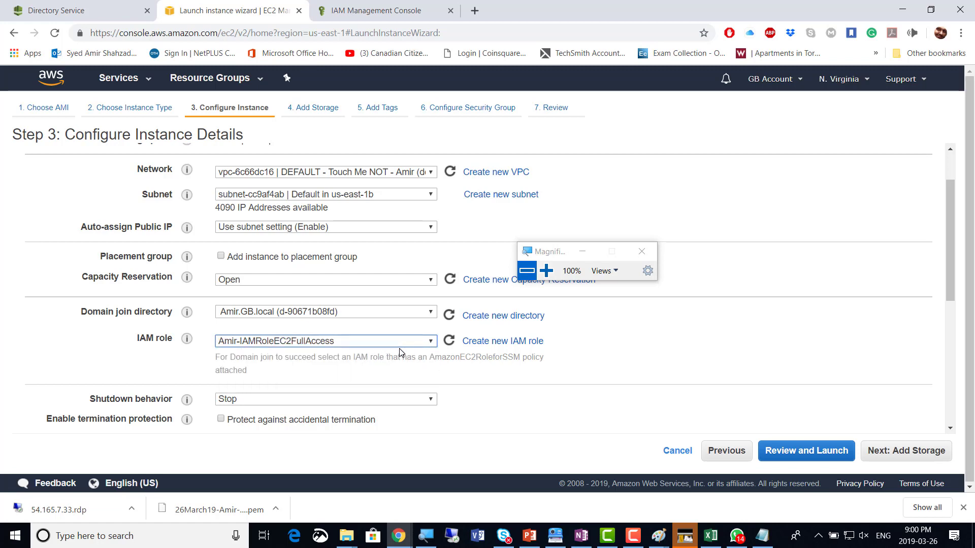
left_click(643, 359)
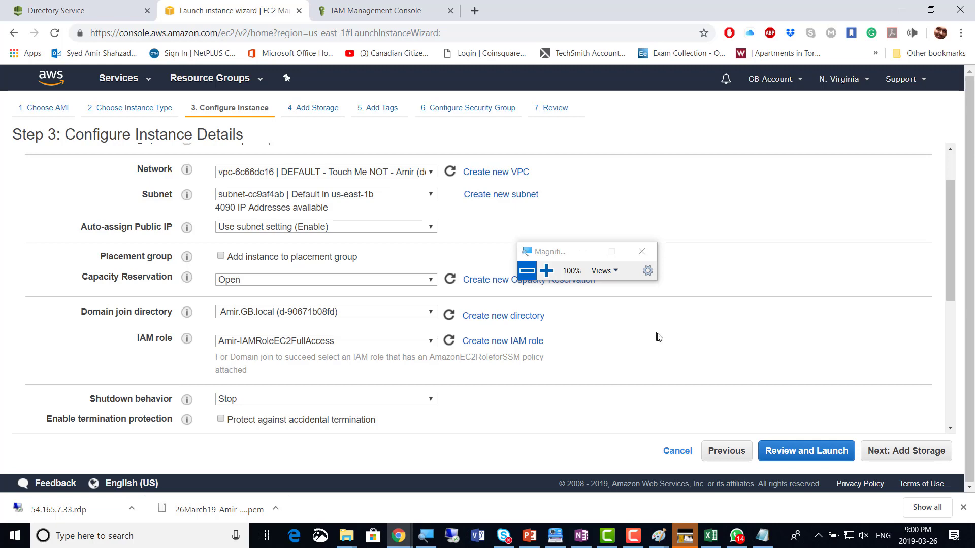
In OneNote, delete the last digit of the screenshot count 22, then return to Chrome
key("alt+Tab")
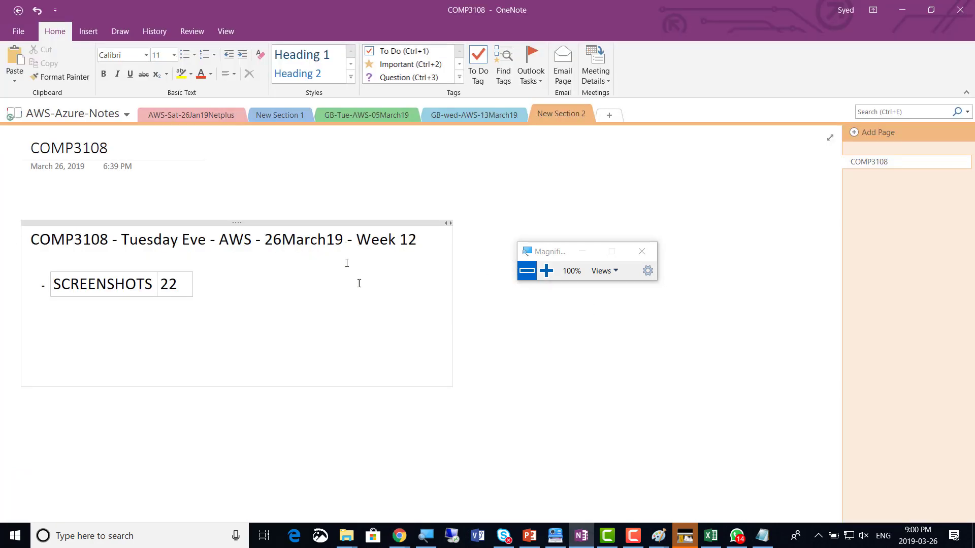
left_click(186, 288)
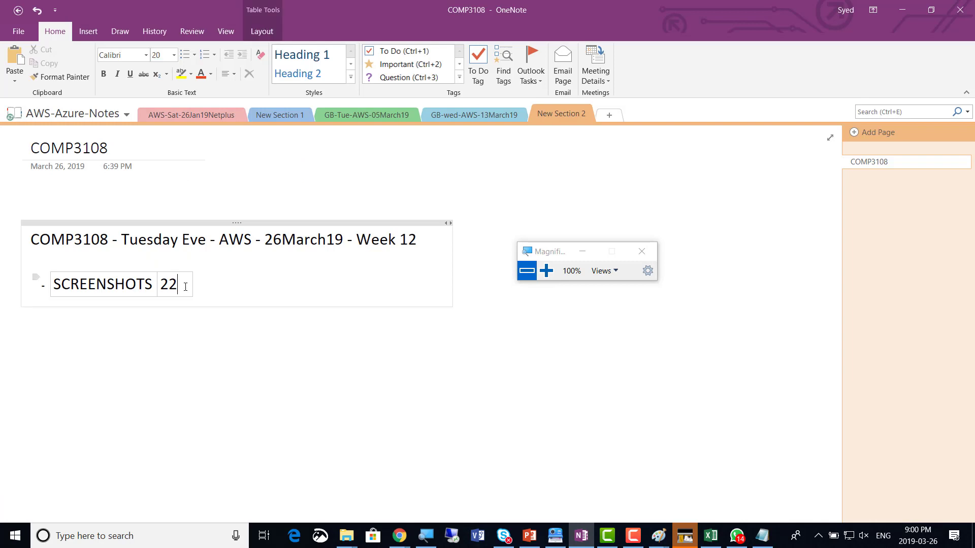
key("BackSpace")
key("alt+Tab")
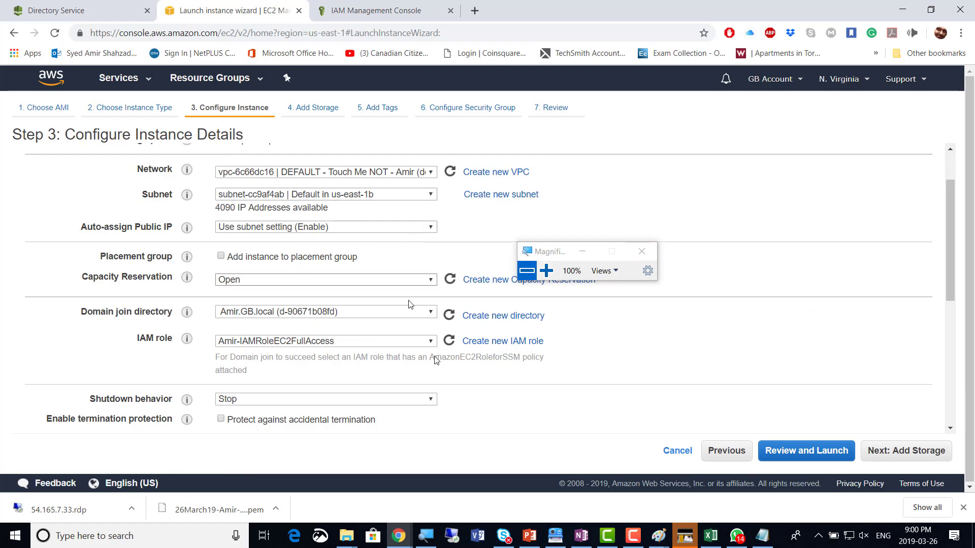
Advance through storage, tags and security group settings to the launch review
left_click(929, 456)
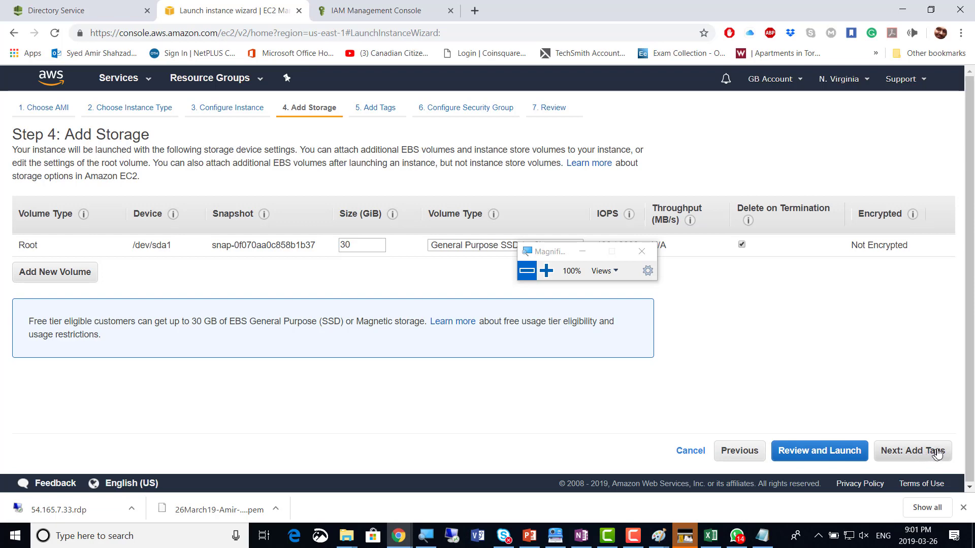
left_click(926, 455)
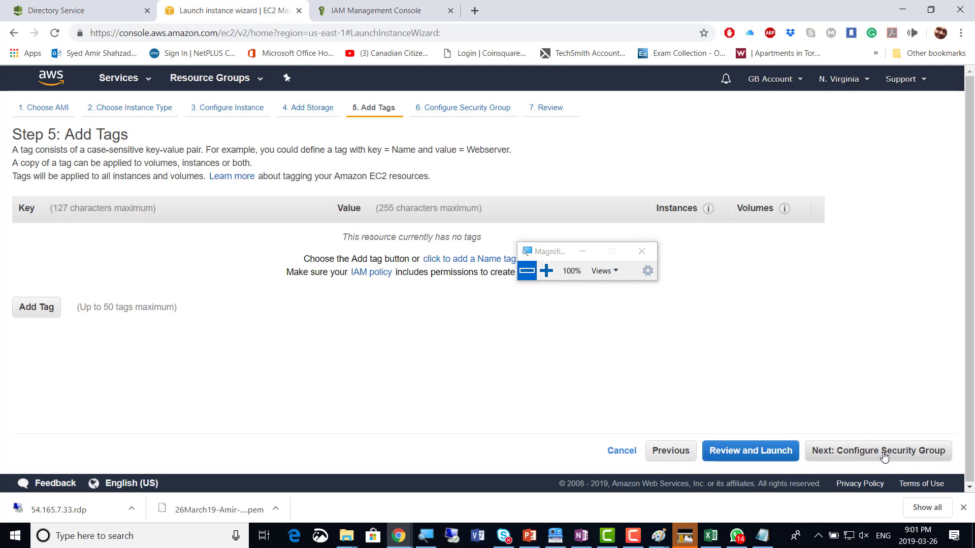
left_click(909, 455)
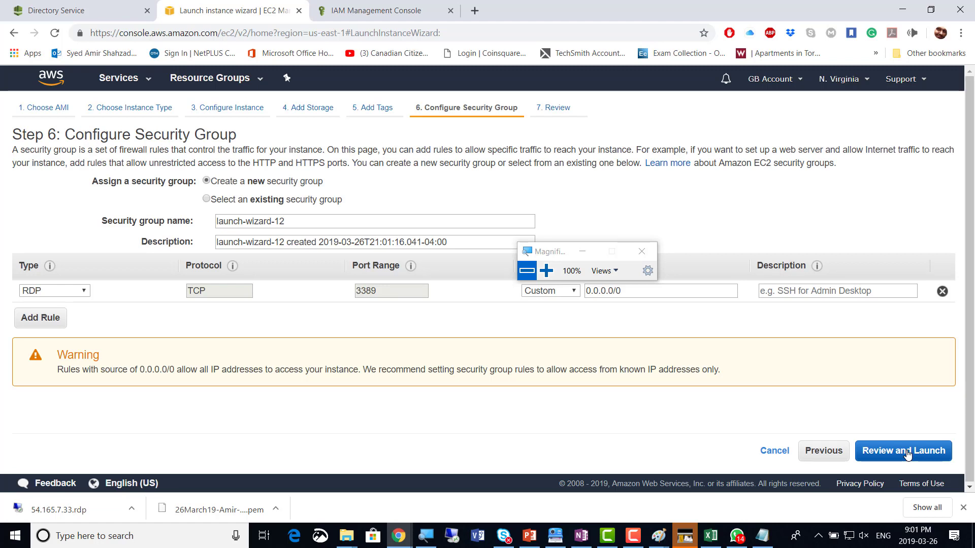
left_click(908, 455)
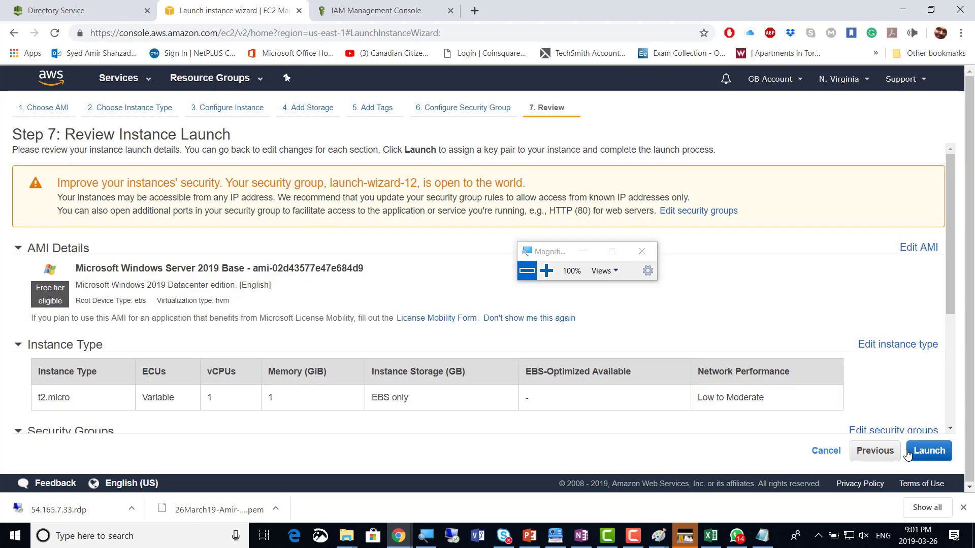
Launch with 26March19-Amir-KeyPair, acknowledging the private key file
left_click(935, 452)
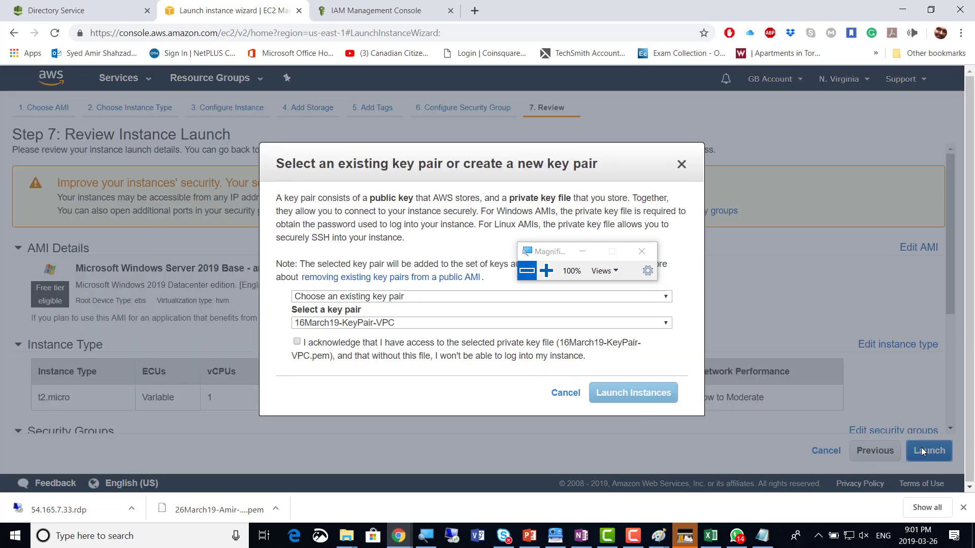
left_click(357, 323)
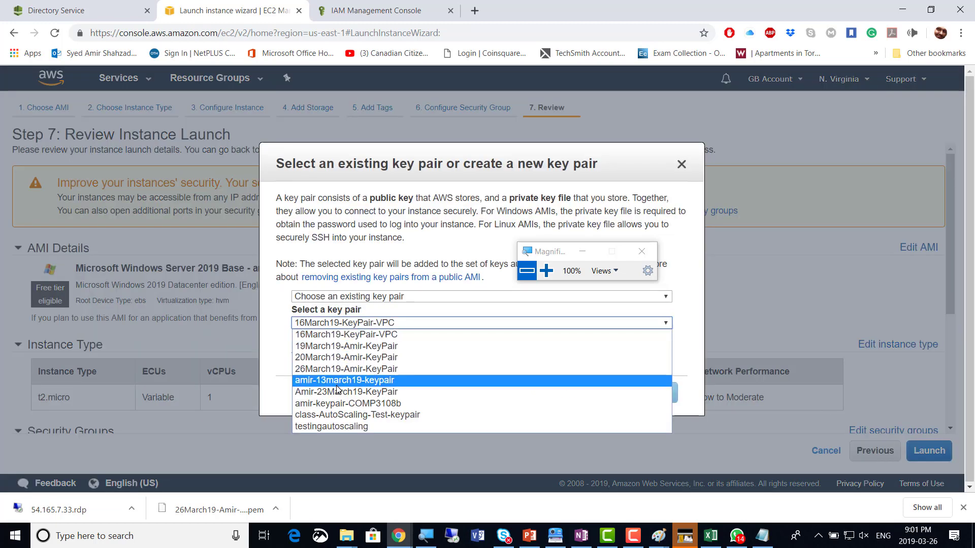
left_click(335, 369)
left_click(320, 354)
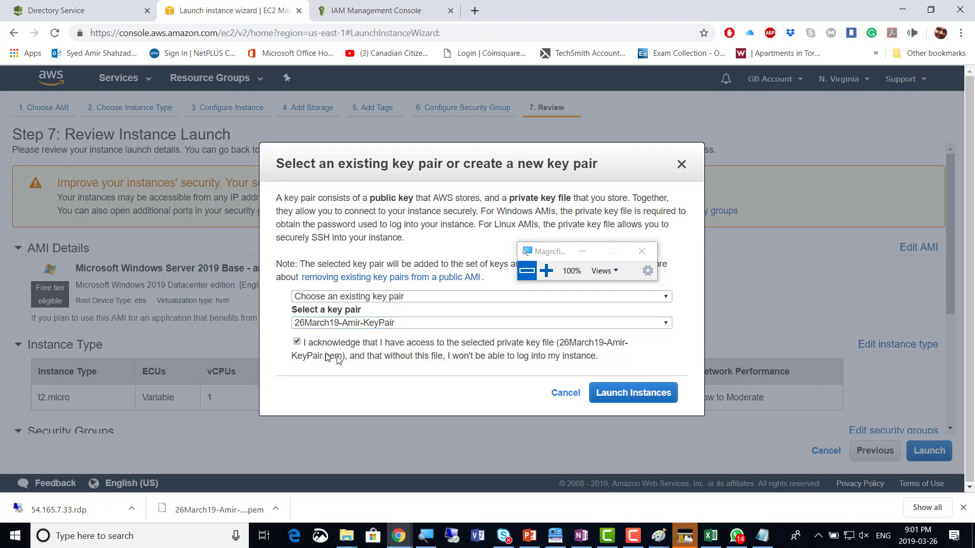
left_click(637, 398)
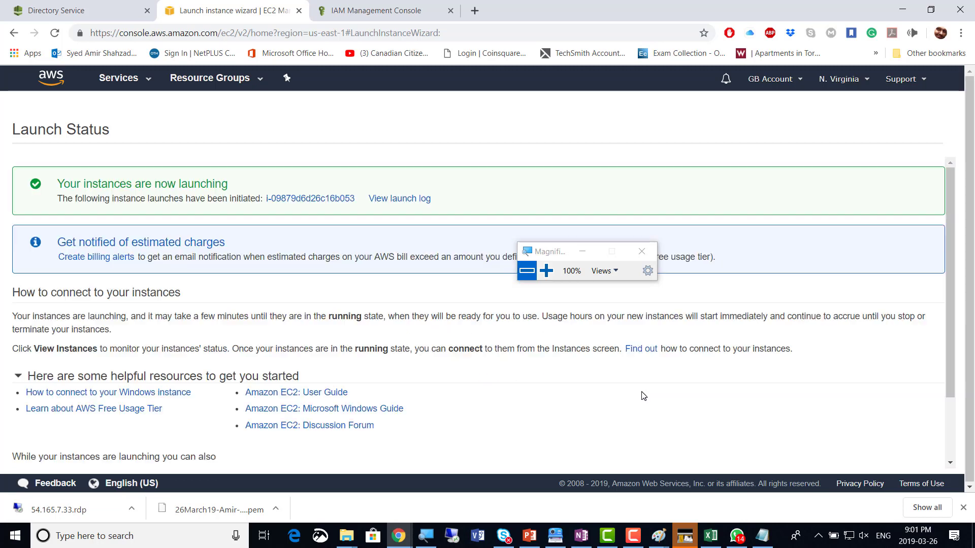
Check new instance i-09879d6d26c16b053 among all instances, then switch to the Amir.GB.local directory details
left_click(303, 199)
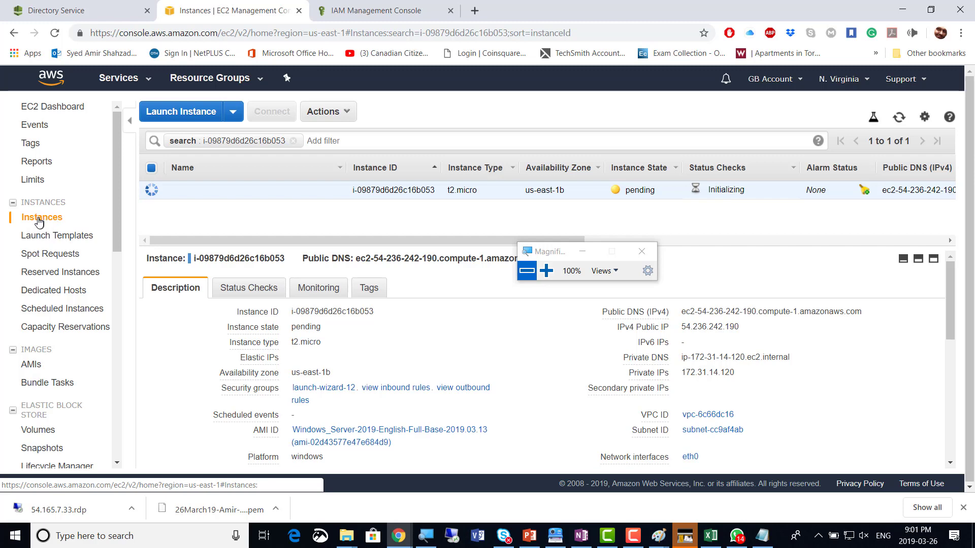
left_click(51, 219)
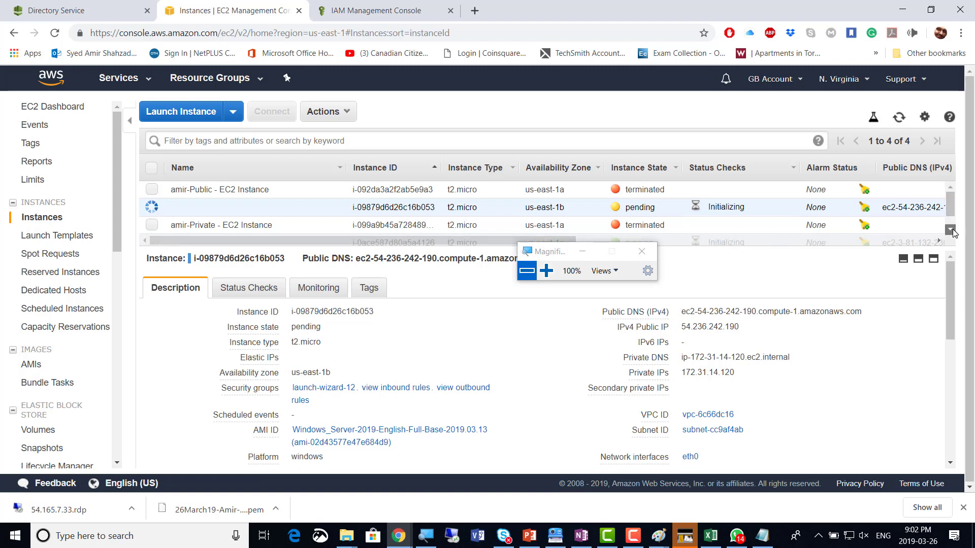
left_click(951, 230)
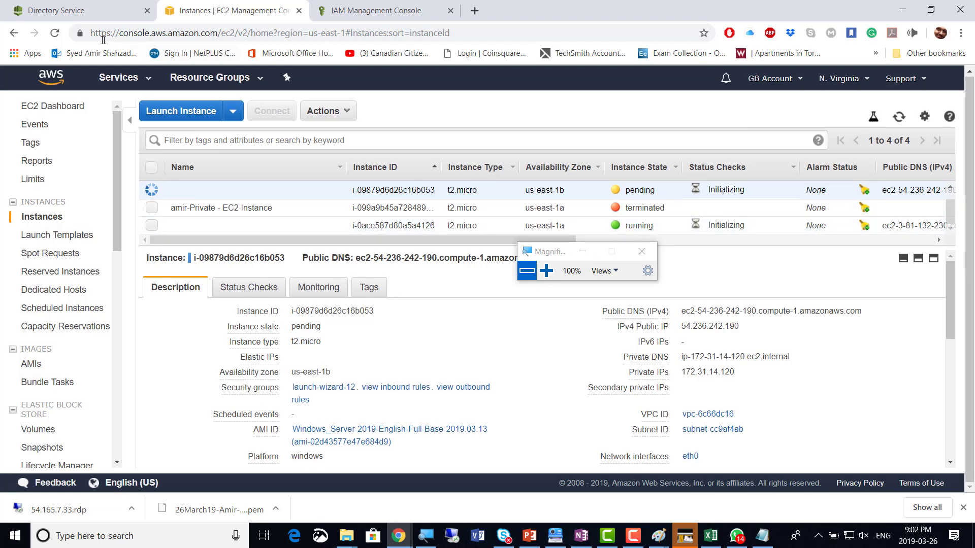
left_click(54, 10)
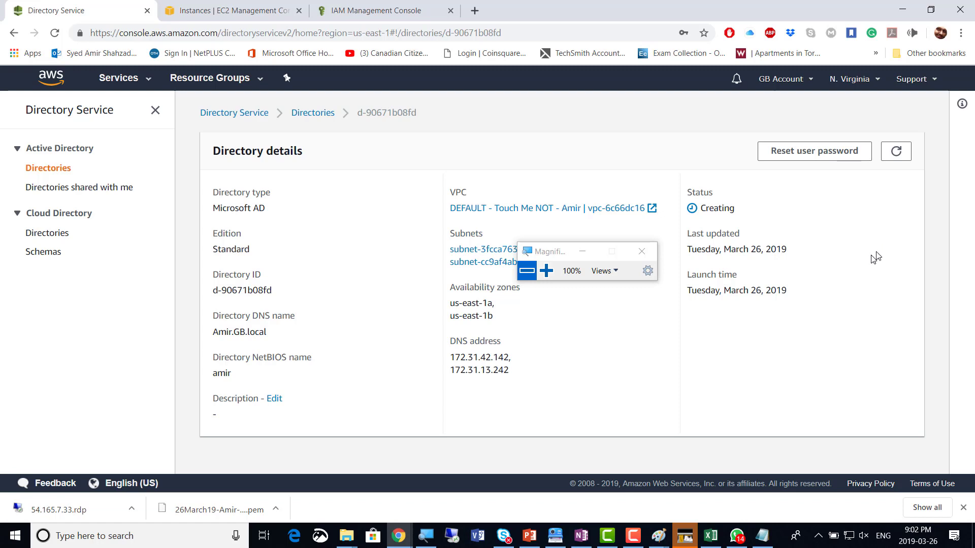
Refresh Amir.GB.local's status several times, still Creating, then go back to the EC2 Instances list
left_click(897, 152)
left_click(897, 152)
left_click(897, 153)
left_click(896, 152)
left_click(896, 153)
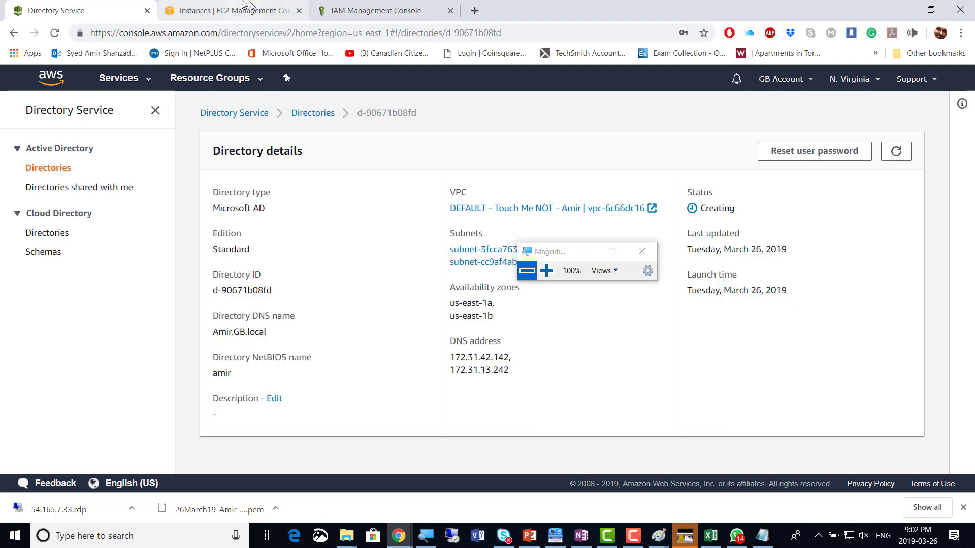
left_click(205, 15)
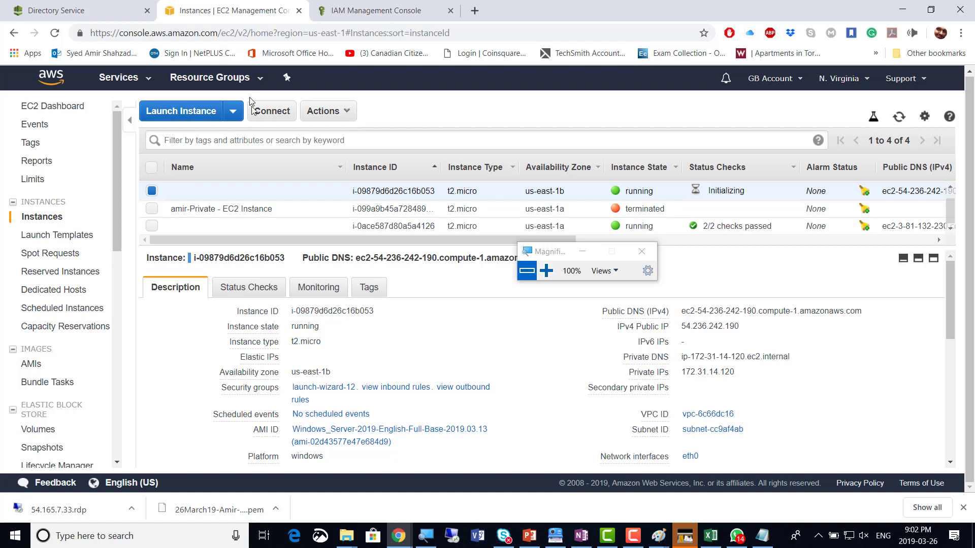
Select only instance i-0ace587d80a5a4126 to show its running details and public/private IPs
left_click(152, 192)
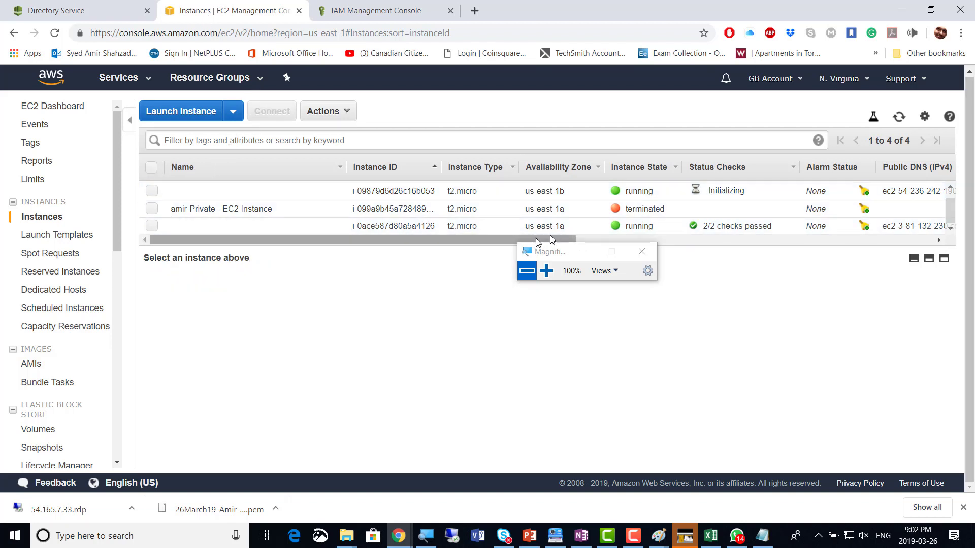
scroll(533, 234, "up", 1)
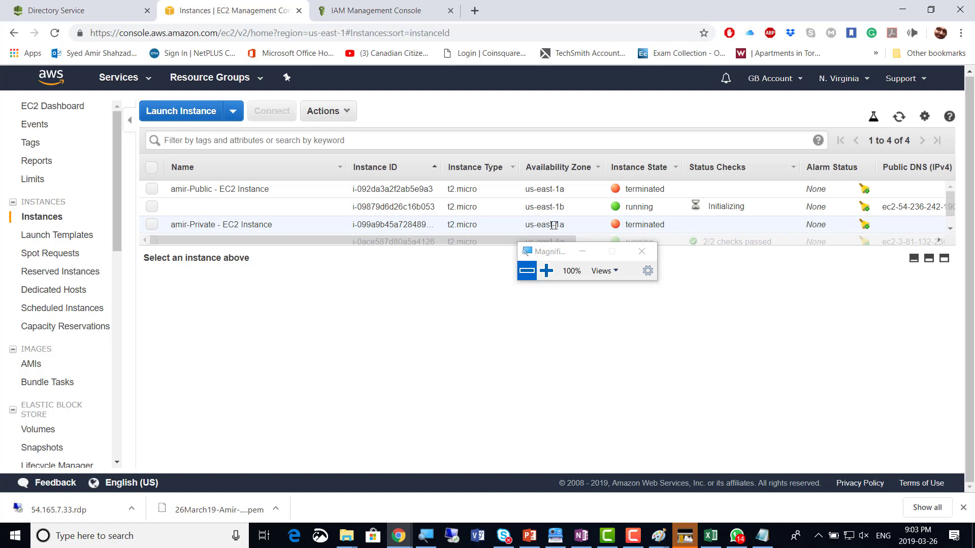
left_click(152, 226)
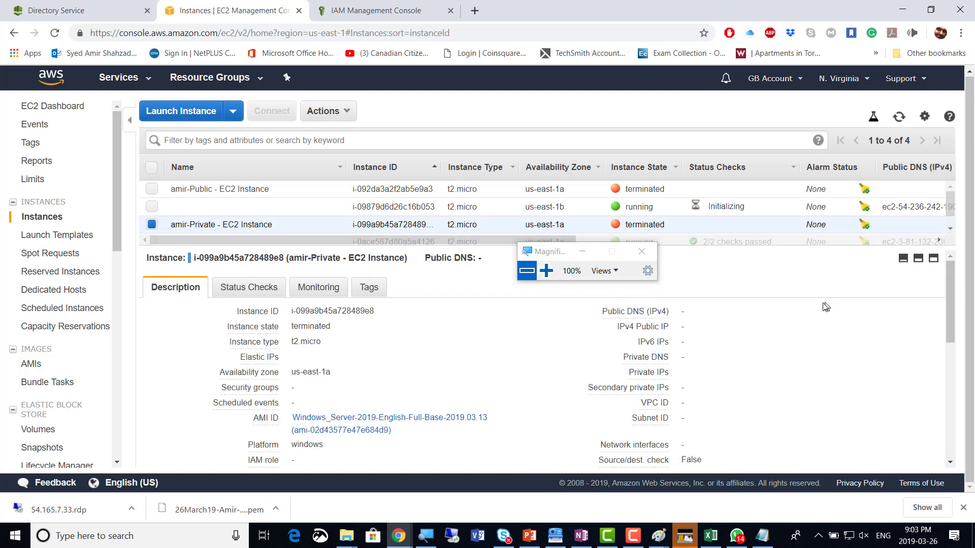
left_click_drag(560, 253, 834, 300)
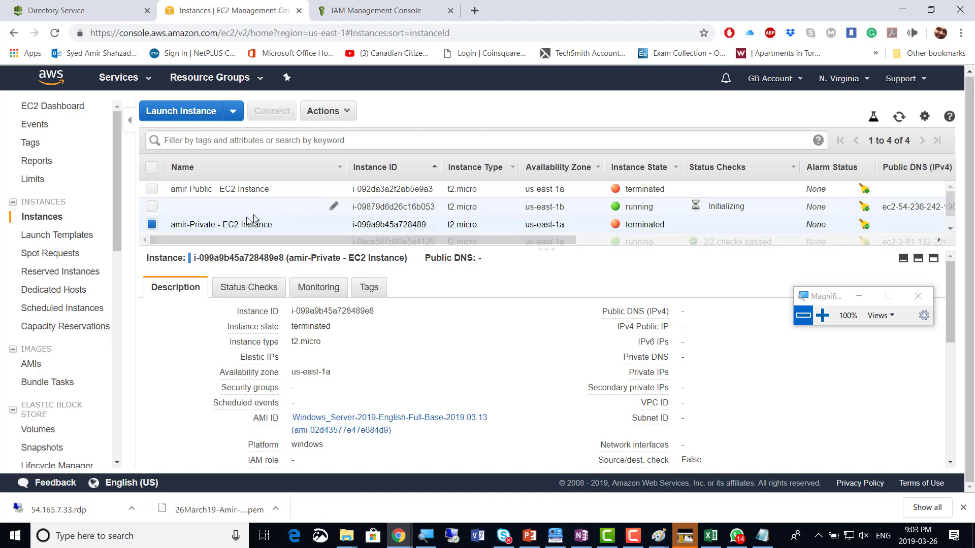
left_click(148, 222)
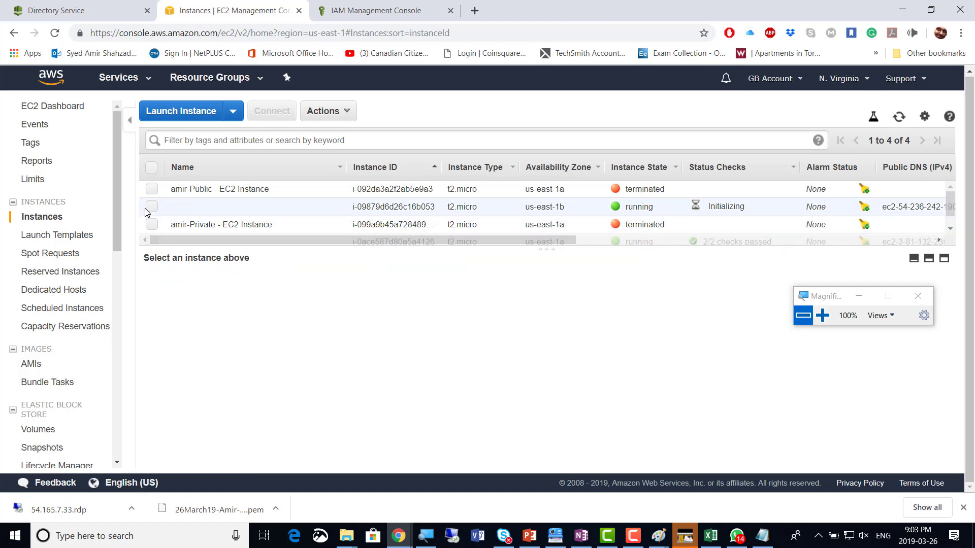
scroll(176, 212, "down", 1)
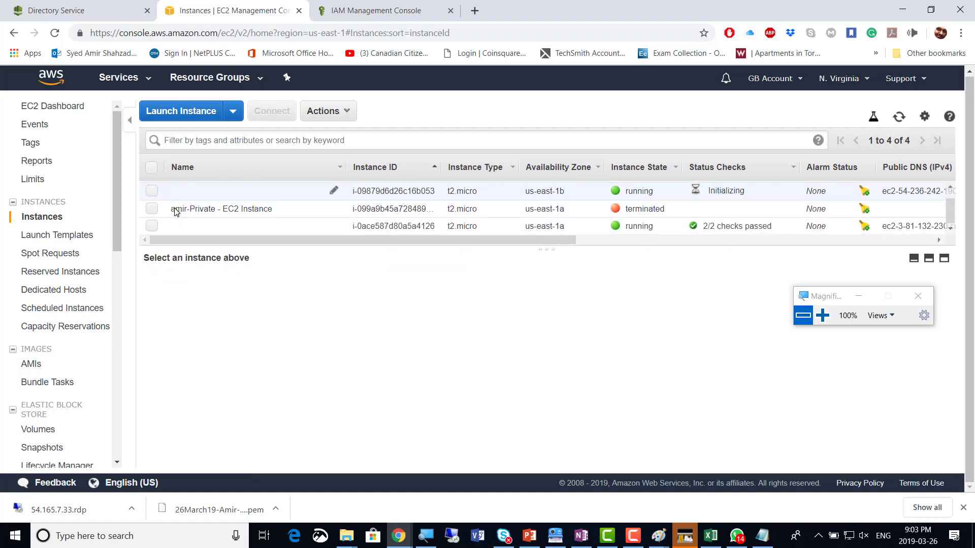
left_click(151, 226)
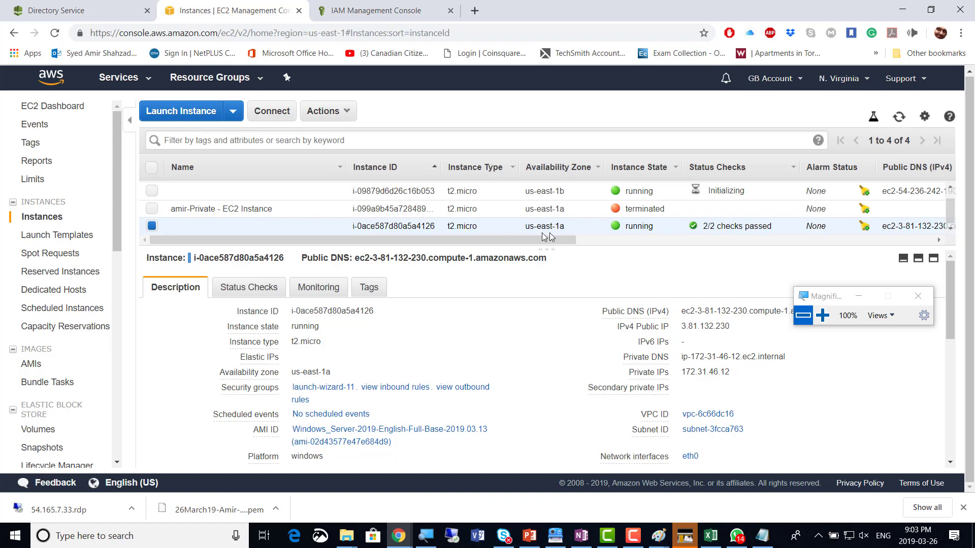
Save the instance's Remote Desktop file from the Connect dialog
left_click(271, 112)
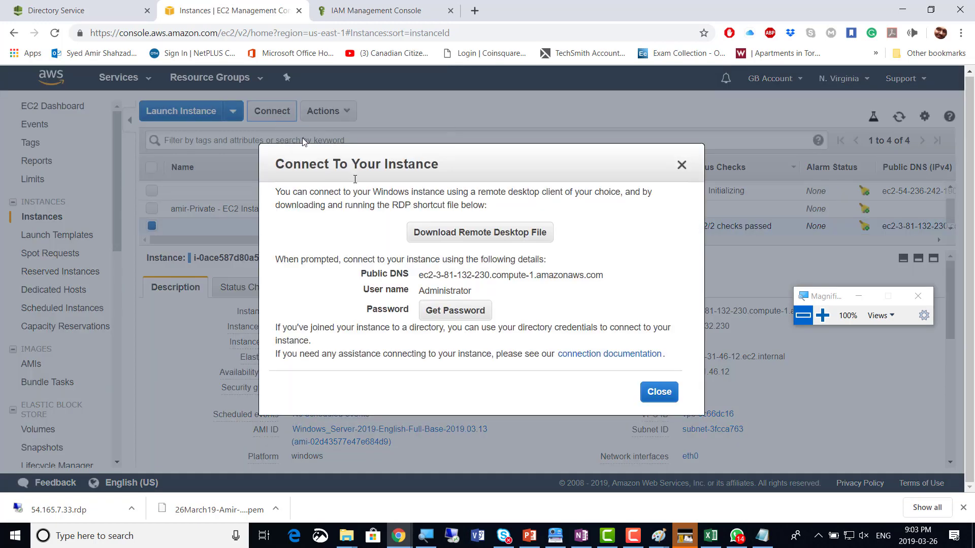
left_click(484, 235)
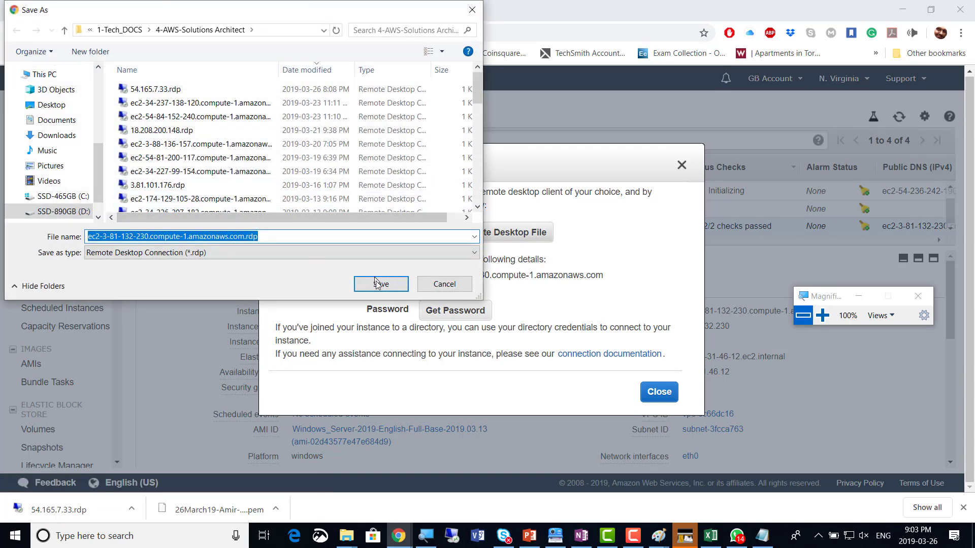
left_click(381, 283)
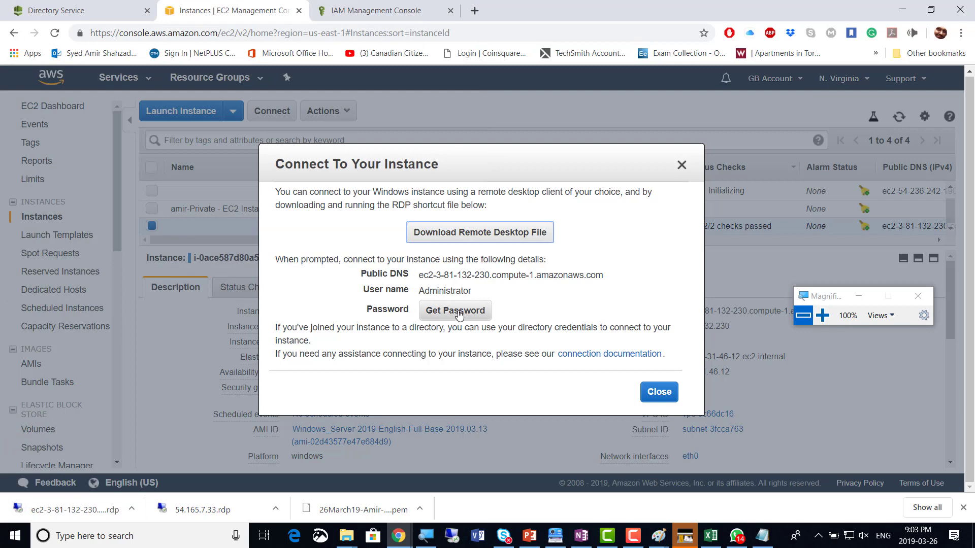
Decrypt the Administrator password with 26March19-Amir-KeyPair.pem and select the connection details
left_click(459, 315)
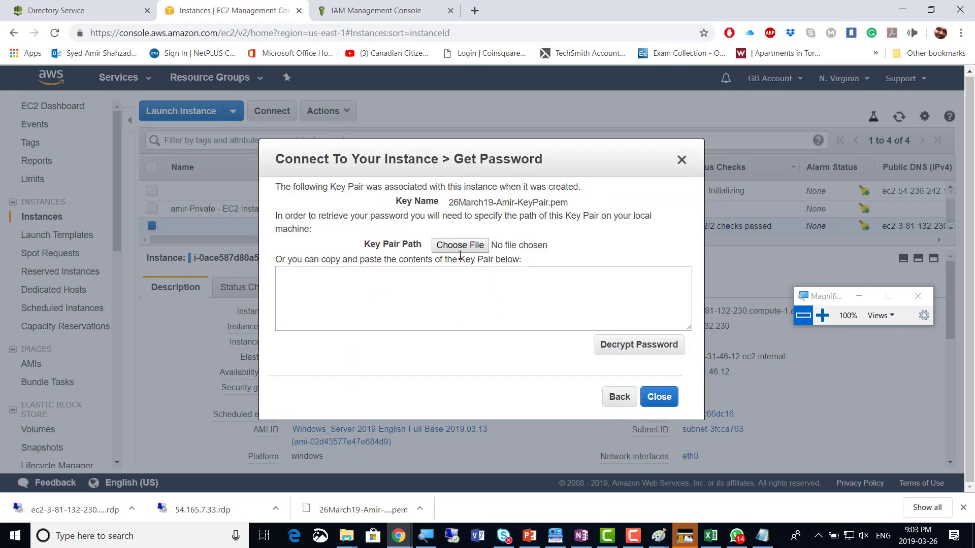
left_click_drag(450, 203, 606, 204)
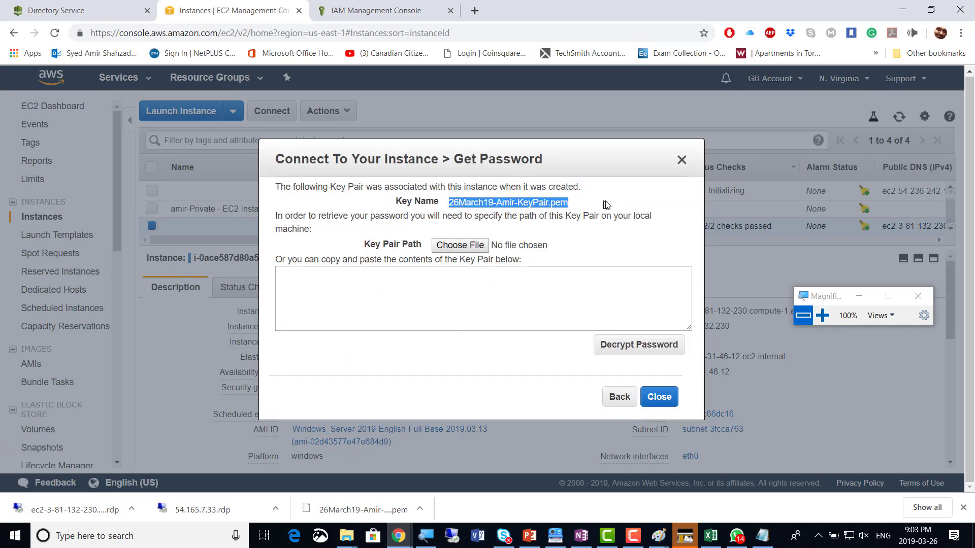
left_click(458, 249)
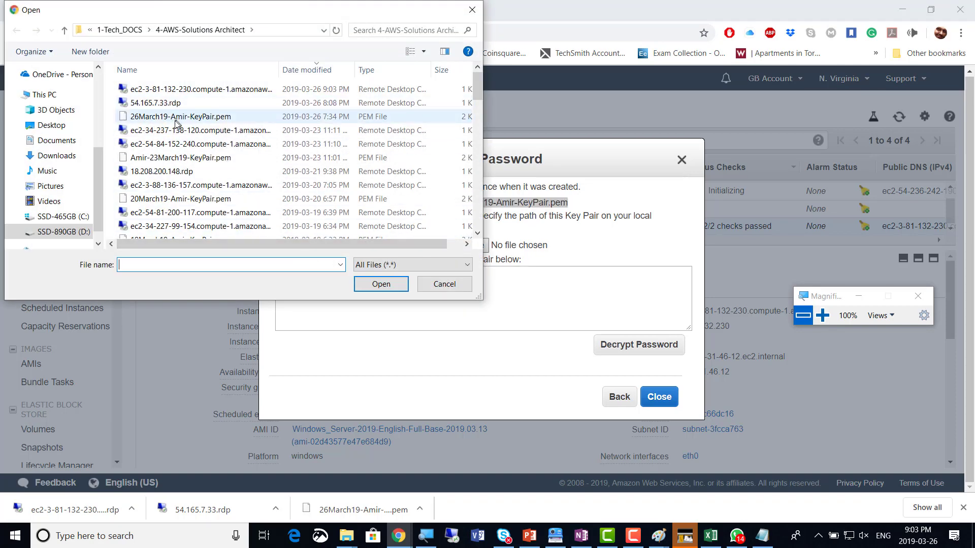
double_click(161, 119)
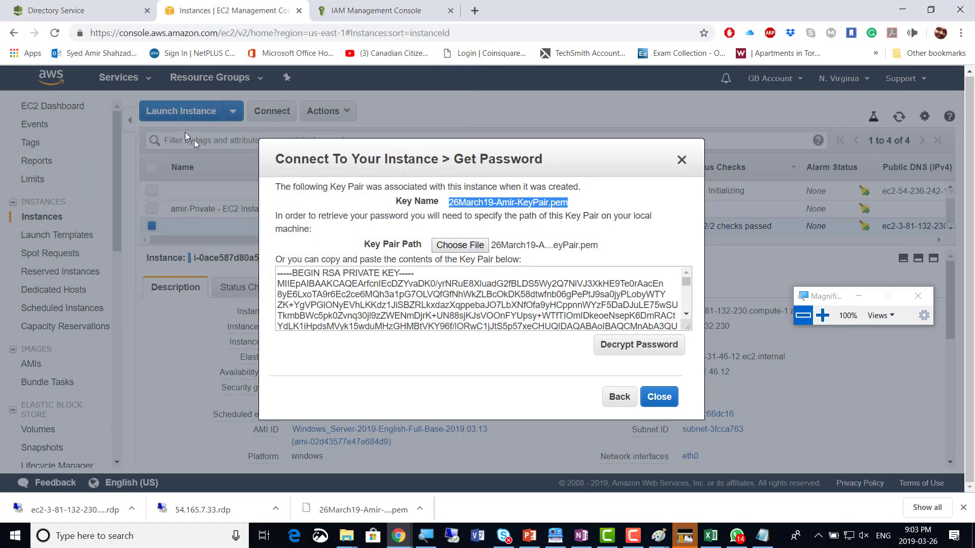
left_click(648, 349)
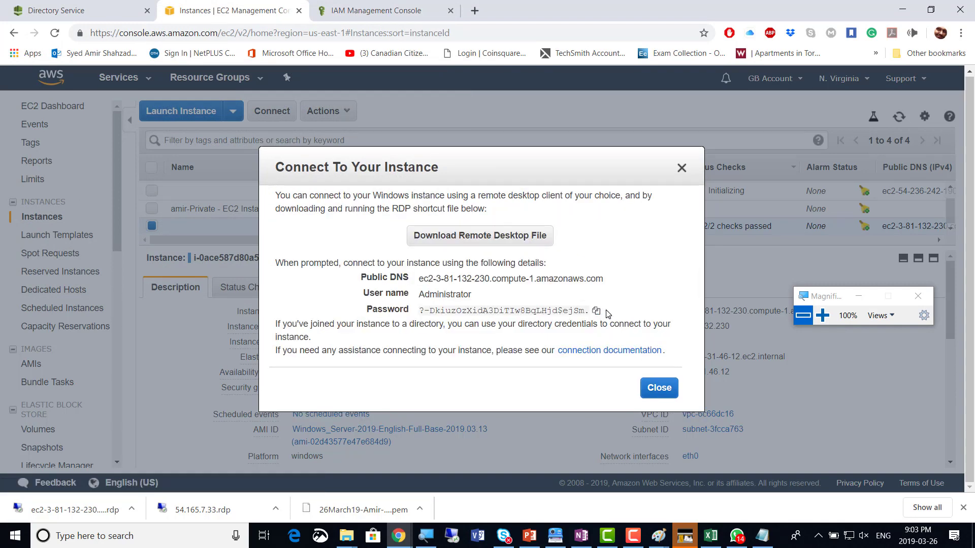
left_click_drag(602, 312, 357, 277)
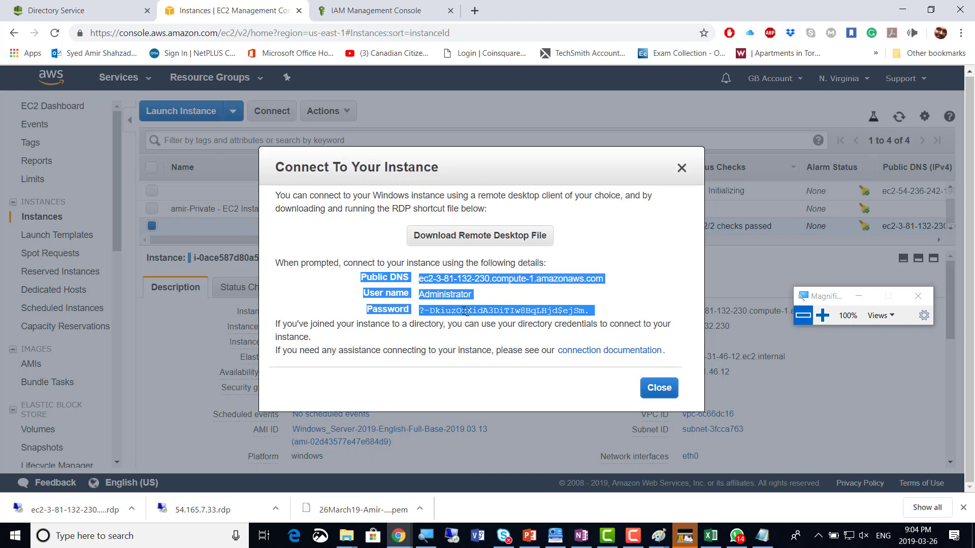
Overwrite the Notepad notes with the public DNS, Administrator user name and password, then minimize Notepad
left_click(764, 540)
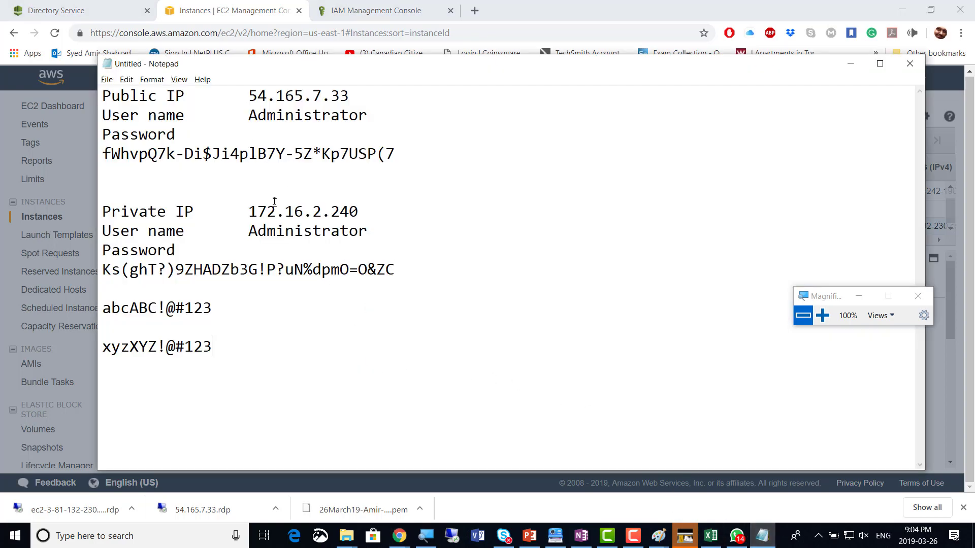
key("ctrl+a")
key("ctrl+v")
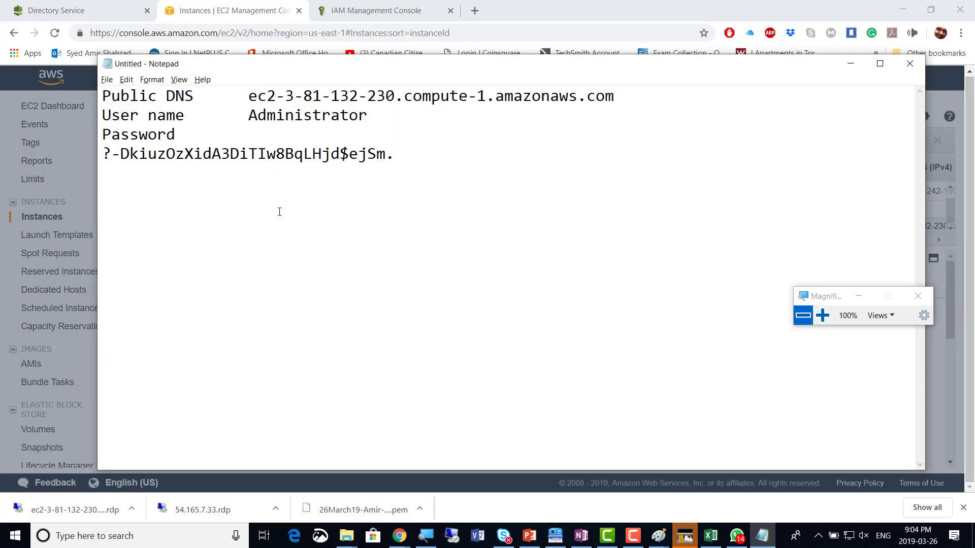
left_click(397, 156)
left_click_drag(395, 155, 103, 155)
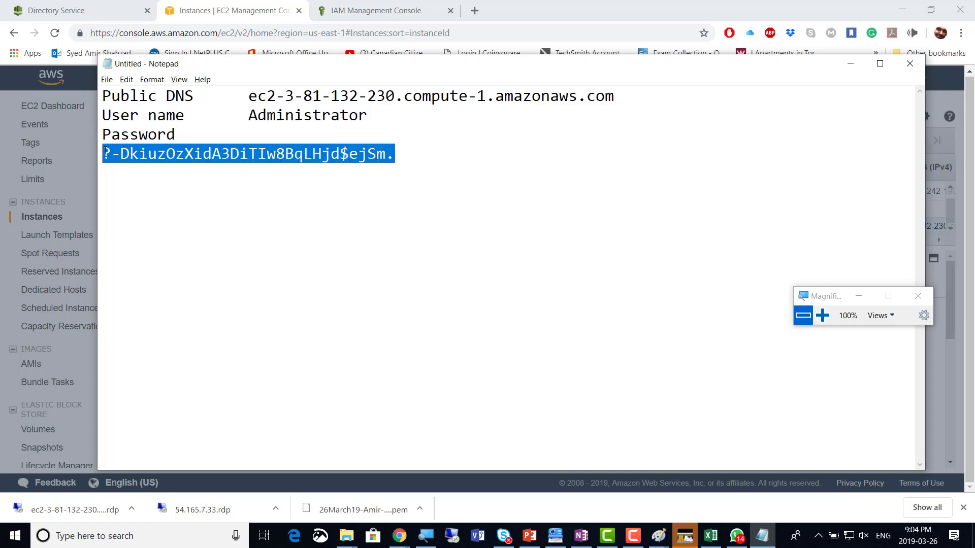
left_click(849, 64)
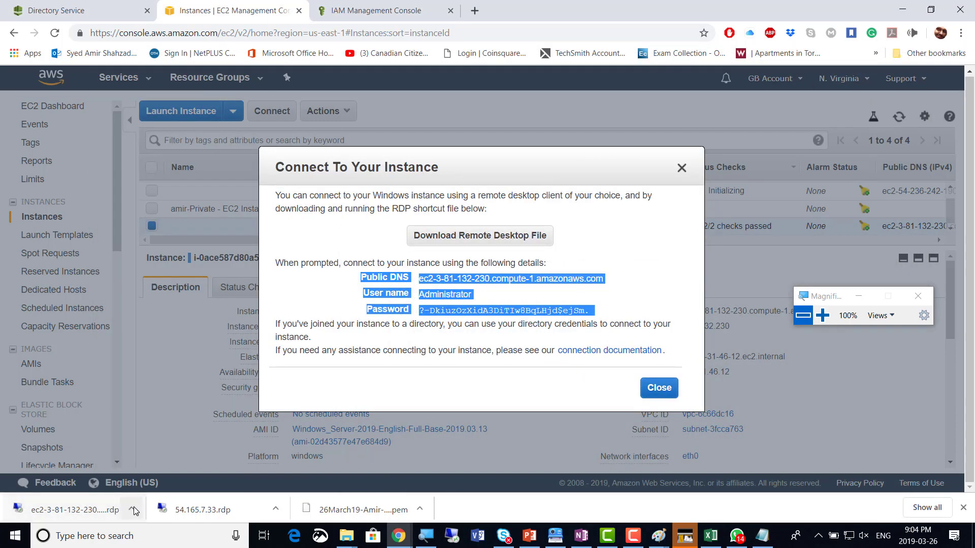
Use the downloaded .rdp file to connect to ec2-3-81-132-230.compute-1.amazonaws.com as Administrator, accepting the certificate
left_click(112, 514)
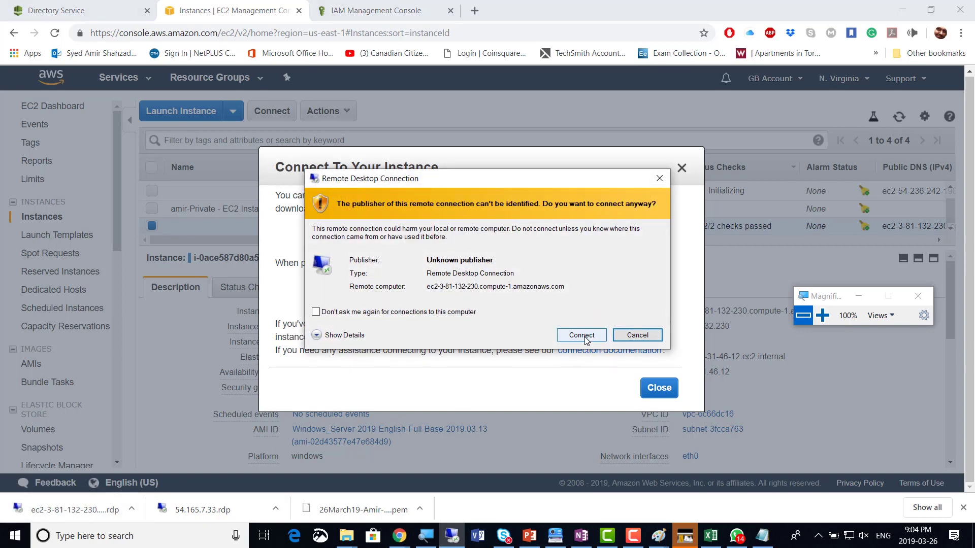
left_click(580, 338)
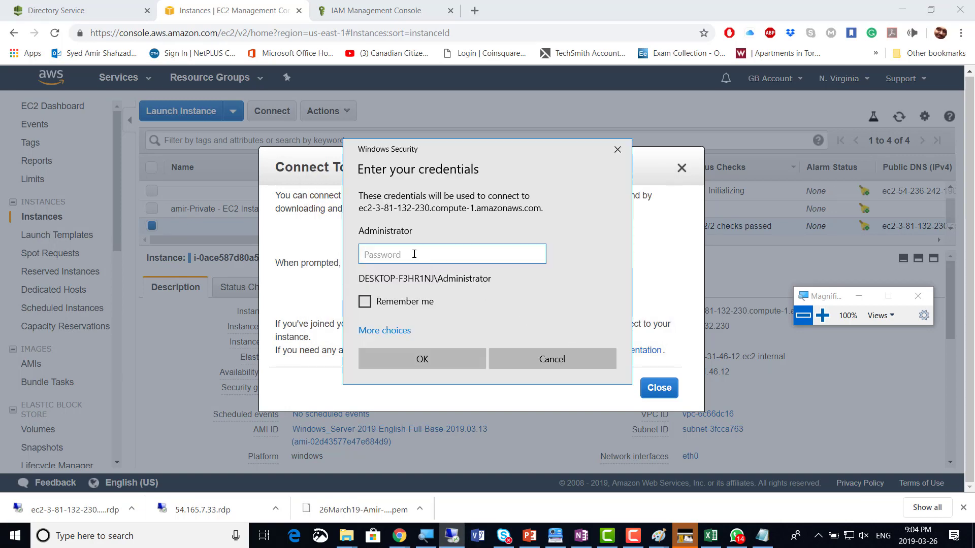
key("ctrl+v")
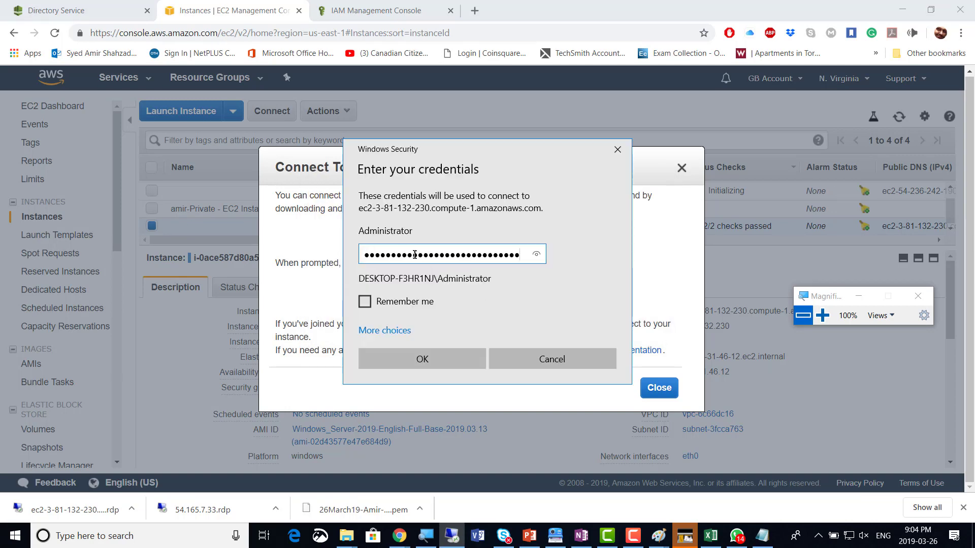
left_click(423, 361)
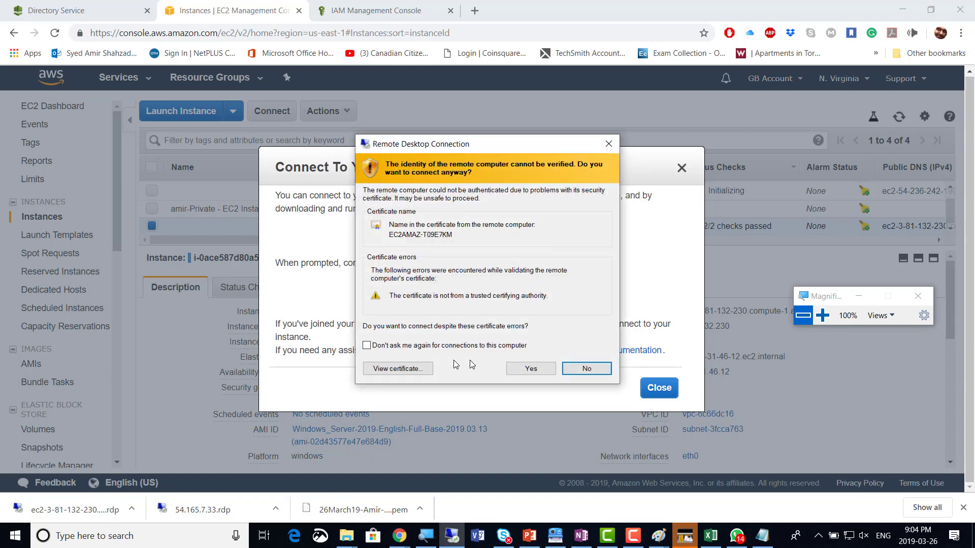
left_click(517, 372)
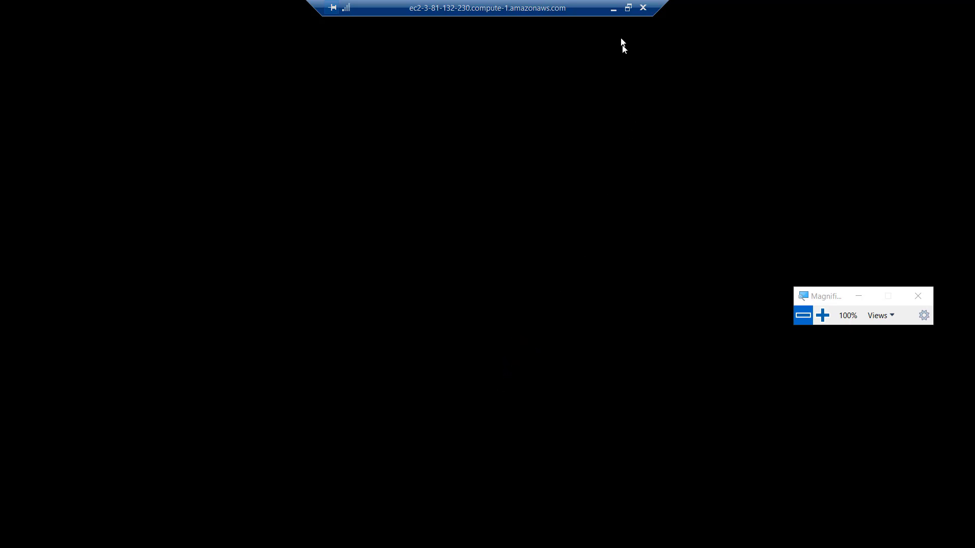
left_click(613, 8)
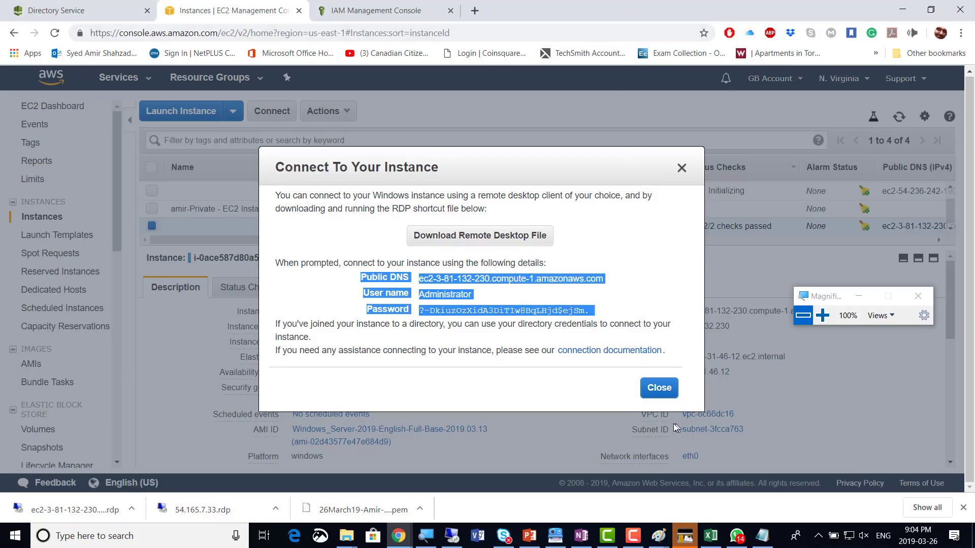
Return to the Amir.GB.local directory details and refresh them four times; the status remains Creating
left_click(45, 12)
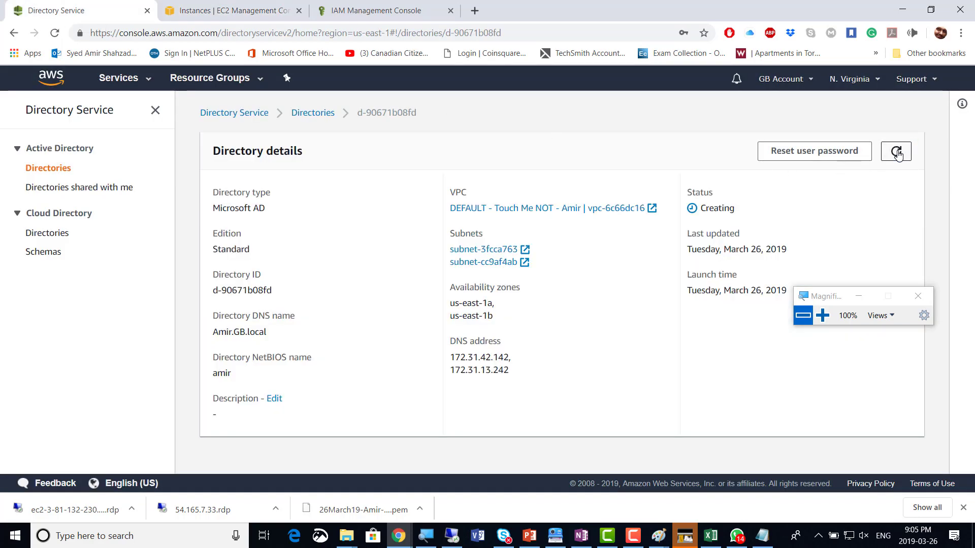
left_click(897, 152)
left_click(896, 152)
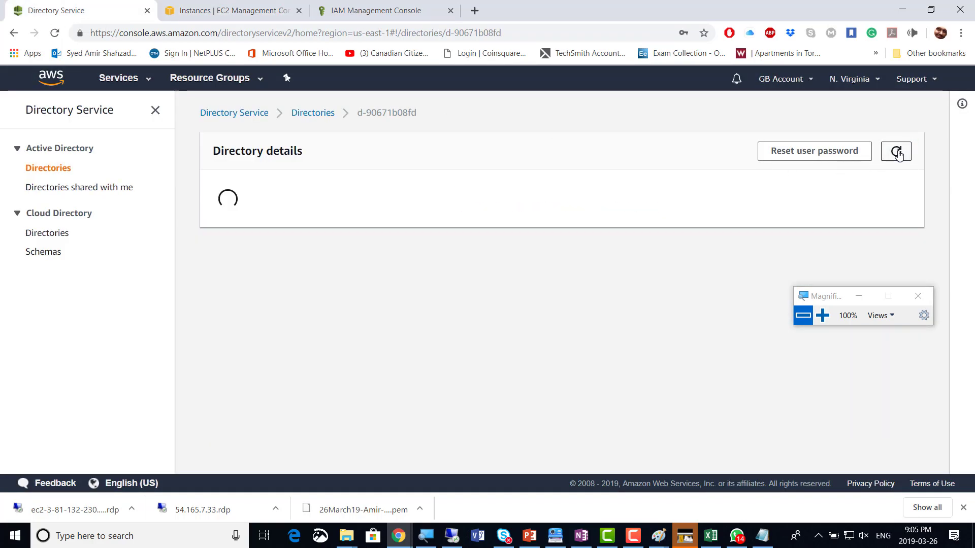
left_click(897, 152)
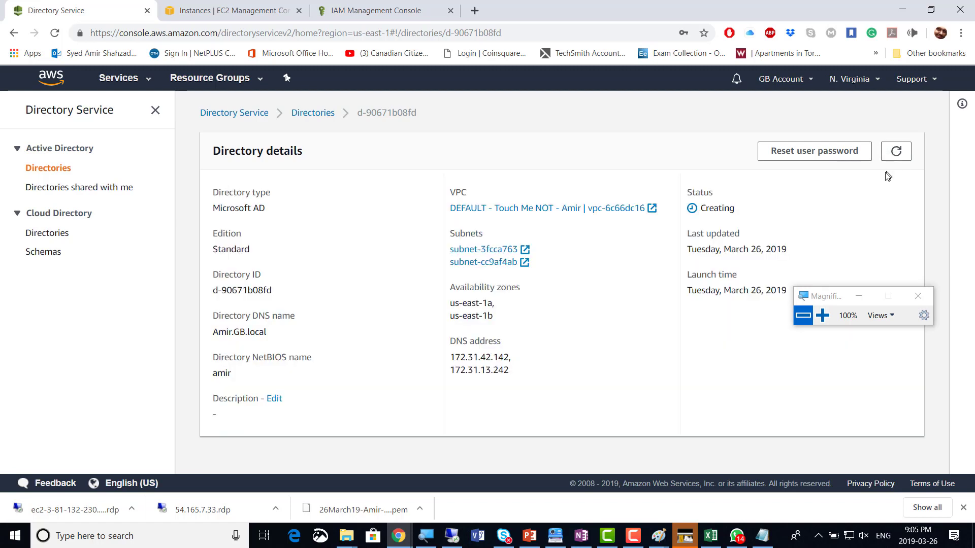
left_click(896, 152)
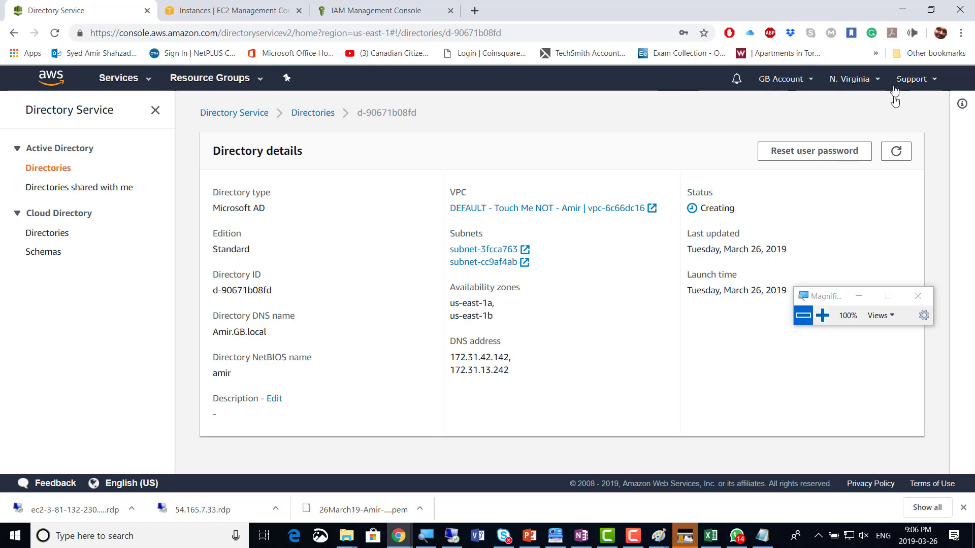
Refresh the Amir.GB.local directory details until its status changes from Creating to Active
left_click(896, 153)
left_click(897, 152)
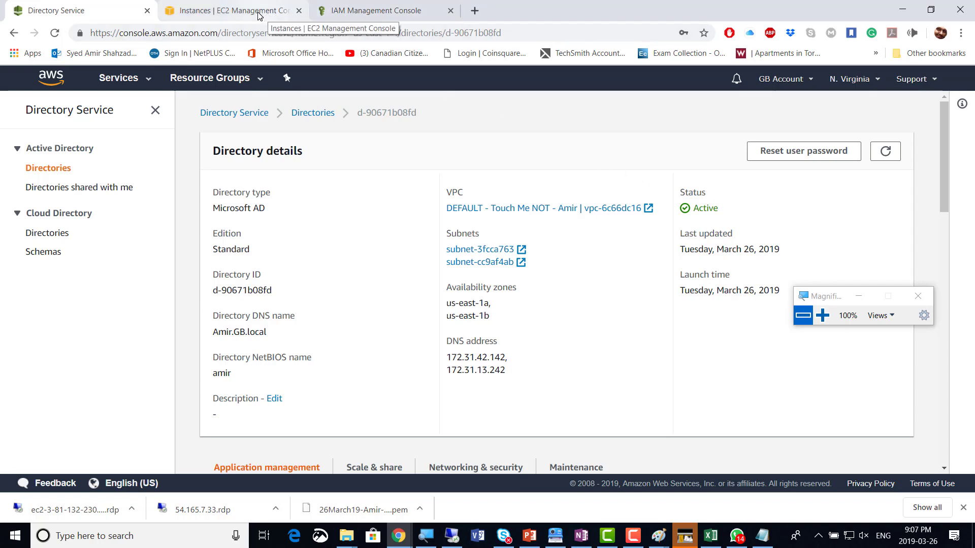
Close the EC2 Connect dialog, clear the instance selection, and return to the Remote Desktop session
left_click(229, 11)
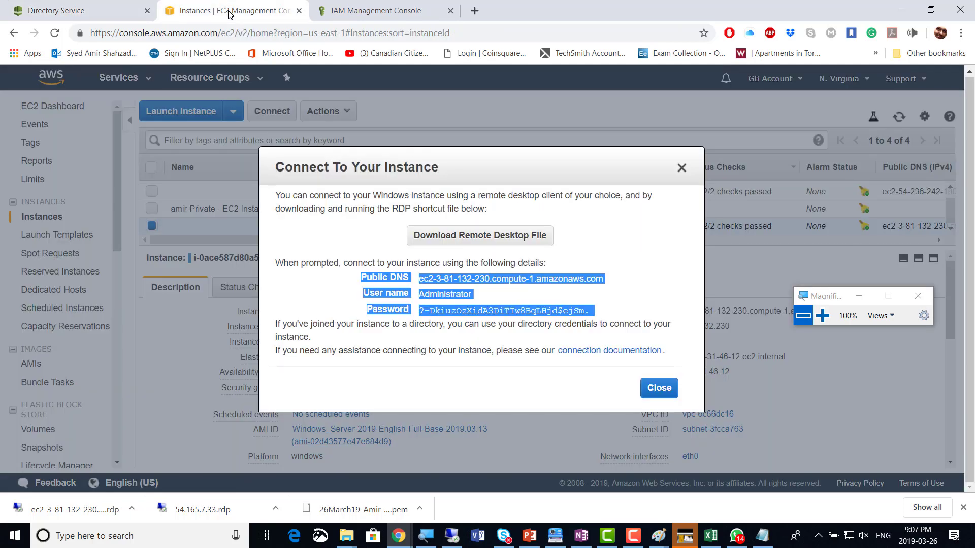
left_click(659, 388)
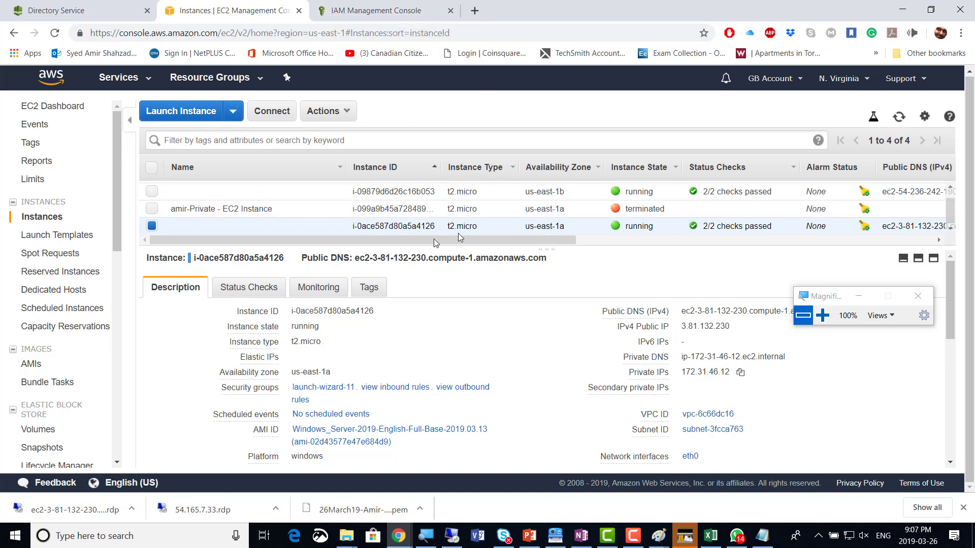
left_click(152, 226)
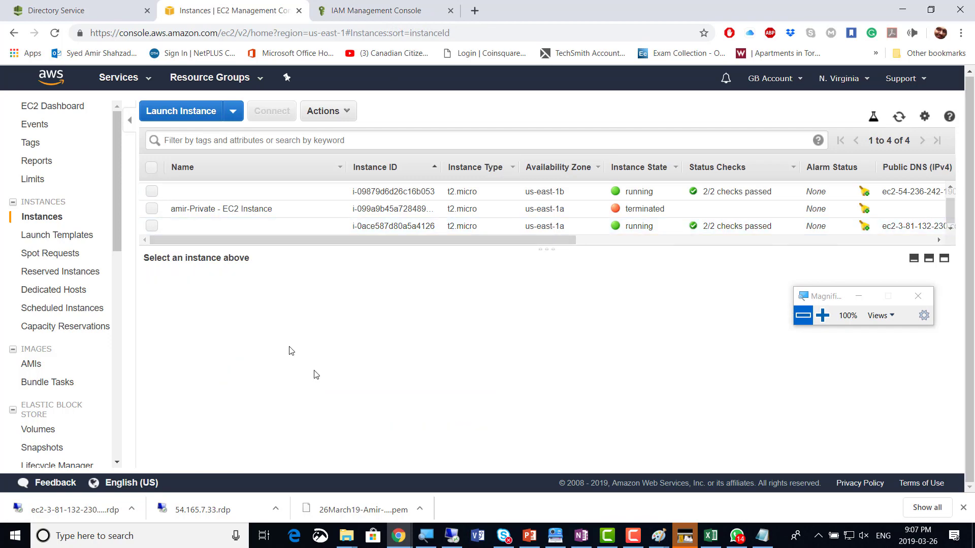
left_click(458, 538)
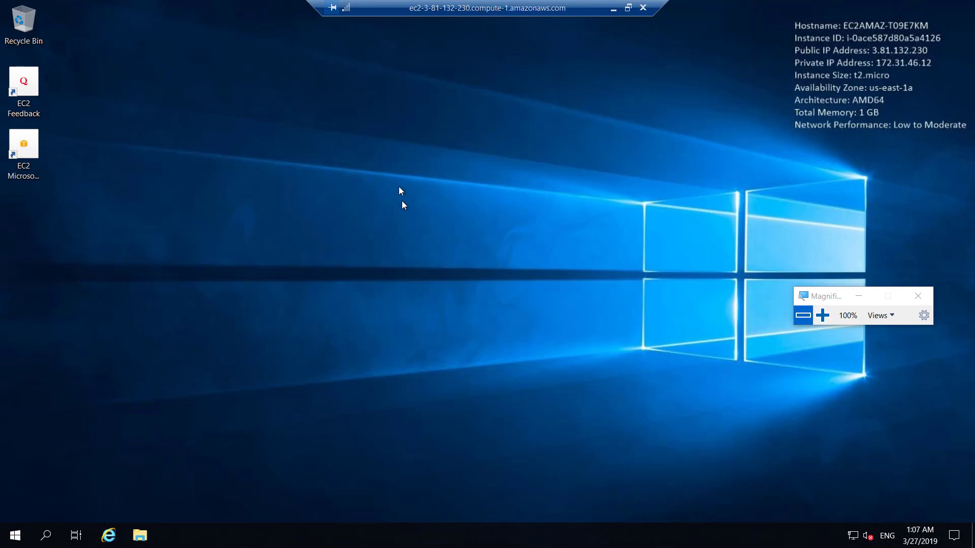
On the remote server, view This PC's System properties, confirming it's still in WORKGROUP
left_click(140, 536)
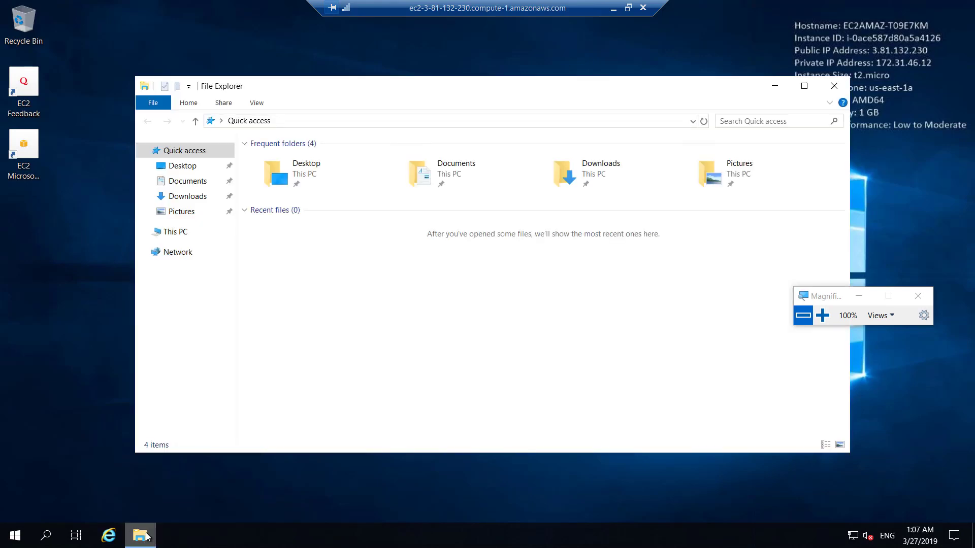
left_click(178, 236)
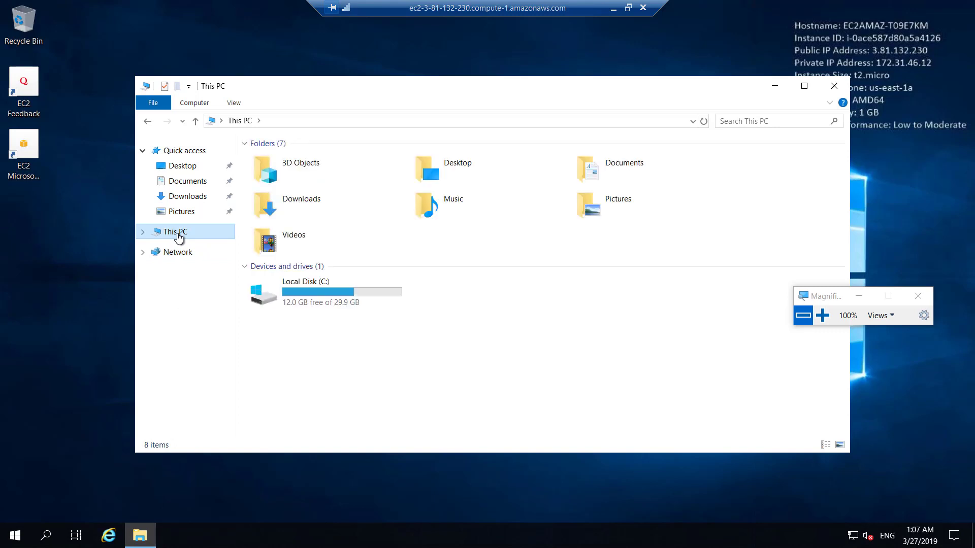
right_click(178, 234)
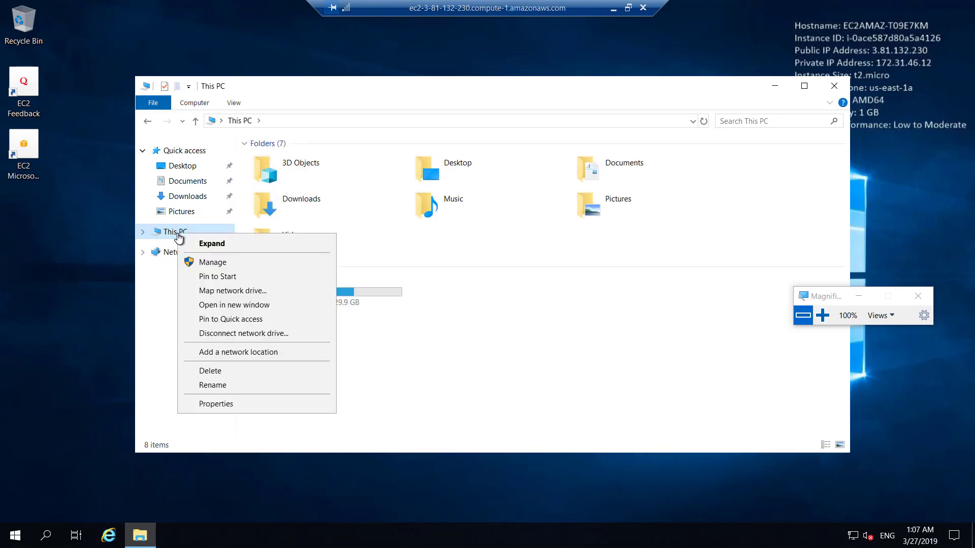
left_click(279, 409)
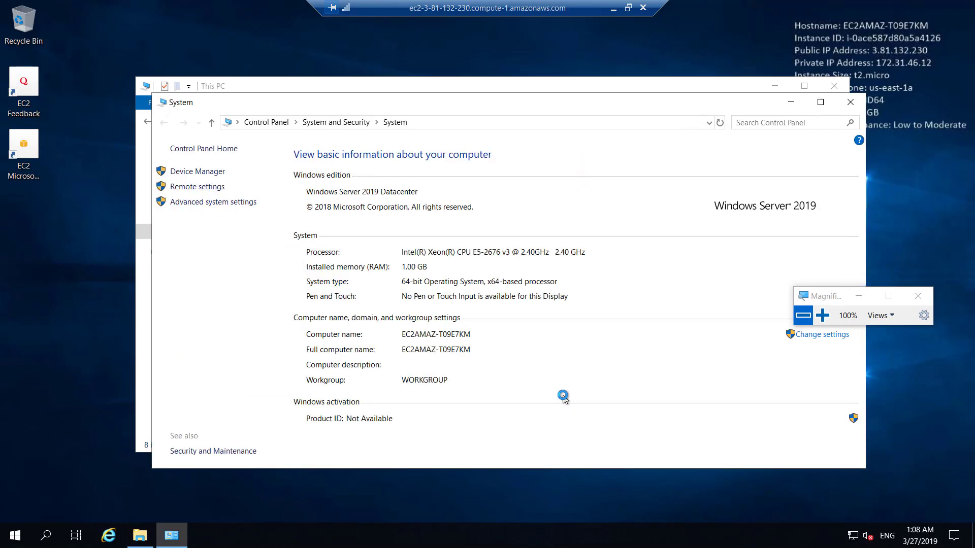
left_click(822, 315)
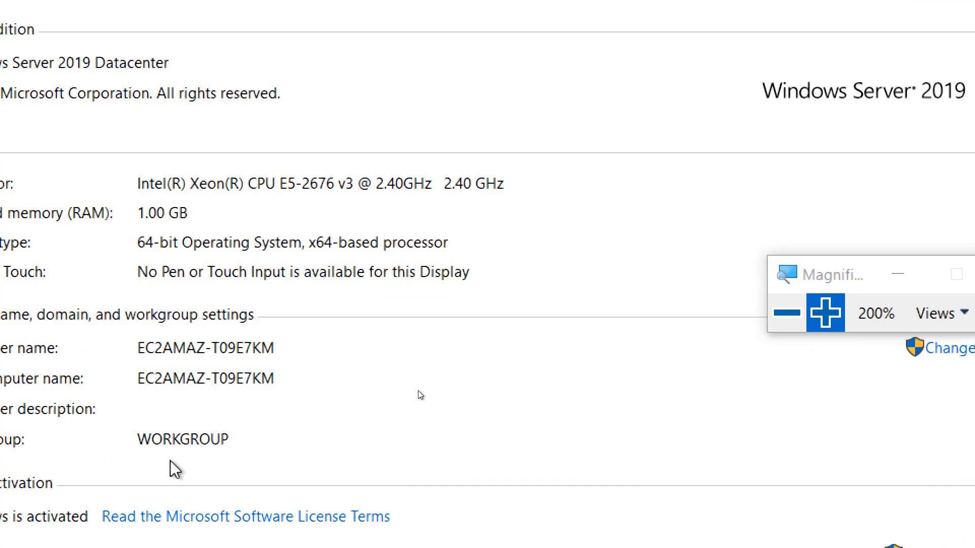
left_click(797, 315)
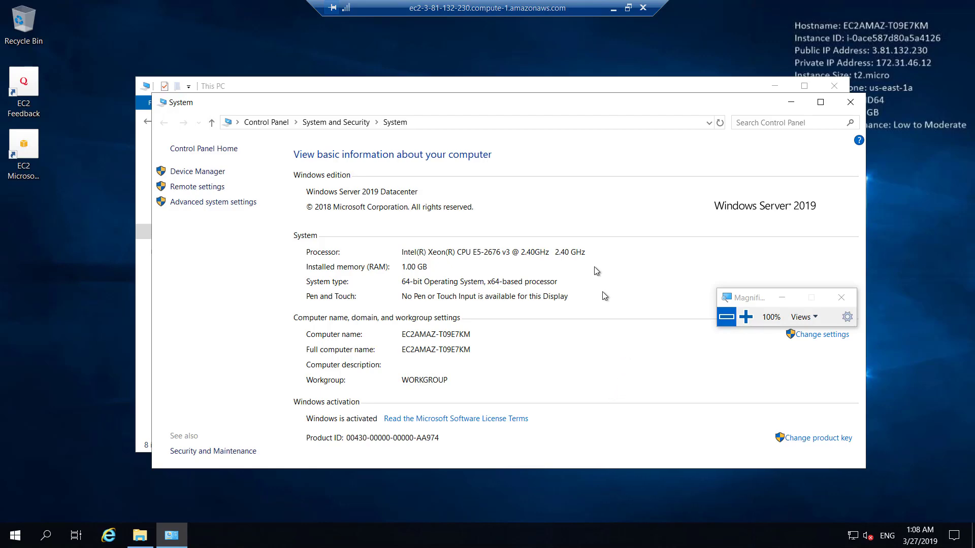
left_click(612, 8)
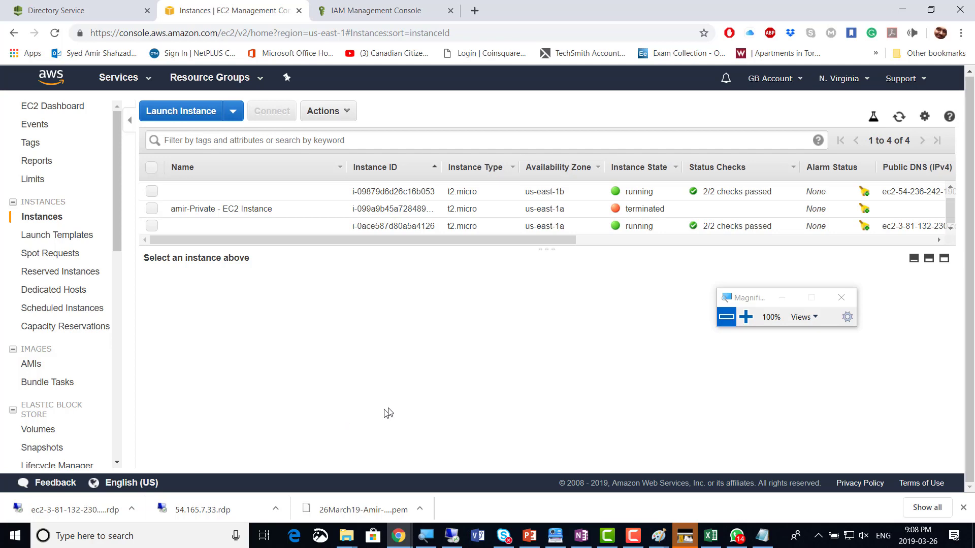
key("alt+Tab")
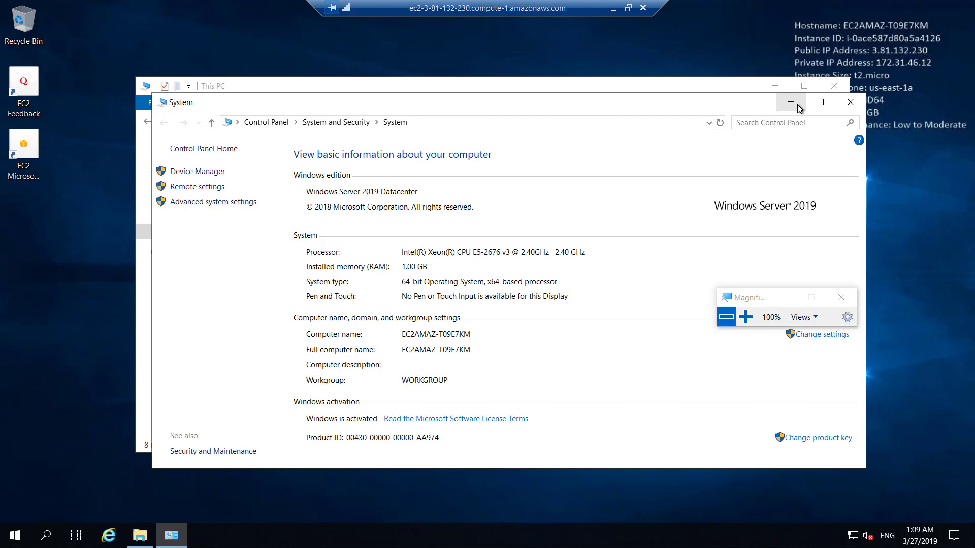
Copy the directory's first DNS address, 172.31.42.142, from Directory Service and return to the server
left_click(614, 12)
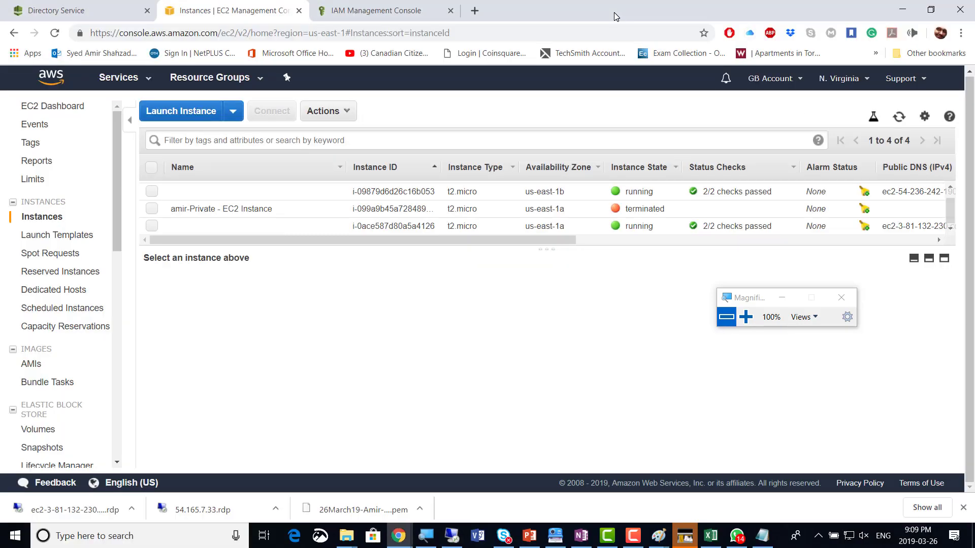
left_click(49, 15)
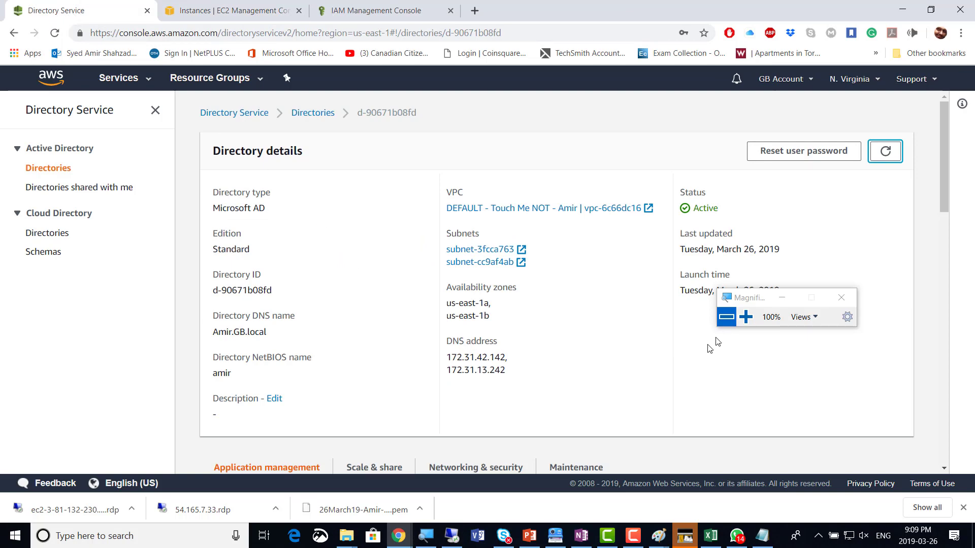
left_click(746, 317)
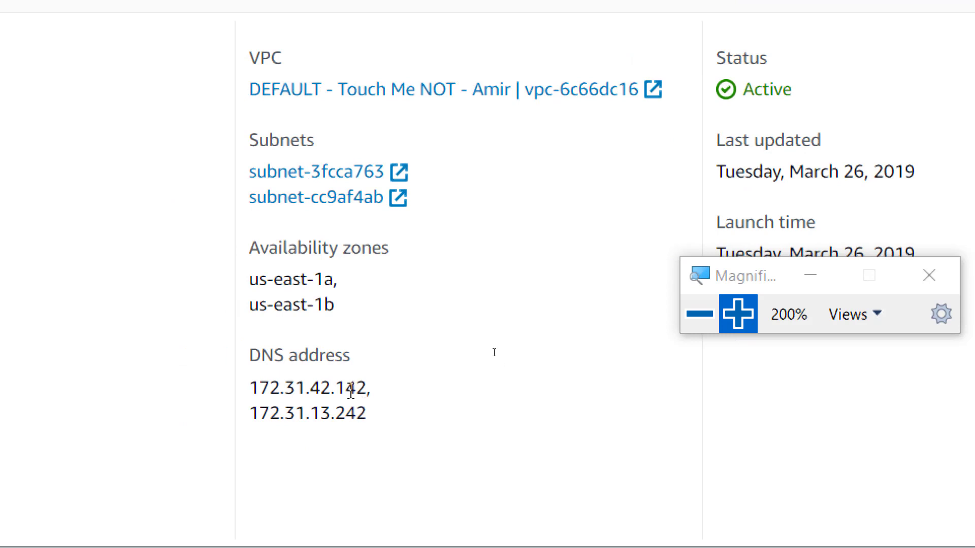
left_click_drag(339, 280, 257, 318)
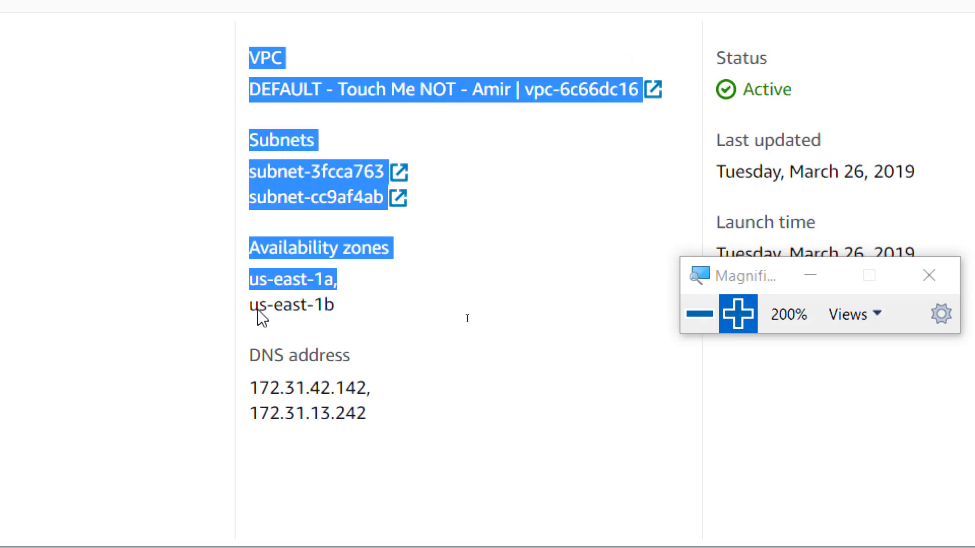
left_click_drag(374, 392, 240, 386)
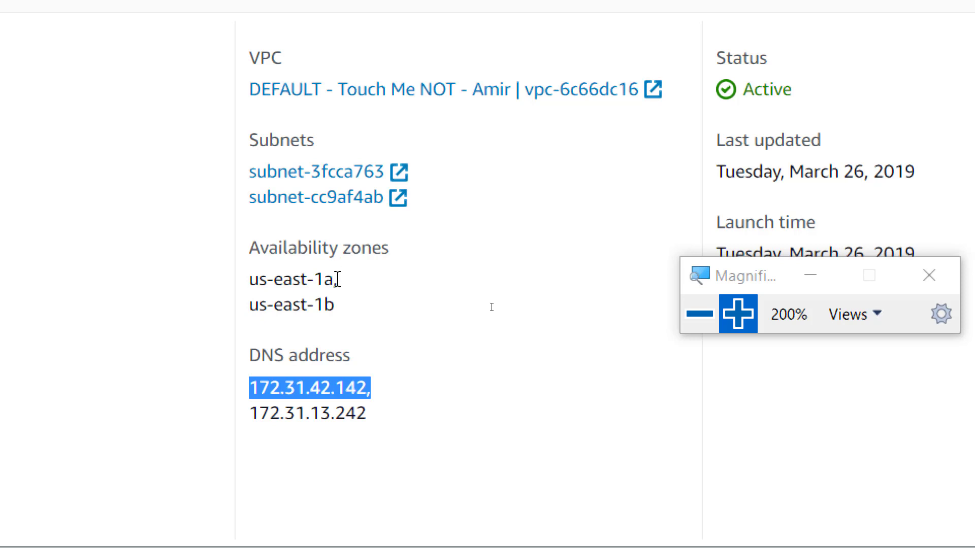
left_click_drag(335, 282, 218, 298)
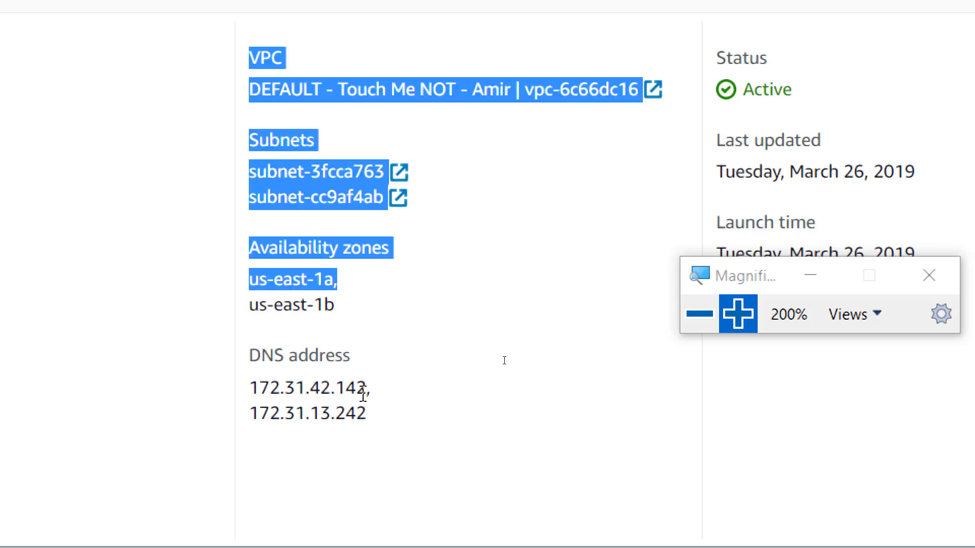
left_click_drag(367, 388, 254, 386)
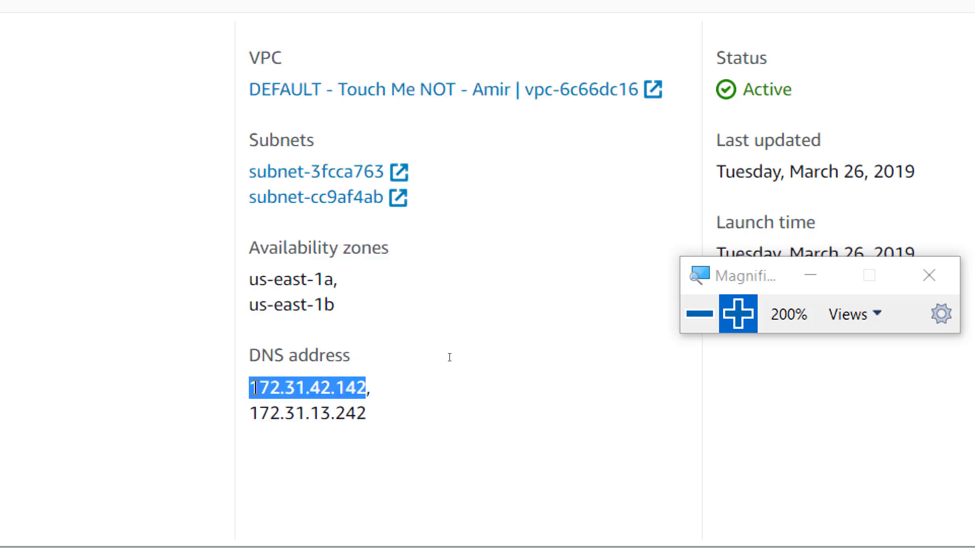
right_click(294, 389)
left_click(311, 406)
key("alt+Tab")
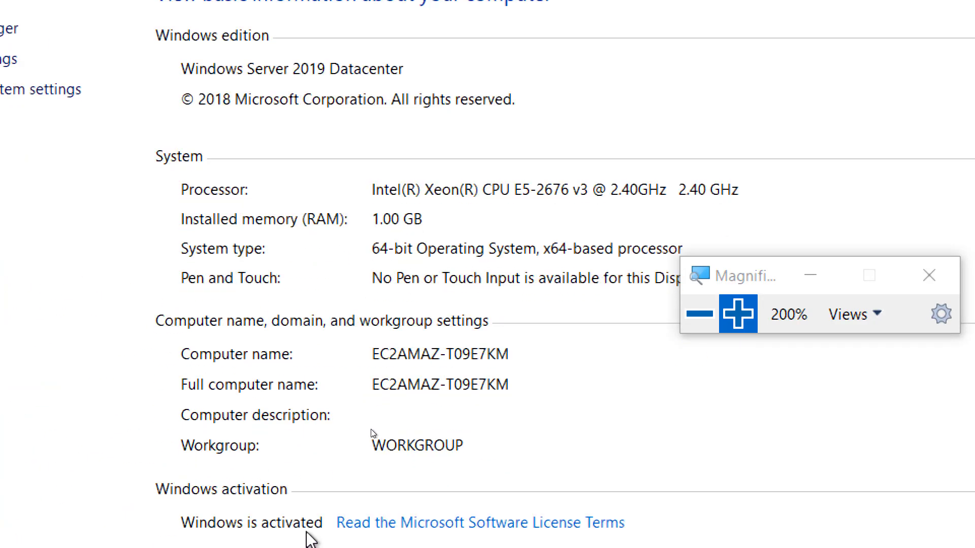
On the remote server, reach the Network and Sharing Center through the network tray settings
left_click(698, 319)
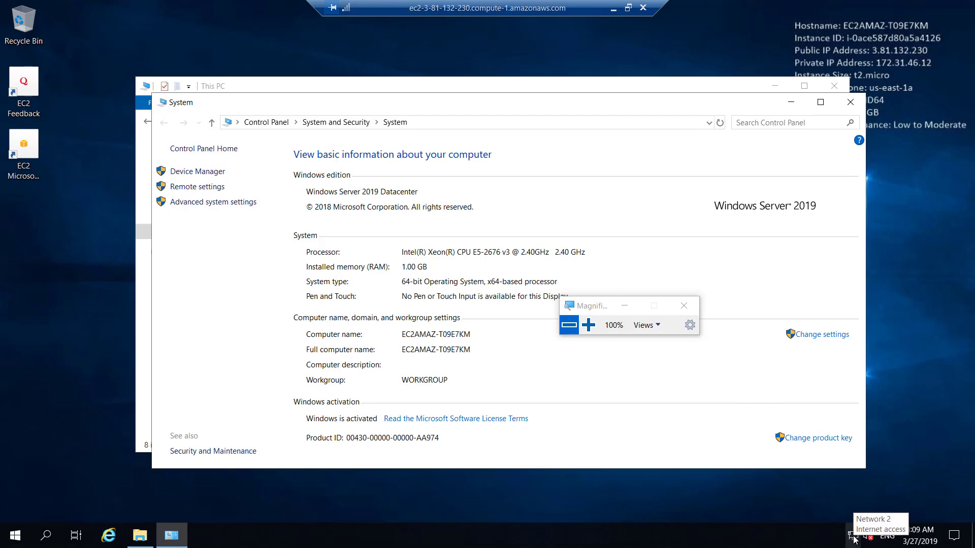
left_click(592, 331)
left_click(592, 331)
left_click(592, 331)
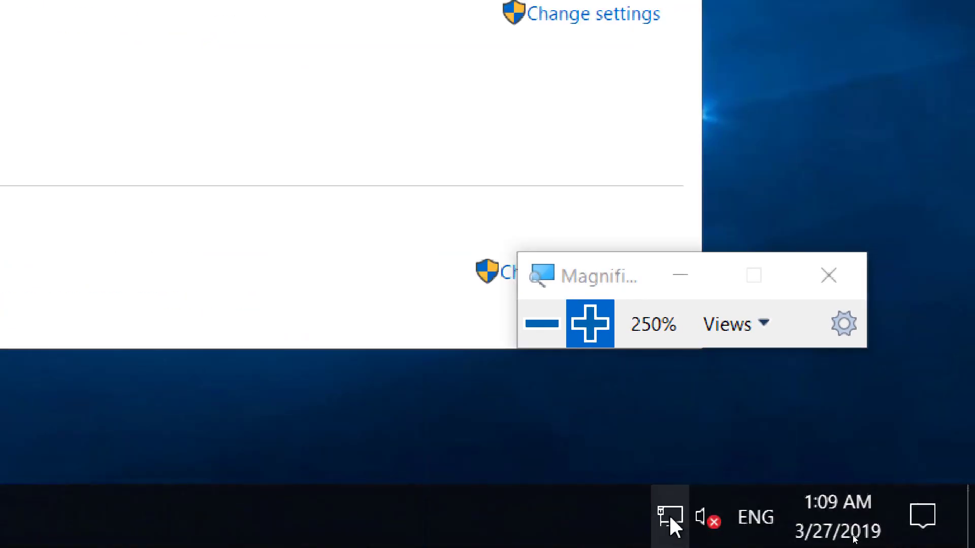
right_click(670, 518)
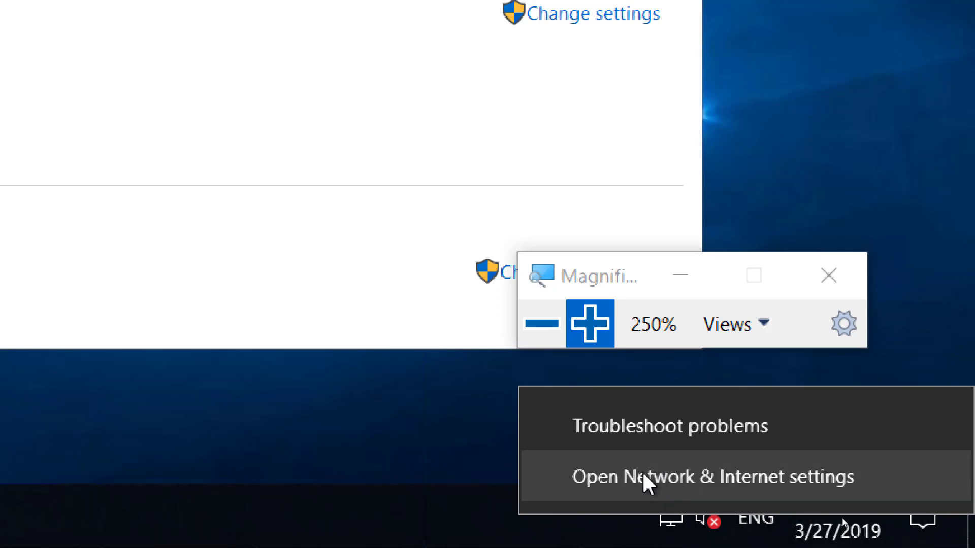
left_click(680, 478)
left_click(541, 325)
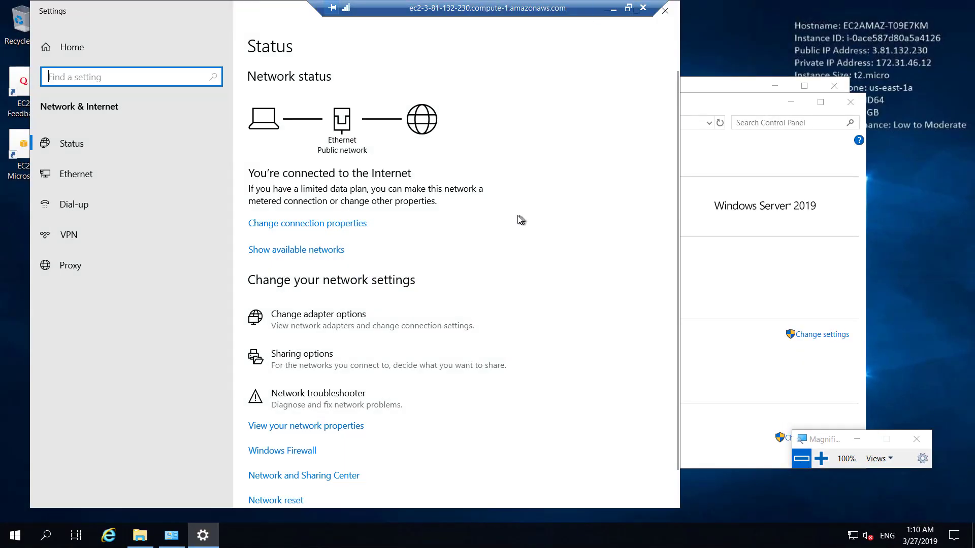
scroll(476, 285, "down", 1)
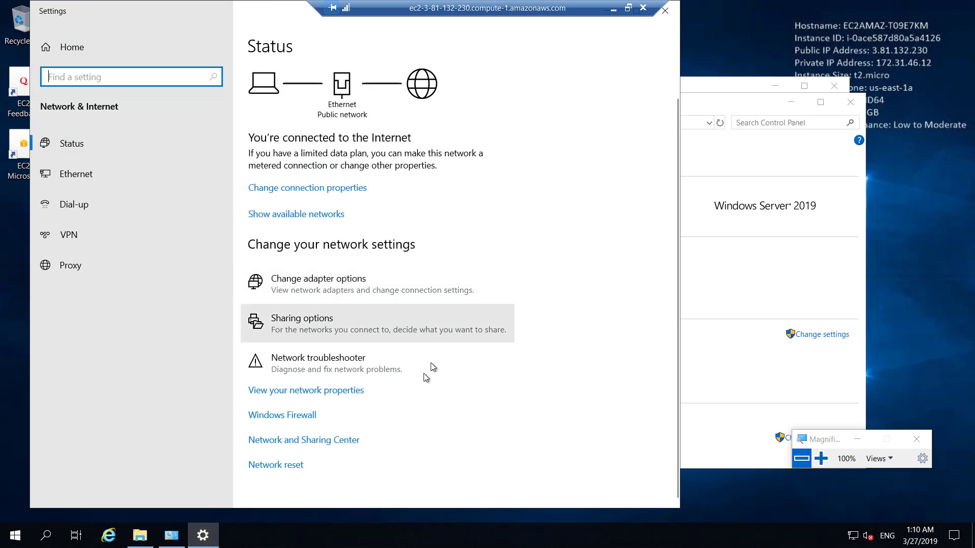
left_click(320, 445)
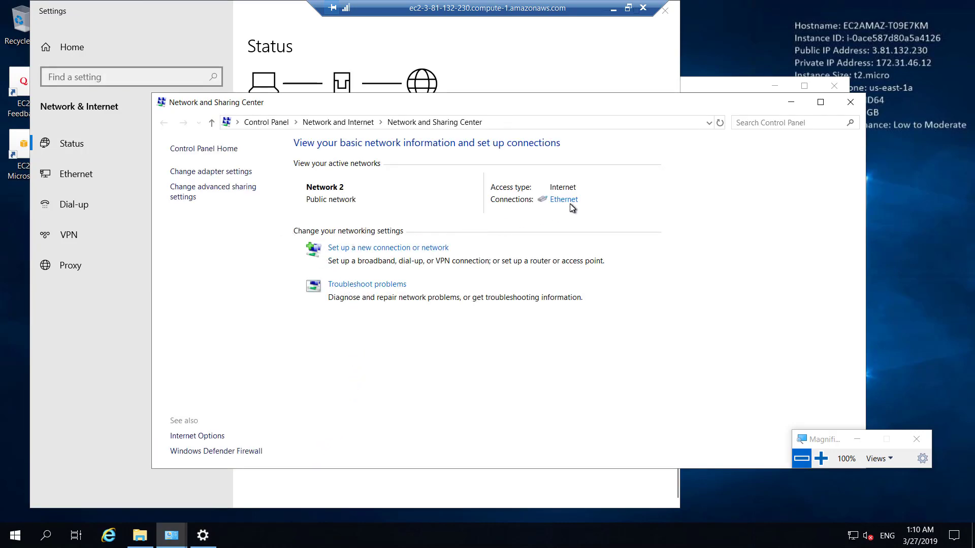
In the Ethernet adapter's IPv4 properties, switch to manually specified DNS server addresses
left_click(569, 205)
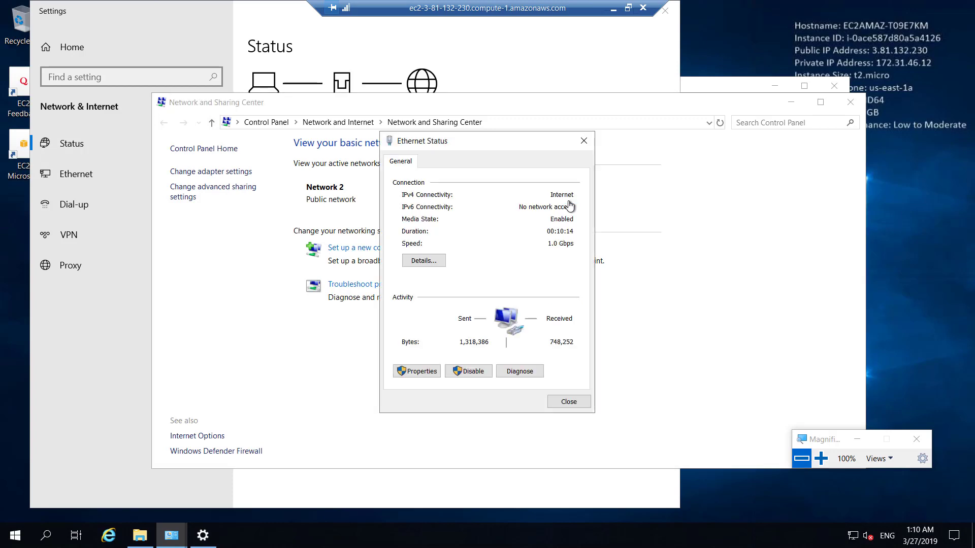
left_click(428, 372)
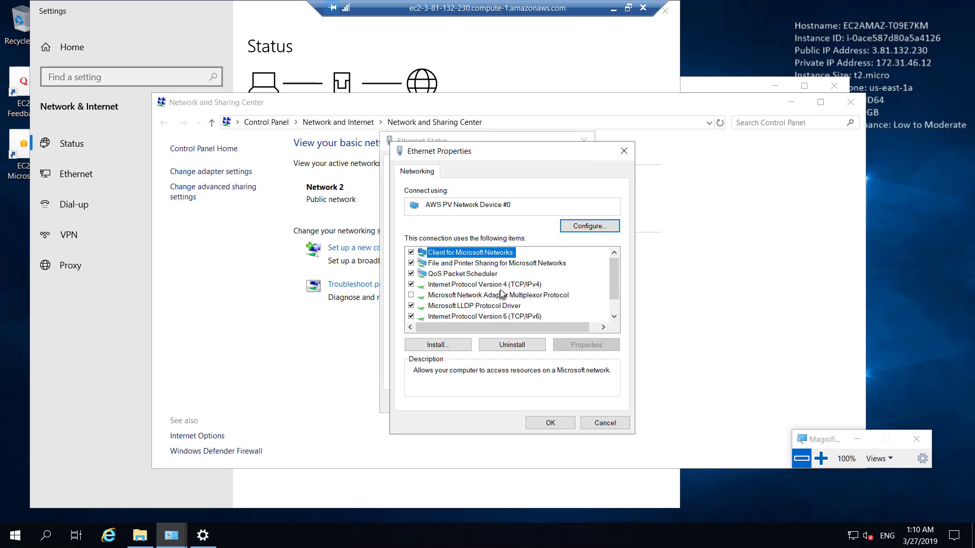
left_click(504, 285)
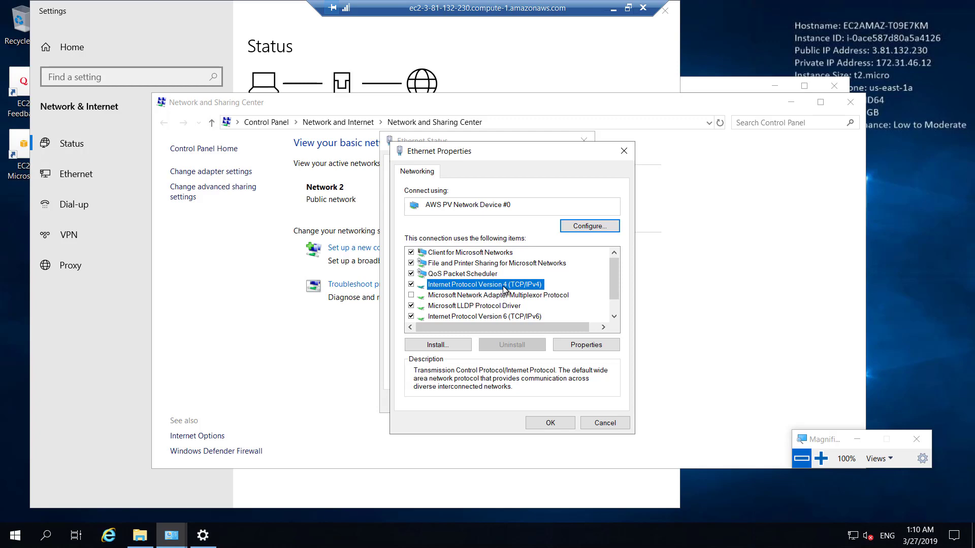
double_click(503, 286)
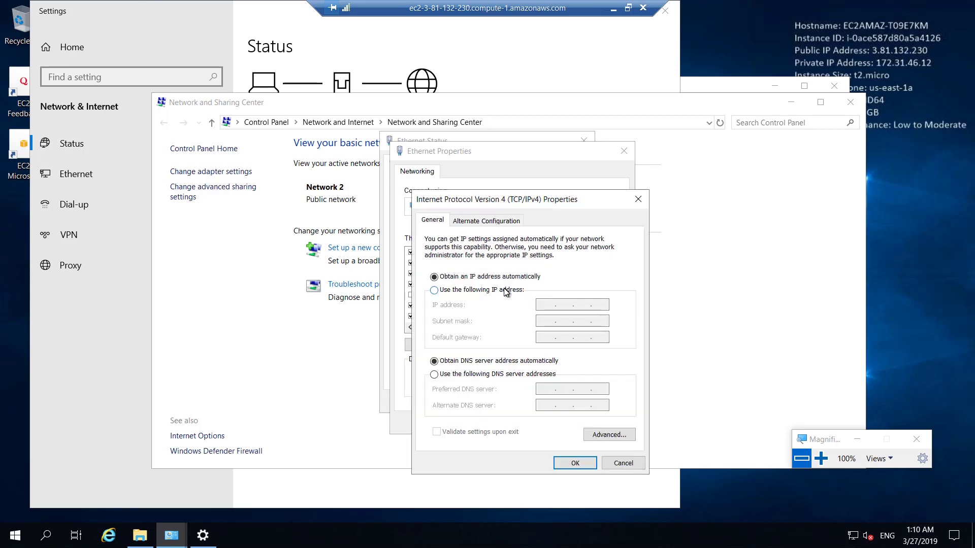
left_click(821, 458)
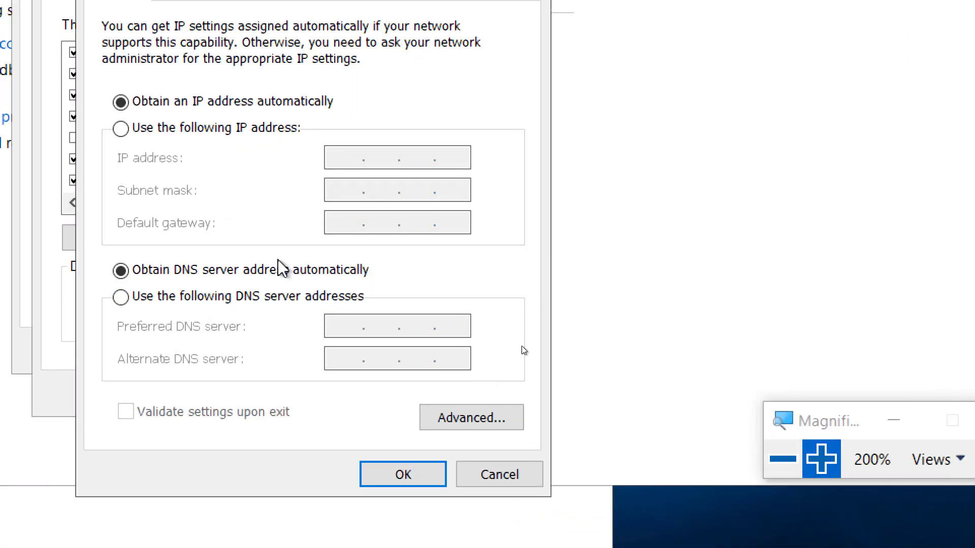
left_click(201, 297)
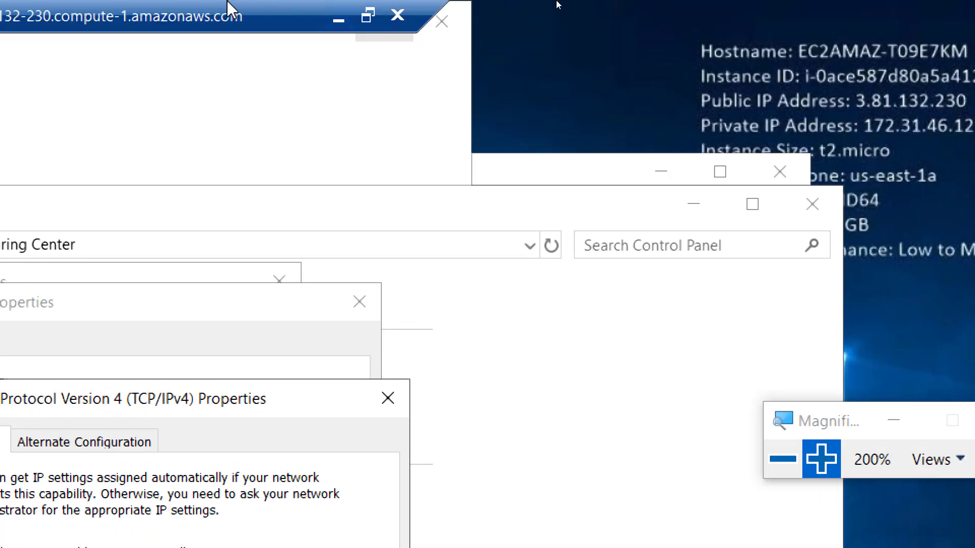
Enter 172.31.42.142 as the preferred DNS server and apply the adapter settings
left_click(336, 23)
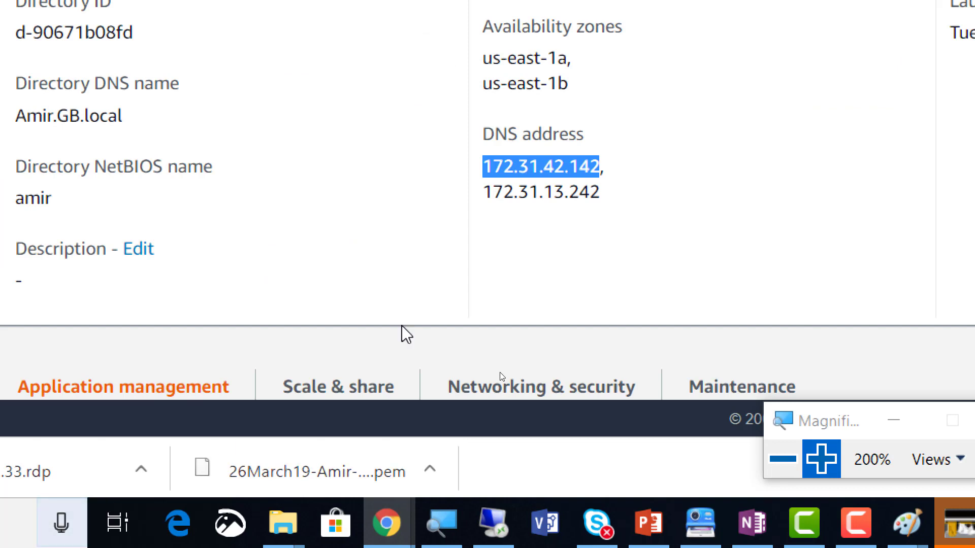
left_click(517, 178)
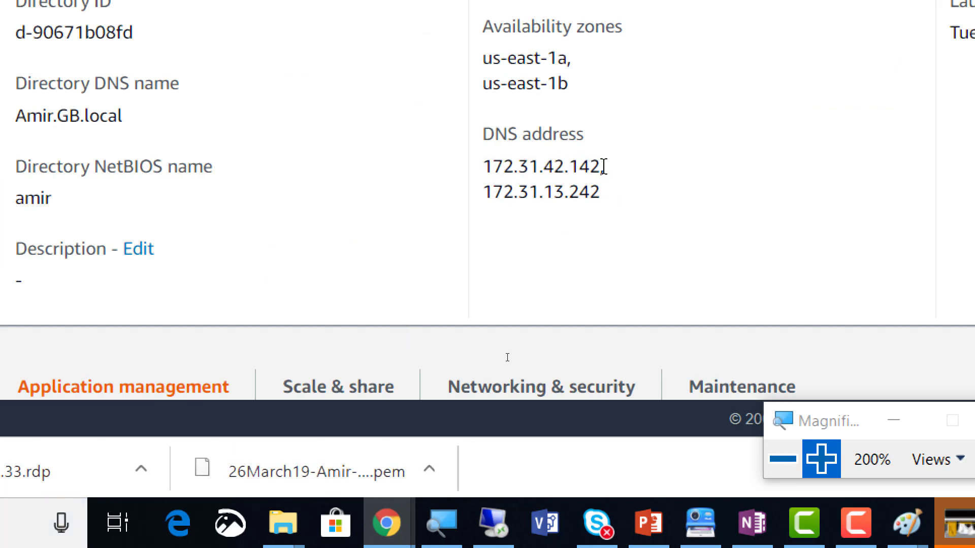
key("alt+Tab")
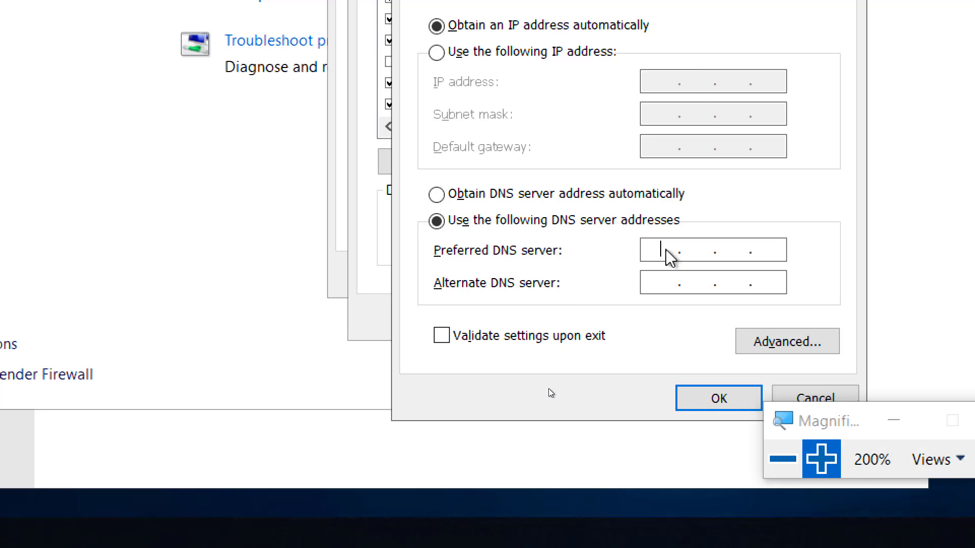
type("72.31")
key("BackSpace")
key("BackSpace")
key("BackSpace")
key("BackSpace")
type("172.31.42.")
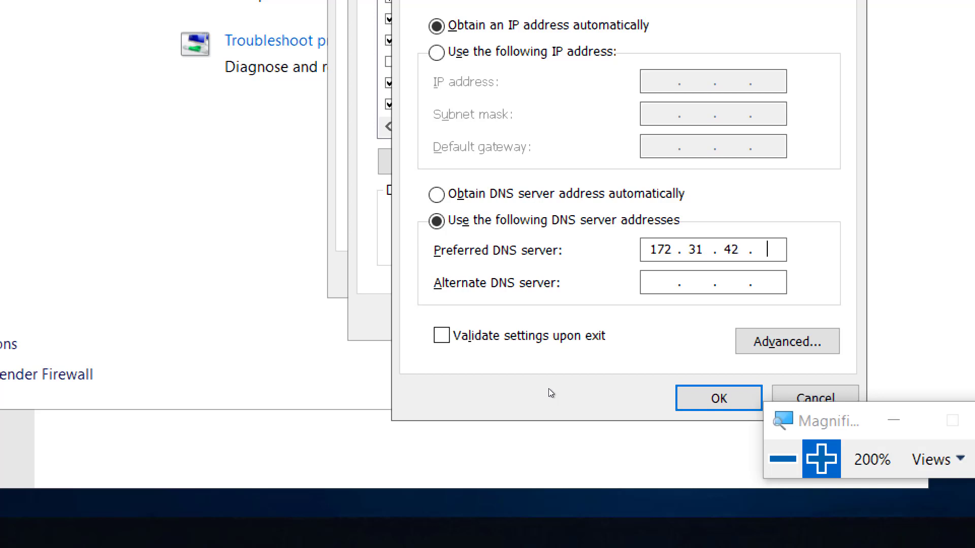
type("142")
left_click(711, 399)
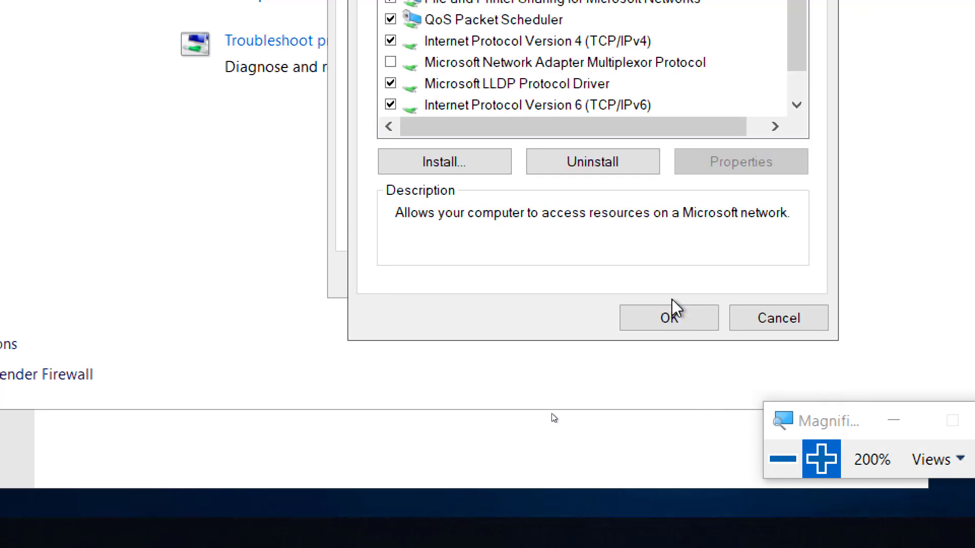
left_click(669, 317)
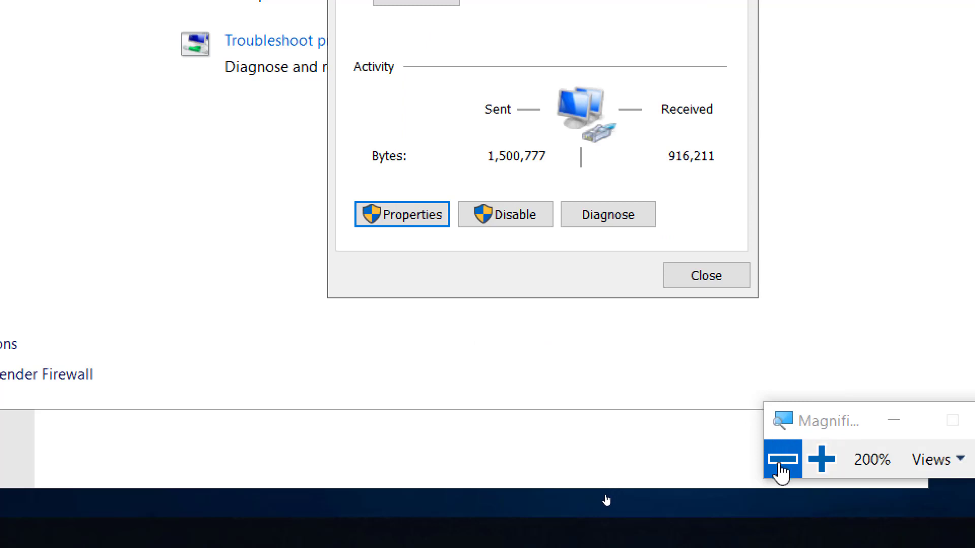
Close the Ethernet Status window and open File Explorer at This PC
left_click(781, 463)
left_click(571, 403)
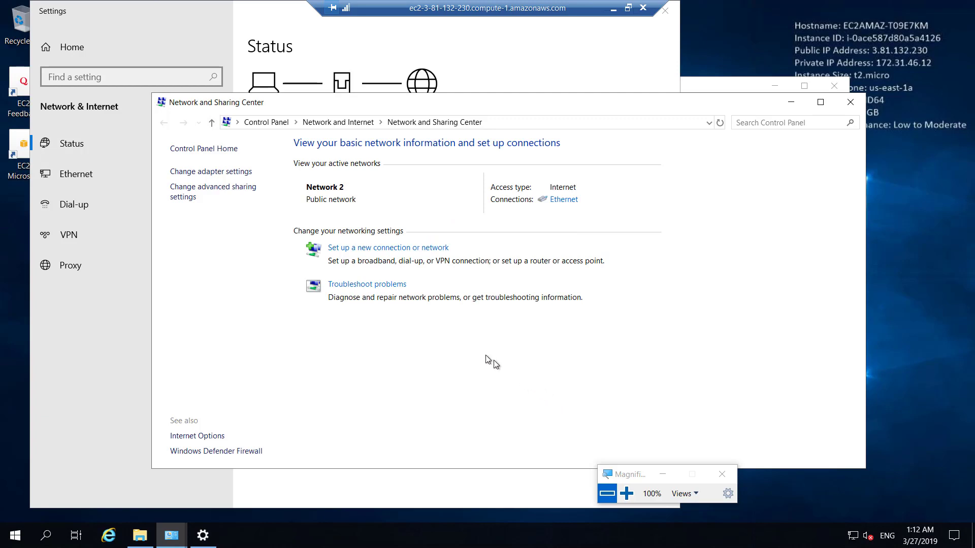
left_click(139, 536)
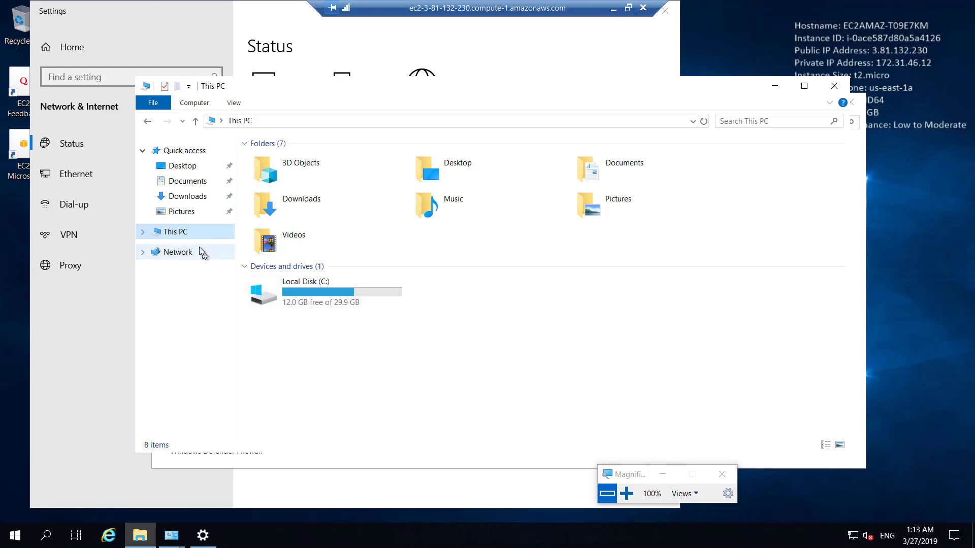
From This PC's System properties, open the Computer Name/Domain Changes window
right_click(185, 239)
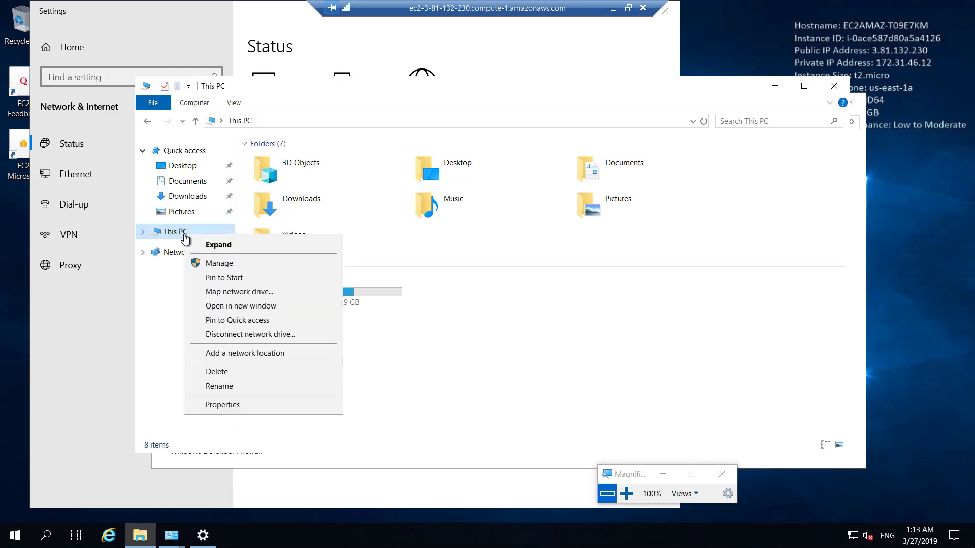
left_click(264, 408)
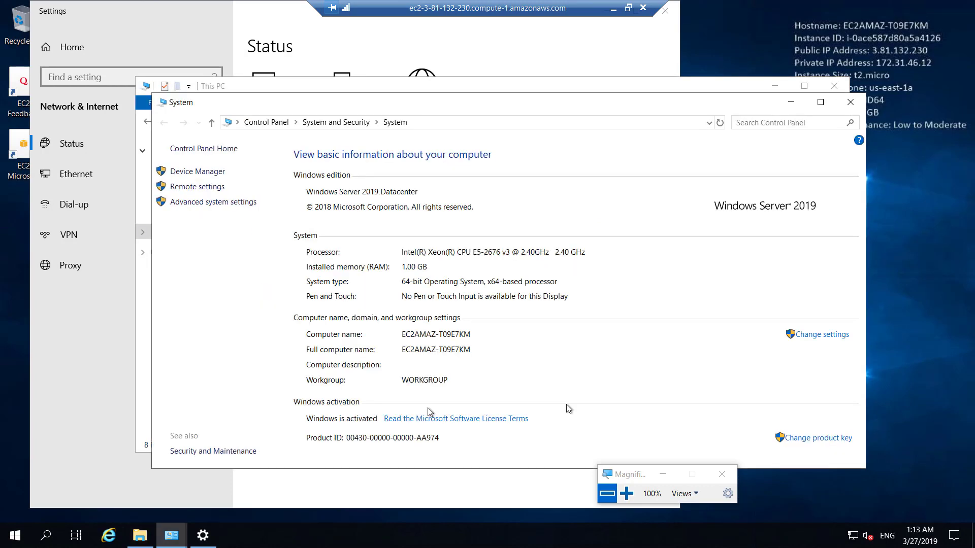
left_click(823, 335)
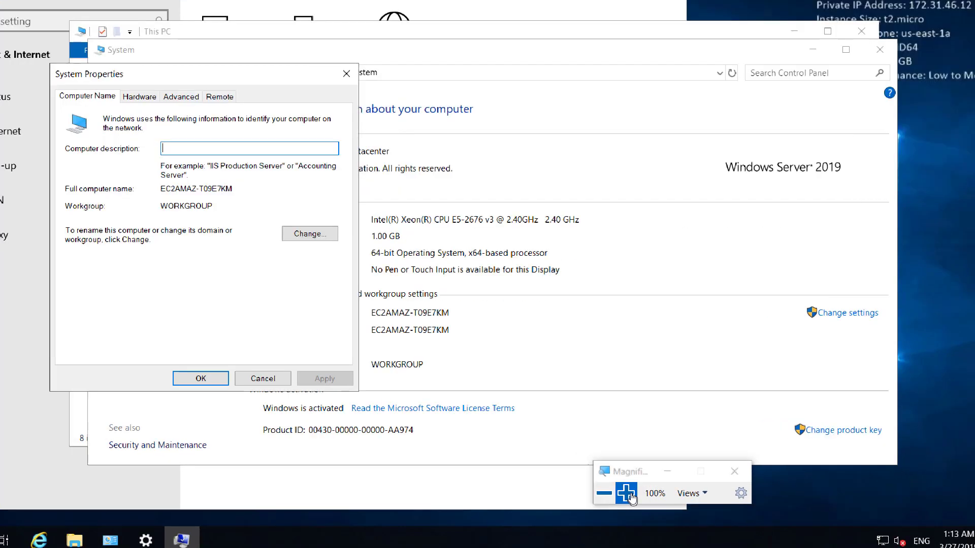
left_click(628, 494)
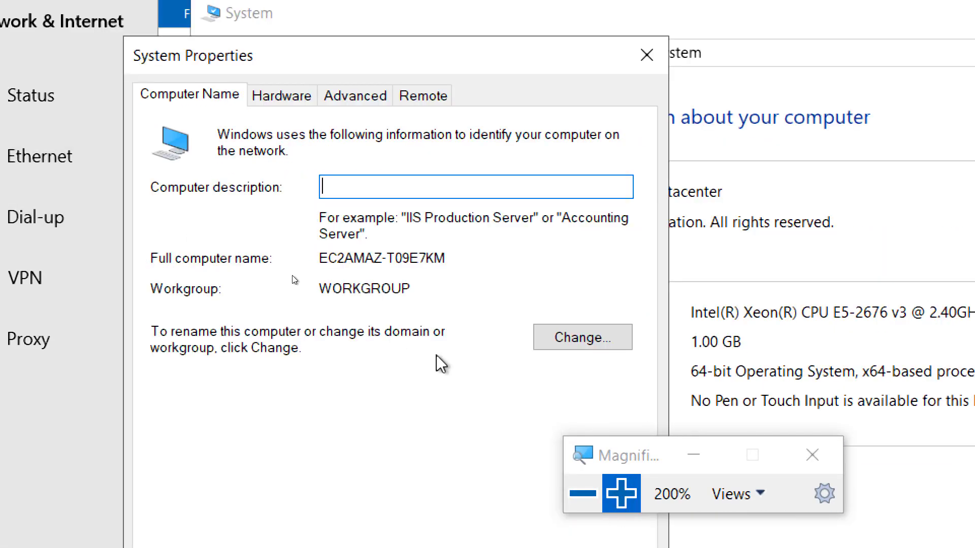
left_click(594, 339)
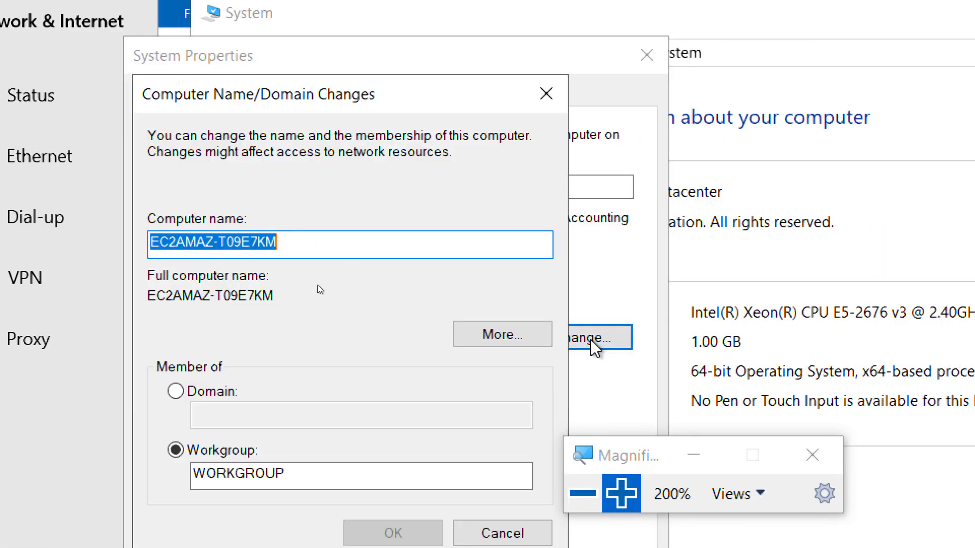
Join the server to domain Amir.GB.local using the directory admin user name and password
left_click(212, 397)
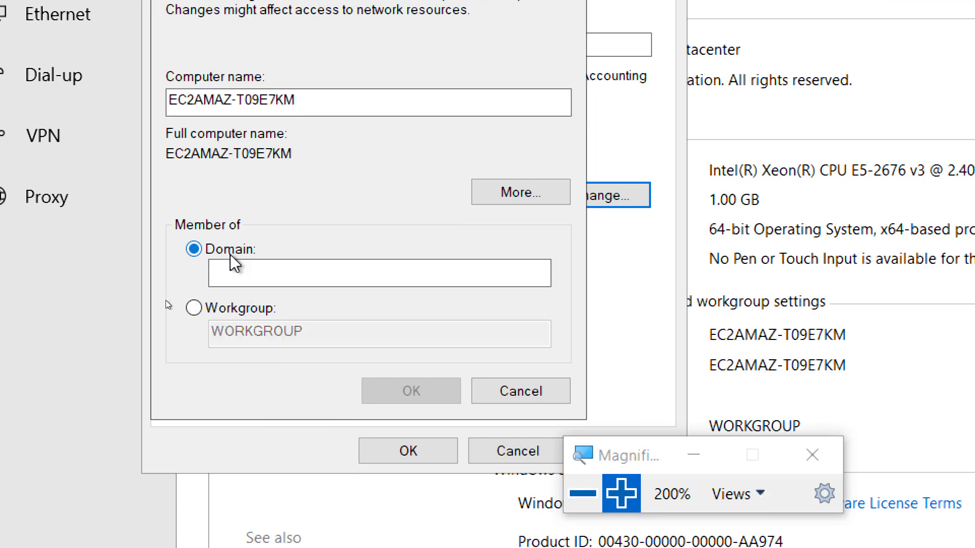
left_click(243, 267)
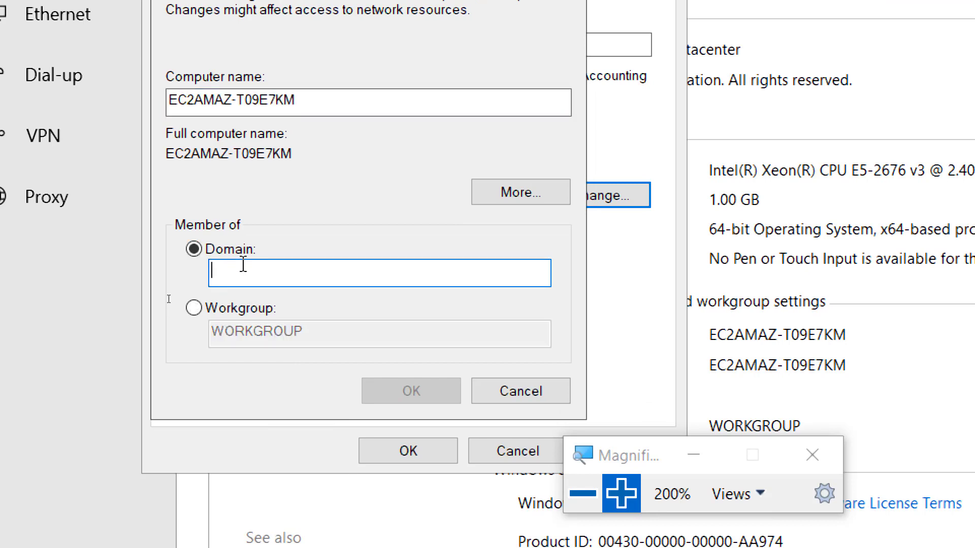
type("Amir")
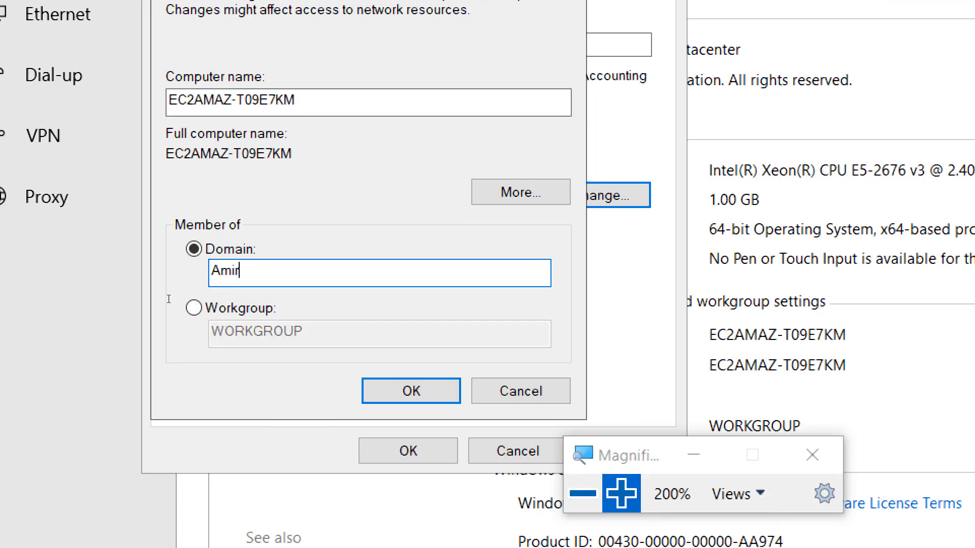
type(".GB.local")
left_click(406, 394)
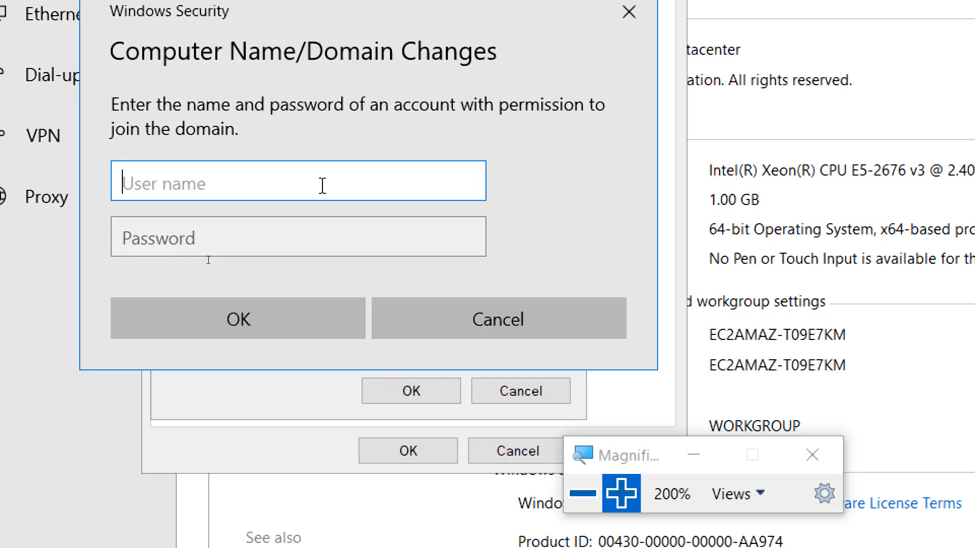
type("dmin")
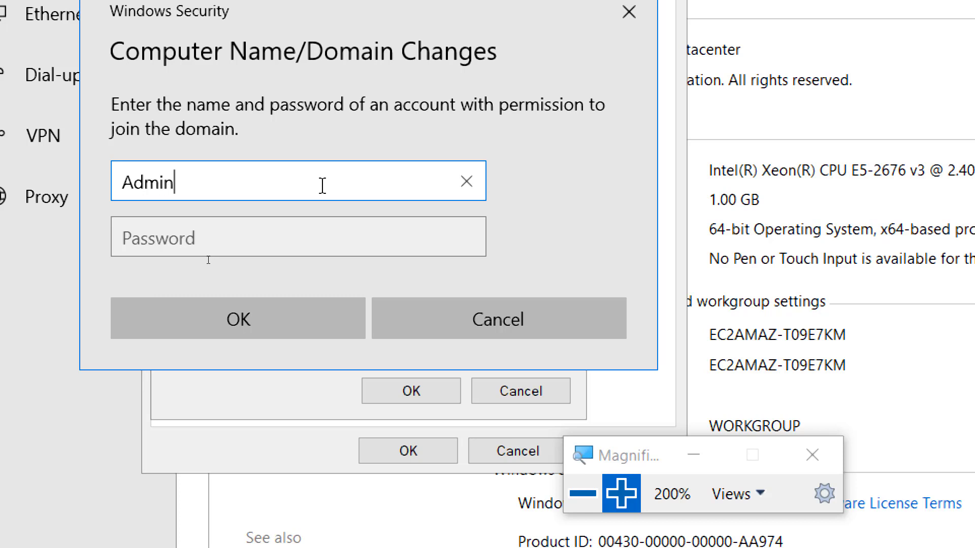
key("Tab")
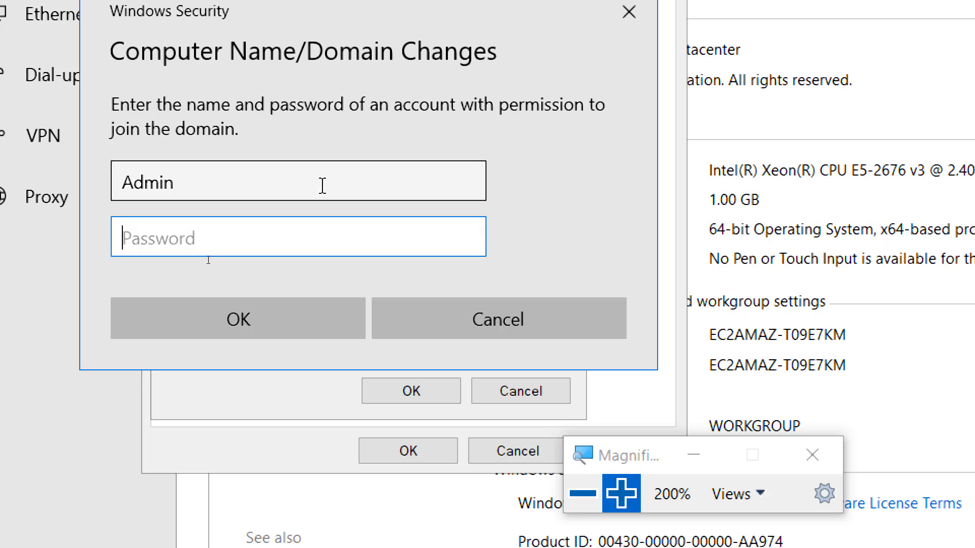
type("*******")
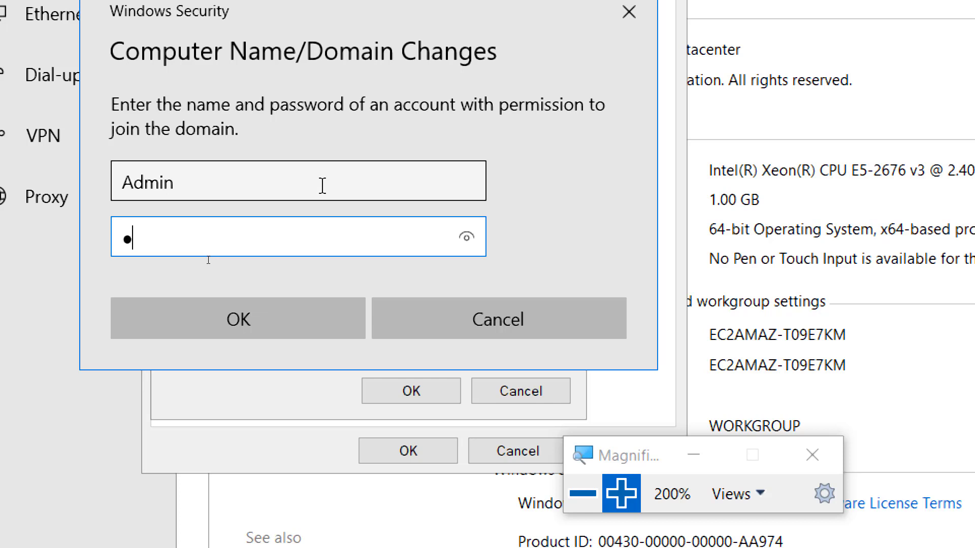
type("*****")
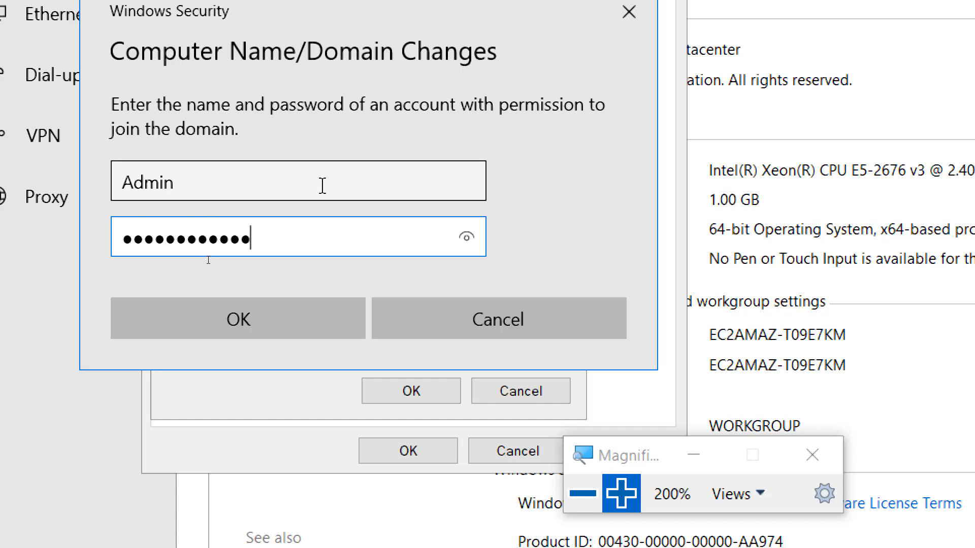
left_click(473, 243)
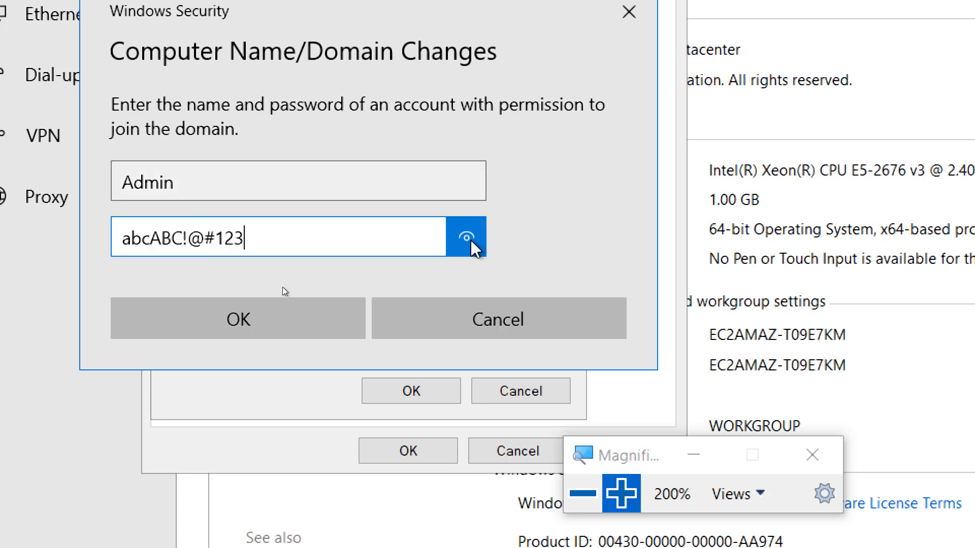
left_click(234, 328)
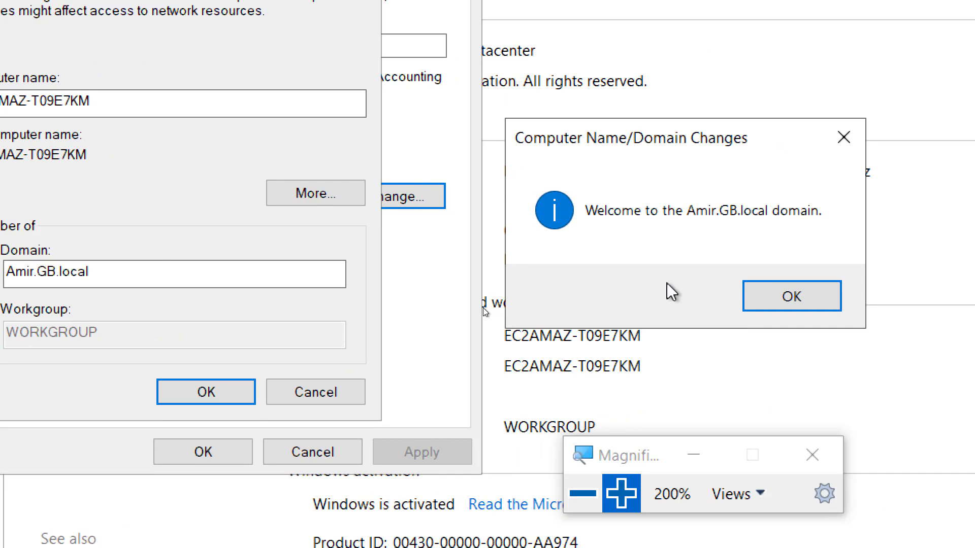
Dismiss the welcome and restart notices, close System Properties, and restart the server now
left_click_drag(702, 140, 520, 122)
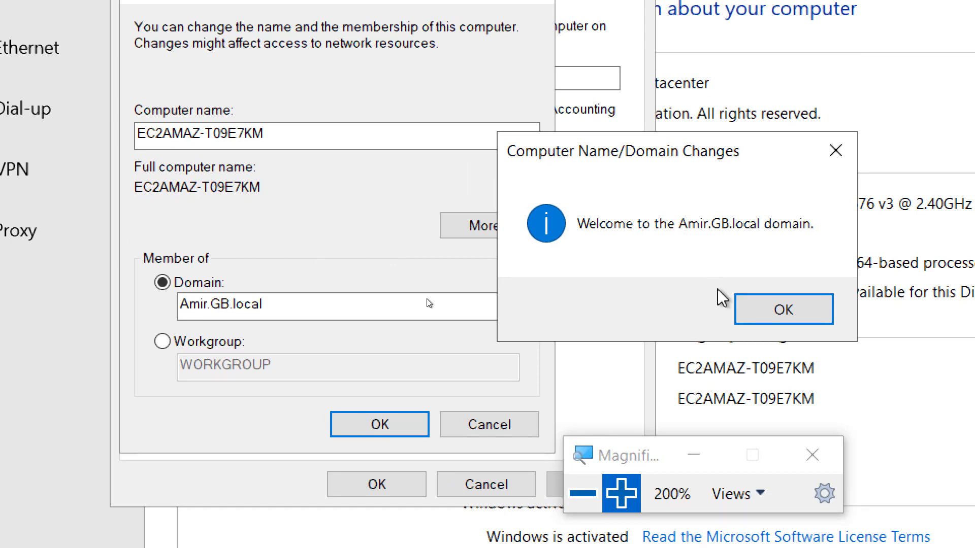
left_click(769, 312)
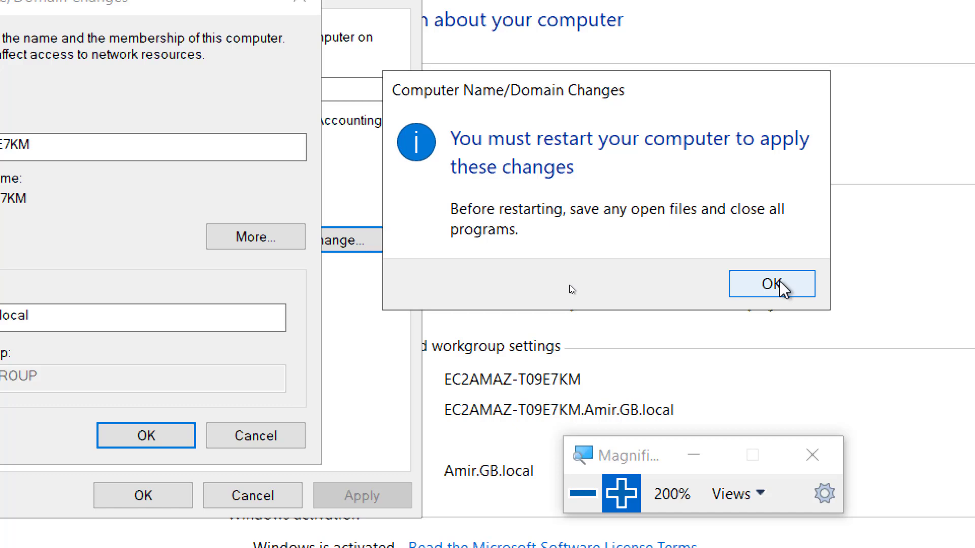
left_click(777, 285)
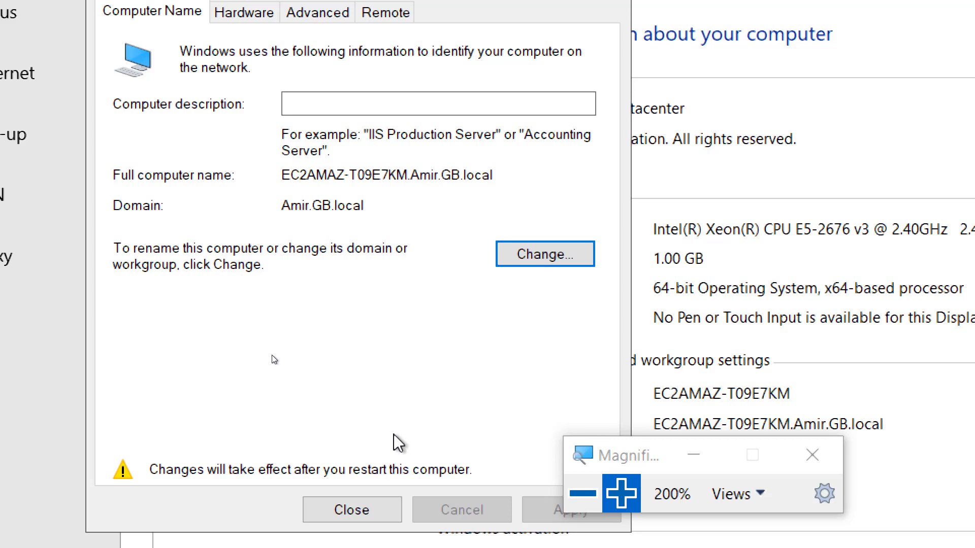
left_click(355, 509)
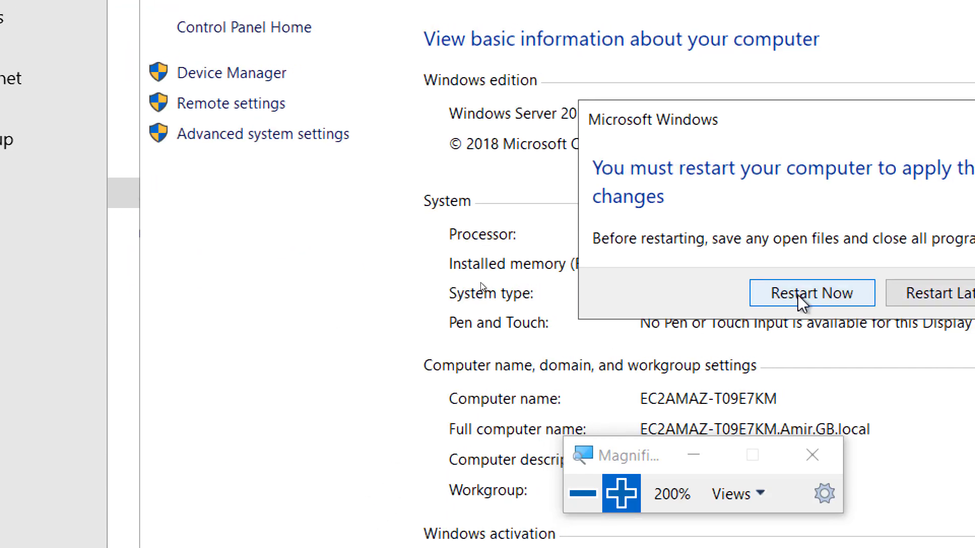
left_click(797, 295)
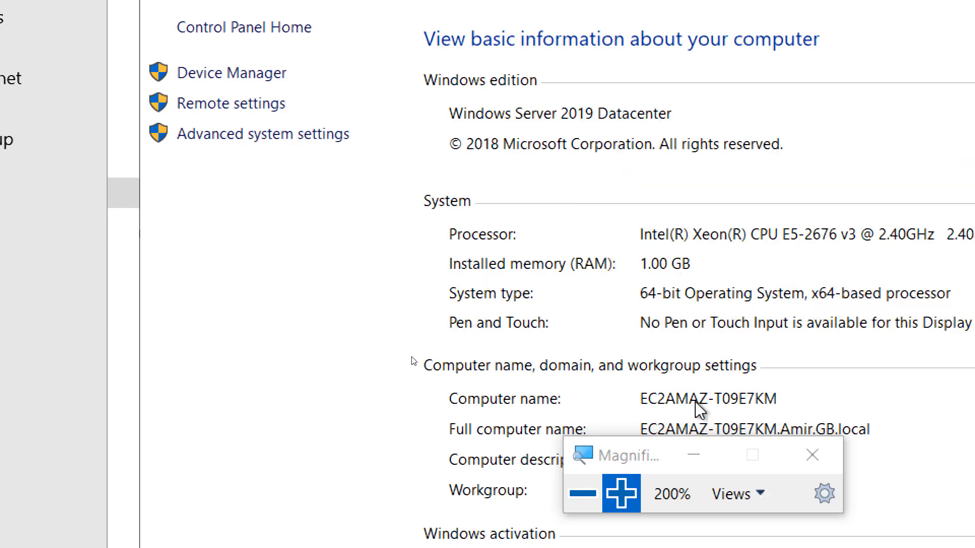
left_click(582, 494)
left_click(580, 495)
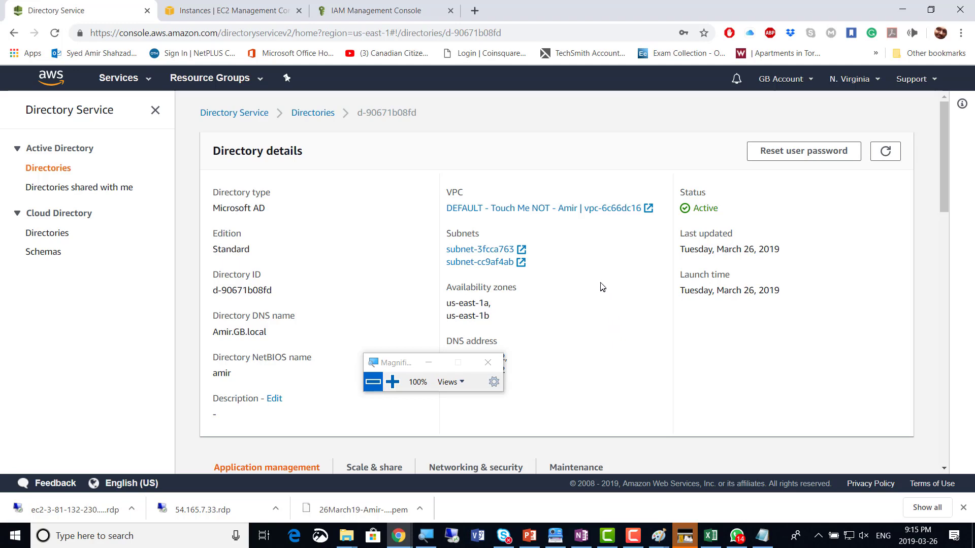
Select the running us-east-1b Windows instance in the EC2 Instances list and open its Connect details
left_click(282, 14)
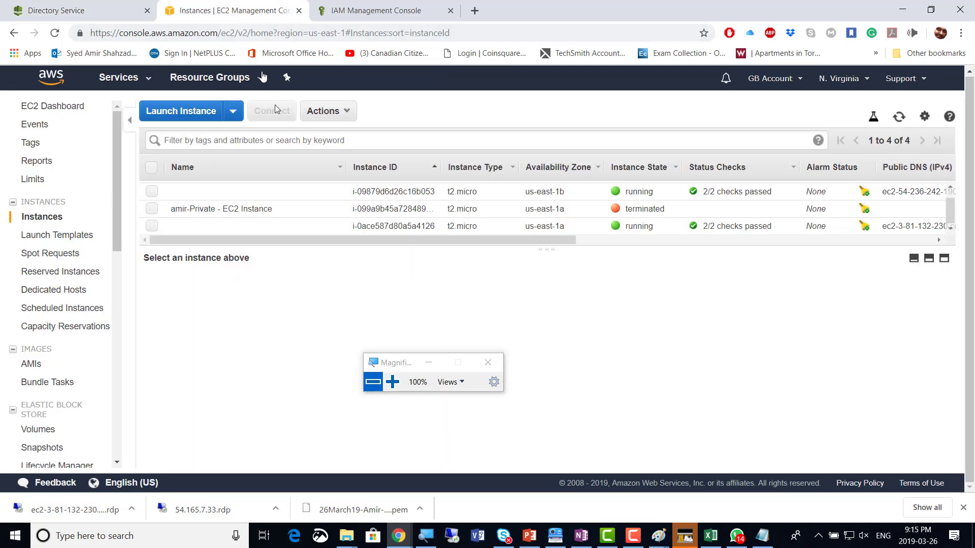
left_click(151, 192)
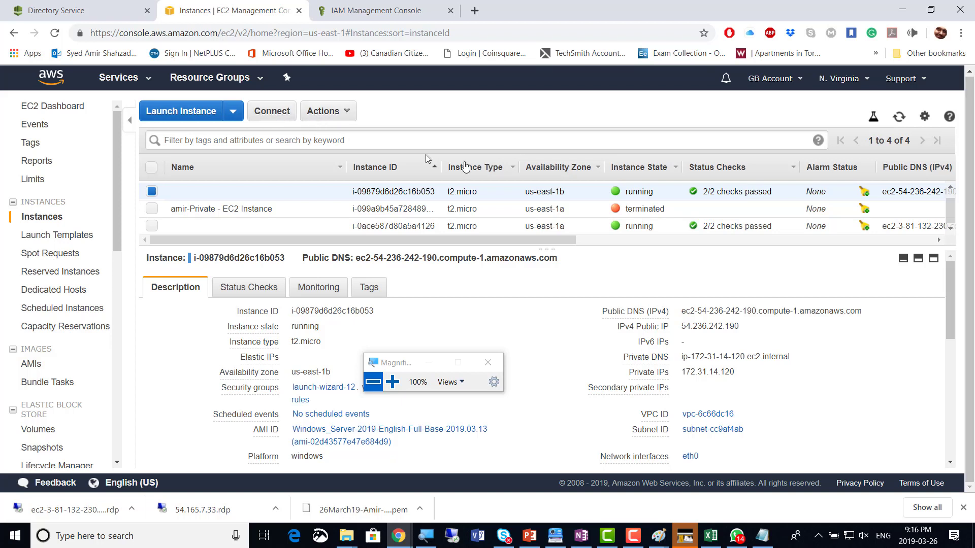
scroll(246, 216, "up", 1)
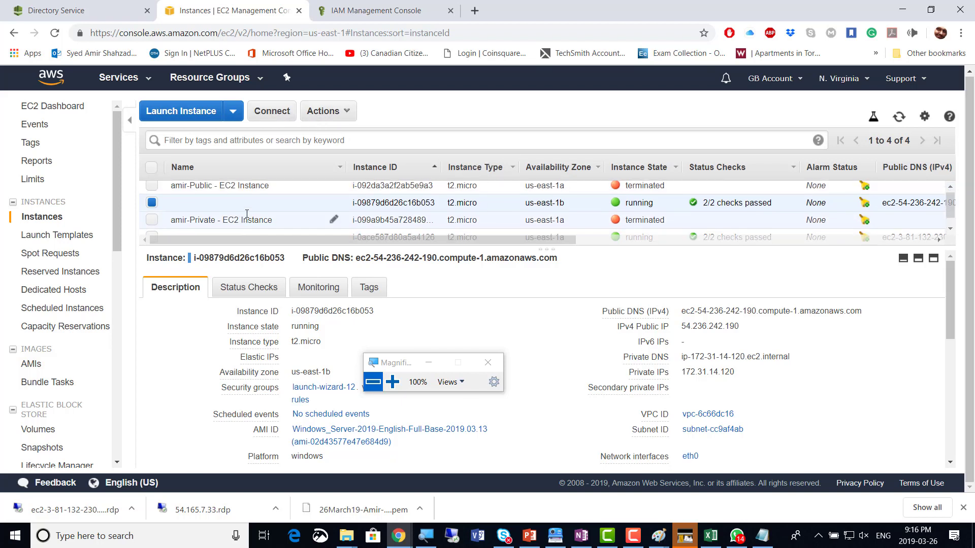
scroll(247, 218, "down", 1)
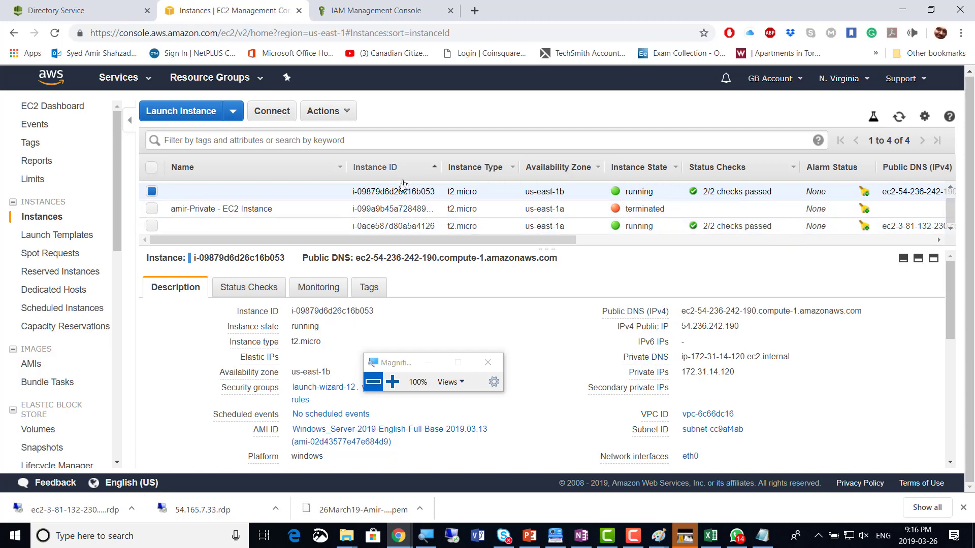
left_click(272, 117)
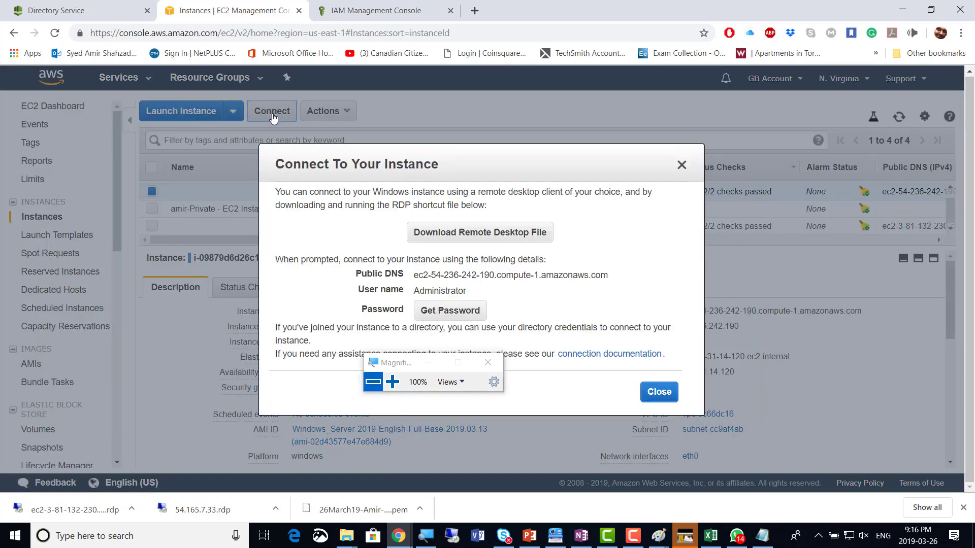
Save the us-east-1b instance's .rdp file, decrypt its Administrator password, and select the DNS, user and password details
left_click(467, 235)
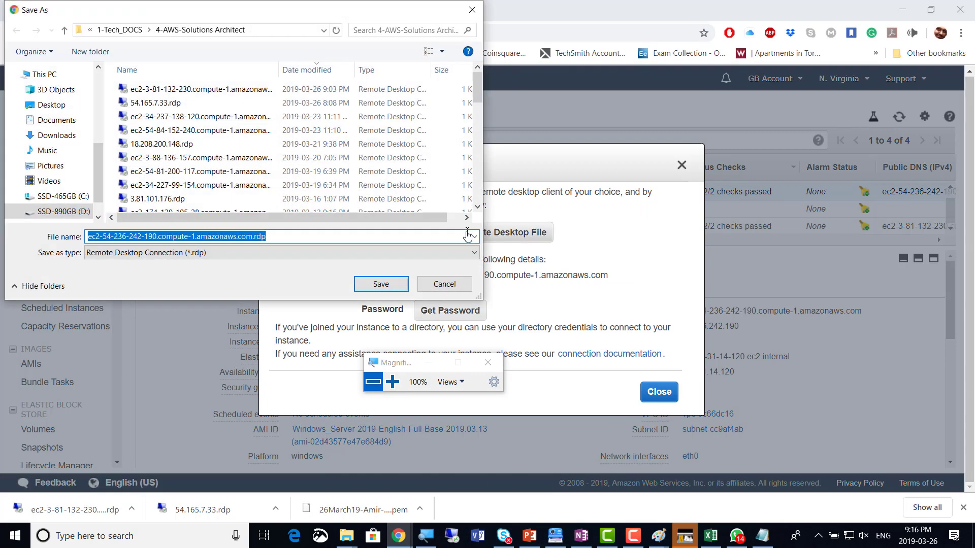
left_click(387, 294)
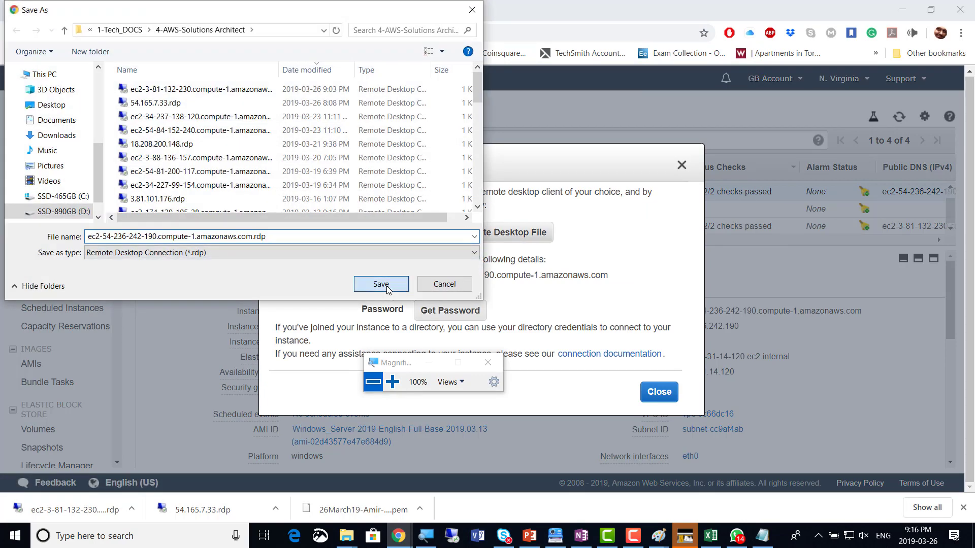
left_click(443, 316)
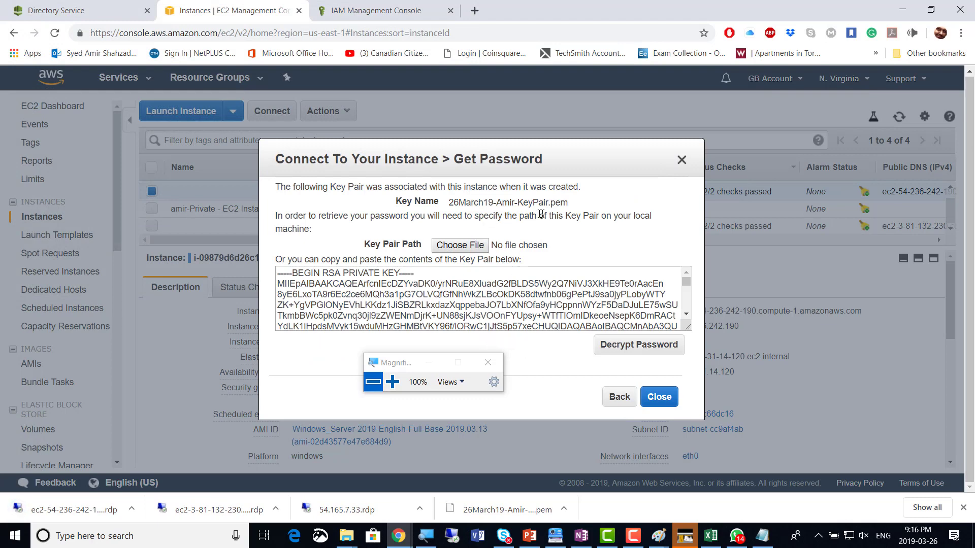
left_click(641, 352)
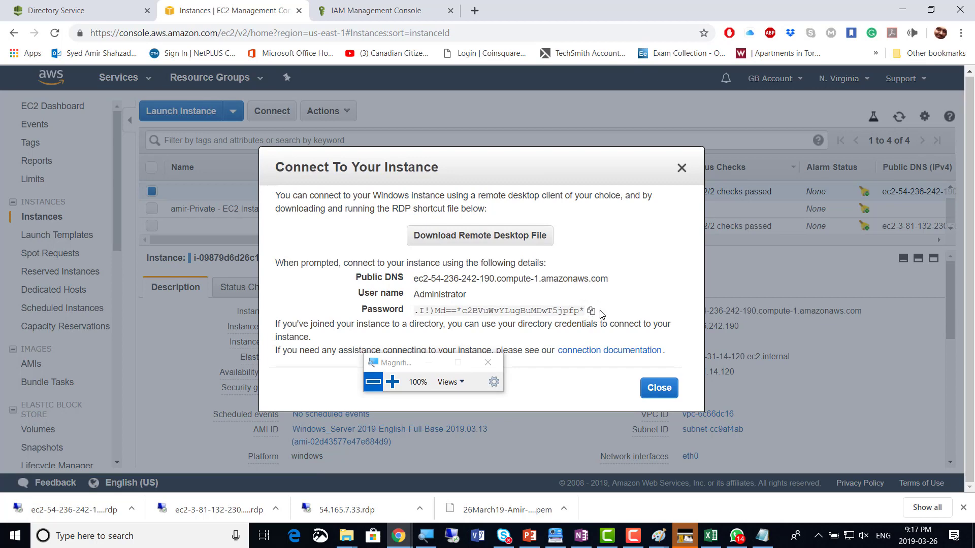
left_click_drag(588, 313, 346, 274)
key("ctrl+c")
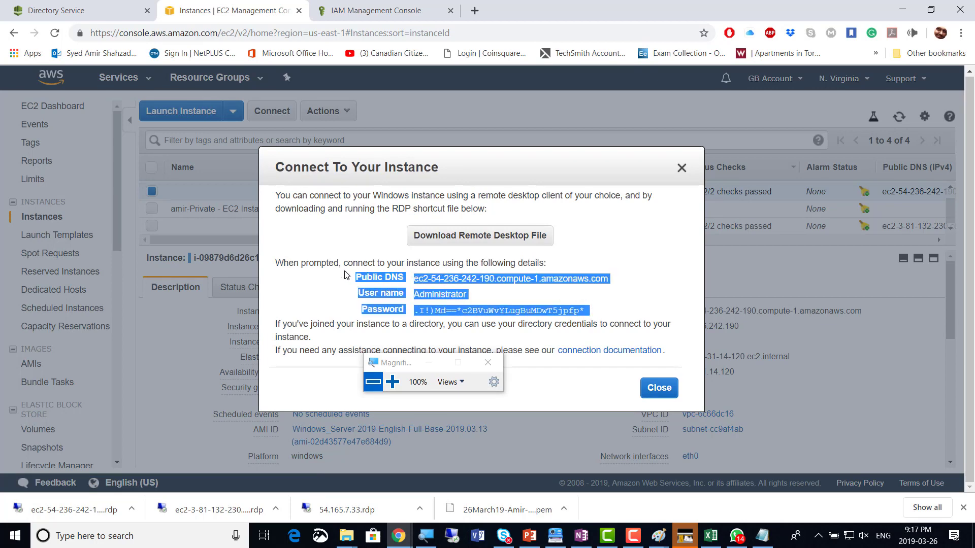
Paste the second instance's DNS name, user name and password below the first instance's notes in Notepad
left_click(762, 535)
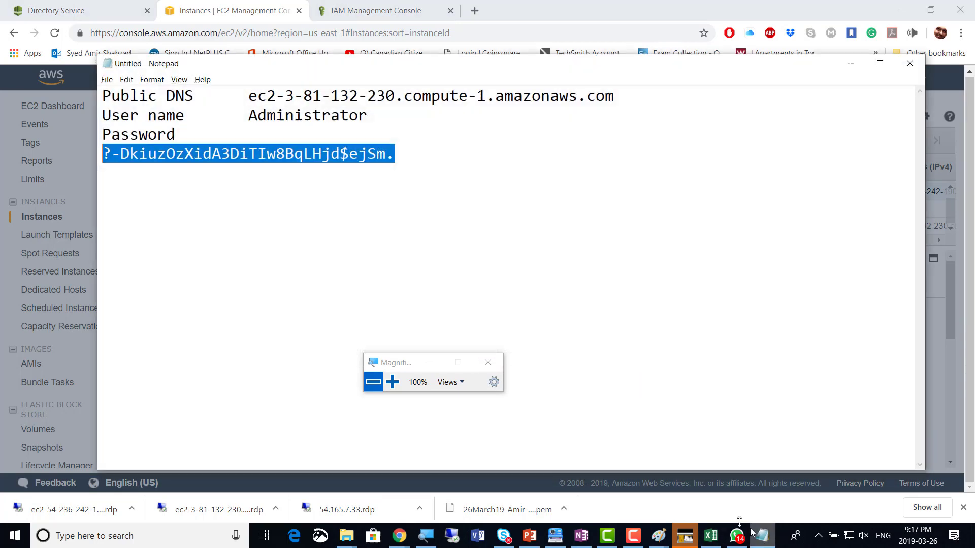
left_click(408, 162)
key("Return")
key("Return")
key("Return")
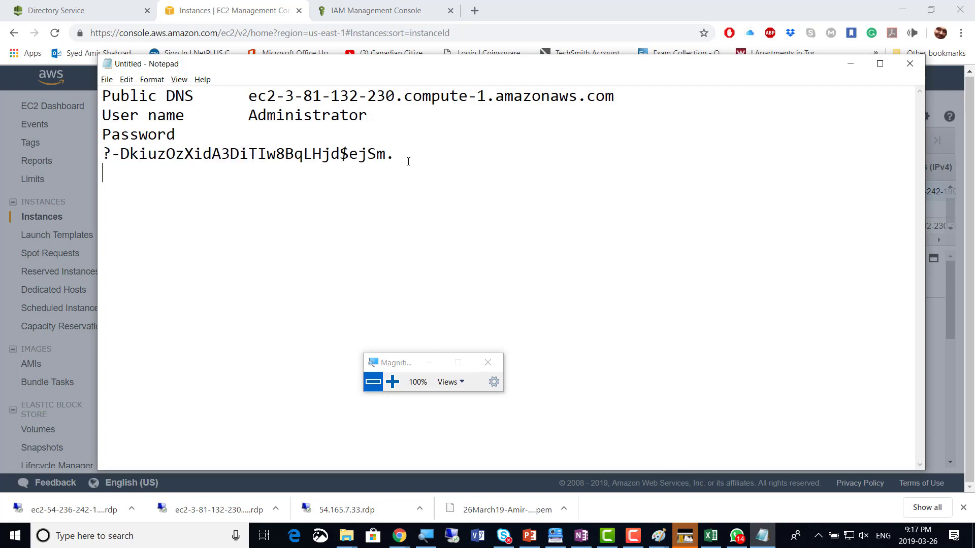
key("ctrl+v")
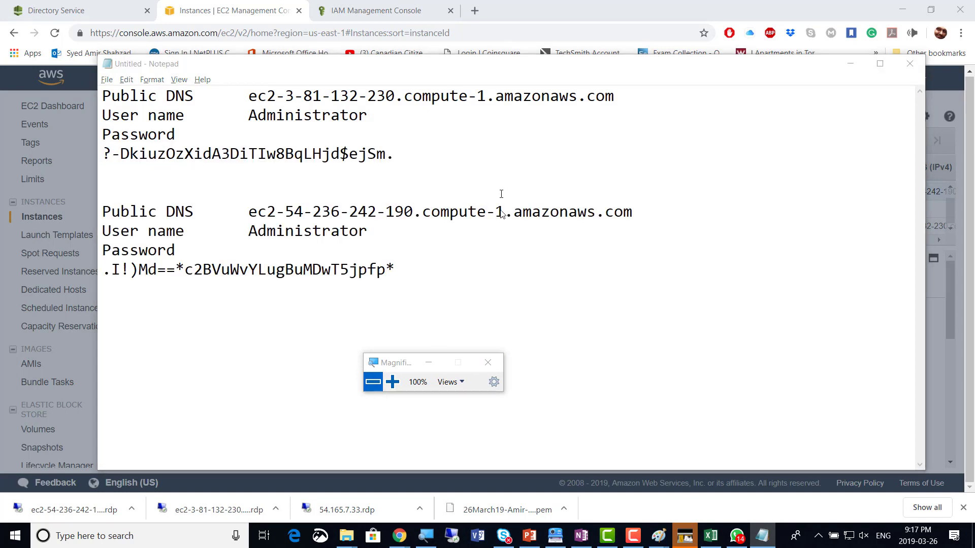
key("alt+Tab")
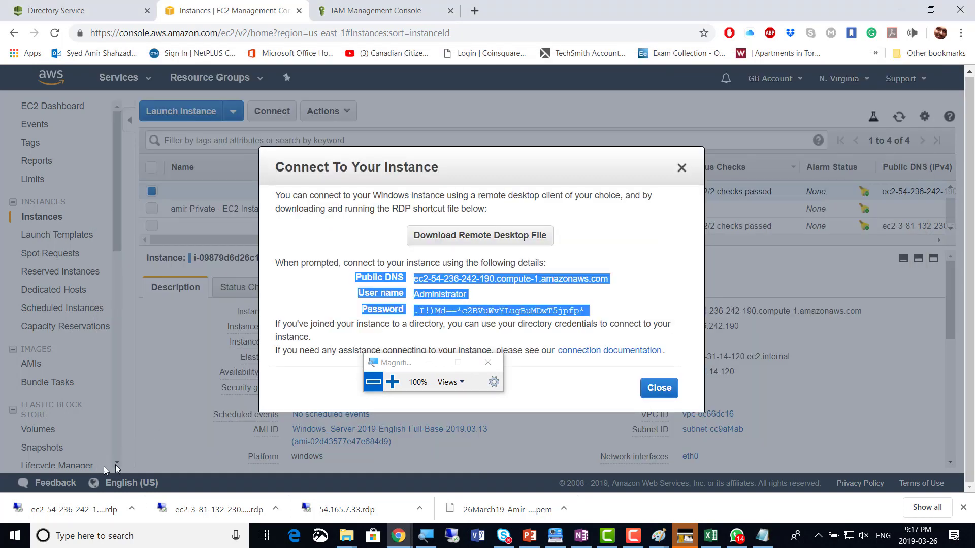
Open the downloaded .rdp file and sign in with the copied Administrator password, accepting the certificate
left_click(59, 510)
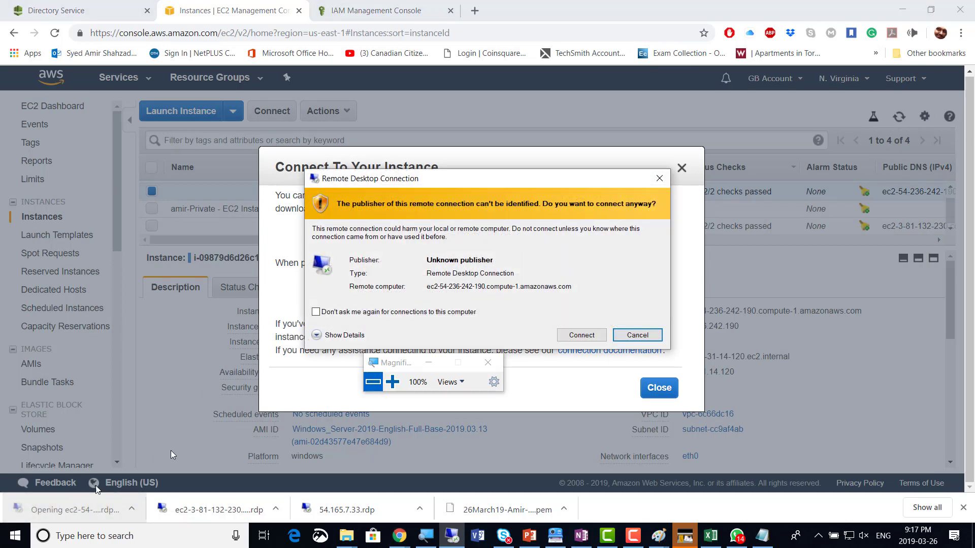
left_click(578, 338)
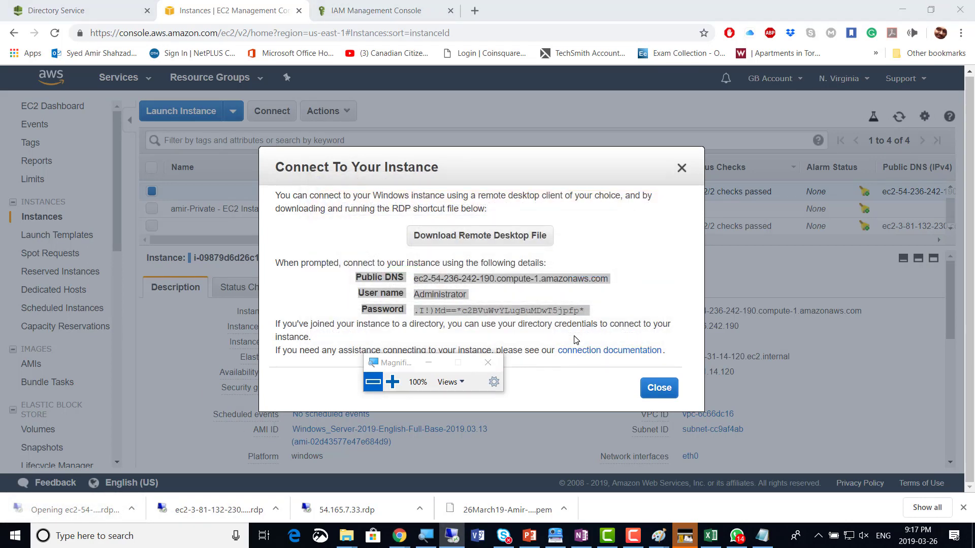
key("alt+Tab")
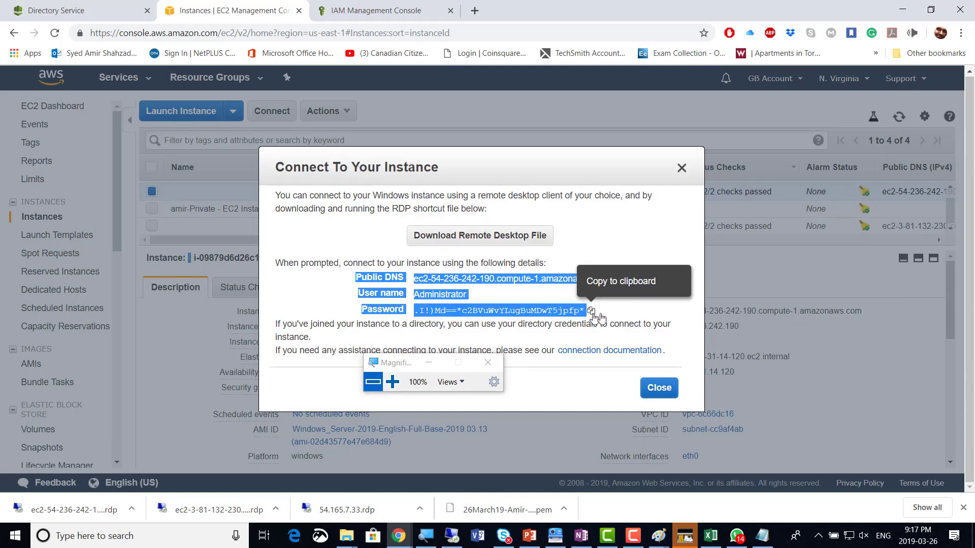
left_click(591, 311)
left_click(591, 311)
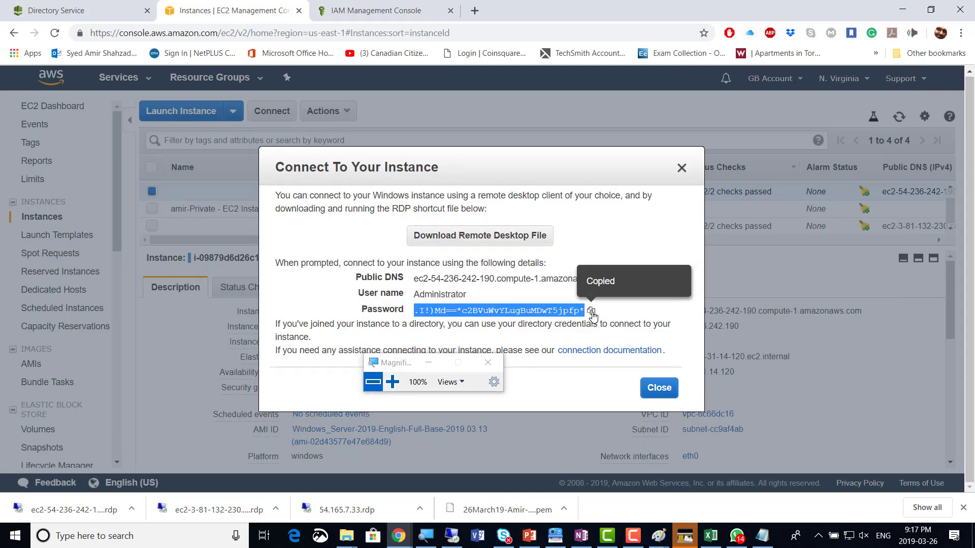
key("alt+Tab")
key("ctrl+v")
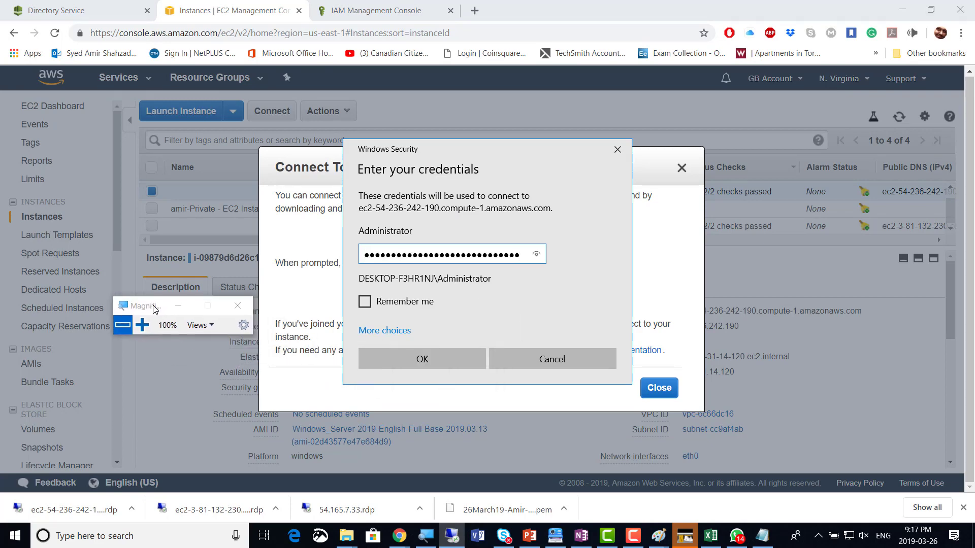
left_click(370, 356)
left_click(525, 368)
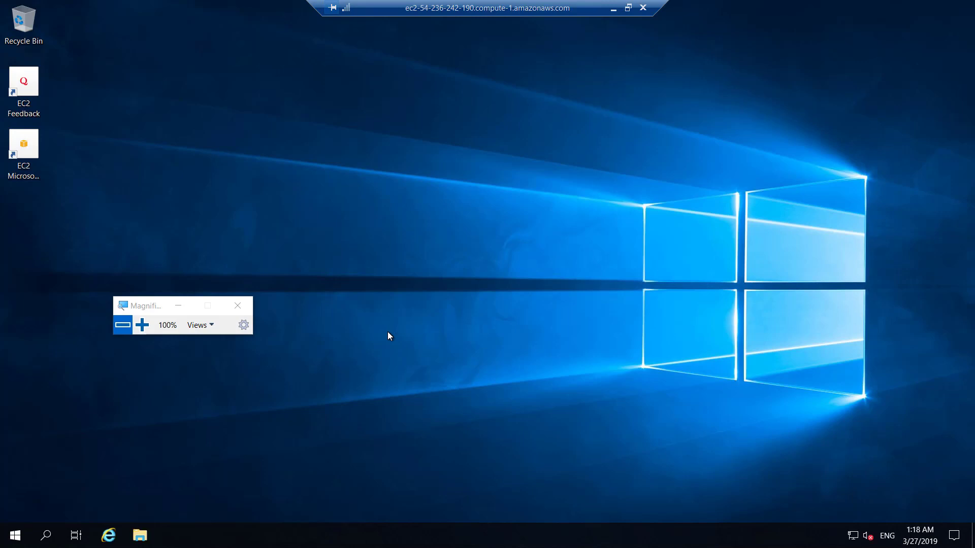
Dismiss the network discovery prompt and open This PC's system properties and computer name settings
left_click(141, 536)
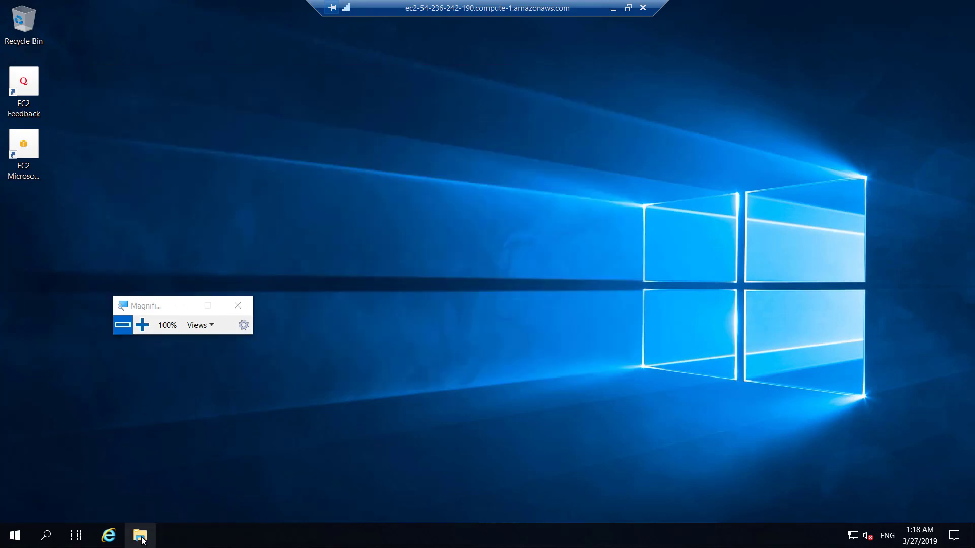
left_click(141, 538)
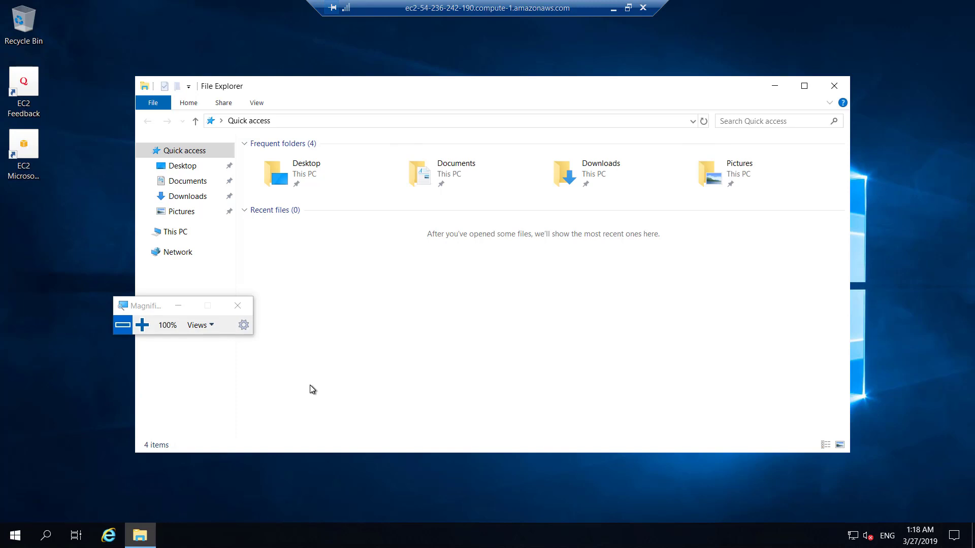
left_click(175, 232)
right_click(180, 233)
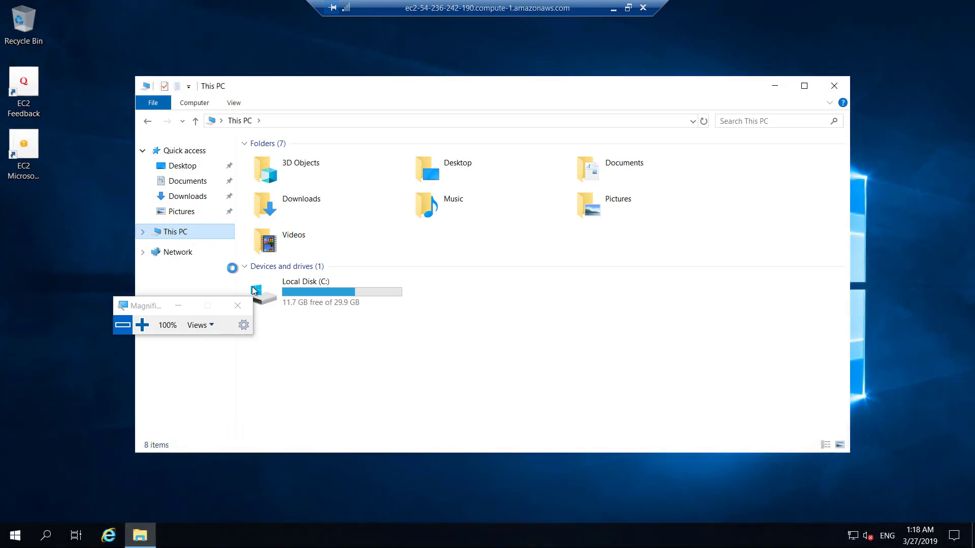
left_click(179, 307)
left_click(235, 403)
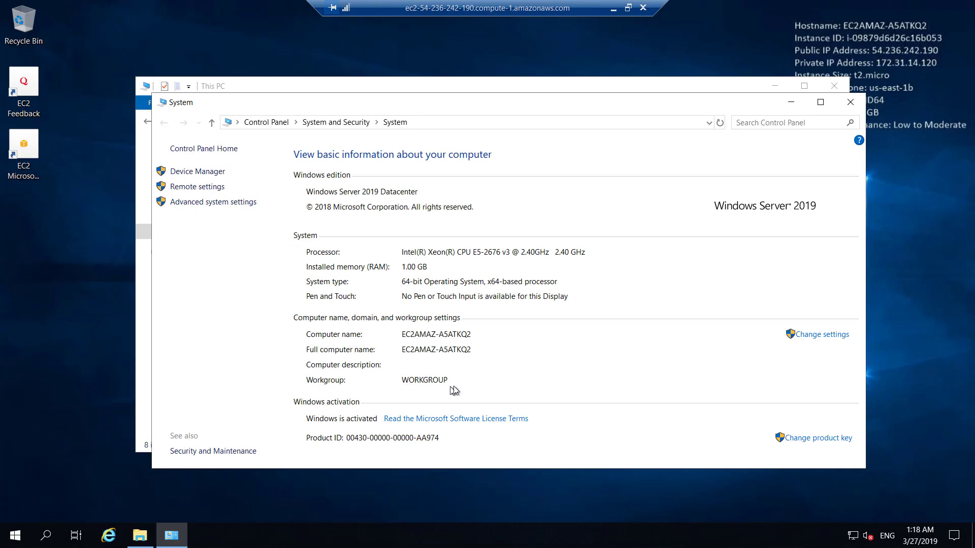
left_click(820, 335)
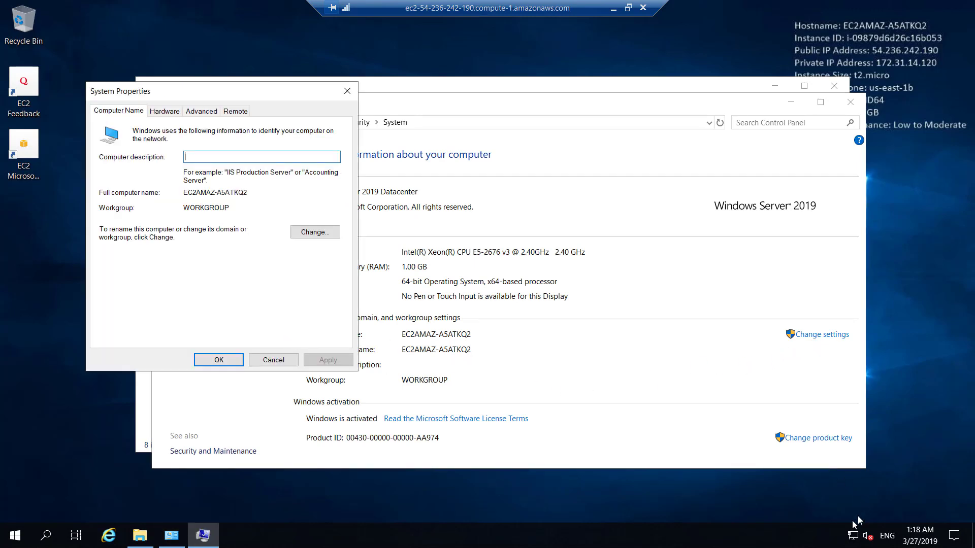
In Network and Sharing Center, open Ethernet's IPv4 properties and choose 'Use the following DNS server addresses'
right_click(853, 542)
left_click(863, 525)
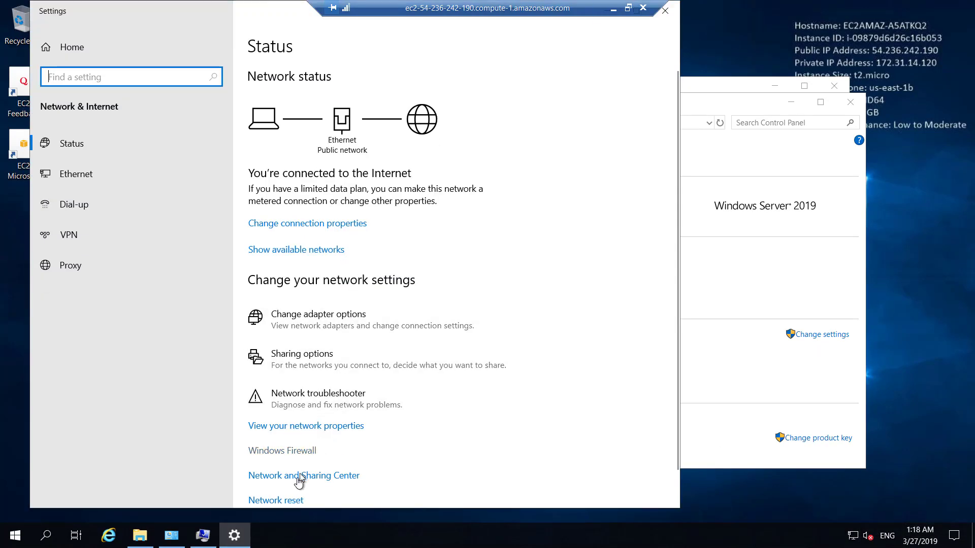
left_click(300, 477)
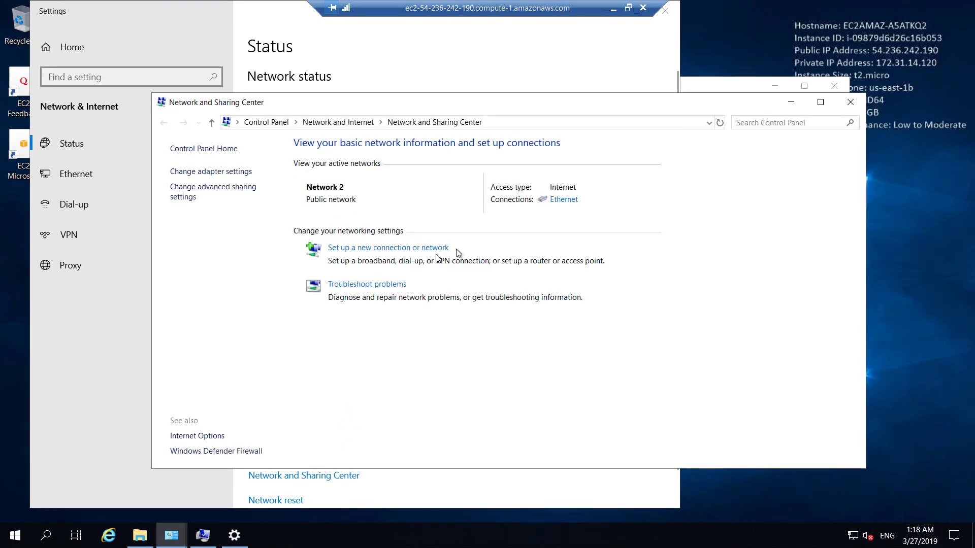
left_click(563, 200)
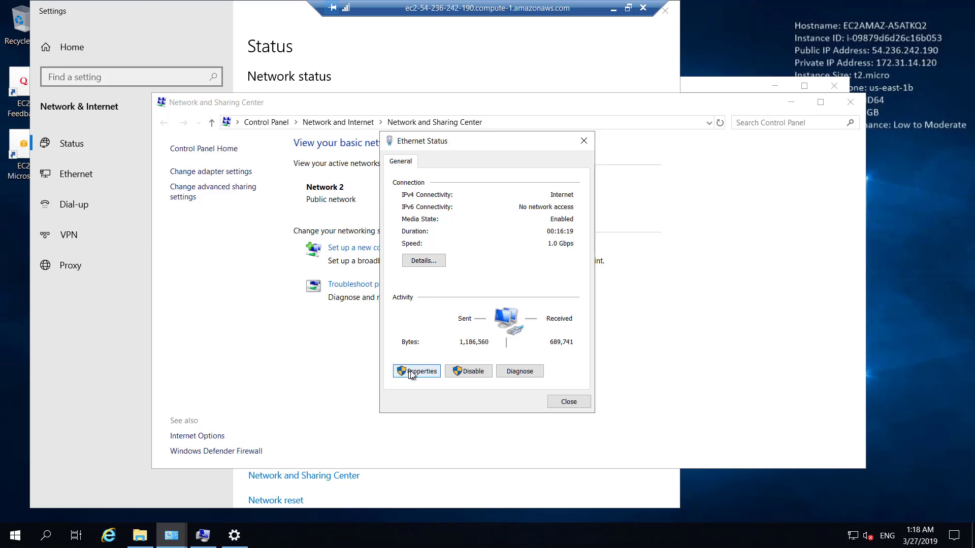
left_click(412, 372)
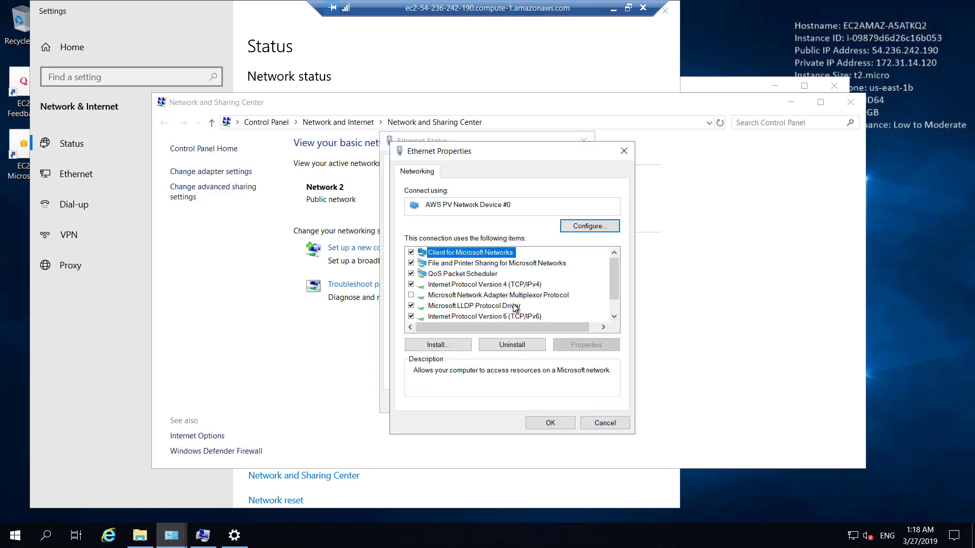
double_click(510, 286)
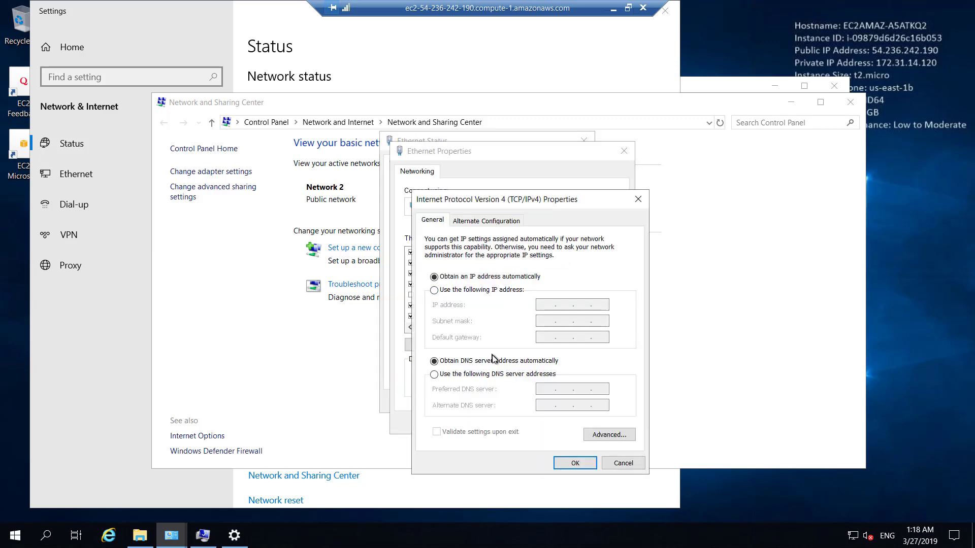
left_click(495, 376)
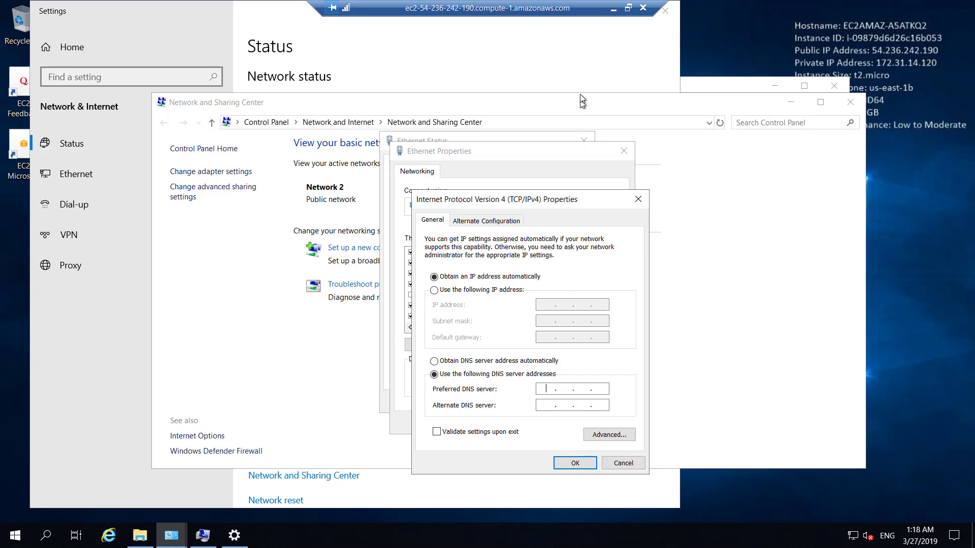
left_click(613, 8)
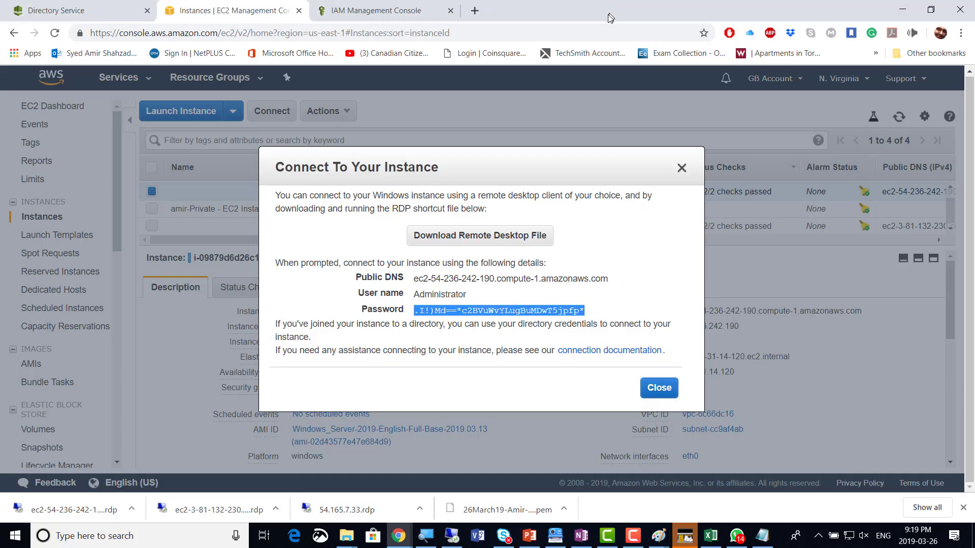
Copy the directory's second DNS address from the Directory Service details page
left_click(83, 15)
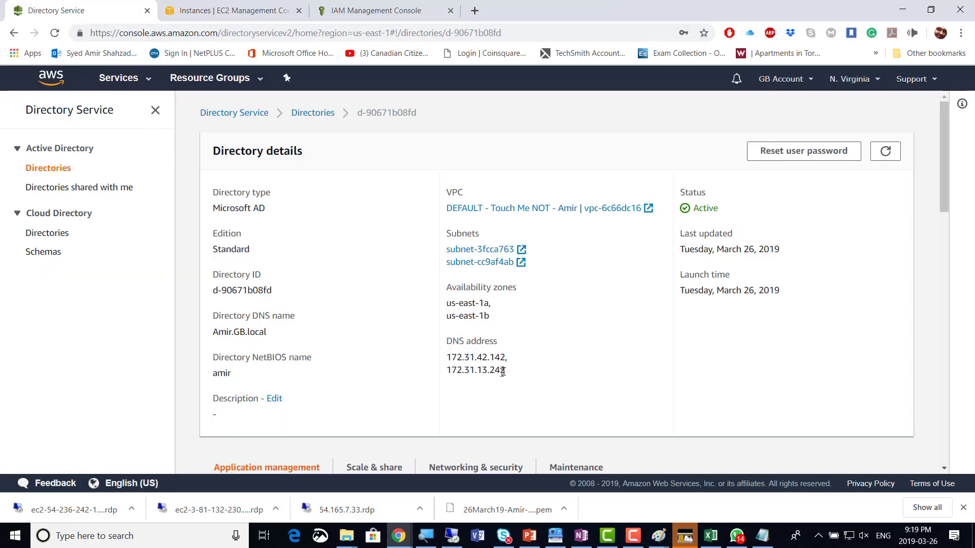
left_click_drag(505, 370, 449, 369)
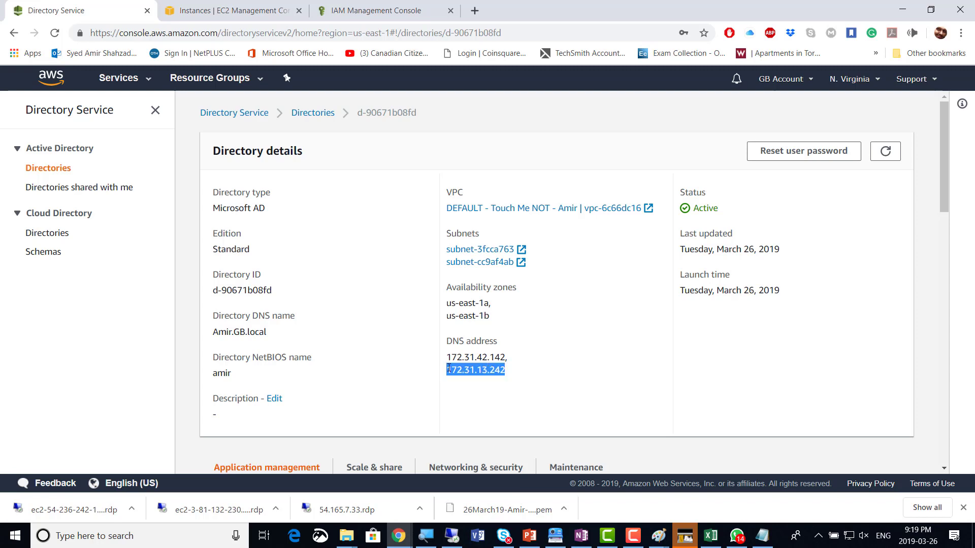
right_click(462, 371)
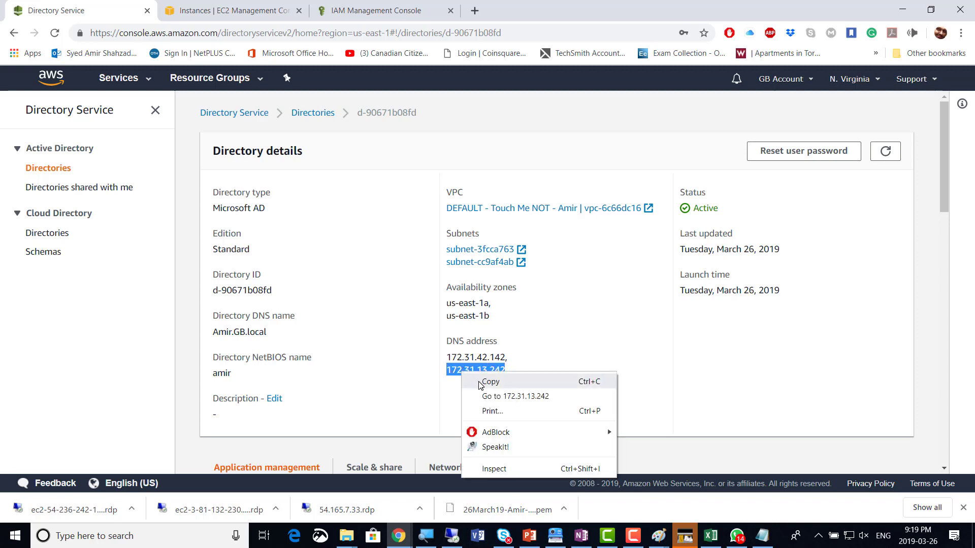
left_click(480, 382)
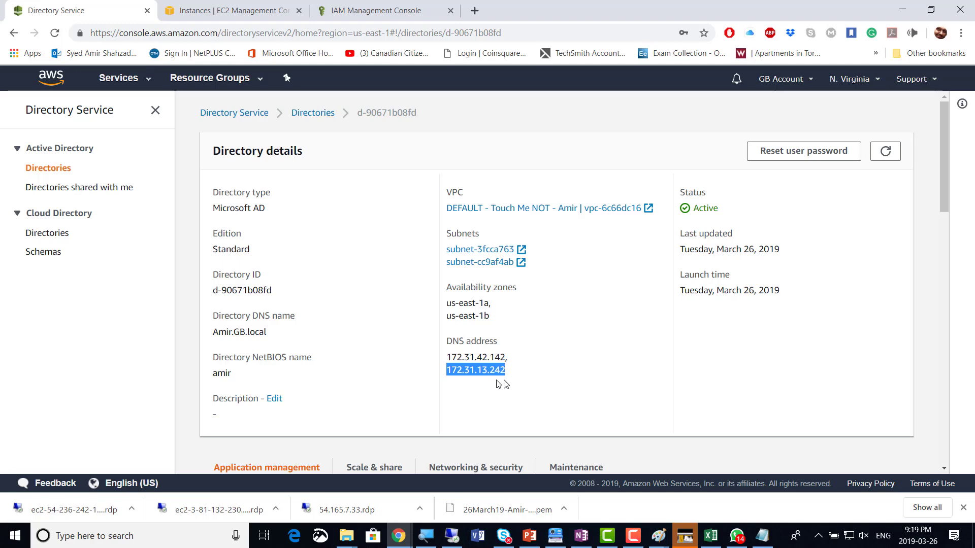
Enter 172.31.13.242 as the preferred DNS server in the remote instance's IPv4 properties
left_click(192, 10)
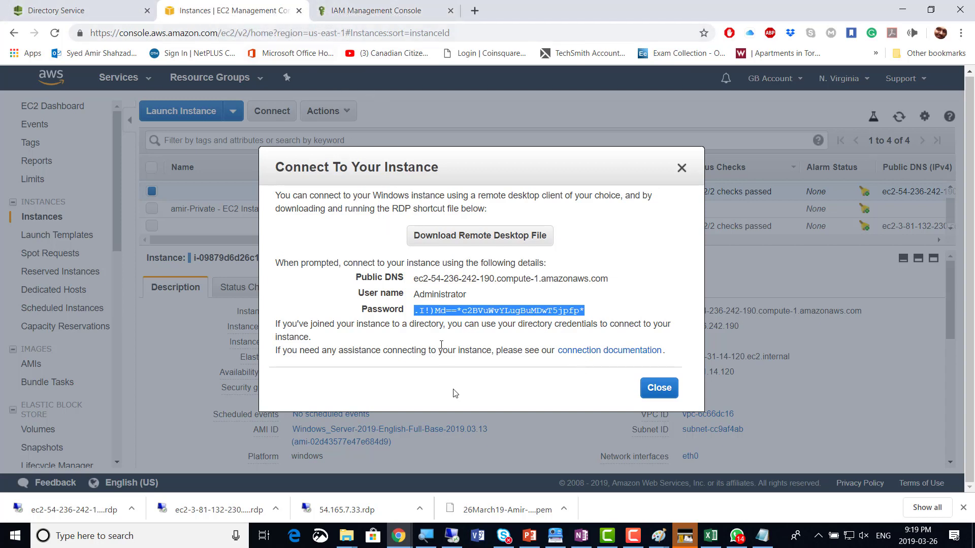
left_click(453, 537)
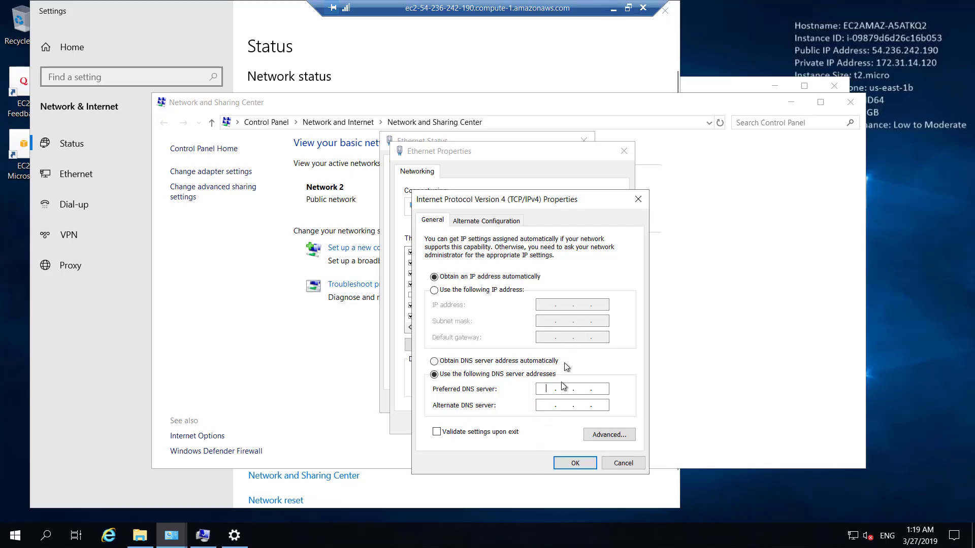
type("172.13..")
left_click(613, 10)
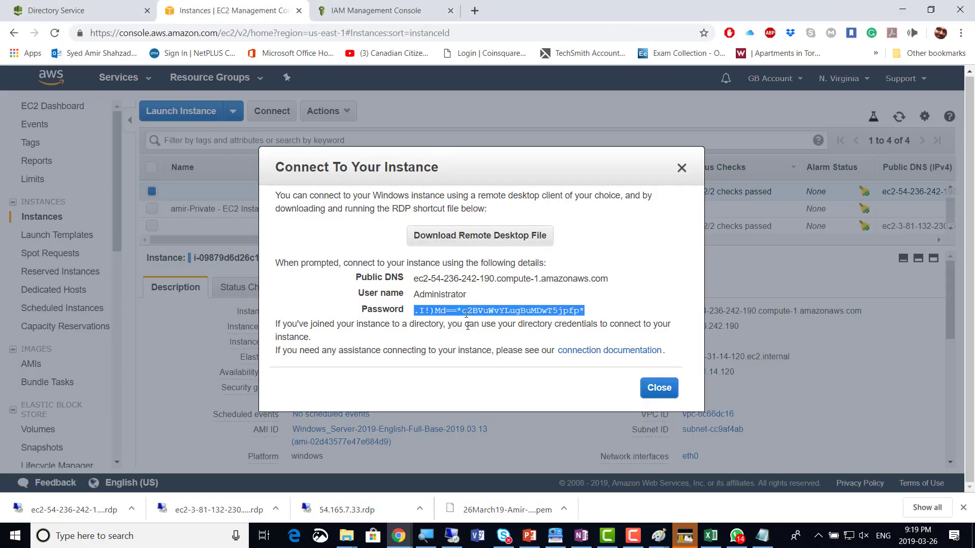
left_click(64, 11)
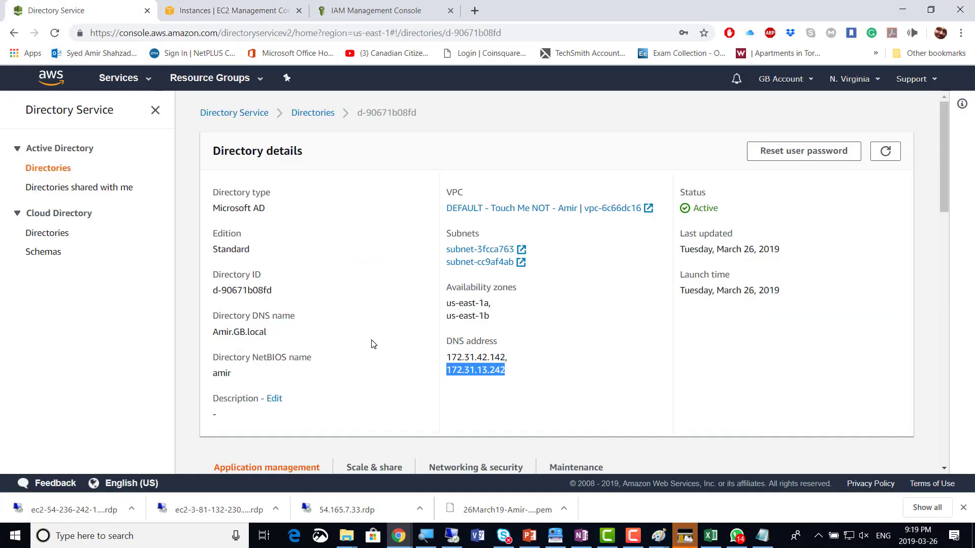
key("alt+Tab")
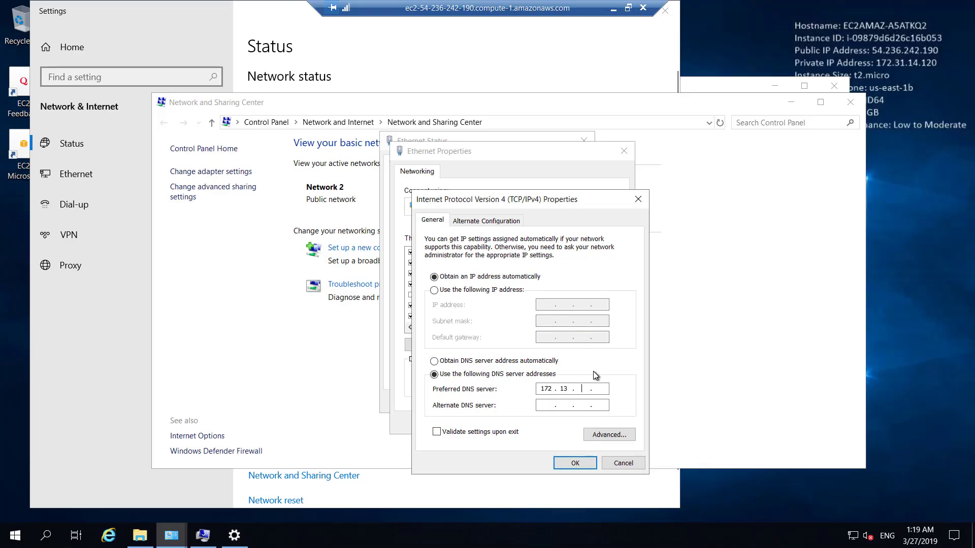
type("13")
left_click(613, 8)
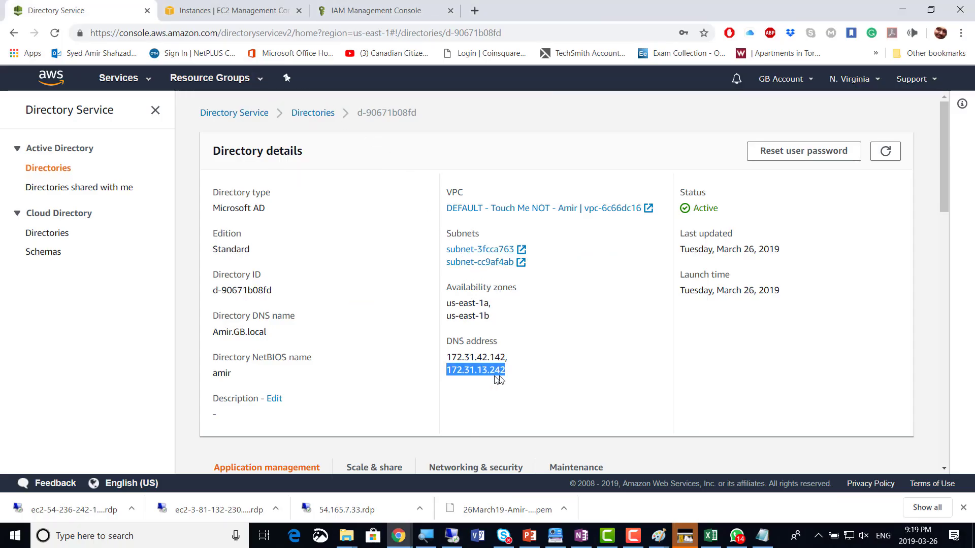
key("alt+Tab")
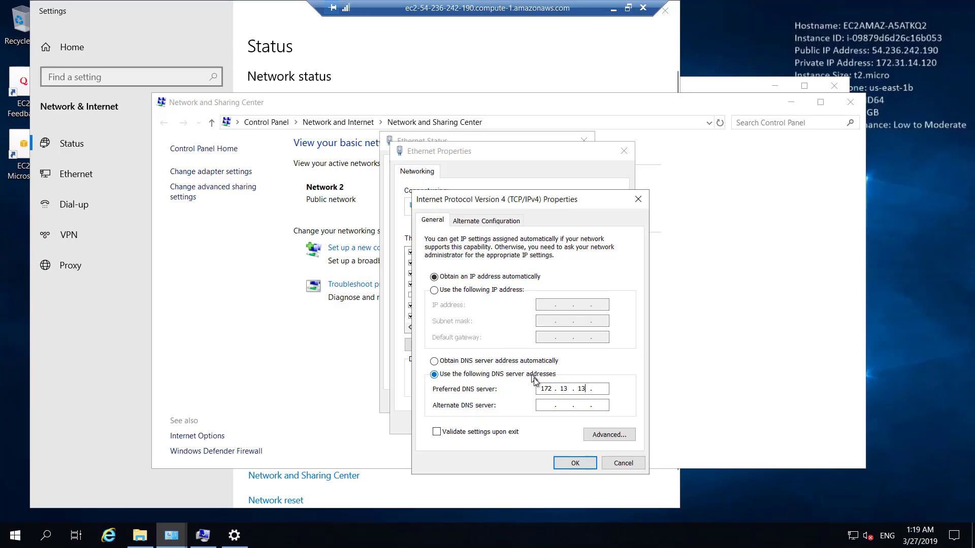
double_click(565, 389)
type("3 . 242")
Apply the DNS settings and close the IPv4, Ethernet and Network and Sharing Center windows
left_click(578, 463)
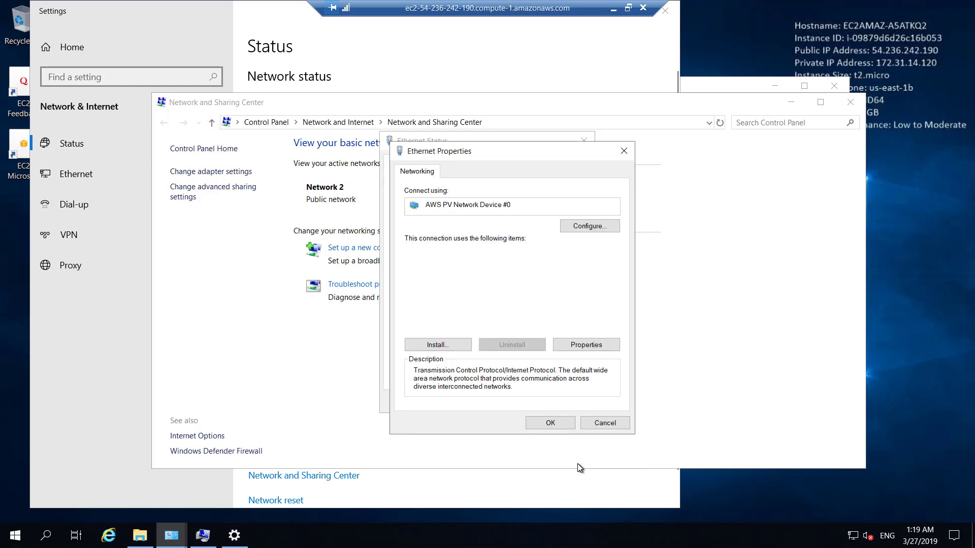
left_click(553, 424)
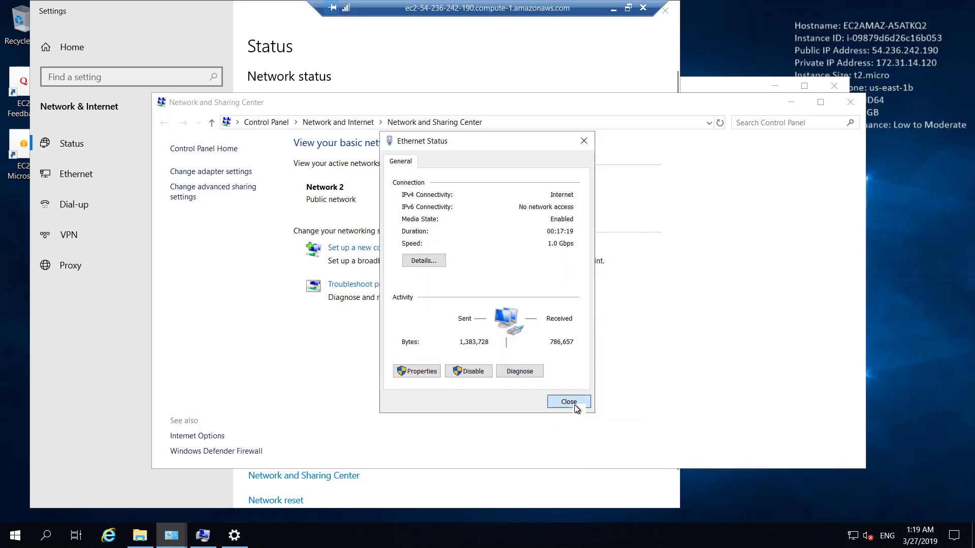
left_click(574, 405)
left_click(792, 103)
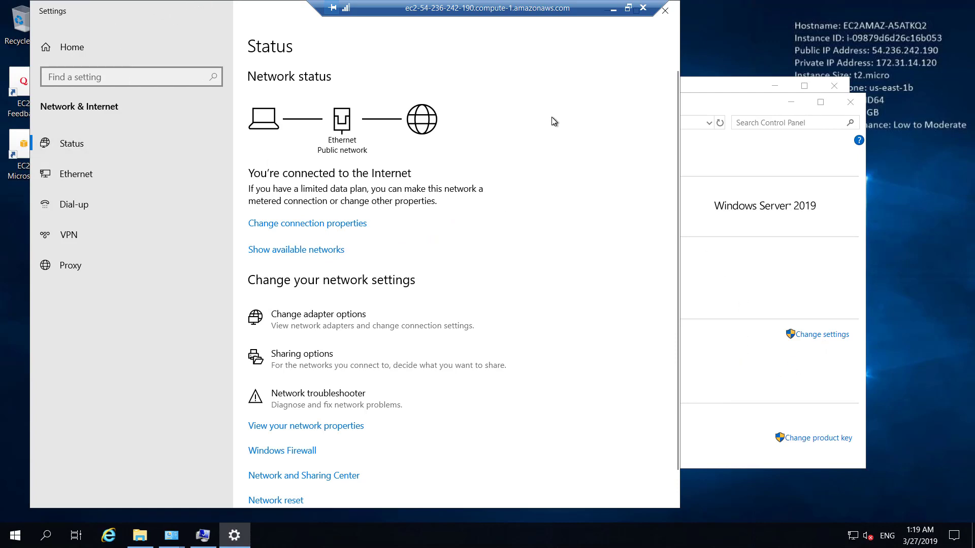
Make the server a member of domain Amir.Gb.local, correcting the mistyped double dot in the name
left_click(752, 110)
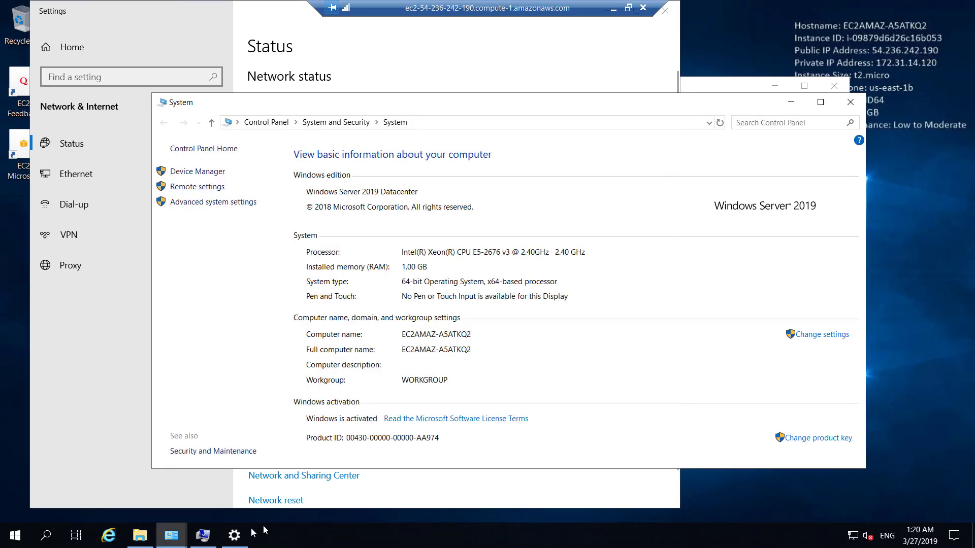
left_click(828, 335)
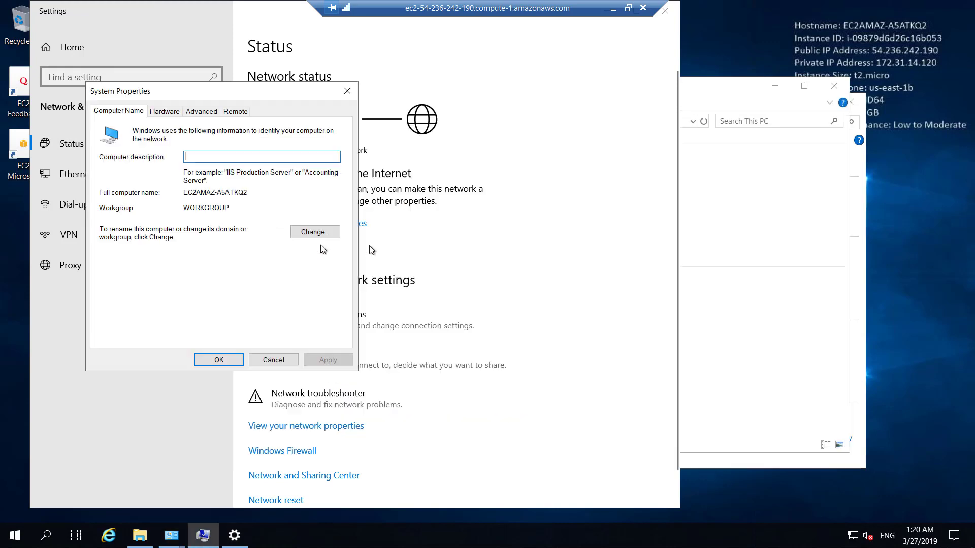
left_click(304, 232)
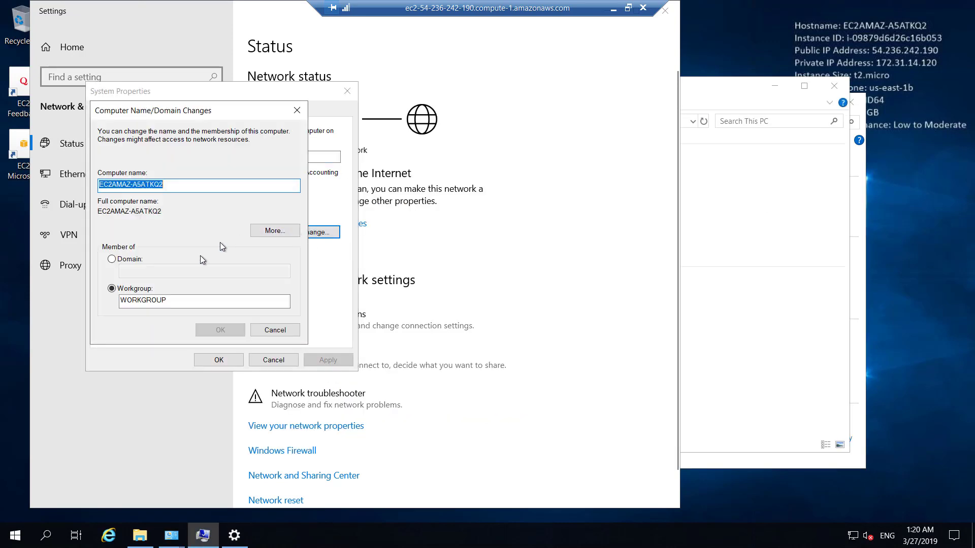
left_click(135, 261)
left_click(167, 274)
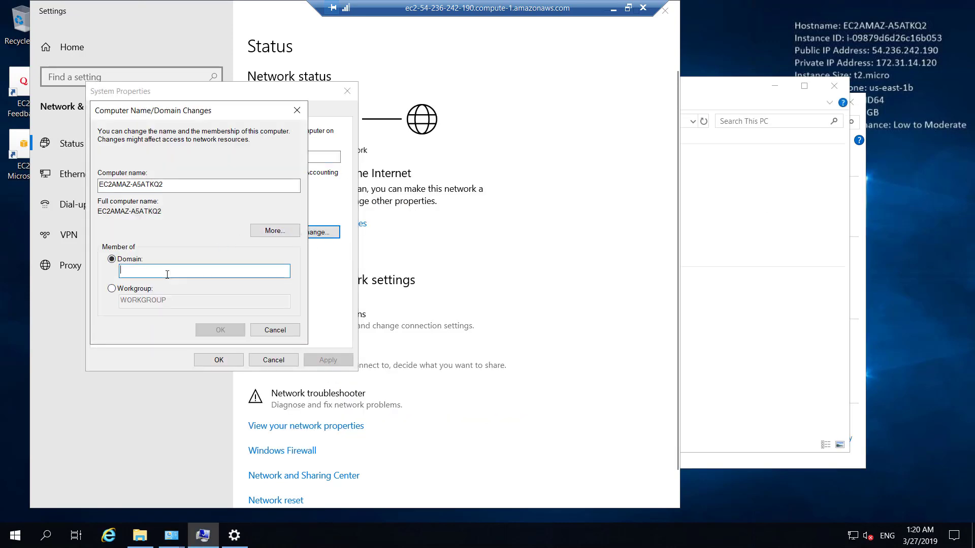
type("Amir.Gb")
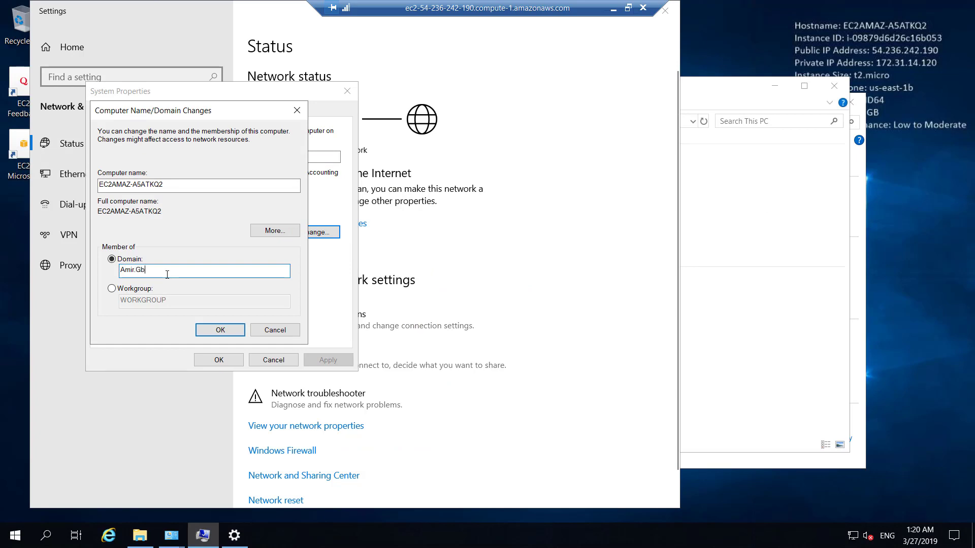
type("..local")
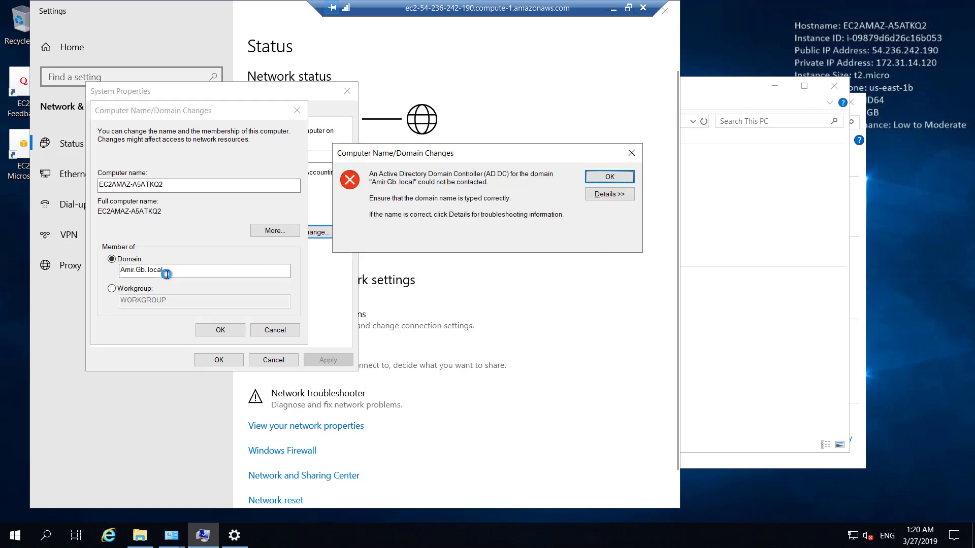
key("Return")
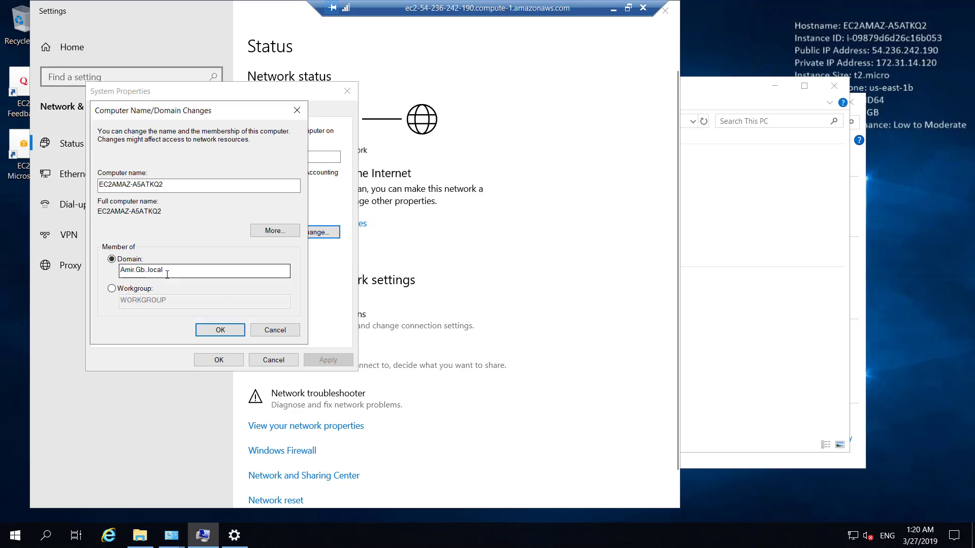
left_click(146, 270)
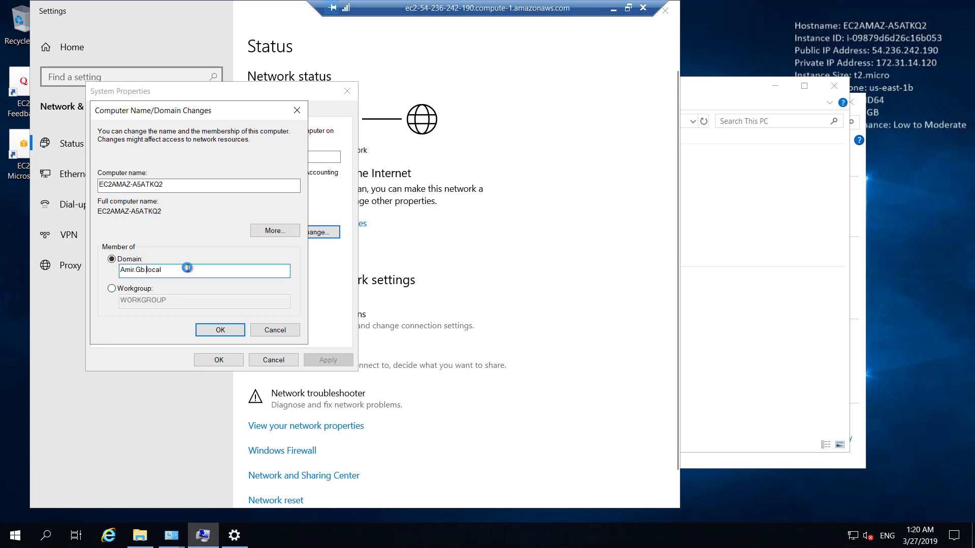
key("Return")
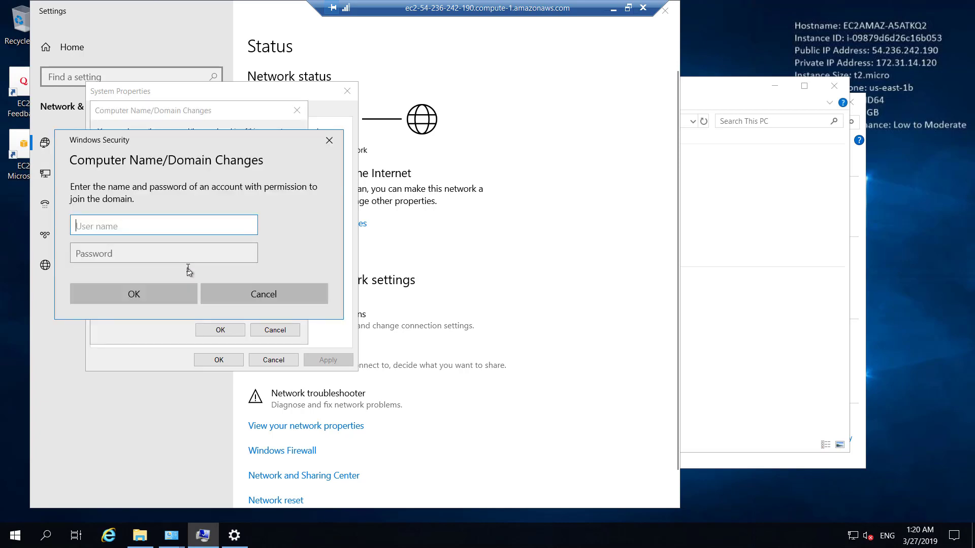
Authenticate with the directory Admin account, acknowledge the welcome and restart notices, and restart the server now
type("Admin")
key("Tab")
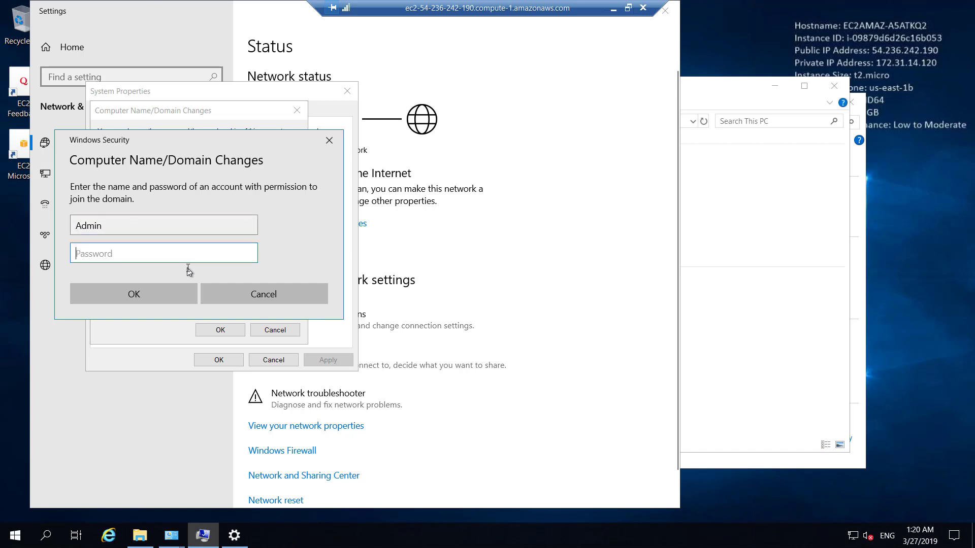
type("************")
key("Return")
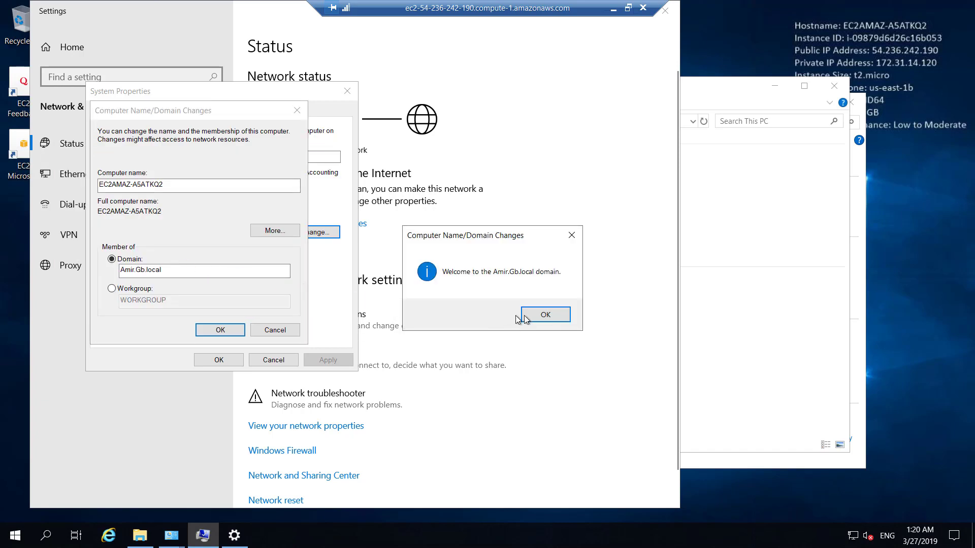
left_click(549, 315)
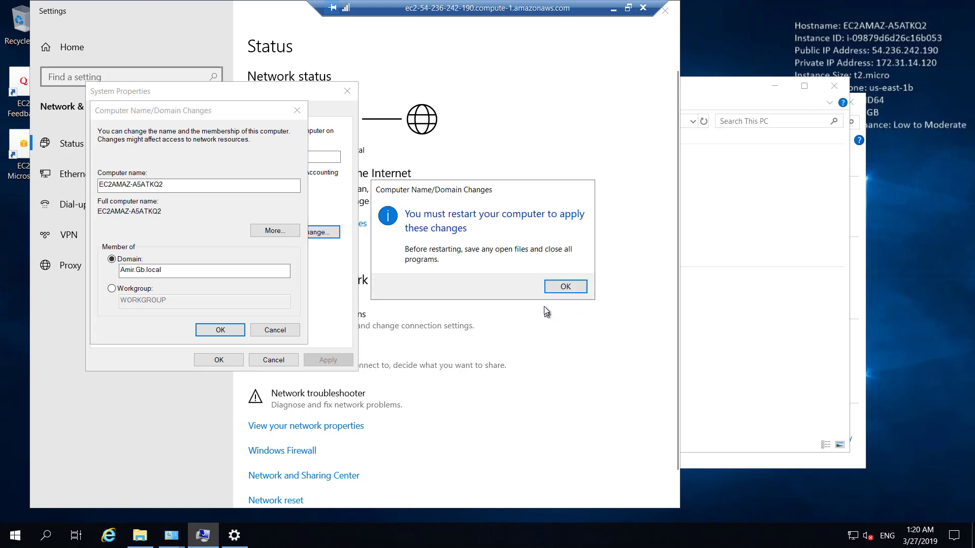
left_click(563, 288)
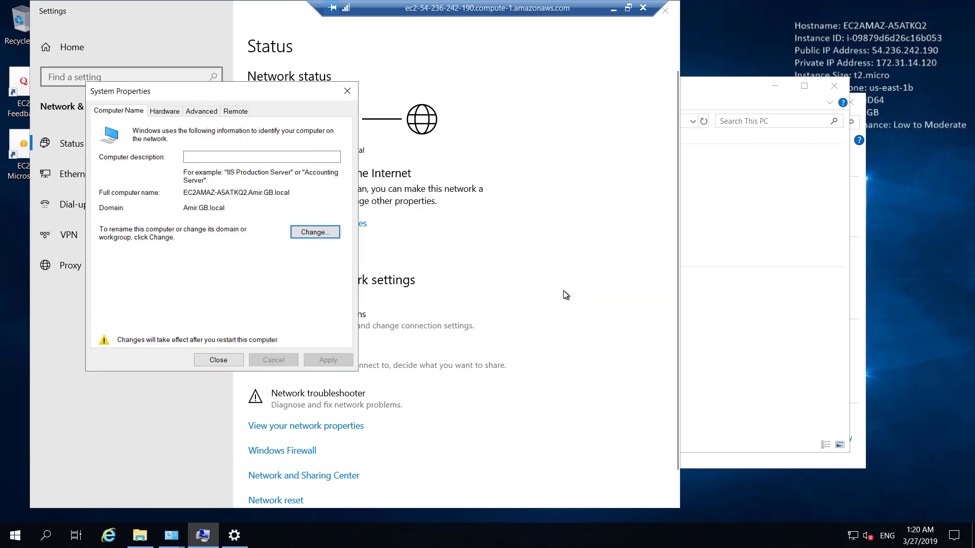
left_click(218, 359)
left_click(481, 283)
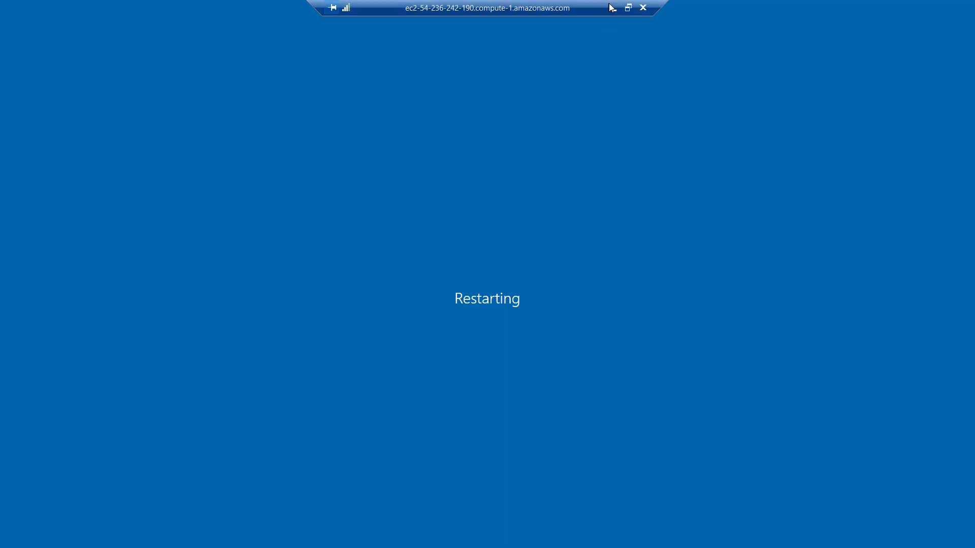
left_click(614, 8)
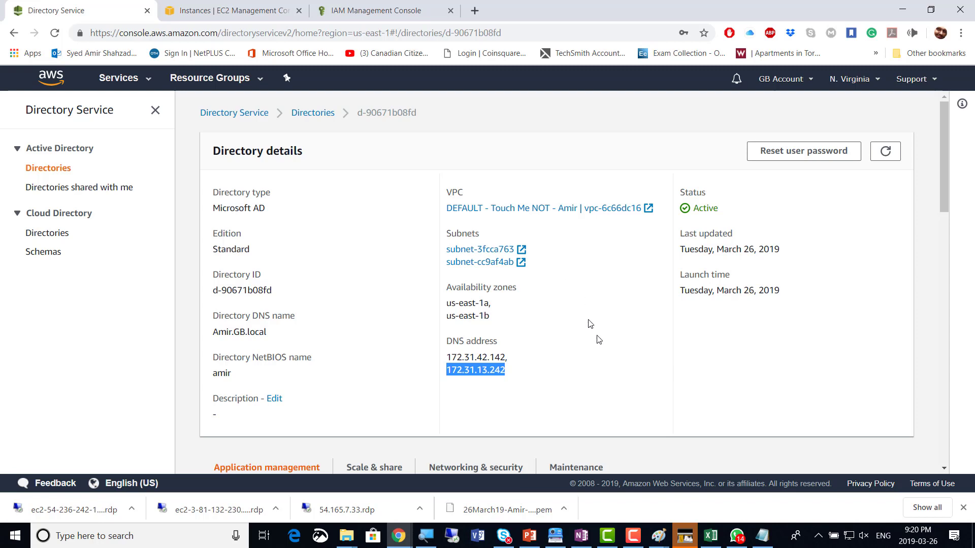
Open My Blackboard in a new tab and log in to reach the Week 12 – 26March19 course page
left_click(475, 11)
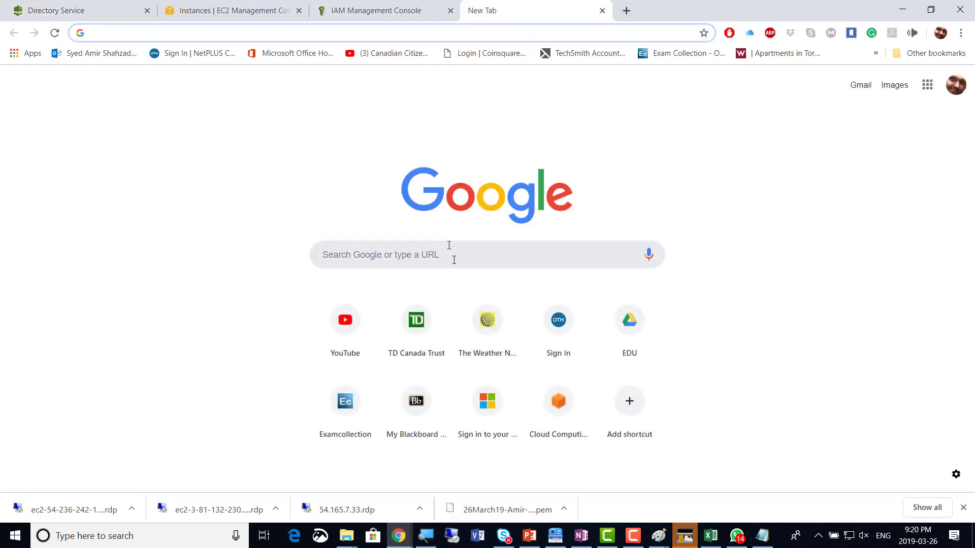
left_click(415, 402)
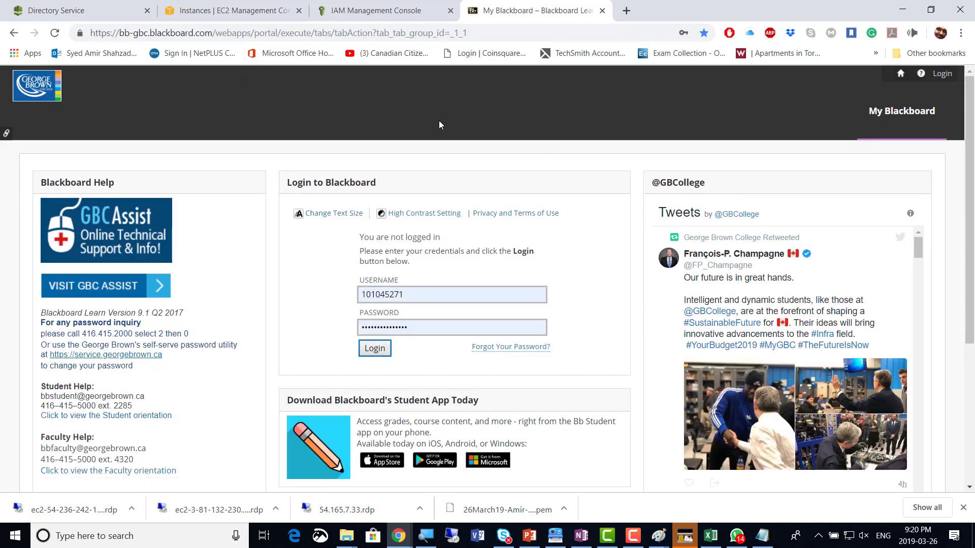
left_click(384, 353)
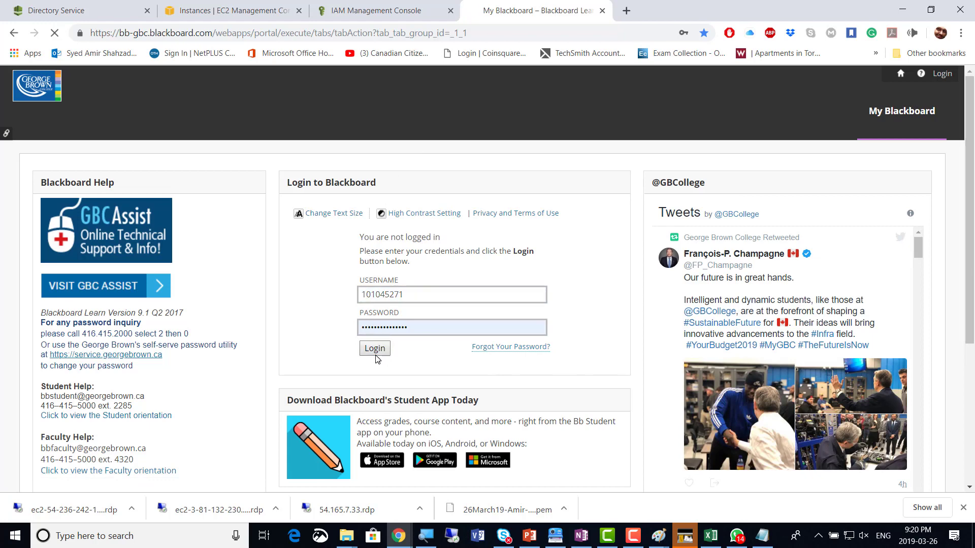
left_click(633, 537)
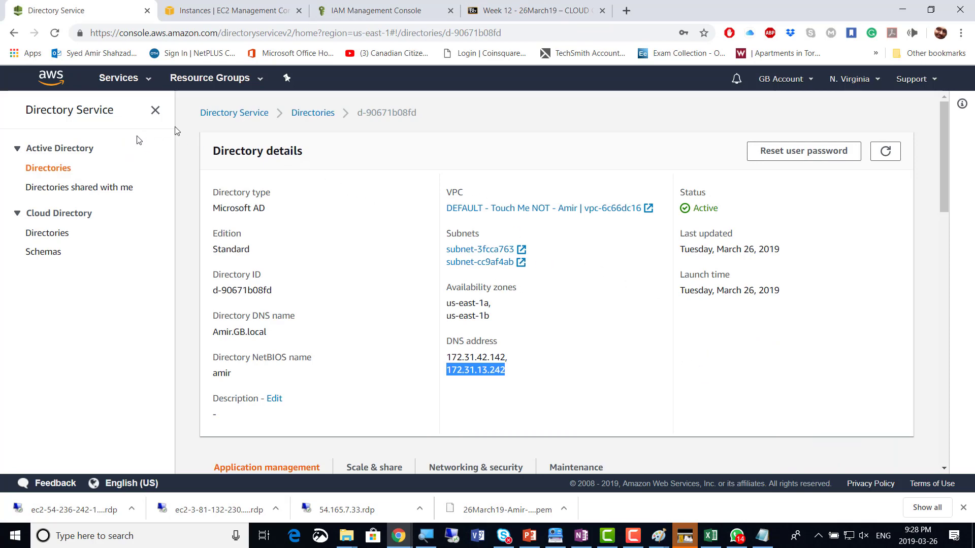
Select the Amir.GB.local Microsoft AD directory in the Directories list and choose Delete directory
left_click(243, 118)
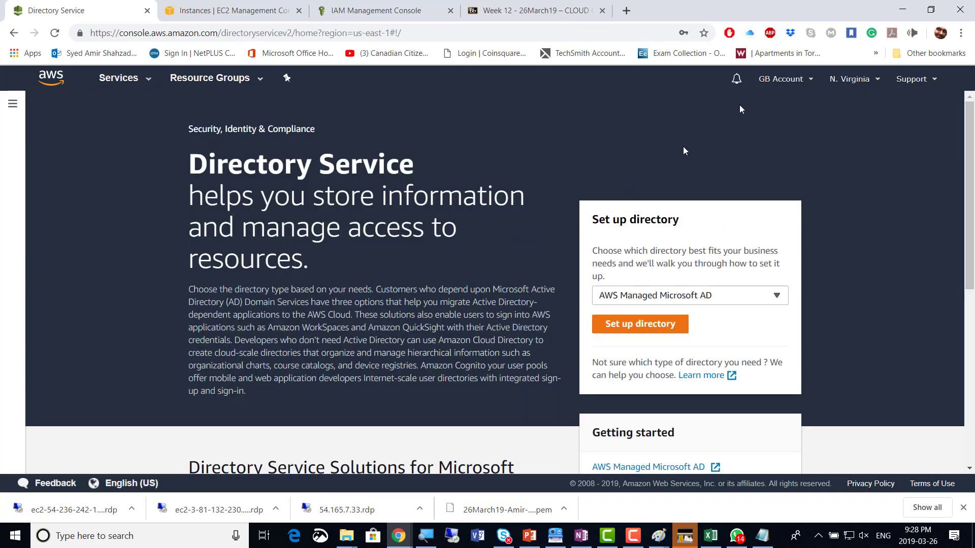
left_click(13, 33)
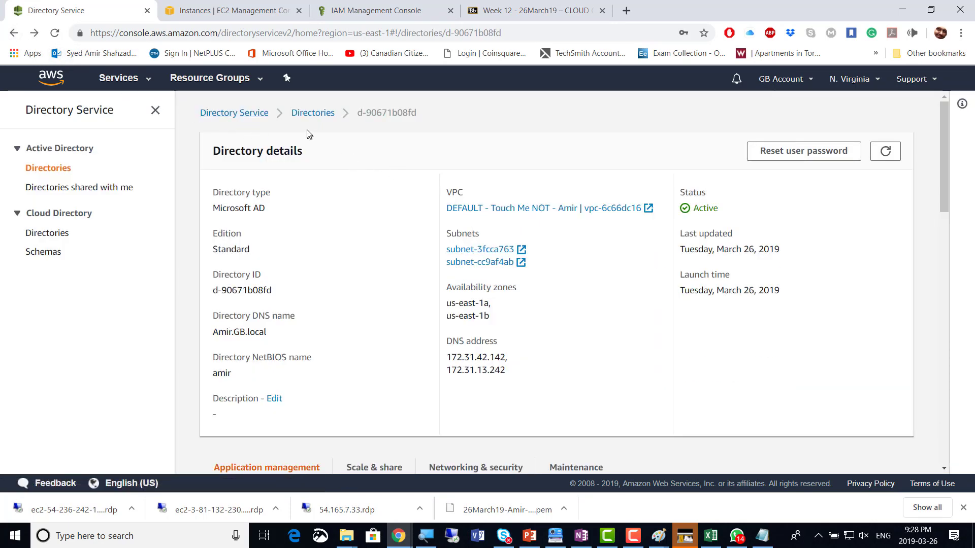
left_click(312, 113)
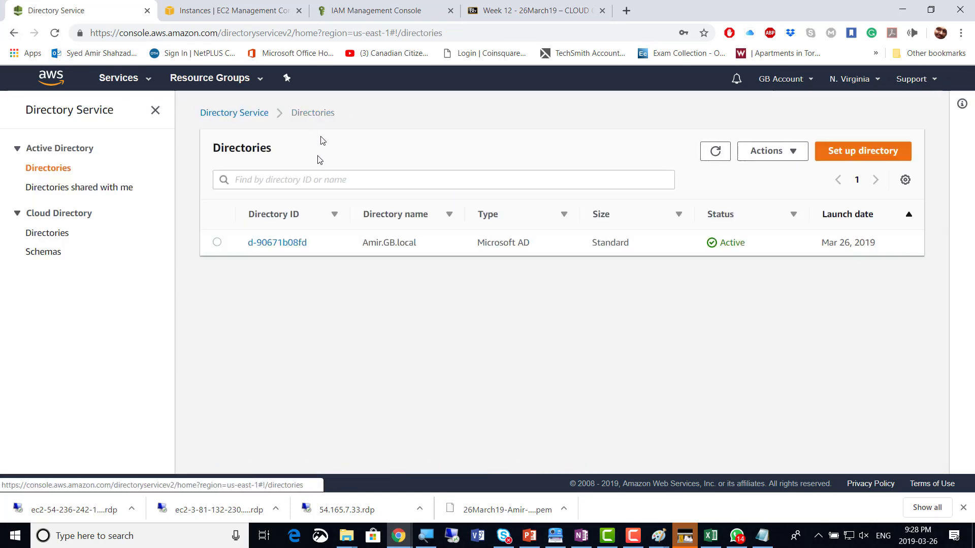
left_click(217, 243)
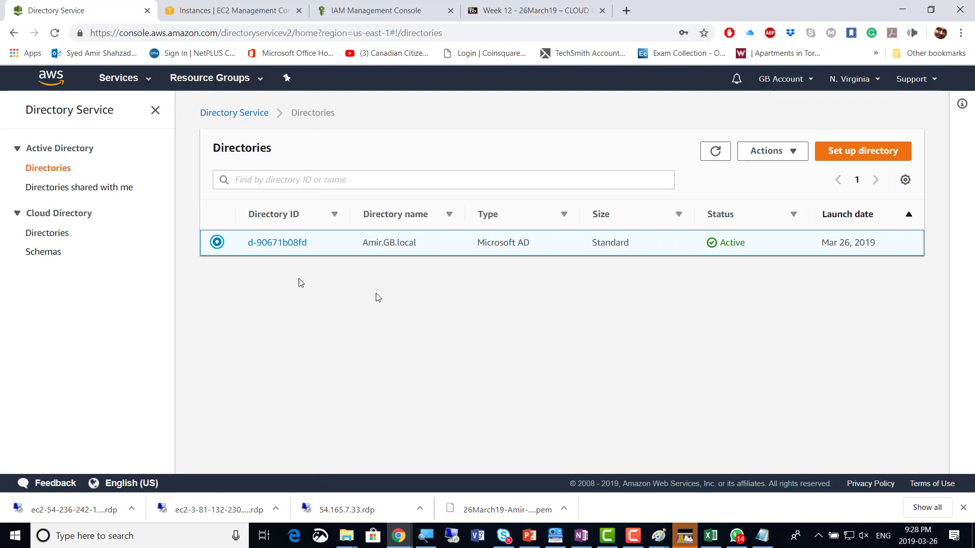
left_click(793, 153)
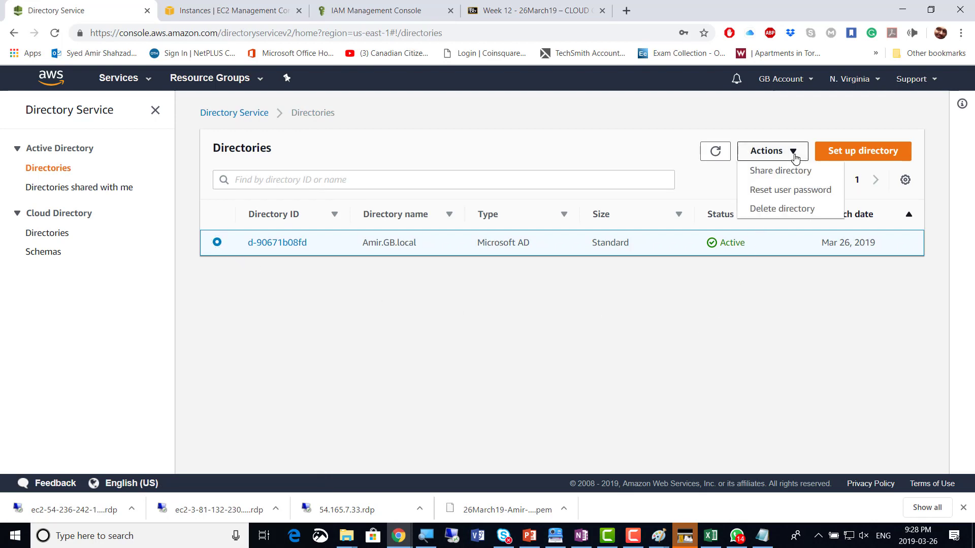
left_click(795, 210)
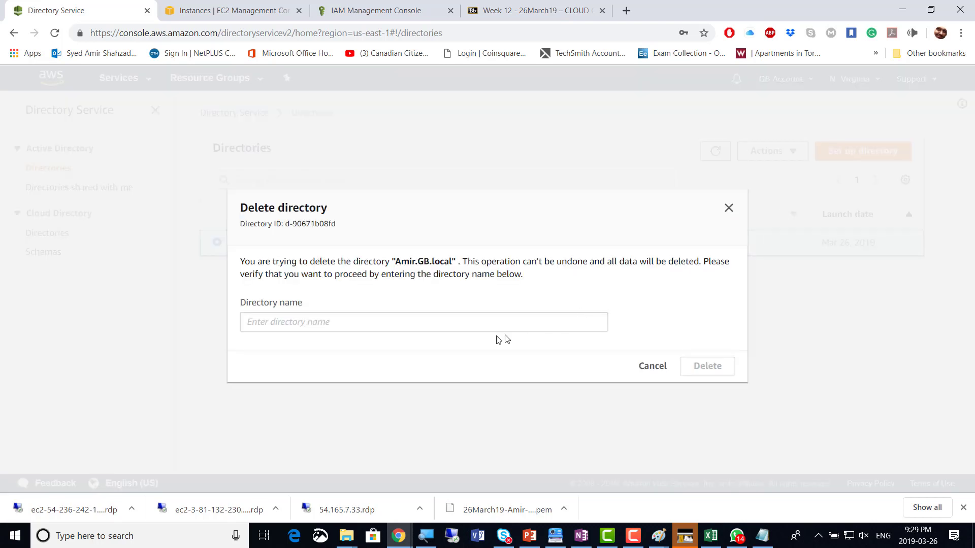
Confirm the deletion by pasting the copied directory name into the confirmation field and deleting
left_click_drag(397, 263, 425, 262)
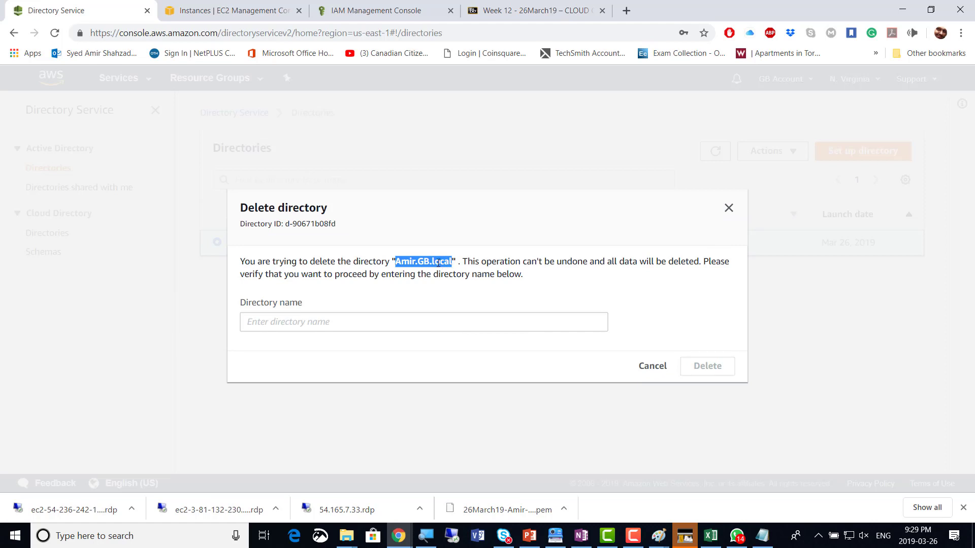
right_click(438, 262)
left_click(450, 272)
right_click(316, 316)
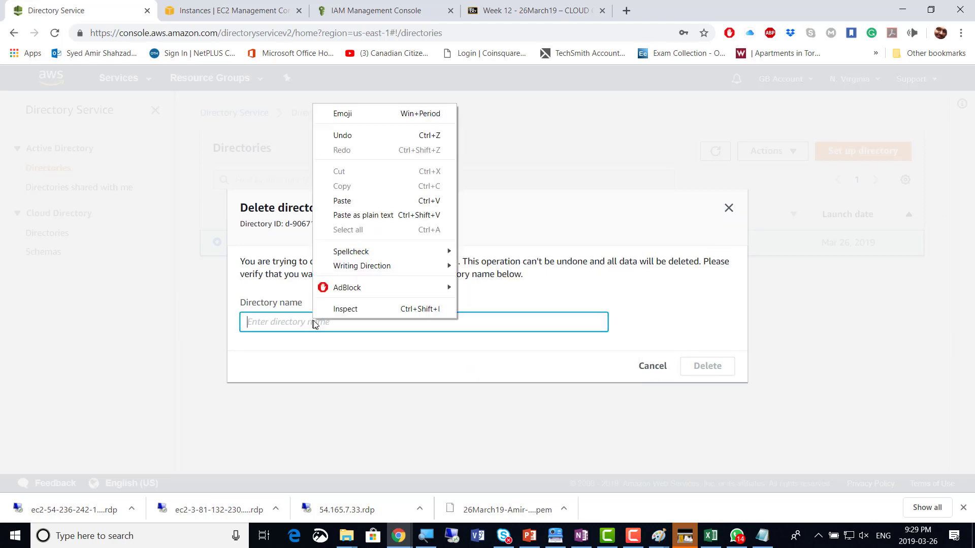
left_click(356, 202)
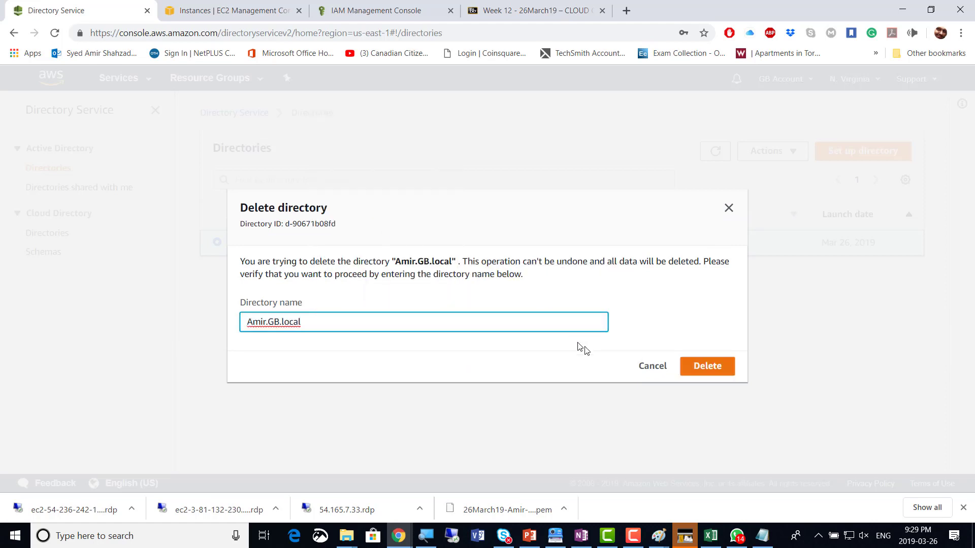
left_click(702, 368)
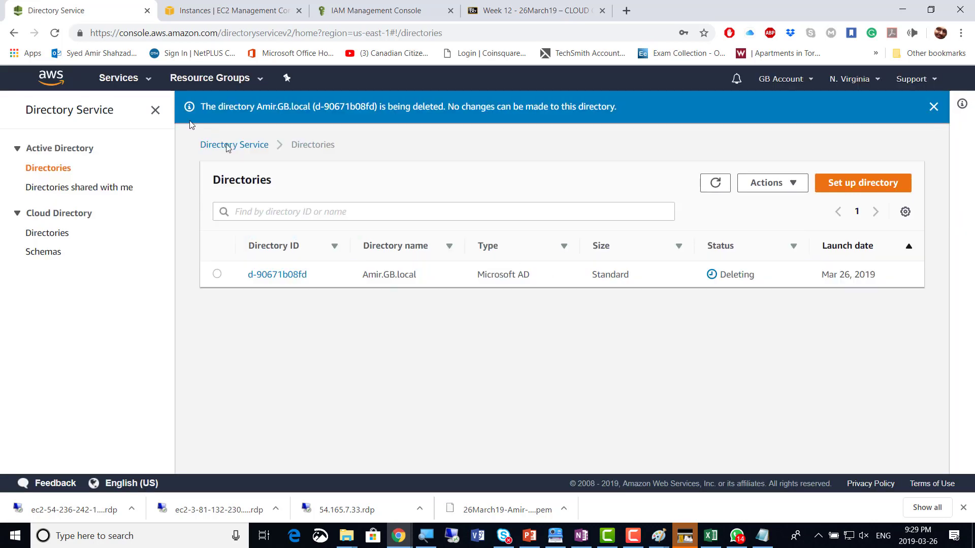
Select both t2.micro instances in EC2 Instances and terminate them via Instance State > Terminate
left_click(145, 80)
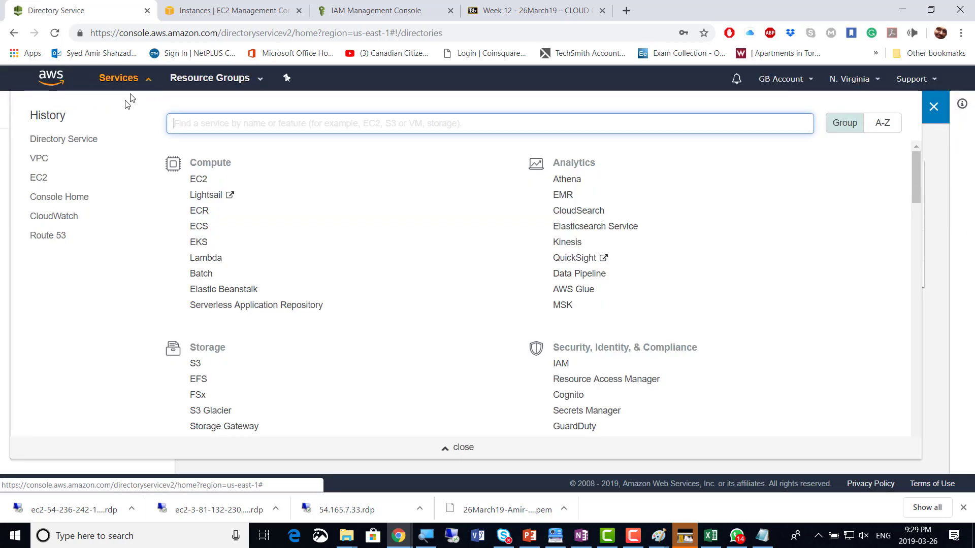
left_click(39, 178)
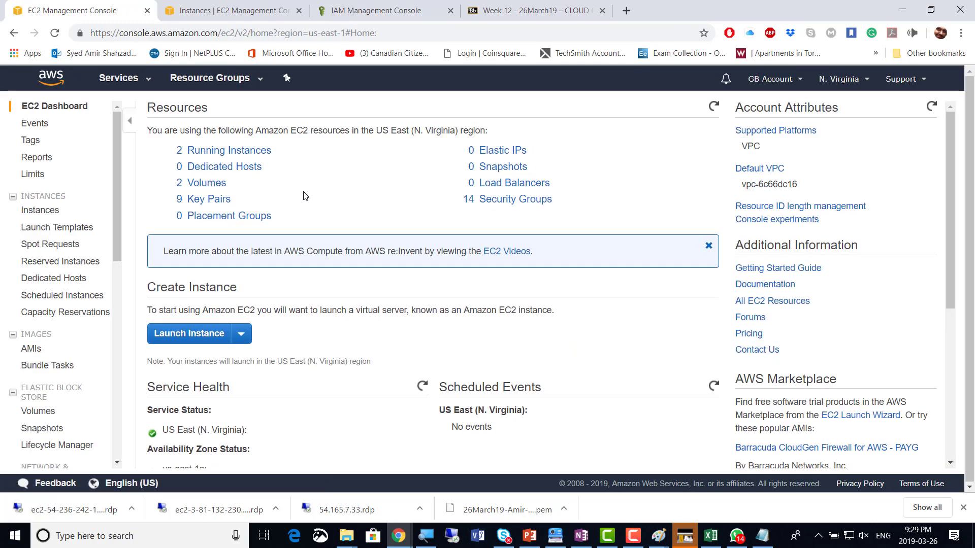
left_click(44, 216)
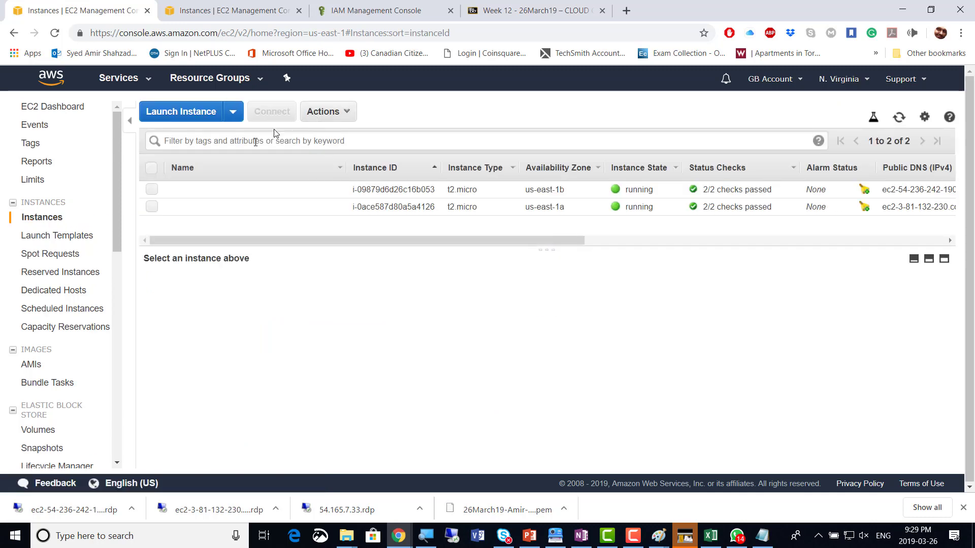
left_click(151, 167)
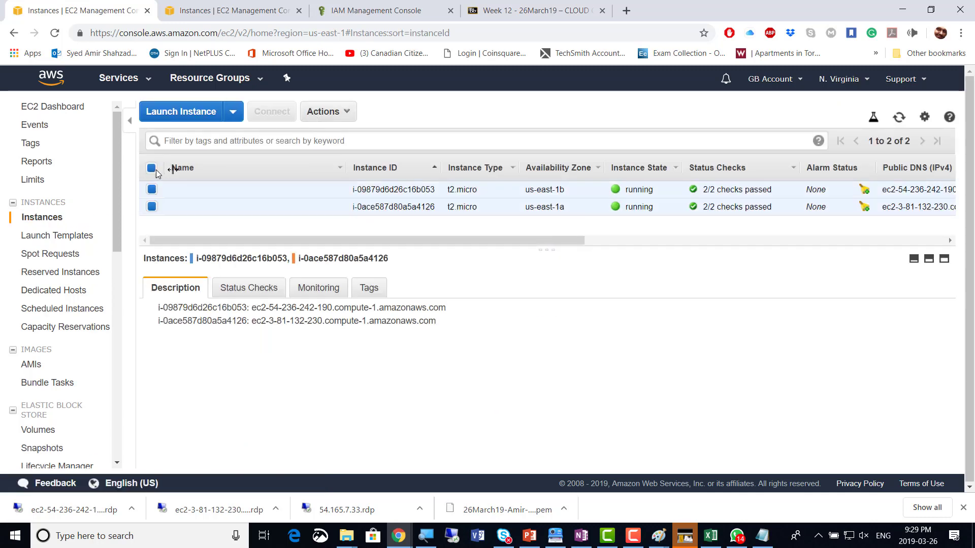
left_click(340, 111)
mouse_move(383, 197)
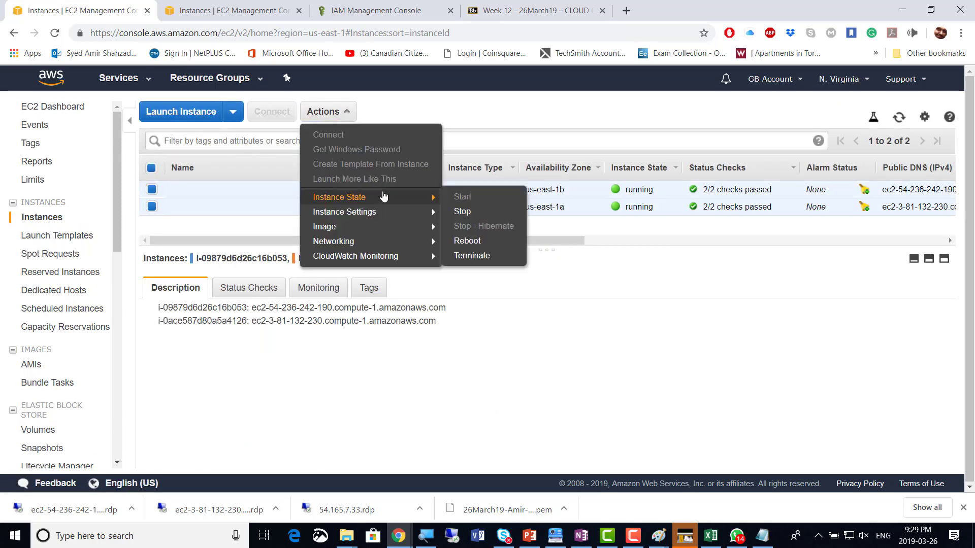
left_click(490, 258)
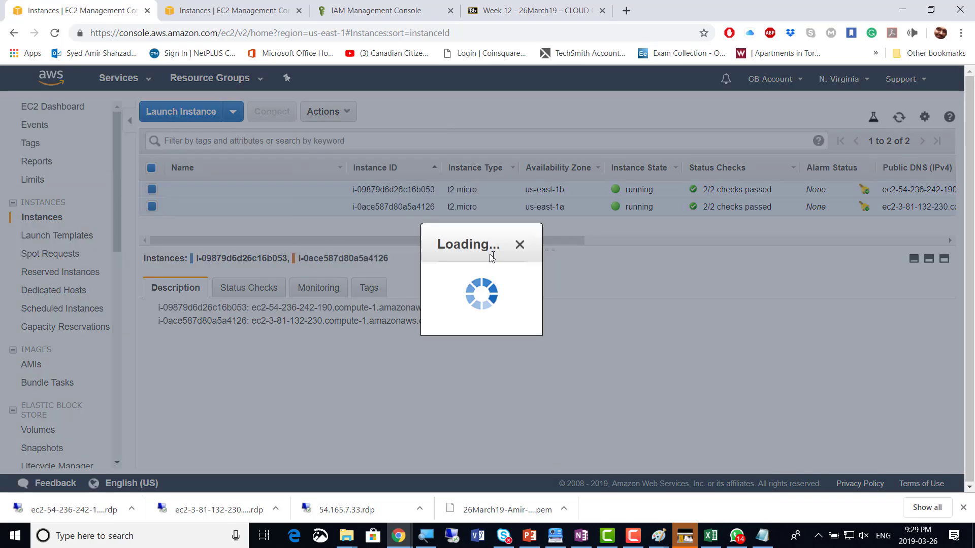
left_click(660, 369)
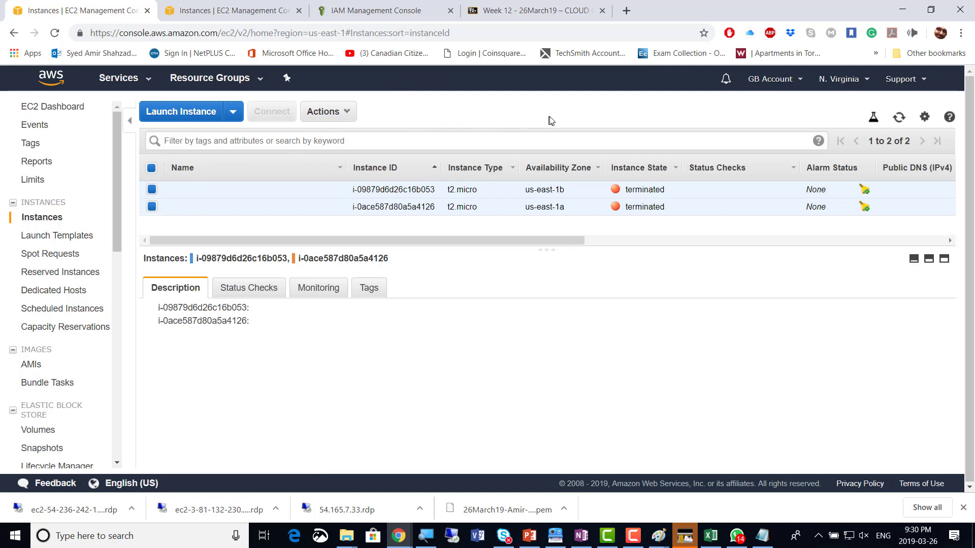
Close the leftover Connect dialog on the second EC2 tab and refresh its instance list
left_click(241, 17)
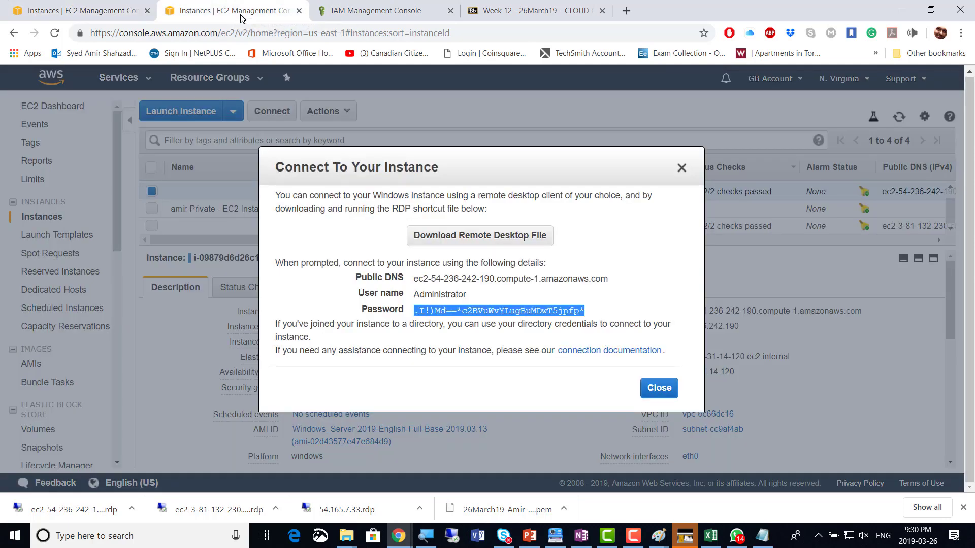
left_click(99, 13)
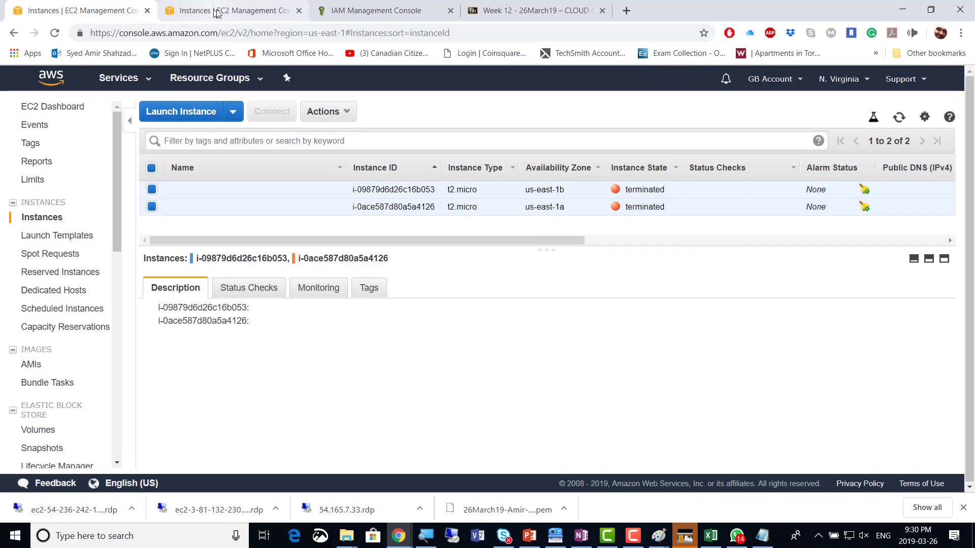
left_click(236, 12)
left_click(656, 387)
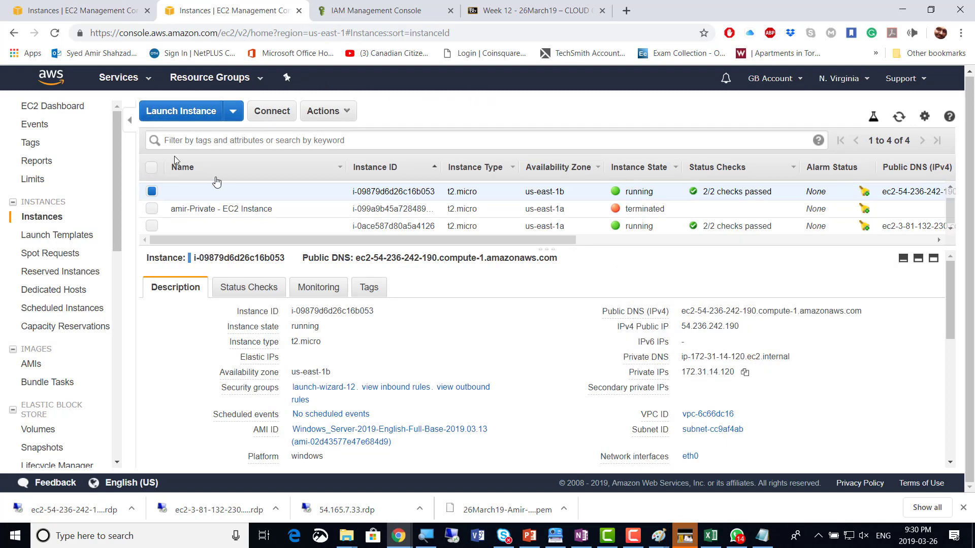
left_click(899, 118)
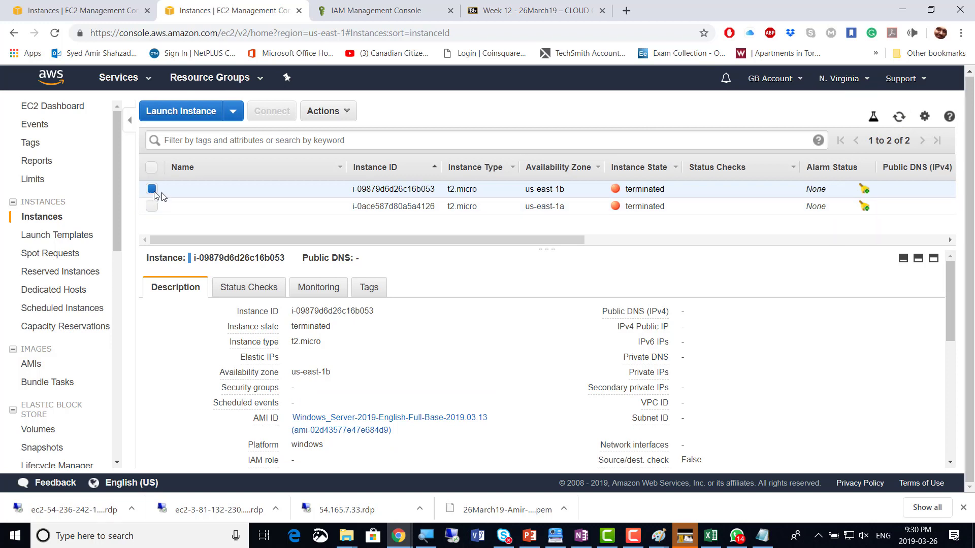
left_click(154, 190)
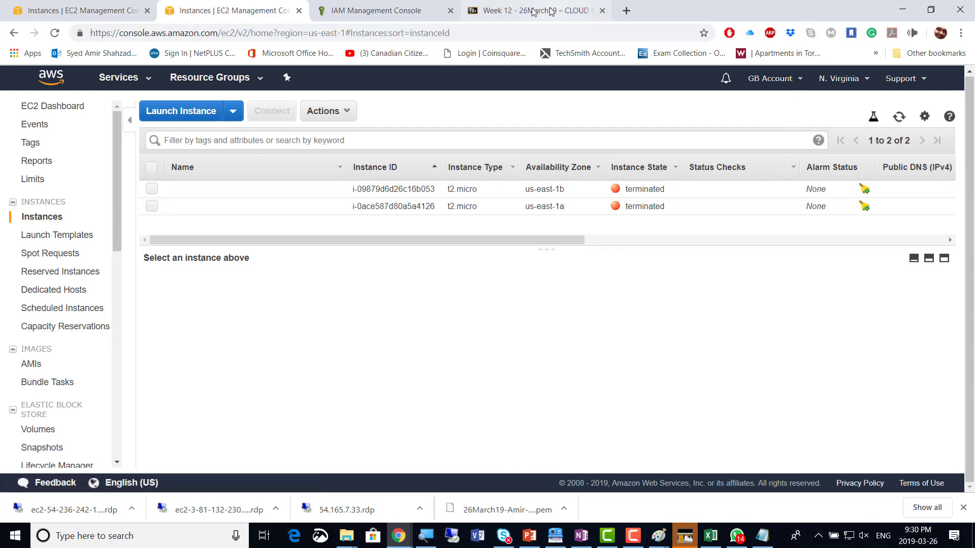
Close the IAM and duplicate EC2 tabs, then refresh the remaining Instances list to confirm termination
left_click(360, 15)
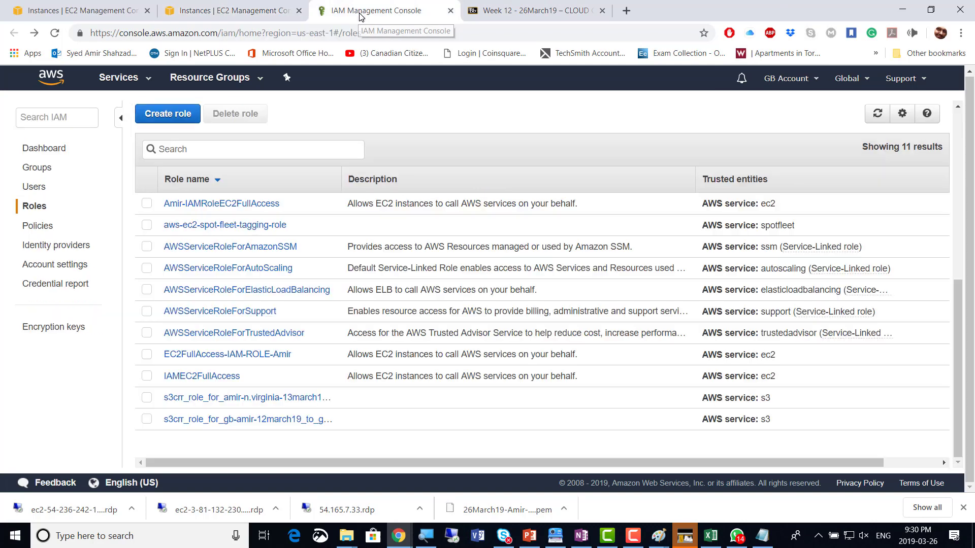
left_click(449, 12)
left_click(90, 11)
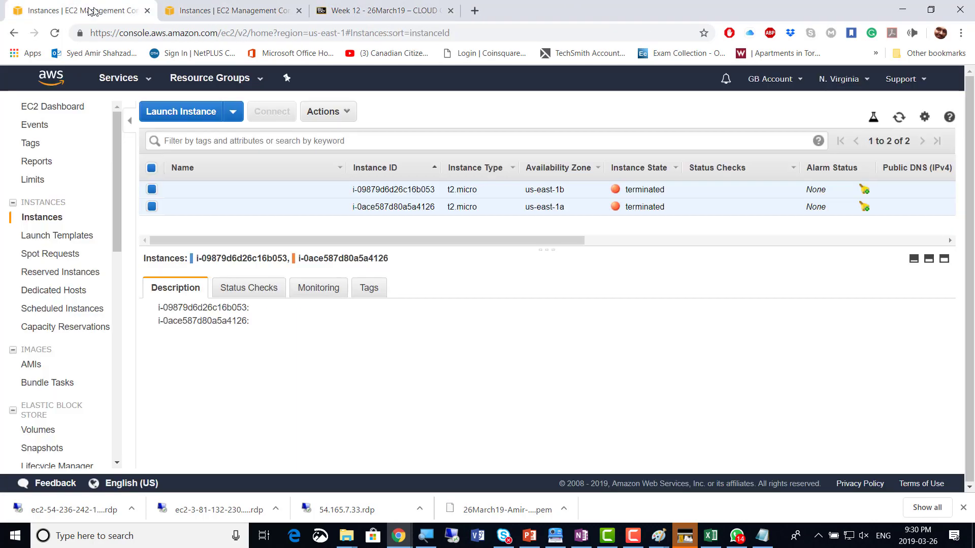
left_click(242, 18)
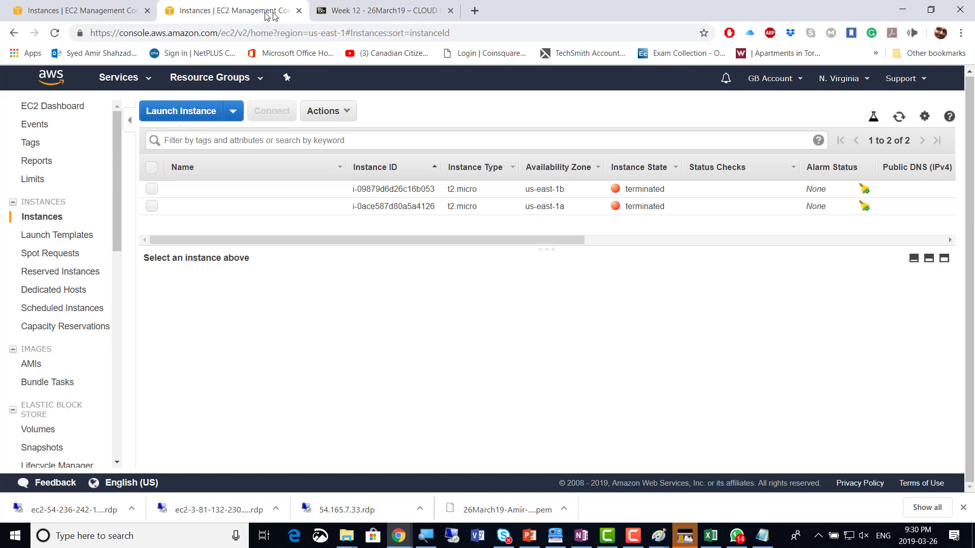
left_click(298, 11)
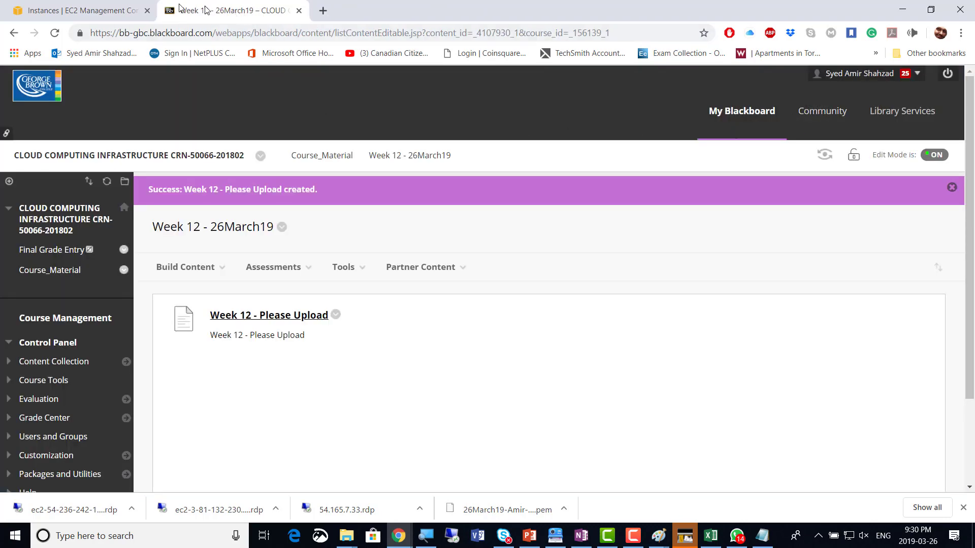
left_click(102, 11)
left_click(904, 119)
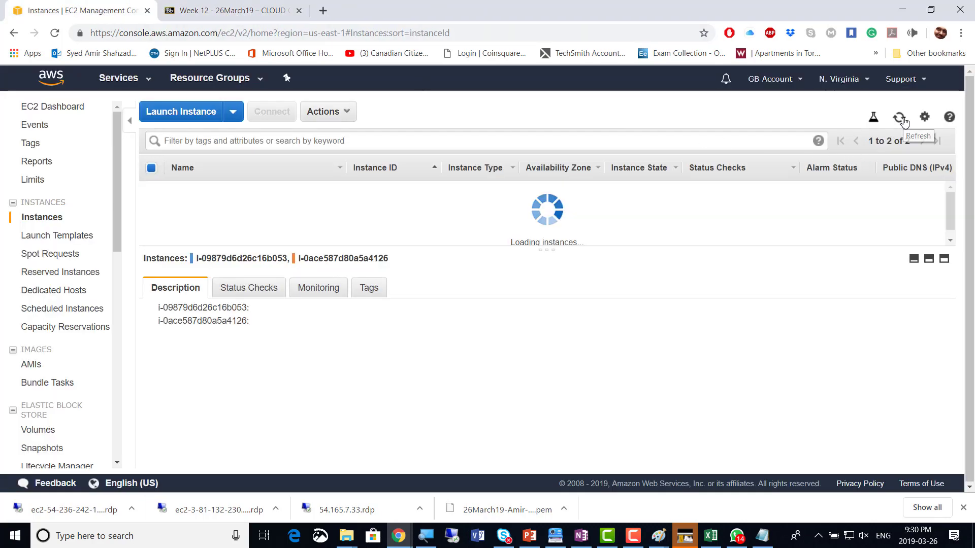